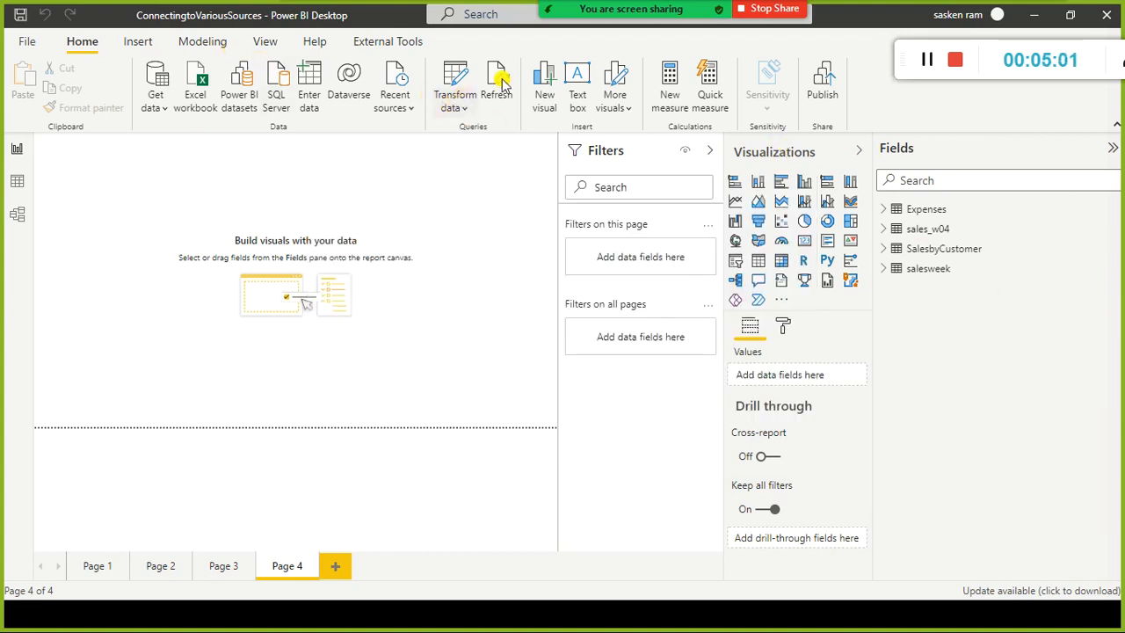
Try to open the query editor for the ConnectingtoVariousSources report.
{"action": "left_click", "coordinate": [450, 105]}
{"action": "left_click", "coordinate": [472, 137]}
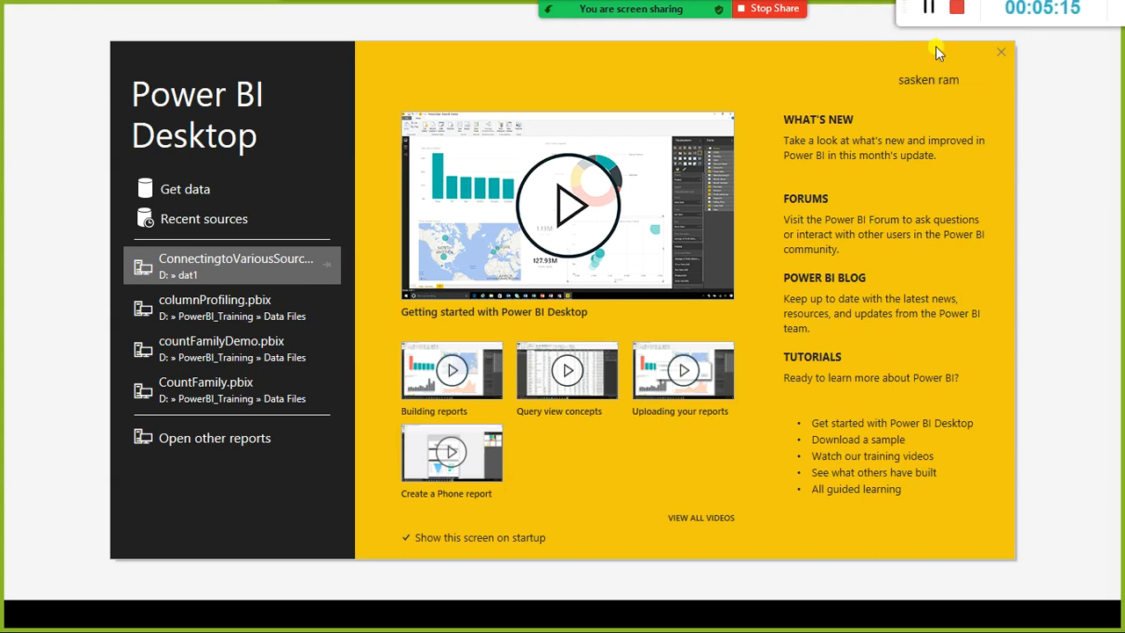
Dismiss the start screen and connect the blank report to the text/CSV file sales_w04.csv in the dat1 folder.
{"action": "left_click", "coordinate": [1005, 52]}
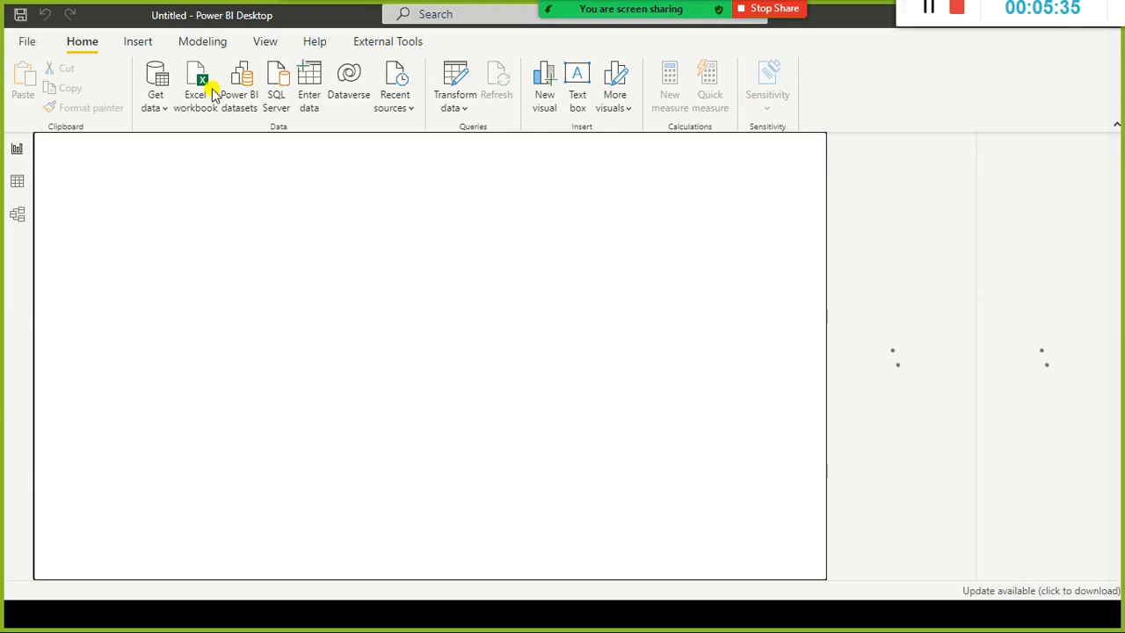
{"action": "left_click", "coordinate": [158, 109]}
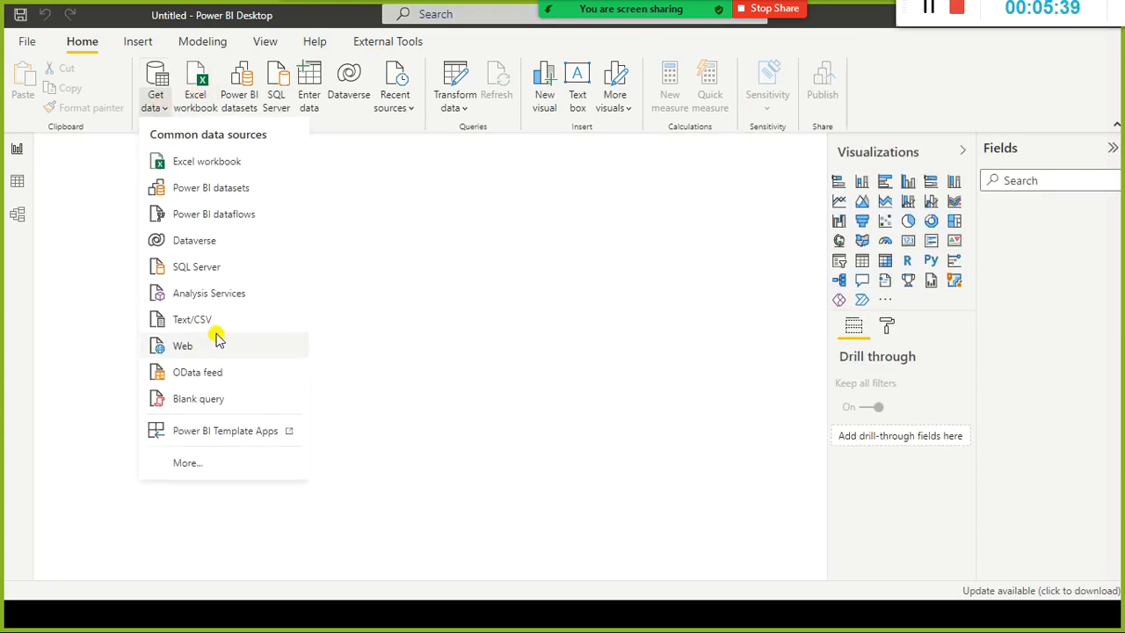
{"action": "left_click", "coordinate": [220, 319]}
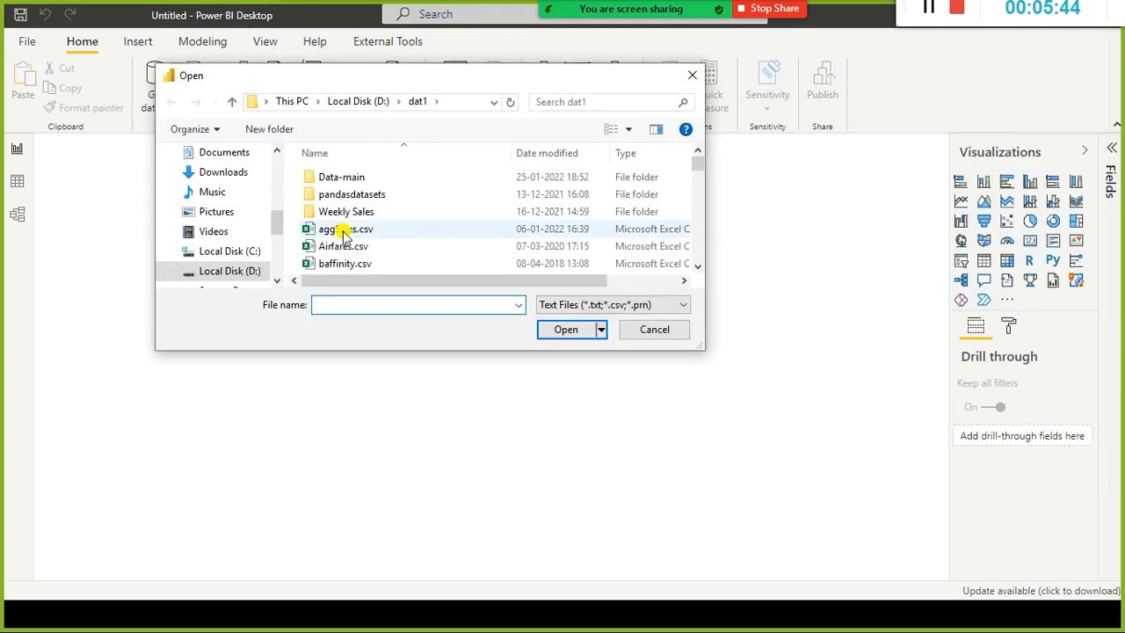
{"action": "scroll", "coordinate": [343, 233], "scroll_direction": "down", "scroll_amount": 4}
{"action": "left_click", "coordinate": [343, 231]}
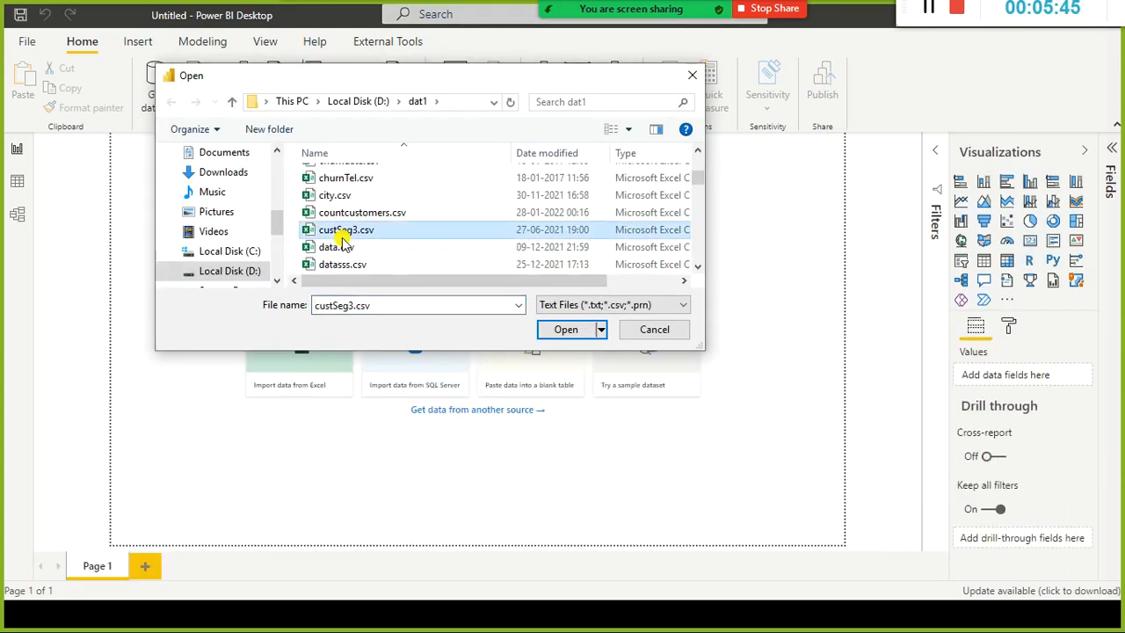
{"action": "key", "text": "s"}
{"action": "key", "text": "s"}
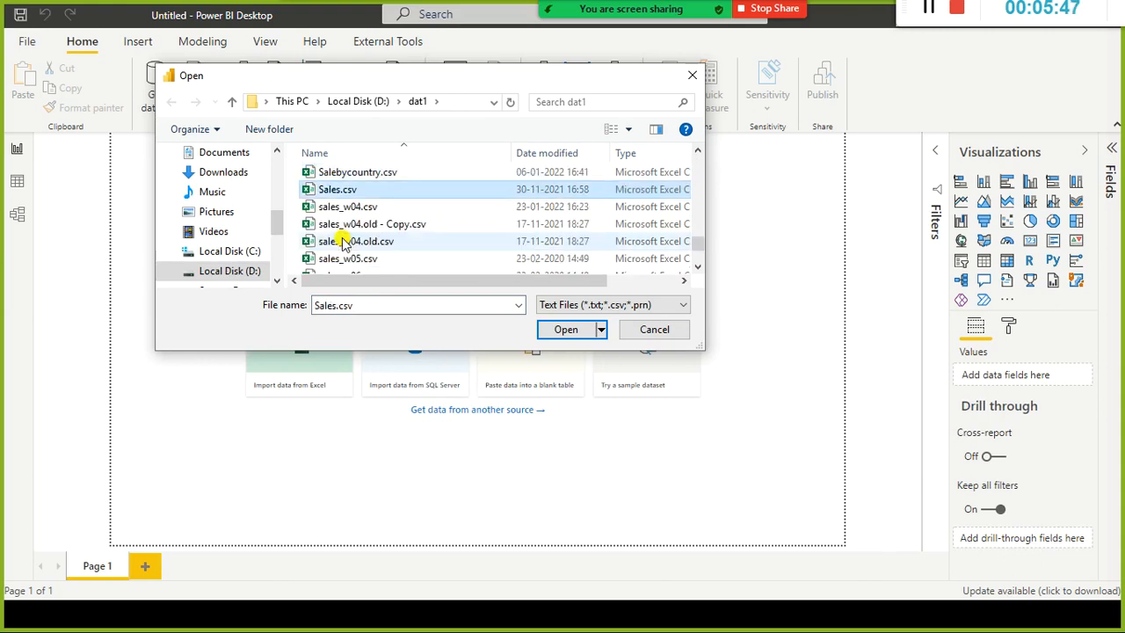
{"action": "key", "text": "Down"}
{"action": "key", "text": "Return"}
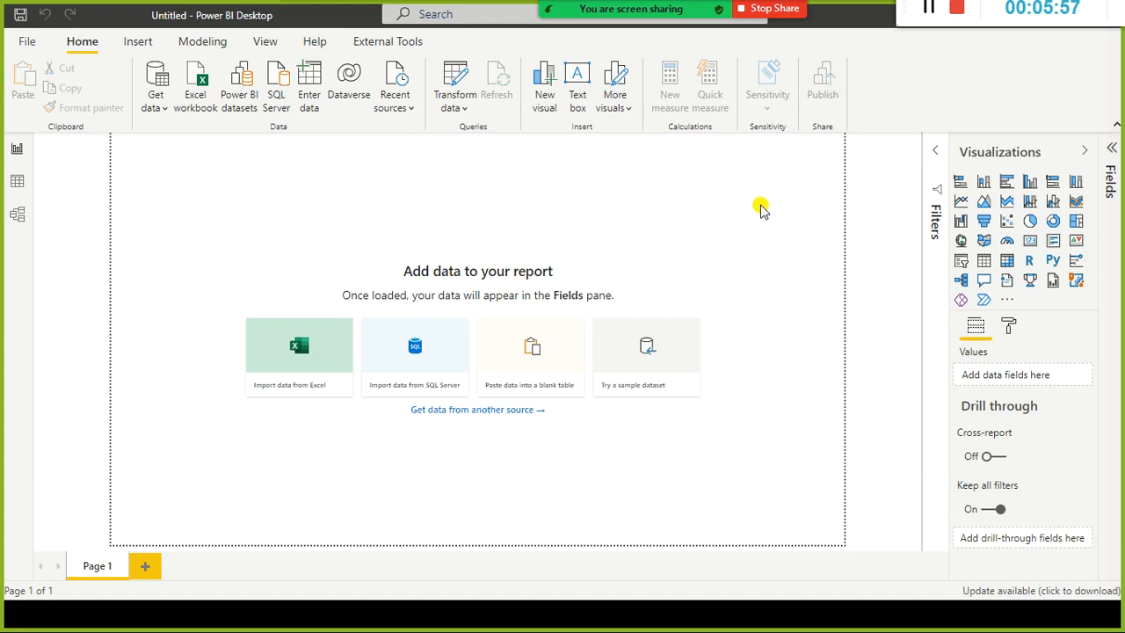
Review the meeting's participant list and close it.
{"action": "mouse_move", "coordinate": [665, 7]}
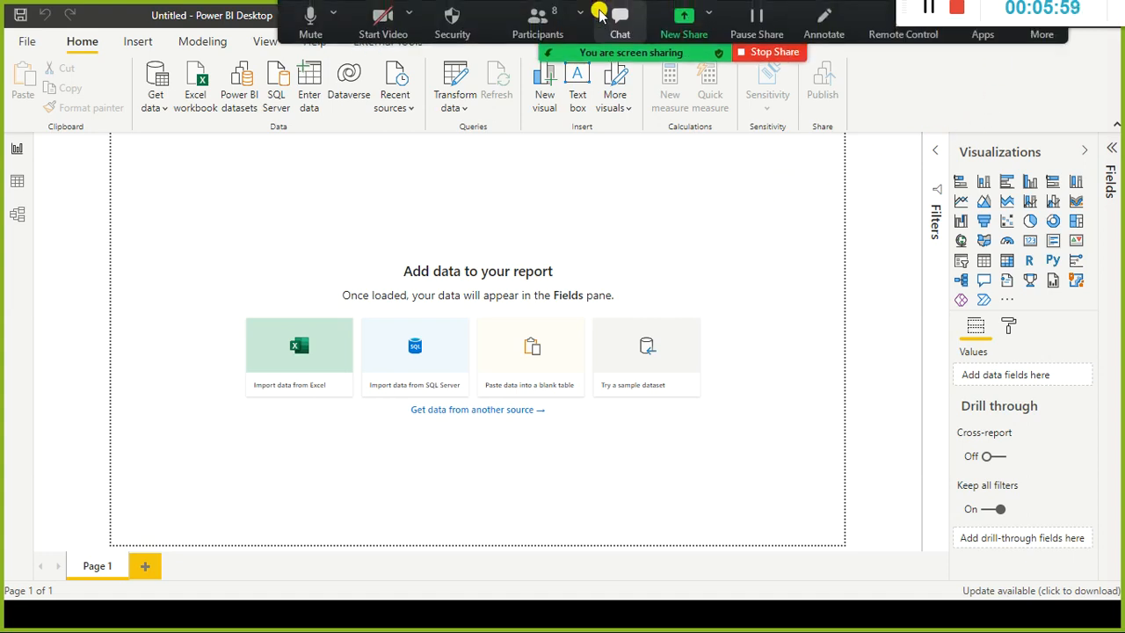
{"action": "left_click", "coordinate": [556, 17]}
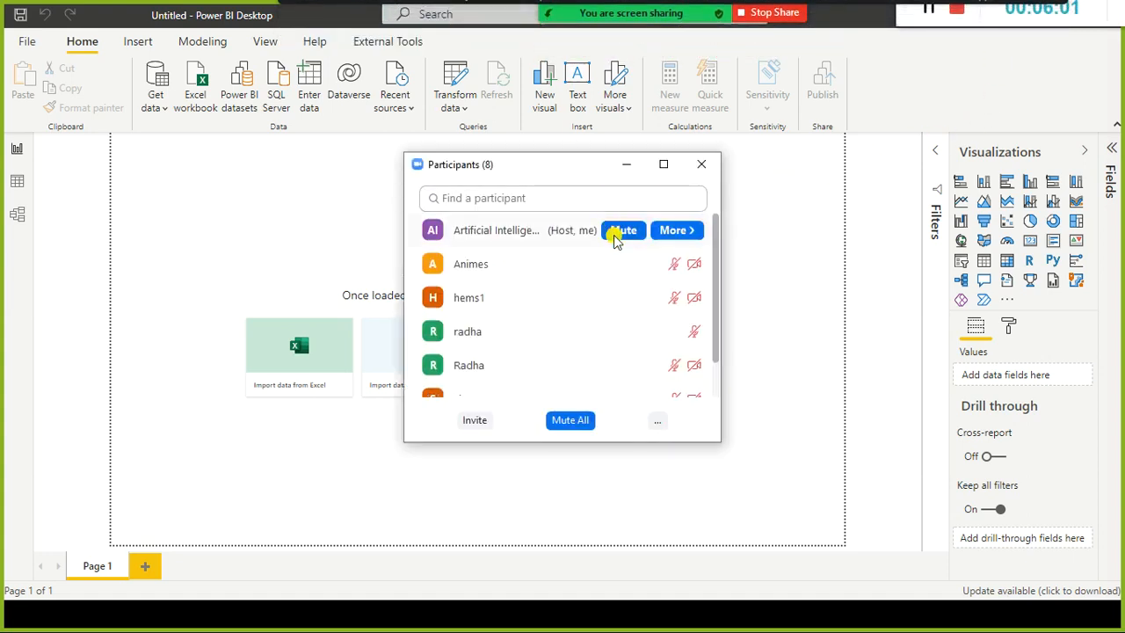
{"action": "scroll", "coordinate": [625, 273], "scroll_direction": "down", "scroll_amount": 3}
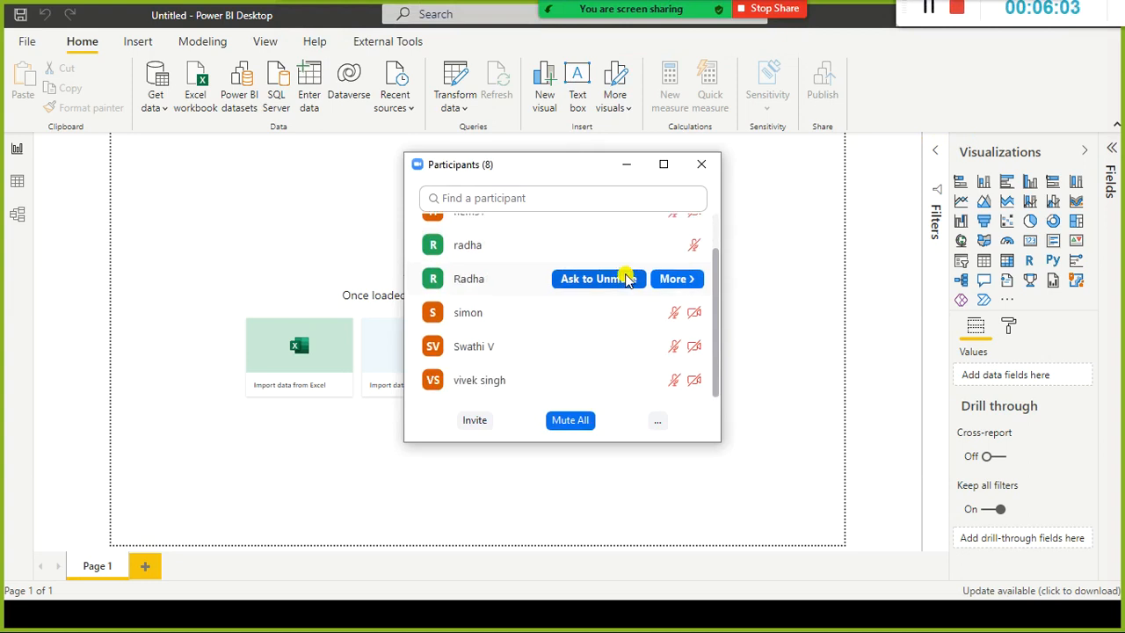
{"action": "left_click", "coordinate": [701, 164]}
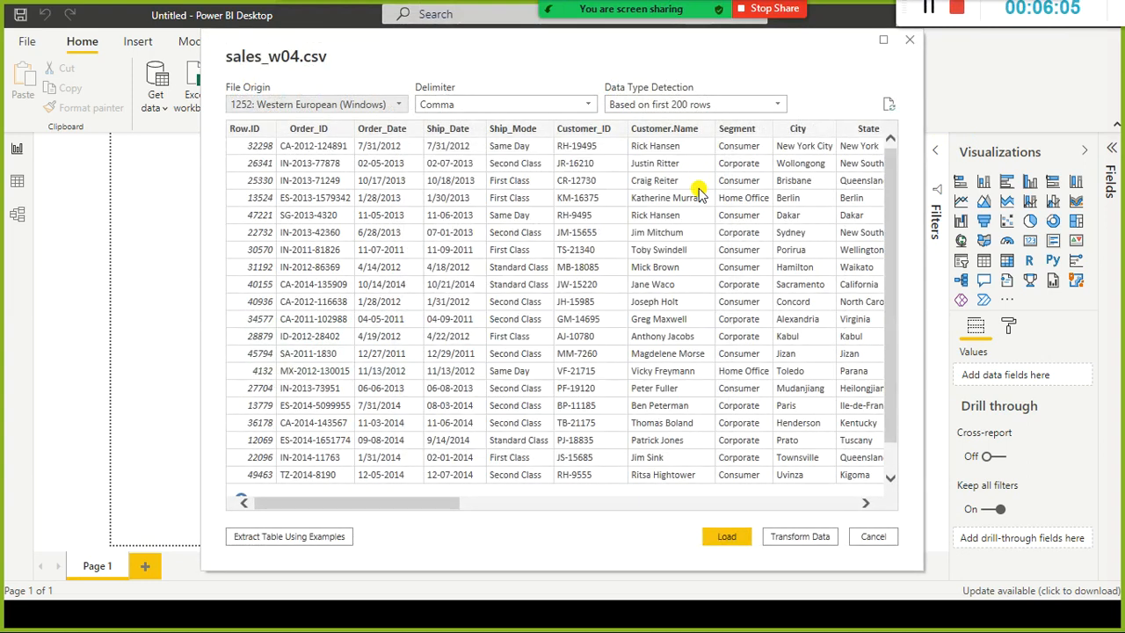
Load the previewed sales_w04.csv data and apply the pending query changes.
{"action": "left_click", "coordinate": [722, 536]}
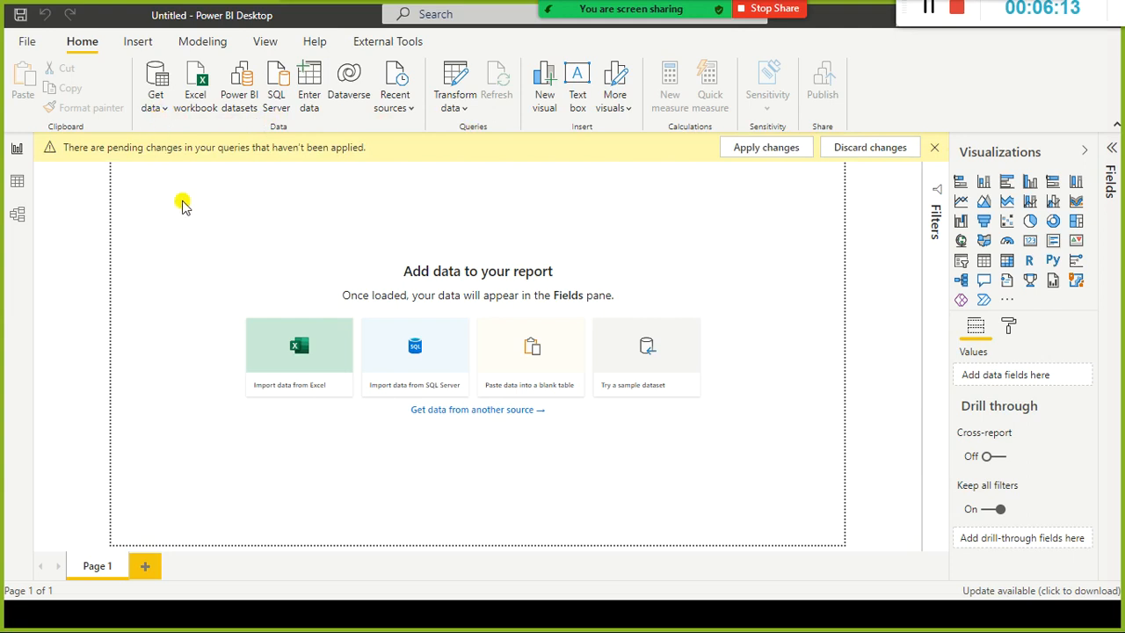
{"action": "left_click", "coordinate": [748, 150]}
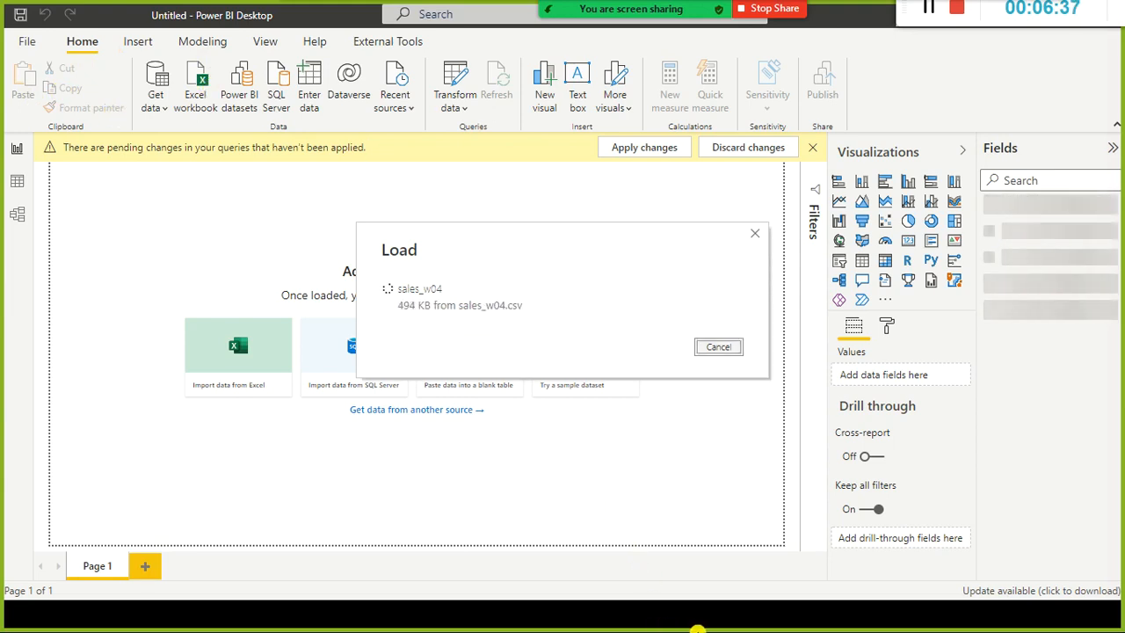
{"action": "key", "text": "super"}
{"action": "left_click", "coordinate": [729, 621]}
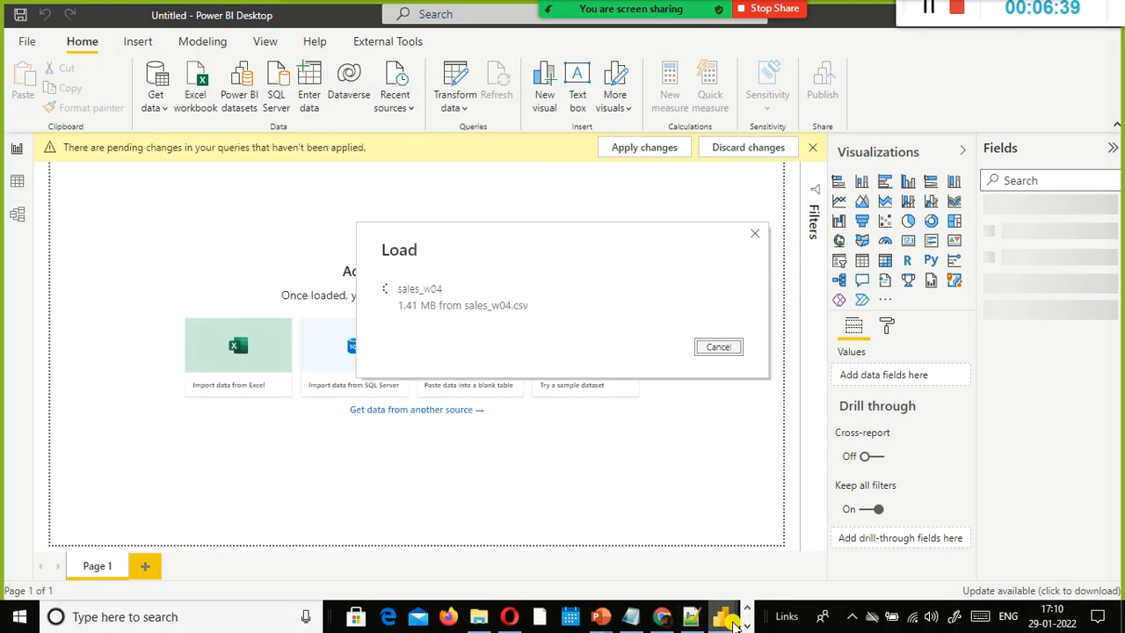
{"action": "mouse_move", "coordinate": [734, 624]}
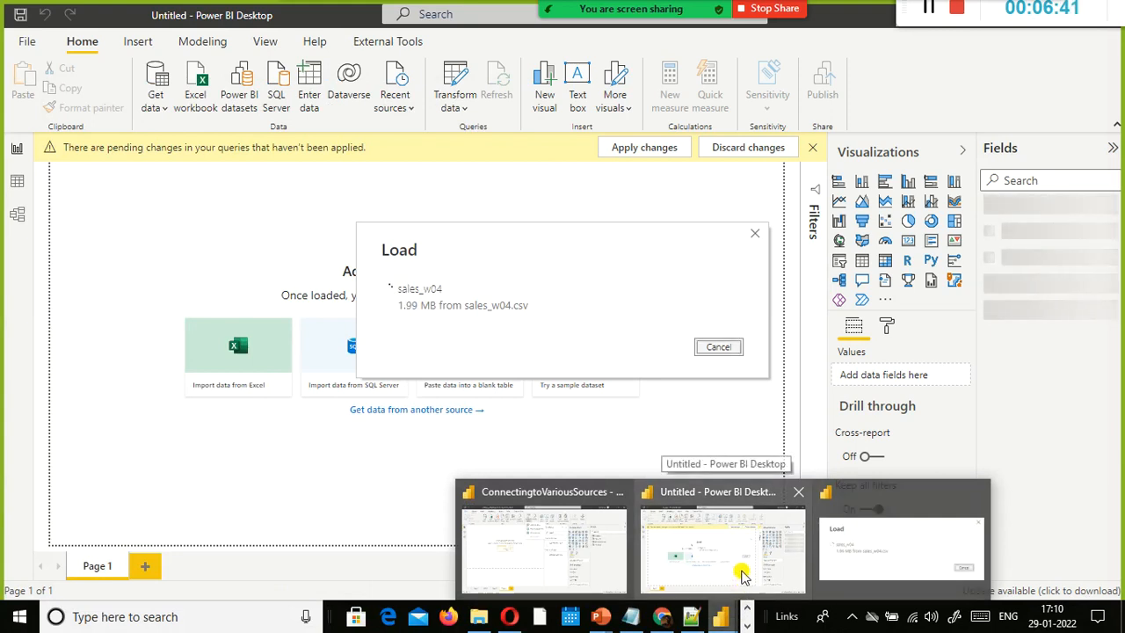
{"action": "left_click", "coordinate": [665, 559]}
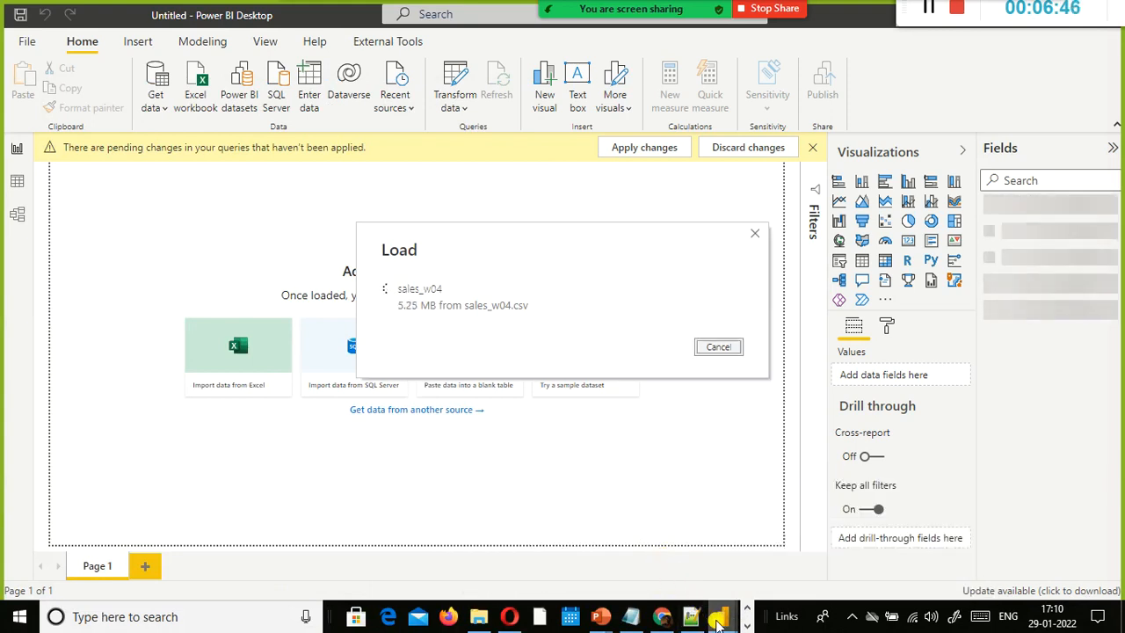
{"action": "mouse_move", "coordinate": [721, 616]}
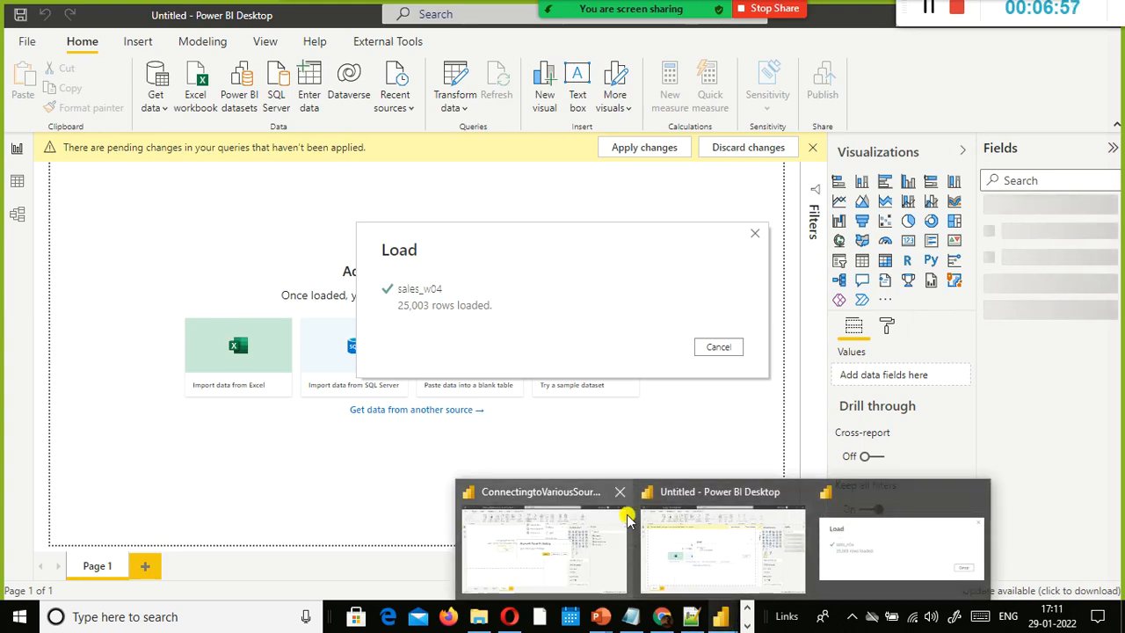
{"action": "left_click", "coordinate": [740, 580]}
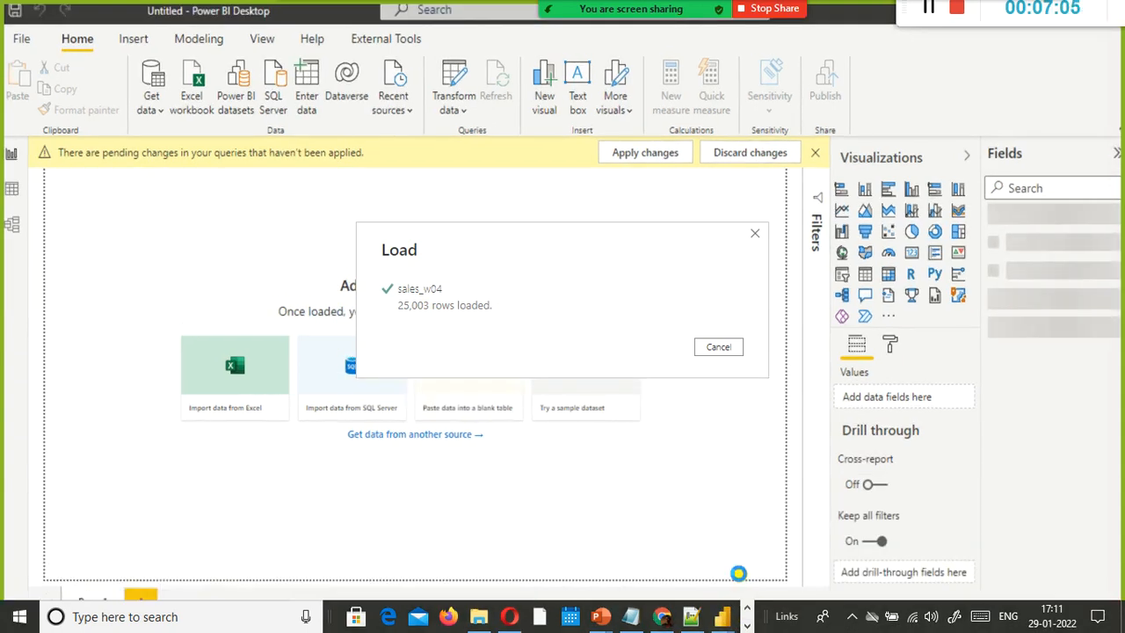
{"action": "left_click", "coordinate": [725, 619]}
{"action": "left_click", "coordinate": [775, 537]}
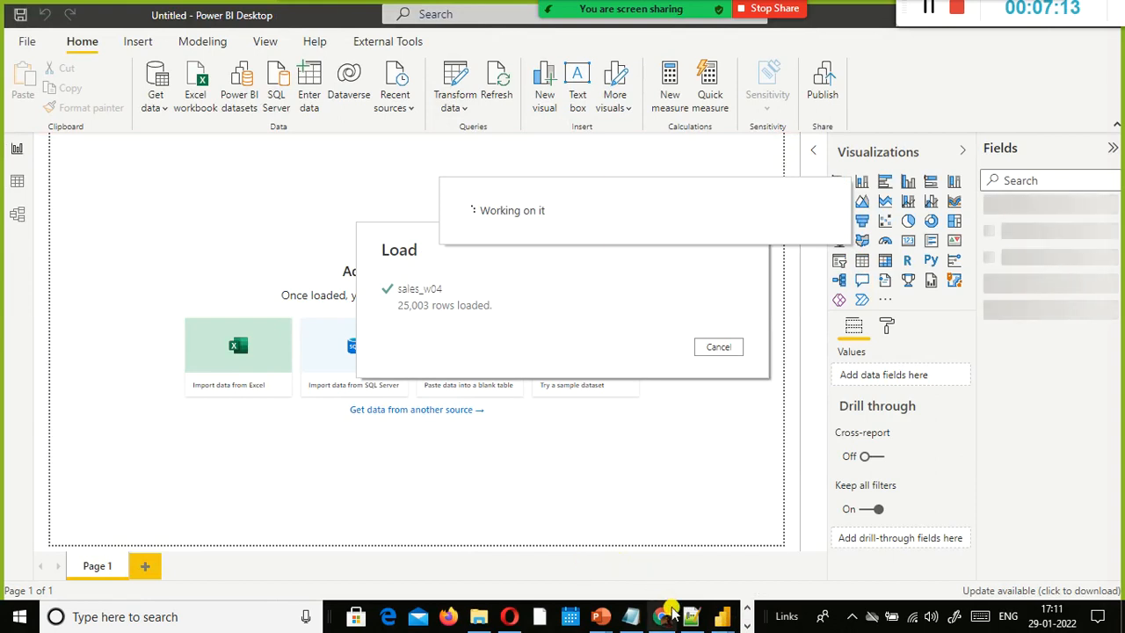
Close the ConnectingtoVariousSources report window, choosing to save its changes.
{"action": "mouse_move", "coordinate": [726, 619]}
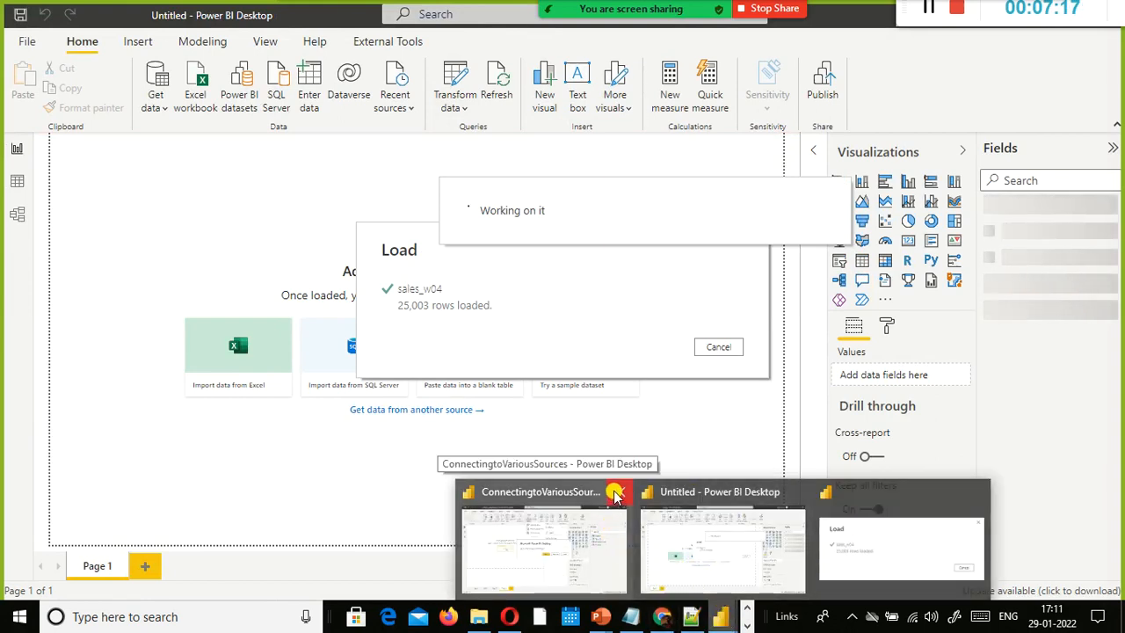
{"action": "left_click", "coordinate": [614, 495]}
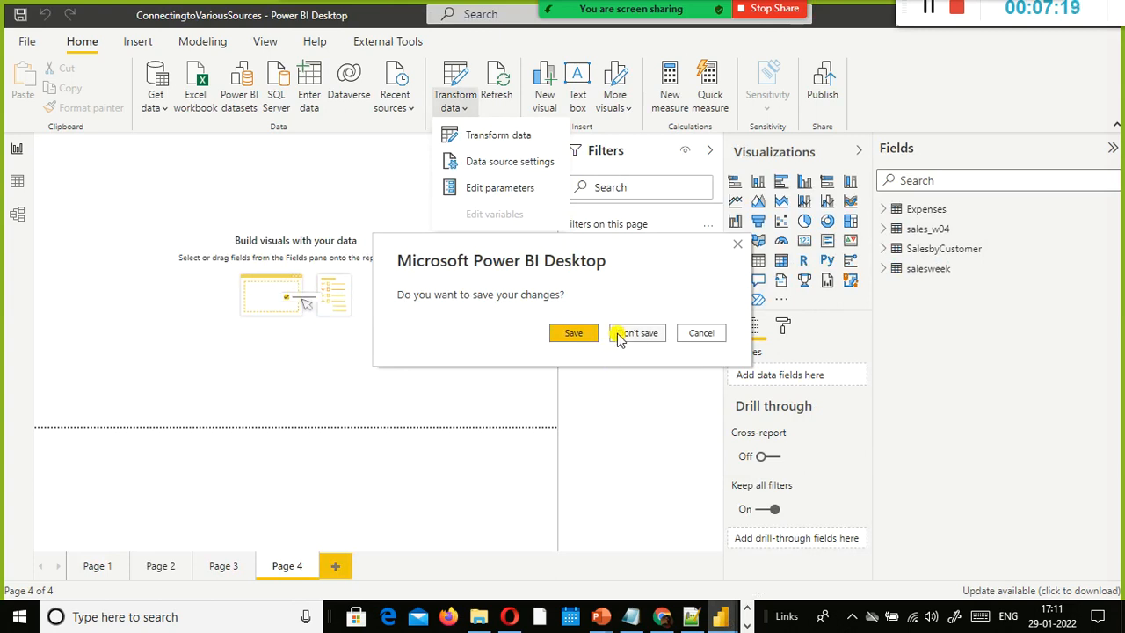
{"action": "left_click", "coordinate": [573, 334]}
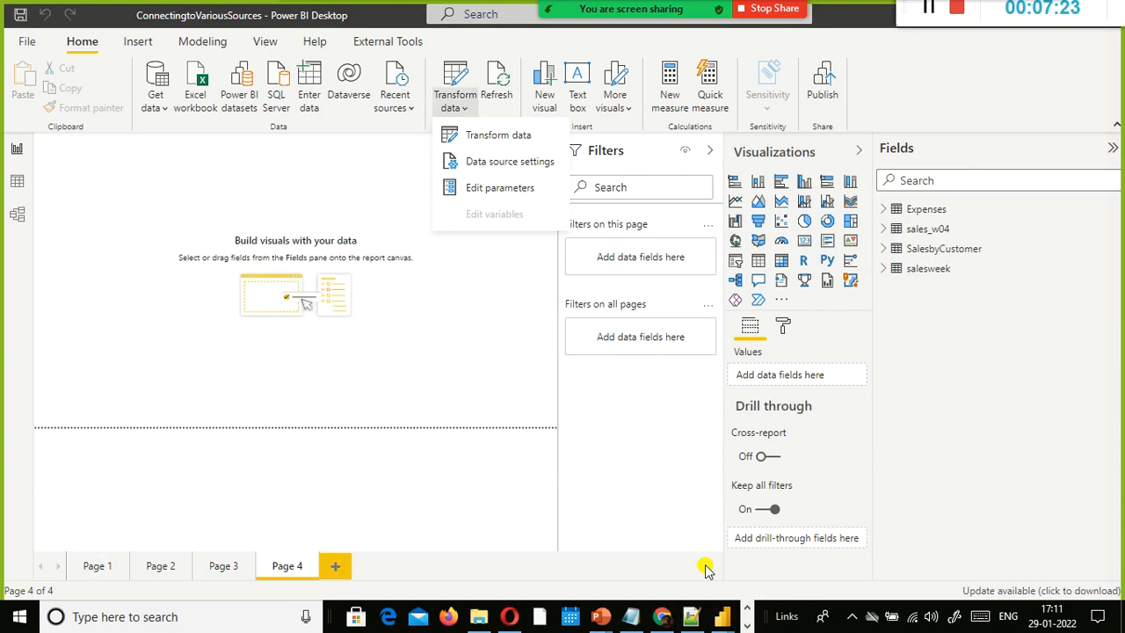
Switch back to the untitled report window containing the sales_w04 table.
{"action": "mouse_move", "coordinate": [734, 622]}
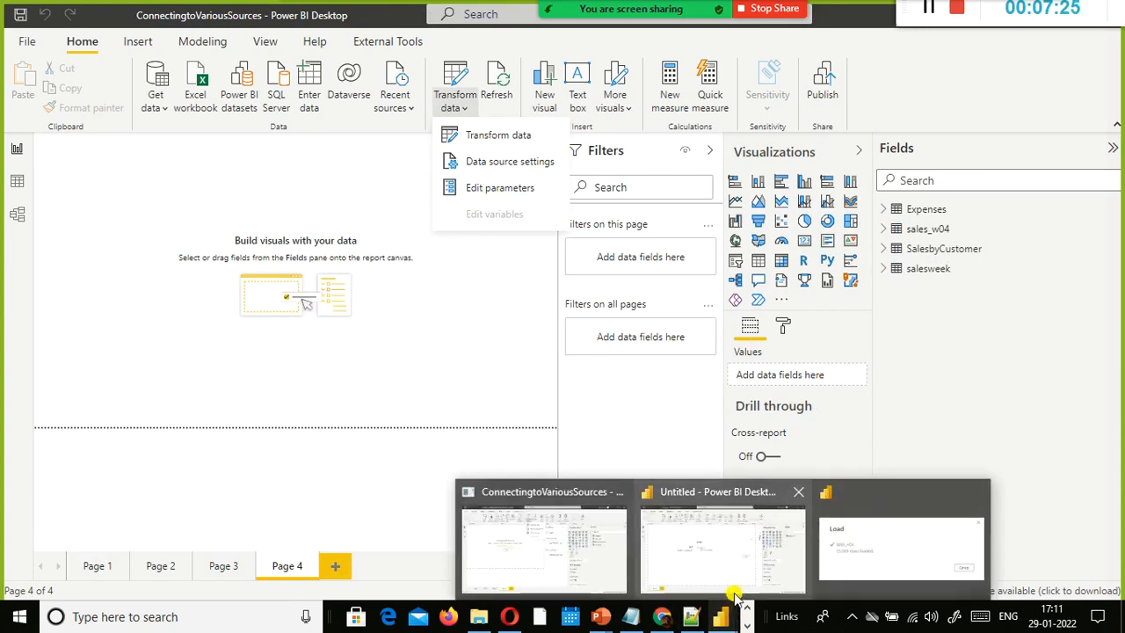
{"action": "left_click", "coordinate": [735, 582]}
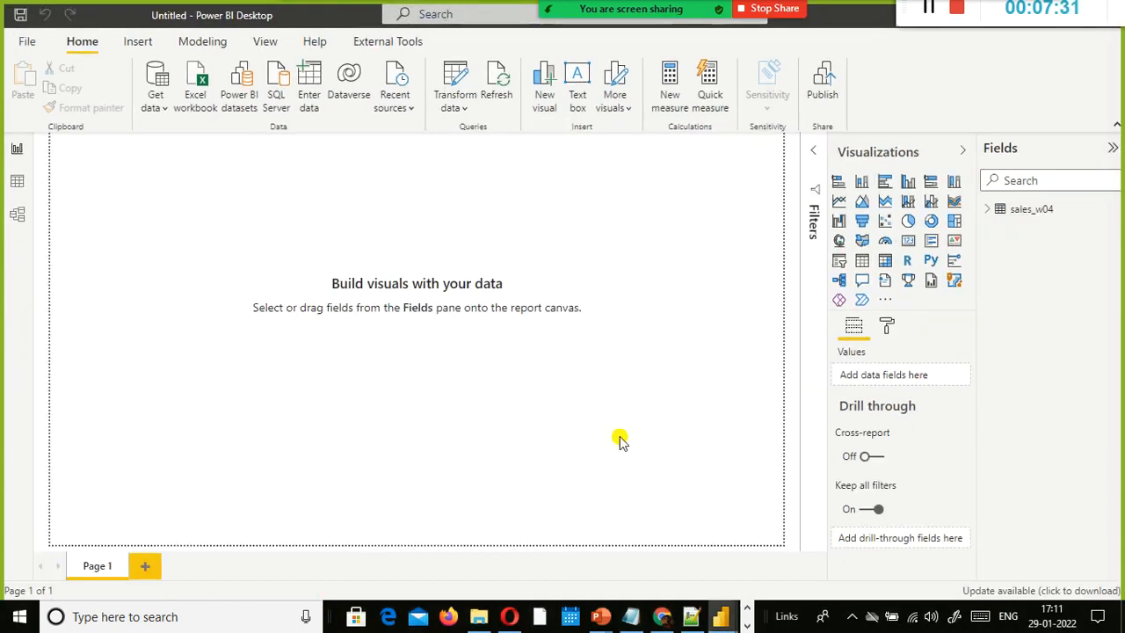
{"action": "key", "text": "alt+Tab"}
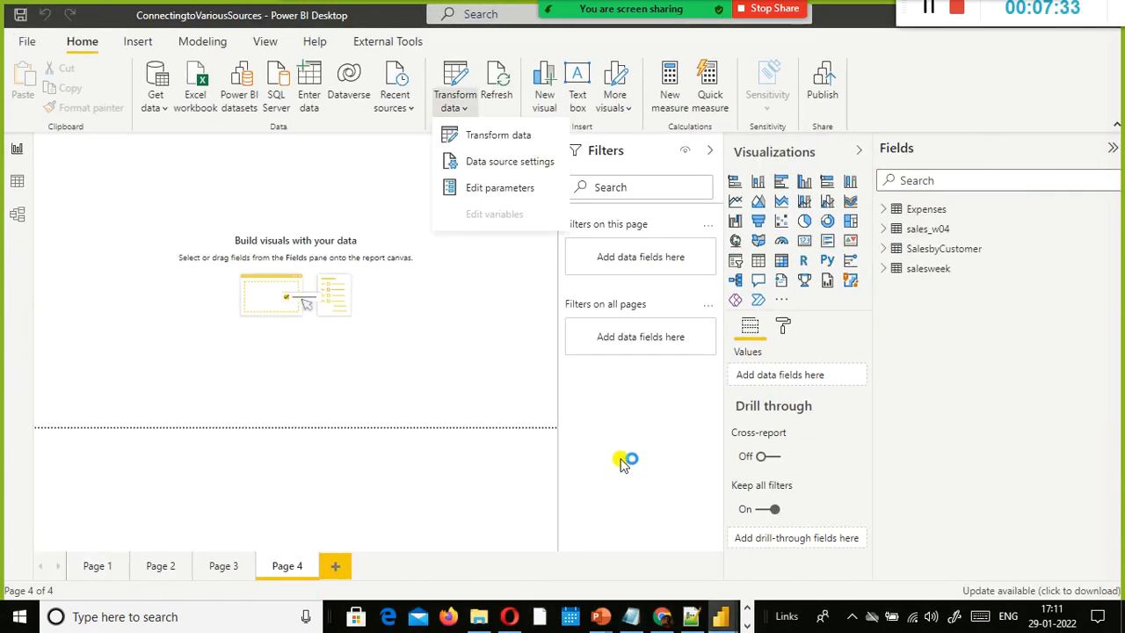
{"action": "mouse_move", "coordinate": [725, 611]}
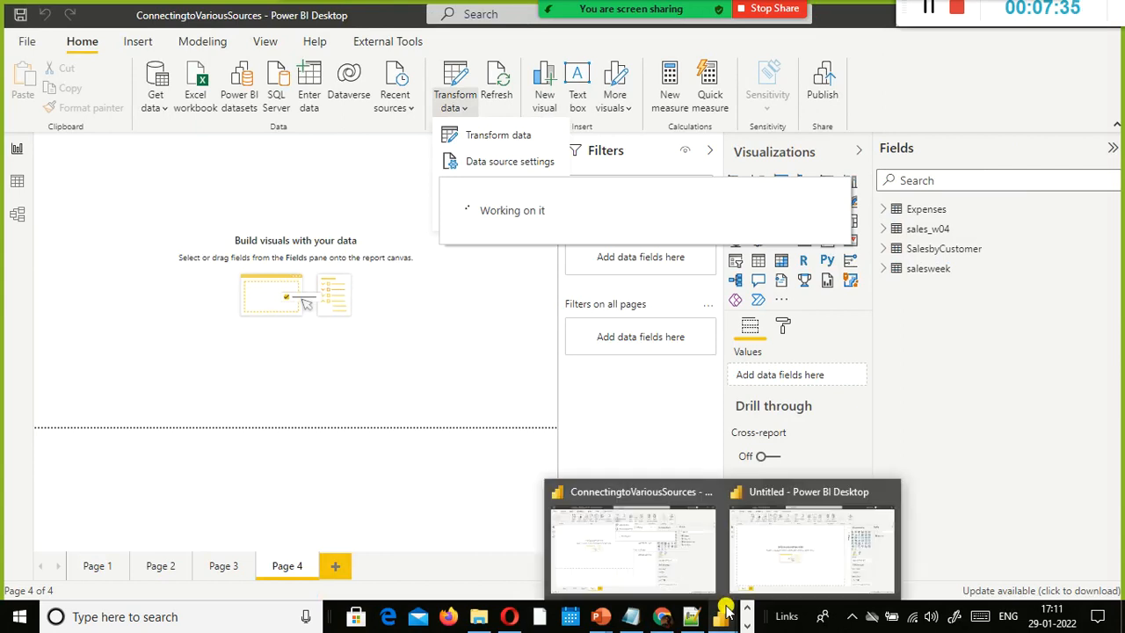
{"action": "left_click", "coordinate": [746, 568]}
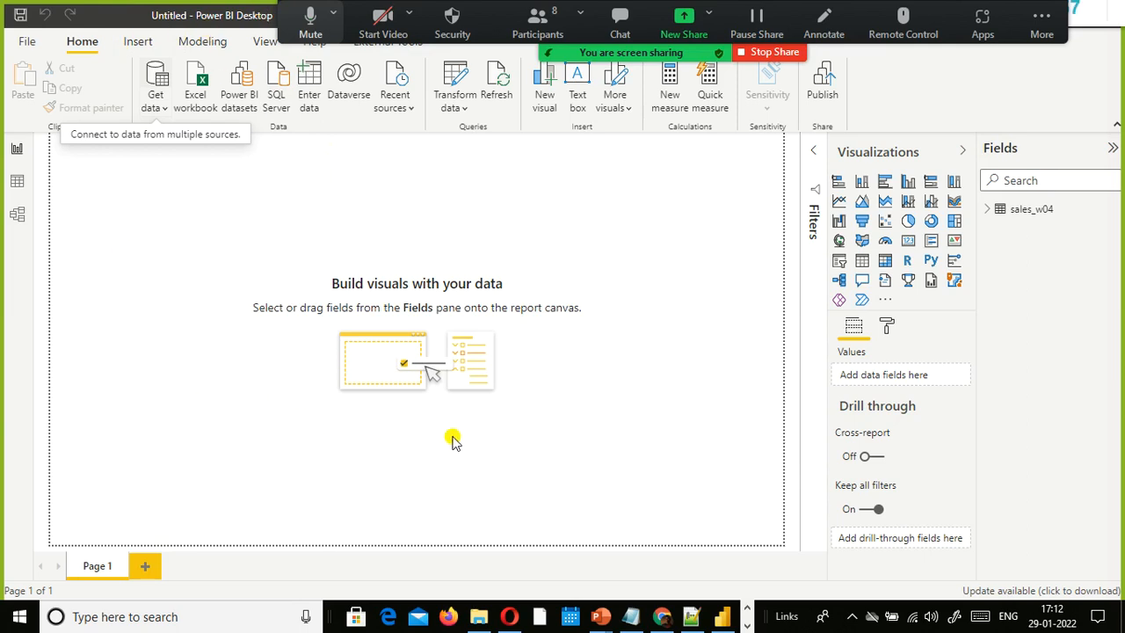
Admit the participant from the waiting room to the meeting.
{"action": "key", "text": "alt+Tab"}
{"action": "key", "text": "Tab"}
{"action": "key", "text": "Tab"}
{"action": "key", "text": "Tab"}
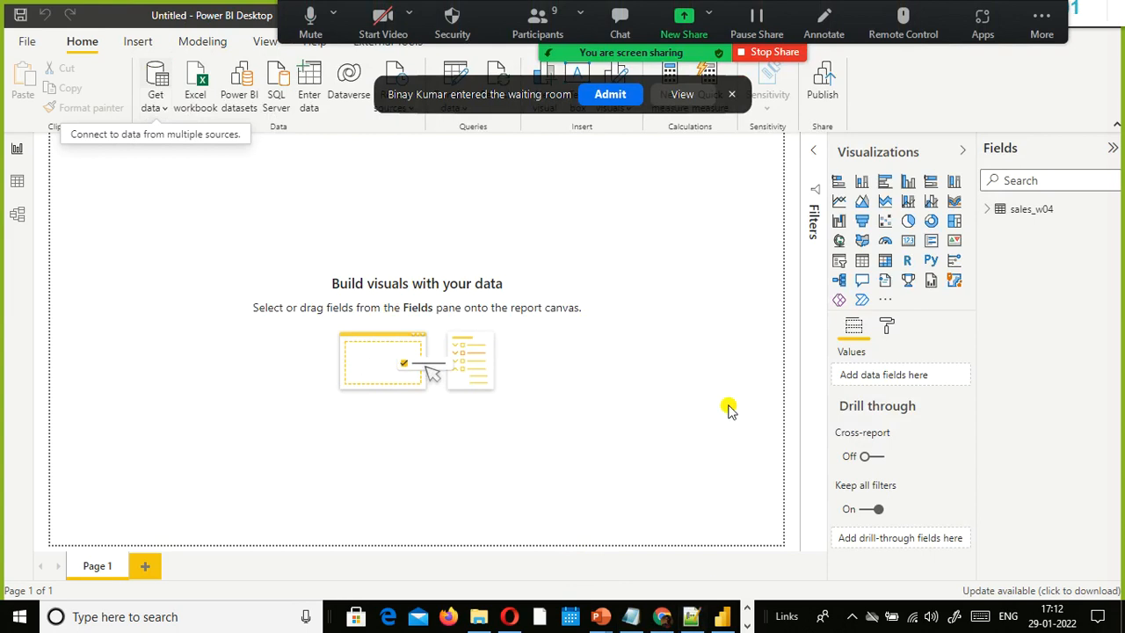
{"action": "left_click", "coordinate": [607, 94]}
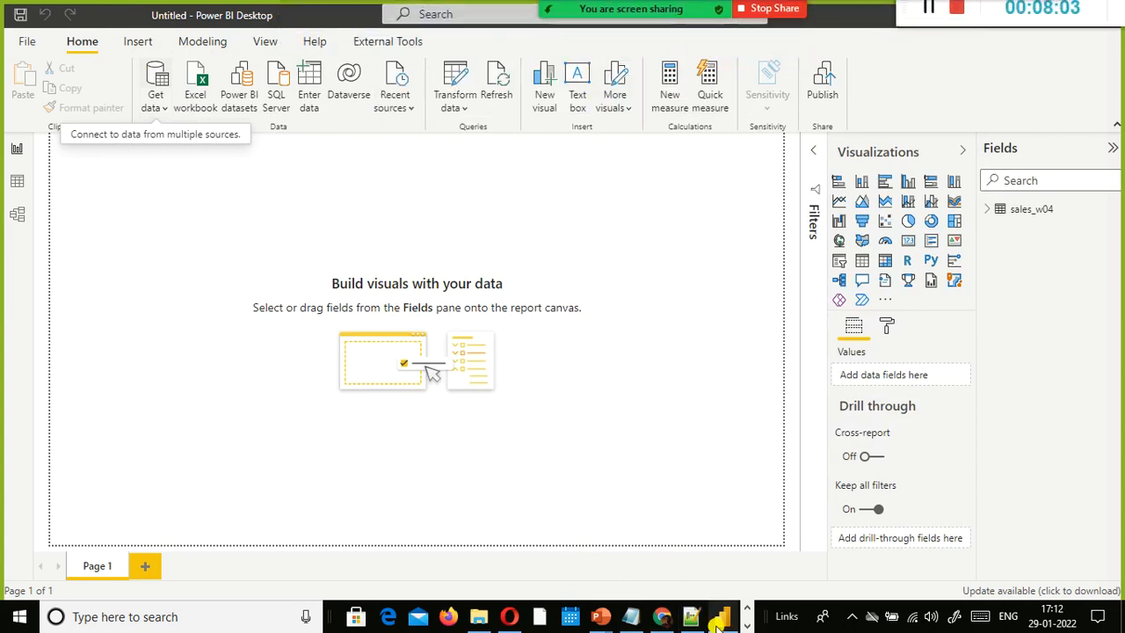
{"action": "left_click", "coordinate": [749, 625]}
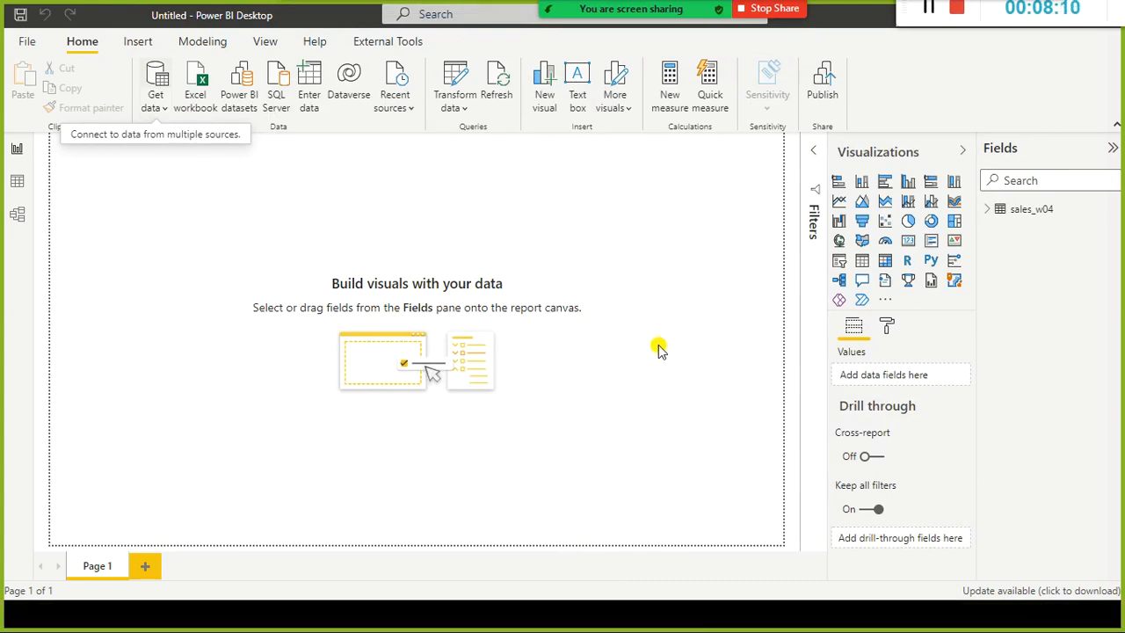
Maximize the untitled report window and start a Text/CSV import.
{"action": "mouse_move", "coordinate": [732, 7]}
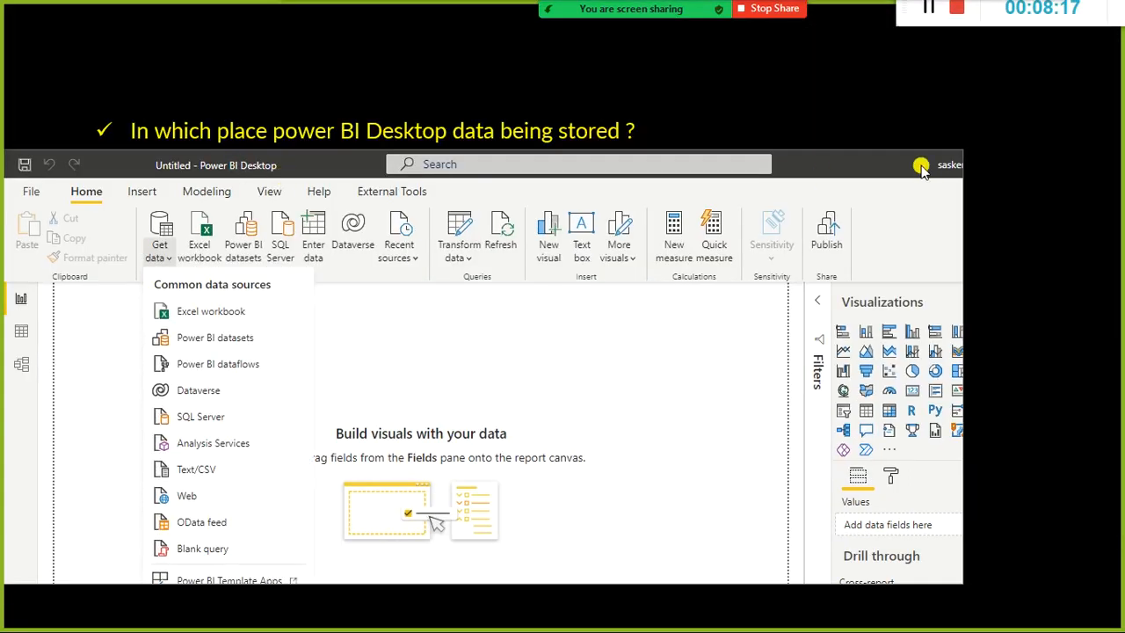
{"action": "double_click", "coordinate": [239, 169]}
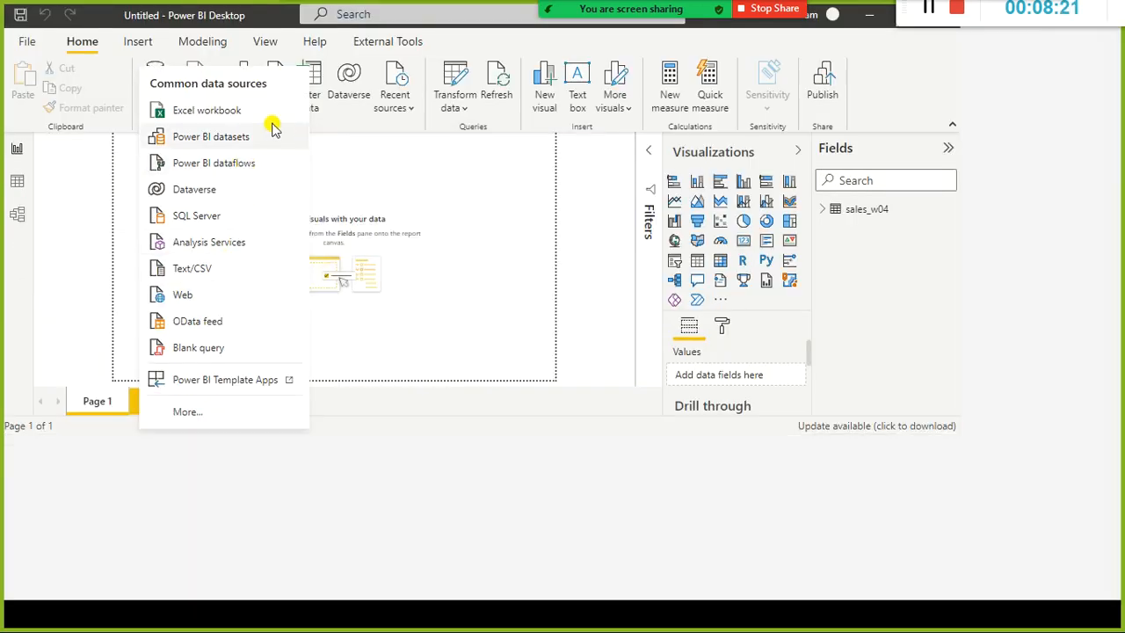
{"action": "left_click", "coordinate": [164, 107]}
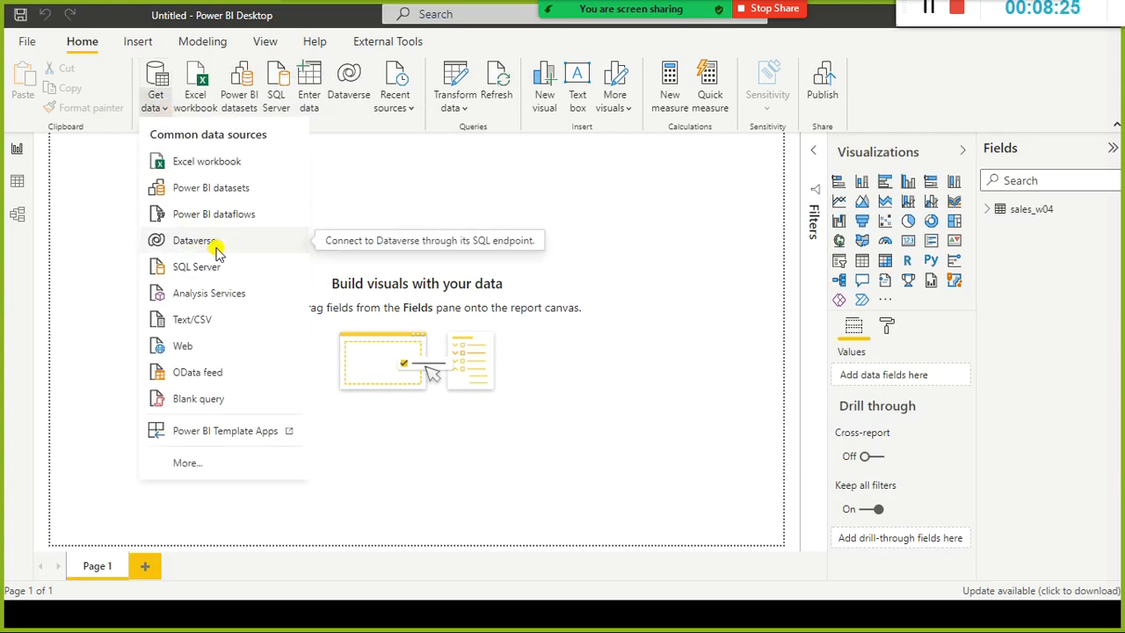
{"action": "left_click", "coordinate": [199, 319]}
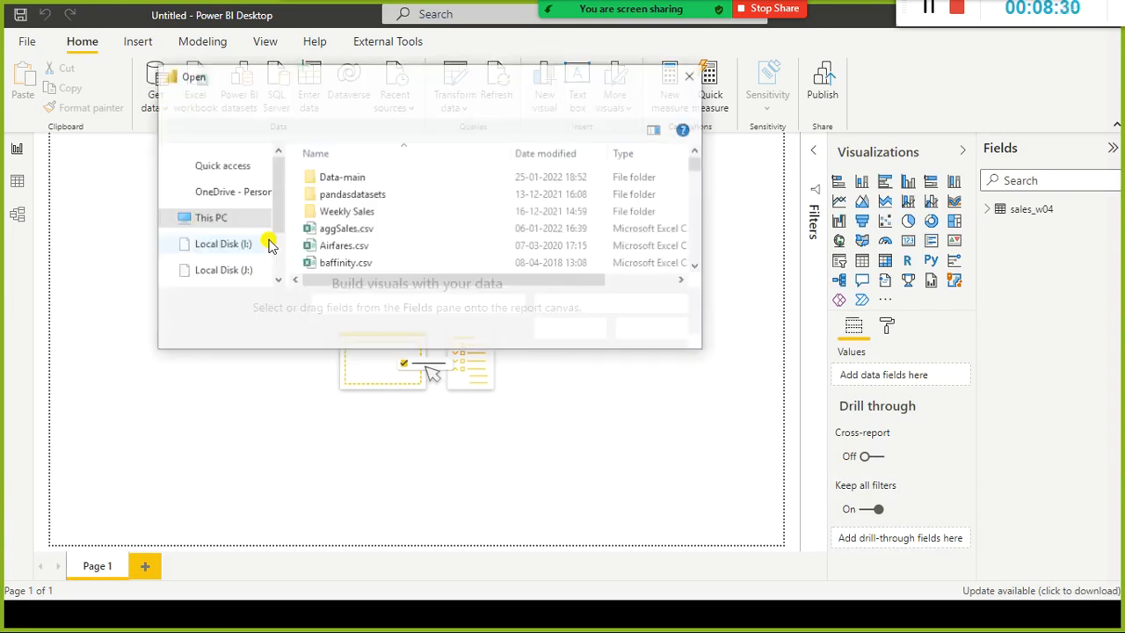
Leave the dat1 folder and open the PowerBI_Training\Data Files folder on Local Disk (D:) as the import location.
{"action": "left_click", "coordinate": [352, 246]}
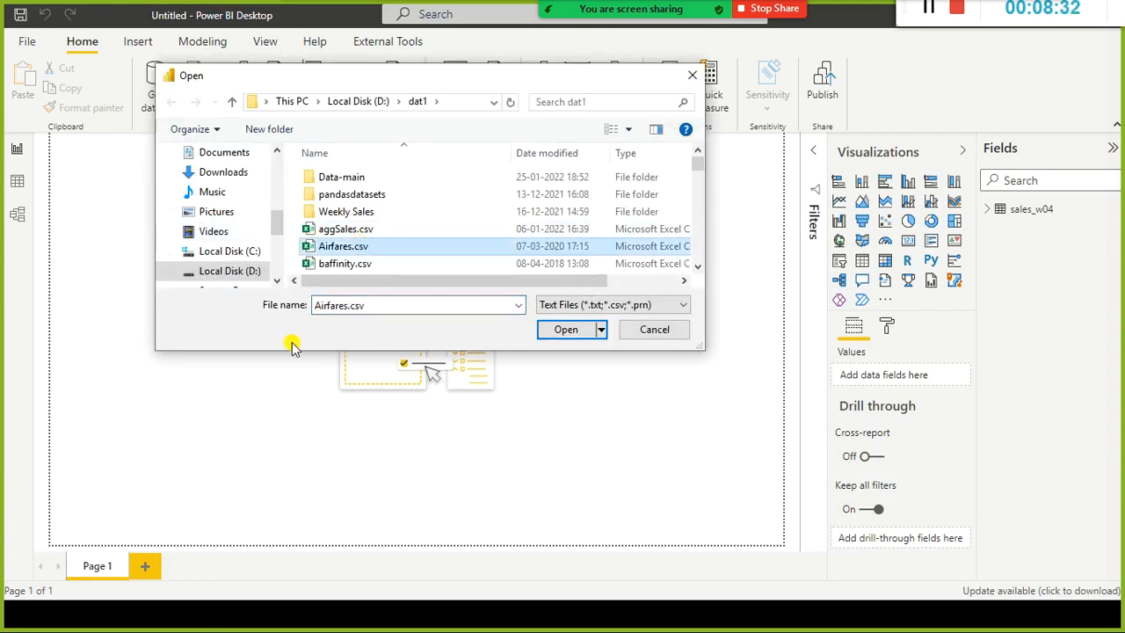
{"action": "key", "text": "e"}
{"action": "key", "text": "x"}
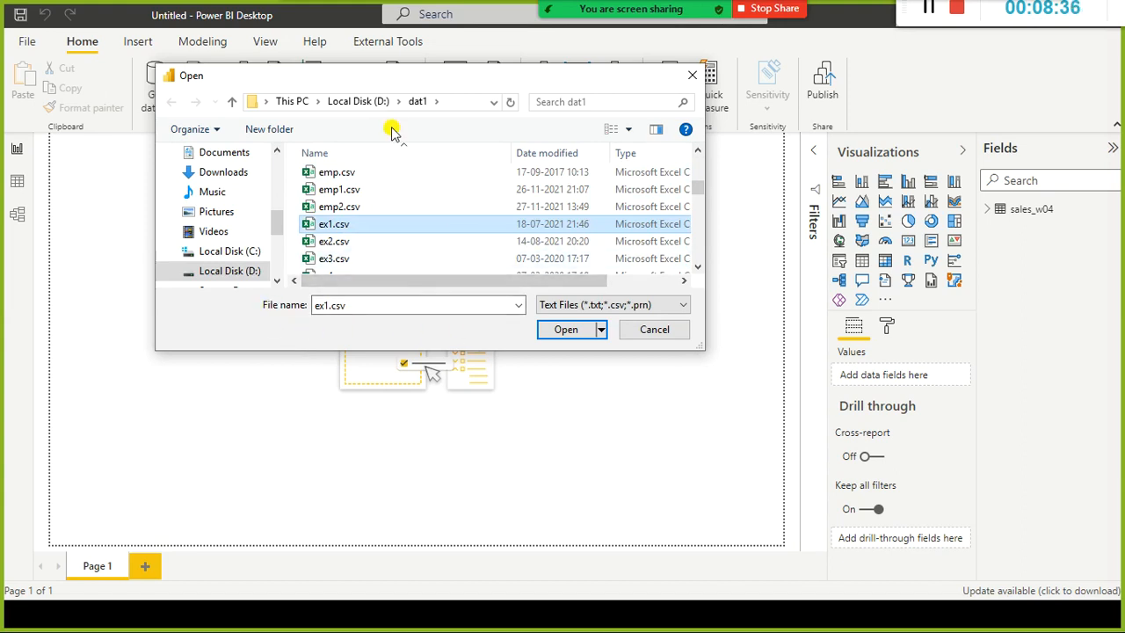
{"action": "left_click", "coordinate": [369, 102]}
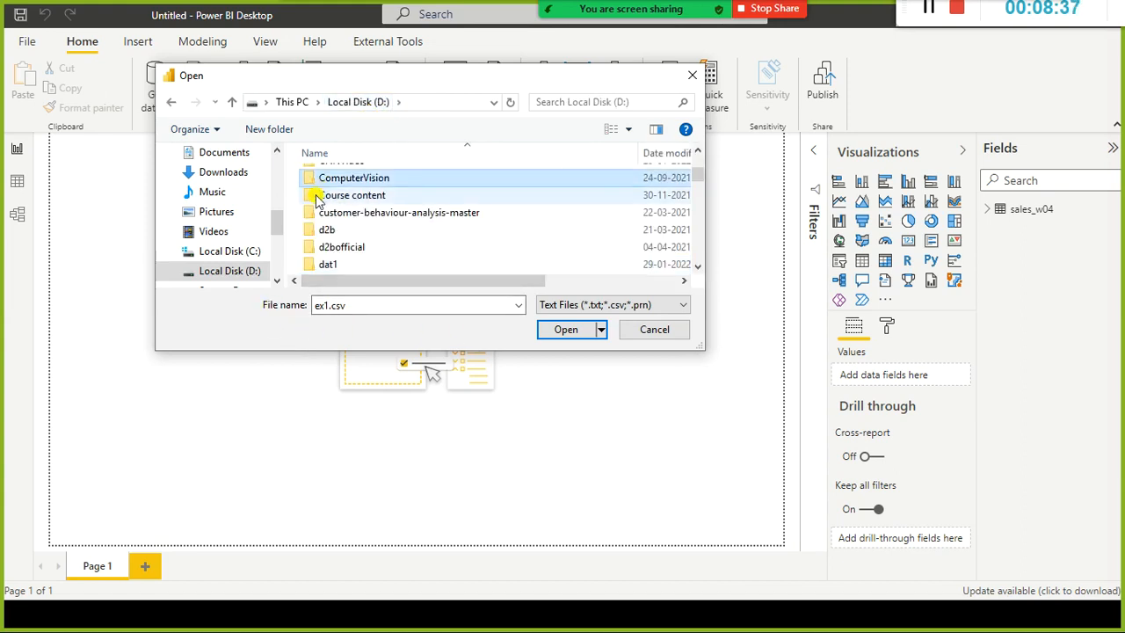
{"action": "key", "text": "p"}
{"action": "key", "text": "Down"}
{"action": "key", "text": "Down"}
{"action": "key", "text": "Down"}
{"action": "key", "text": "Down"}
{"action": "key", "text": "Down"}
{"action": "key", "text": "Down"}
{"action": "key", "text": "Down"}
{"action": "key", "text": "Down"}
{"action": "key", "text": "Down"}
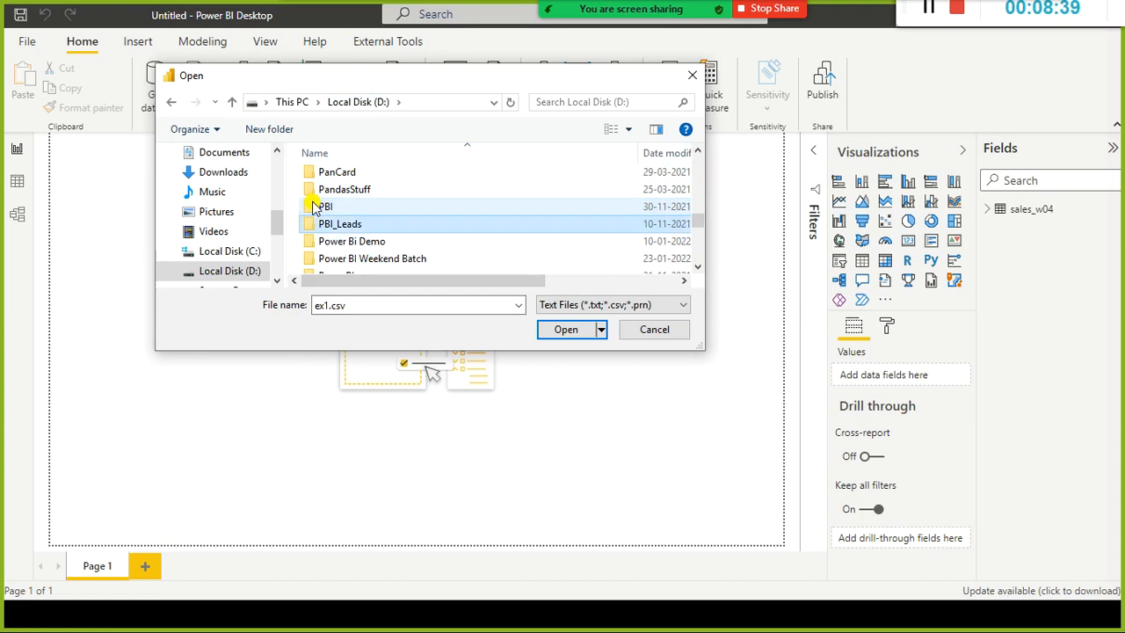
{"action": "key", "text": "Up"}
{"action": "key", "text": "Return"}
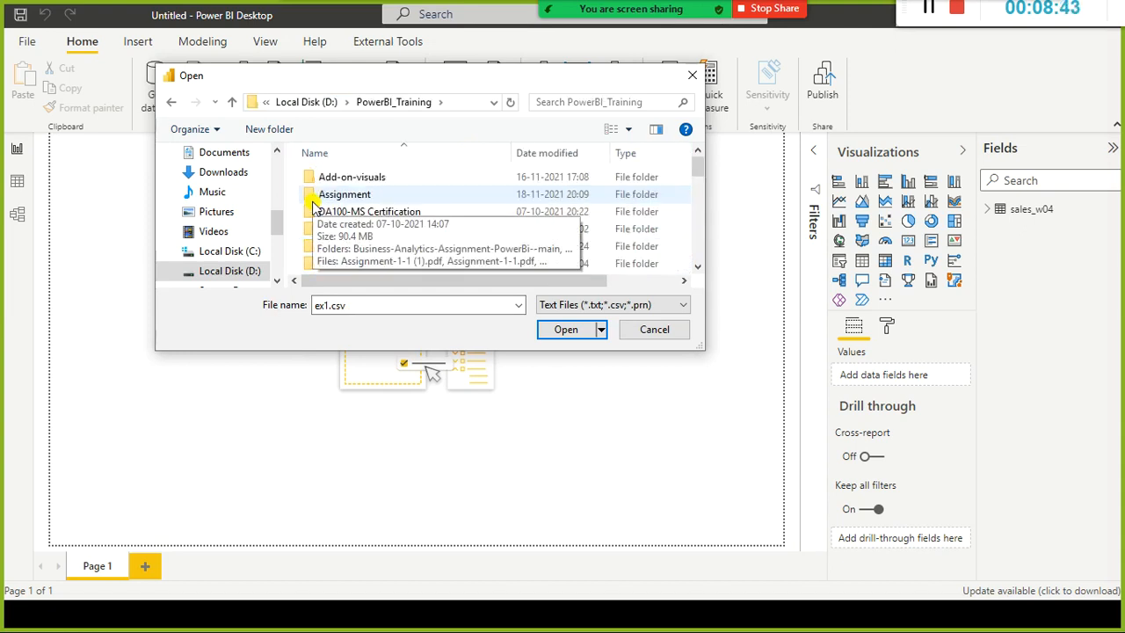
{"action": "key", "text": "d"}
{"action": "key", "text": "d"}
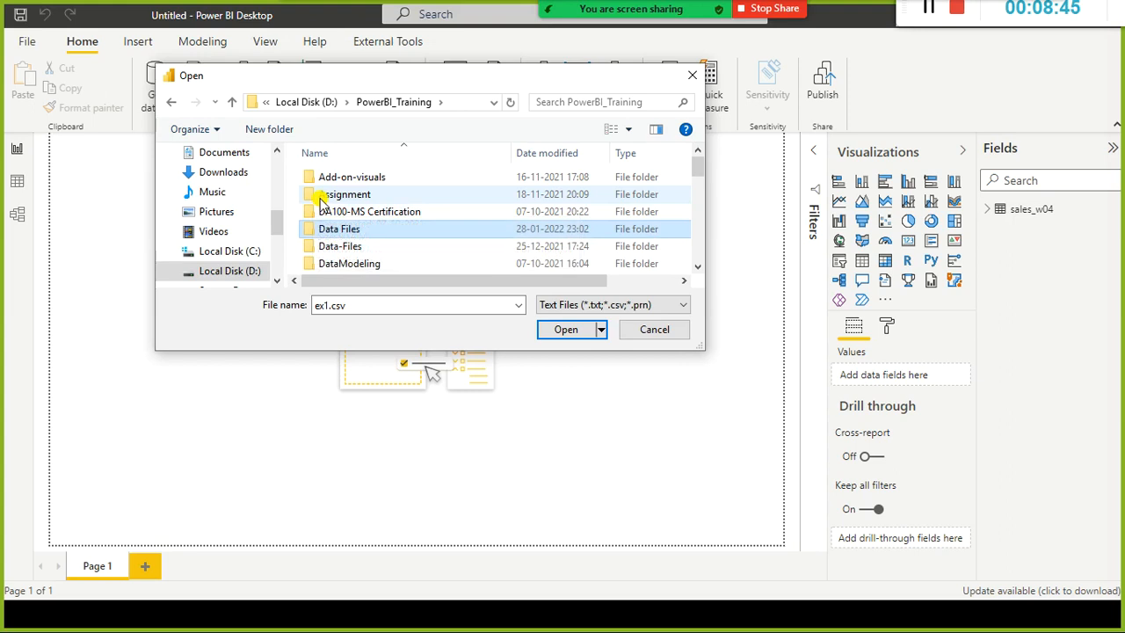
{"action": "key", "text": "Return"}
Set the file type filter to All Files (*.*) for the Data Files folder.
{"action": "scroll", "coordinate": [322, 200], "scroll_direction": "down", "scroll_amount": 3}
{"action": "left_click", "coordinate": [322, 200]}
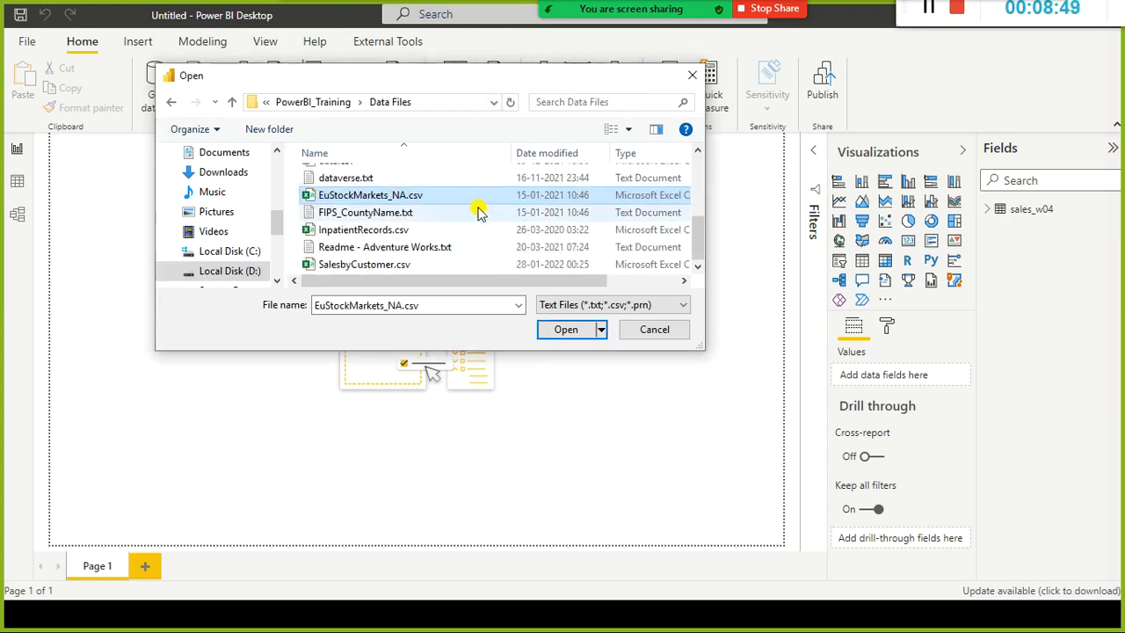
{"action": "scroll", "coordinate": [464, 229], "scroll_direction": "up", "scroll_amount": 3}
{"action": "scroll", "coordinate": [464, 224], "scroll_direction": "down", "scroll_amount": 3}
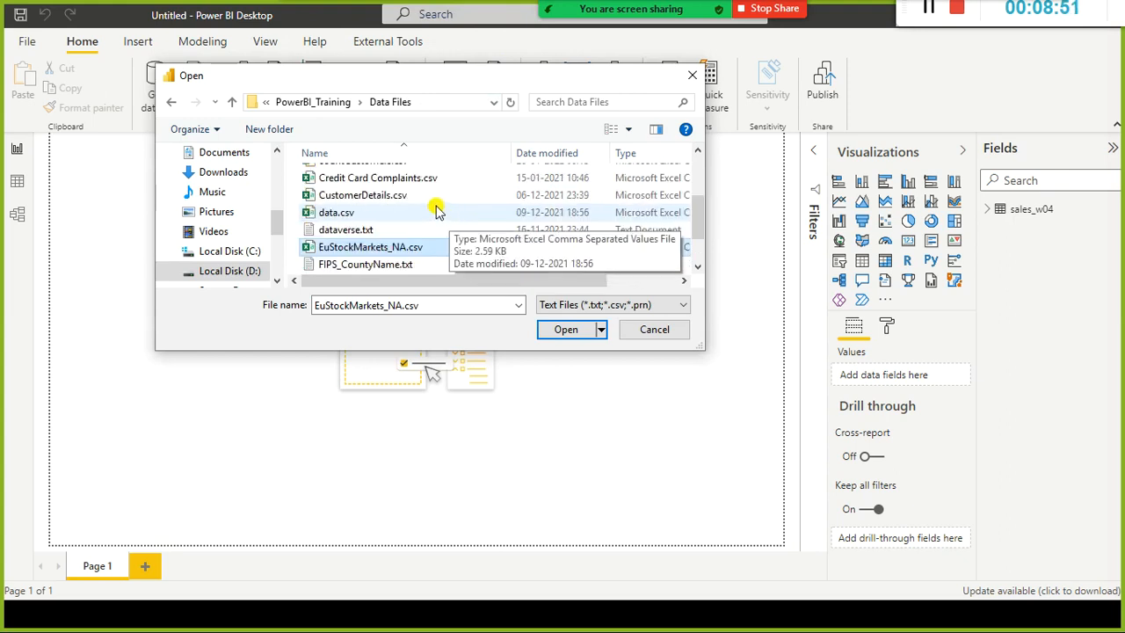
{"action": "left_click", "coordinate": [431, 197]}
{"action": "key", "text": "e"}
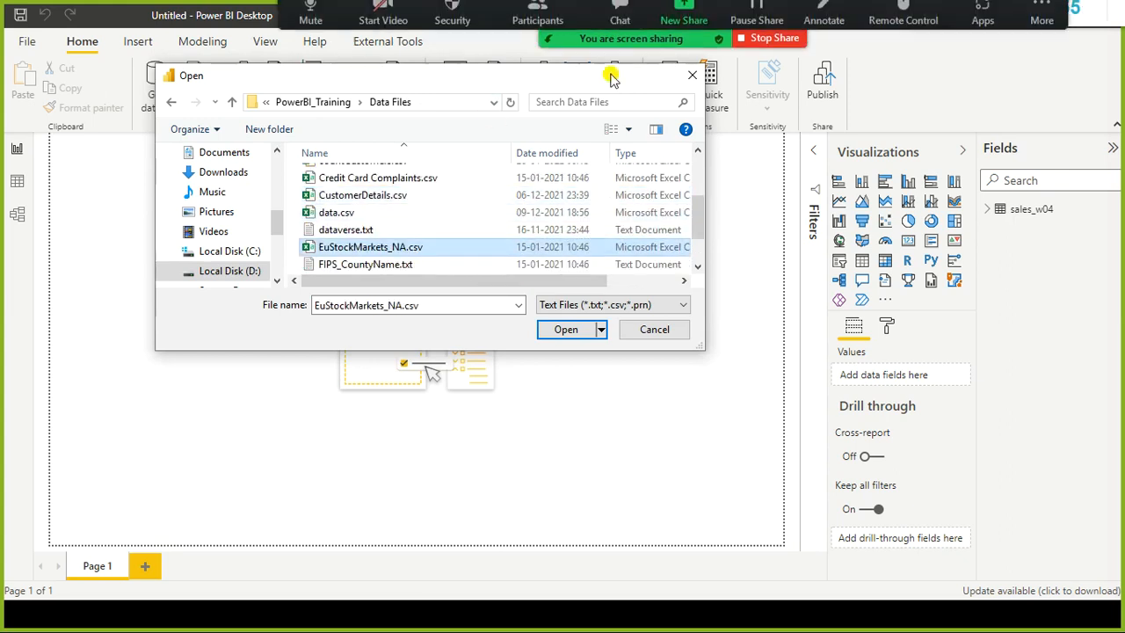
{"action": "left_click", "coordinate": [595, 310]}
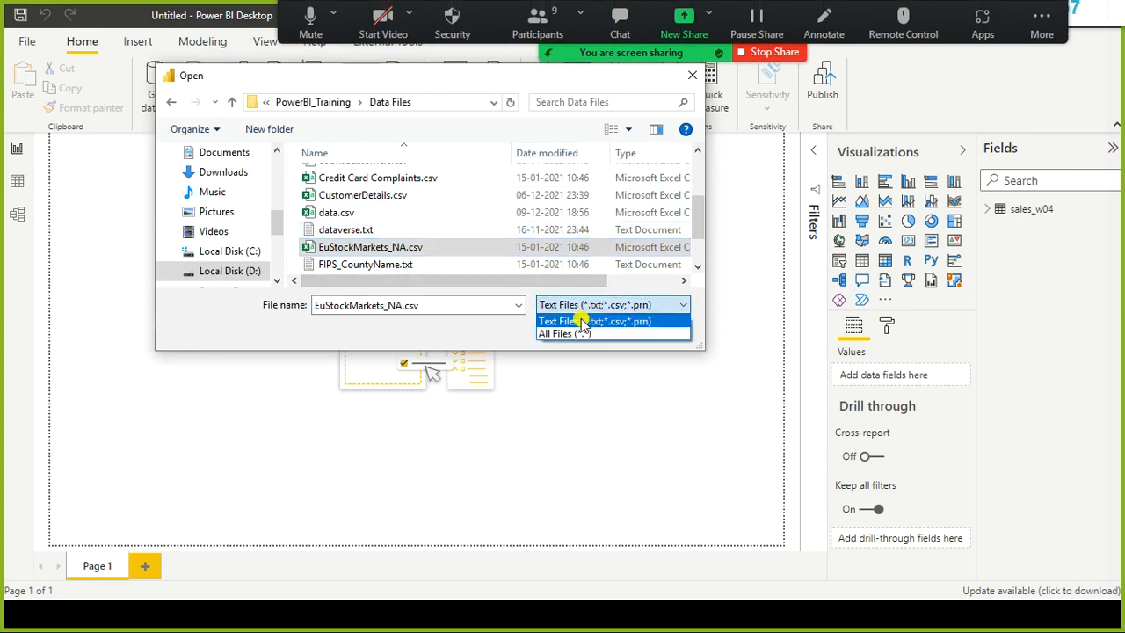
{"action": "left_click", "coordinate": [572, 332]}
{"action": "scroll", "coordinate": [434, 254], "scroll_direction": "down", "scroll_amount": 3}
{"action": "left_click", "coordinate": [409, 229]}
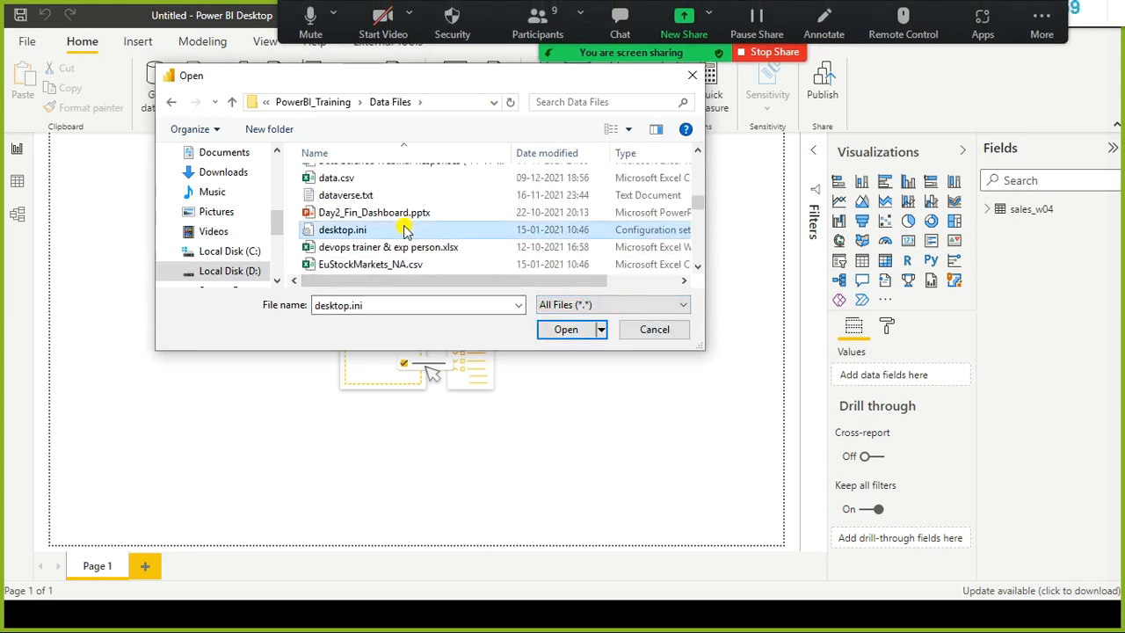
Open expenses.xlsx and load its Expenses sheet into the report.
{"action": "key", "text": "e"}
{"action": "key", "text": "e"}
{"action": "key", "text": "Escape"}
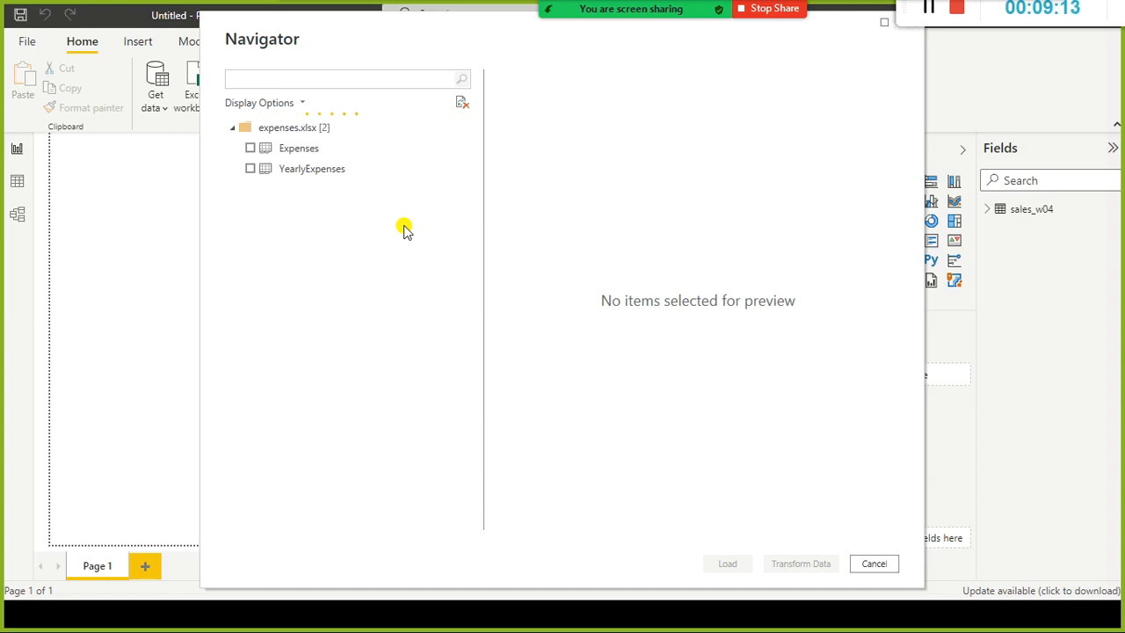
{"action": "left_click", "coordinate": [250, 149]}
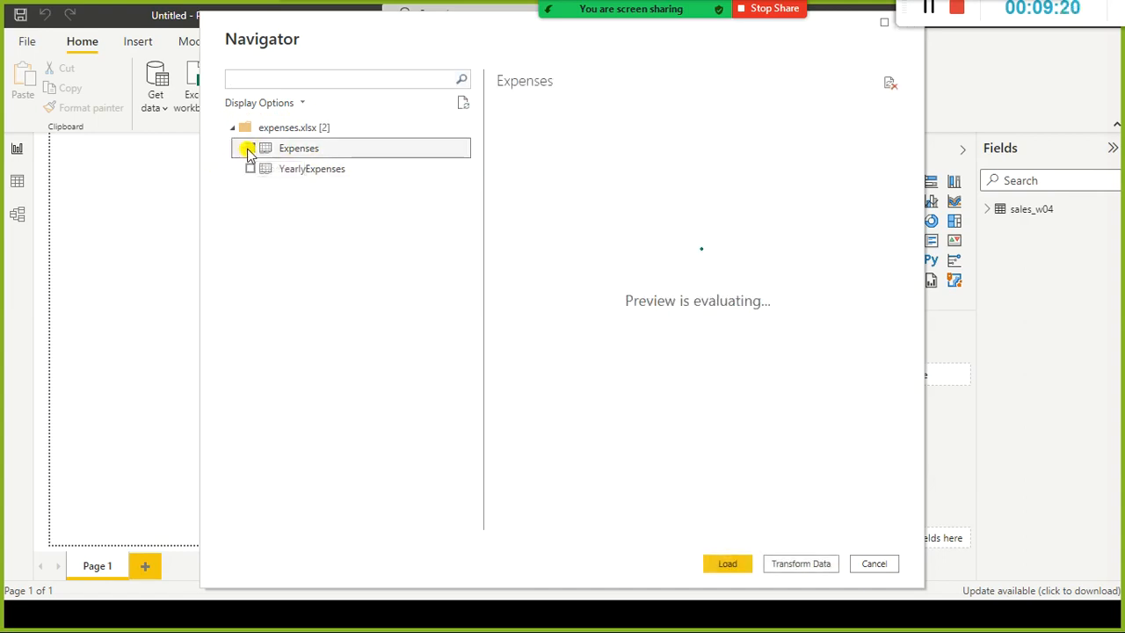
{"action": "left_click", "coordinate": [725, 563]}
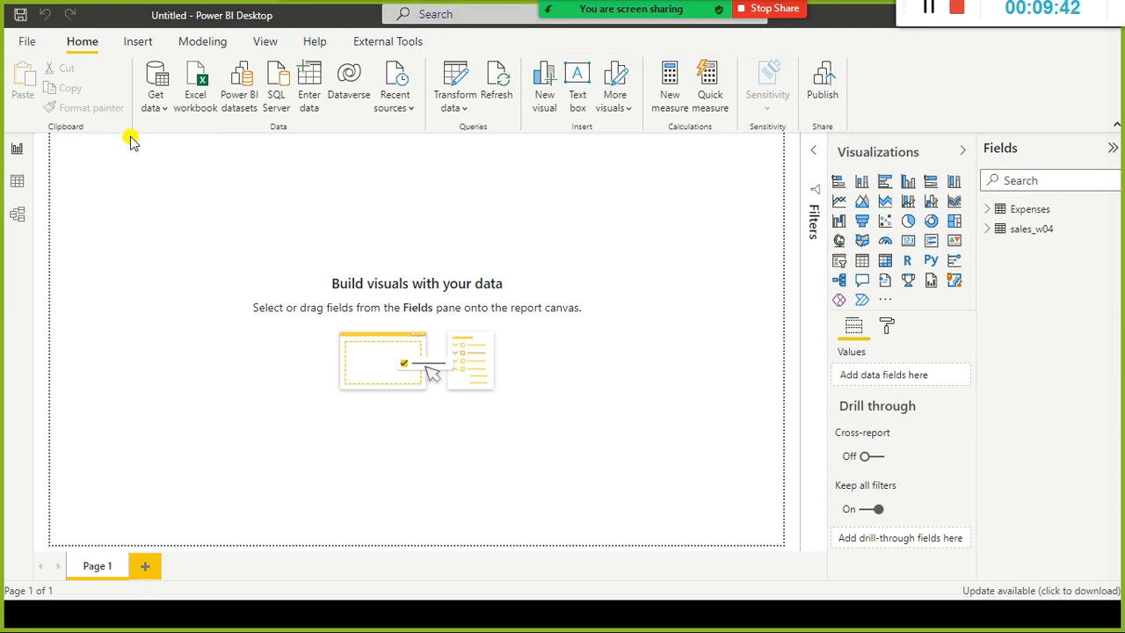
Start an Excel workbook import and select Sales_w01.xlsx in the Data Files folder.
{"action": "left_click", "coordinate": [154, 105]}
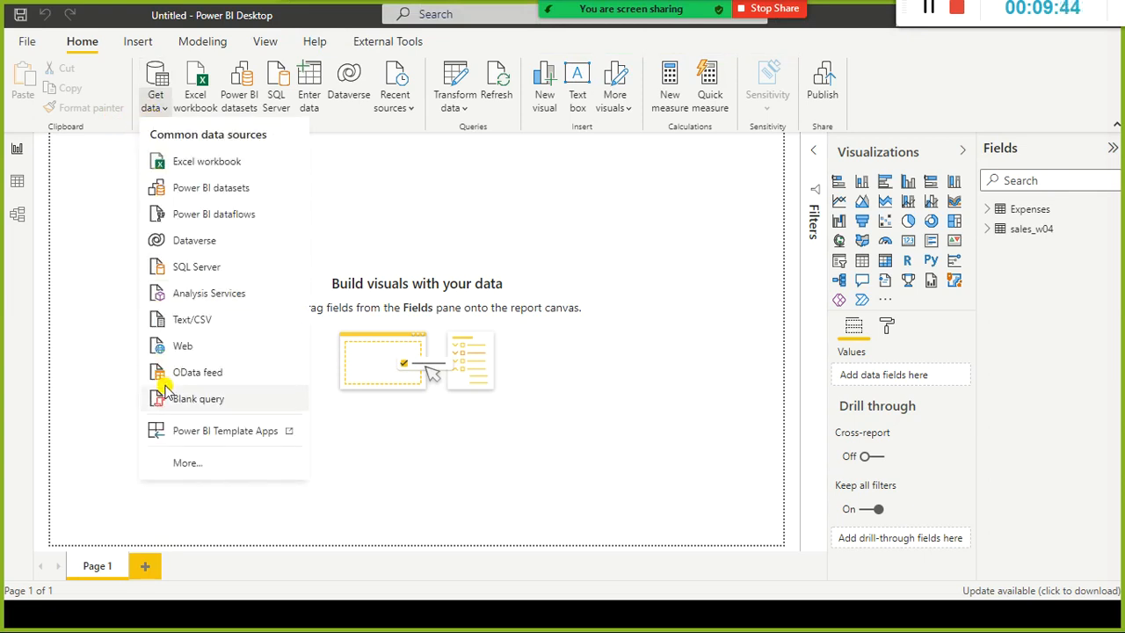
{"action": "left_click", "coordinate": [257, 174]}
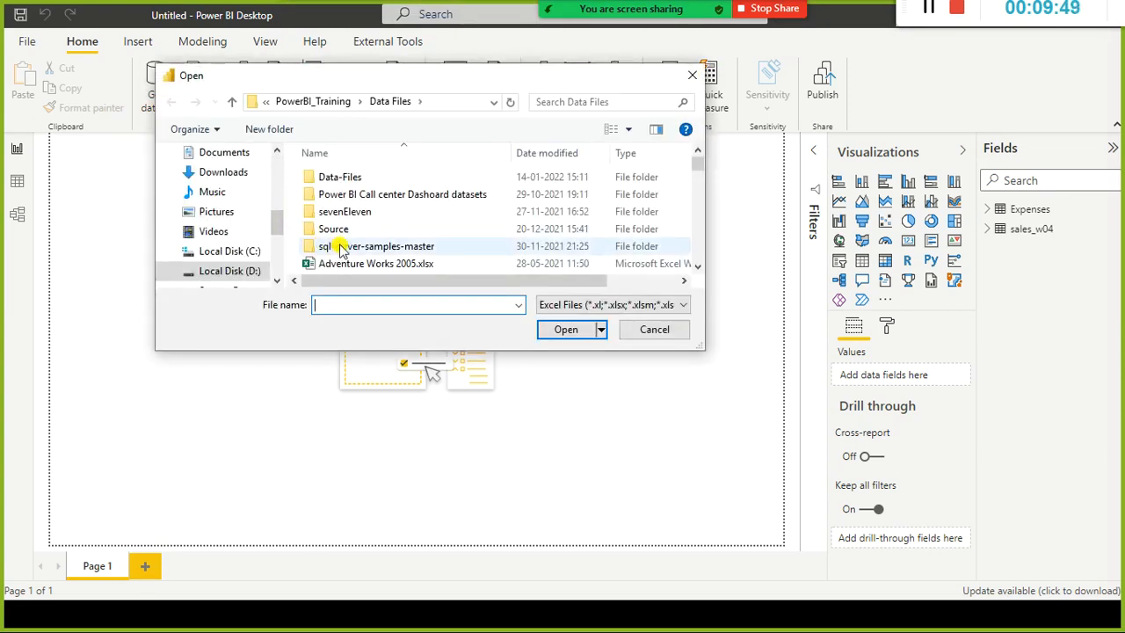
{"action": "scroll", "coordinate": [342, 249], "scroll_direction": "down", "scroll_amount": 10}
{"action": "scroll", "coordinate": [343, 249], "scroll_direction": "down", "scroll_amount": 3}
{"action": "scroll", "coordinate": [343, 250], "scroll_direction": "down", "scroll_amount": 3}
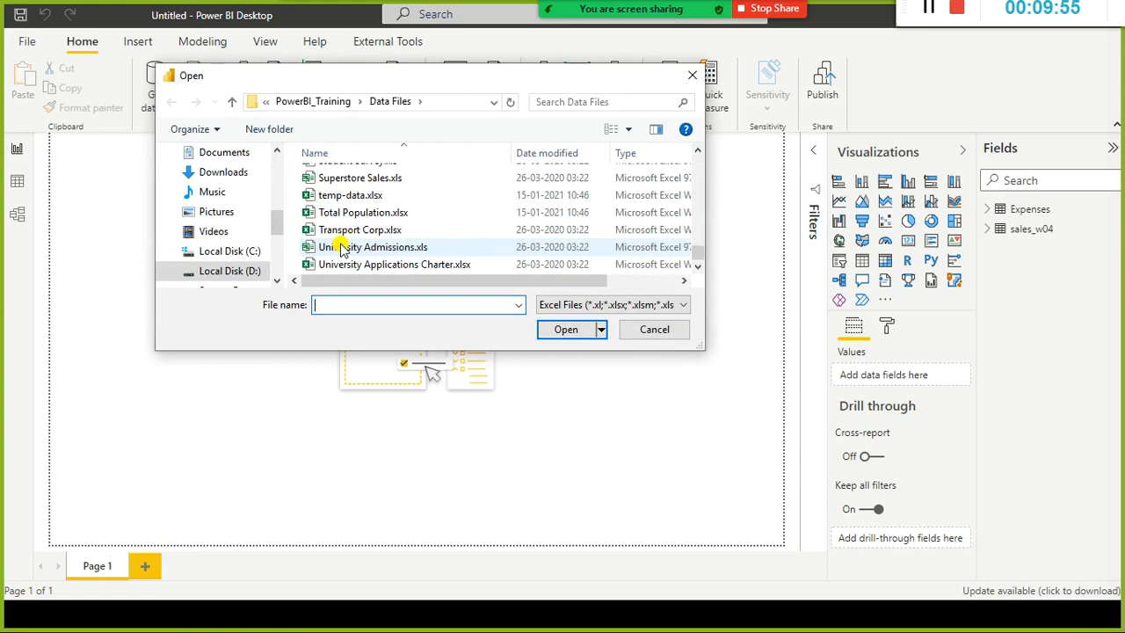
{"action": "scroll", "coordinate": [343, 249], "scroll_direction": "up", "scroll_amount": 2}
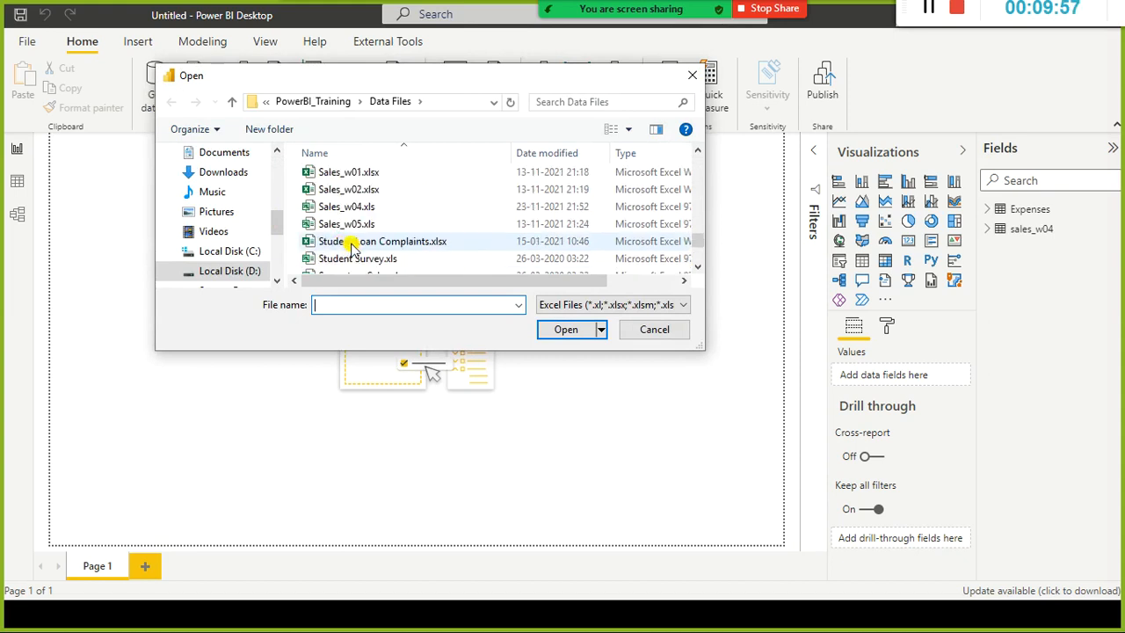
{"action": "left_click", "coordinate": [351, 243]}
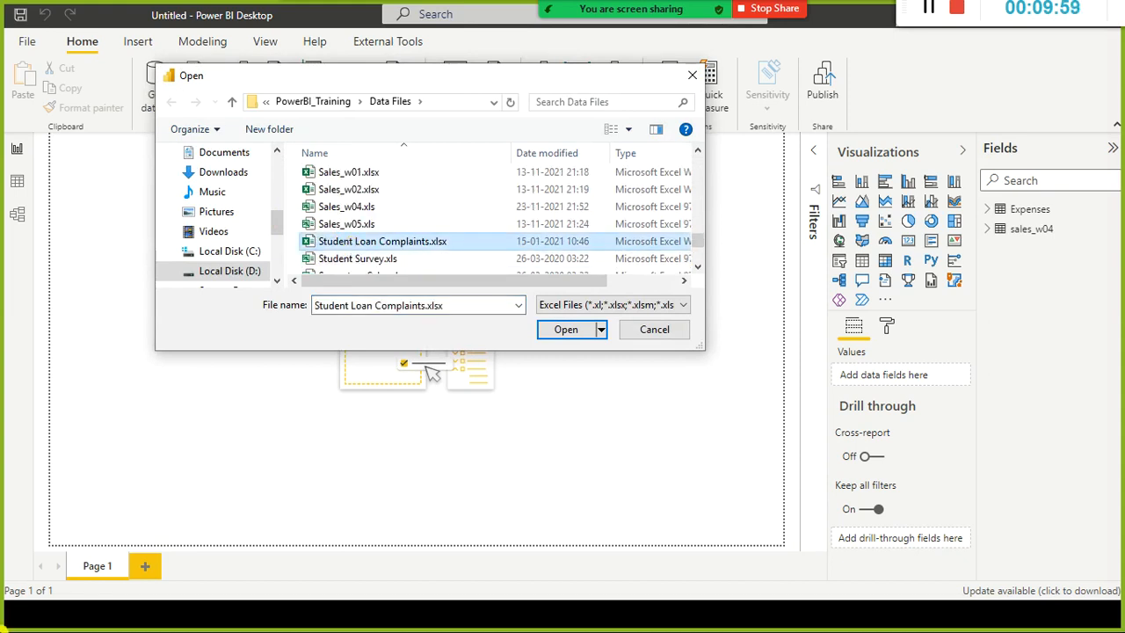
{"action": "left_click", "coordinate": [349, 172]}
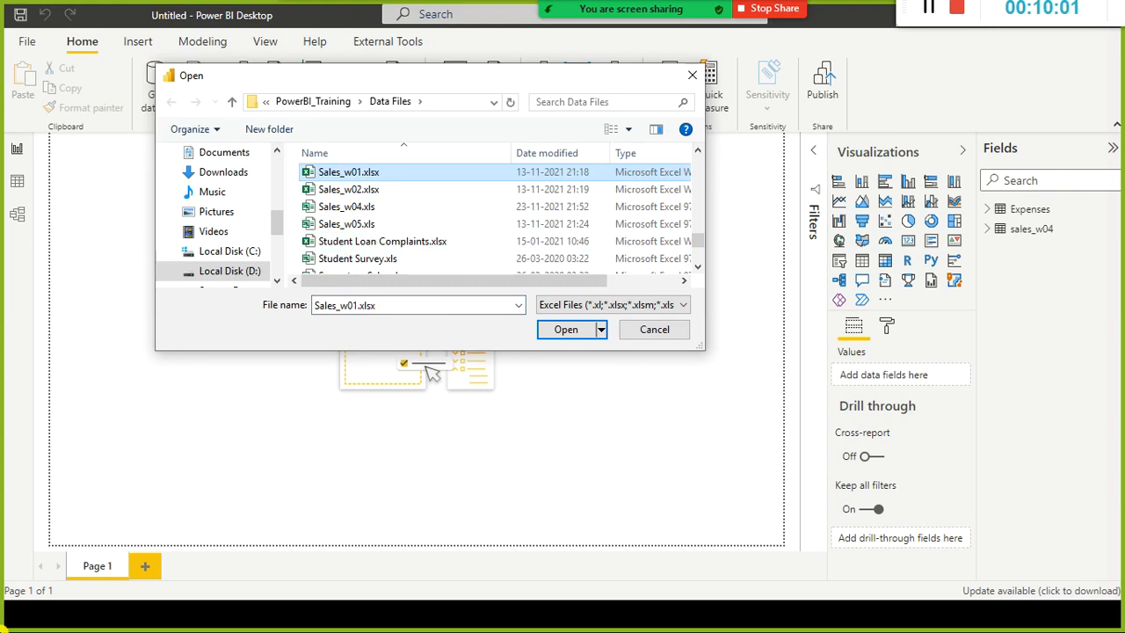
Switch the Excel import to the dat1 folder on Local Disk (D:) and show All Files (*.*).
{"action": "left_click", "coordinate": [316, 102]}
{"action": "left_click", "coordinate": [303, 102]}
{"action": "left_click", "coordinate": [343, 215]}
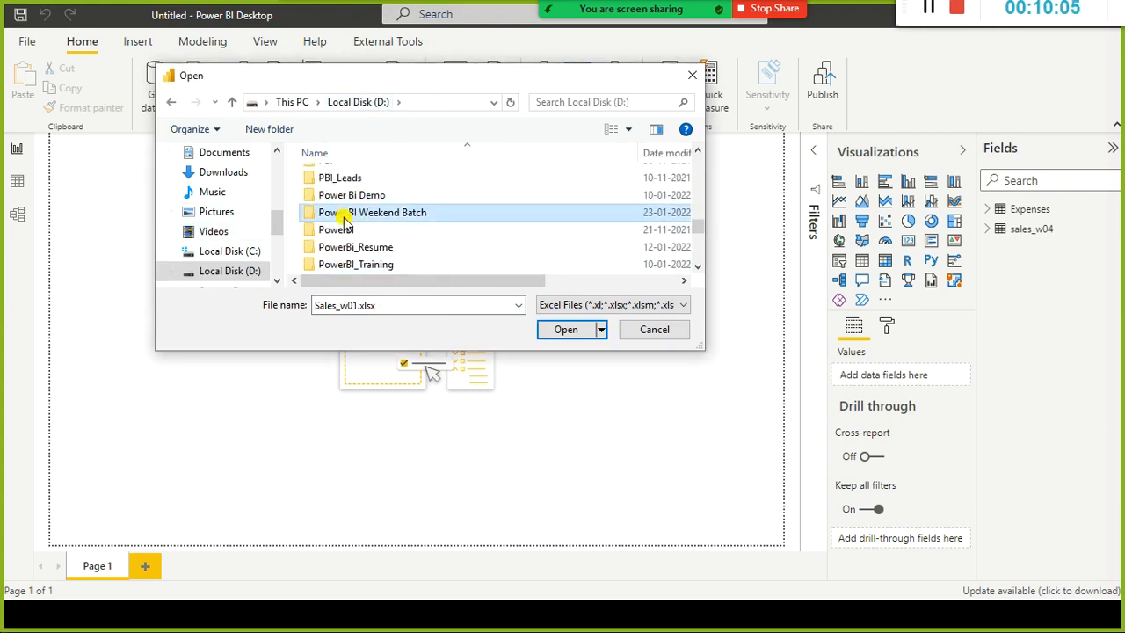
{"action": "type", "text": "da"}
{"action": "double_click", "coordinate": [355, 206]}
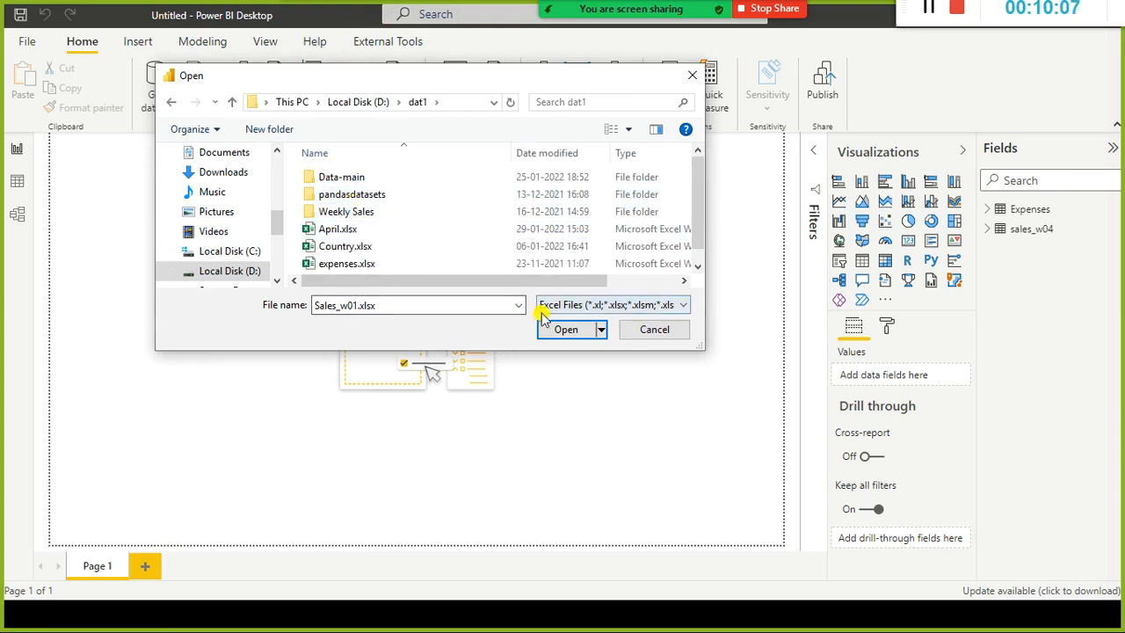
{"action": "left_click", "coordinate": [615, 305]}
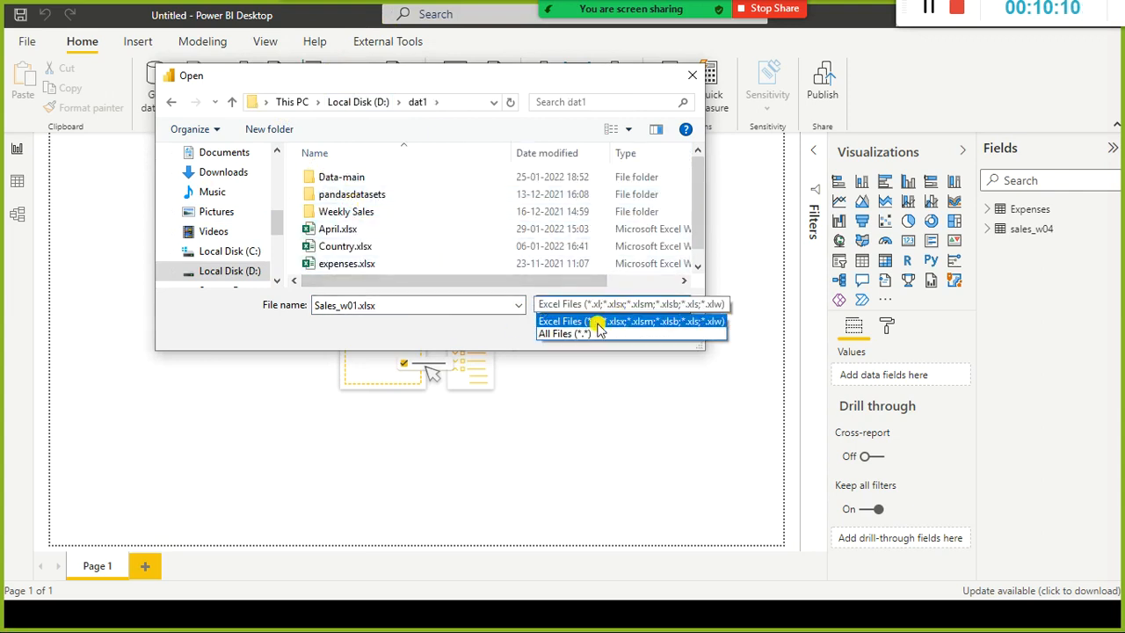
{"action": "left_click", "coordinate": [592, 335]}
{"action": "left_click", "coordinate": [385, 232]}
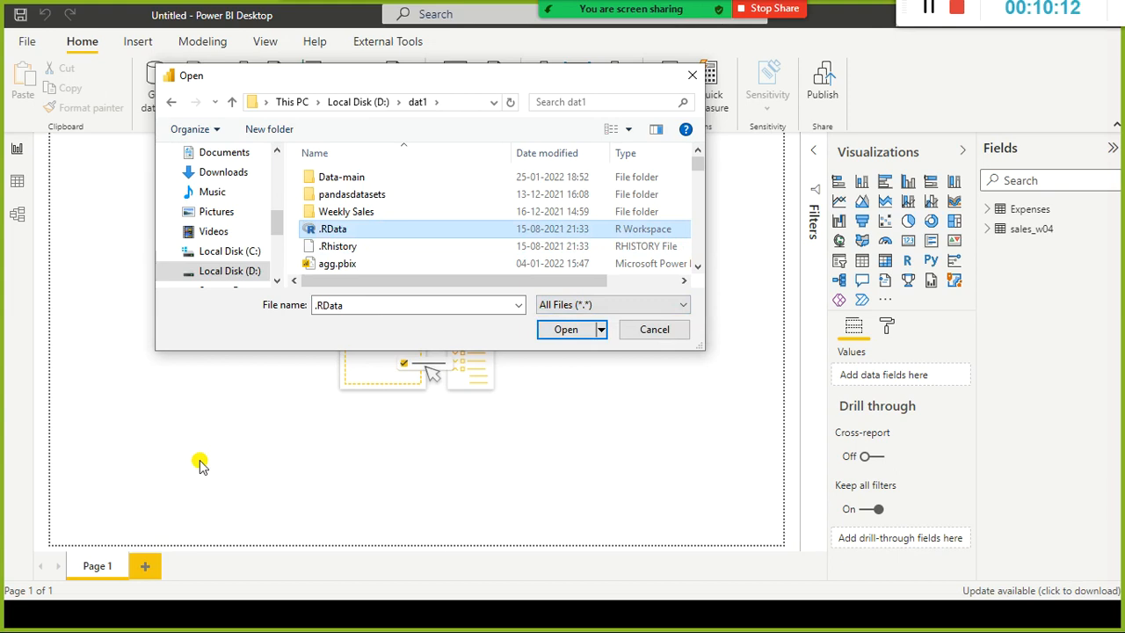
Look through the dat1 files for sales data and select sales_w04.csv.
{"action": "key", "text": "s"}
{"action": "key", "text": "Down"}
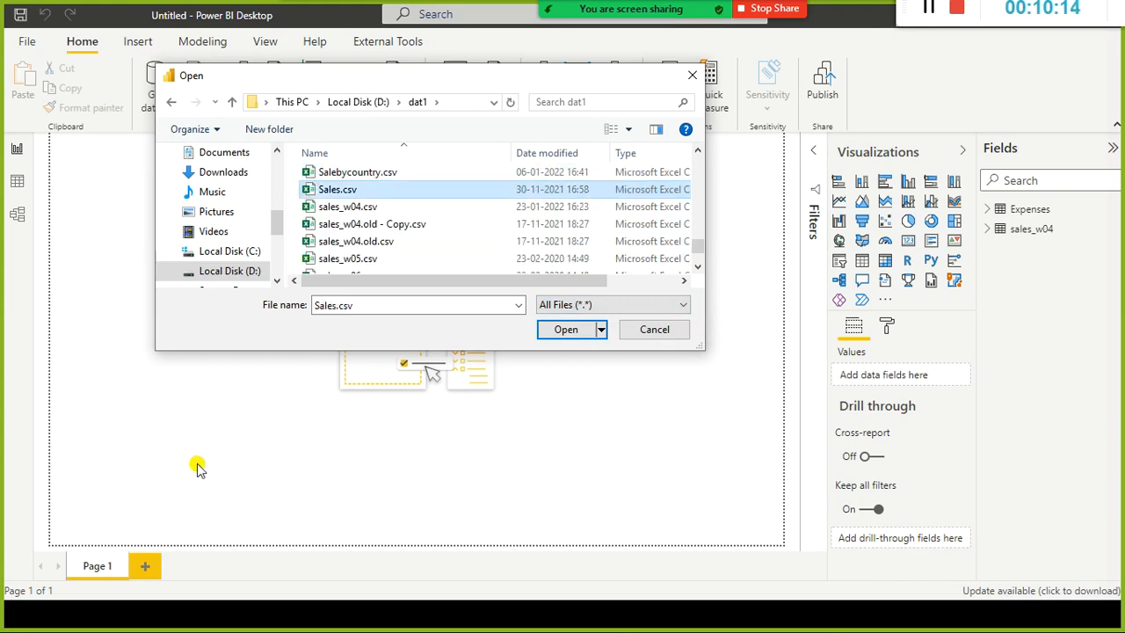
{"action": "scroll", "coordinate": [413, 245], "scroll_direction": "up", "scroll_amount": 2}
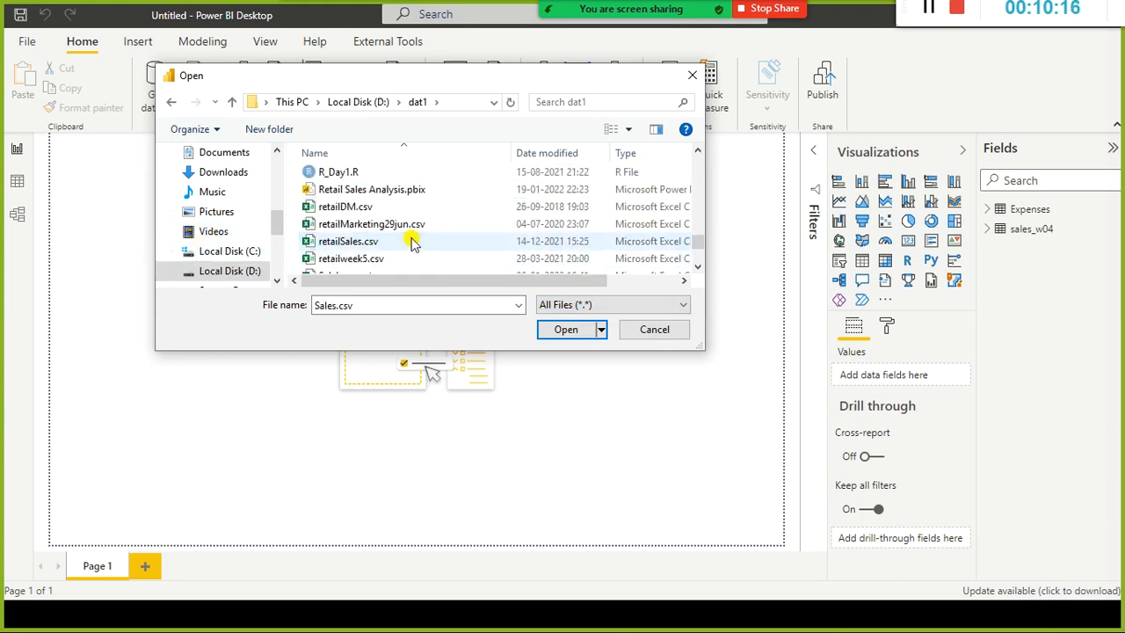
{"action": "scroll", "coordinate": [413, 244], "scroll_direction": "down", "scroll_amount": 4}
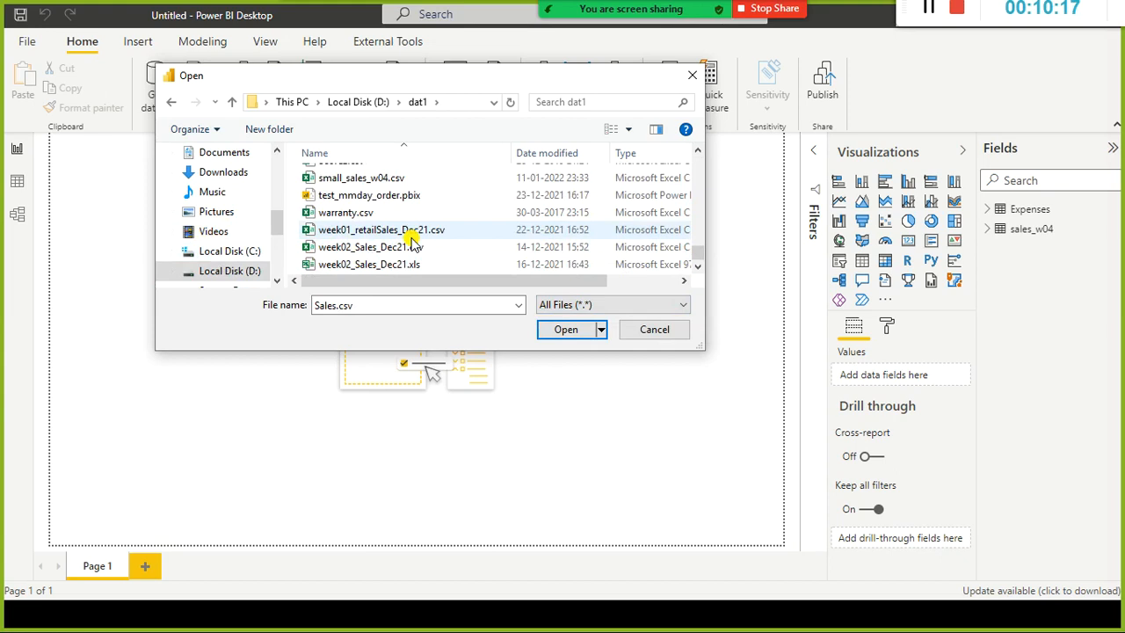
{"action": "scroll", "coordinate": [413, 244], "scroll_direction": "up", "scroll_amount": 3}
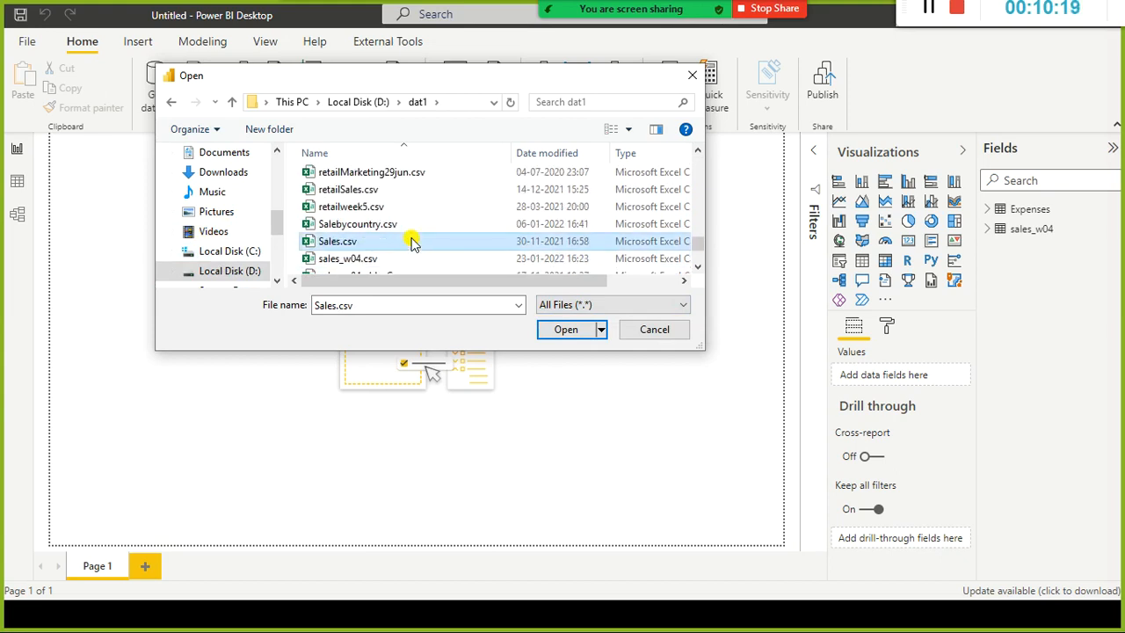
{"action": "scroll", "coordinate": [447, 213], "scroll_direction": "up", "scroll_amount": 3}
{"action": "scroll", "coordinate": [450, 217], "scroll_direction": "down", "scroll_amount": 1}
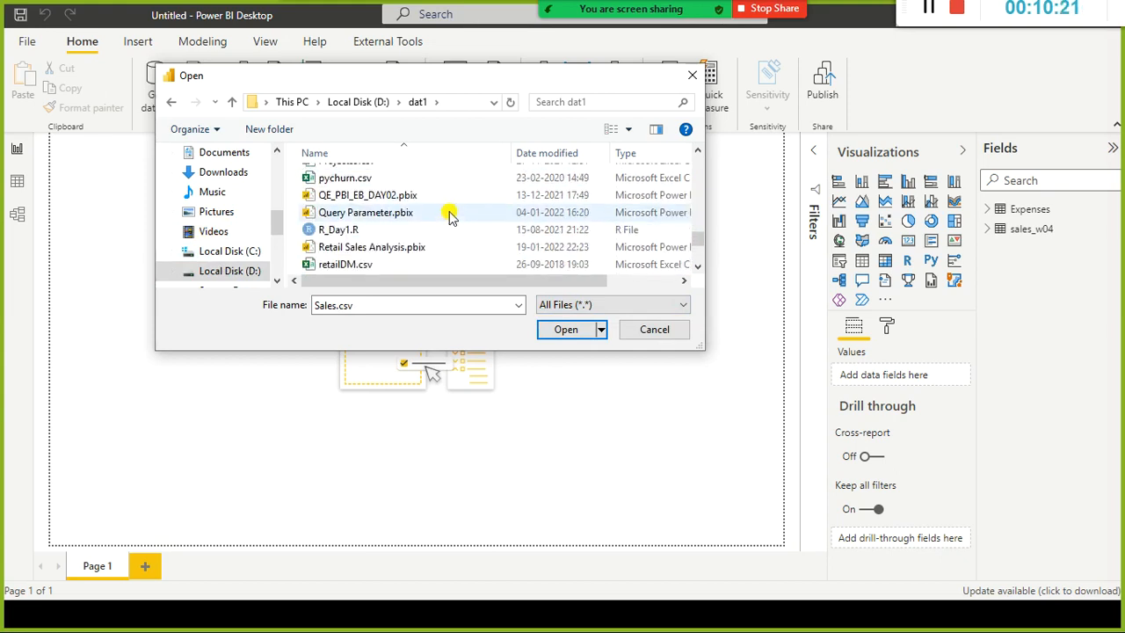
{"action": "scroll", "coordinate": [451, 311], "scroll_direction": "down", "scroll_amount": 1}
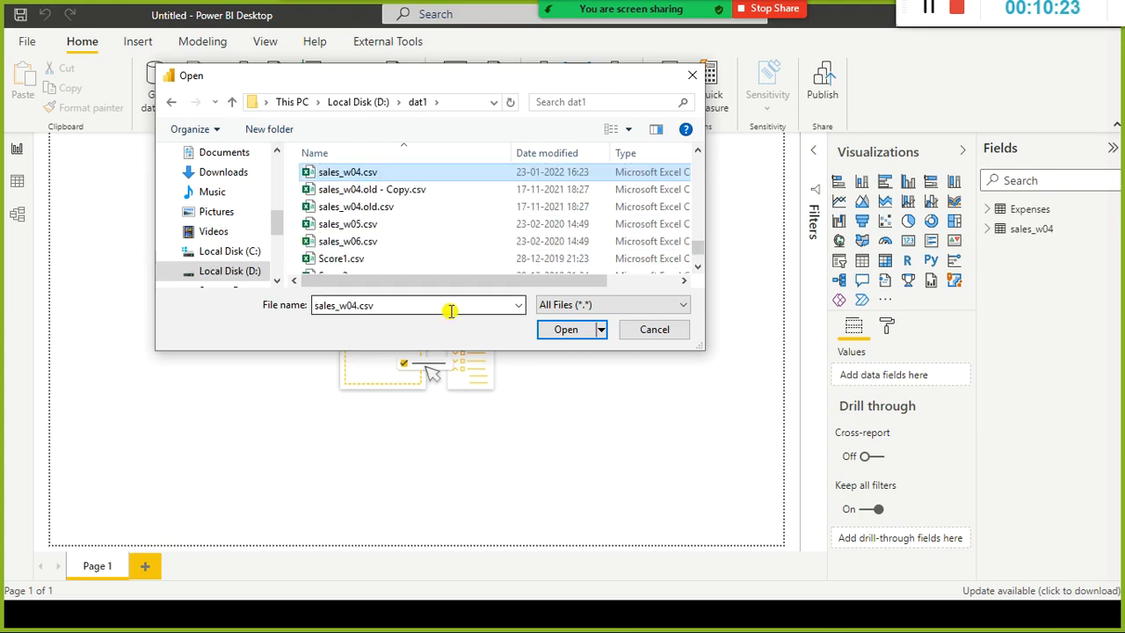
Browse to the Data Files folder inside PowerBI_Training on Local Disk (D:) for the file import.
{"action": "left_click", "coordinate": [347, 102]}
{"action": "left_click", "coordinate": [323, 219]}
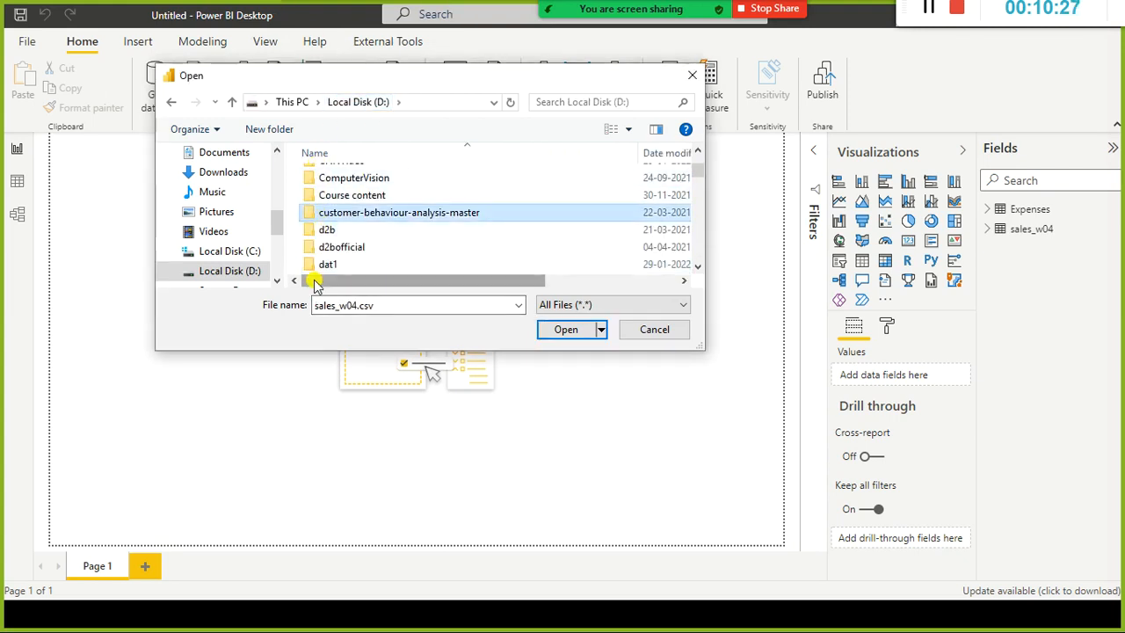
{"action": "key", "text": "p"}
{"action": "key", "text": "Down"}
{"action": "key", "text": "Down"}
{"action": "key", "text": "Down"}
{"action": "key", "text": "Down"}
{"action": "key", "text": "Down"}
{"action": "key", "text": "Down"}
{"action": "key", "text": "Down"}
{"action": "key", "text": "Down"}
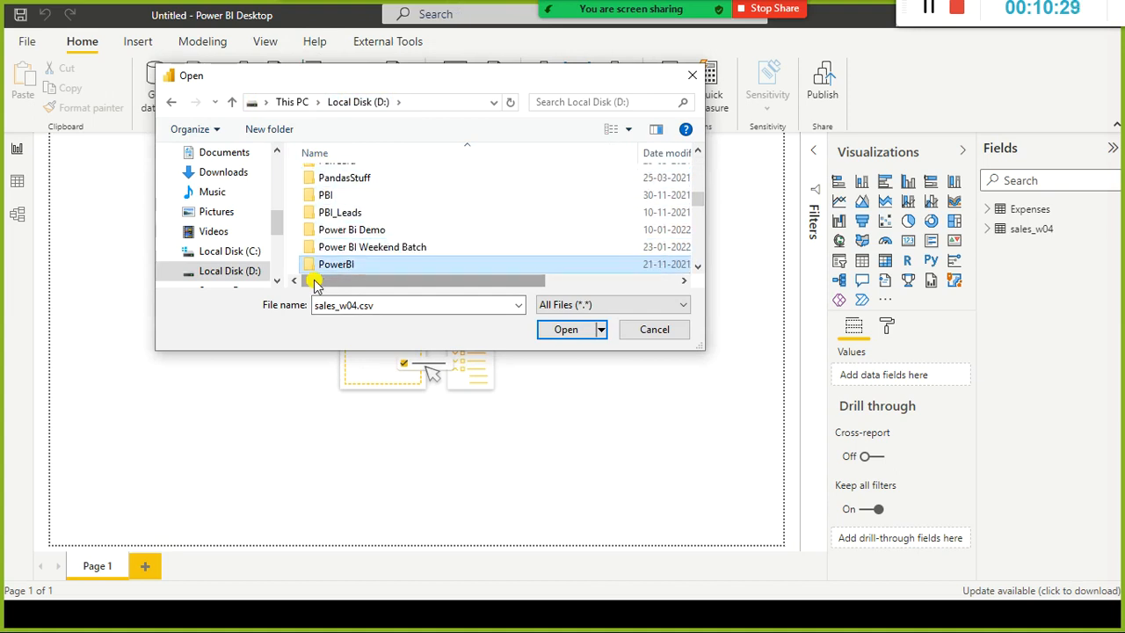
{"action": "key", "text": "Return"}
{"action": "key", "text": "d"}
{"action": "key", "text": "d"}
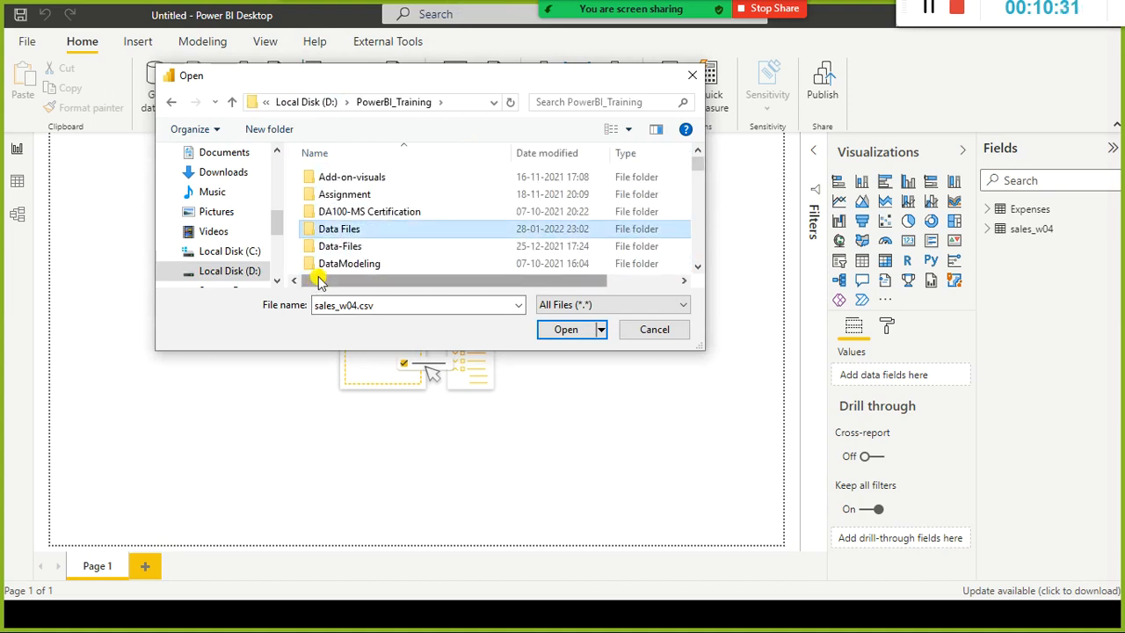
{"action": "key", "text": "Return"}
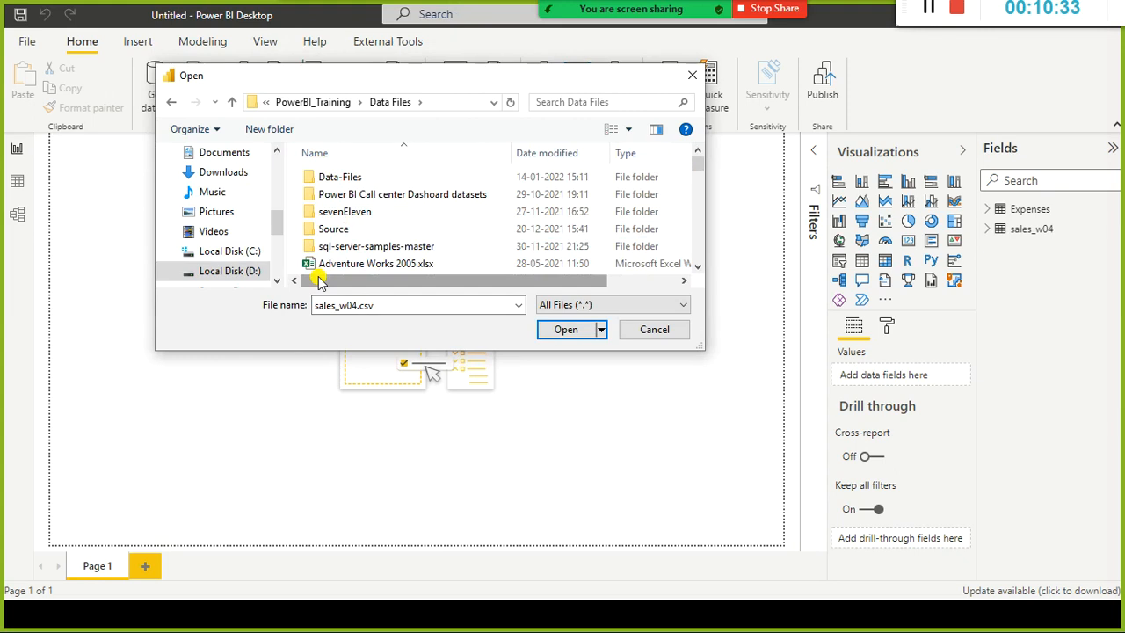
Open SalesbyCustomer.csv and load its data into the report.
{"action": "type", "text": "salesb"}
{"action": "key", "text": "Return"}
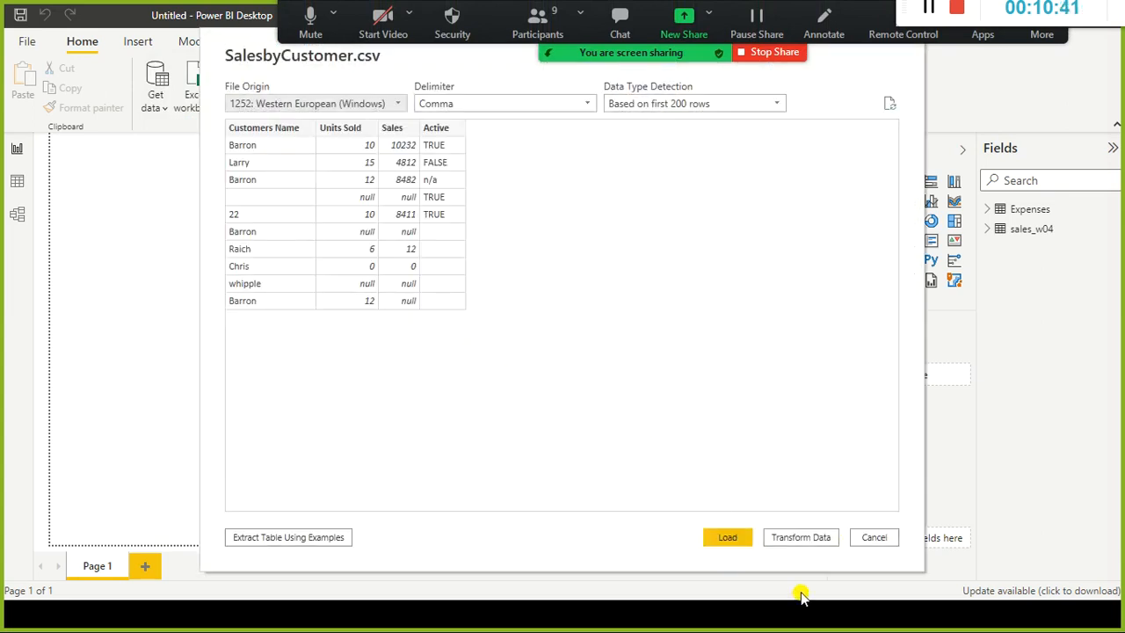
{"action": "left_click", "coordinate": [710, 533]}
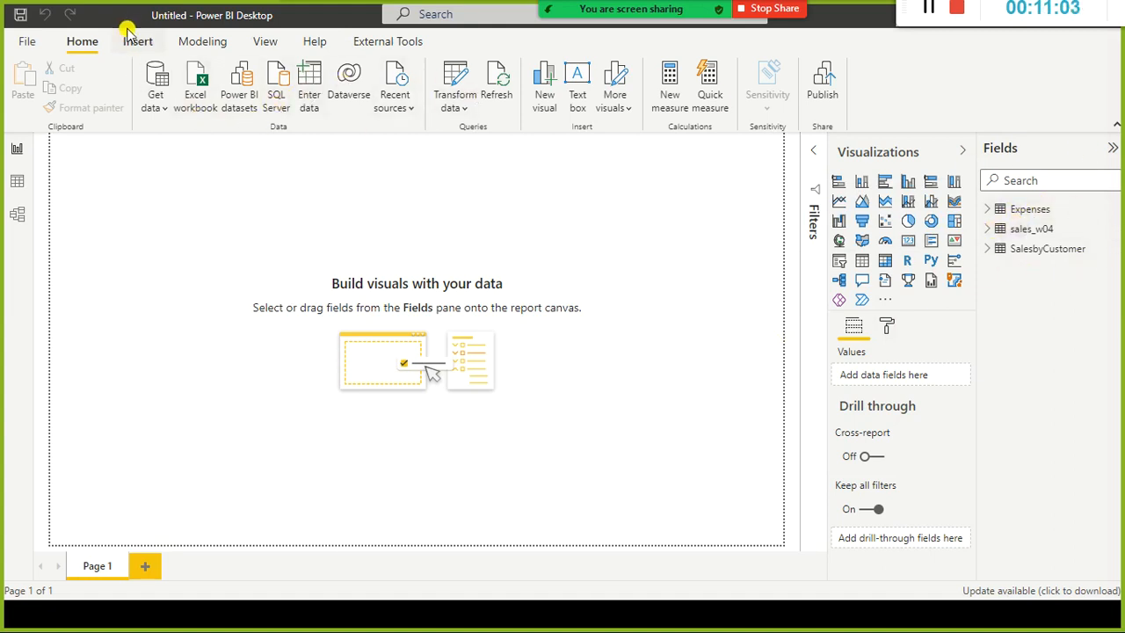
{"action": "left_click", "coordinate": [157, 107]}
{"action": "left_click", "coordinate": [539, 170]}
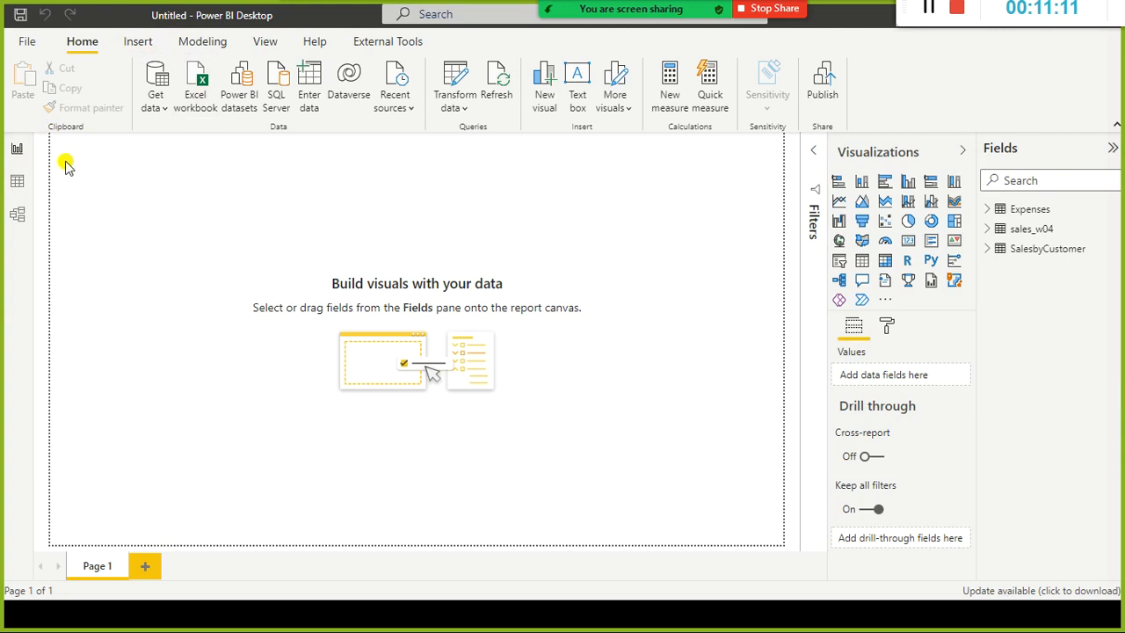
Examine the rows and columns of the Expenses, sales_w04 and SalesbyCustomer tables in the Data view.
{"action": "left_click", "coordinate": [17, 181]}
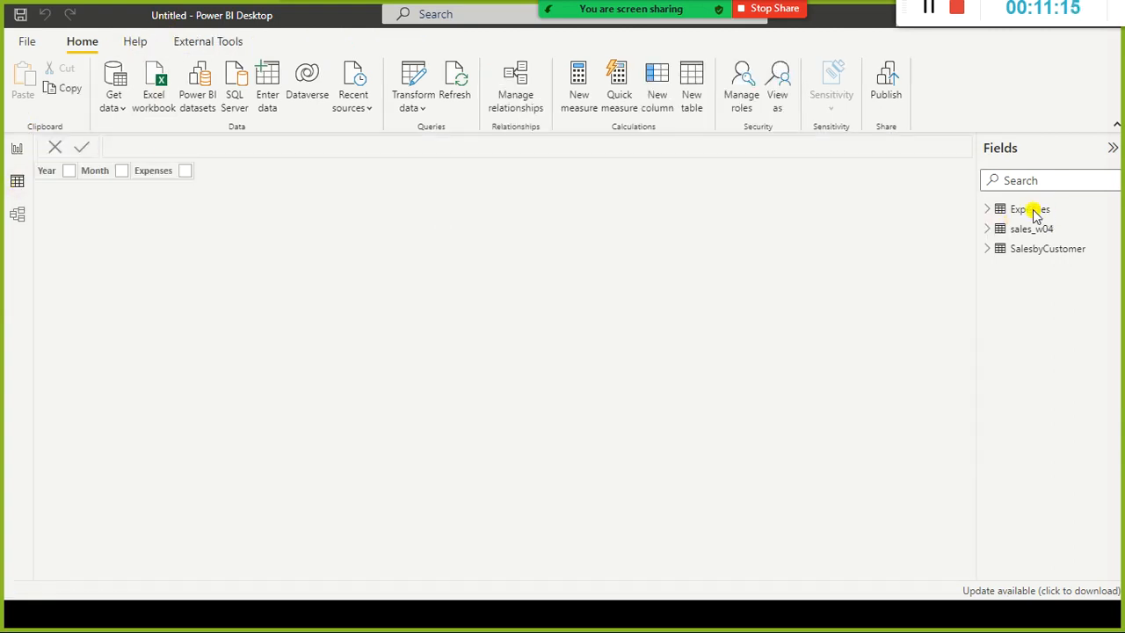
{"action": "left_click", "coordinate": [1030, 209]}
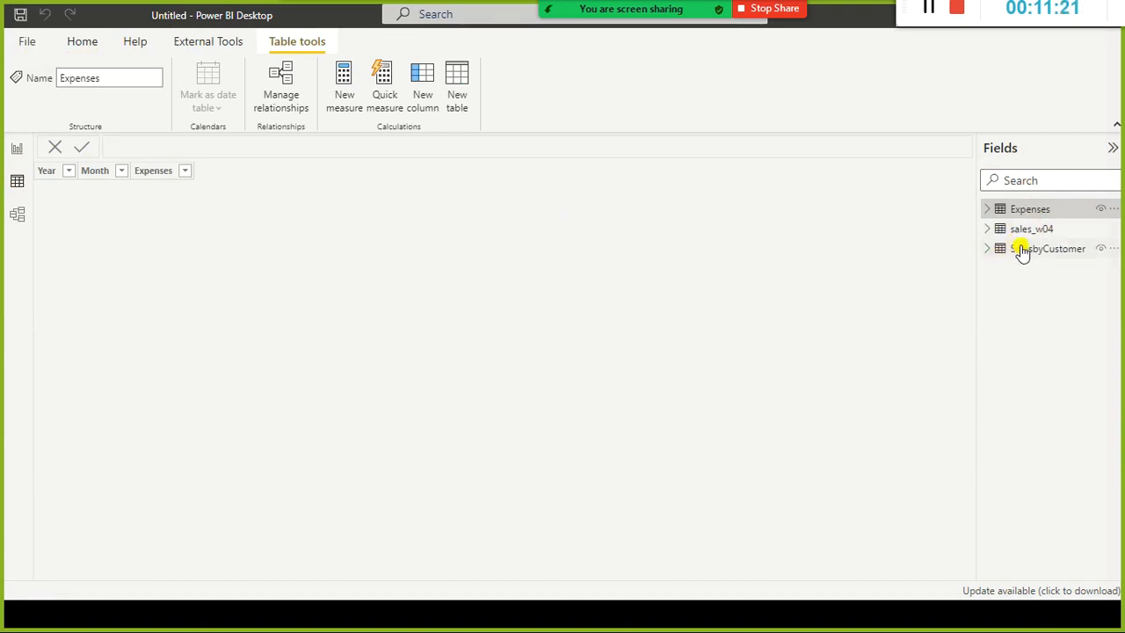
{"action": "mouse_move", "coordinate": [1022, 252]}
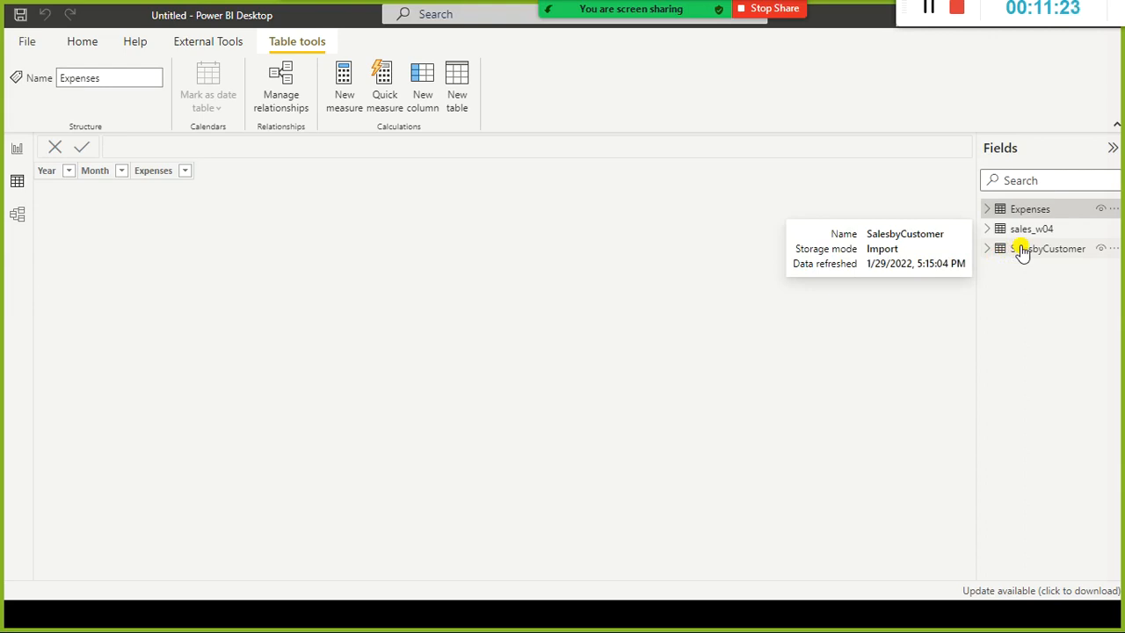
{"action": "left_click", "coordinate": [1022, 250]}
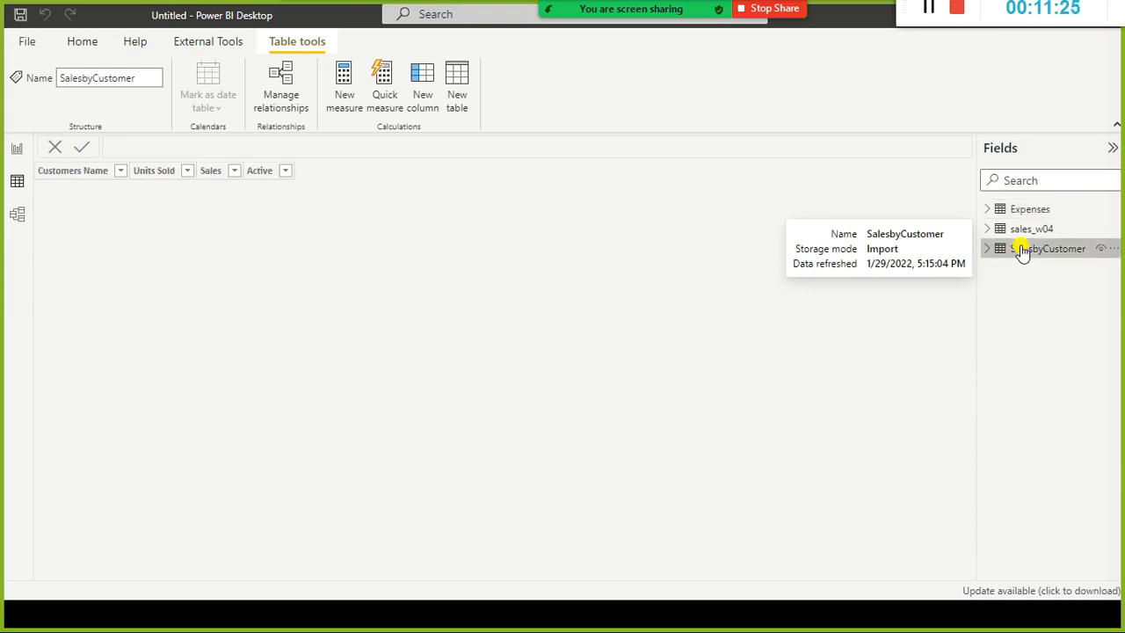
{"action": "left_click", "coordinate": [1028, 213]}
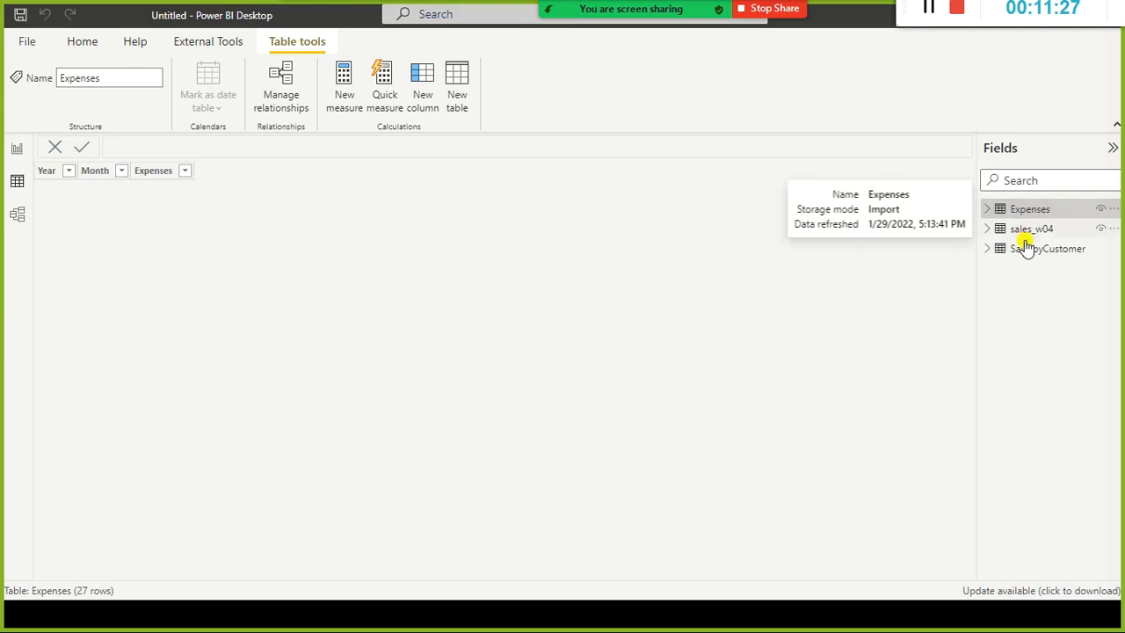
{"action": "left_click", "coordinate": [1032, 231]}
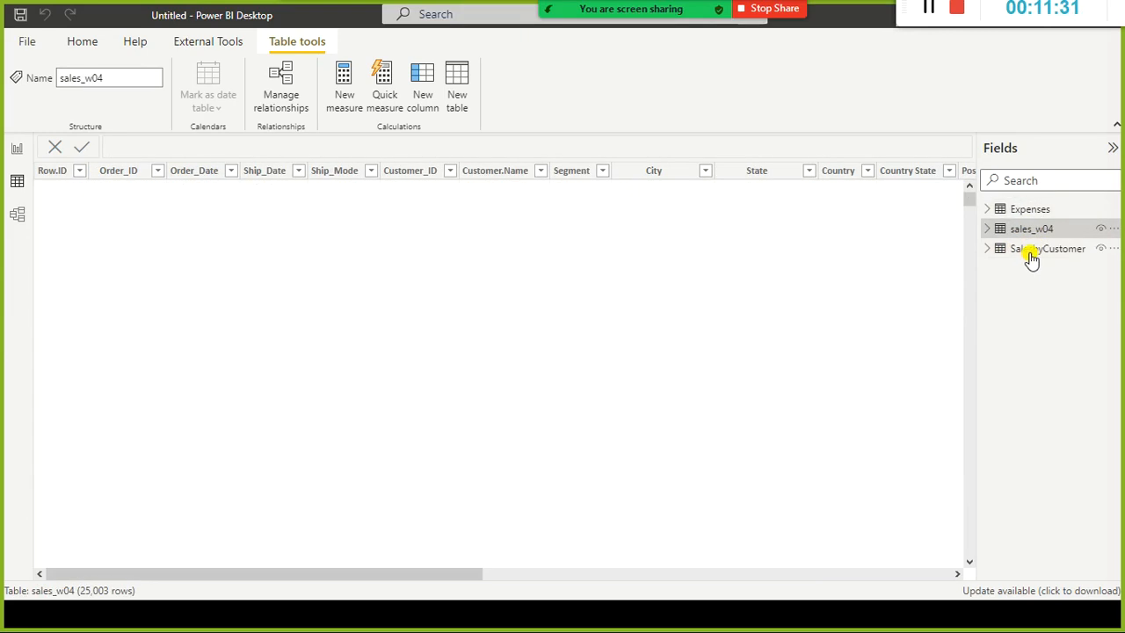
{"action": "left_click", "coordinate": [1034, 250]}
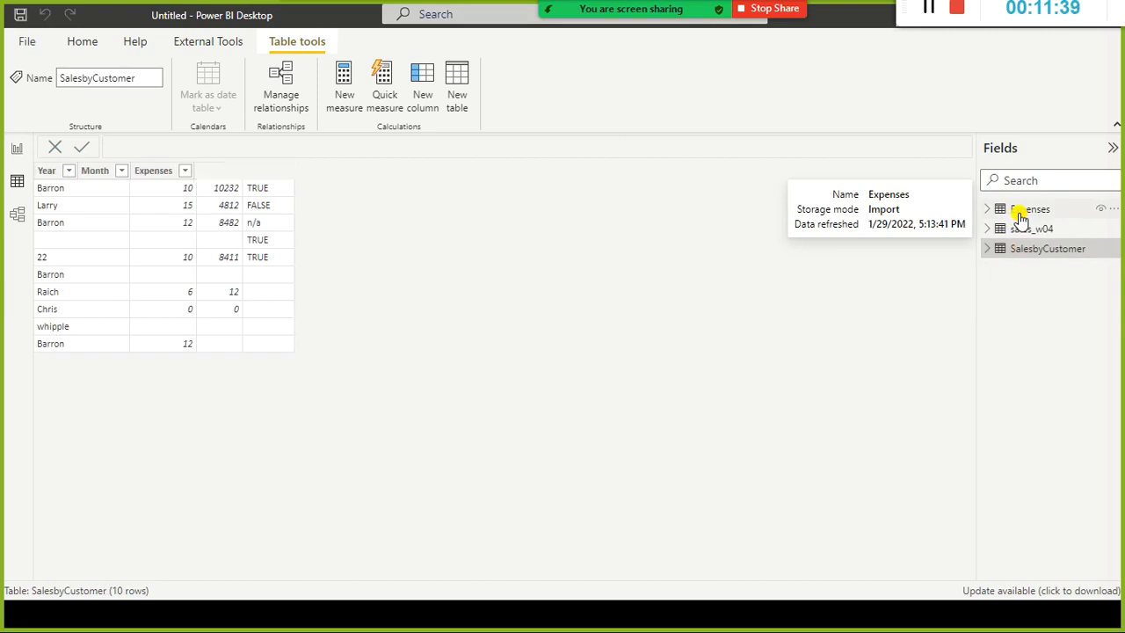
{"action": "left_click", "coordinate": [1021, 218]}
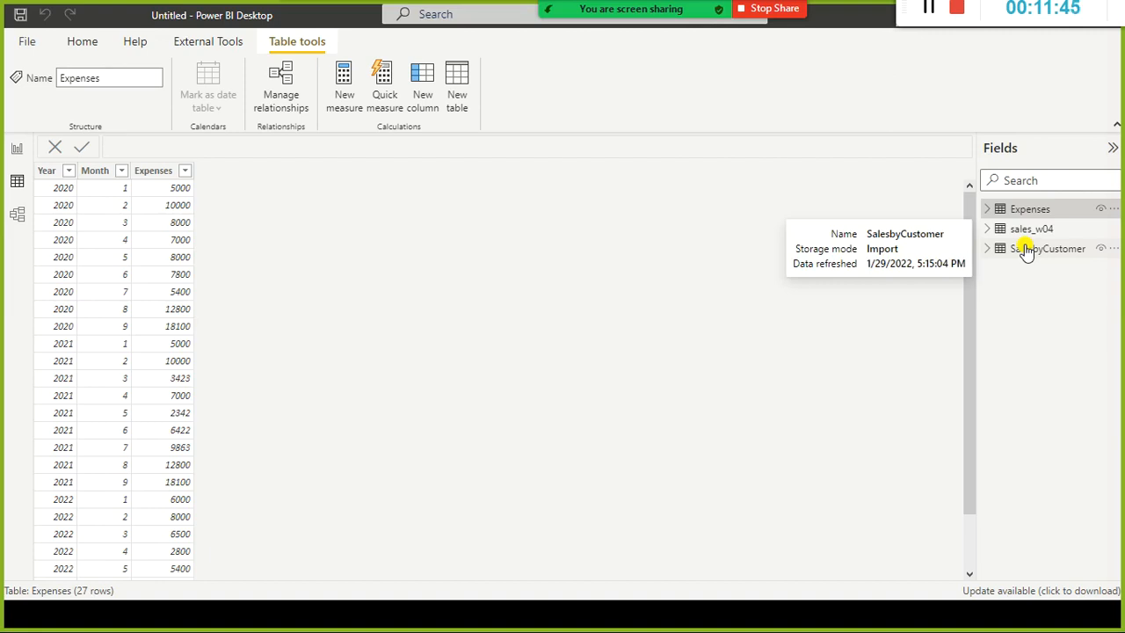
{"action": "left_click", "coordinate": [1026, 249]}
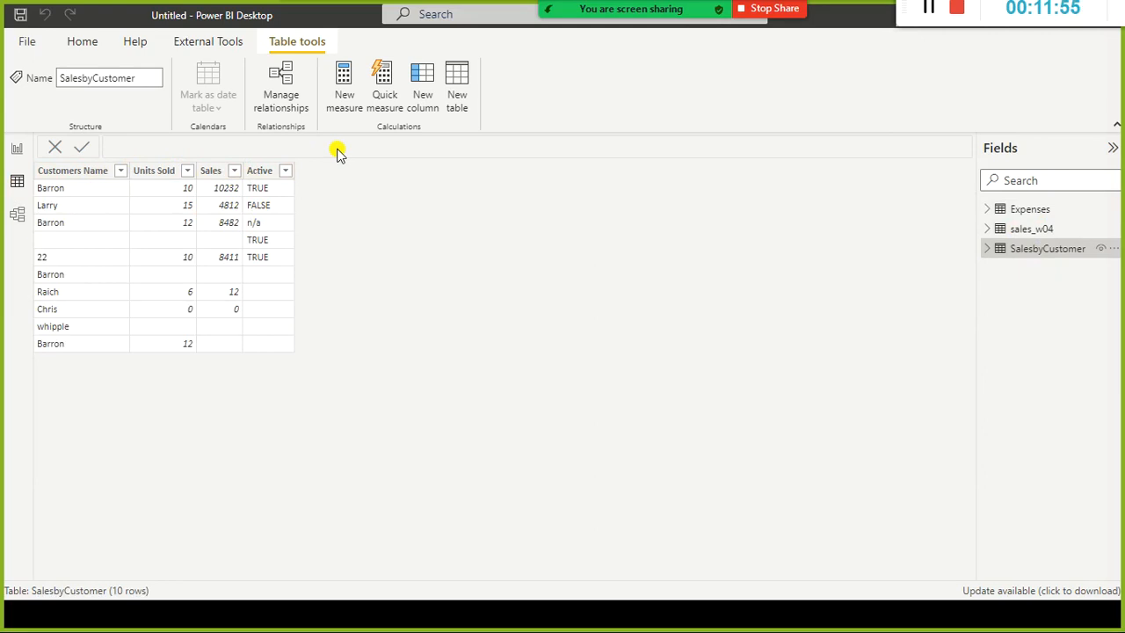
{"action": "left_click", "coordinate": [995, 231]}
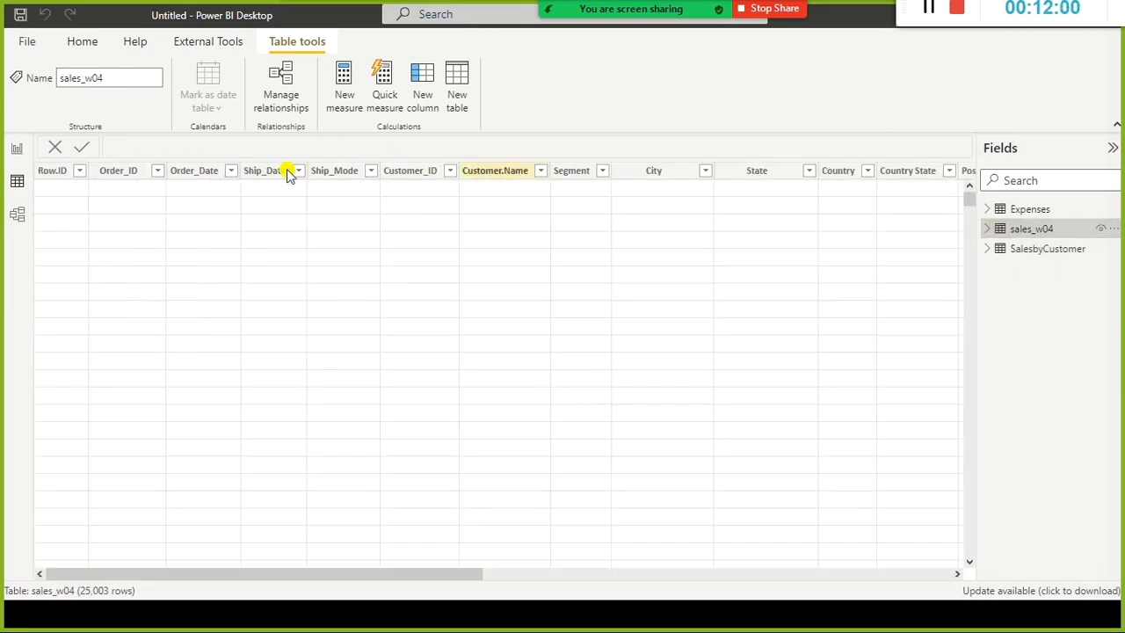
Return to the report view and open the loaded tables in the Power Query Editor.
{"action": "left_click", "coordinate": [14, 154]}
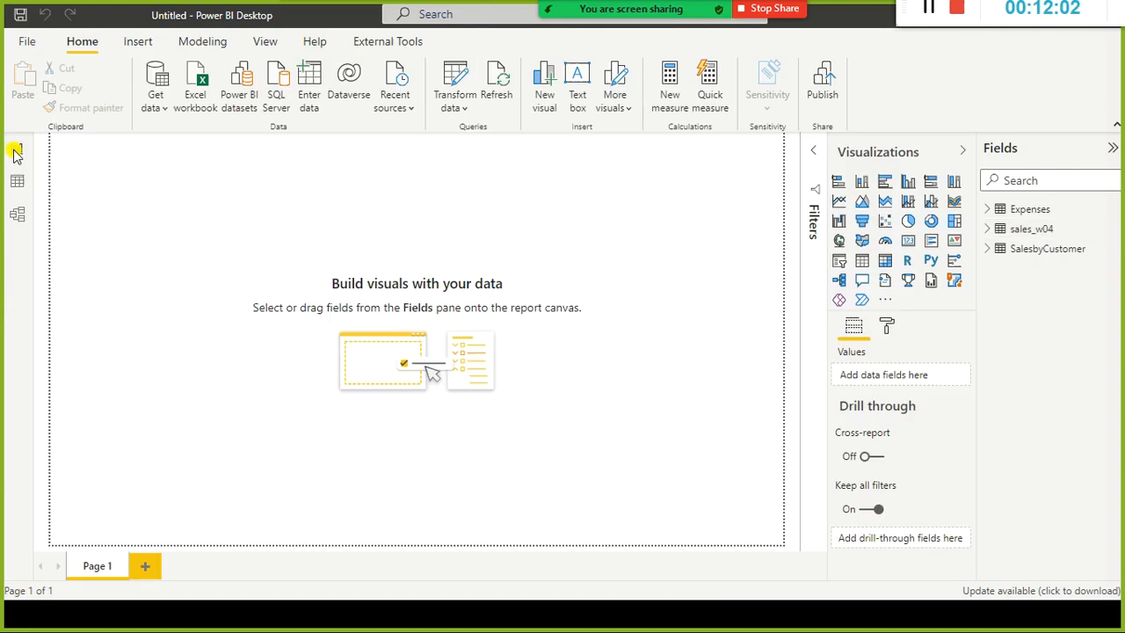
{"action": "left_click", "coordinate": [454, 105]}
{"action": "left_click", "coordinate": [455, 134]}
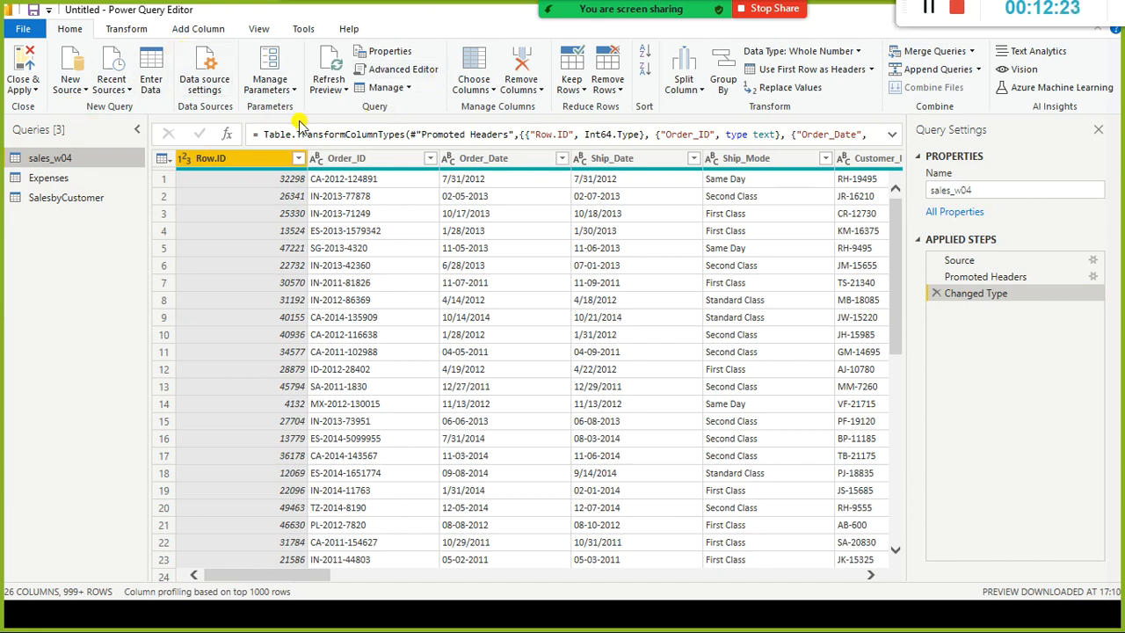
Look through the Power Query options for recent sources, new sources, managing parameters and refreshing the preview.
{"action": "left_click", "coordinate": [129, 93]}
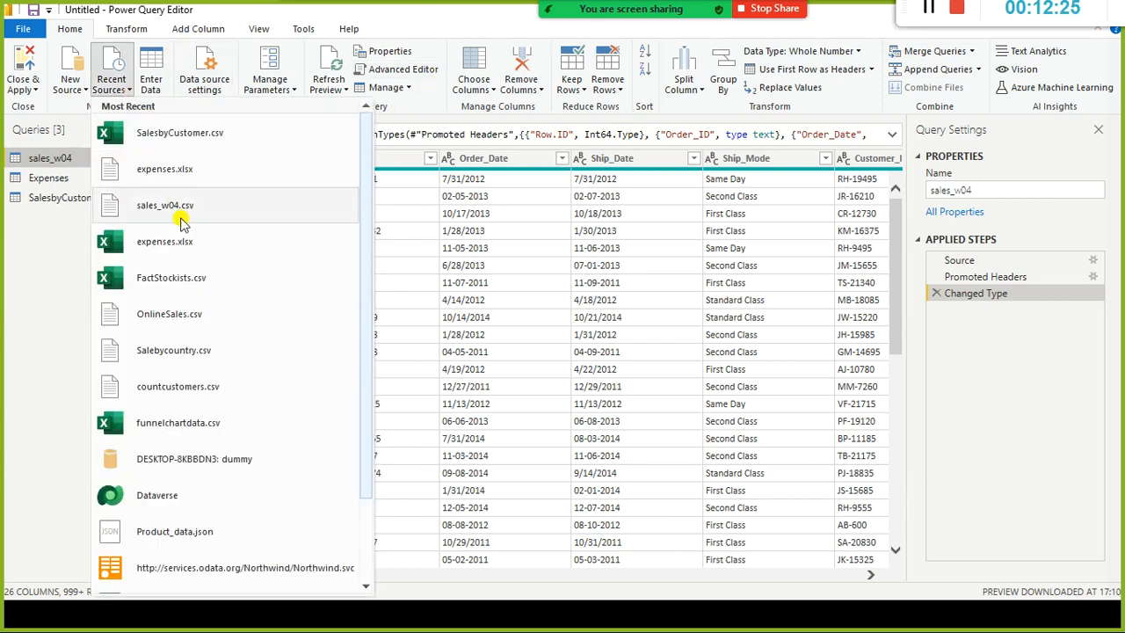
{"action": "left_click", "coordinate": [413, 19]}
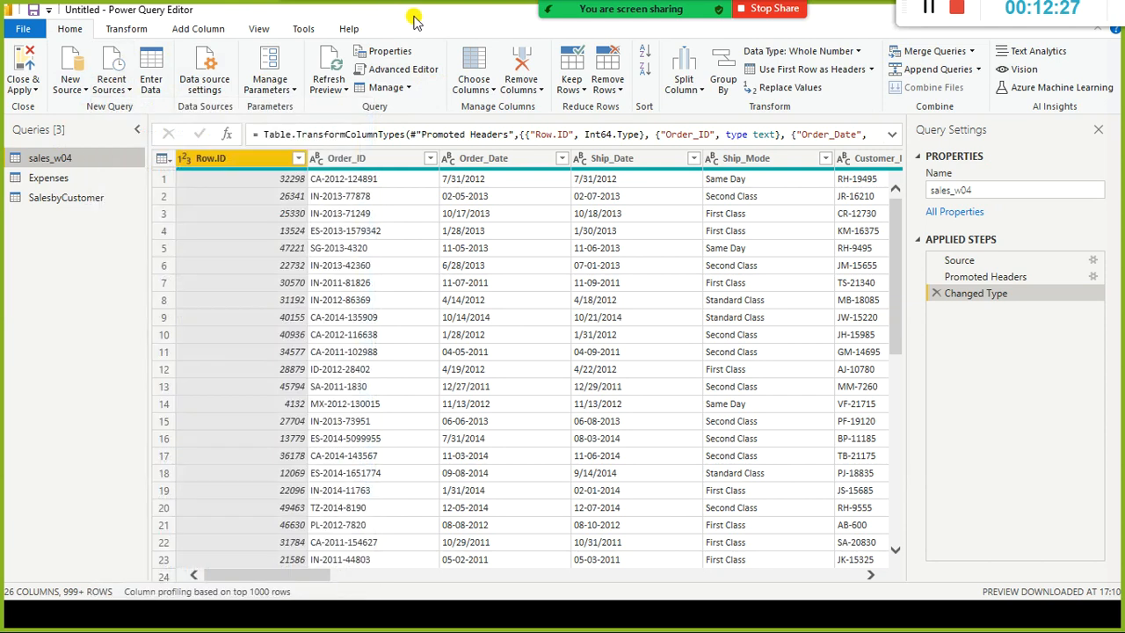
{"action": "left_click", "coordinate": [83, 88]}
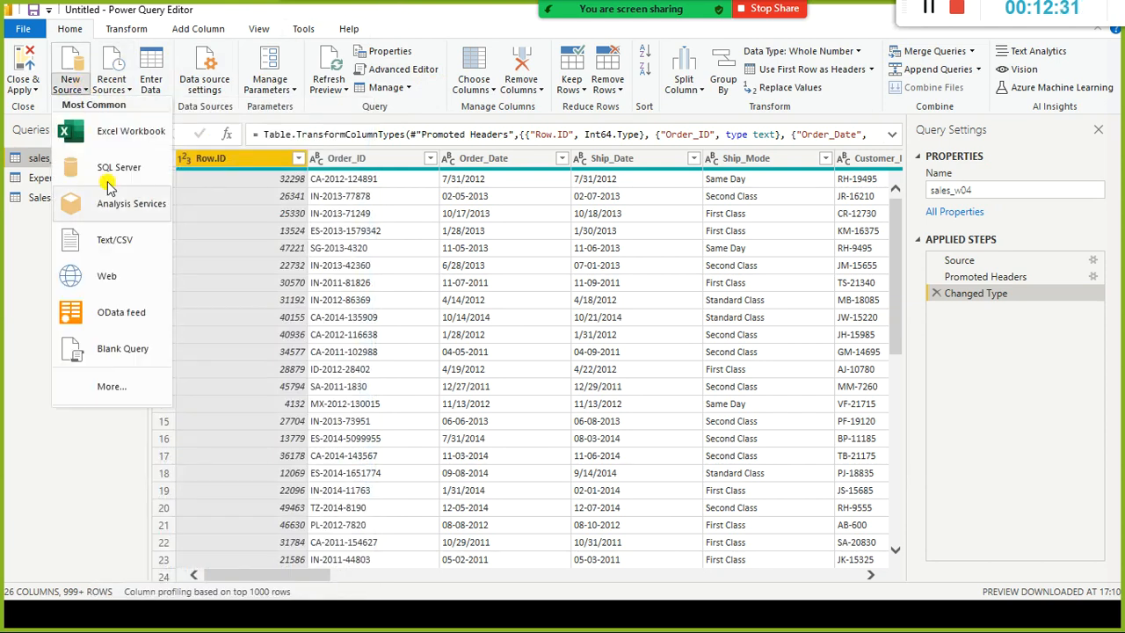
{"action": "left_click", "coordinate": [450, 20]}
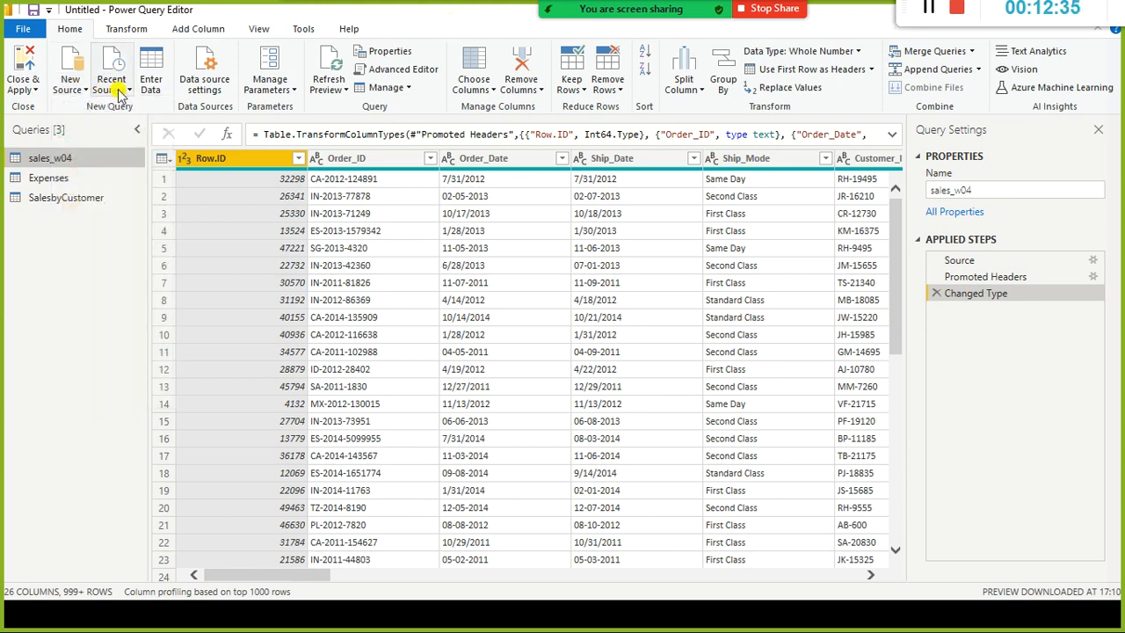
{"action": "left_click", "coordinate": [296, 95]}
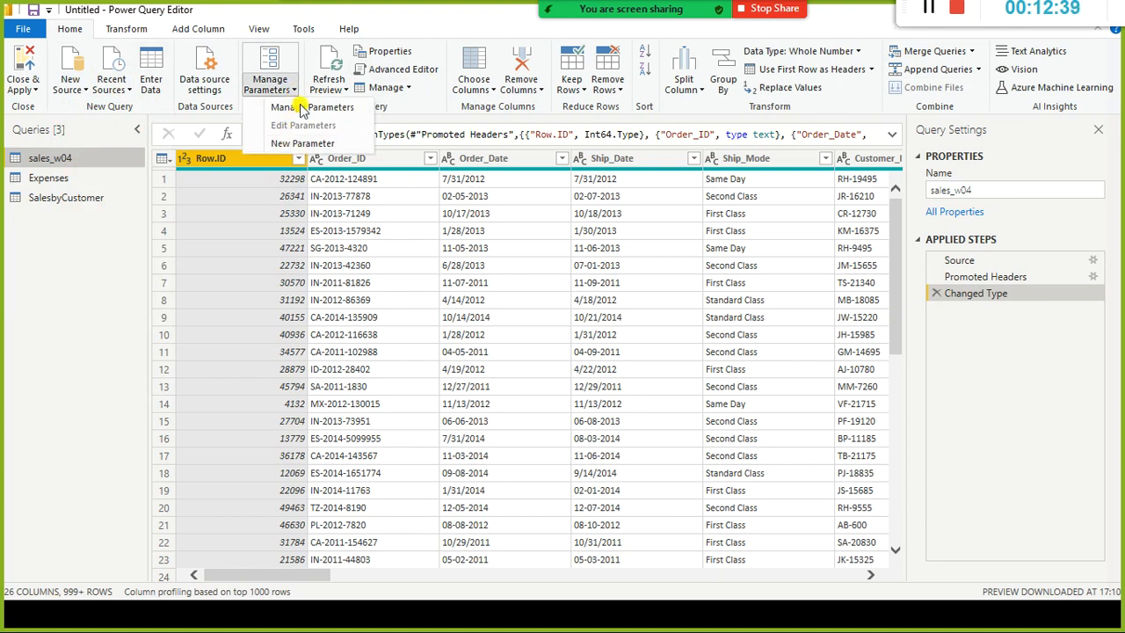
{"action": "left_click", "coordinate": [428, 16]}
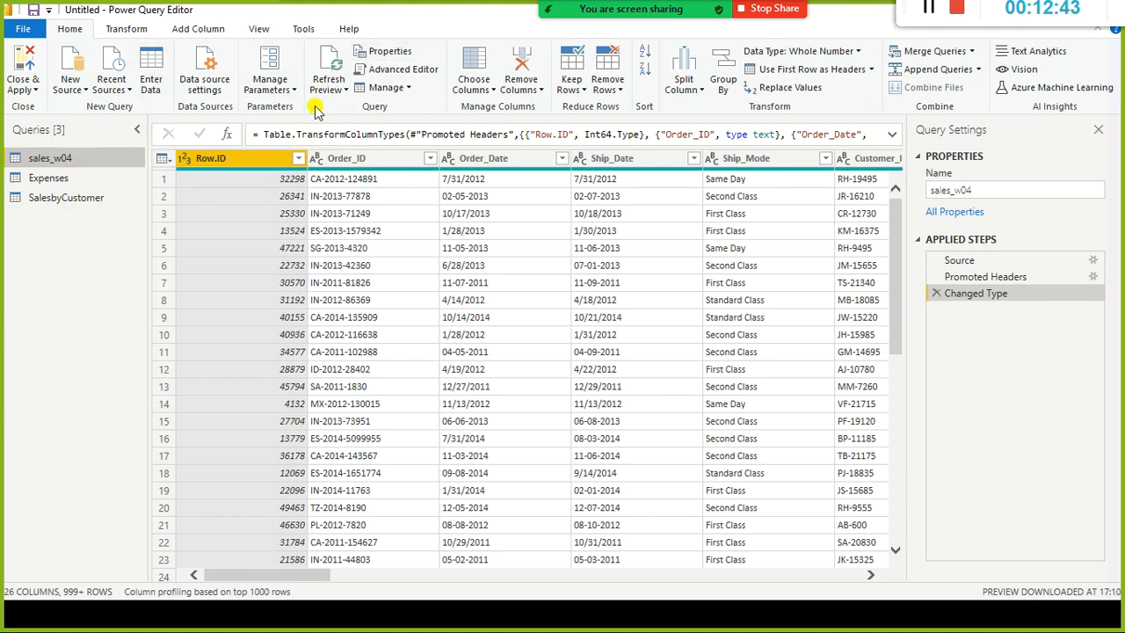
{"action": "left_click", "coordinate": [355, 90]}
{"action": "left_click", "coordinate": [345, 91]}
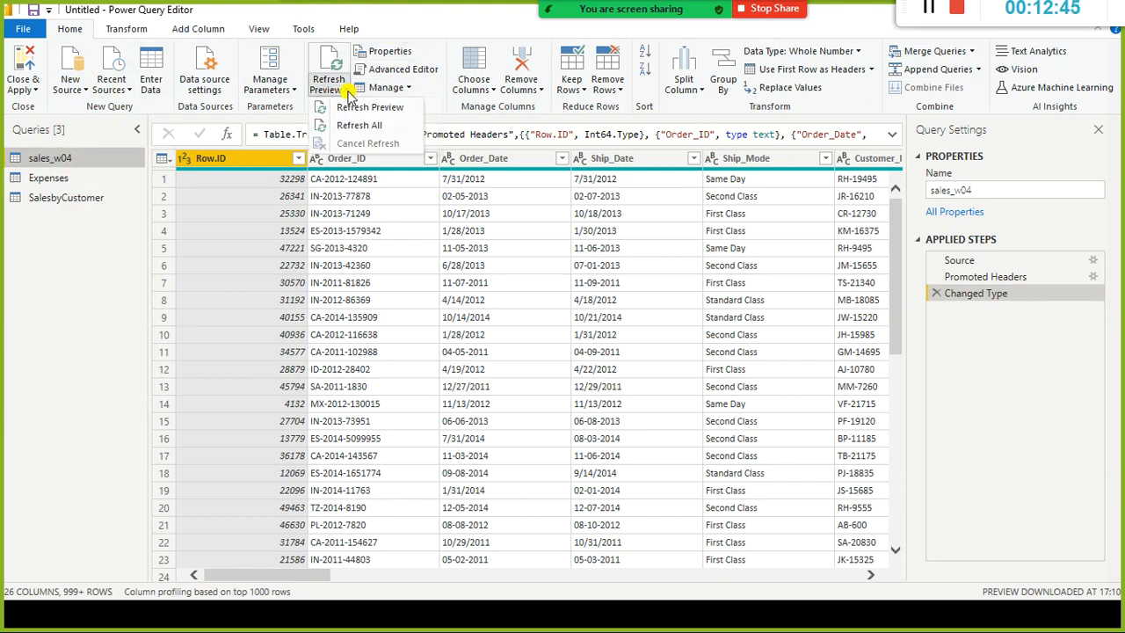
{"action": "left_click", "coordinate": [395, 25]}
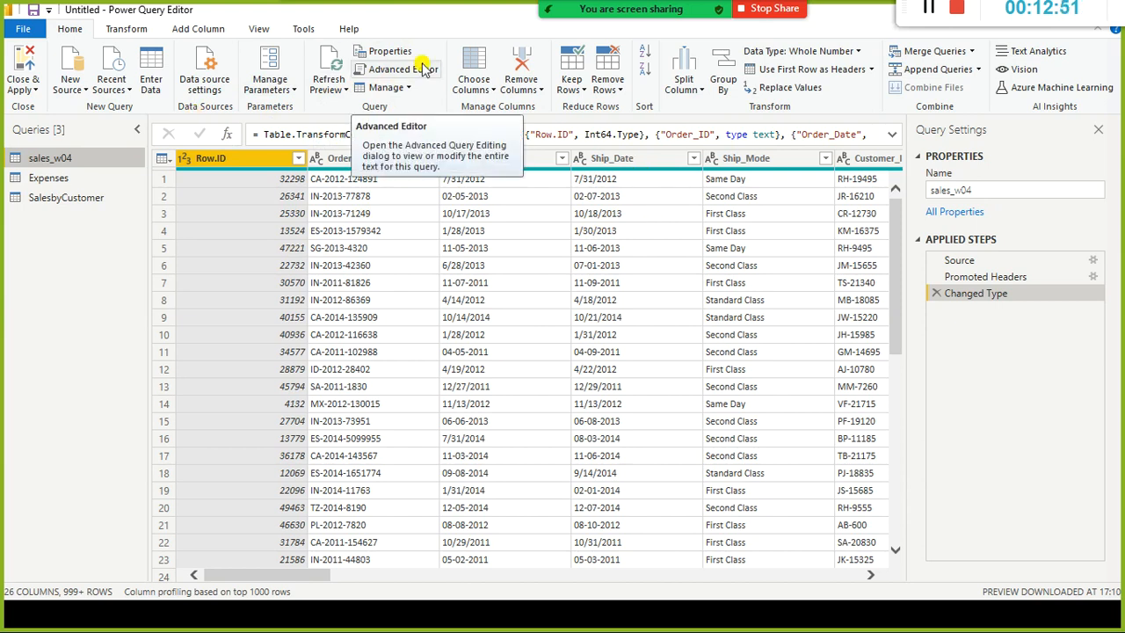
Count the rows of the sales_w04 query with the Count Rows transformation.
{"action": "left_click", "coordinate": [125, 30]}
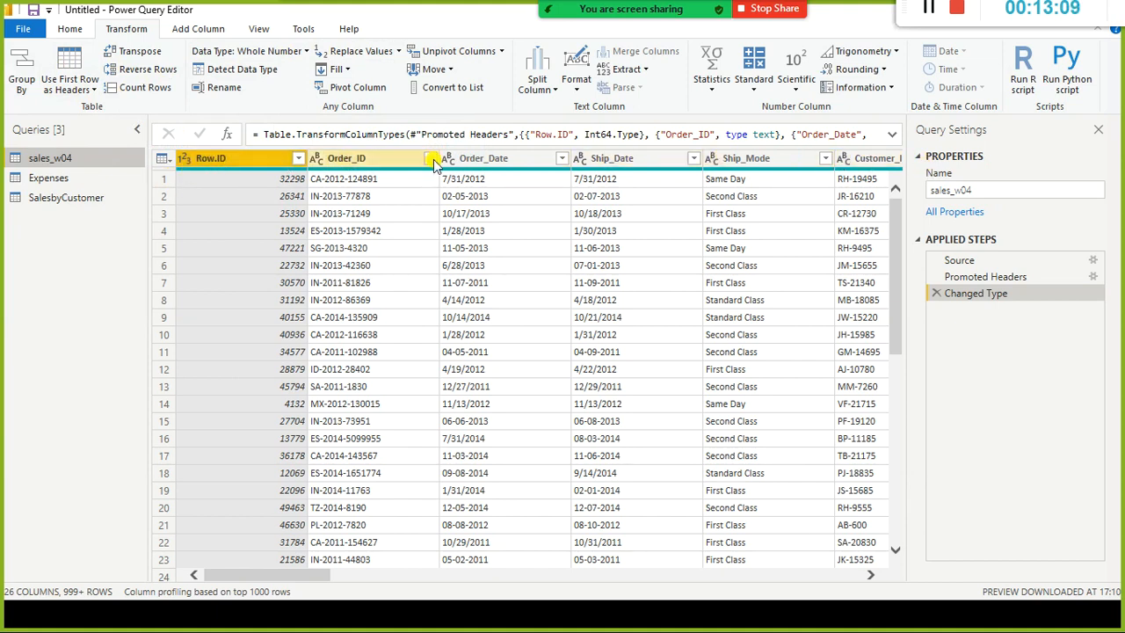
{"action": "left_click", "coordinate": [145, 87]}
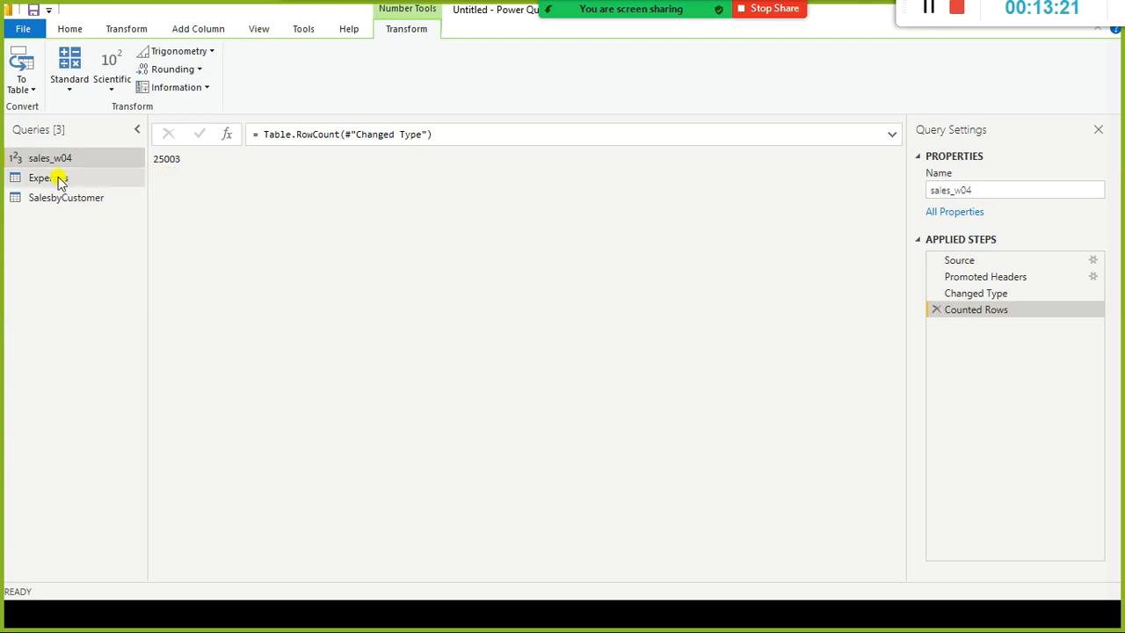
Count the rows of the Expenses query and remove its Counted Rows step.
{"action": "left_click", "coordinate": [88, 179]}
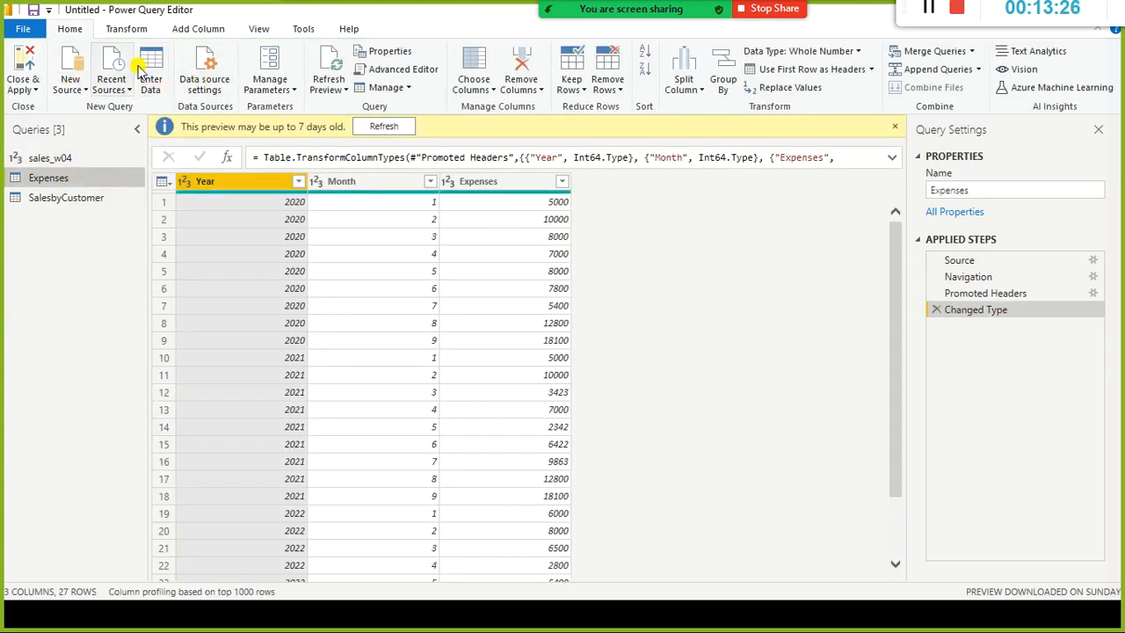
{"action": "left_click", "coordinate": [128, 29]}
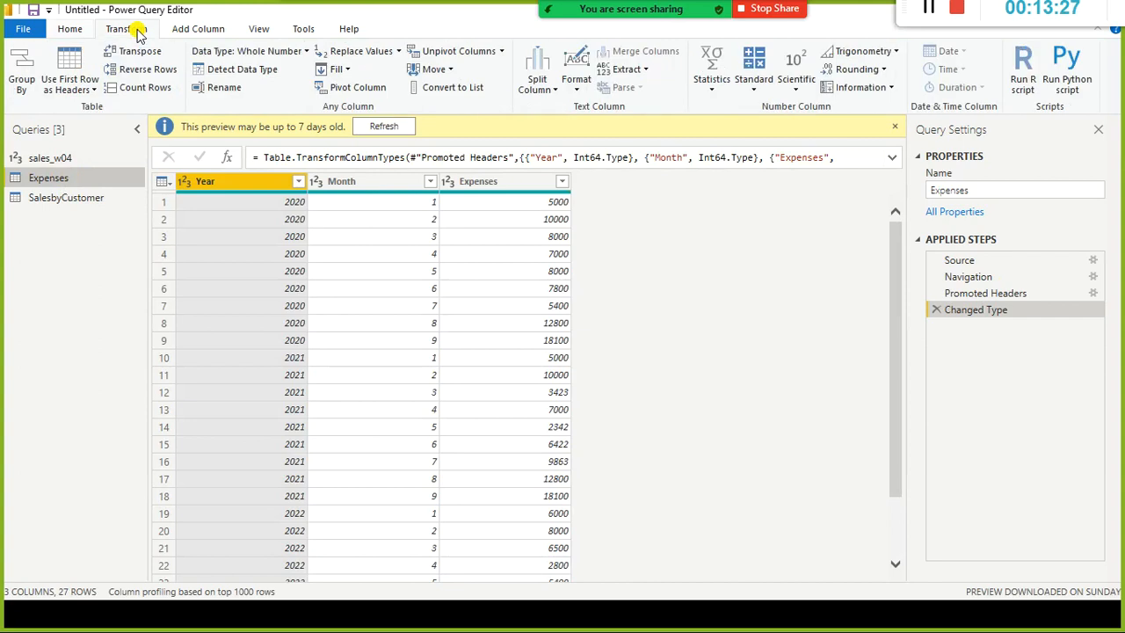
{"action": "left_click", "coordinate": [135, 88]}
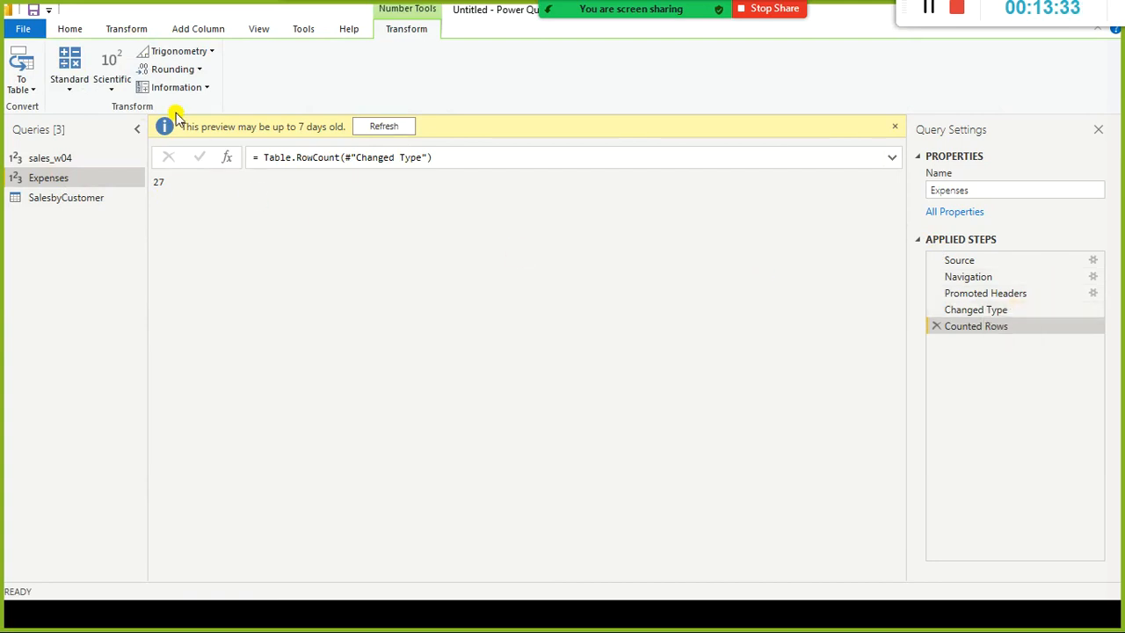
{"action": "left_click", "coordinate": [937, 328]}
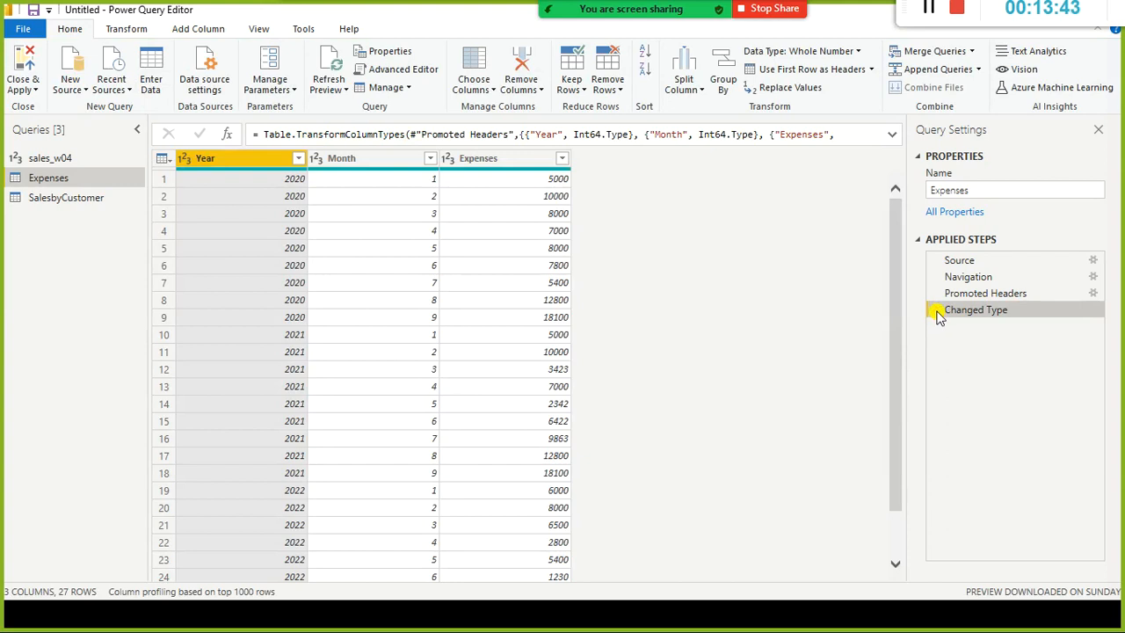
Switch to the Power BI Desktop report window and check the storage details of the loaded tables.
{"action": "left_click", "coordinate": [67, 158]}
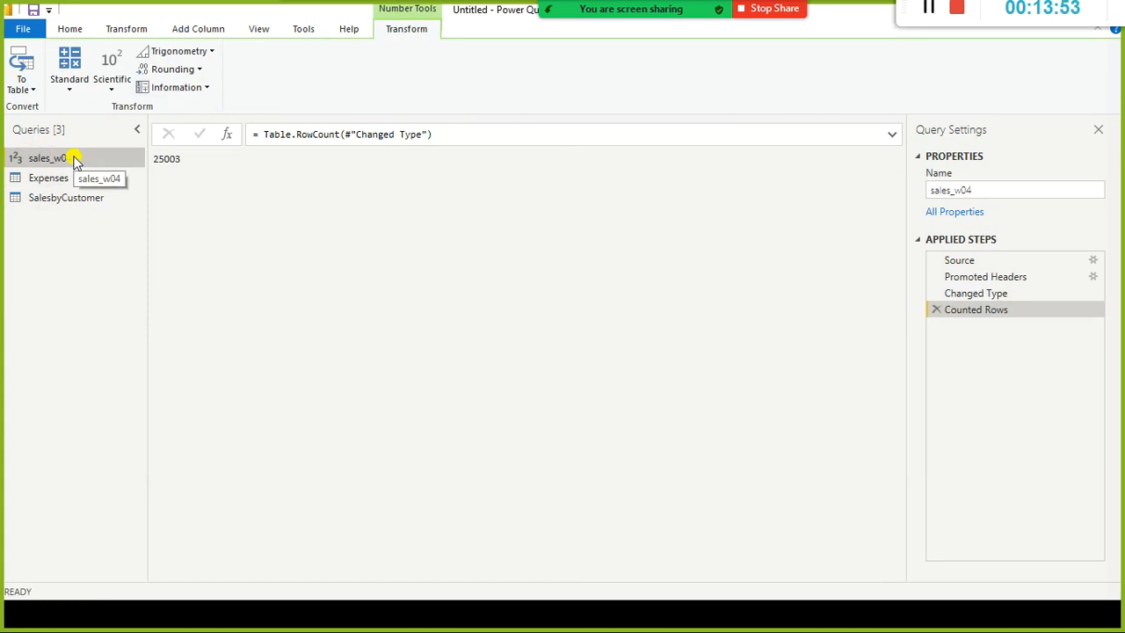
{"action": "key", "text": "alt+Tab"}
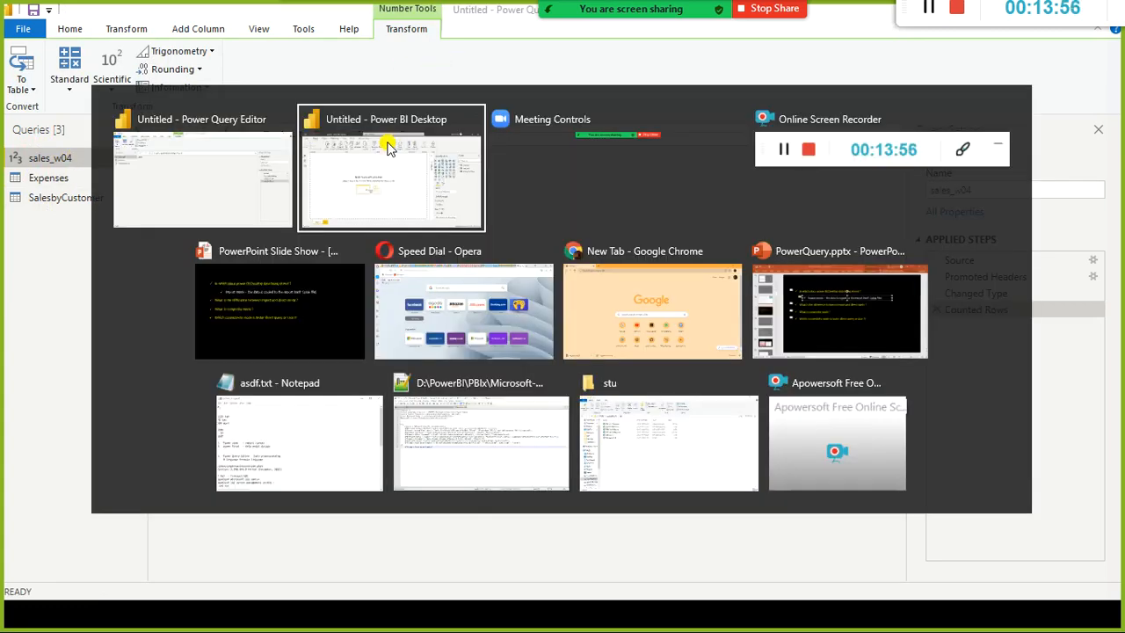
{"action": "left_click", "coordinate": [389, 147]}
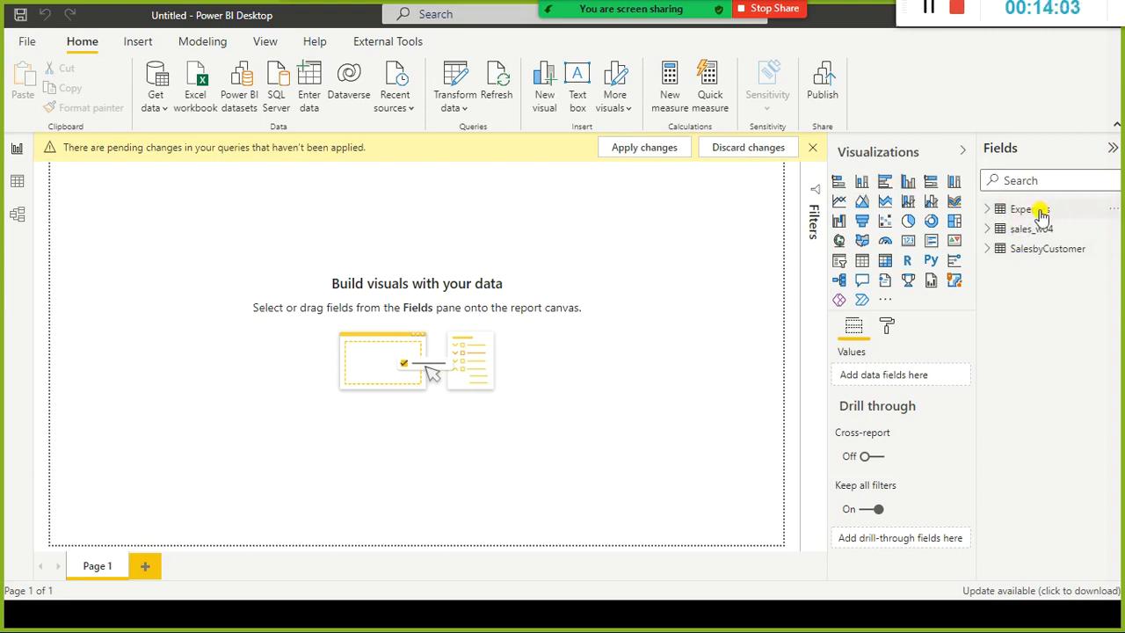
{"action": "mouse_move", "coordinate": [1088, 215]}
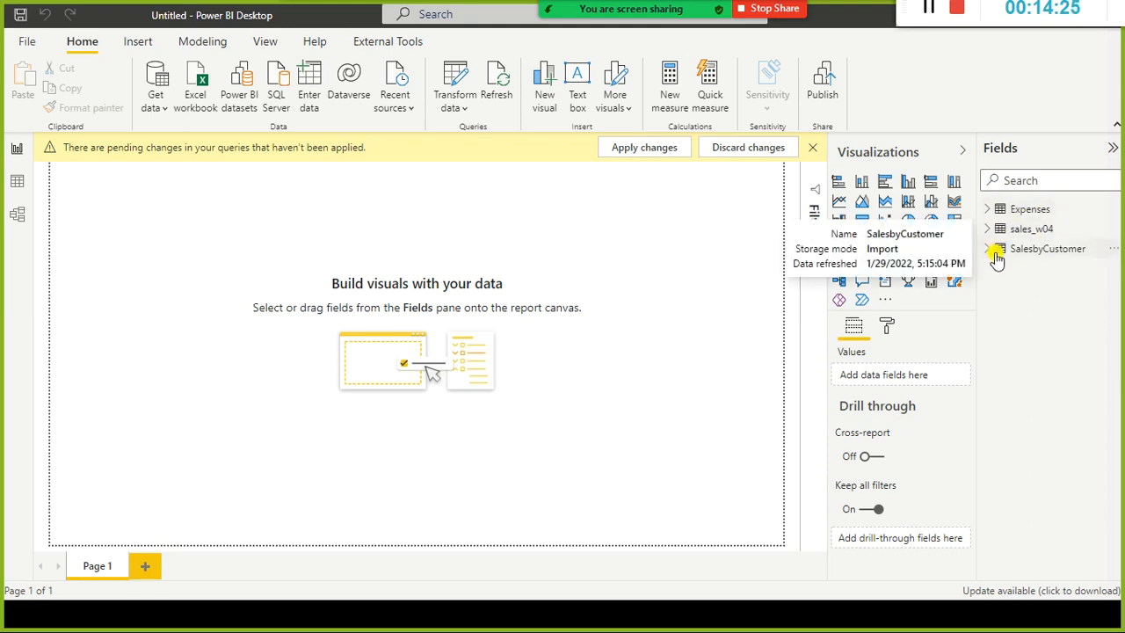
Return to the Power Query Editor and remove the Counted Rows step from the sales_w04 query.
{"action": "key", "text": "alt+Tab"}
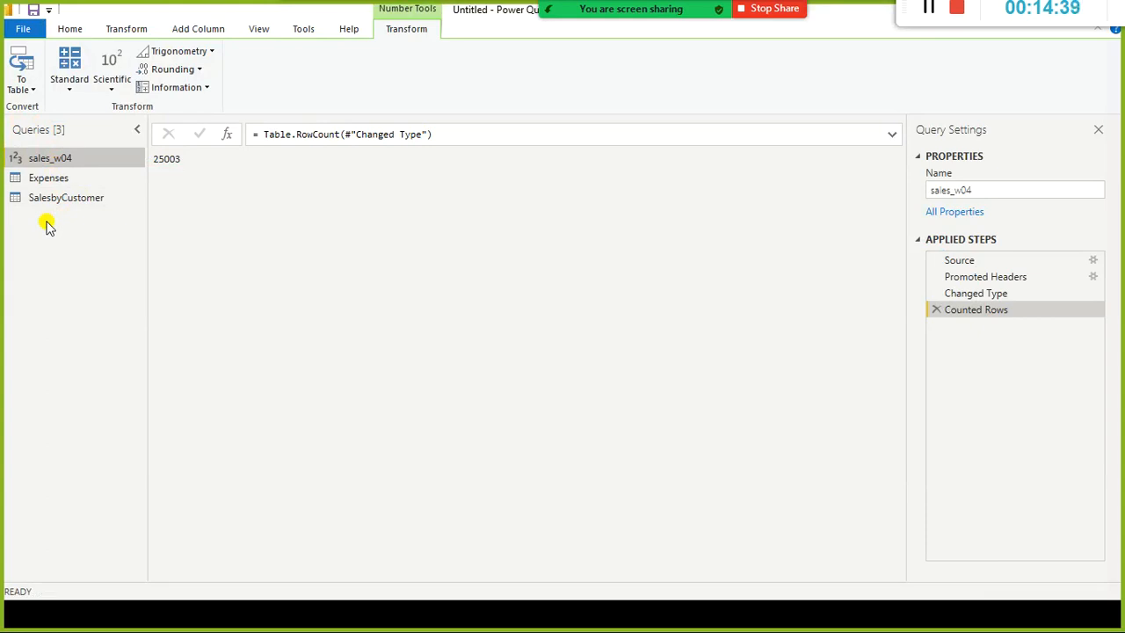
{"action": "left_click", "coordinate": [1, 103]}
{"action": "left_click", "coordinate": [66, 178]}
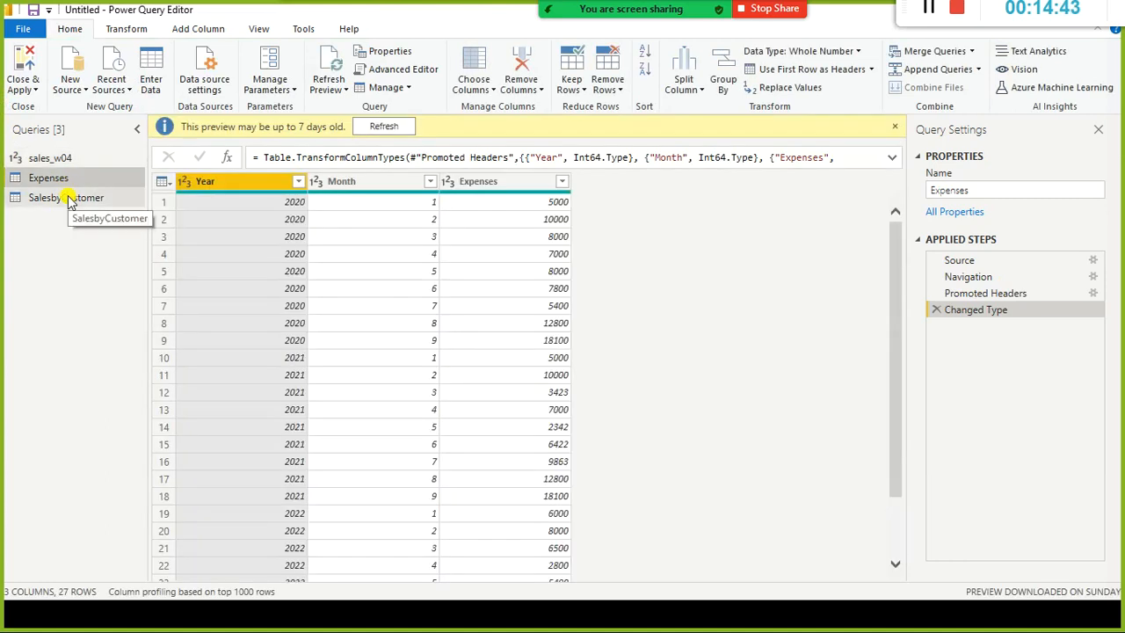
{"action": "left_click", "coordinate": [69, 201]}
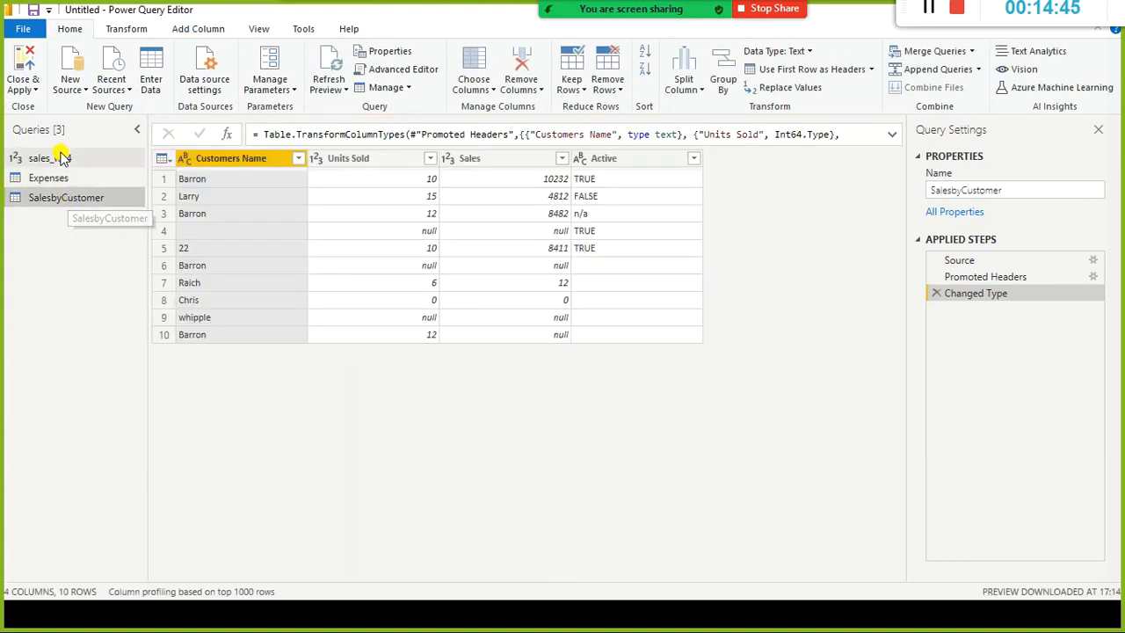
{"action": "left_click", "coordinate": [63, 158]}
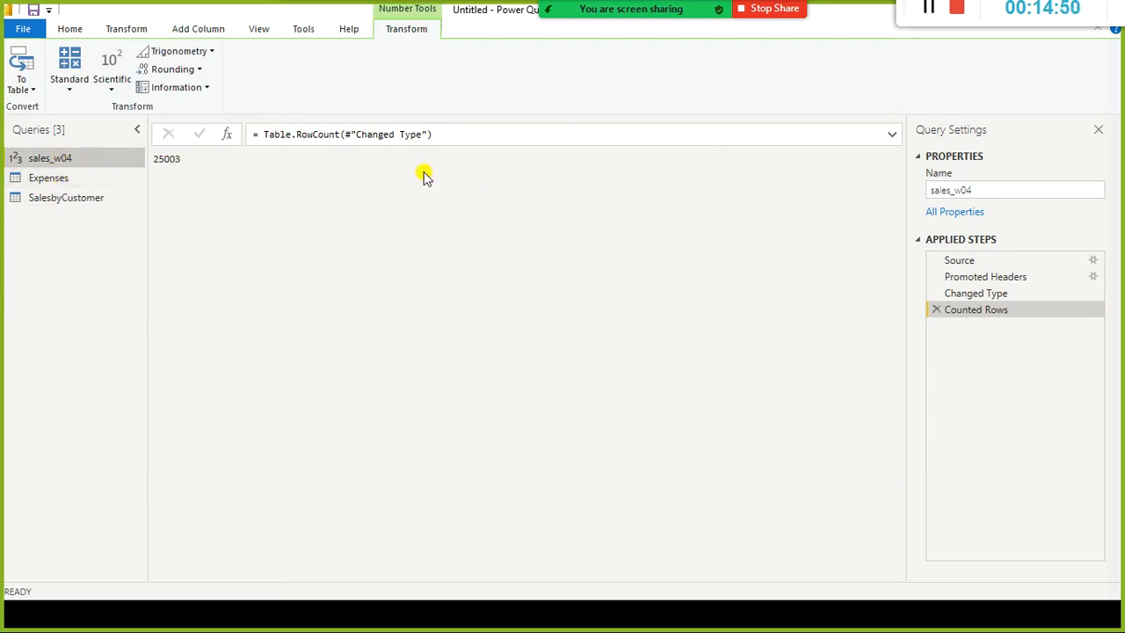
{"action": "left_click", "coordinate": [935, 311]}
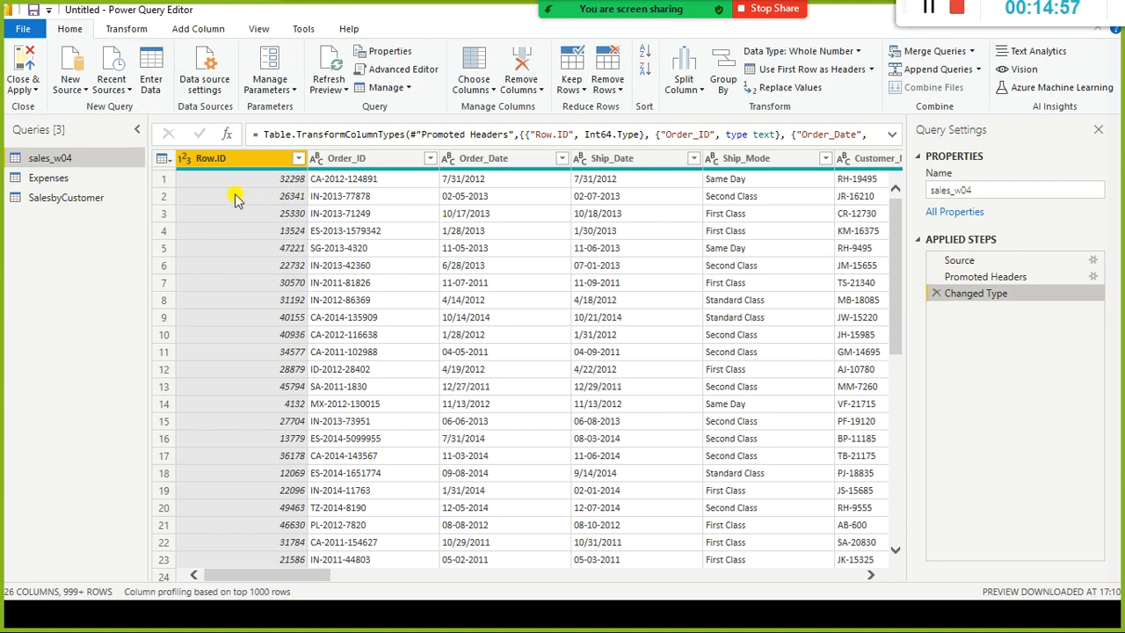
Refresh the data preview of the Expenses query and switch to the SalesbyCustomer query.
{"action": "left_click", "coordinate": [82, 178]}
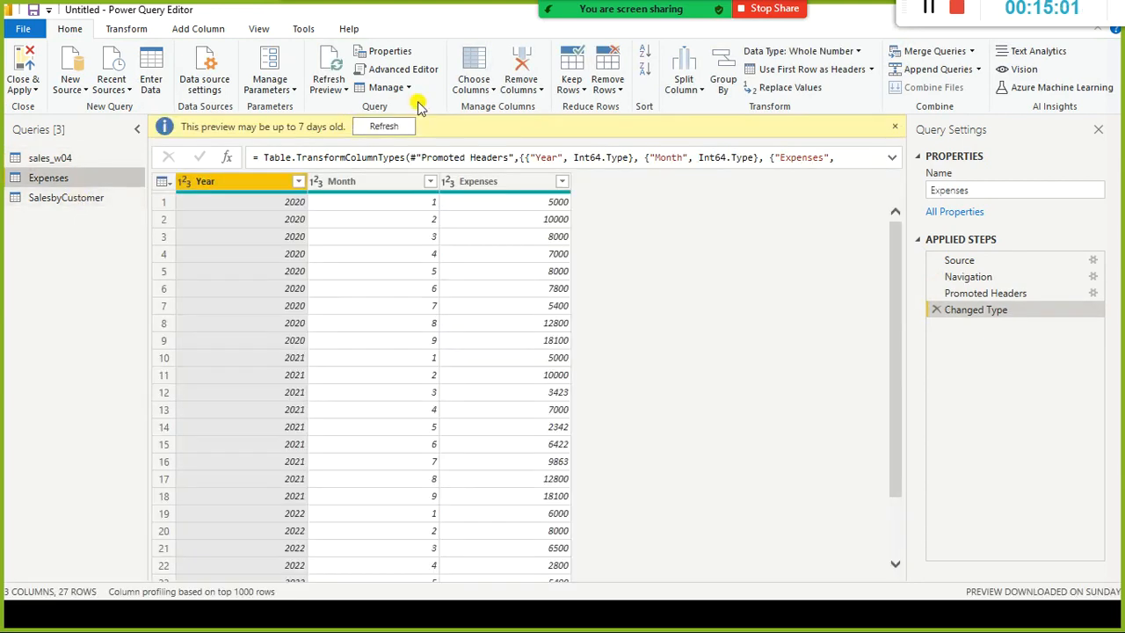
{"action": "left_click", "coordinate": [384, 129]}
{"action": "left_click", "coordinate": [78, 198]}
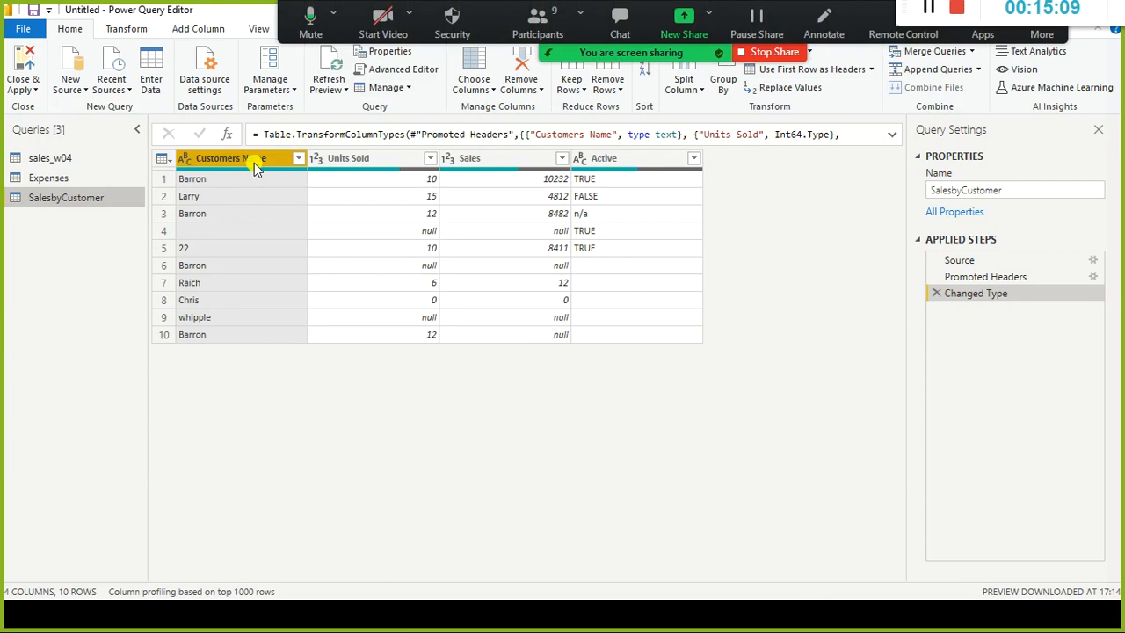
Turn on Column quality for the SalesbyCustomer preview and inspect the quality details of the Customers Name column.
{"action": "left_click", "coordinate": [259, 29]}
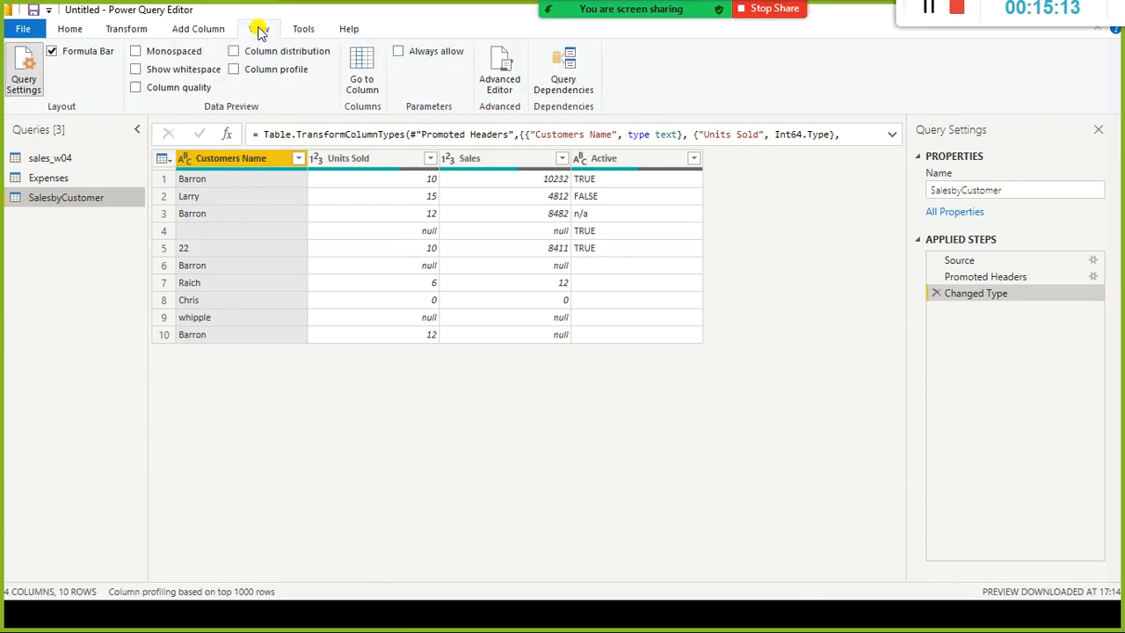
{"action": "left_click", "coordinate": [136, 90]}
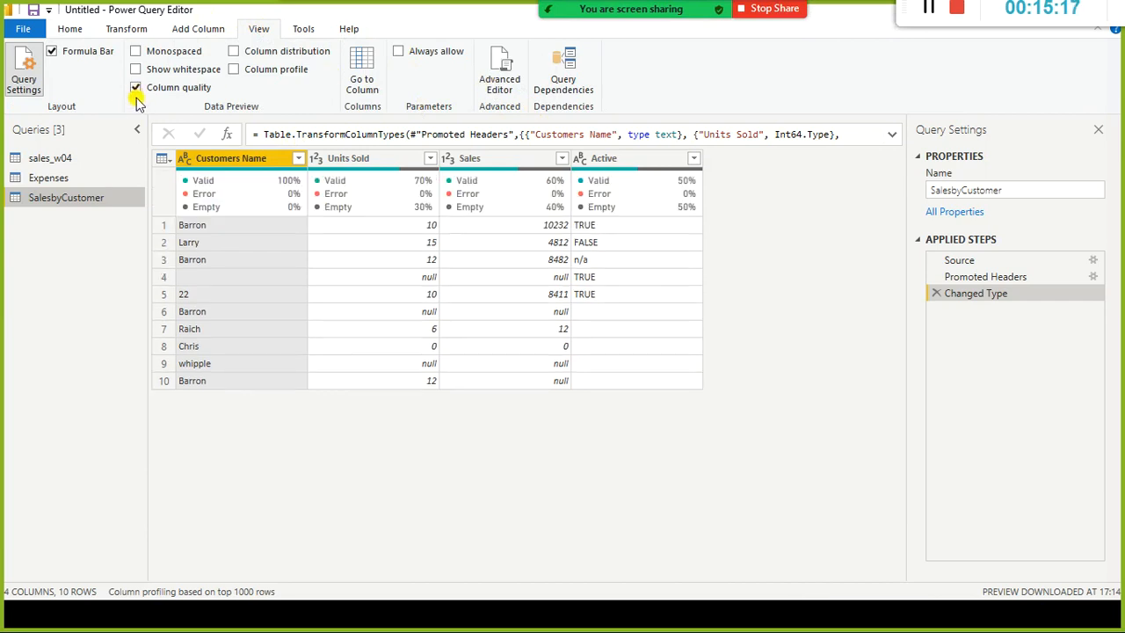
{"action": "mouse_move", "coordinate": [334, 180]}
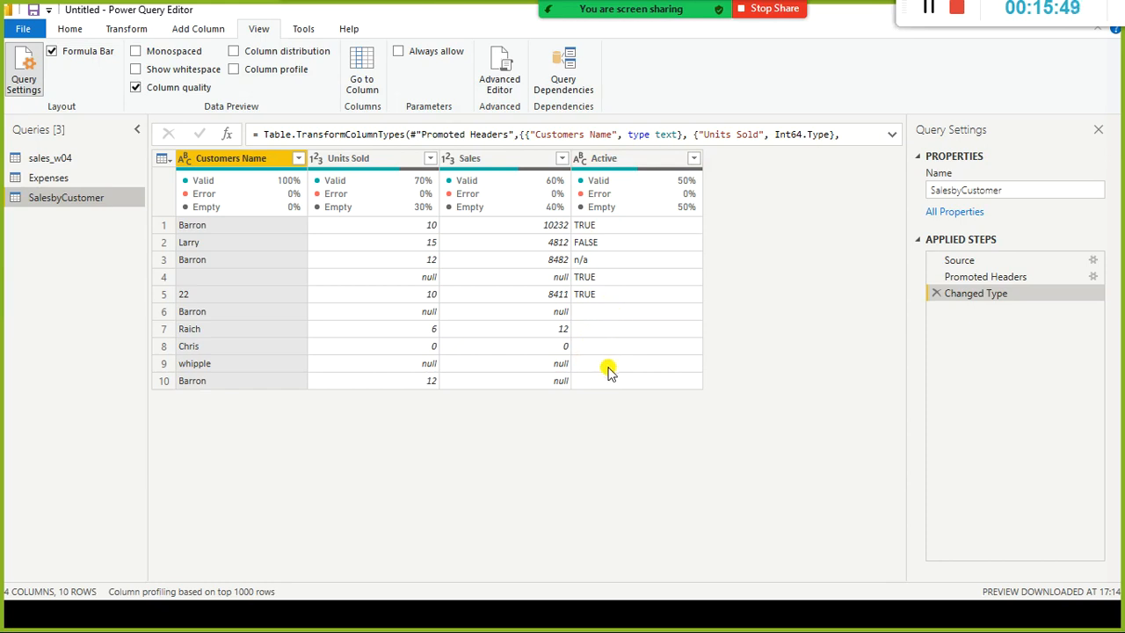
{"action": "mouse_move", "coordinate": [685, 214]}
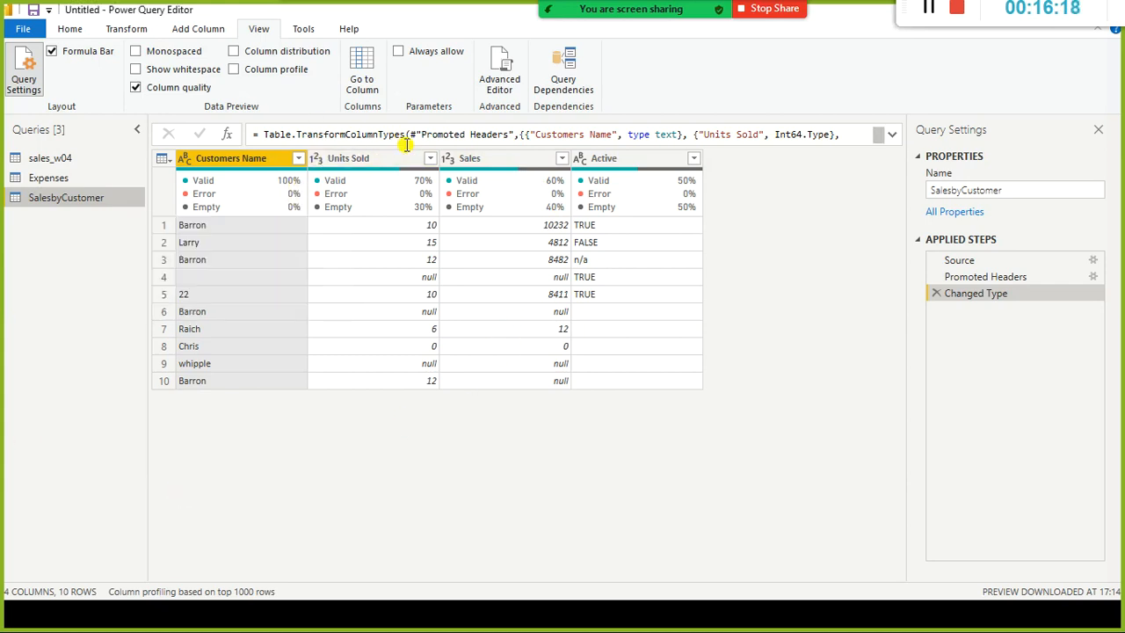
{"action": "mouse_move", "coordinate": [269, 198]}
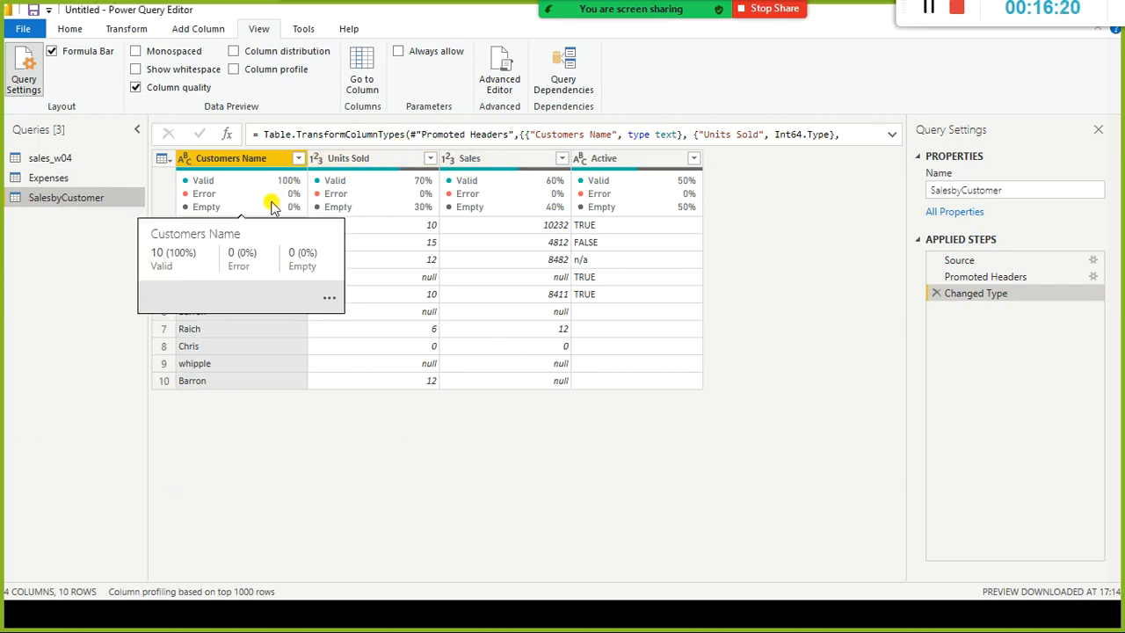
{"action": "left_click", "coordinate": [332, 302]}
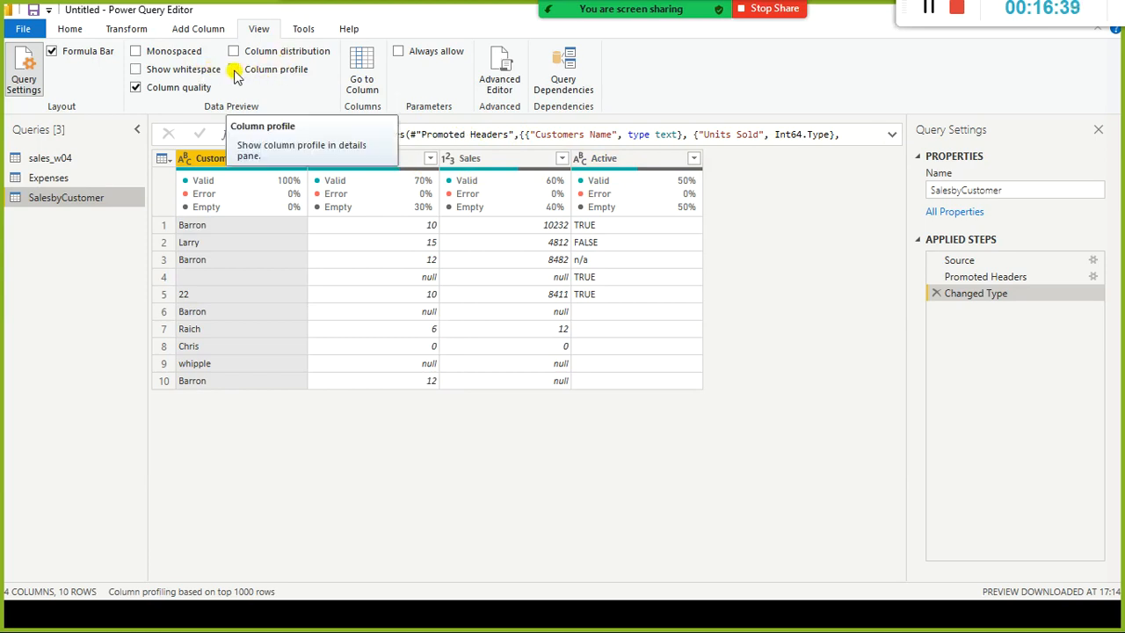
Turn on Column profile and view the profiles of the Units Sold, Sales and Active columns.
{"action": "left_click", "coordinate": [233, 71]}
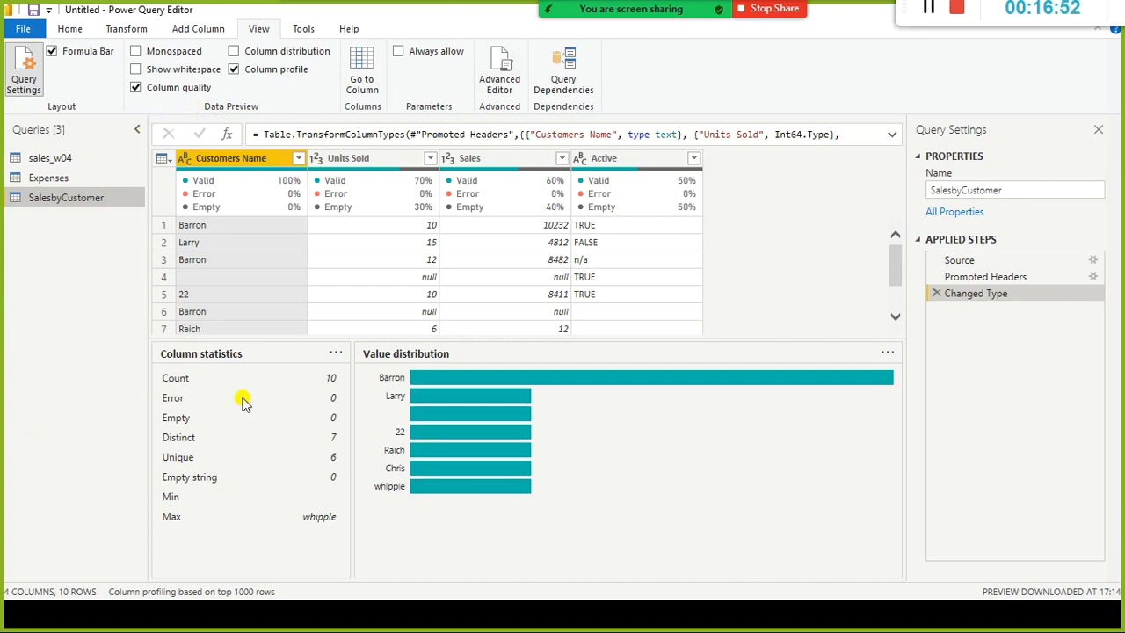
{"action": "left_click", "coordinate": [384, 157]}
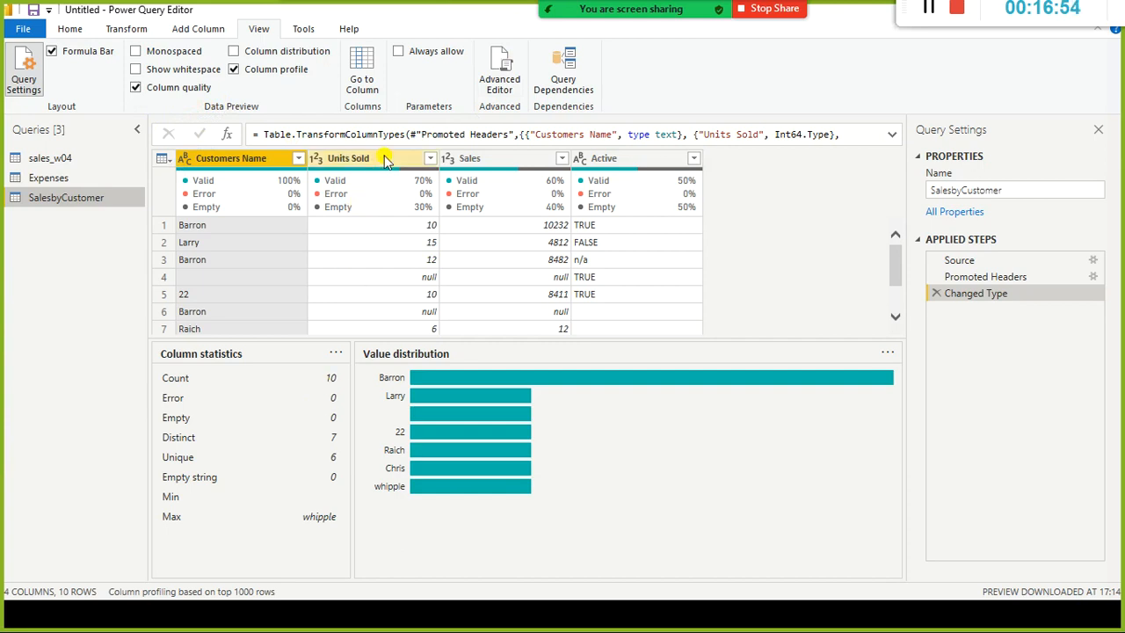
{"action": "left_click", "coordinate": [489, 160]}
{"action": "left_click", "coordinate": [631, 160]}
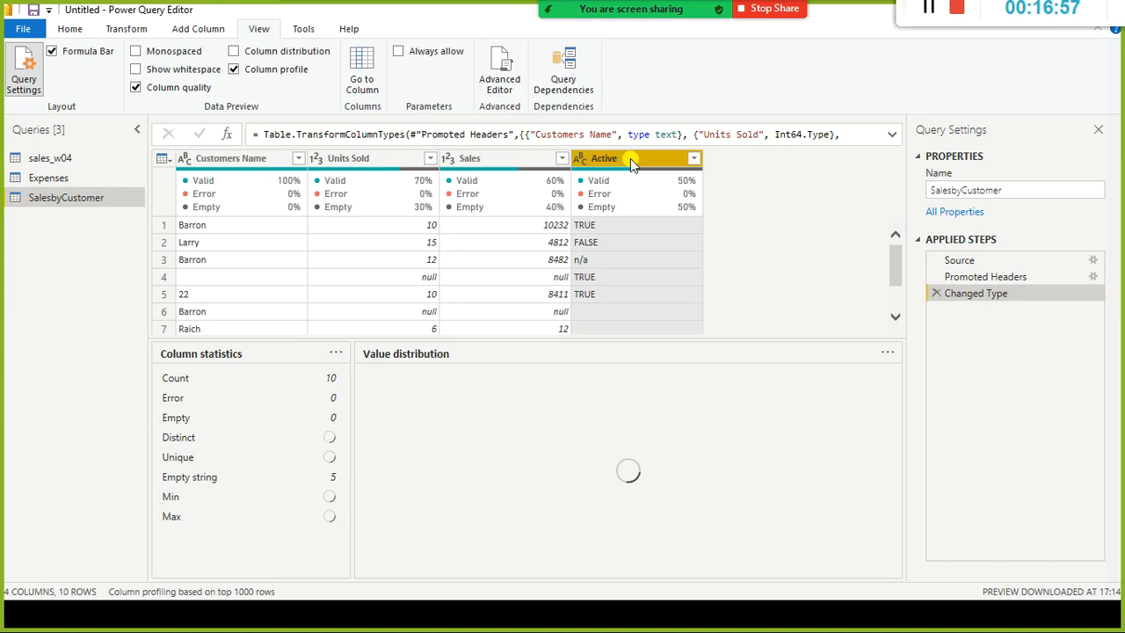
{"action": "left_click", "coordinate": [485, 160]}
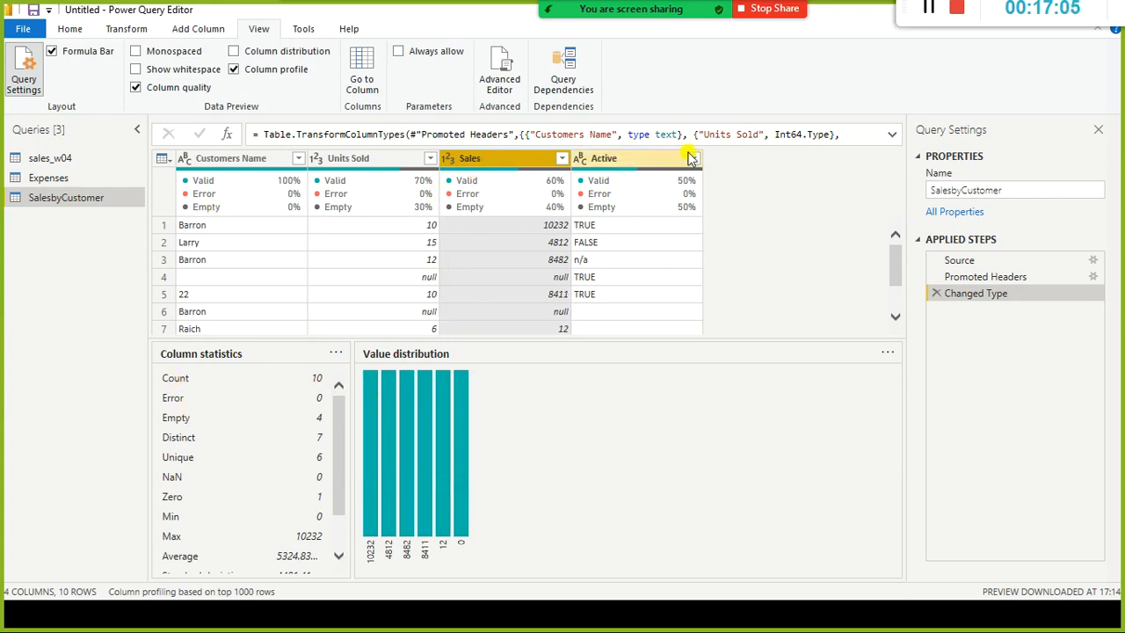
{"action": "mouse_move", "coordinate": [242, 203]}
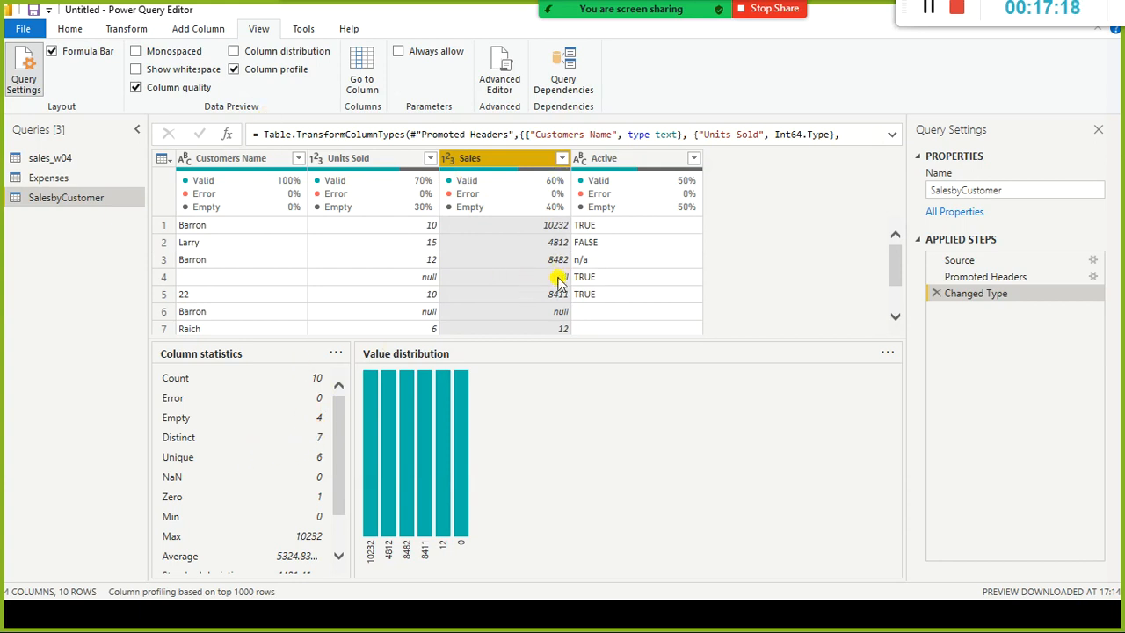
Shrink the column profile area so all data rows fit, and compare the Units Sold, Customers Name and Active profiles.
{"action": "left_click_drag", "start_coordinate": [737, 338], "coordinate": [721, 420]}
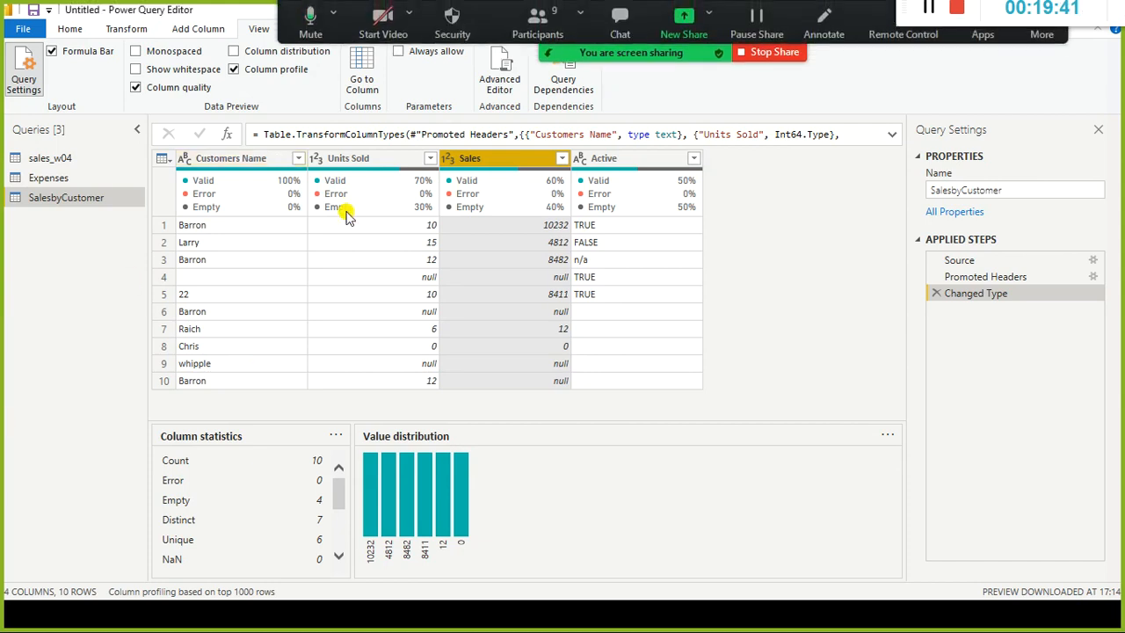
{"action": "left_click", "coordinate": [369, 158]}
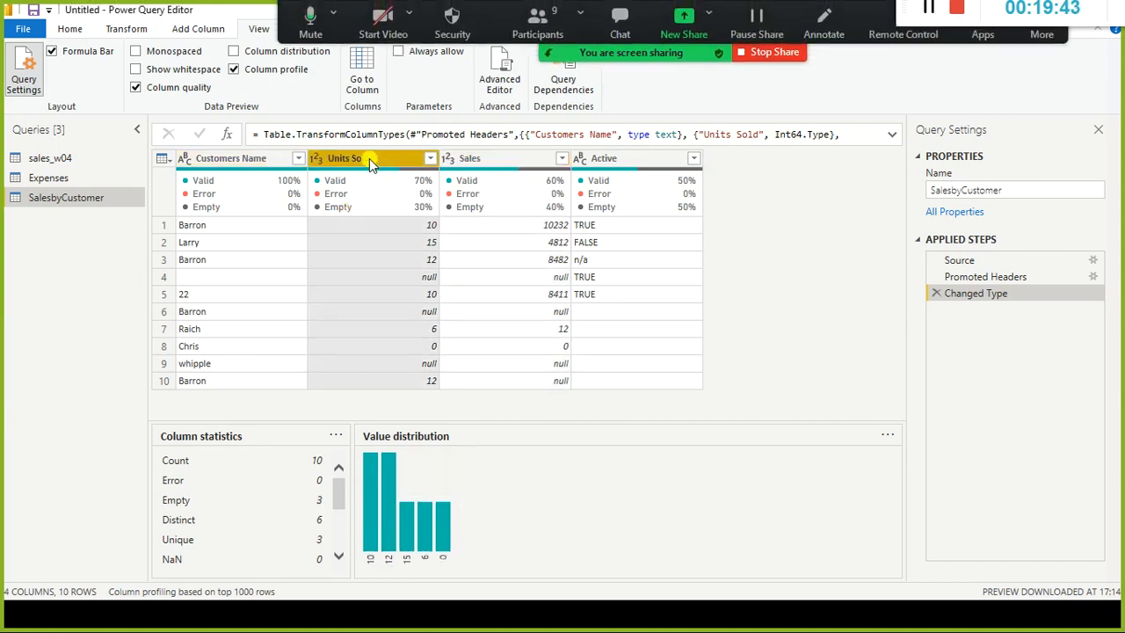
{"action": "left_click", "coordinate": [248, 165]}
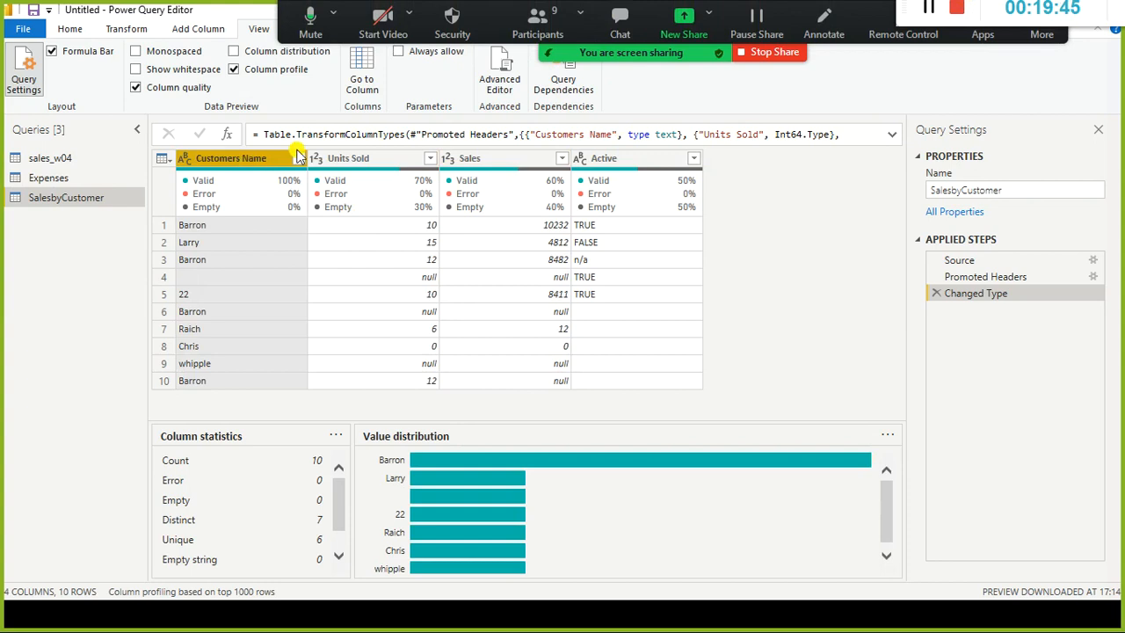
{"action": "left_click", "coordinate": [604, 158]}
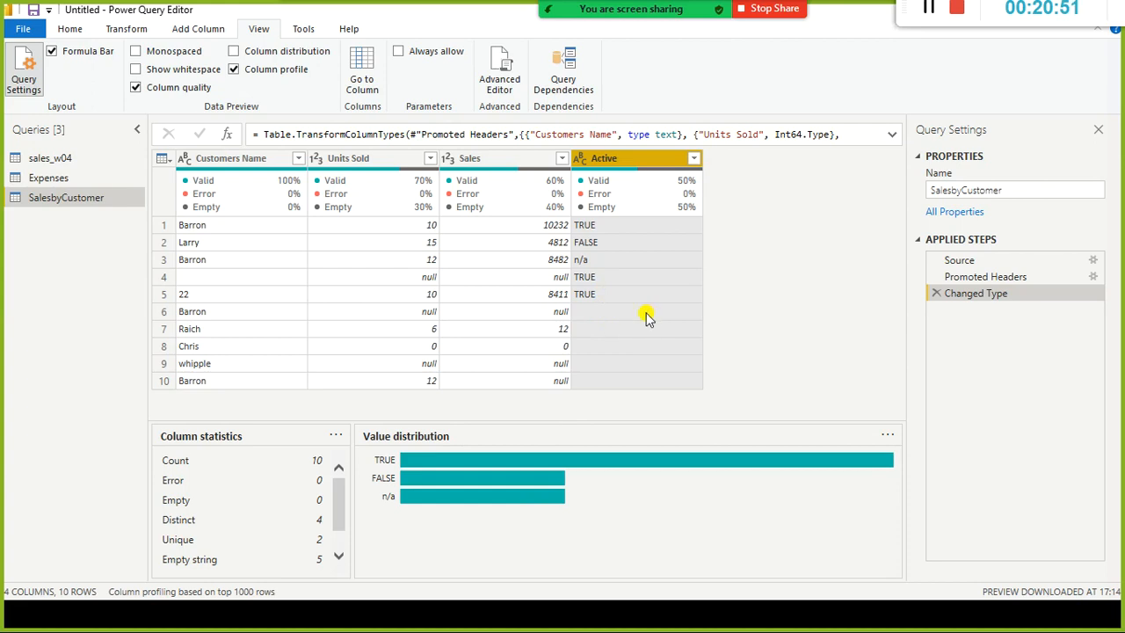
Examine the full column statistics and value distributions of the Customers Name, Units Sold and Active columns.
{"action": "left_click", "coordinate": [242, 161]}
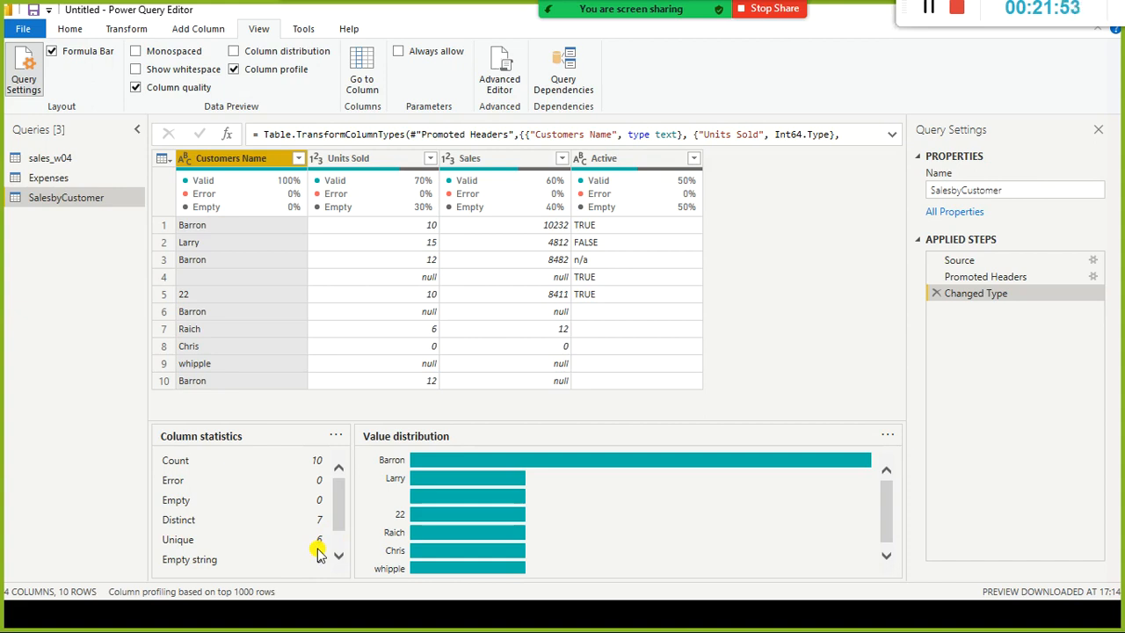
{"action": "scroll", "coordinate": [270, 521], "scroll_direction": "down", "scroll_amount": 1}
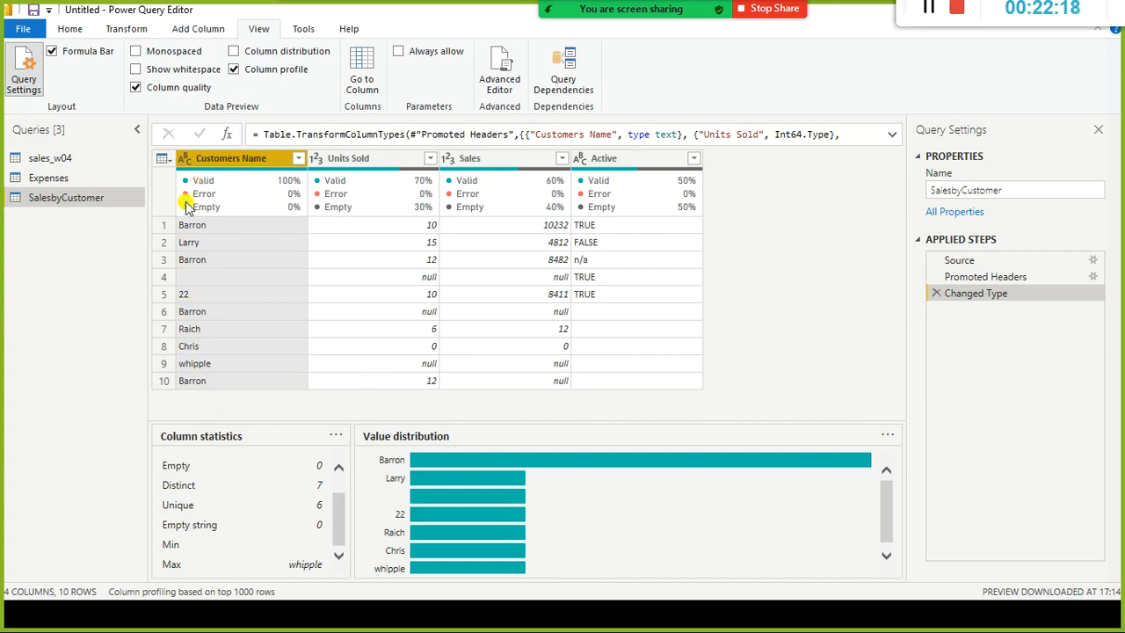
{"action": "mouse_move", "coordinate": [183, 213]}
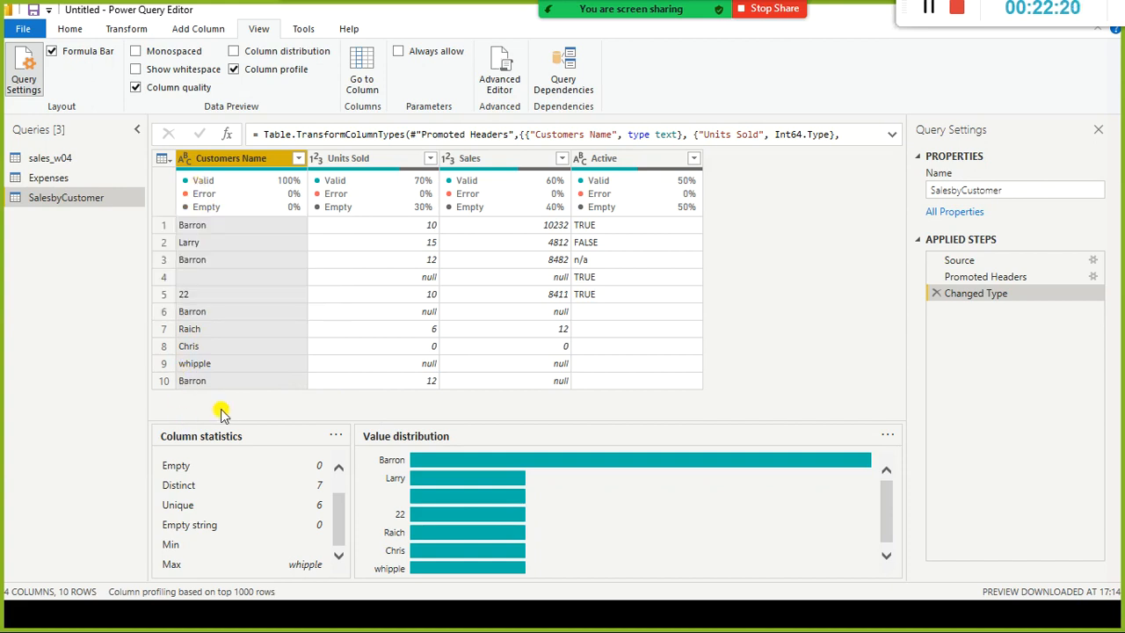
{"action": "left_click", "coordinate": [375, 165]}
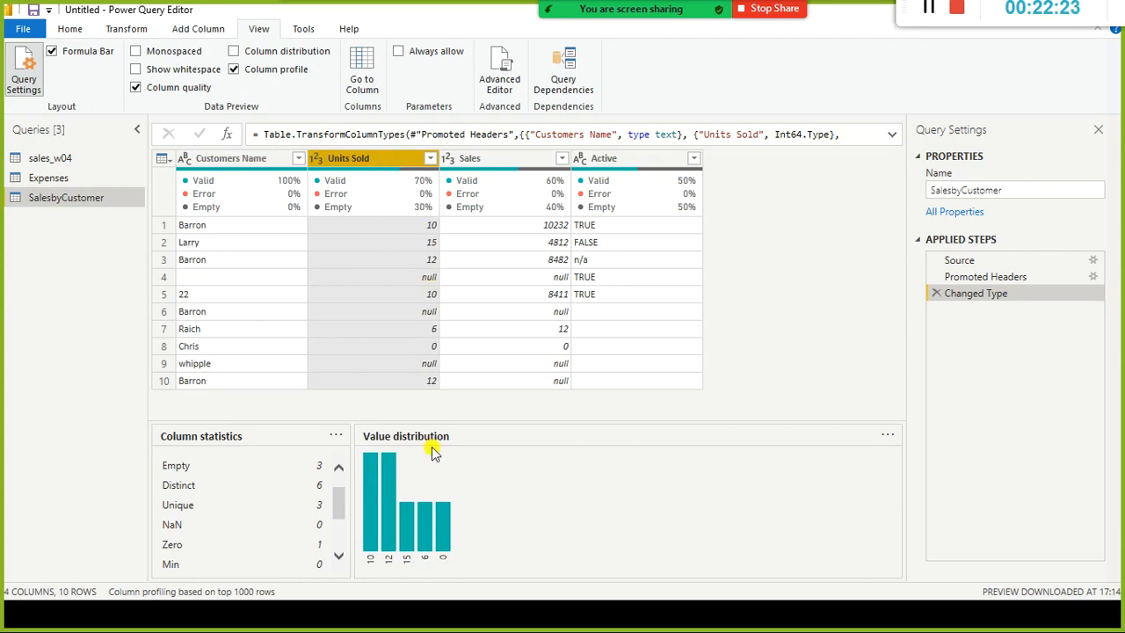
{"action": "scroll", "coordinate": [275, 550], "scroll_direction": "down", "scroll_amount": 1}
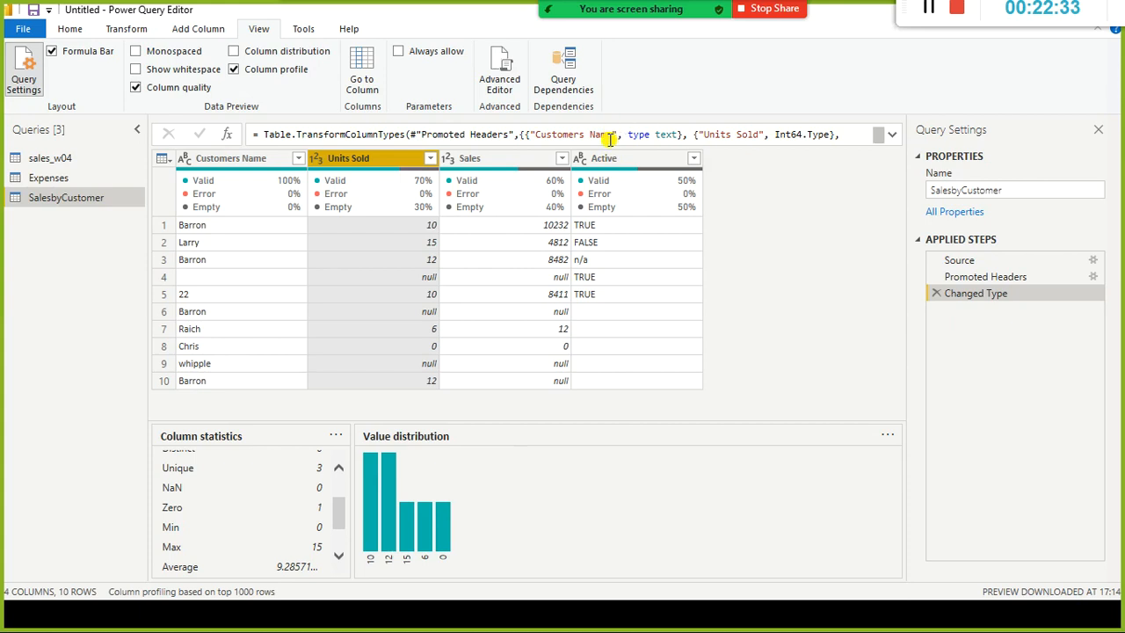
{"action": "left_click", "coordinate": [613, 167]}
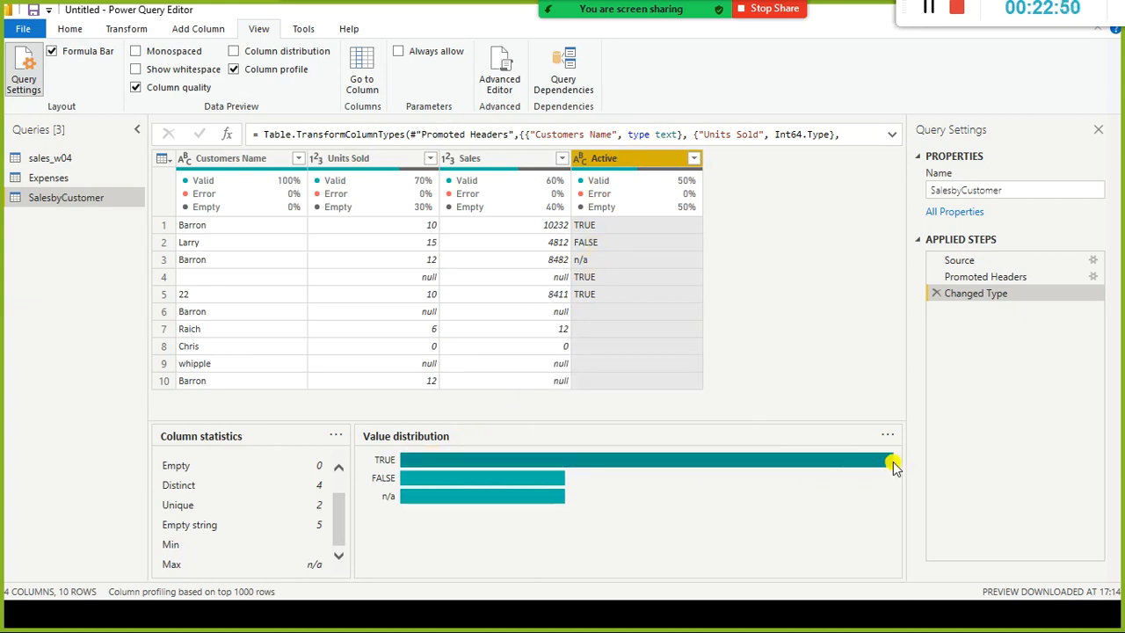
{"action": "mouse_move", "coordinate": [893, 462]}
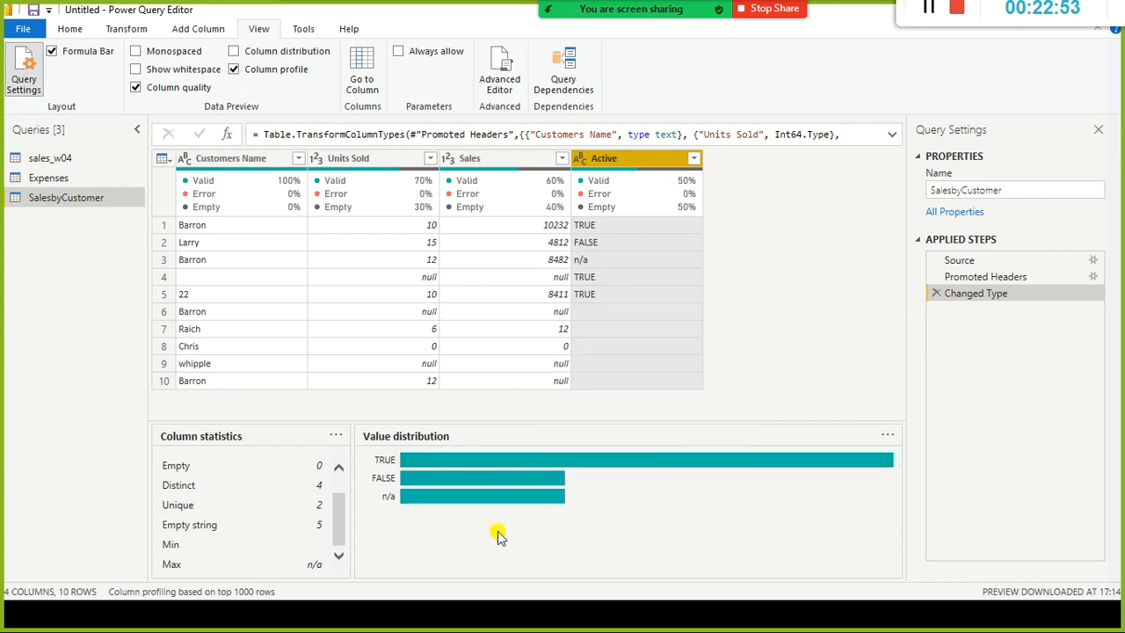
{"action": "mouse_move", "coordinate": [554, 479]}
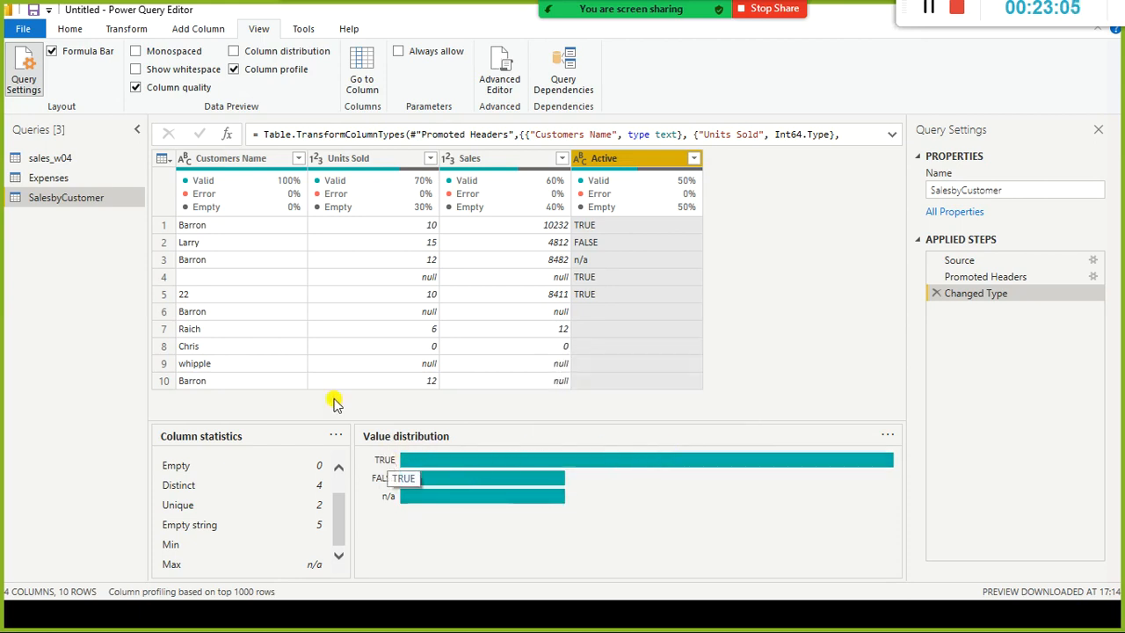
{"action": "left_click", "coordinate": [239, 158]}
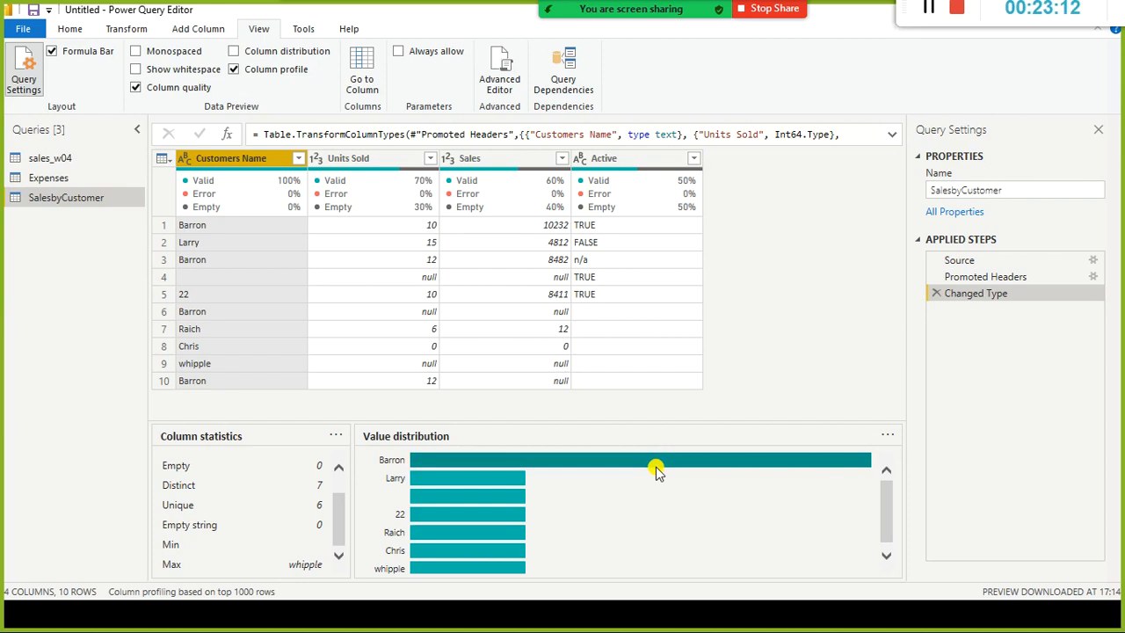
Review the value distribution of the Customers Name column in the SalesbyCustomer query.
{"action": "mouse_move", "coordinate": [656, 467]}
{"action": "scroll", "coordinate": [723, 505], "scroll_direction": "down", "scroll_amount": 1}
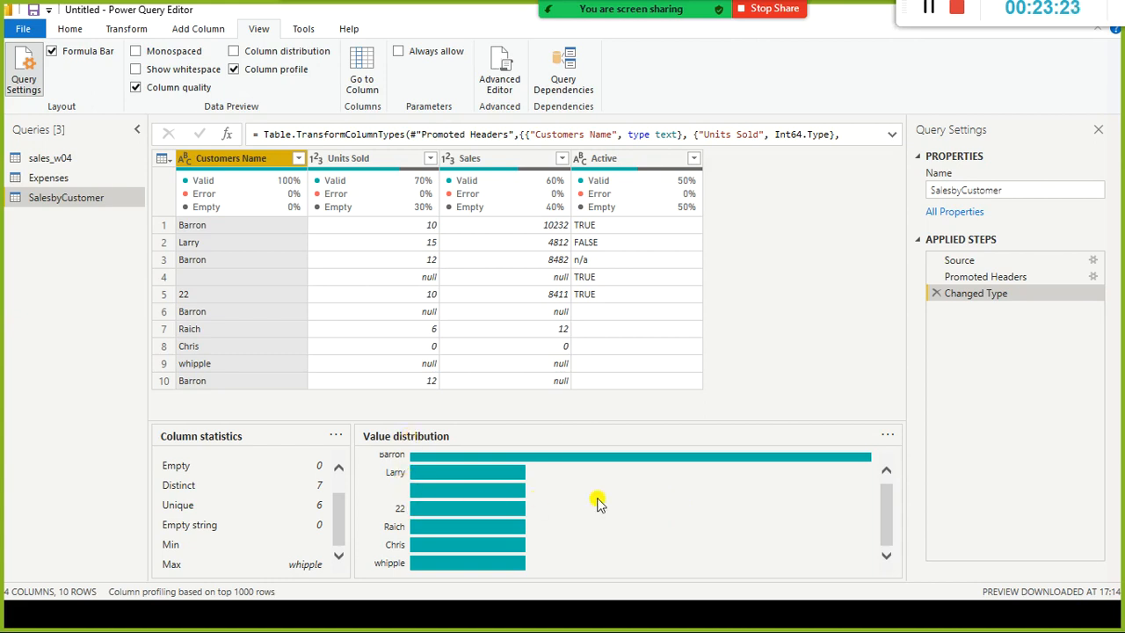
{"action": "scroll", "coordinate": [667, 518], "scroll_direction": "up", "scroll_amount": 1}
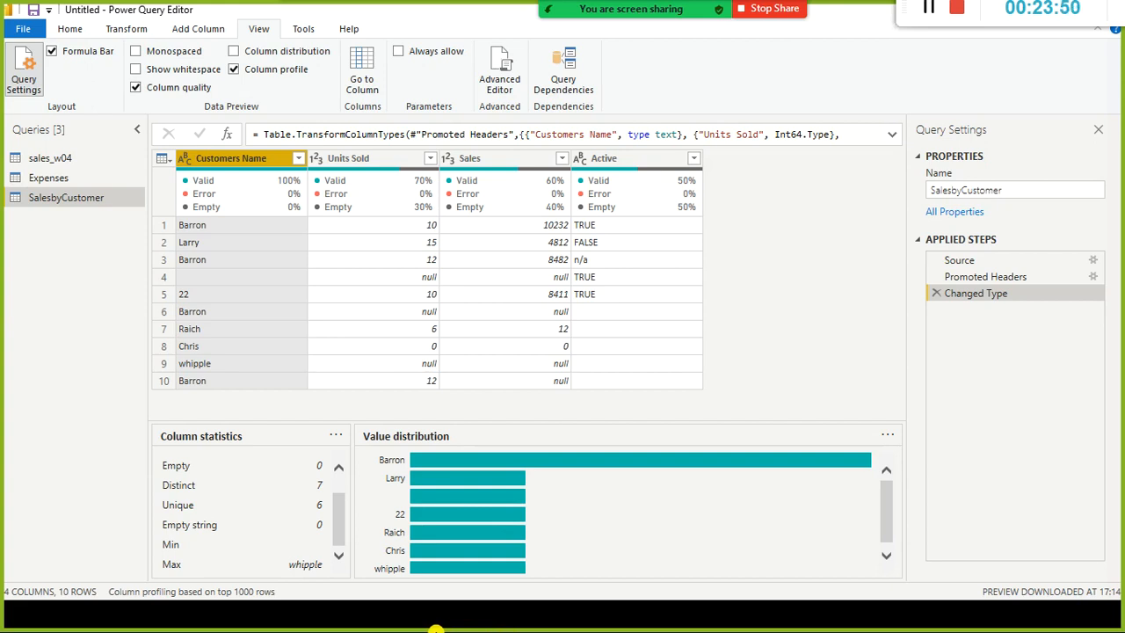
Open the sales_w04 query and view the State column's profile in an enlarged profile area.
{"action": "left_click", "coordinate": [65, 162]}
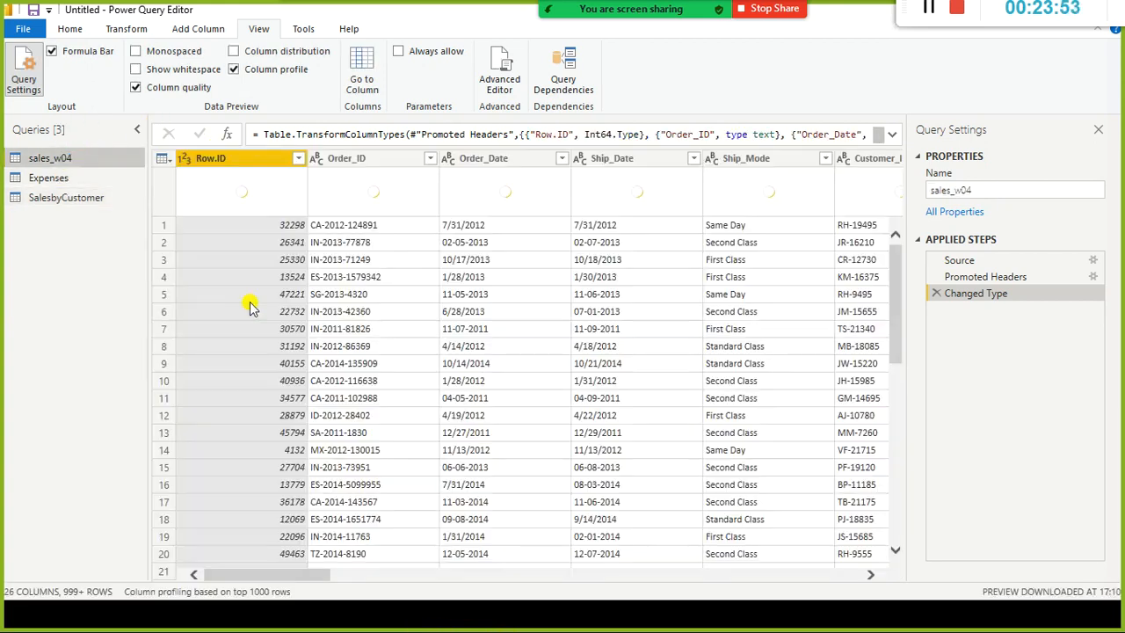
{"action": "left_click_drag", "start_coordinate": [243, 572], "coordinate": [394, 548]}
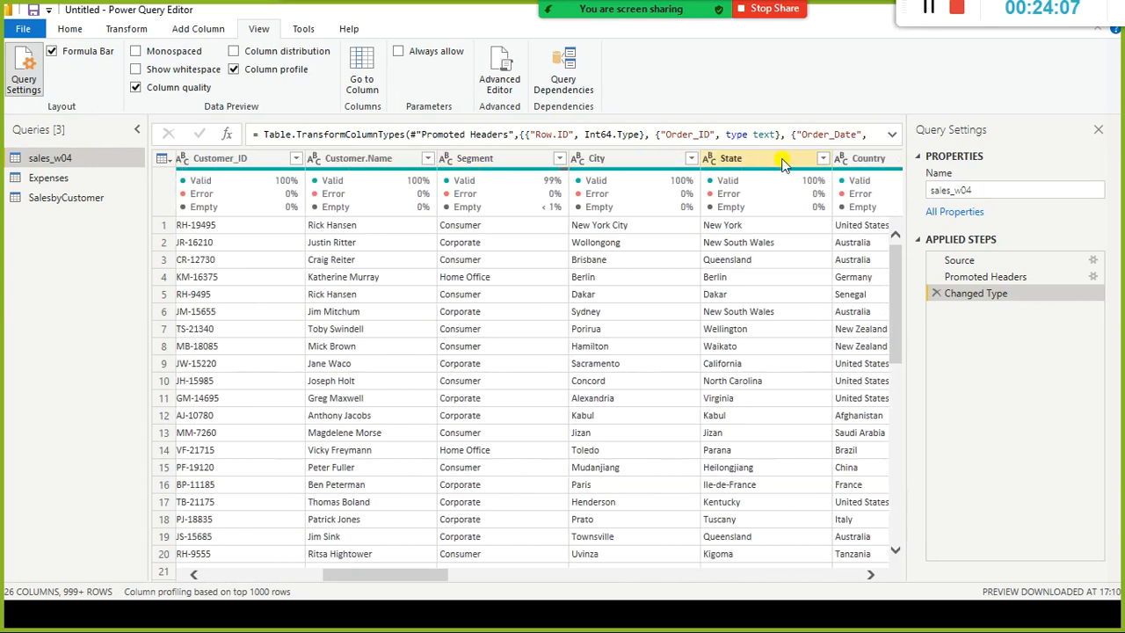
{"action": "left_click", "coordinate": [724, 164]}
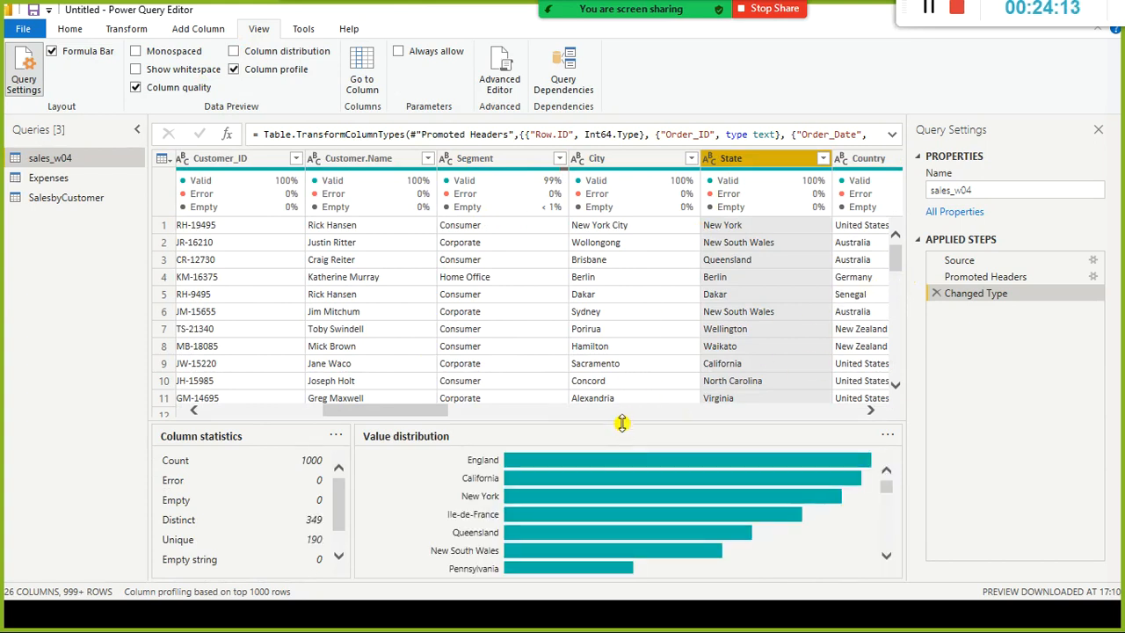
{"action": "left_click_drag", "start_coordinate": [622, 418], "coordinate": [623, 286]}
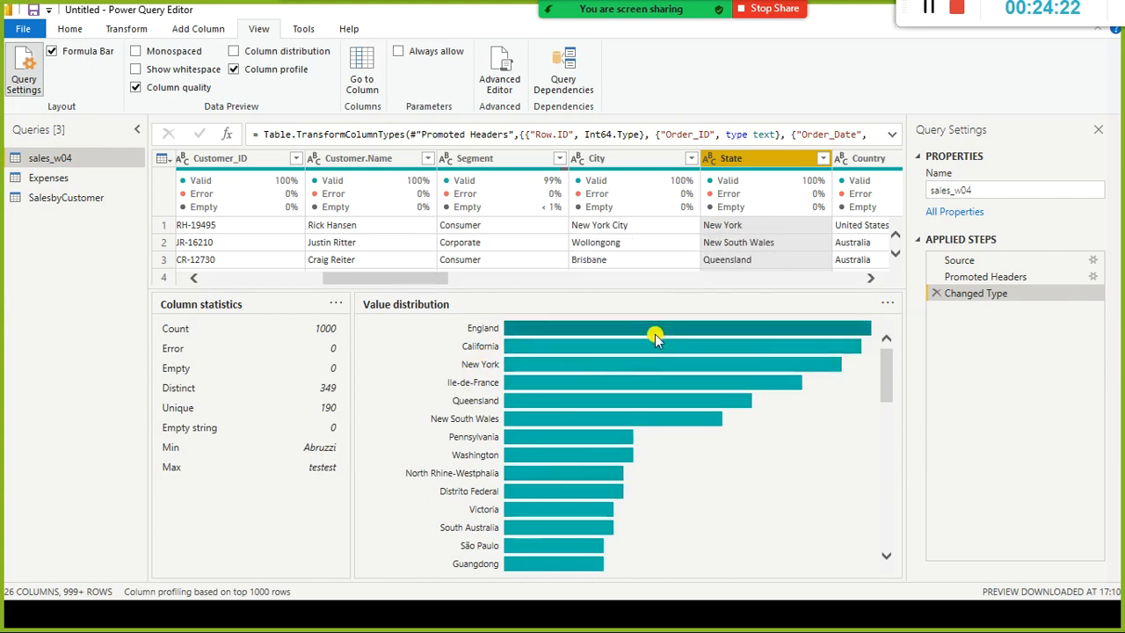
Examine the full State value distribution, from the most frequent states to the least frequent ones shown.
{"action": "mouse_move", "coordinate": [625, 403]}
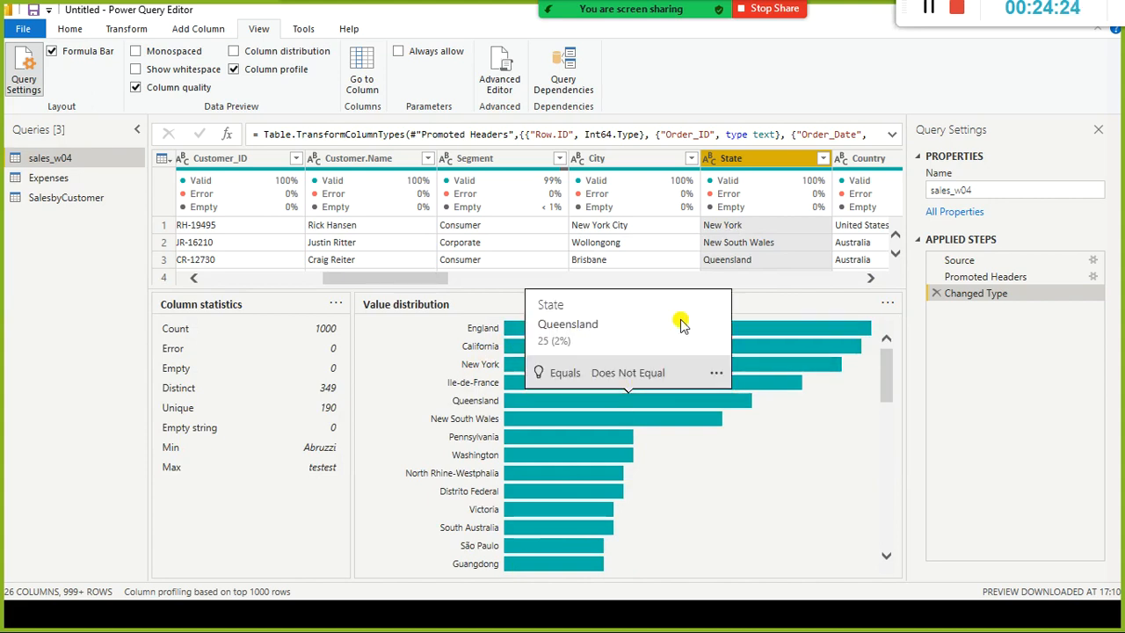
{"action": "scroll", "coordinate": [805, 362], "scroll_direction": "down", "scroll_amount": 4}
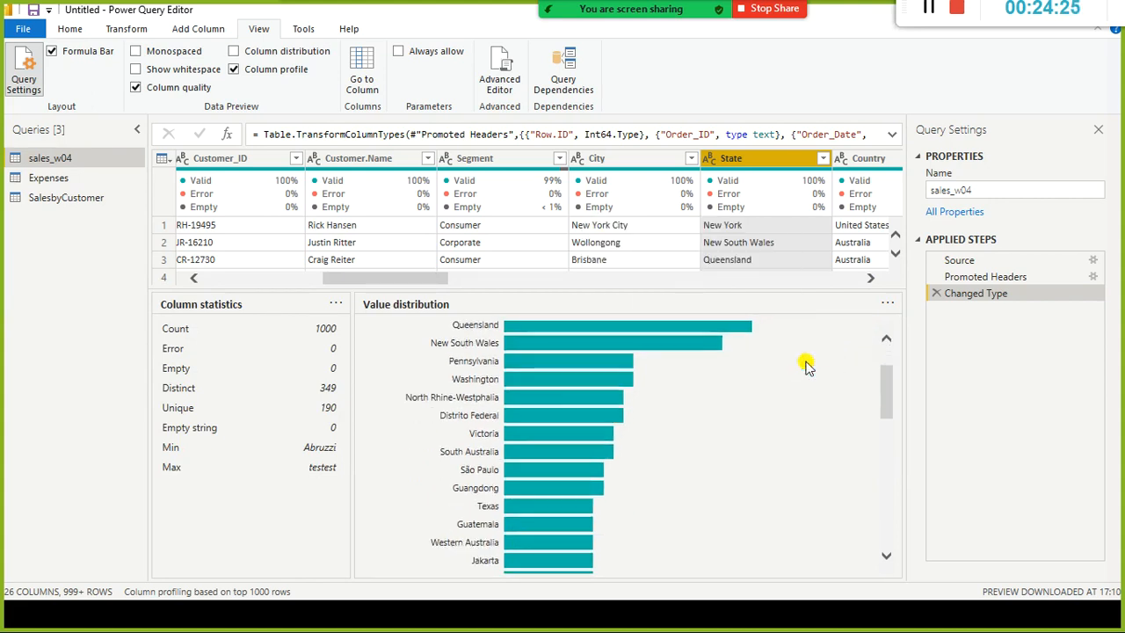
{"action": "scroll", "coordinate": [807, 366], "scroll_direction": "down", "scroll_amount": 10}
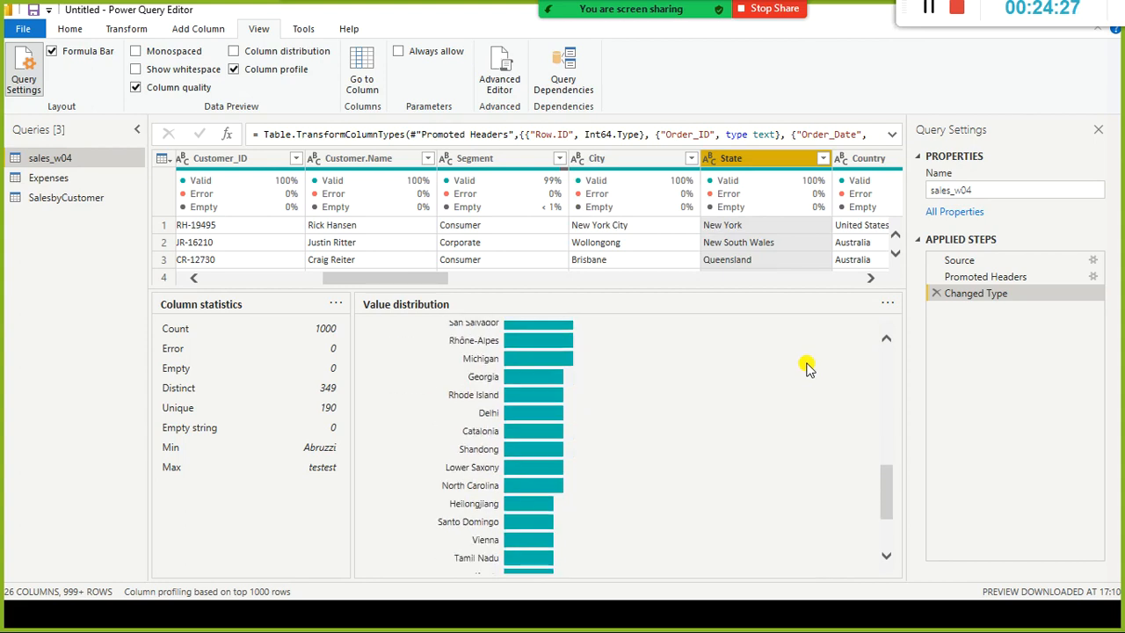
{"action": "scroll", "coordinate": [806, 367], "scroll_direction": "up", "scroll_amount": 14}
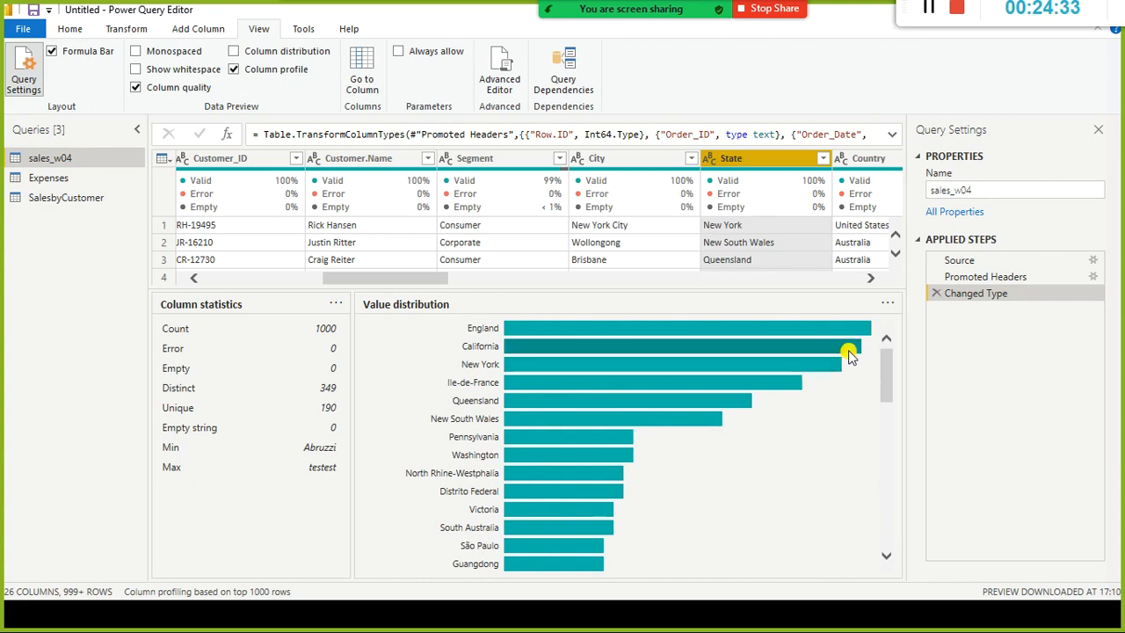
{"action": "scroll", "coordinate": [753, 452], "scroll_direction": "down", "scroll_amount": 6}
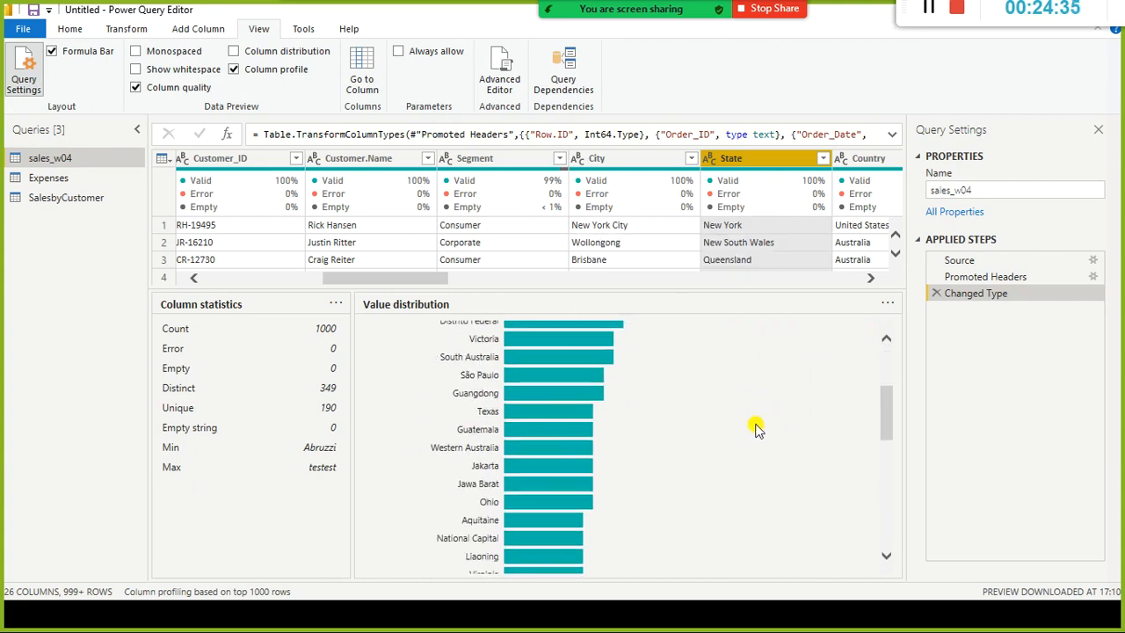
{"action": "scroll", "coordinate": [757, 428], "scroll_direction": "down", "scroll_amount": 8}
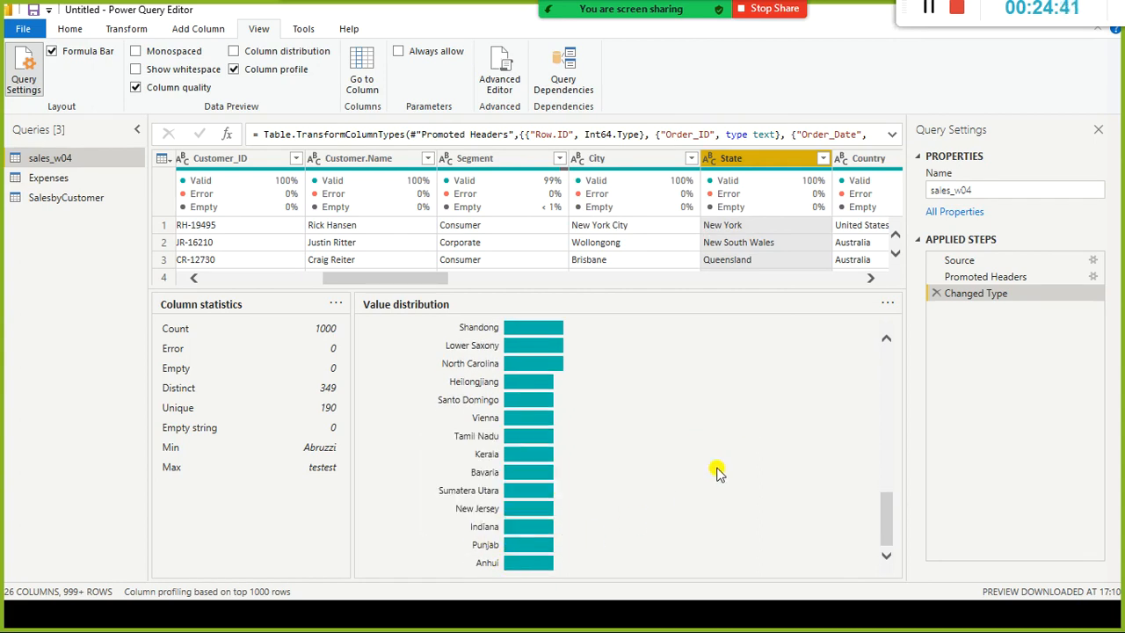
{"action": "scroll", "coordinate": [612, 455], "scroll_direction": "up", "scroll_amount": 3}
{"action": "scroll", "coordinate": [613, 454], "scroll_direction": "up", "scroll_amount": 10}
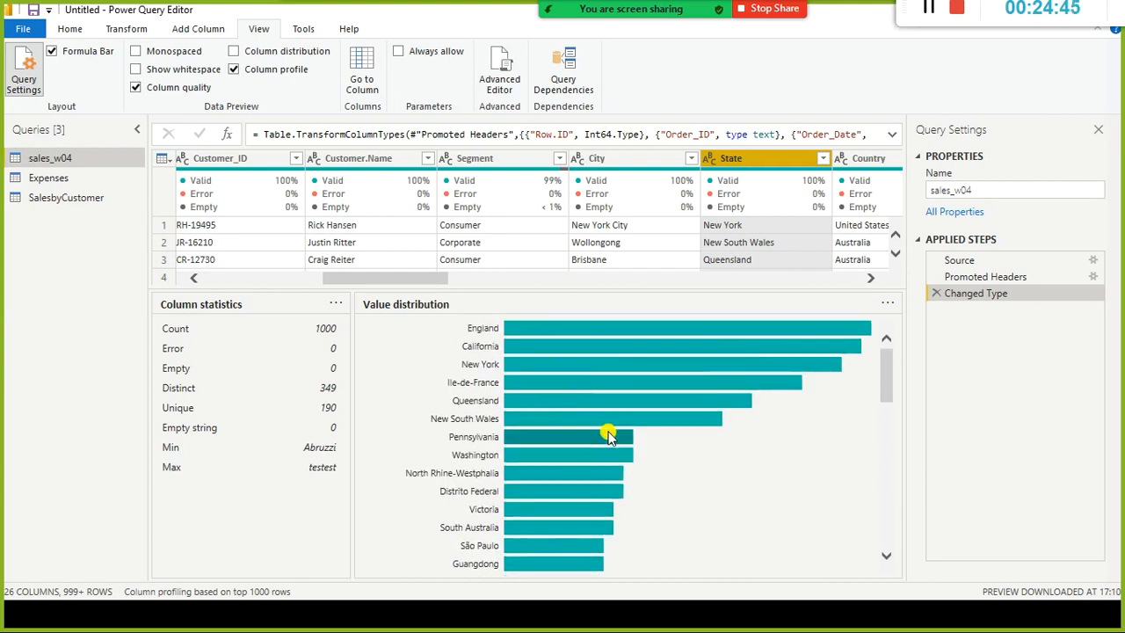
{"action": "mouse_move", "coordinate": [615, 387]}
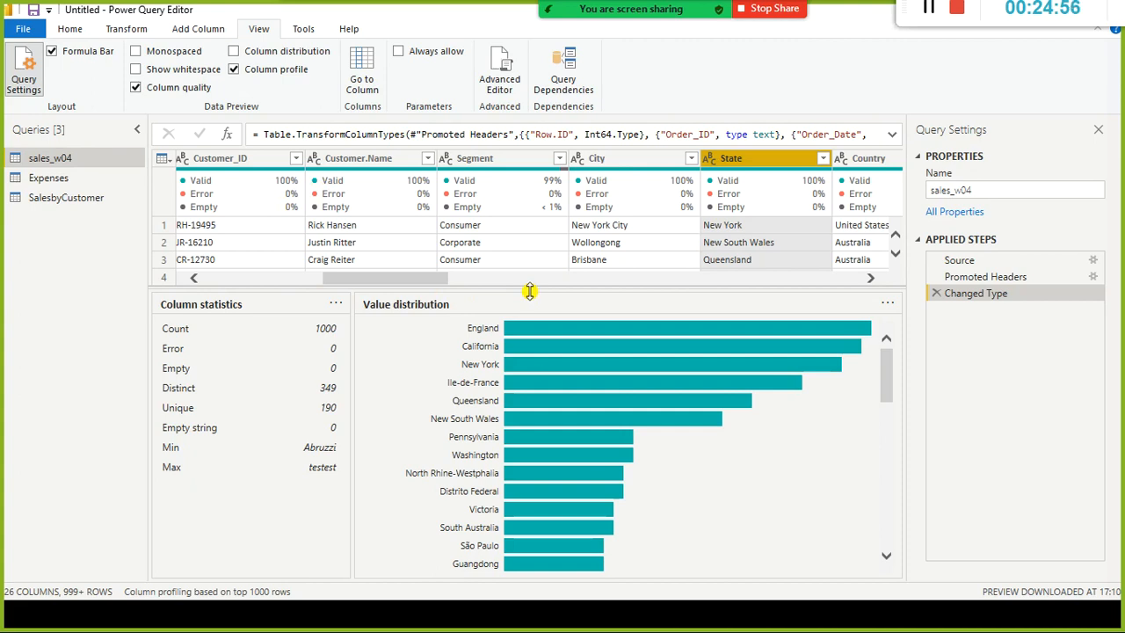
Shrink the profile area, turn on Column distribution and compare the distribution charts across the sales_w04 columns.
{"action": "left_click_drag", "start_coordinate": [530, 292], "coordinate": [521, 444]}
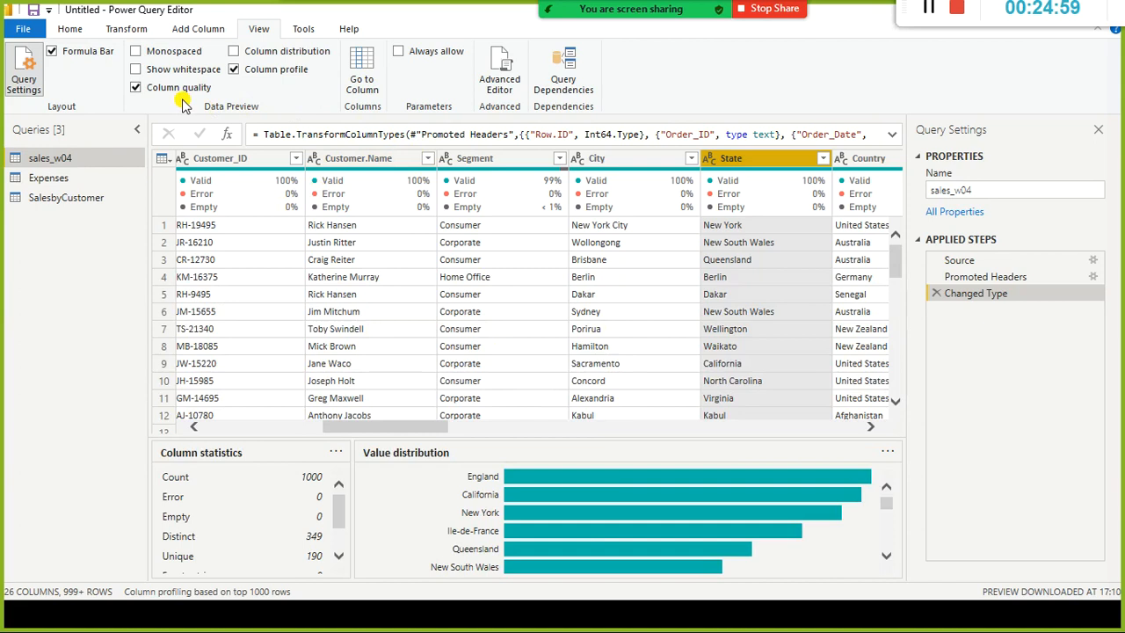
{"action": "left_click", "coordinate": [231, 53]}
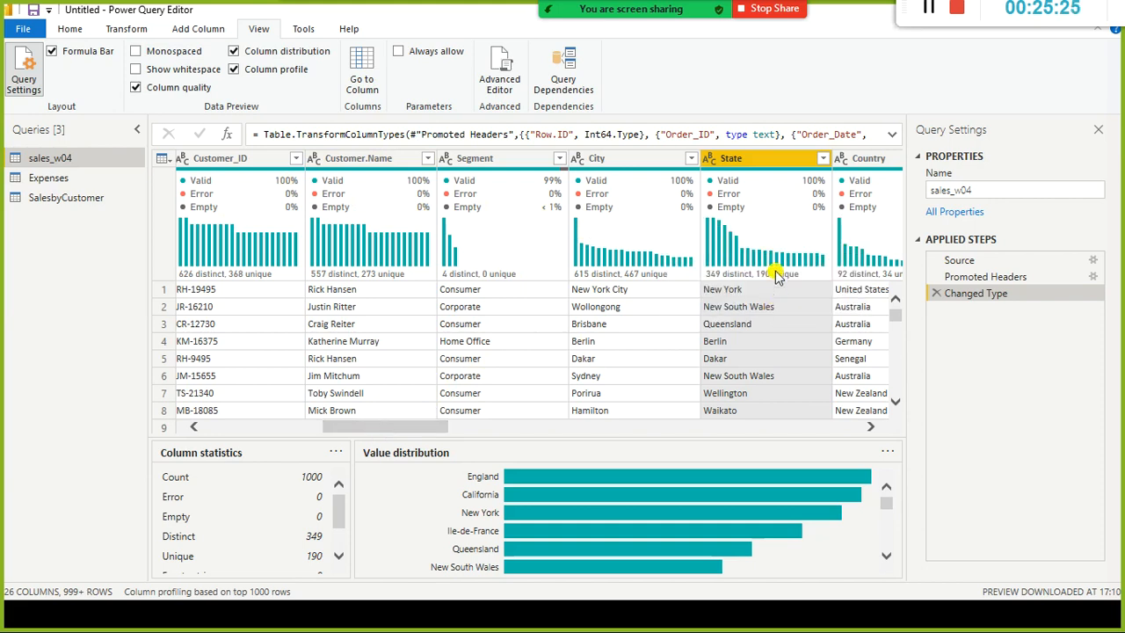
{"action": "scroll", "coordinate": [854, 536], "scroll_direction": "down", "scroll_amount": 5}
{"action": "scroll", "coordinate": [854, 536], "scroll_direction": "up", "scroll_amount": 5}
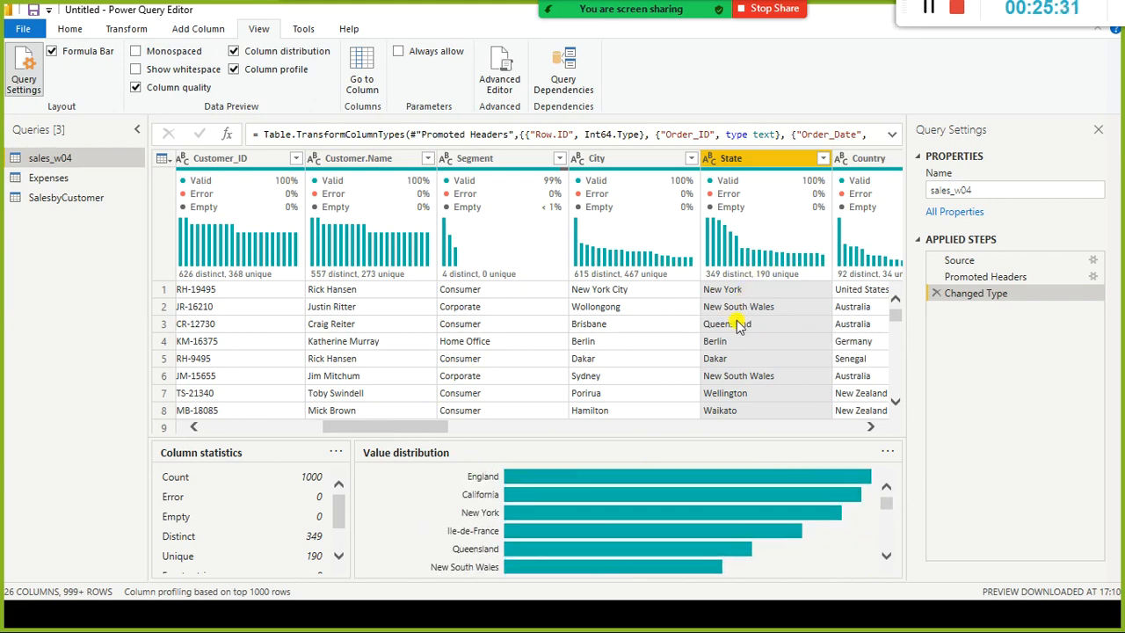
{"action": "left_click_drag", "start_coordinate": [405, 426], "coordinate": [290, 428]}
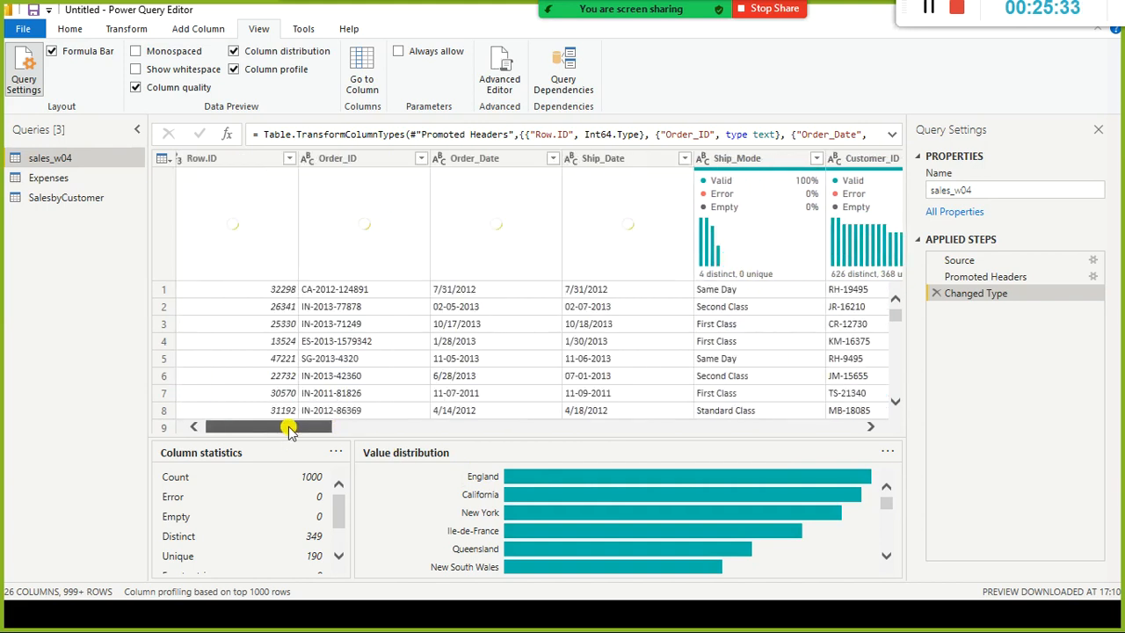
{"action": "left_click_drag", "start_coordinate": [290, 428], "coordinate": [318, 427]}
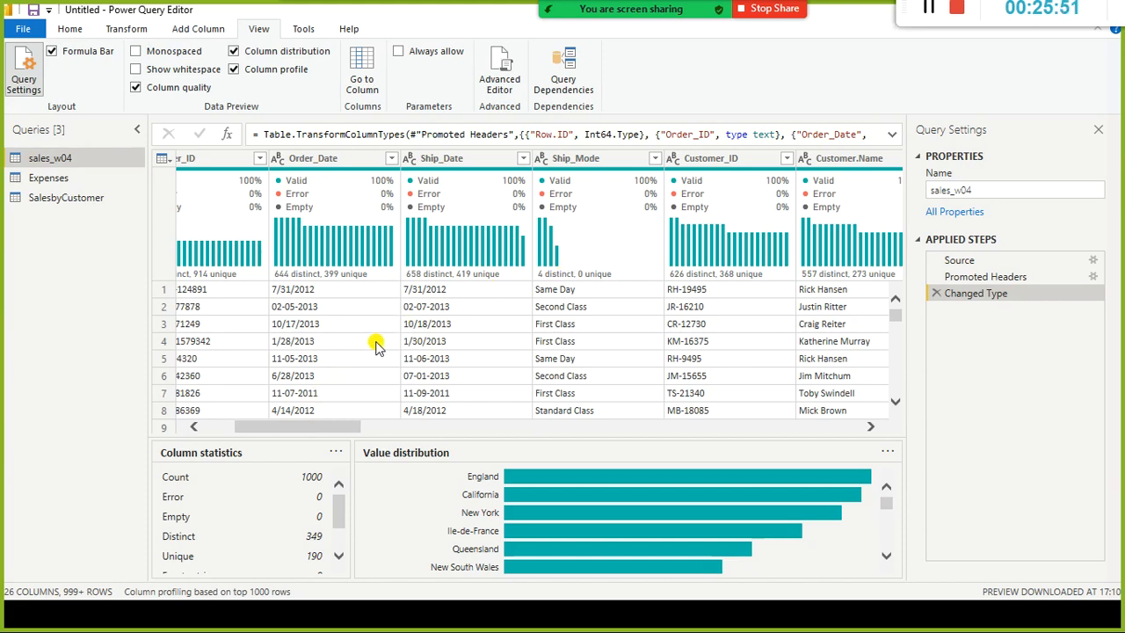
{"action": "left_click_drag", "start_coordinate": [314, 428], "coordinate": [217, 427]}
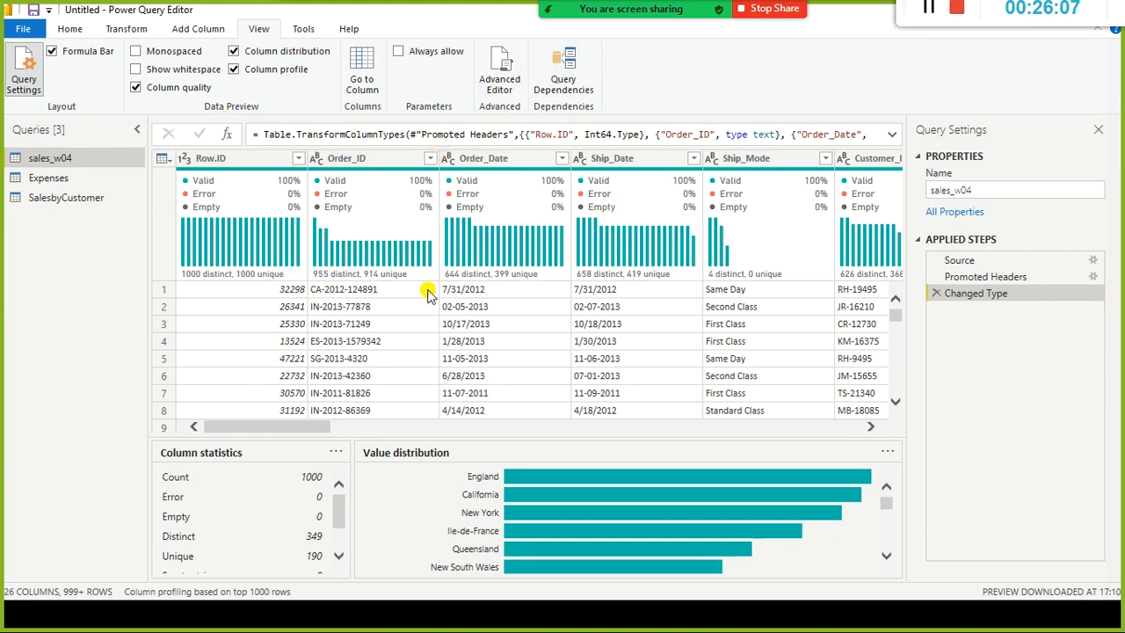
Inspect the remaining State column statistics and the value distribution details for individual states such as California and England.
{"action": "scroll", "coordinate": [254, 501], "scroll_direction": "down", "scroll_amount": 3}
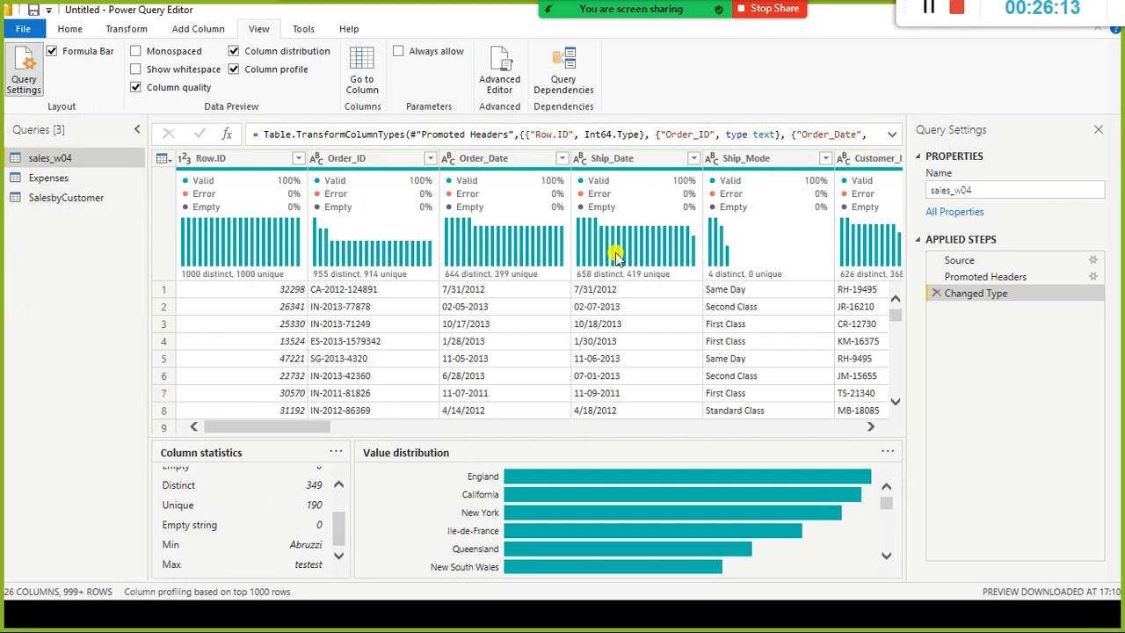
{"action": "mouse_move", "coordinate": [650, 494]}
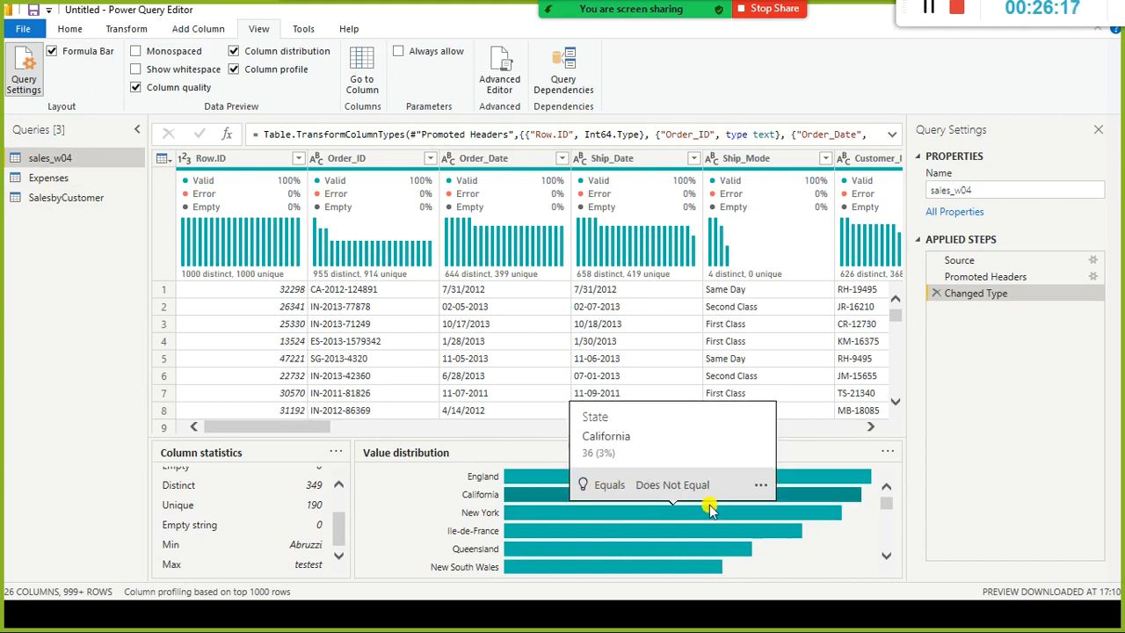
{"action": "left_click", "coordinate": [889, 544]}
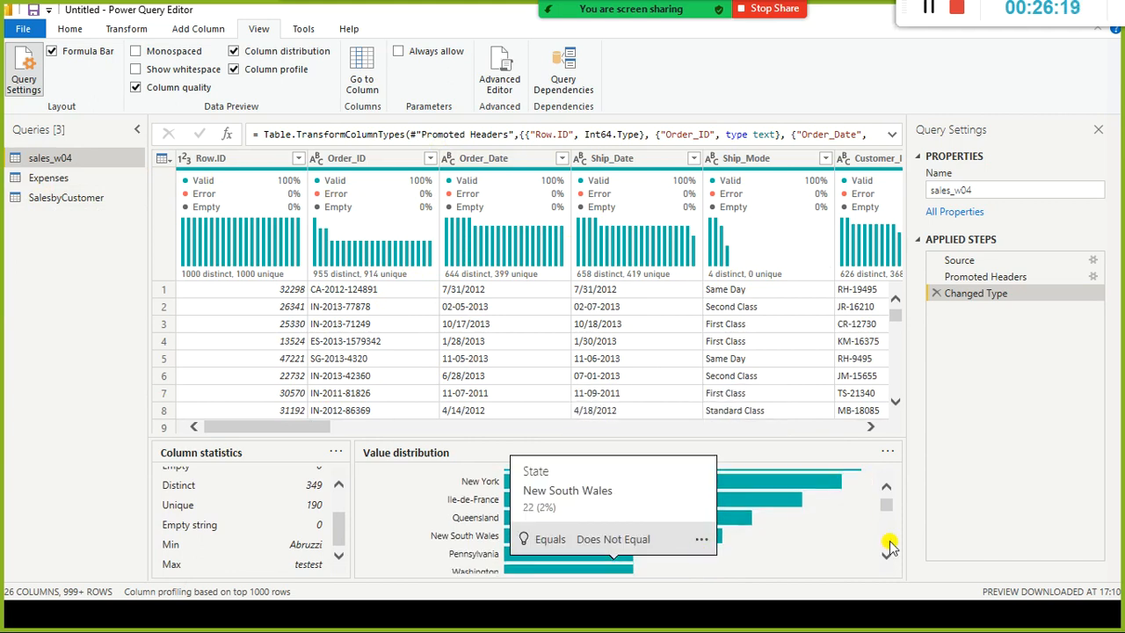
{"action": "scroll", "coordinate": [658, 474], "scroll_direction": "up", "scroll_amount": 2}
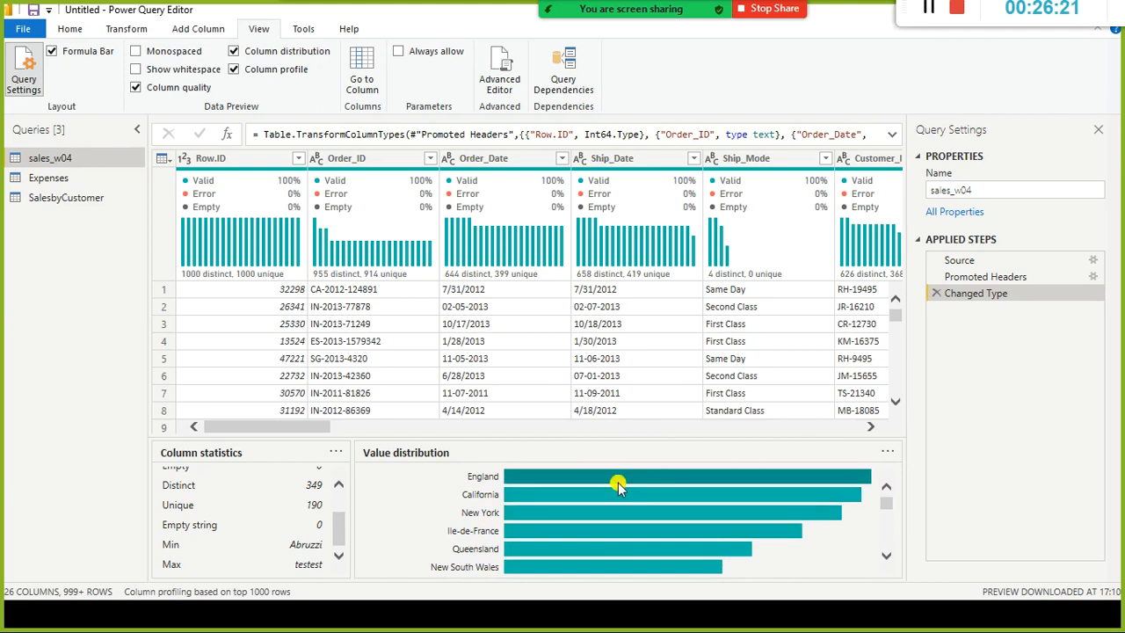
{"action": "mouse_move", "coordinate": [724, 480]}
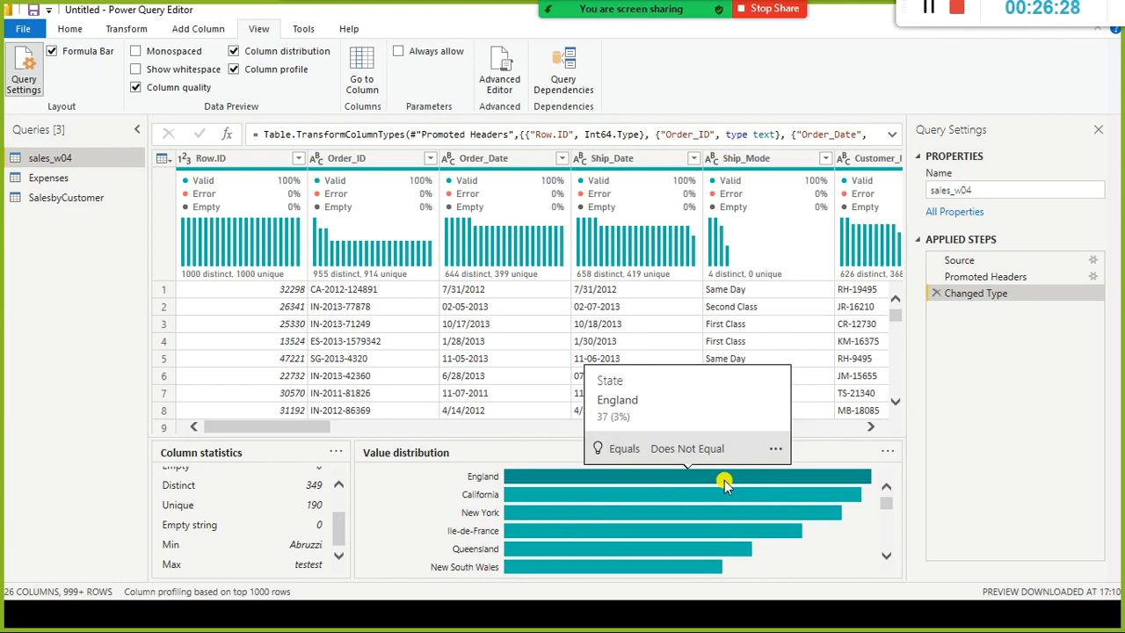
Turn off Column profile, Column distribution and Column quality for the data preview.
{"action": "left_click", "coordinate": [52, 52]}
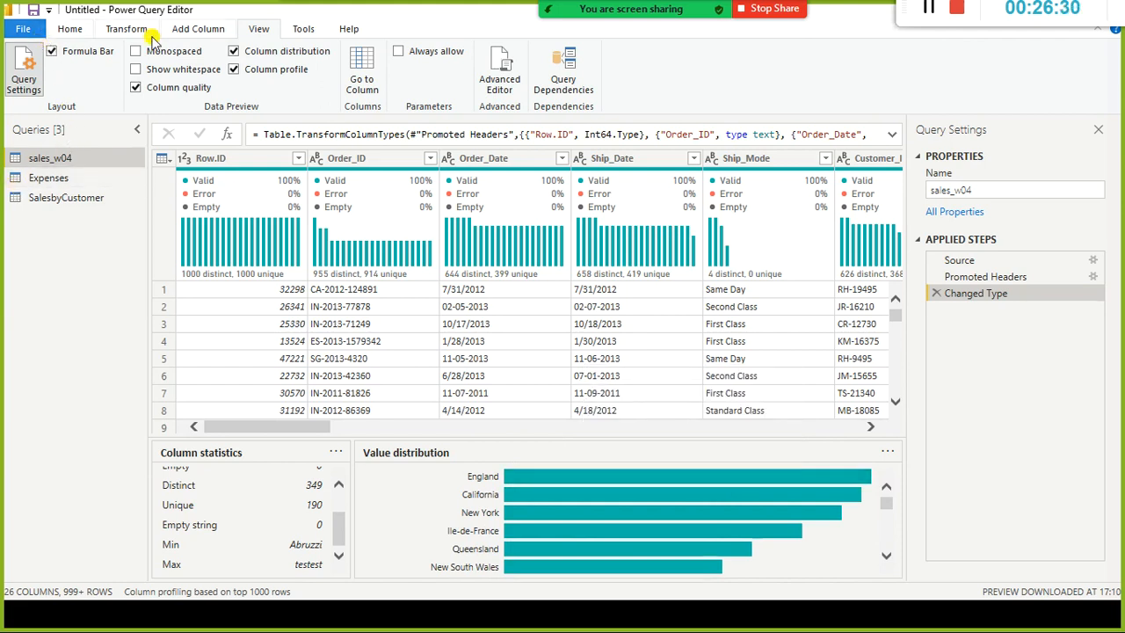
{"action": "left_click", "coordinate": [235, 70]}
{"action": "left_click", "coordinate": [234, 52]}
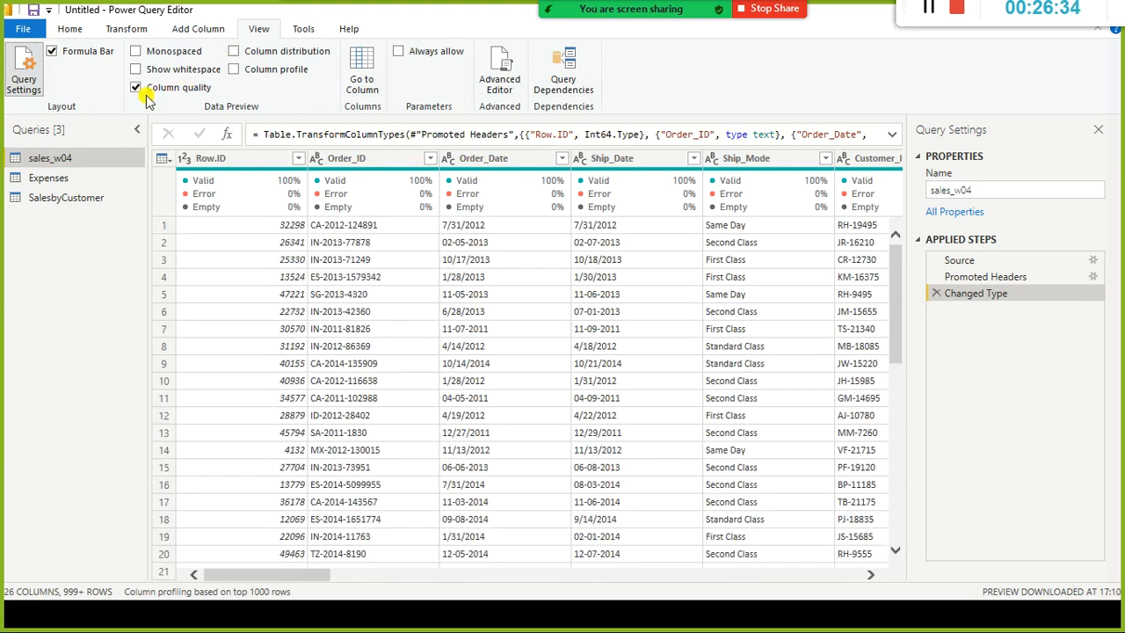
{"action": "left_click", "coordinate": [136, 87]}
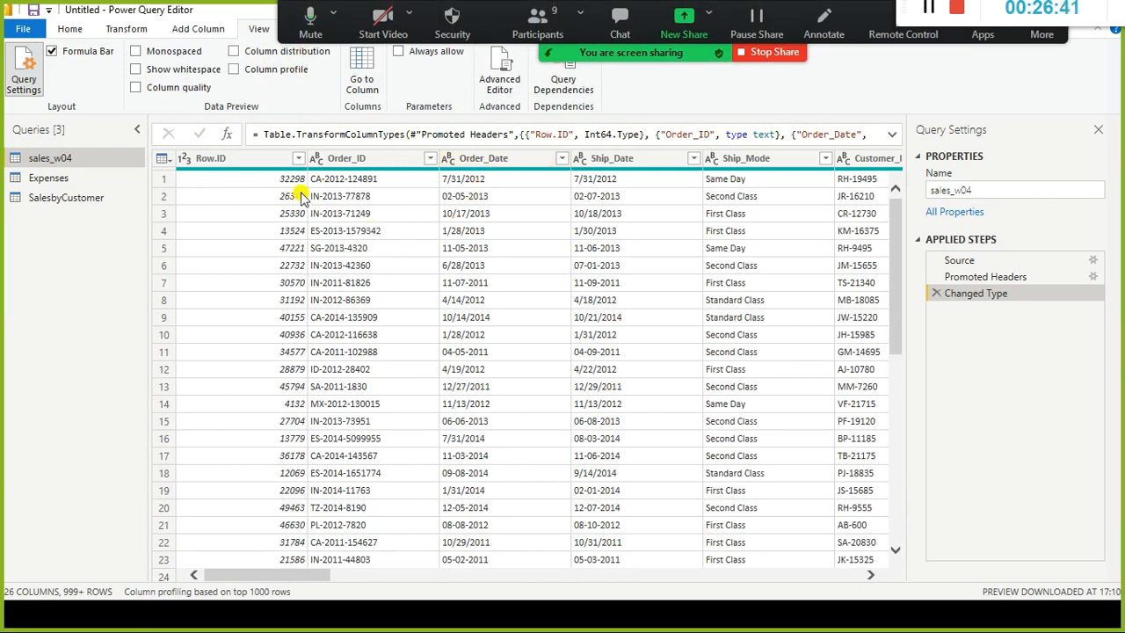
{"action": "mouse_move", "coordinate": [390, 174]}
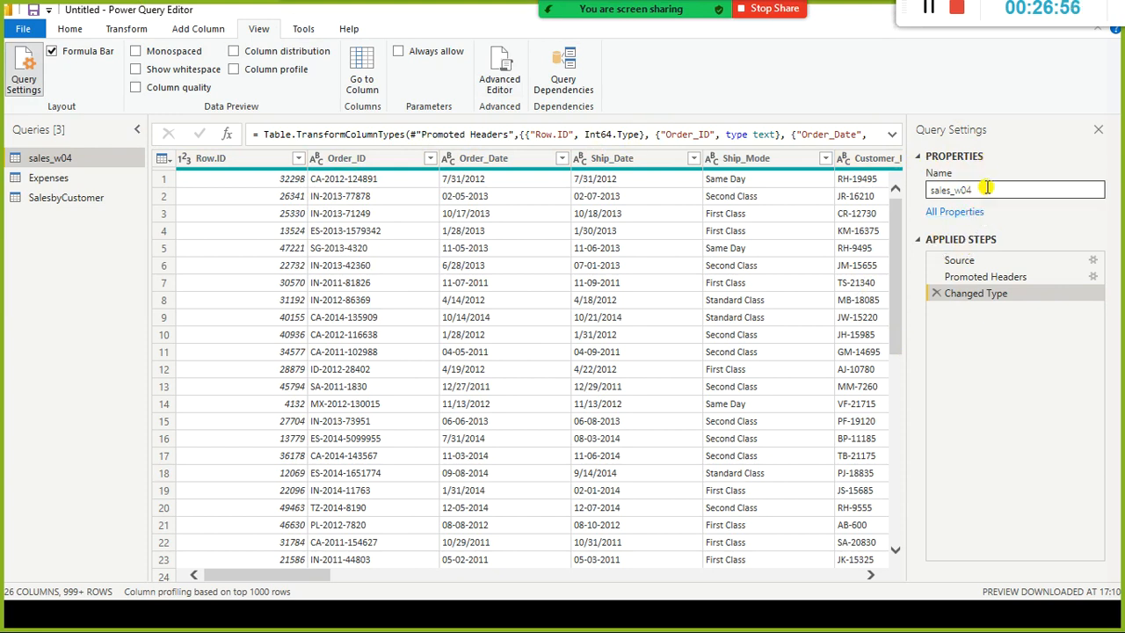
{"action": "double_click", "coordinate": [949, 188]}
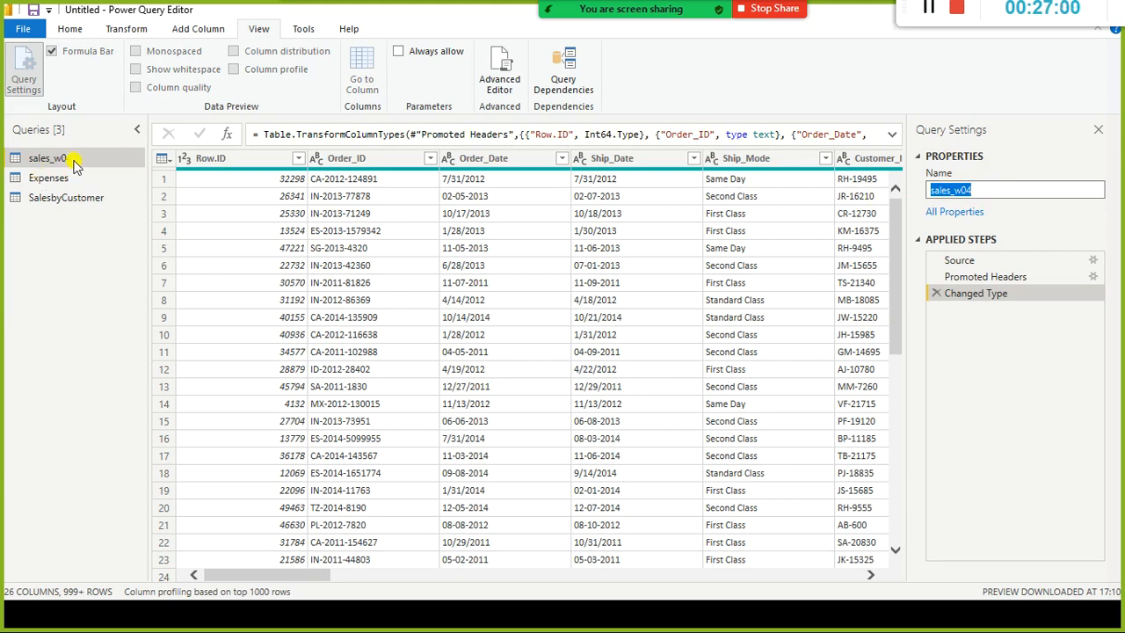
{"action": "left_click", "coordinate": [1122, 8]}
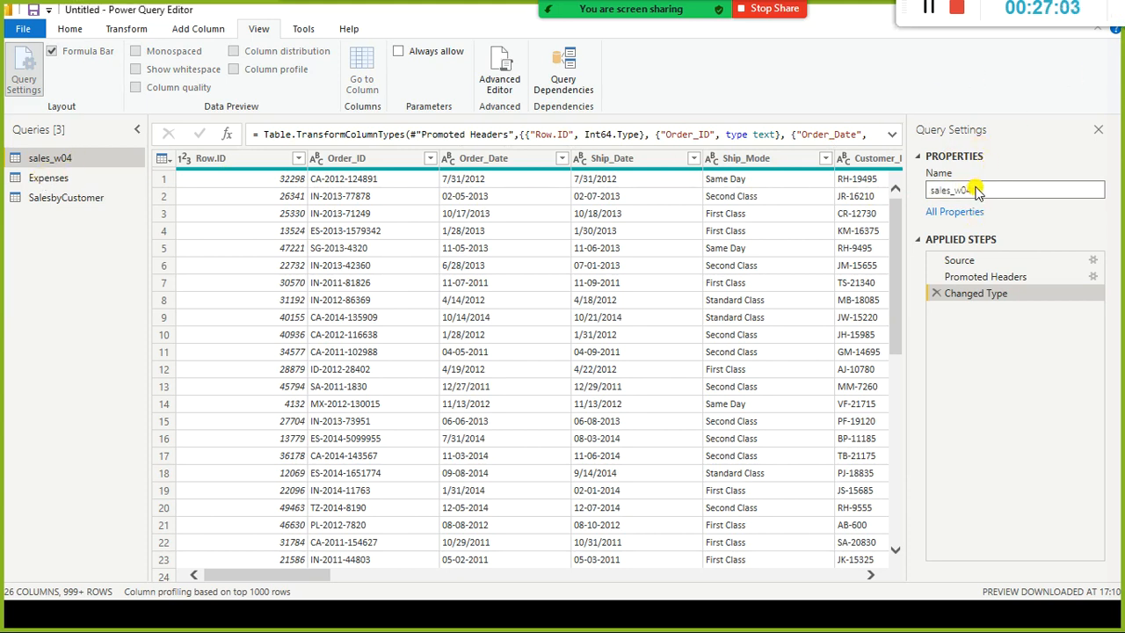
{"action": "left_click", "coordinate": [999, 187]}
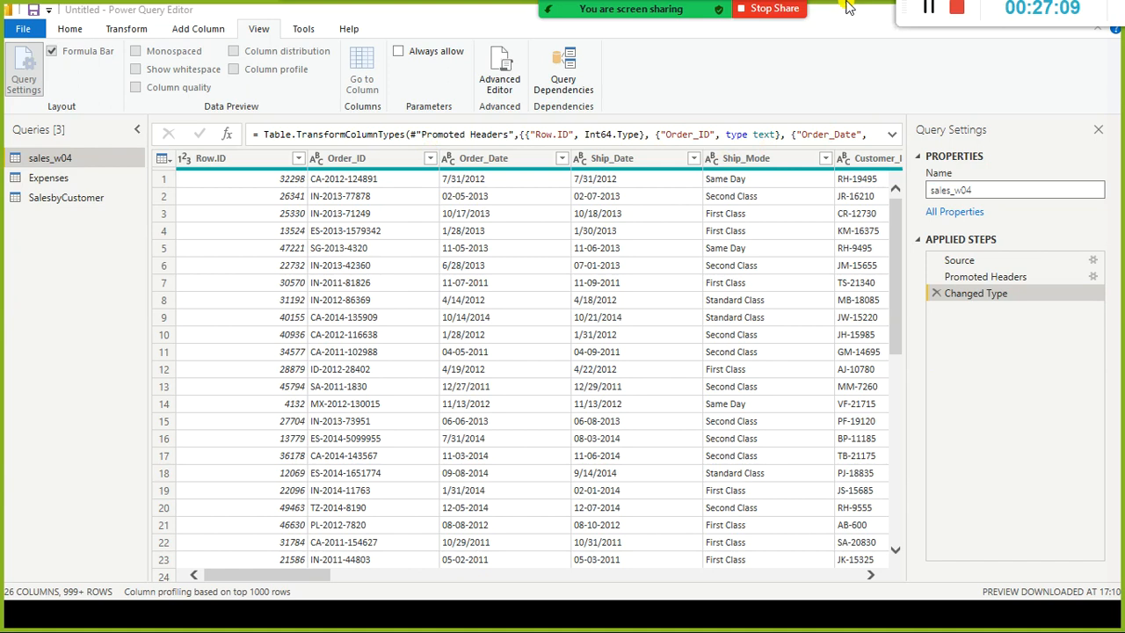
Replace every "-" with "/" in the Order_Date column of sales_w04.
{"action": "left_click", "coordinate": [450, 159]}
{"action": "right_click", "coordinate": [473, 163]}
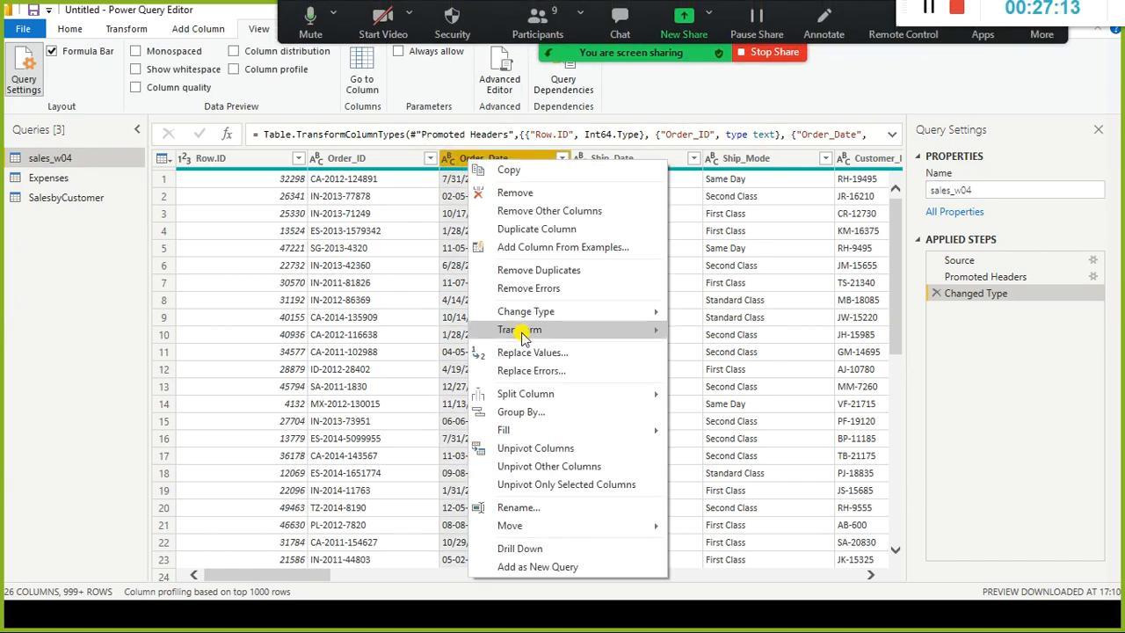
{"action": "left_click", "coordinate": [567, 354]}
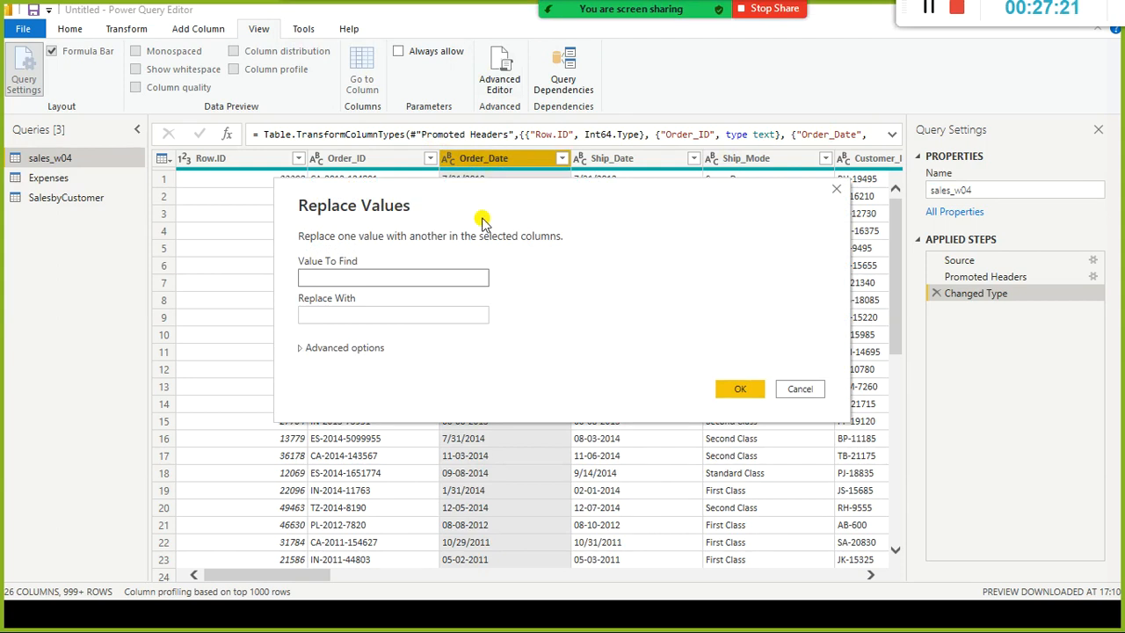
{"action": "type", "text": "-"}
{"action": "key", "text": "Tab"}
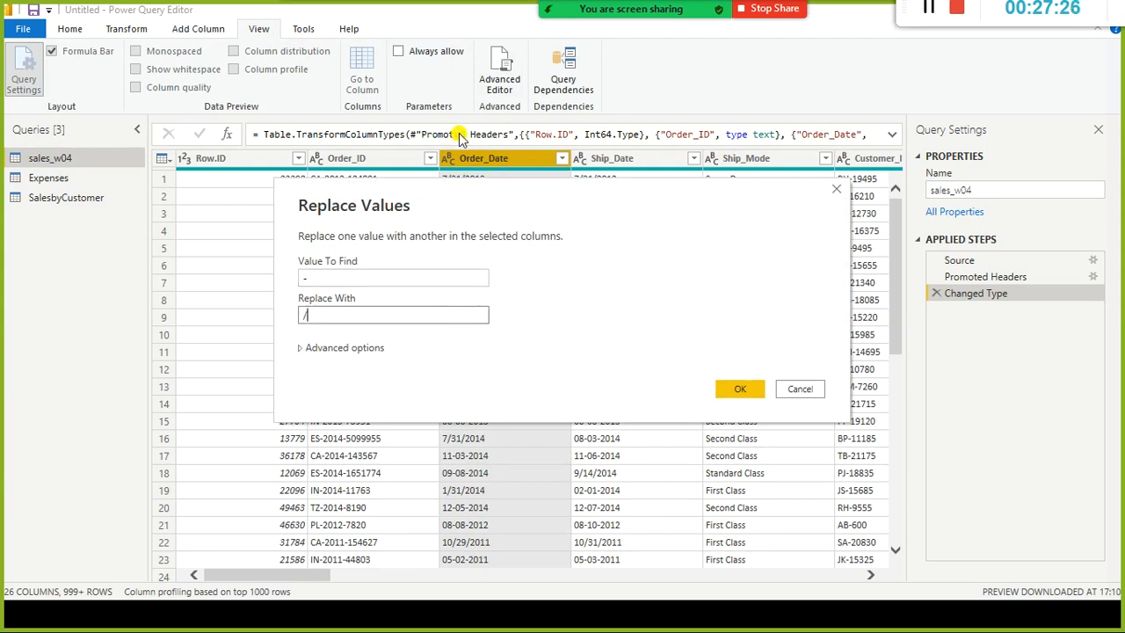
{"action": "left_click", "coordinate": [745, 390]}
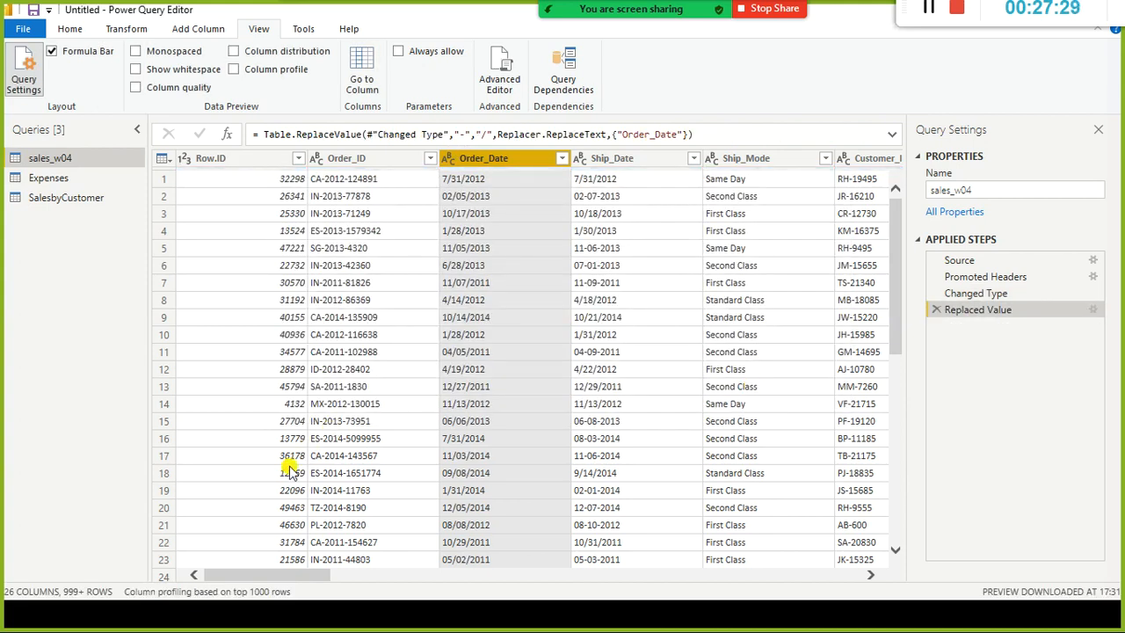
Strip the "$" sign from the Sales column values and change the column's data type to Decimal Number.
{"action": "left_click_drag", "start_coordinate": [270, 580], "coordinate": [689, 565]}
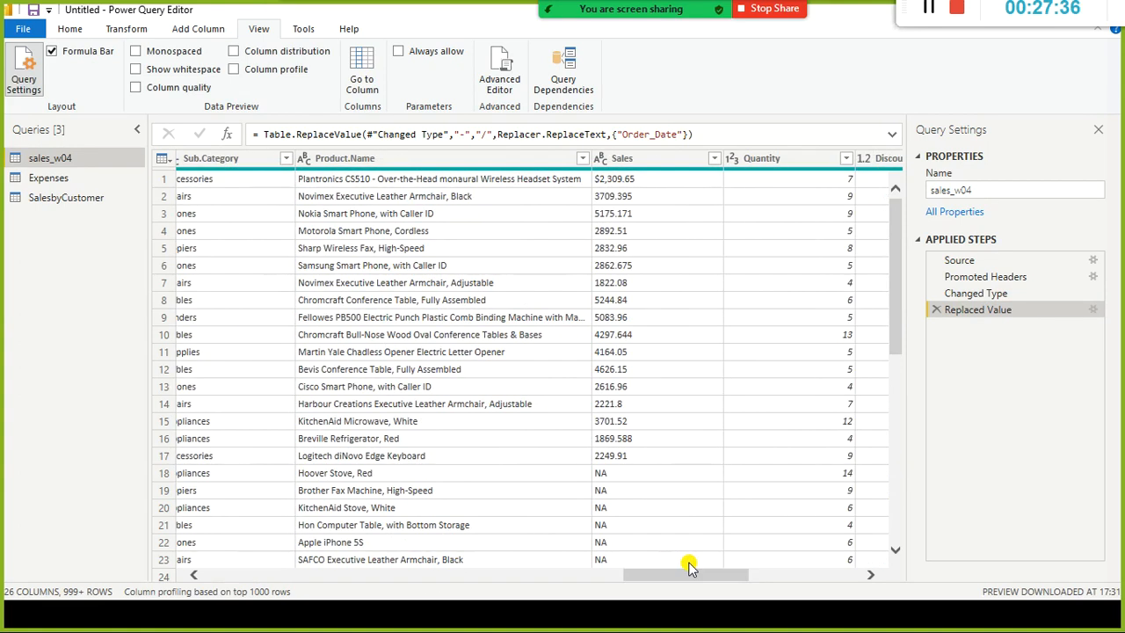
{"action": "left_click", "coordinate": [627, 158]}
{"action": "right_click", "coordinate": [632, 160]}
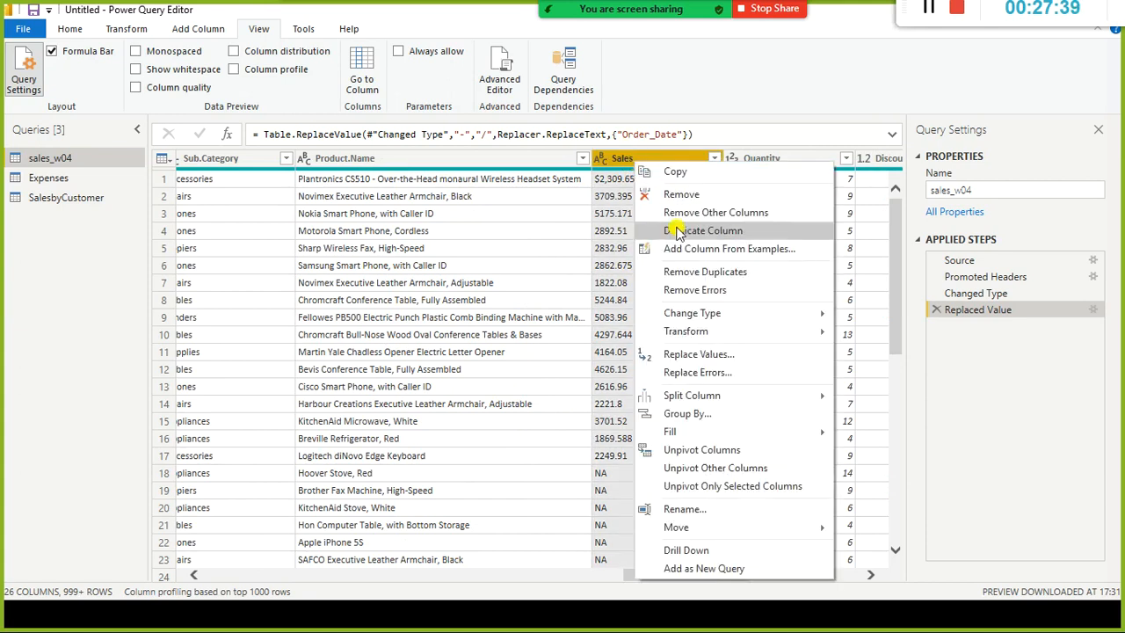
{"action": "left_click", "coordinate": [726, 355]}
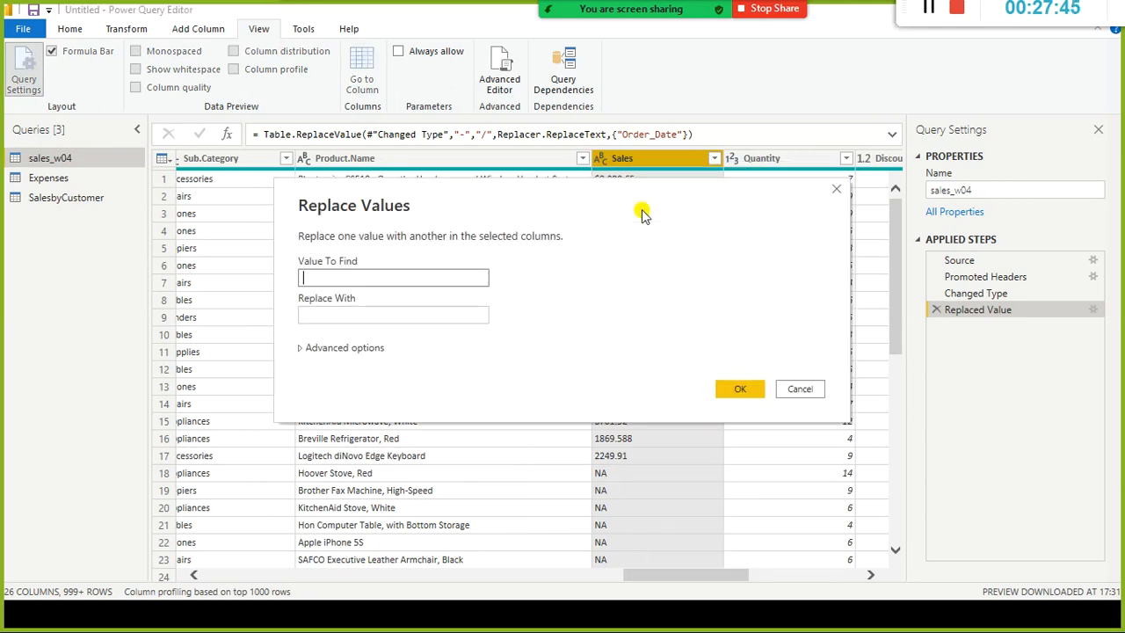
{"action": "left_click", "coordinate": [387, 283]}
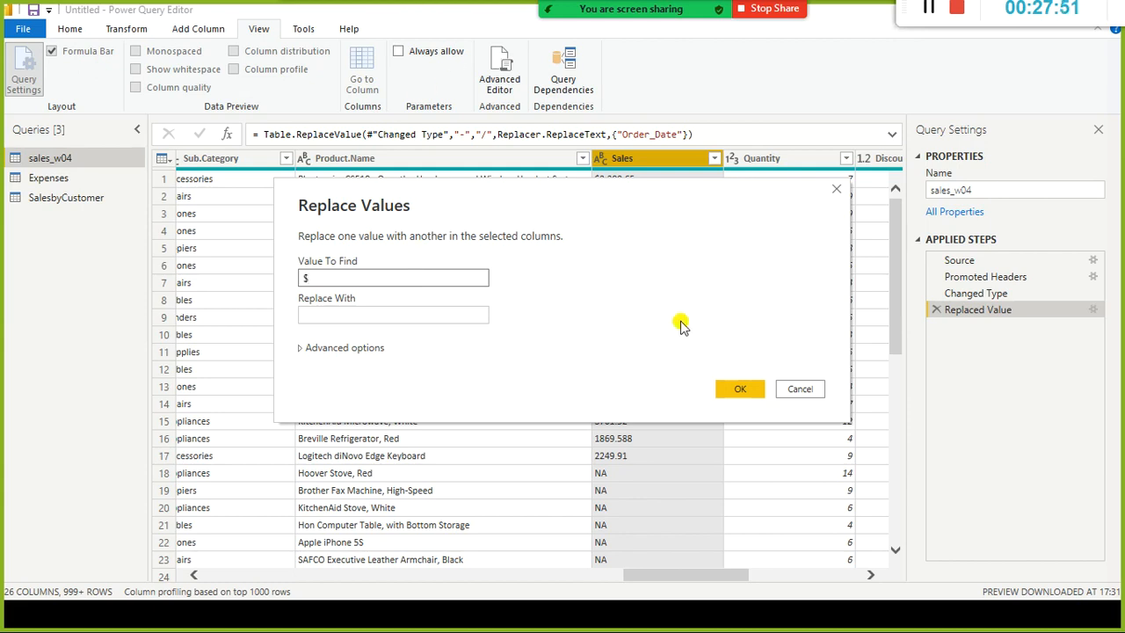
{"action": "left_click", "coordinate": [722, 386]}
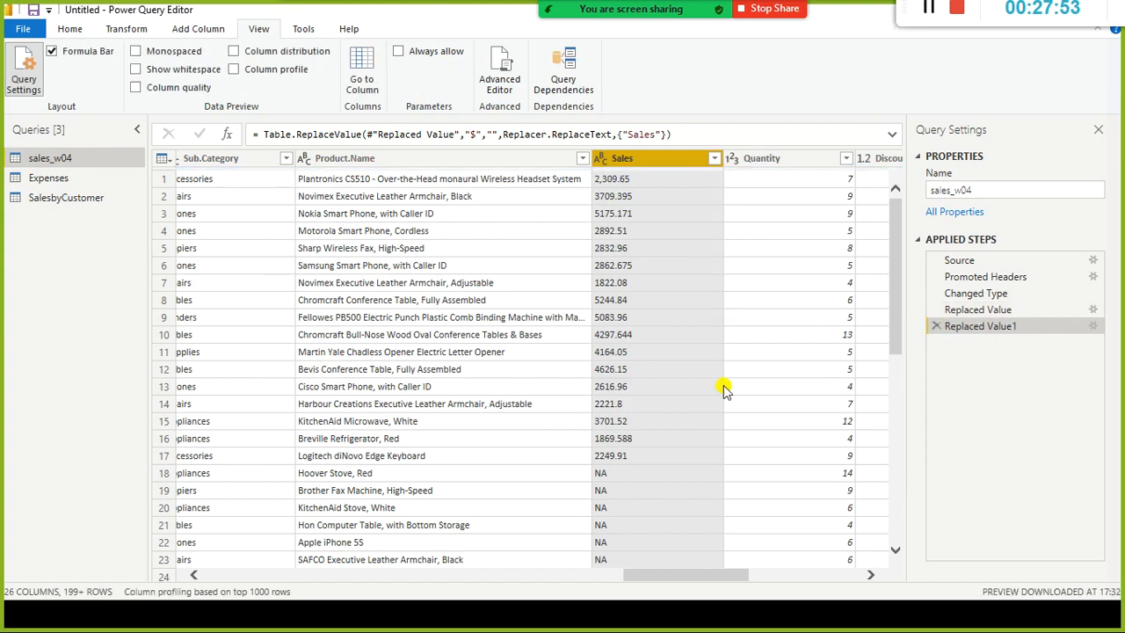
{"action": "left_click", "coordinate": [603, 161]}
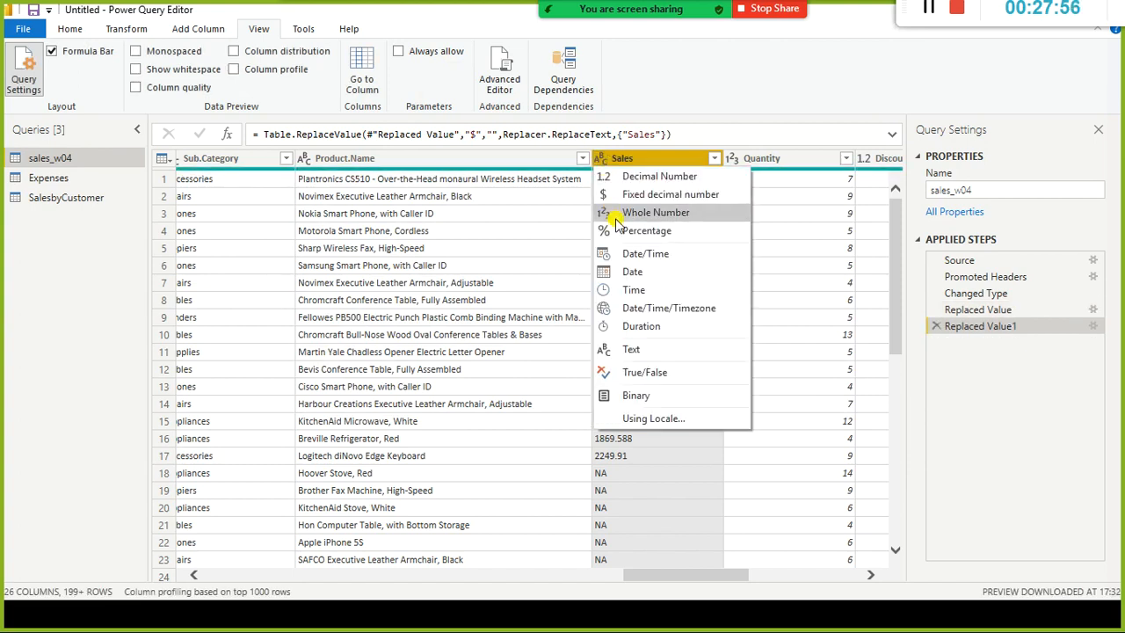
{"action": "left_click", "coordinate": [633, 176]}
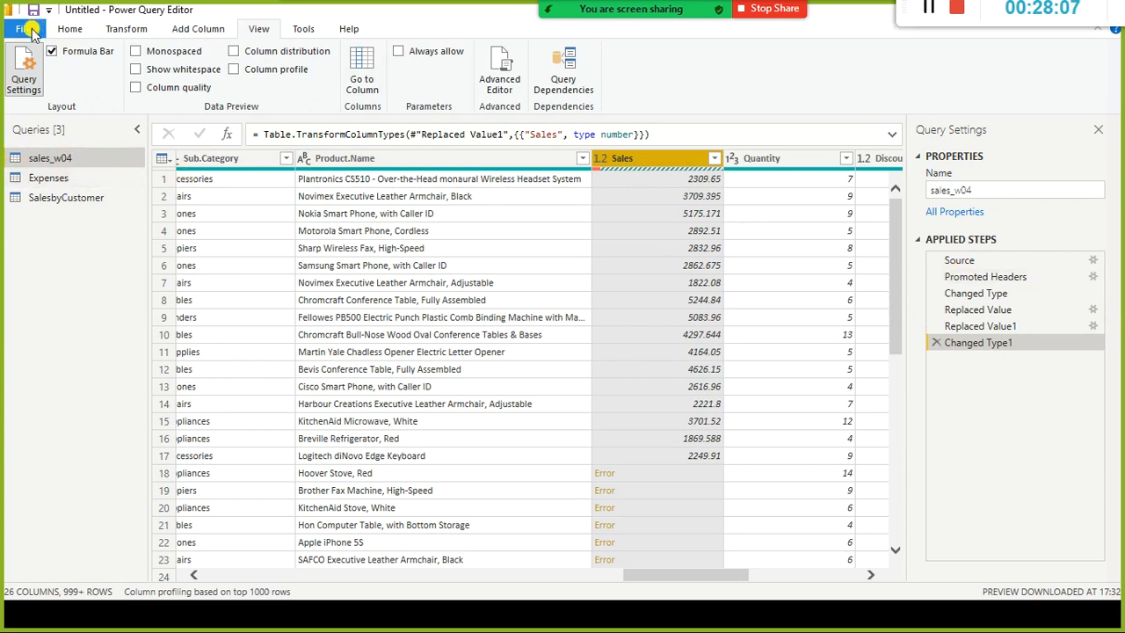
Hide the Query Settings pane and show it again.
{"action": "left_click", "coordinate": [35, 29]}
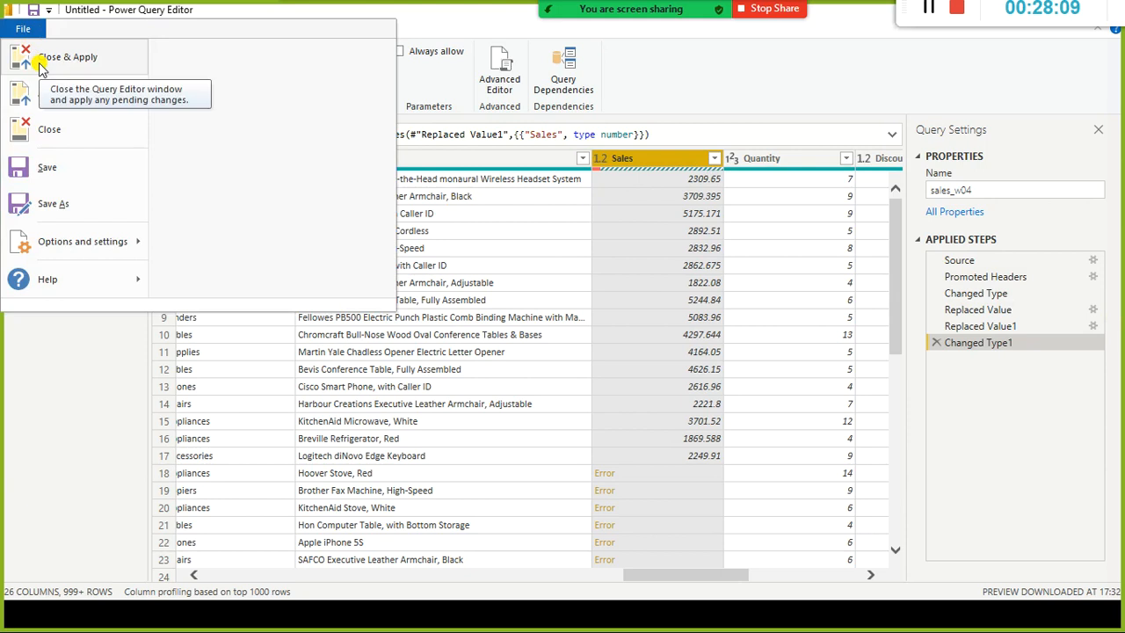
{"action": "left_click", "coordinate": [774, 81]}
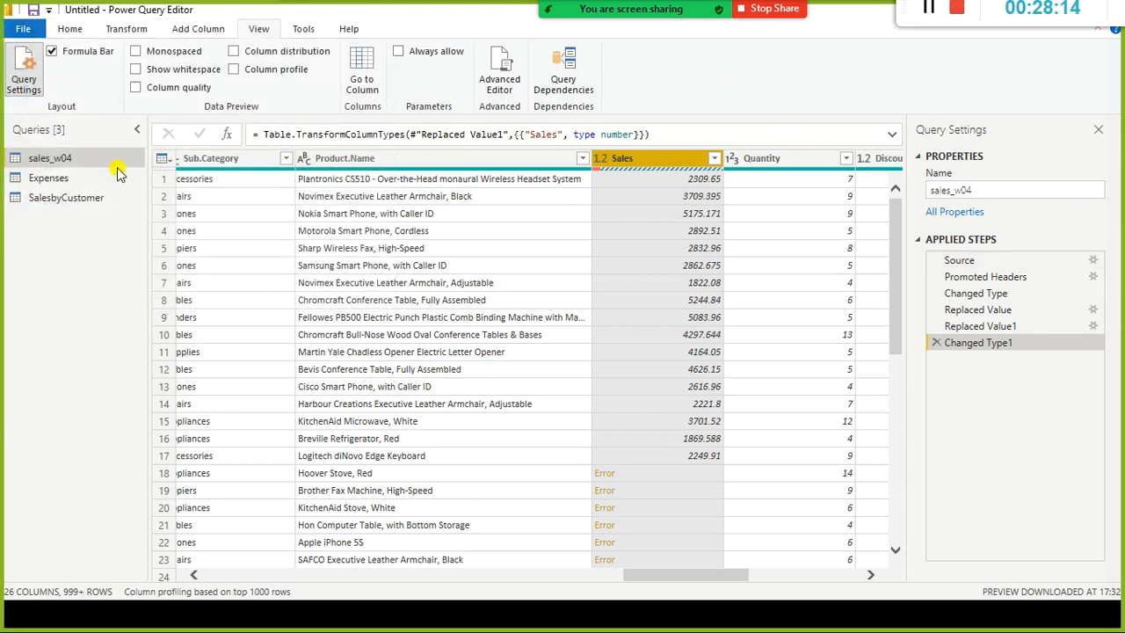
{"action": "left_click", "coordinate": [26, 84]}
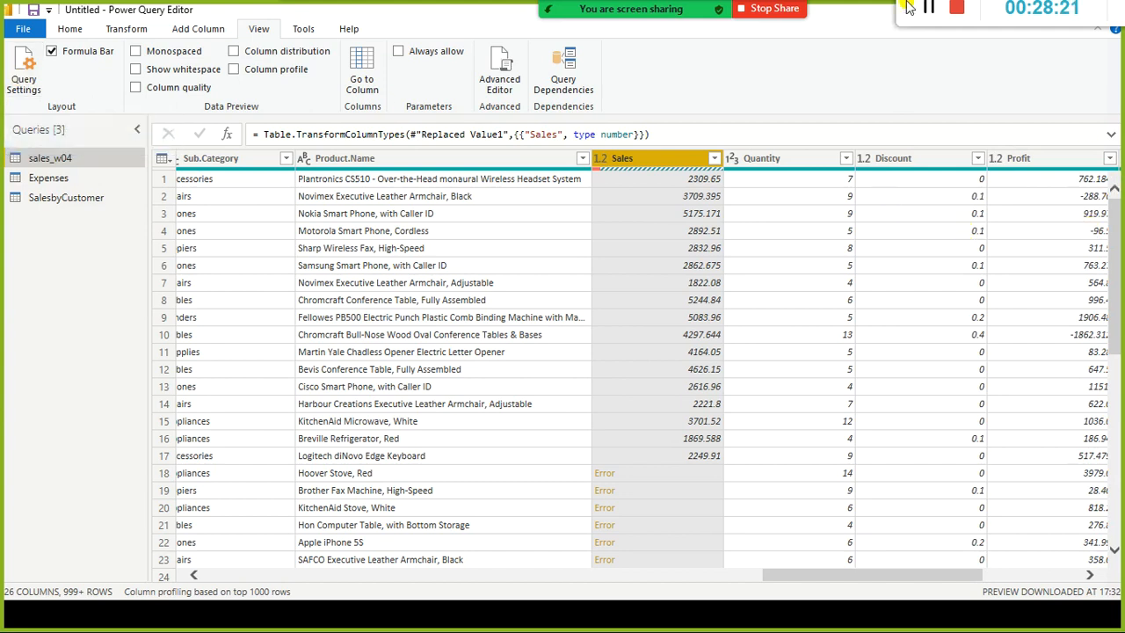
{"action": "left_click", "coordinate": [24, 74]}
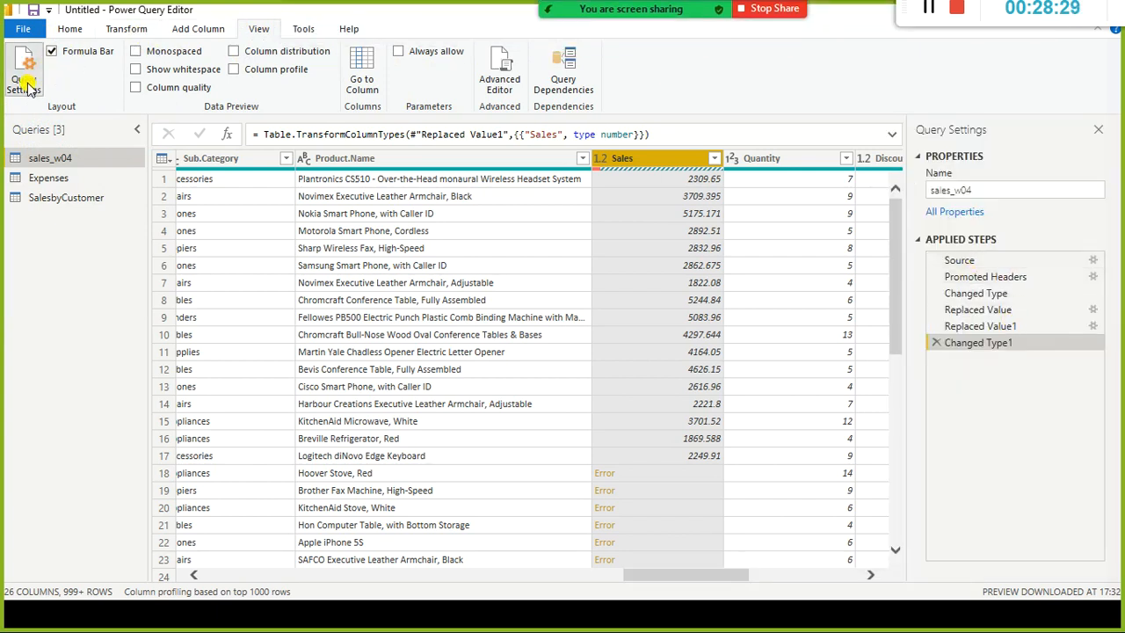
{"action": "left_click", "coordinate": [26, 85]}
{"action": "left_click", "coordinate": [26, 85]}
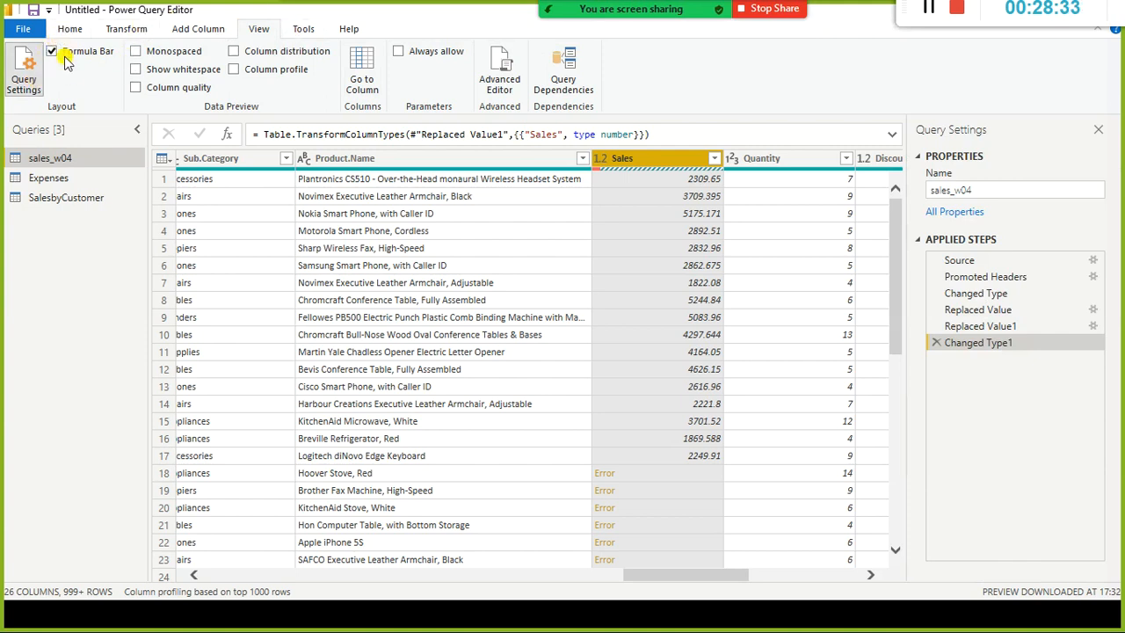
Close the query editor applying its changes, and request the load errors of sales_w04 before dismissing the load report.
{"action": "left_click", "coordinate": [25, 29]}
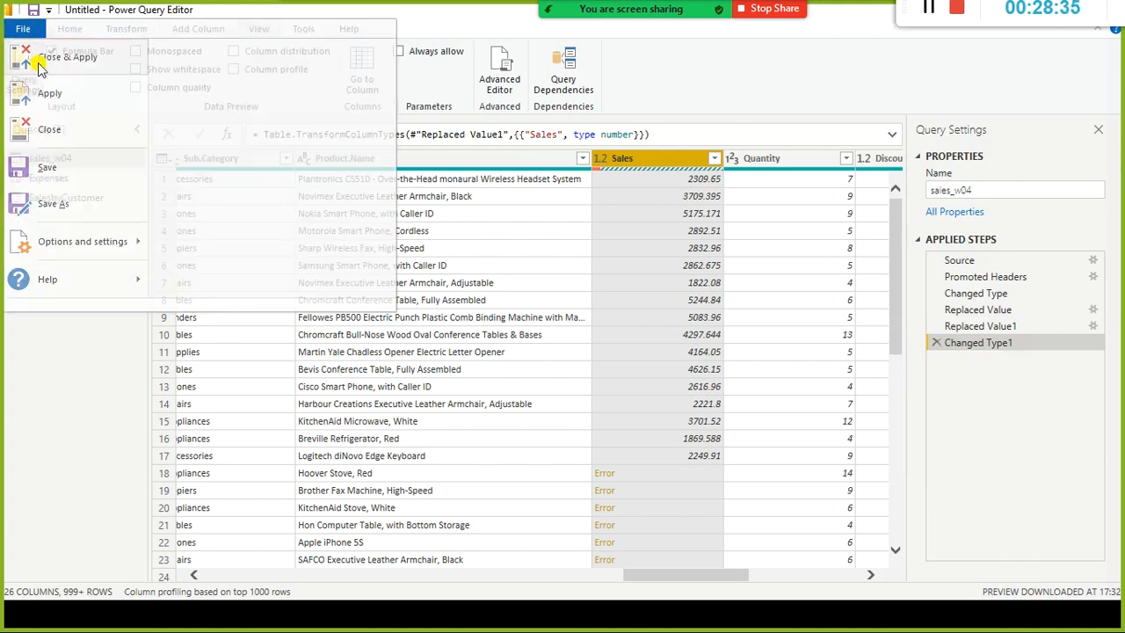
{"action": "left_click", "coordinate": [38, 67]}
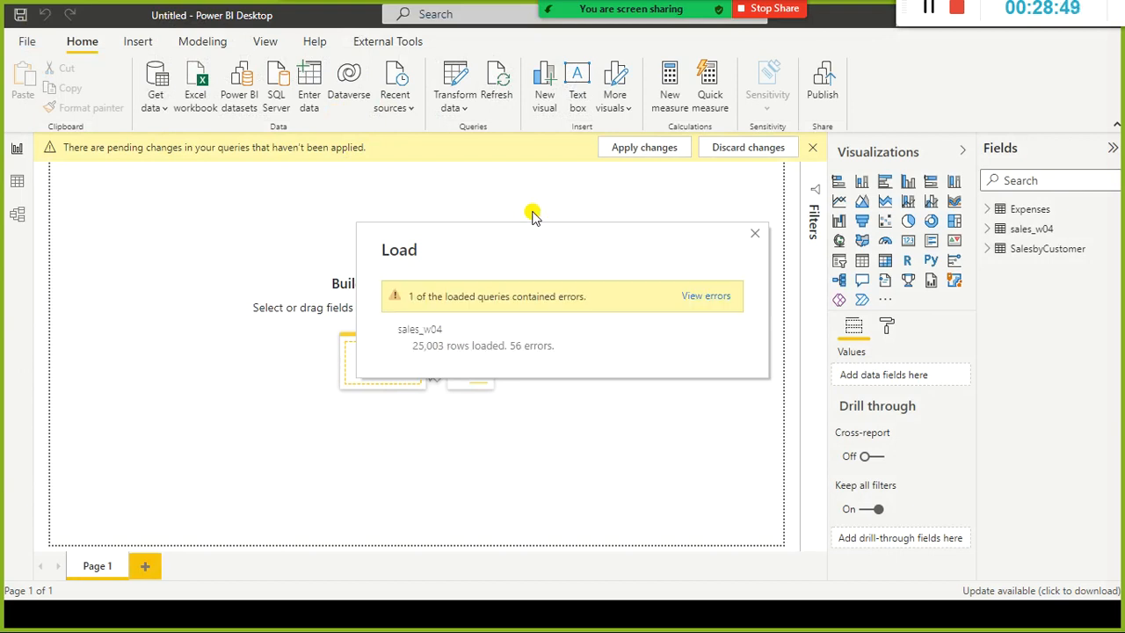
{"action": "left_click", "coordinate": [728, 299]}
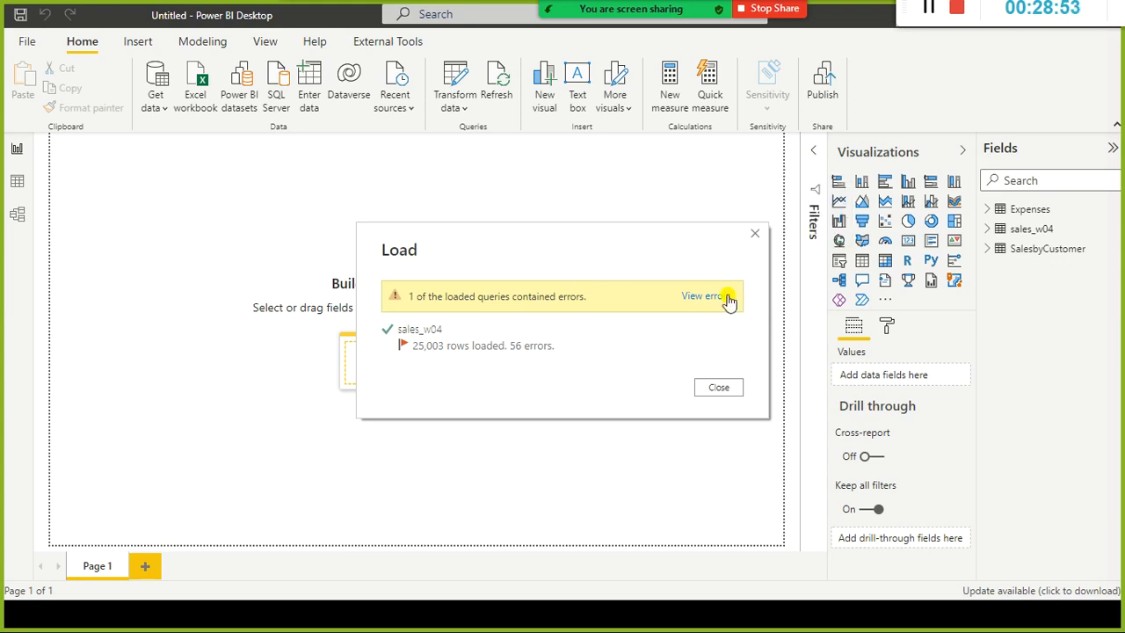
{"action": "left_click", "coordinate": [722, 296]}
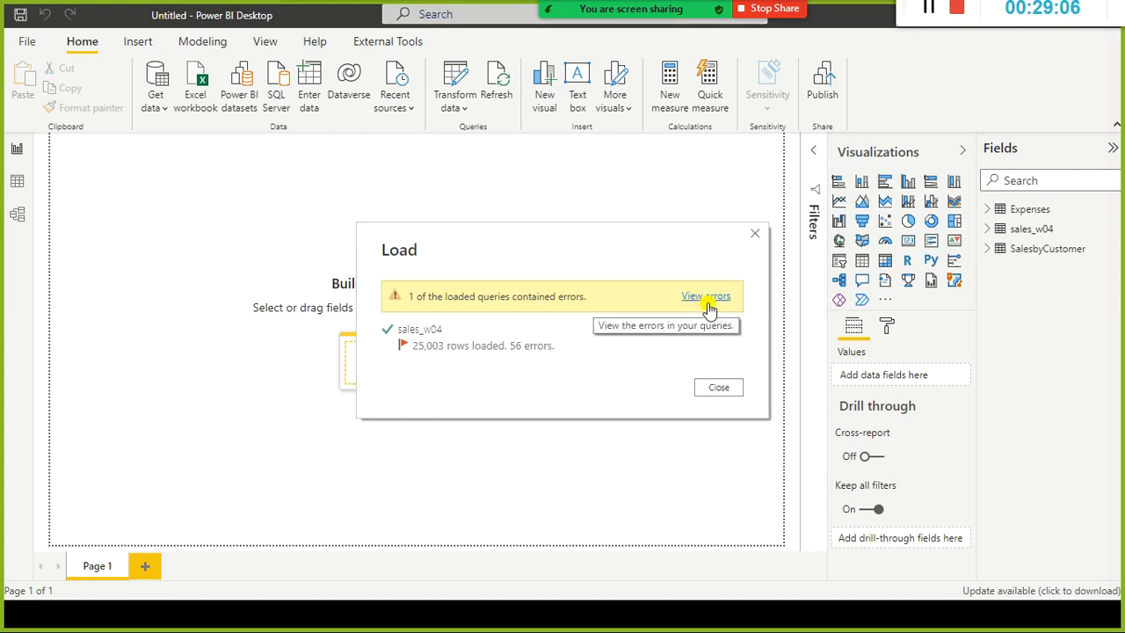
{"action": "left_click", "coordinate": [719, 389]}
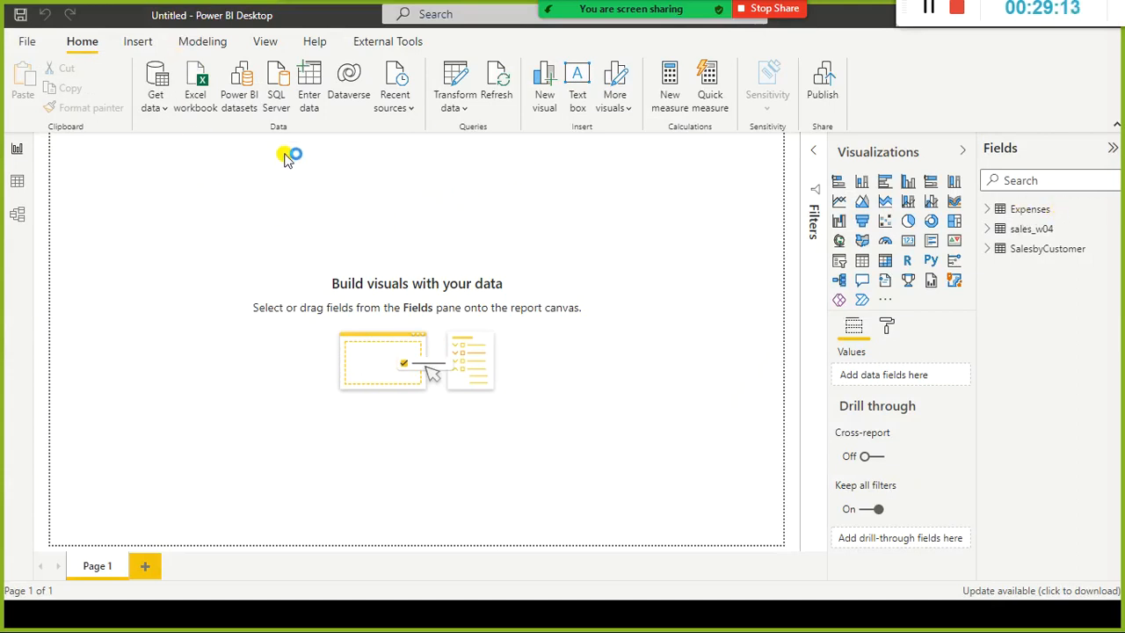
Apply the pending query changes to the report.
{"action": "left_click", "coordinate": [463, 111]}
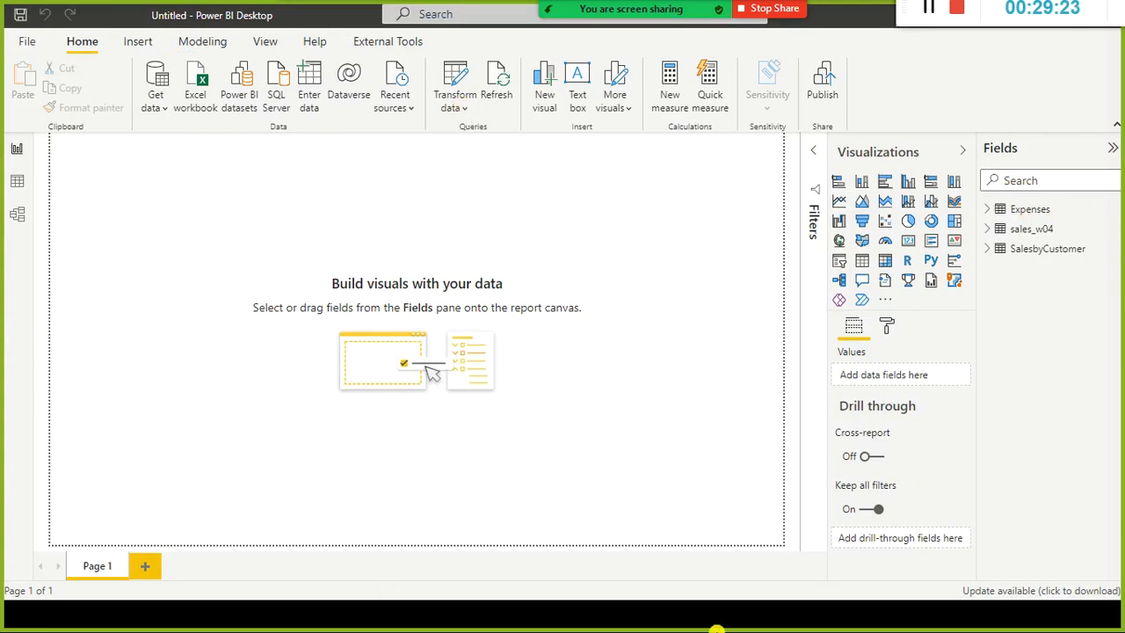
{"action": "left_click", "coordinate": [464, 115]}
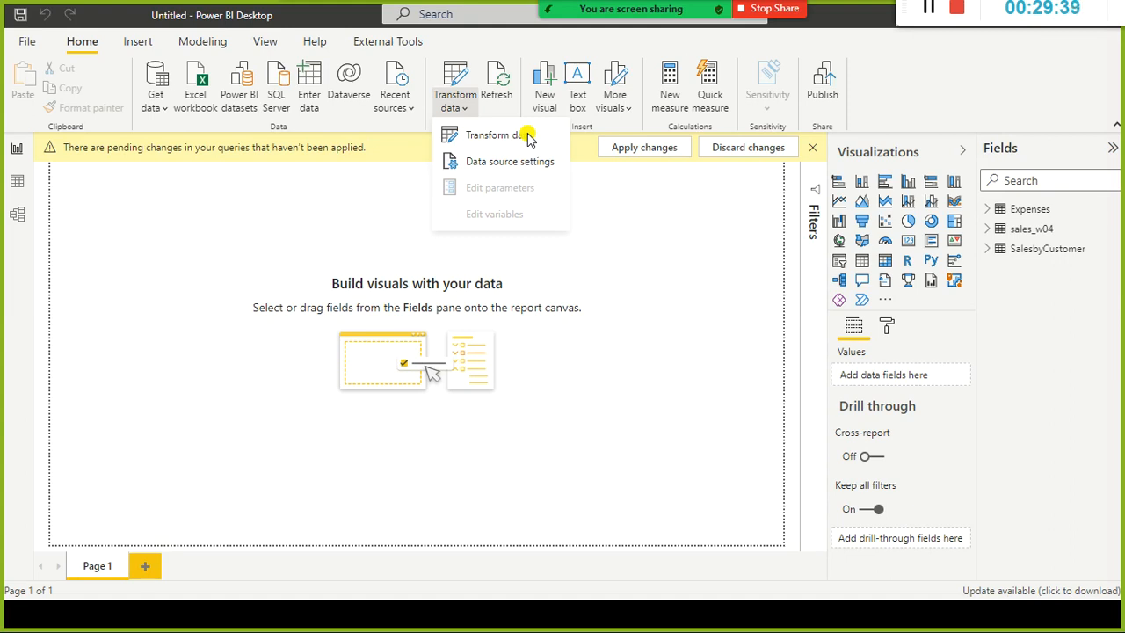
{"action": "left_click", "coordinate": [650, 151]}
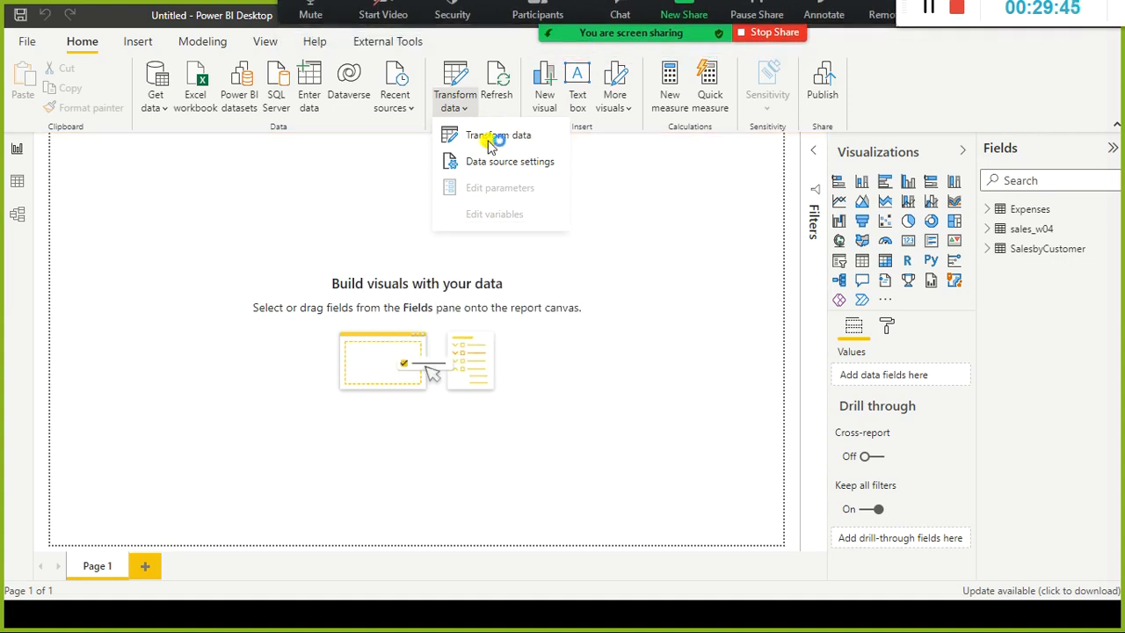
Return to the Power Query Editor window showing the Errors in sales_w04 query.
{"action": "left_click", "coordinate": [490, 141]}
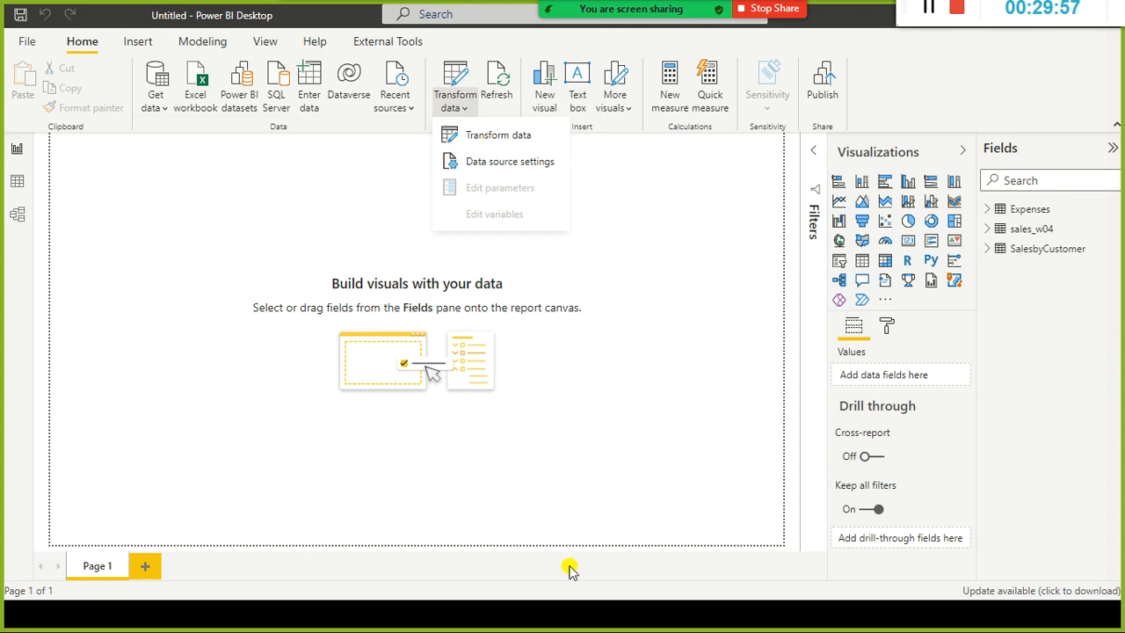
{"action": "key", "text": "super"}
{"action": "mouse_move", "coordinate": [721, 615]}
{"action": "left_click", "coordinate": [761, 568]}
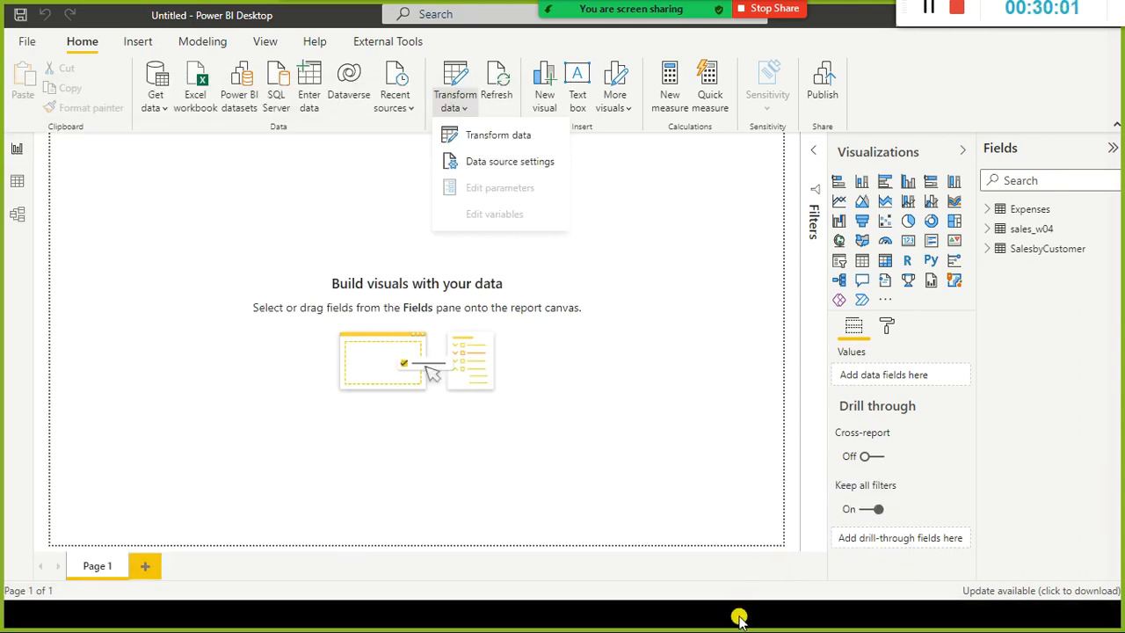
{"action": "key", "text": "super"}
{"action": "mouse_move", "coordinate": [725, 618]}
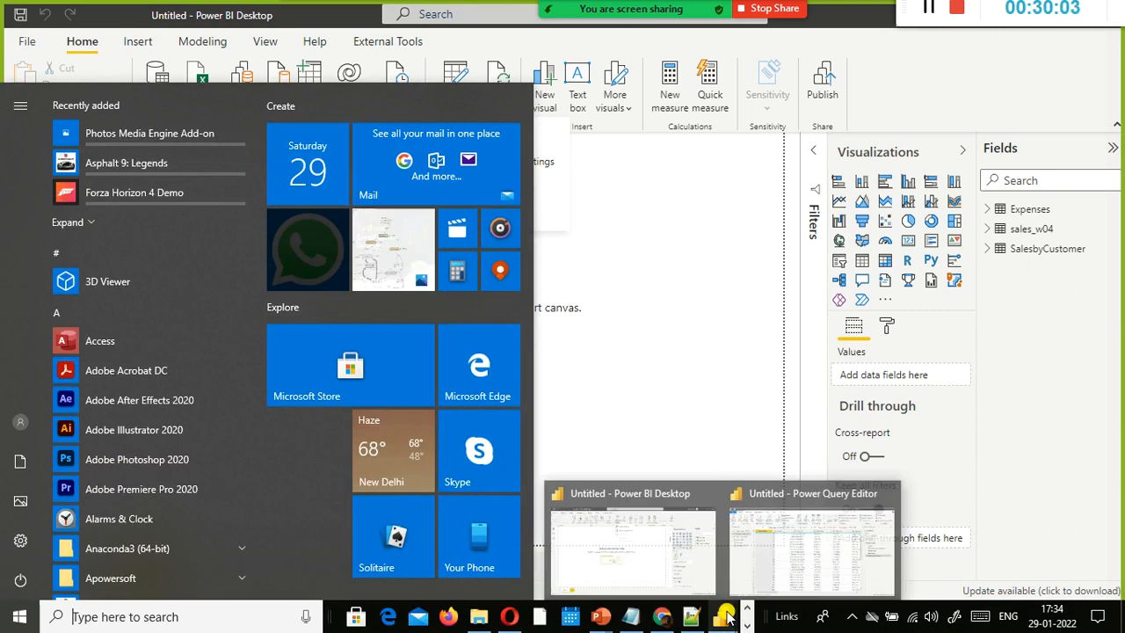
{"action": "left_click", "coordinate": [794, 550]}
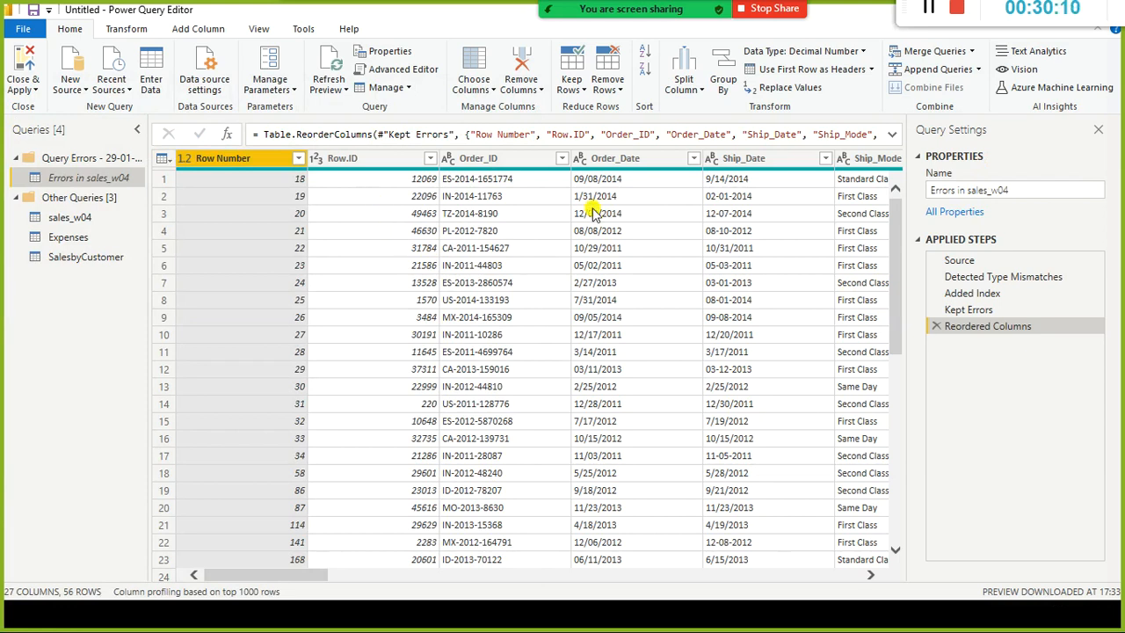
Turn on Column quality for the Errors in sales_w04 query and check its columns through to Sales and Return.
{"action": "left_click", "coordinate": [258, 29]}
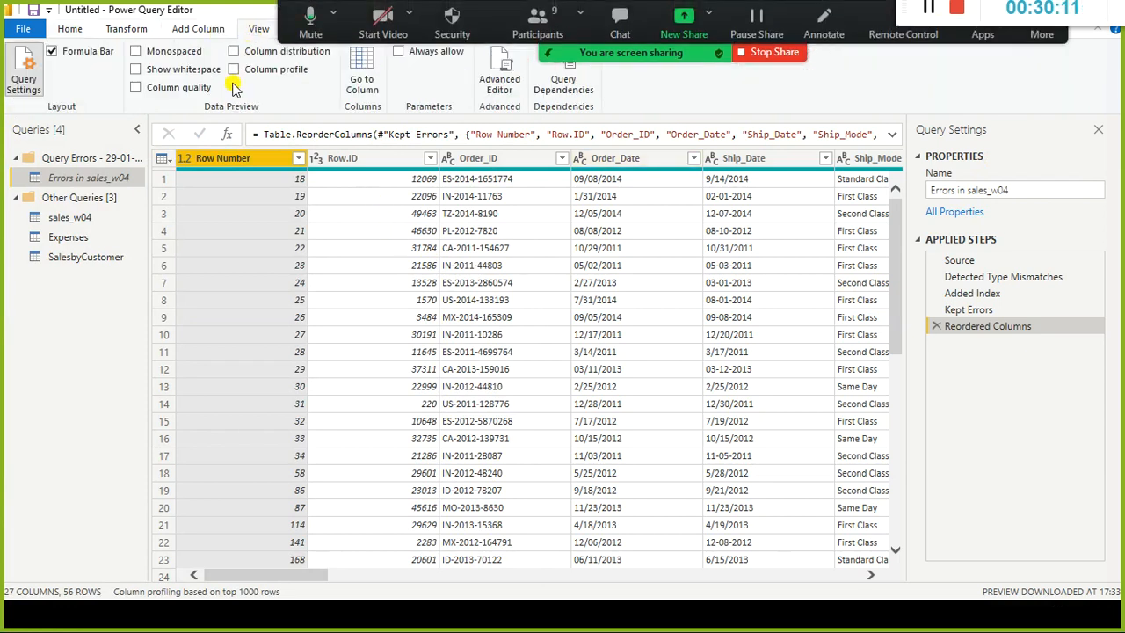
{"action": "left_click", "coordinate": [135, 88]}
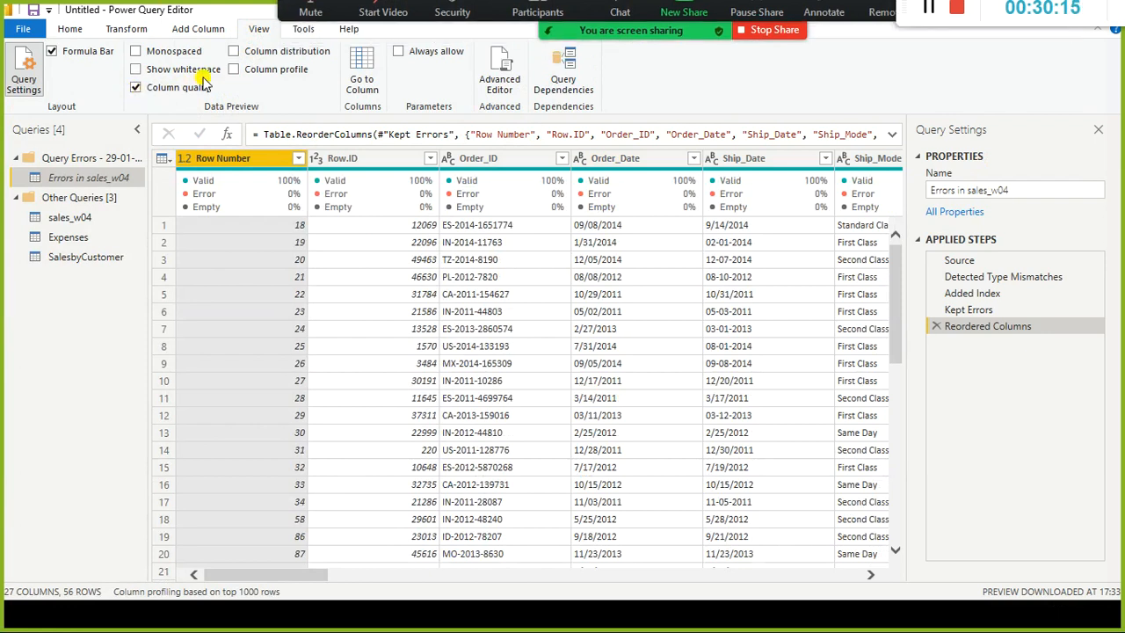
{"action": "left_click_drag", "start_coordinate": [284, 574], "coordinate": [445, 573]}
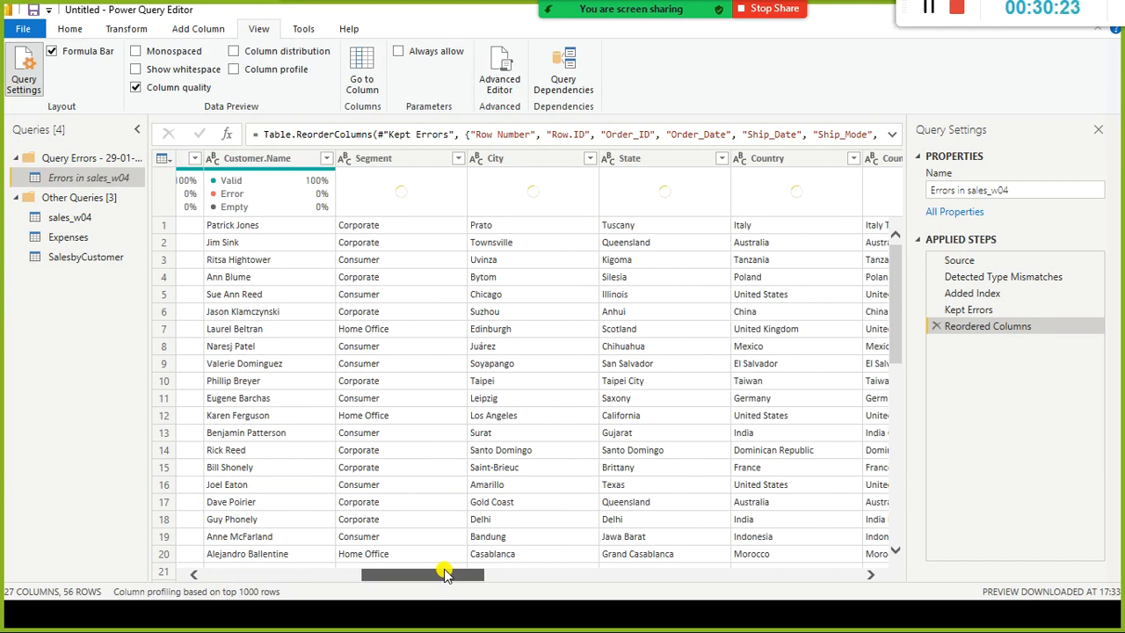
{"action": "left_click_drag", "start_coordinate": [449, 574], "coordinate": [824, 574]}
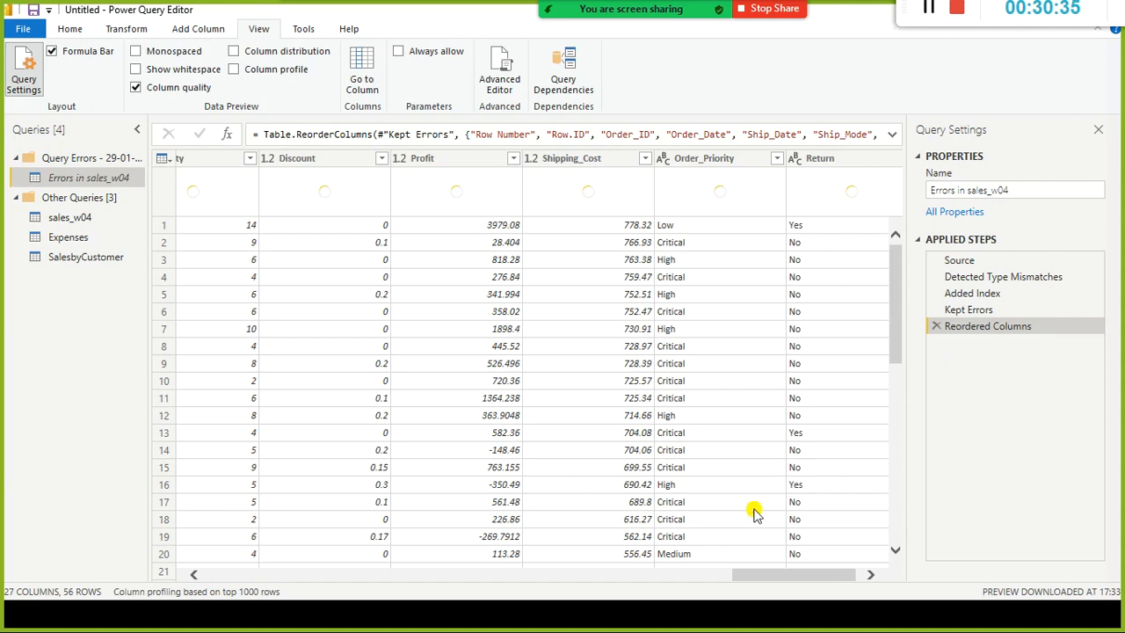
{"action": "left_click", "coordinate": [653, 576]}
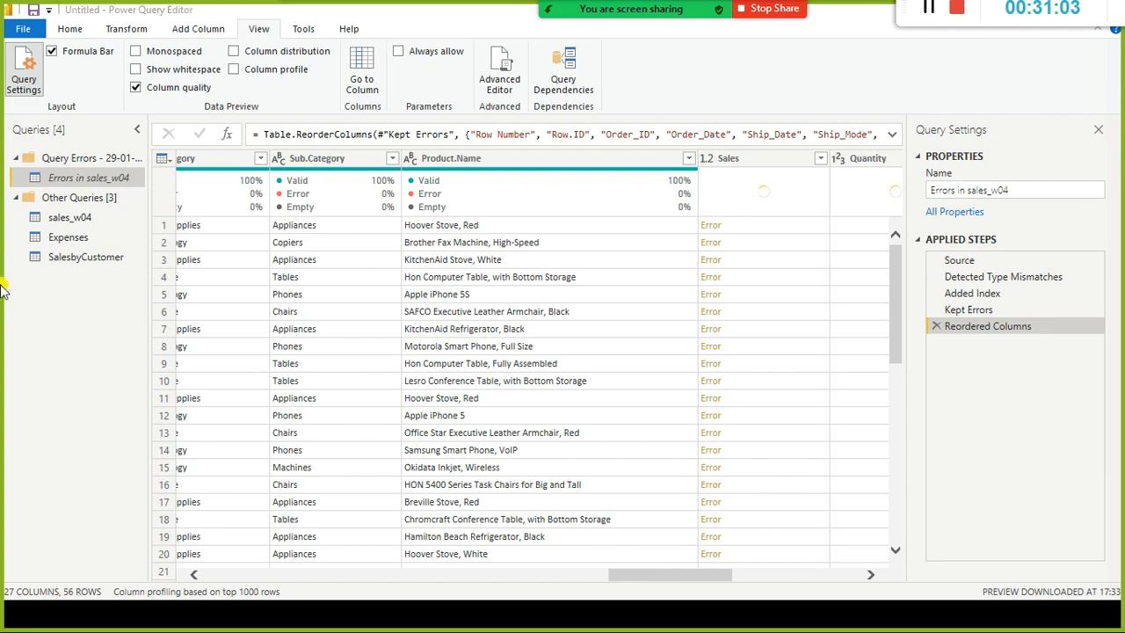
Replace the errors in the Sales column of the Errors in sales_w04 query with 0, and check the column's filter values.
{"action": "right_click", "coordinate": [744, 159]}
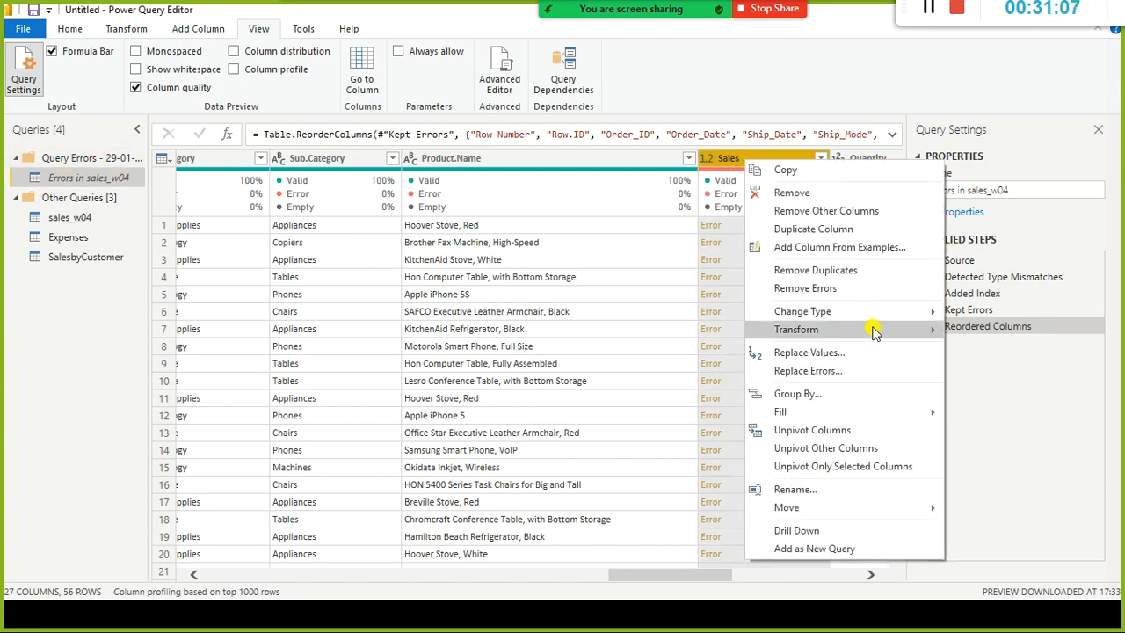
{"action": "left_click", "coordinate": [835, 369]}
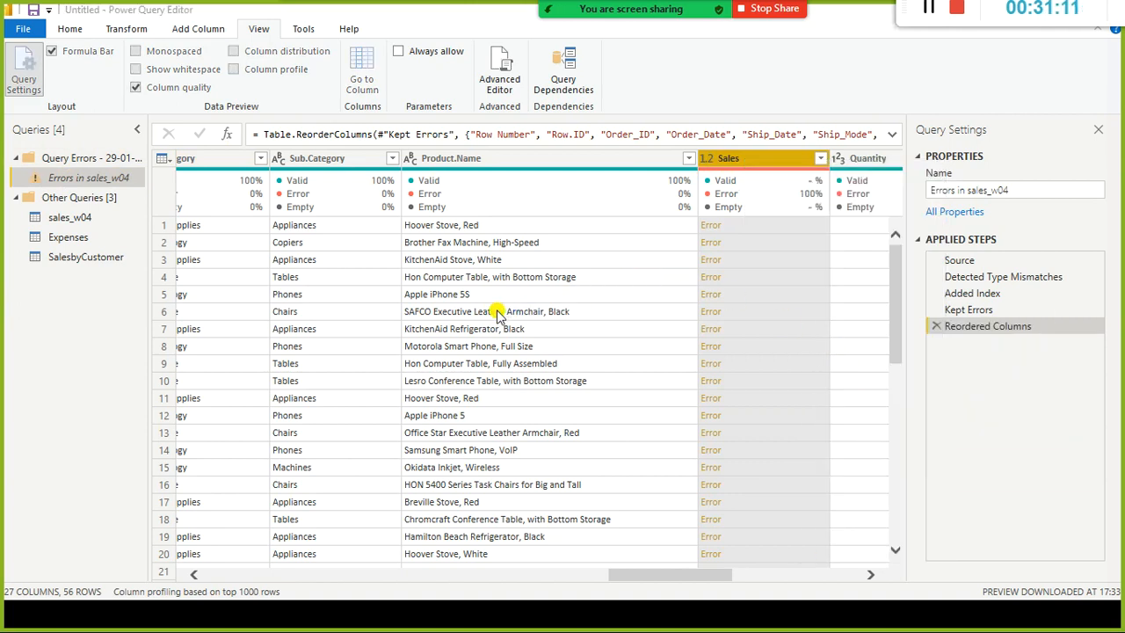
{"action": "left_click", "coordinate": [400, 303]}
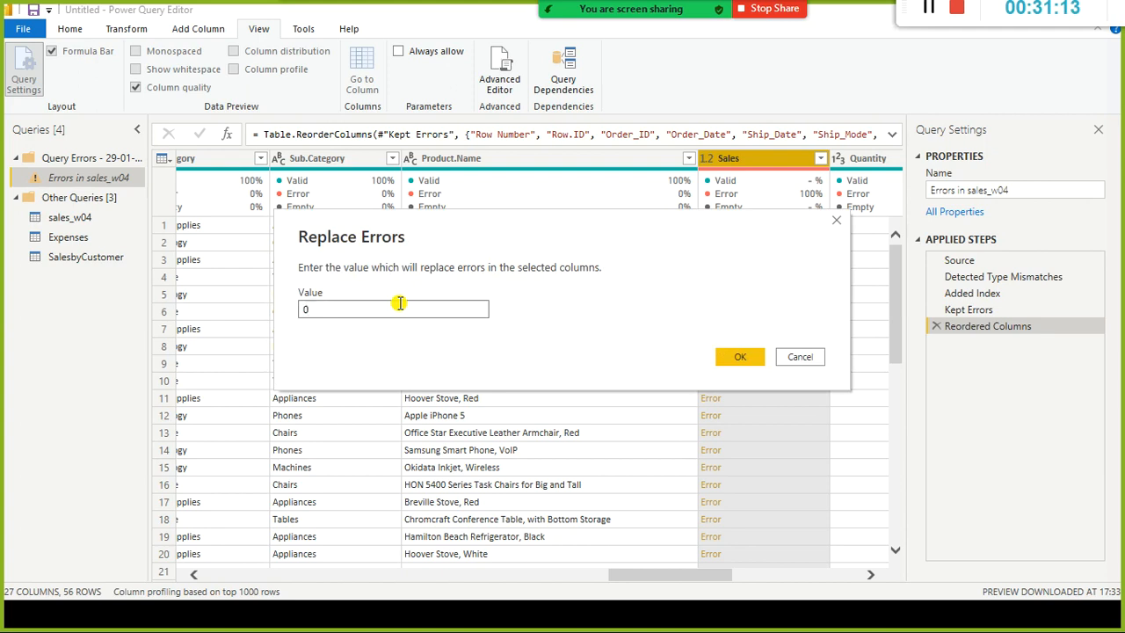
{"action": "left_click", "coordinate": [738, 357]}
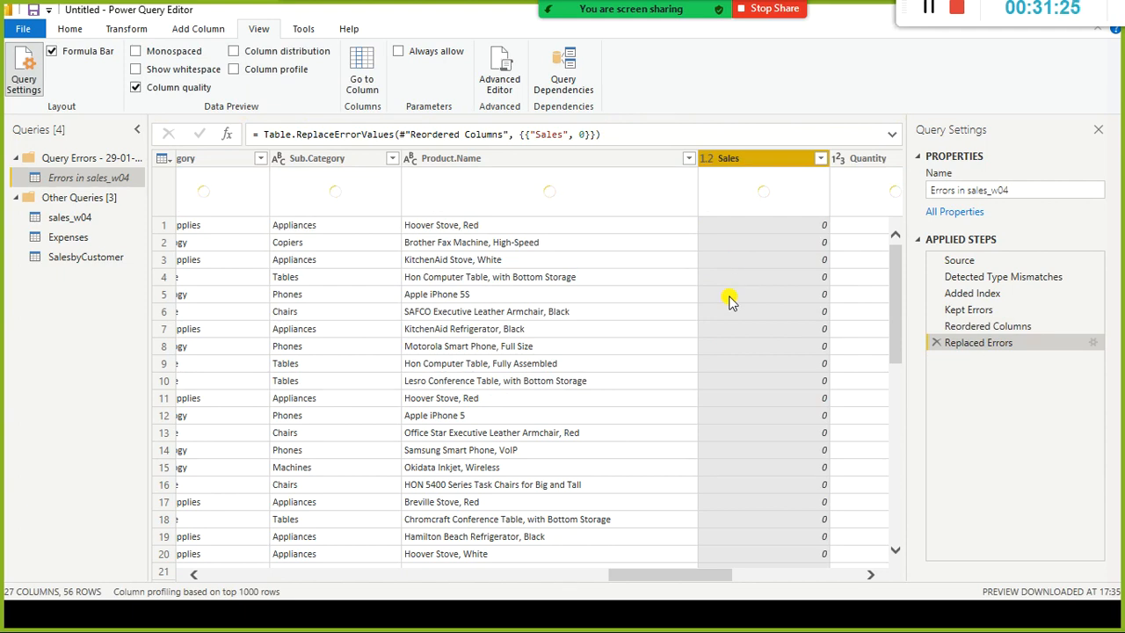
{"action": "left_click", "coordinate": [821, 159]}
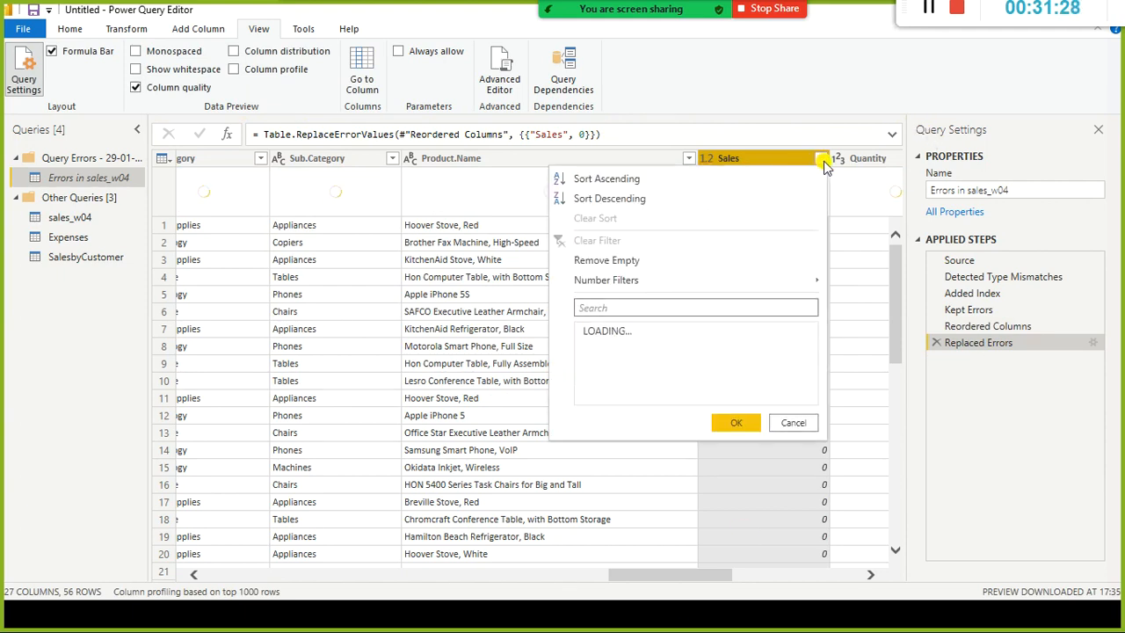
{"action": "left_click", "coordinate": [791, 423]}
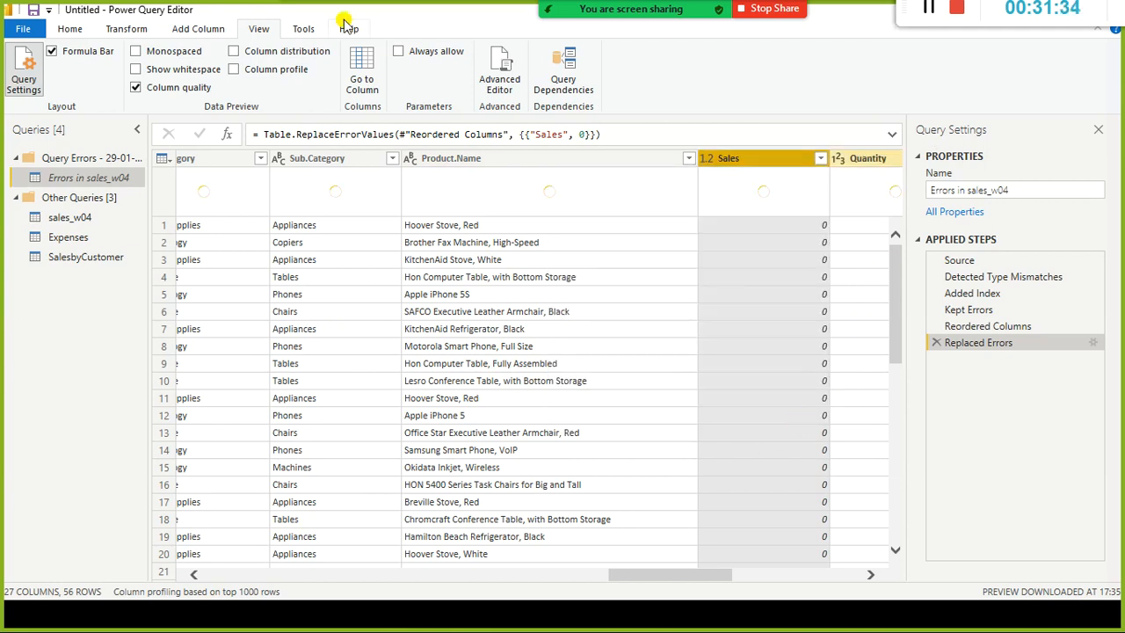
Delete the Replaced Value1 applied step, which strips "$" from Sales, from the sales_w04 query.
{"action": "left_click", "coordinate": [86, 218]}
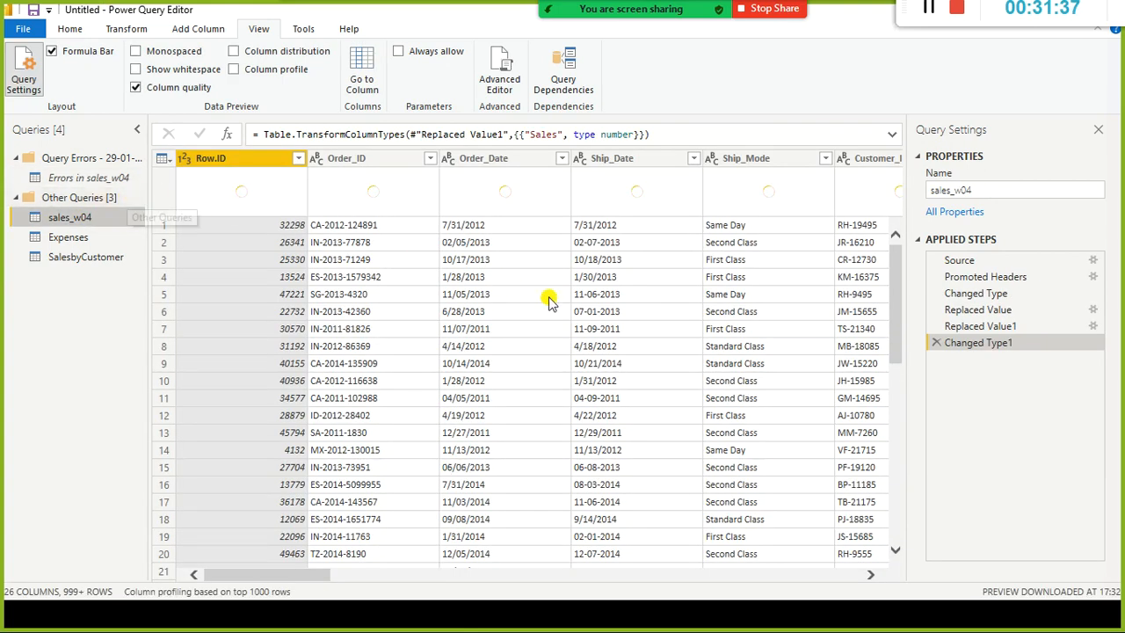
{"action": "left_click", "coordinate": [490, 574]}
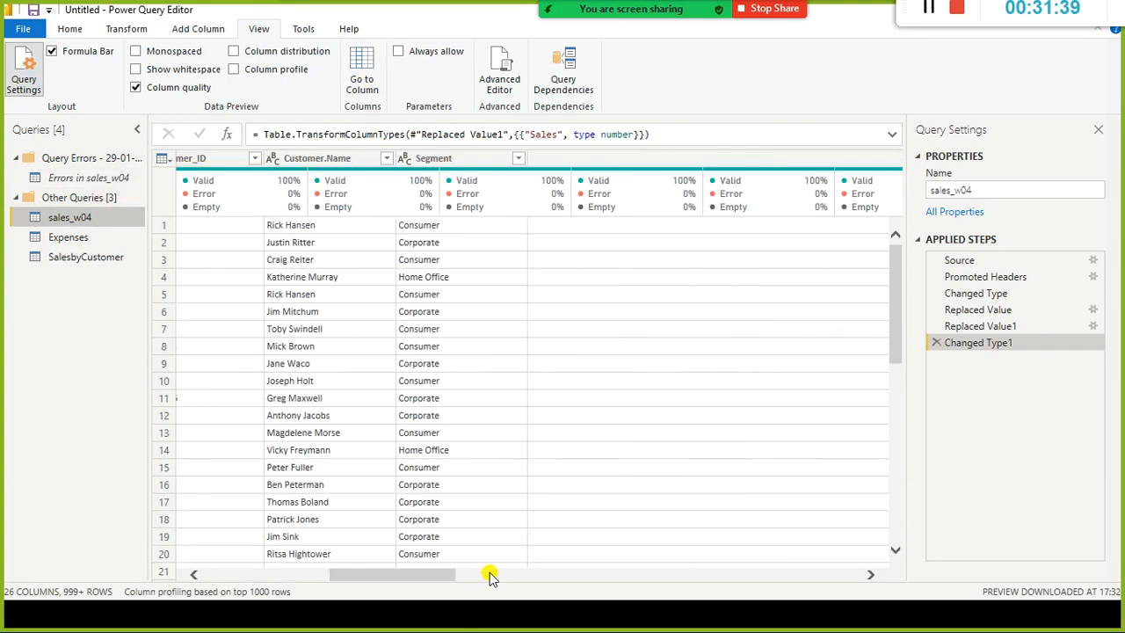
{"action": "left_click", "coordinate": [501, 573]}
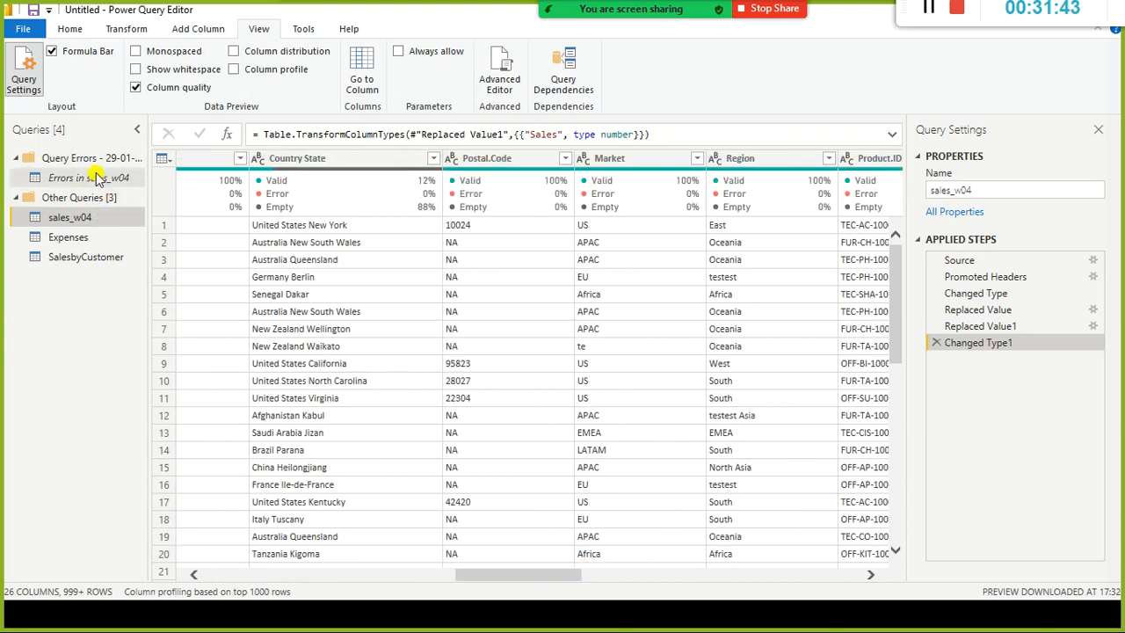
{"action": "left_click_drag", "start_coordinate": [559, 574], "coordinate": [673, 575]}
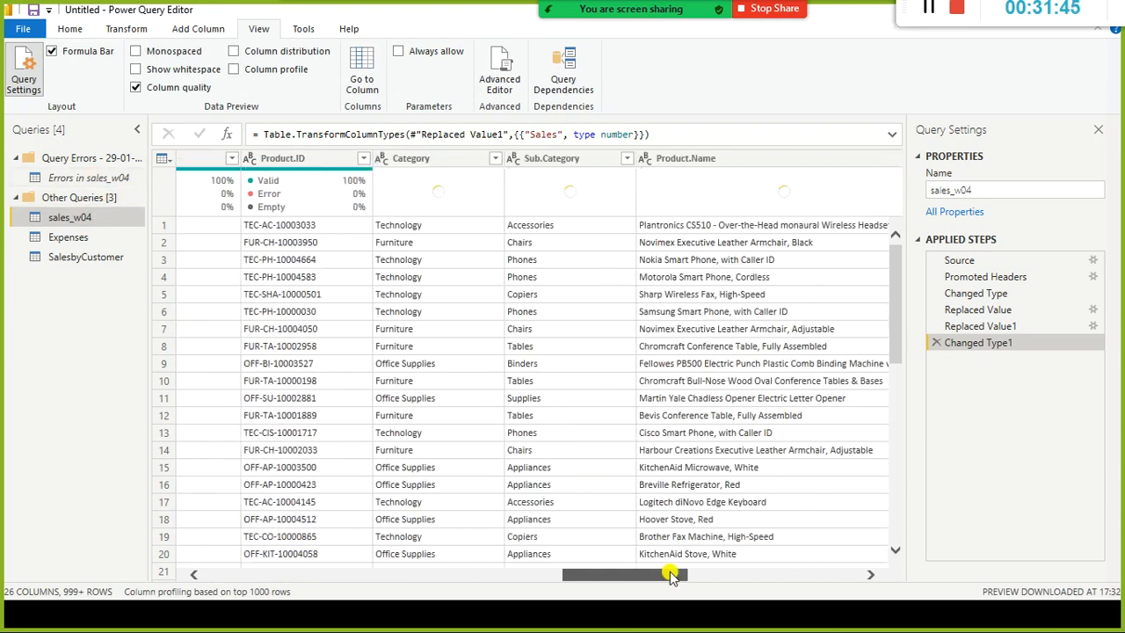
{"action": "left_click_drag", "start_coordinate": [670, 574], "coordinate": [742, 559]}
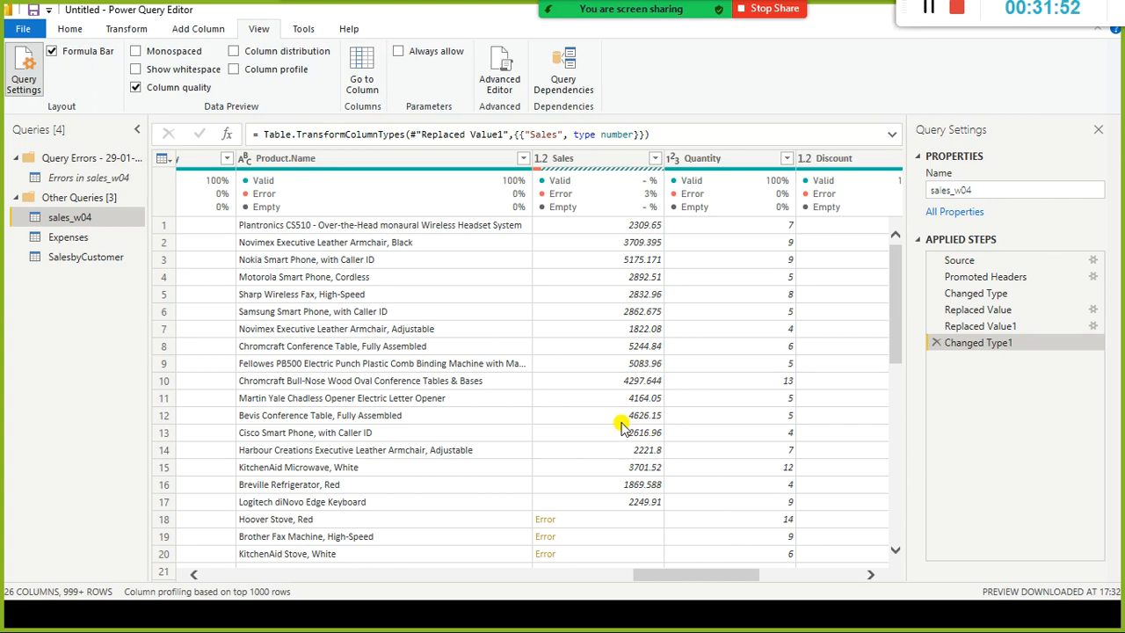
{"action": "left_click", "coordinate": [977, 326]}
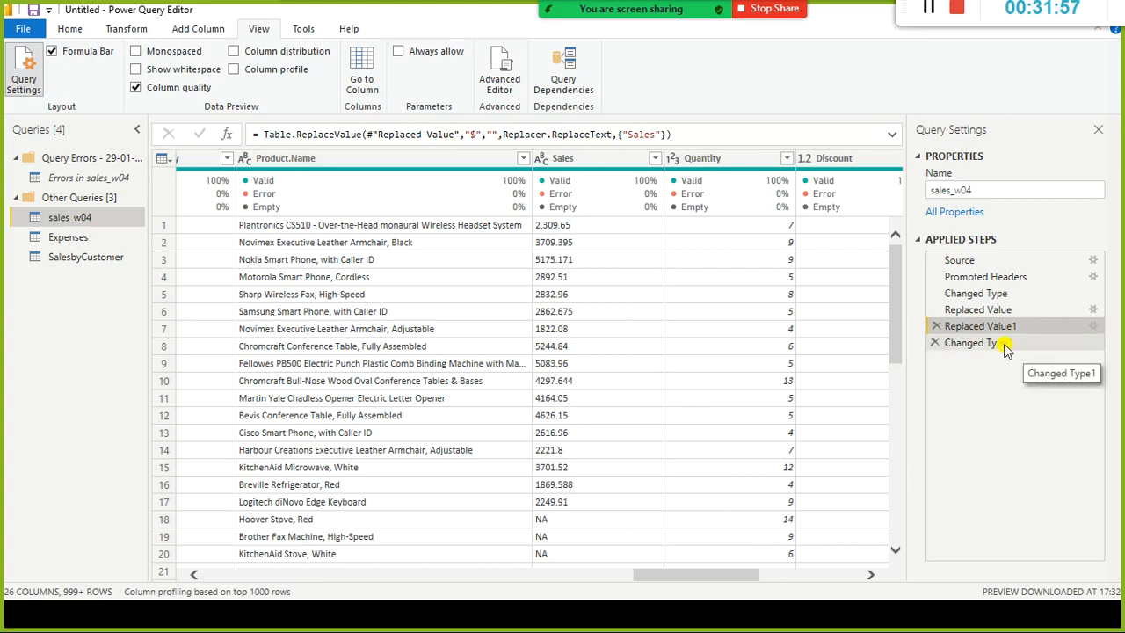
{"action": "left_click", "coordinate": [937, 326]}
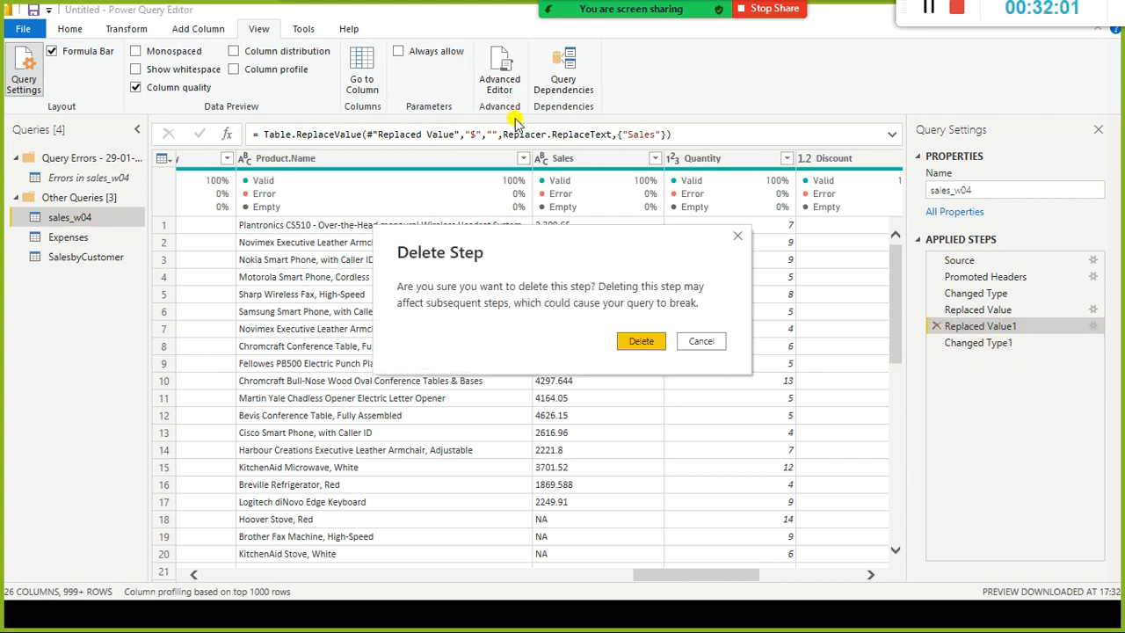
{"action": "left_click", "coordinate": [640, 341]}
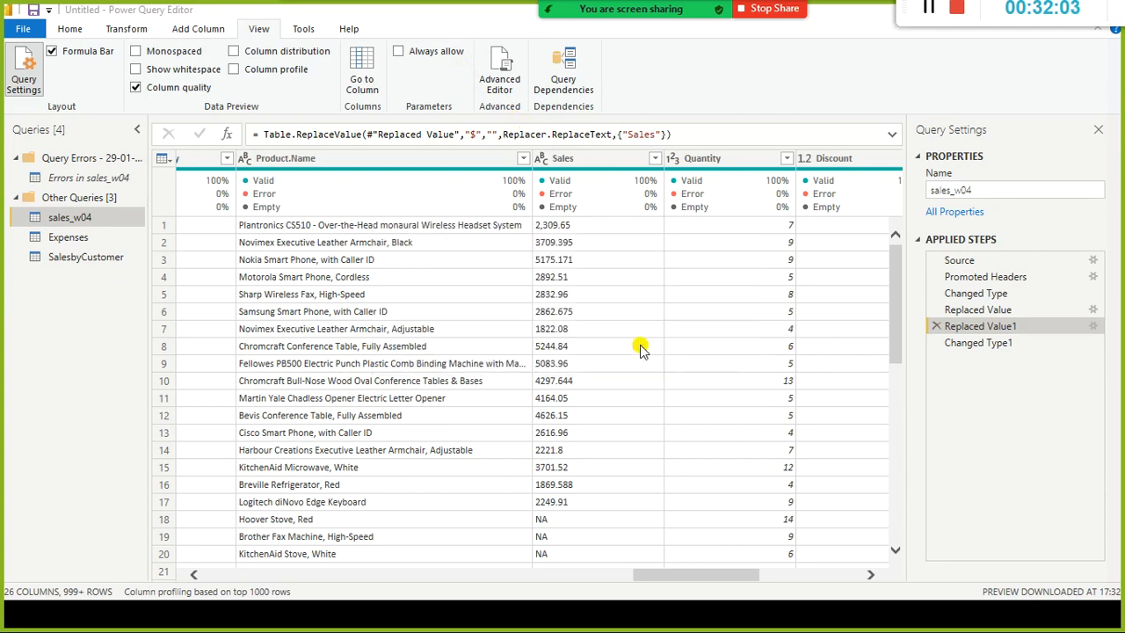
Replace the errors in the Sales column of sales_w04 with 0, following the Changed Type1 step.
{"action": "left_click", "coordinate": [991, 345]}
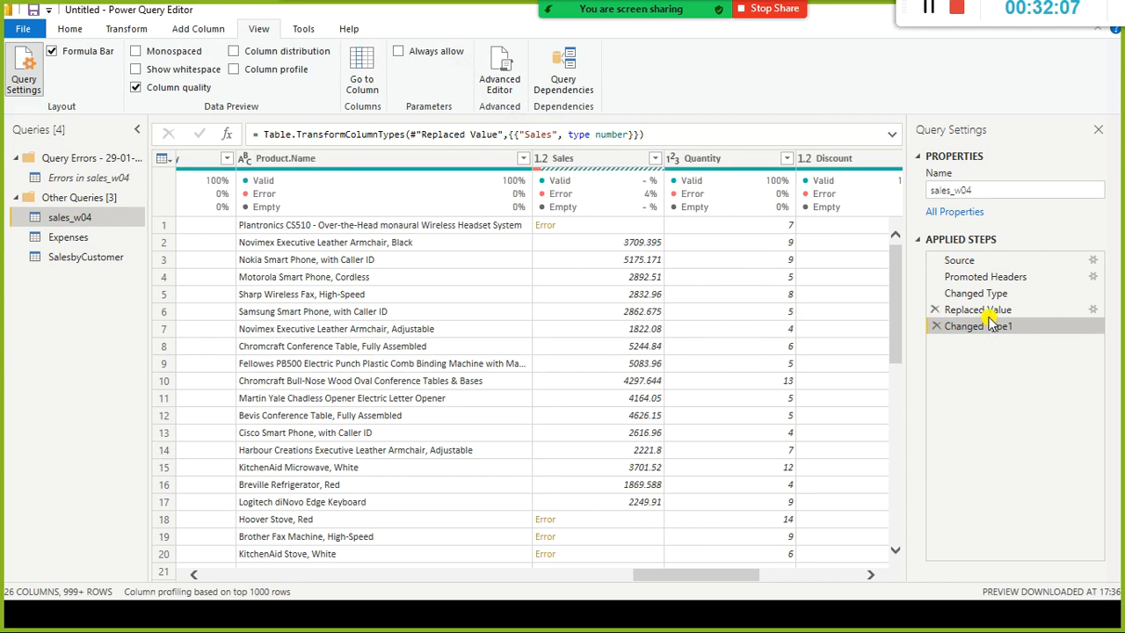
{"action": "left_click", "coordinate": [989, 313]}
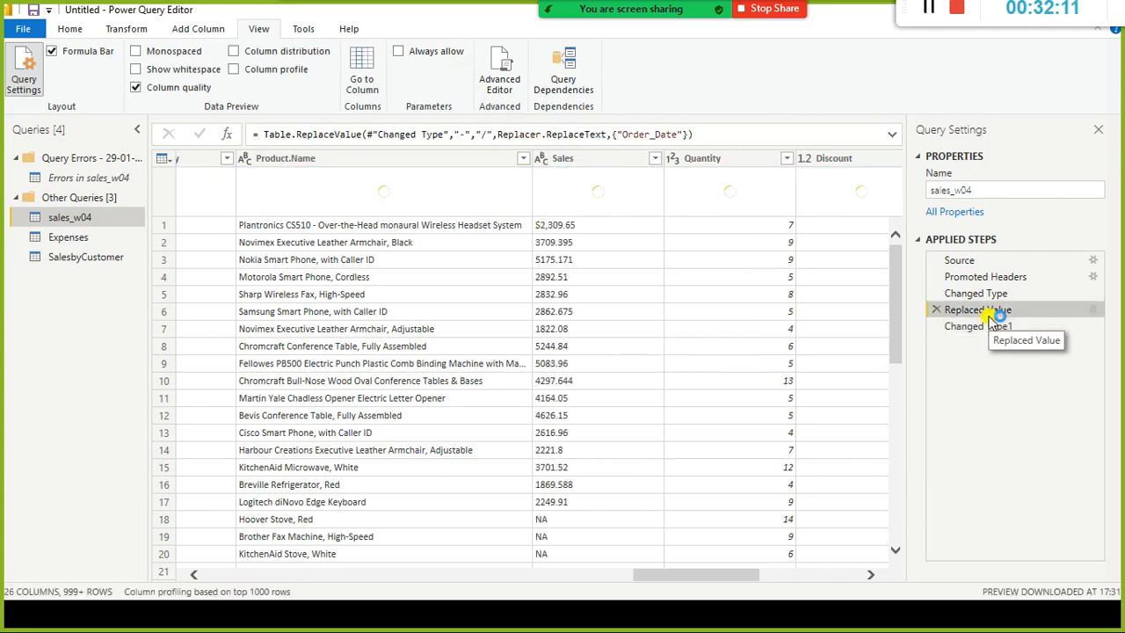
{"action": "left_click", "coordinate": [957, 329]}
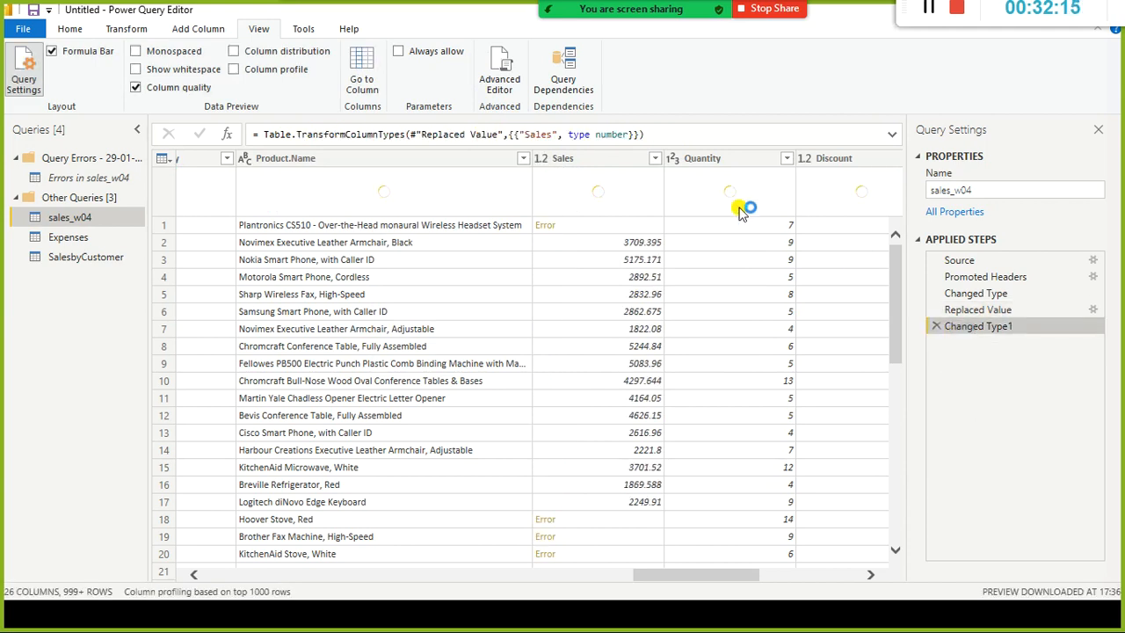
{"action": "right_click", "coordinate": [578, 158]}
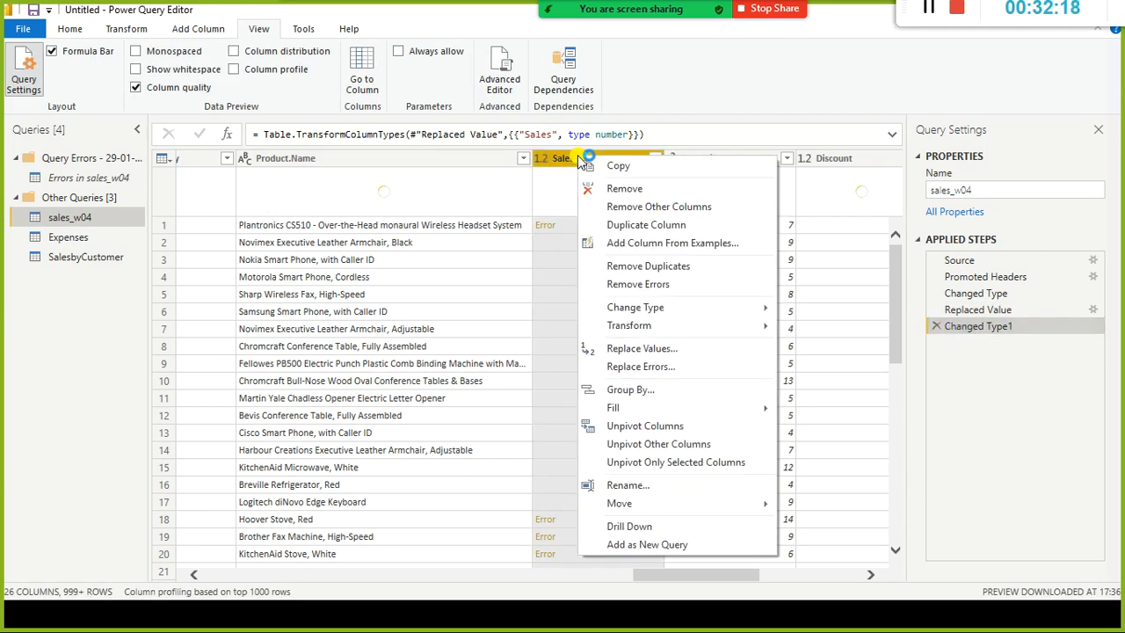
{"action": "left_click", "coordinate": [677, 369]}
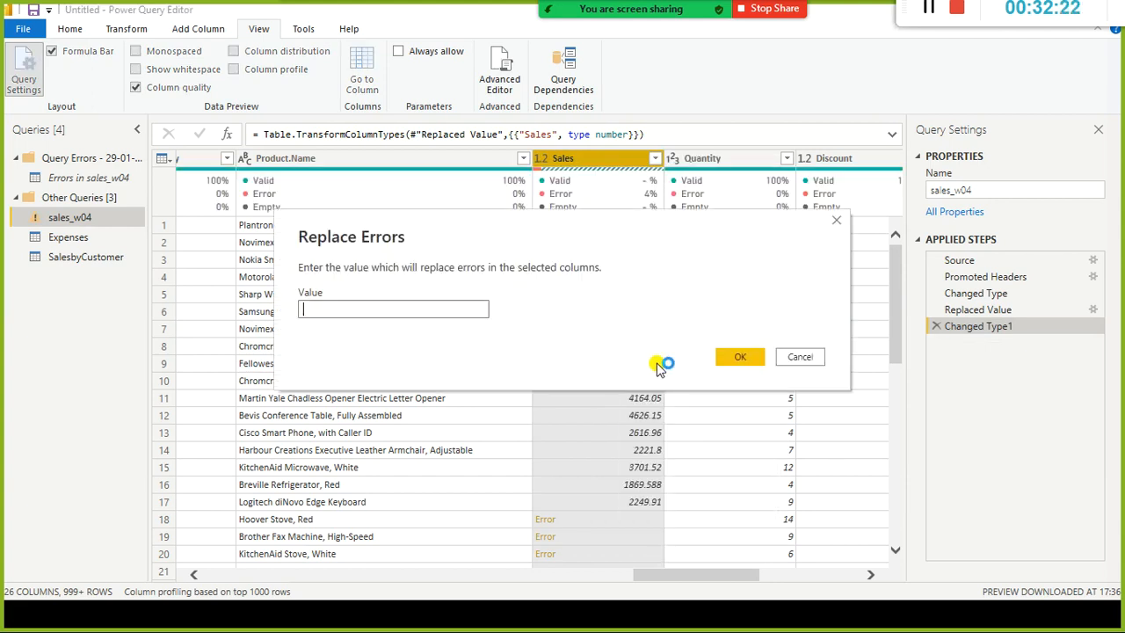
{"action": "type", "text": "0"}
{"action": "left_click", "coordinate": [738, 357]}
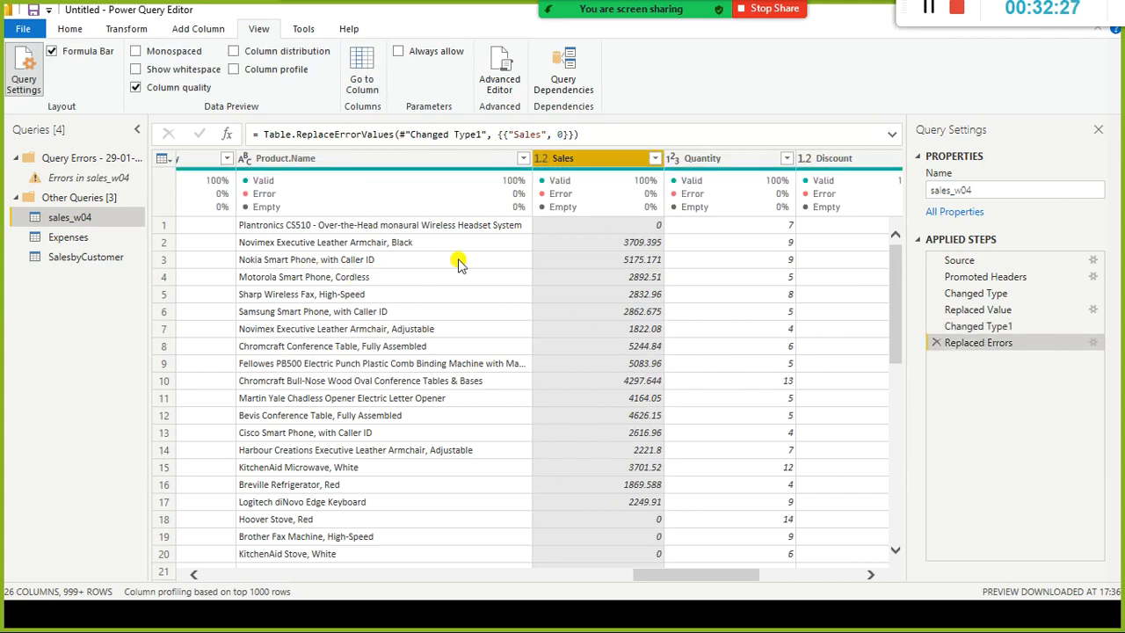
Check the Kept Errors step of the Errors in sales_w04 query for remaining rows, and return to sales_w04.
{"action": "left_click", "coordinate": [88, 177]}
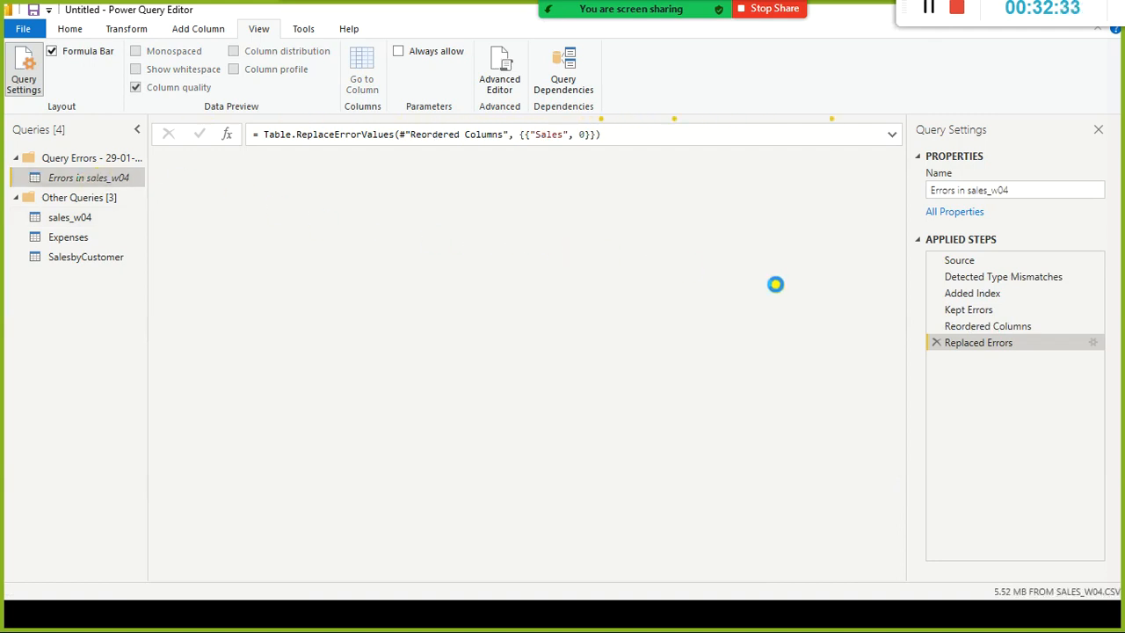
{"action": "left_click", "coordinate": [972, 317]}
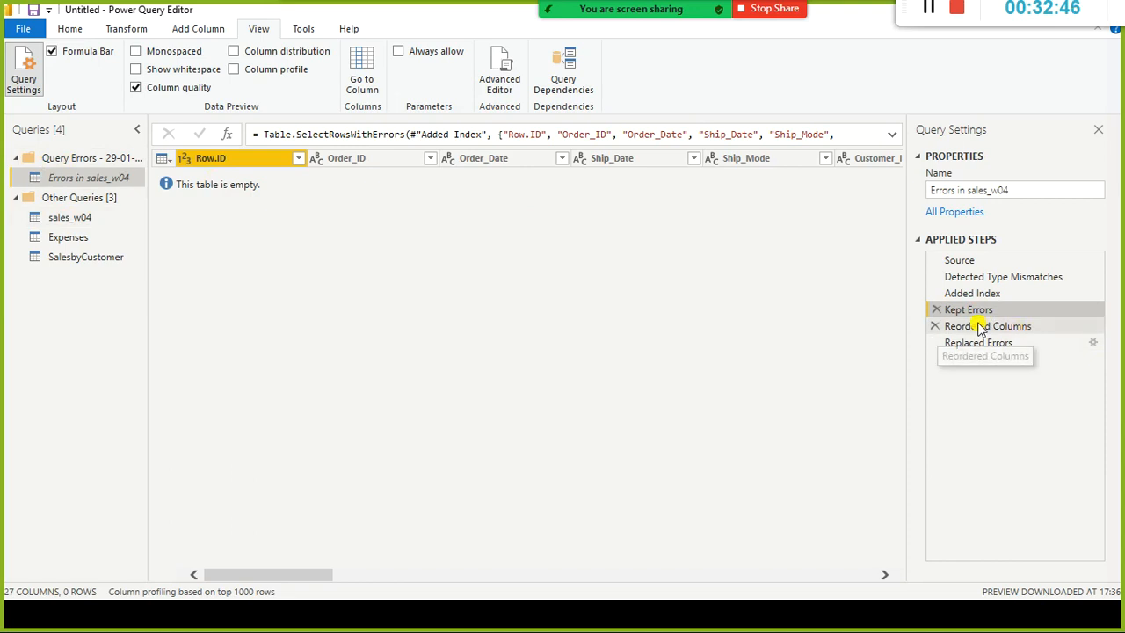
{"action": "left_click", "coordinate": [76, 219]}
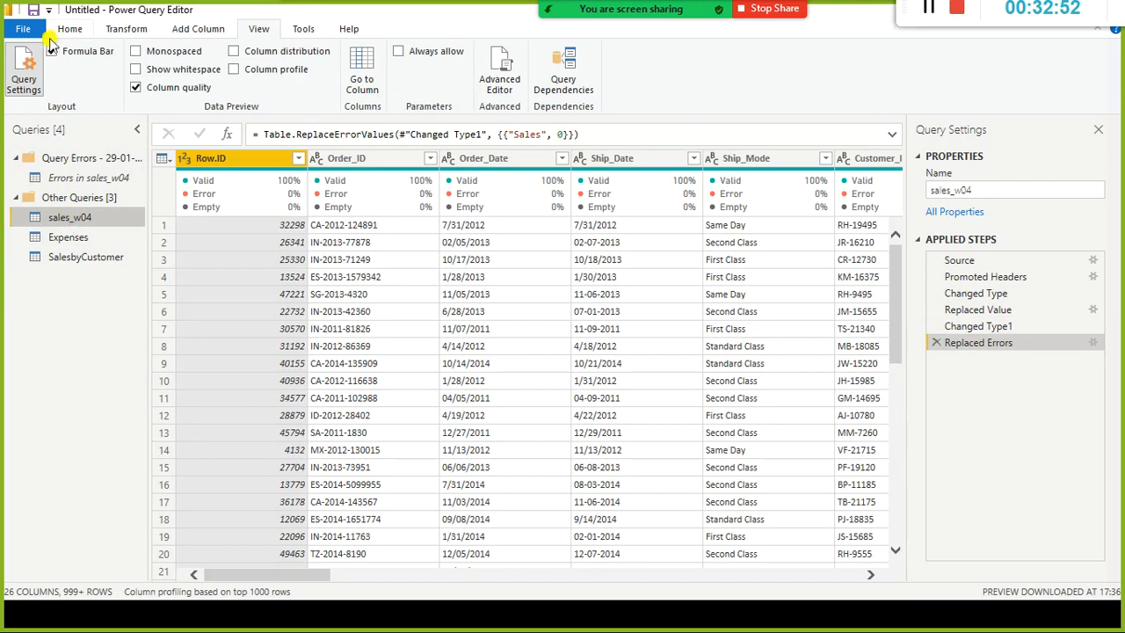
Close the query editor and apply its changes to the report.
{"action": "left_click", "coordinate": [23, 28]}
{"action": "left_click", "coordinate": [27, 57]}
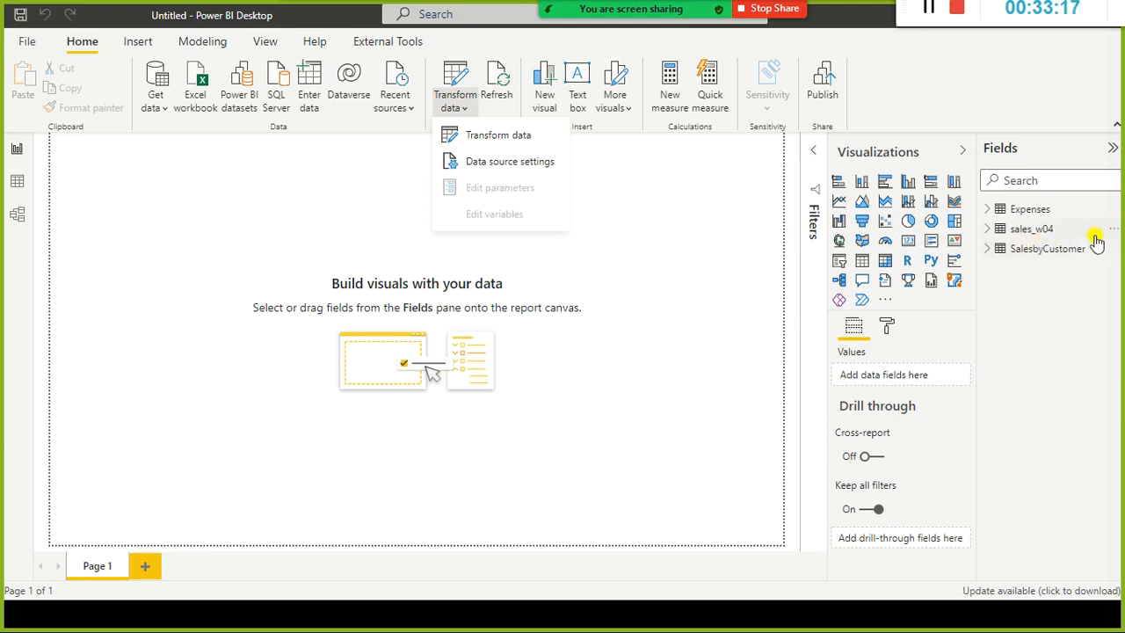
{"action": "left_click", "coordinate": [585, 281]}
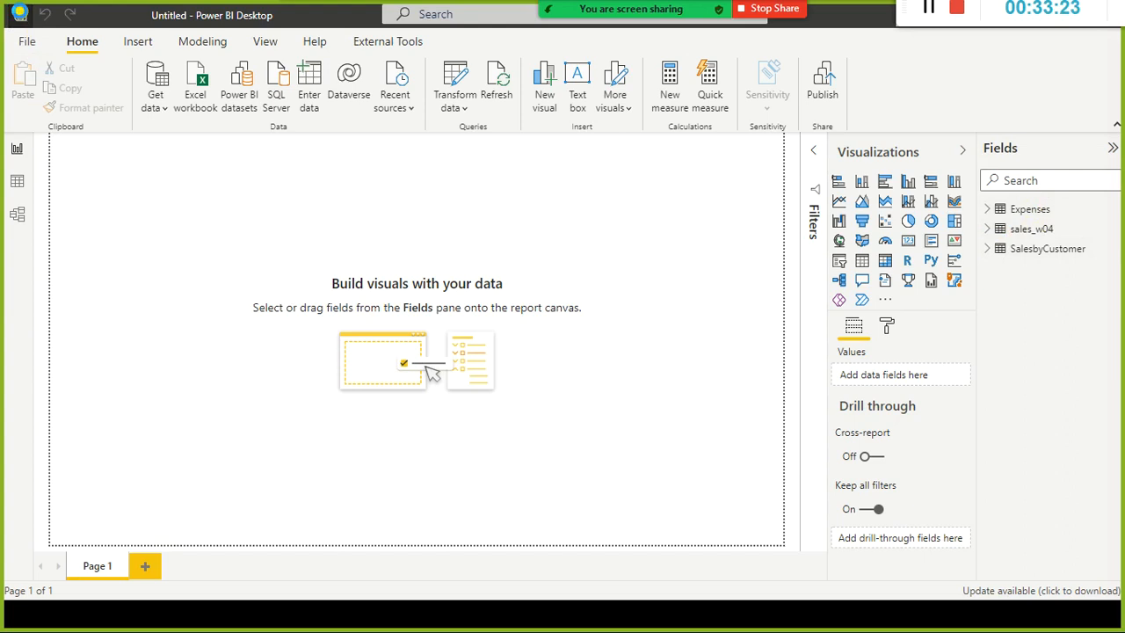
Save the report in the Data Files folder as the Power BI file demoUsecase01_Folder.
{"action": "left_click", "coordinate": [19, 13]}
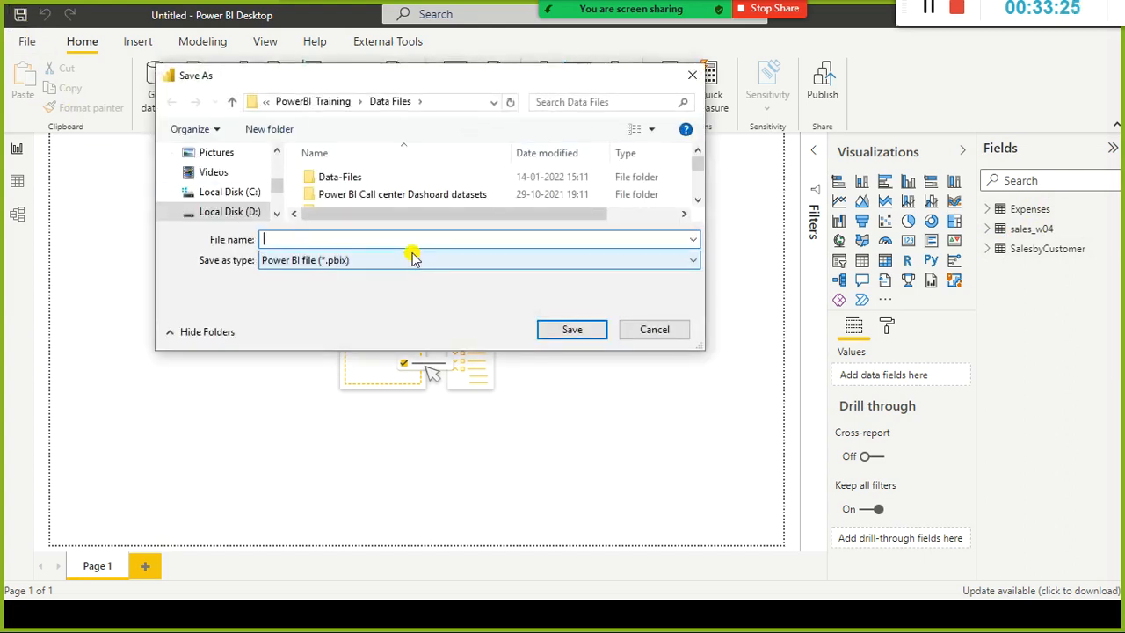
{"action": "type", "text": "demoUsecase01_Folder"}
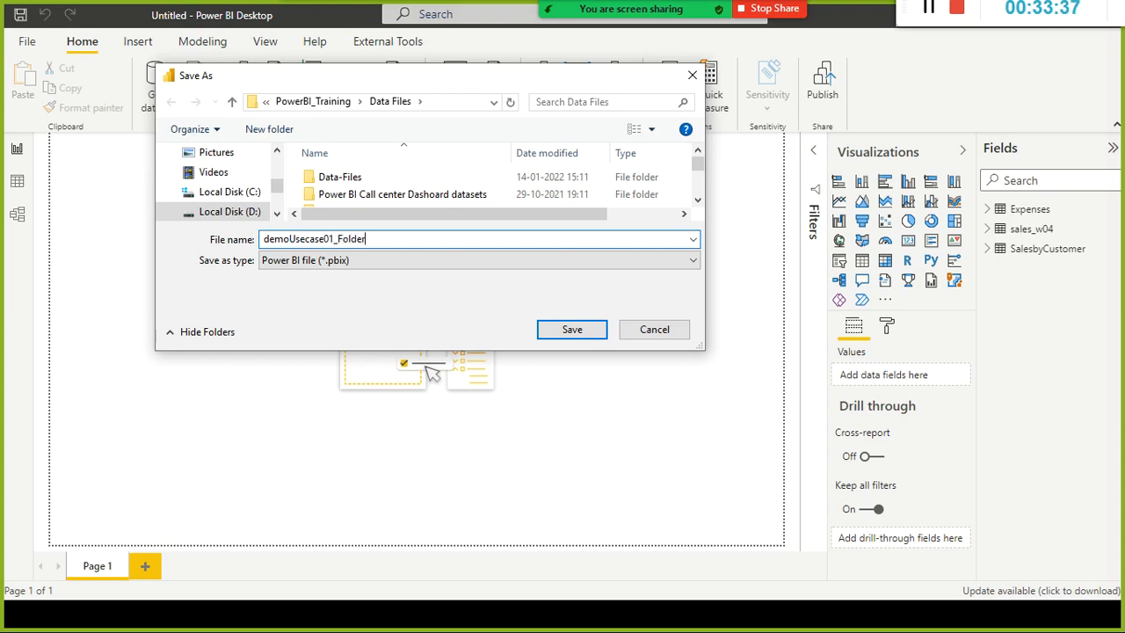
{"action": "key", "text": "Return"}
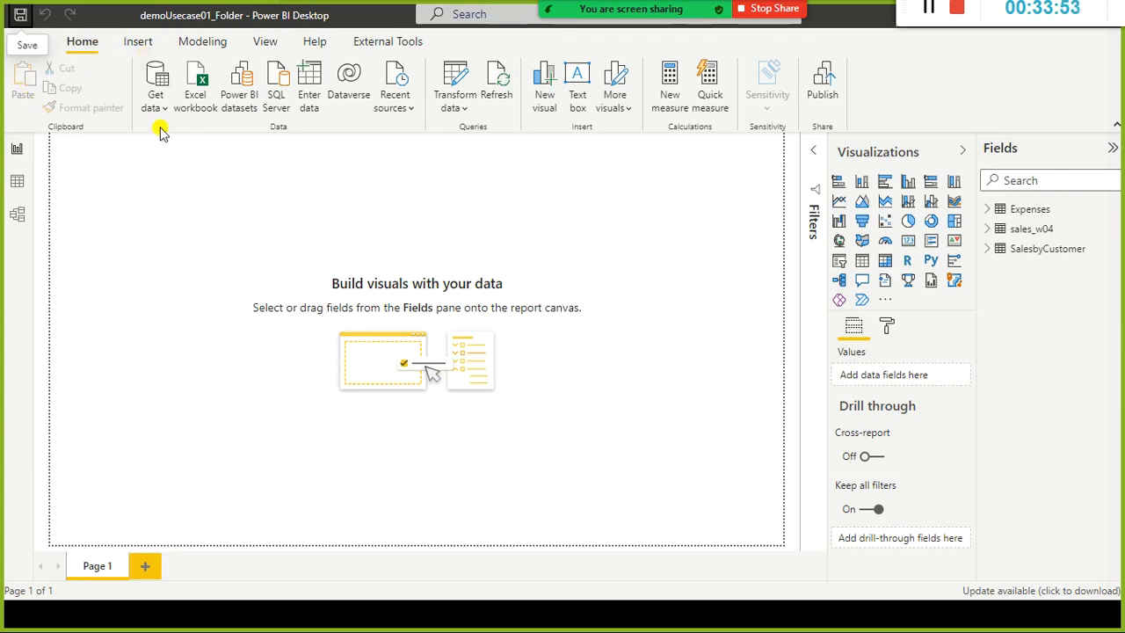
Start a new data import using the Folder connector from the File category of data sources.
{"action": "left_click", "coordinate": [155, 96]}
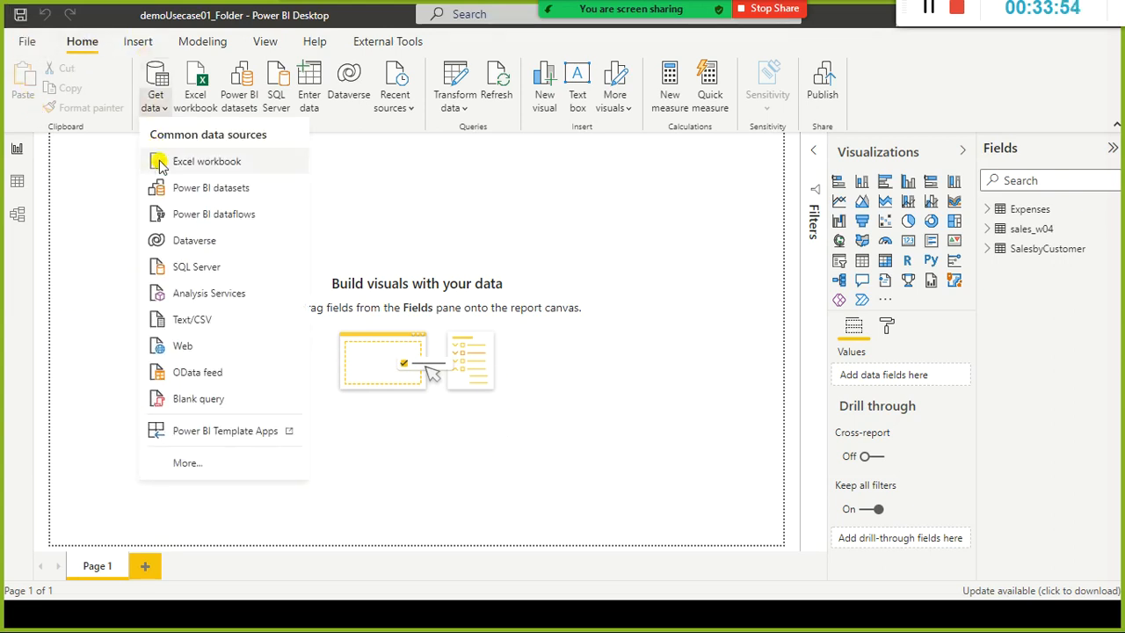
{"action": "left_click", "coordinate": [189, 463]}
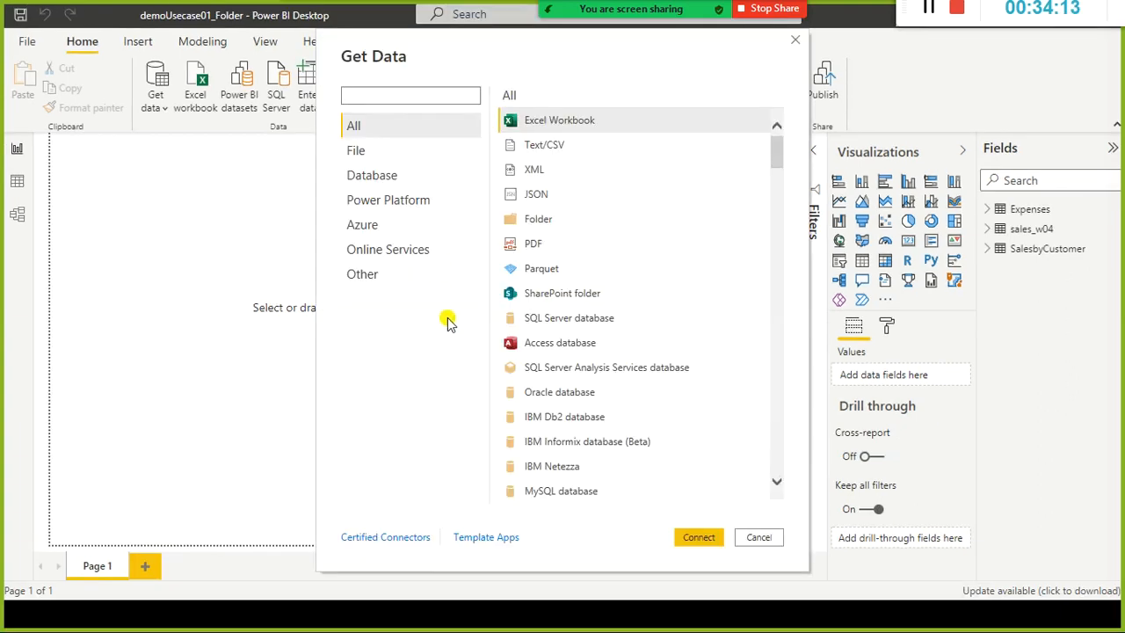
{"action": "scroll", "coordinate": [602, 247], "scroll_direction": "down", "scroll_amount": 3}
{"action": "scroll", "coordinate": [611, 246], "scroll_direction": "down", "scroll_amount": 5}
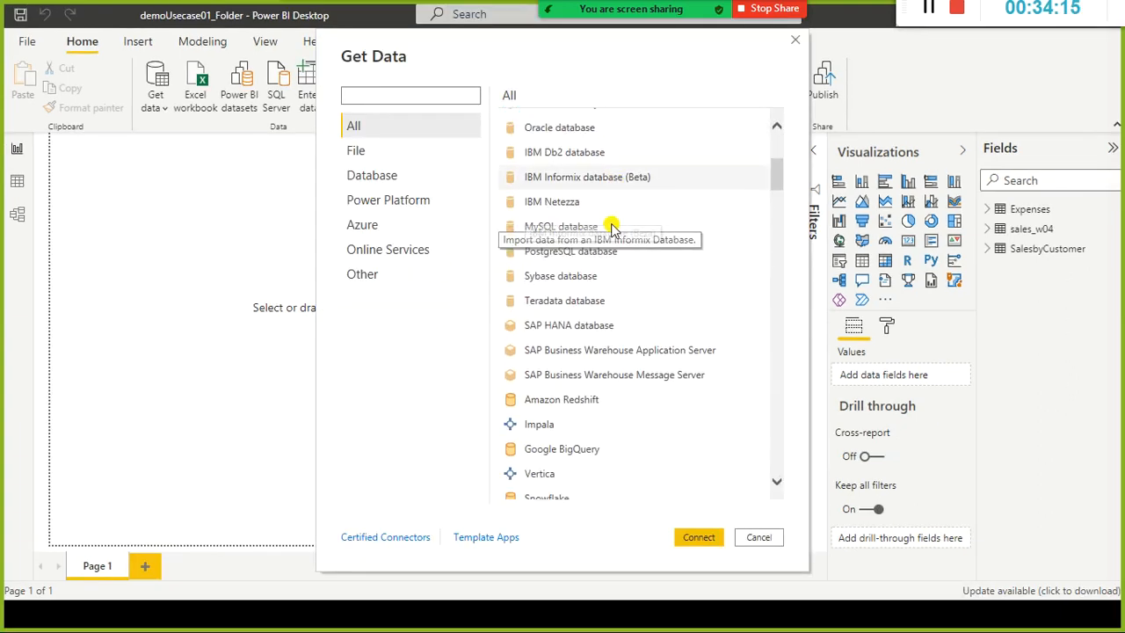
{"action": "scroll", "coordinate": [577, 322], "scroll_direction": "up", "scroll_amount": 2}
{"action": "left_click", "coordinate": [361, 152]}
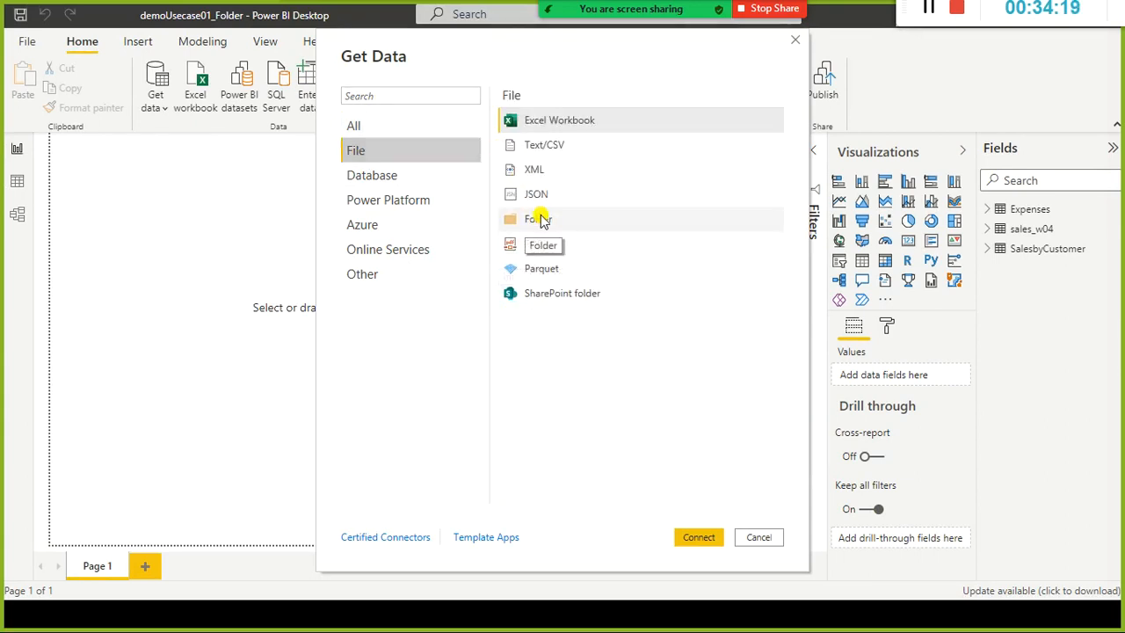
{"action": "double_click", "coordinate": [538, 219]}
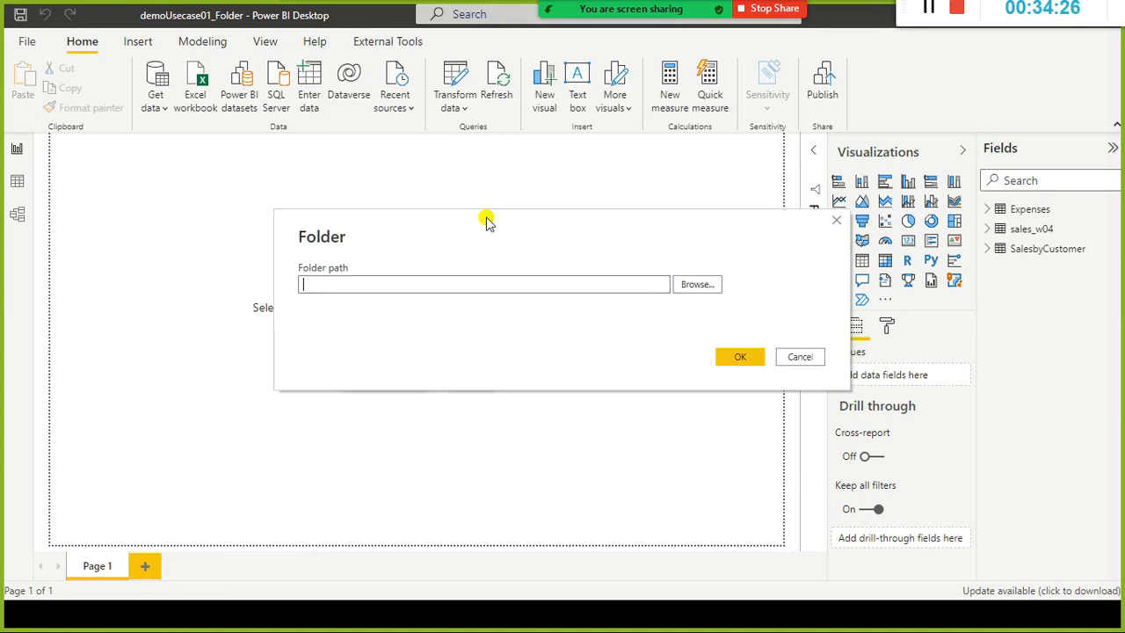
{"action": "left_click", "coordinate": [374, 281]}
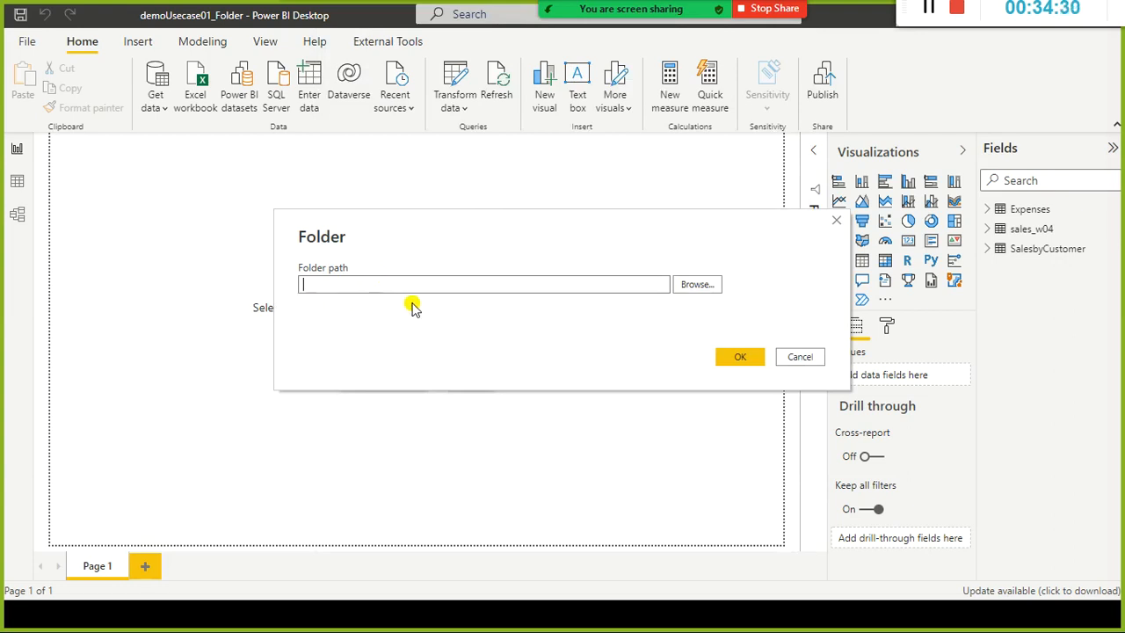
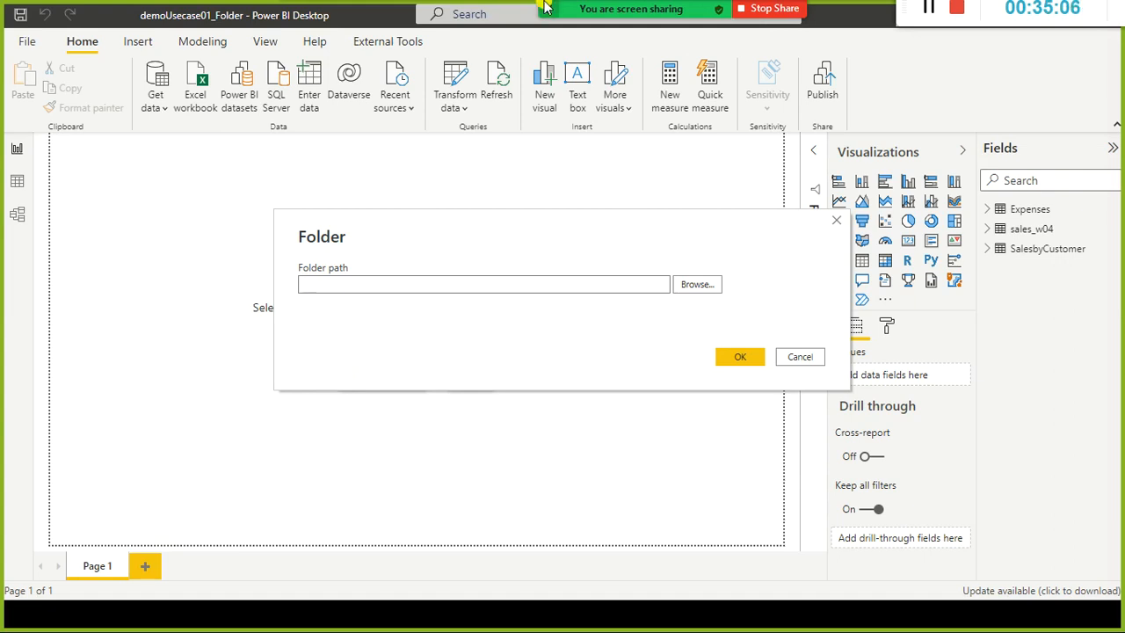
Switch to File Explorer and create a folder named MonthlySales on Local Disk (D:).
{"action": "key", "text": "alt+Tab"}
{"action": "key", "text": "super"}
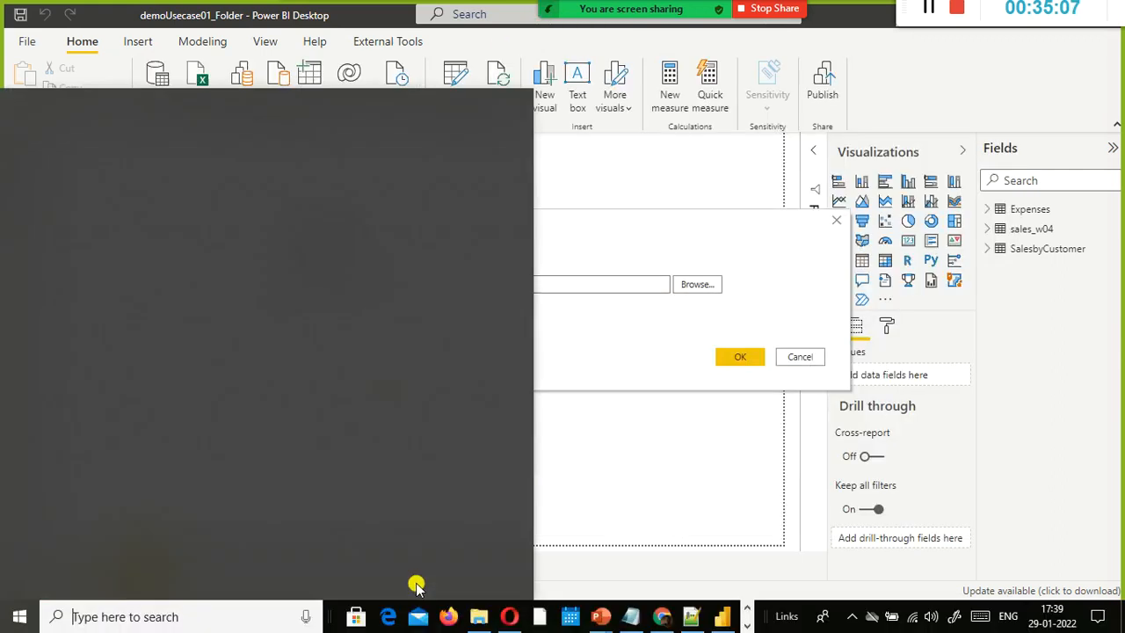
{"action": "left_click", "coordinate": [479, 618]}
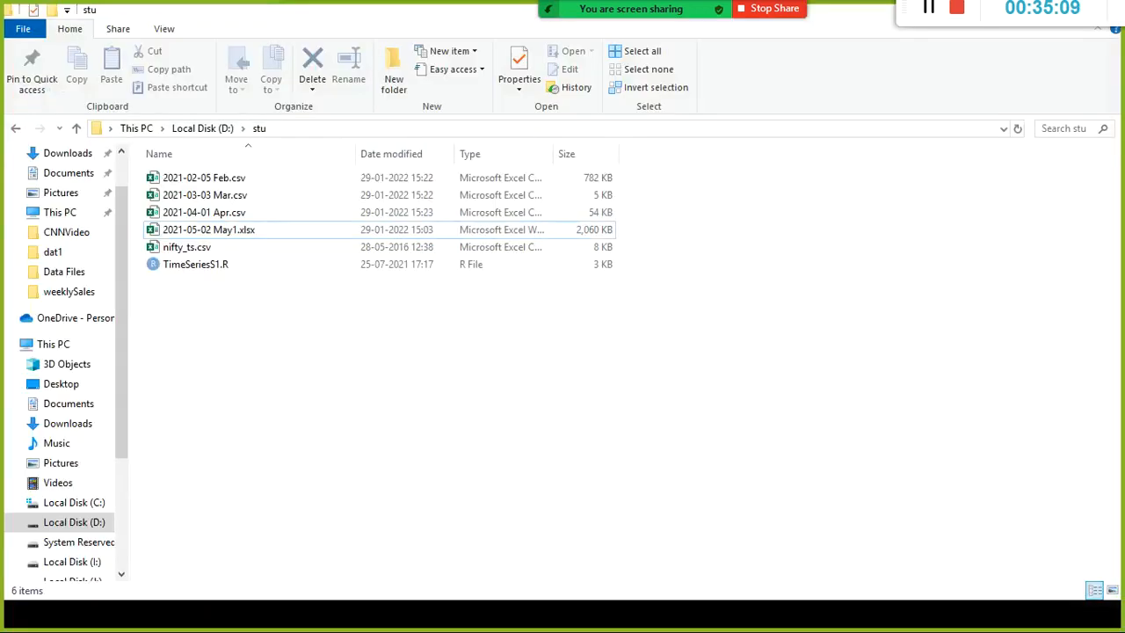
{"action": "left_click", "coordinate": [70, 522]}
{"action": "right_click", "coordinate": [903, 268]}
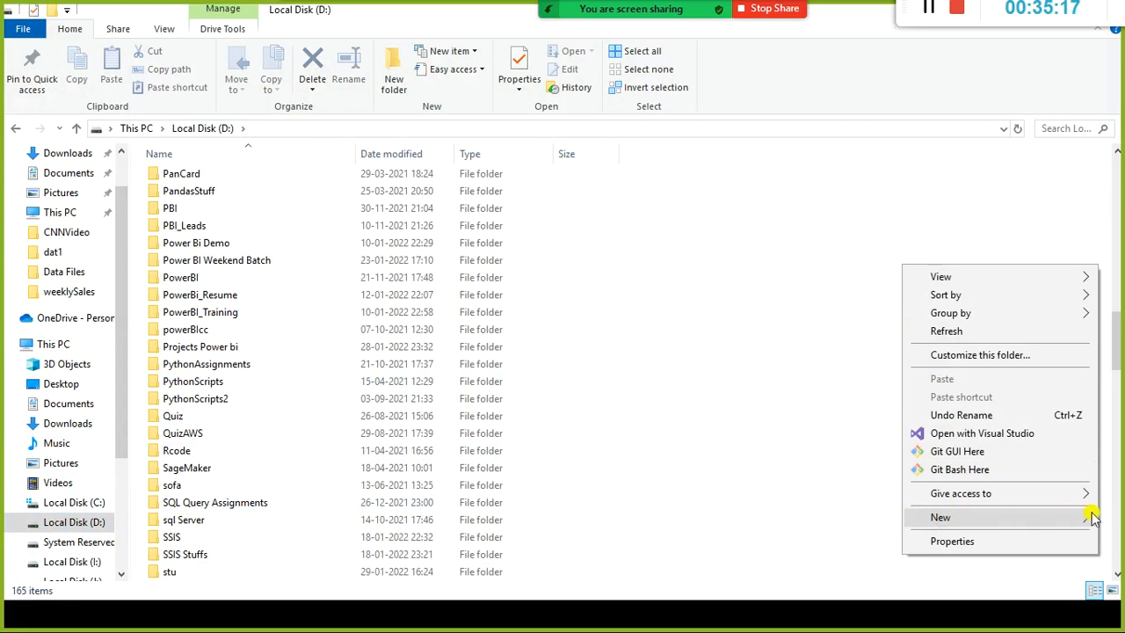
{"action": "left_click", "coordinate": [1032, 520]}
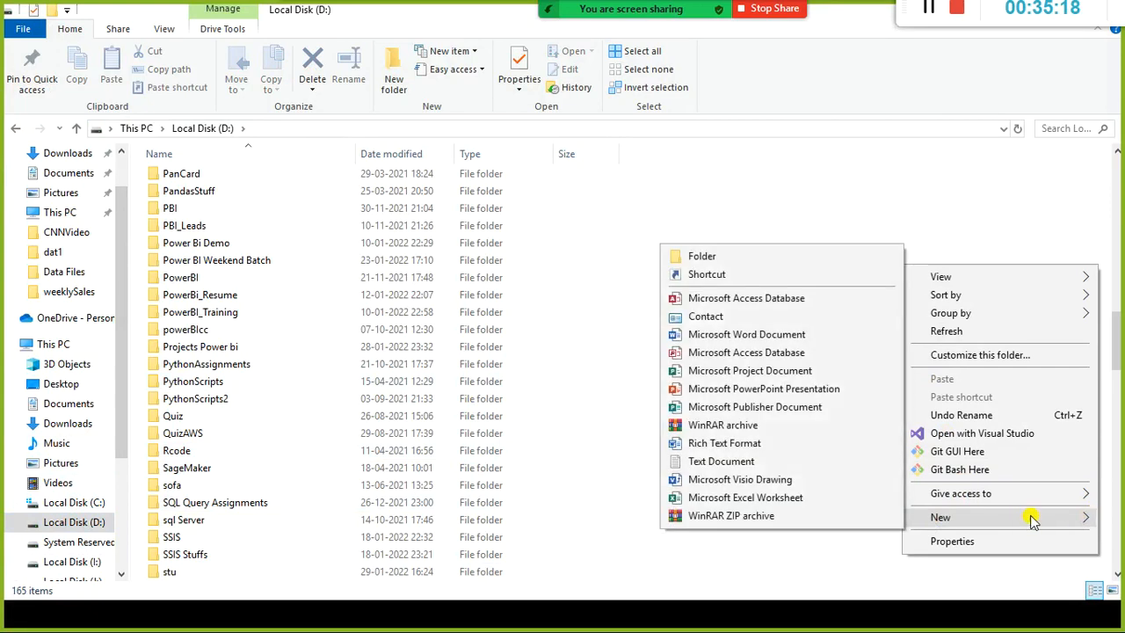
{"action": "left_click", "coordinate": [748, 256]}
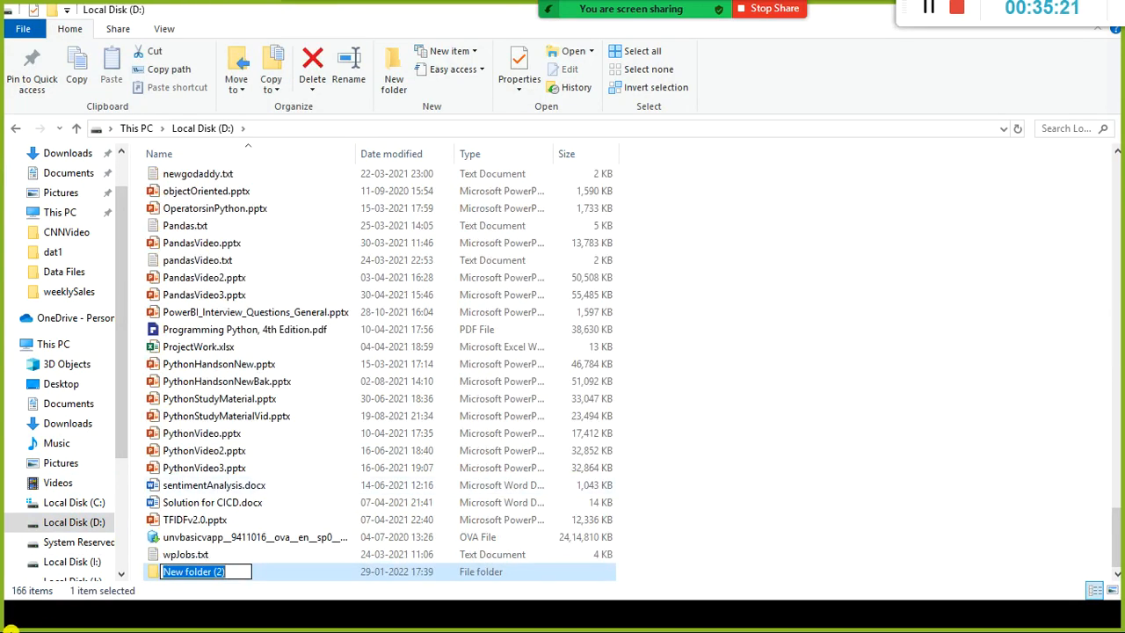
{"action": "type", "text": "MonthlySales"}
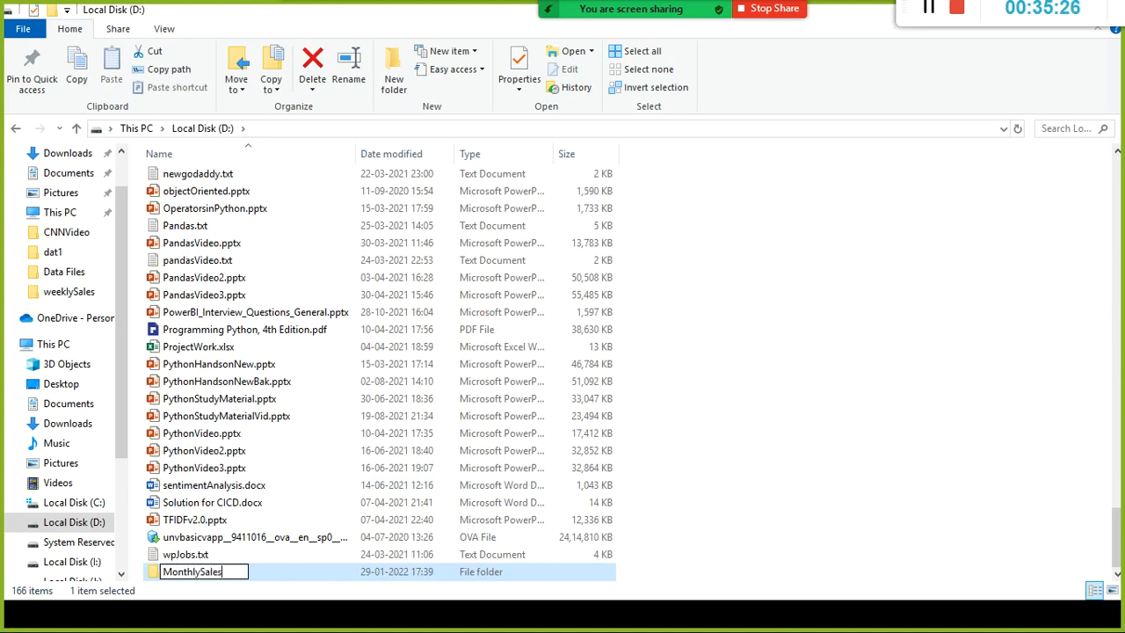
{"action": "key", "text": "Return"}
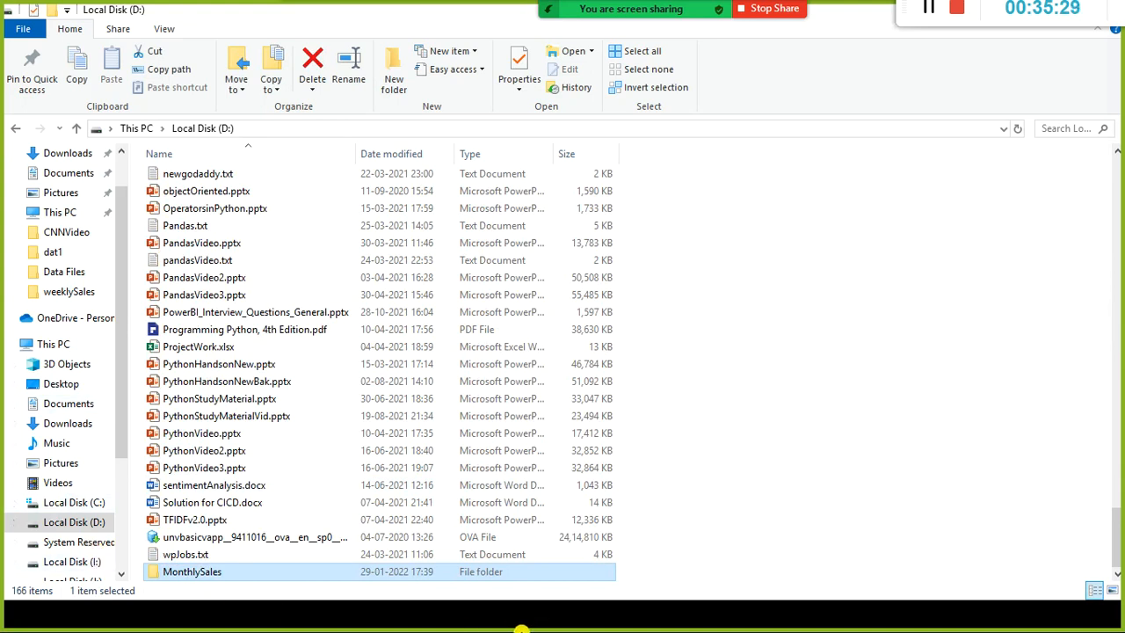
Open a second File Explorer window and go to the data folder on Local Disk (D:).
{"action": "key", "text": "super"}
{"action": "mouse_move", "coordinate": [483, 620]}
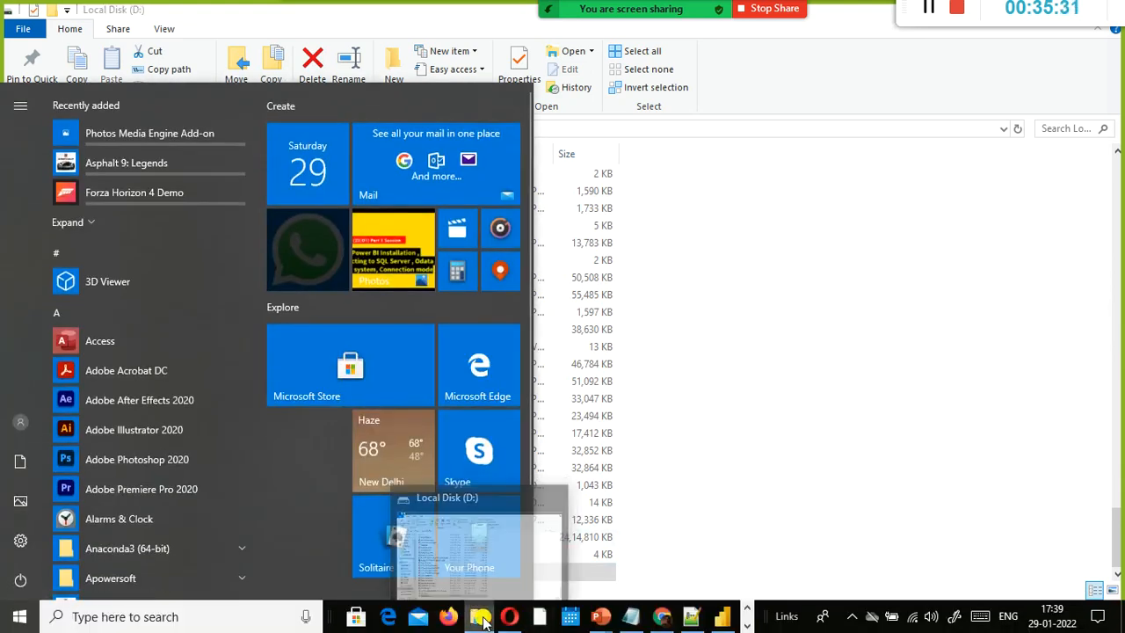
{"action": "right_click", "coordinate": [485, 617]}
{"action": "left_click", "coordinate": [484, 617]}
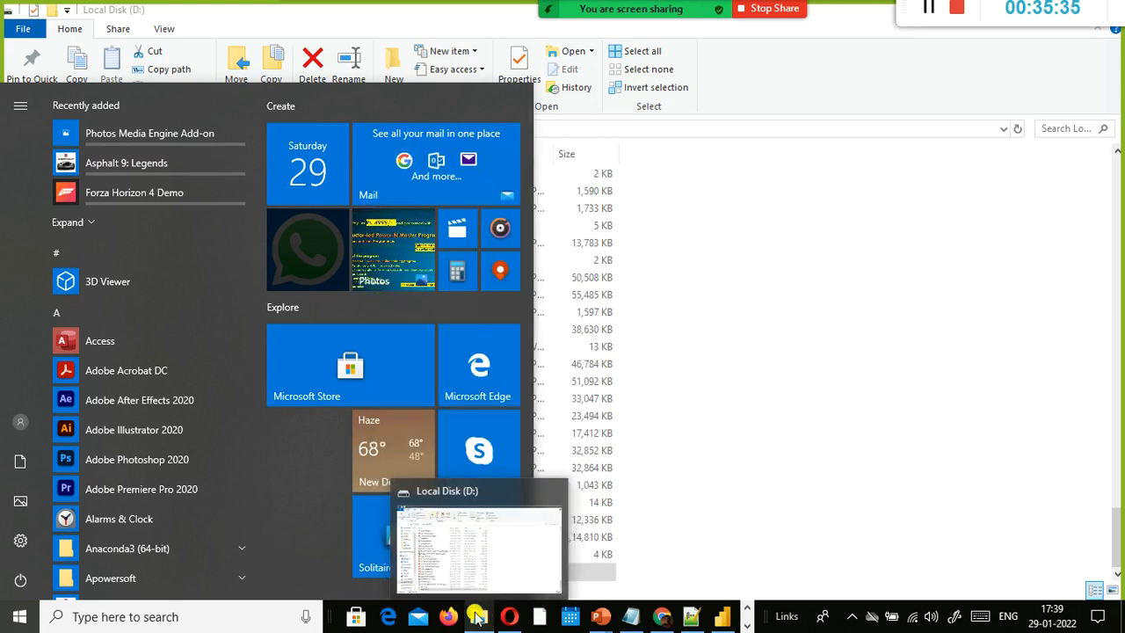
{"action": "right_click", "coordinate": [475, 618]}
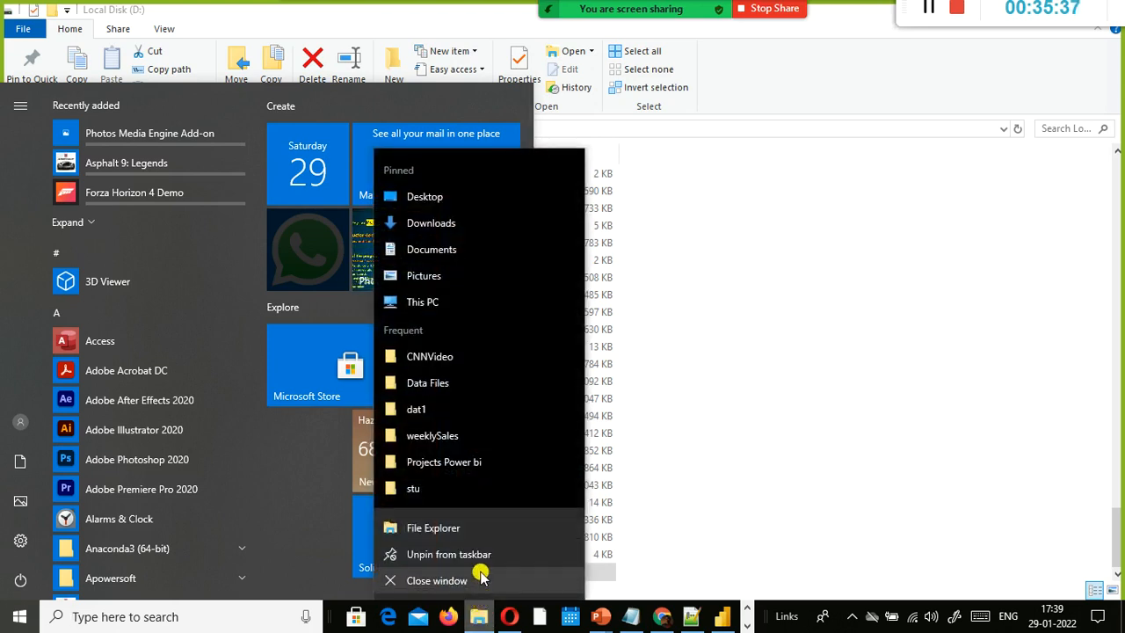
{"action": "left_click", "coordinate": [465, 530]}
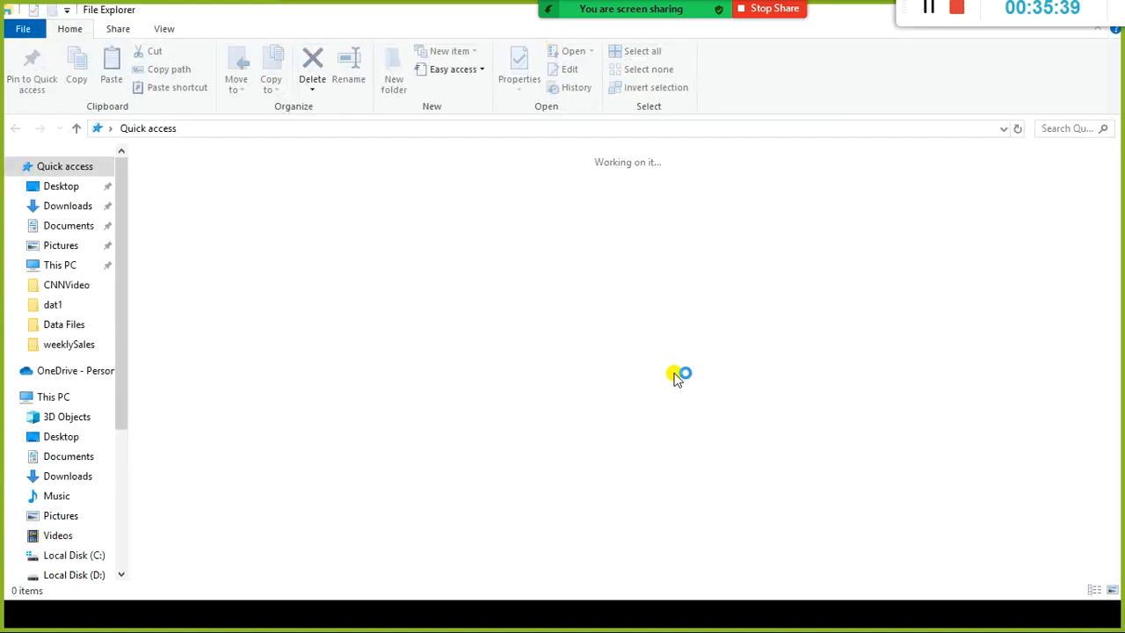
{"action": "left_click", "coordinate": [81, 575]}
{"action": "left_click", "coordinate": [259, 369]}
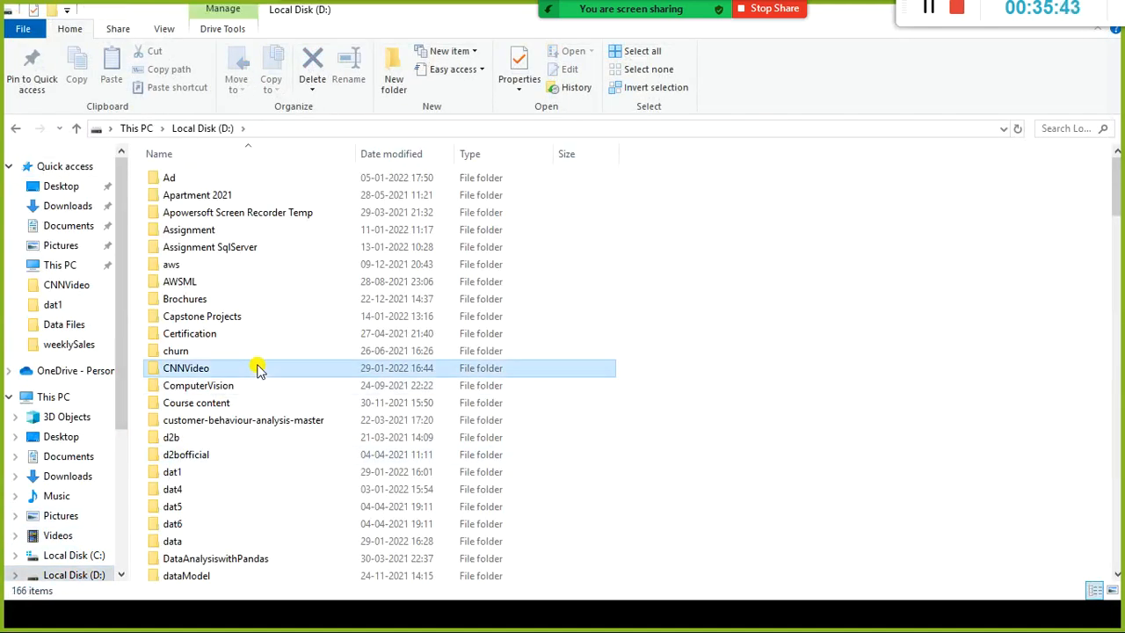
{"action": "scroll", "coordinate": [201, 499], "scroll_direction": "down", "scroll_amount": 1}
{"action": "double_click", "coordinate": [194, 501]}
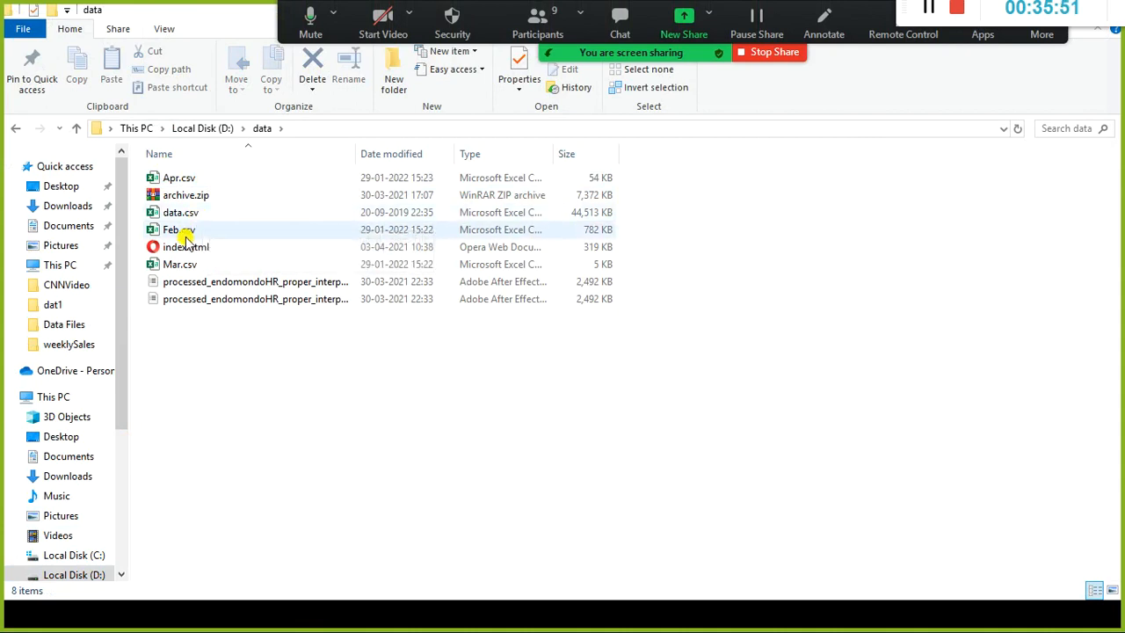
Copy Apr.csv, Feb.csv and Mar.csv from the data folder into the MonthlySales folder.
{"action": "left_click", "coordinate": [203, 183]}
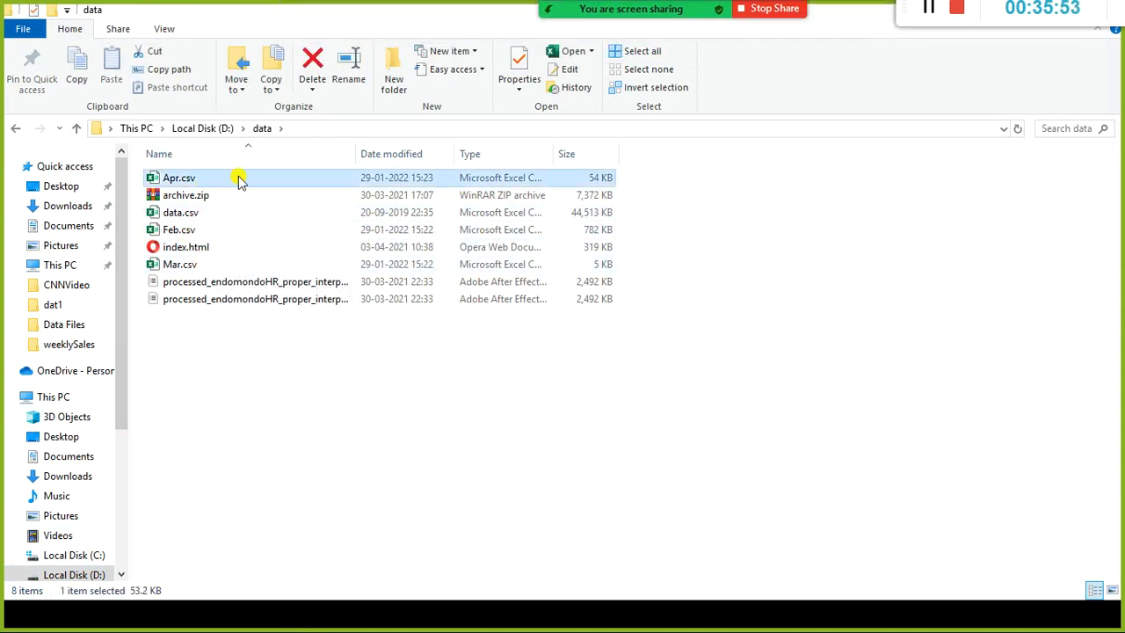
{"action": "left_click", "coordinate": [230, 230], "text": "ctrl"}
{"action": "left_click", "coordinate": [222, 268], "text": "ctrl"}
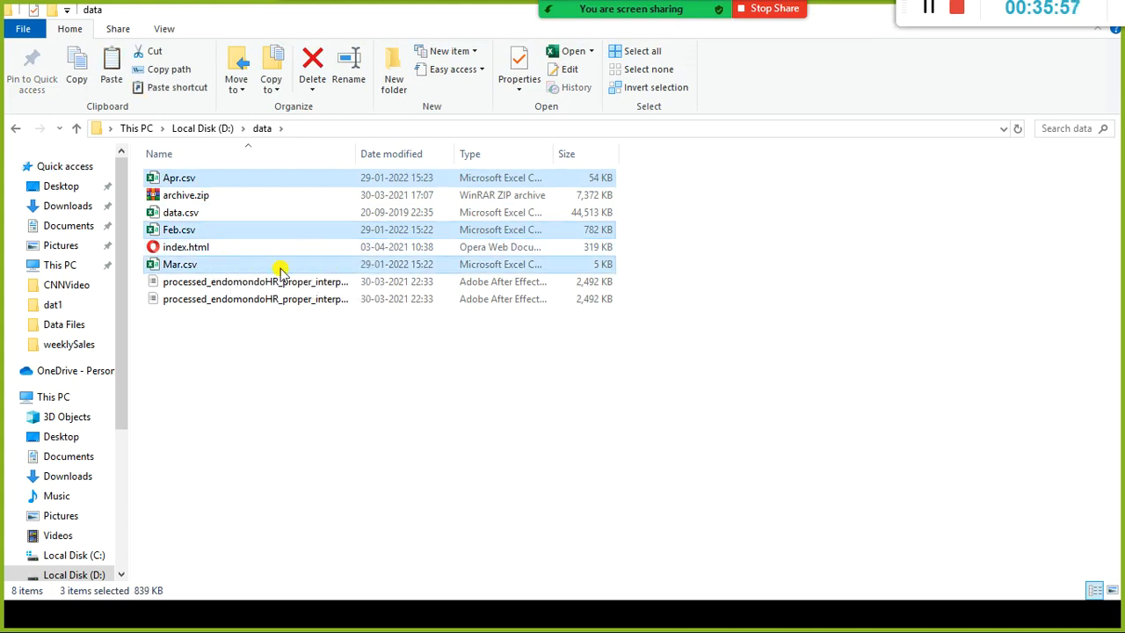
{"action": "key", "text": "alt+Tab"}
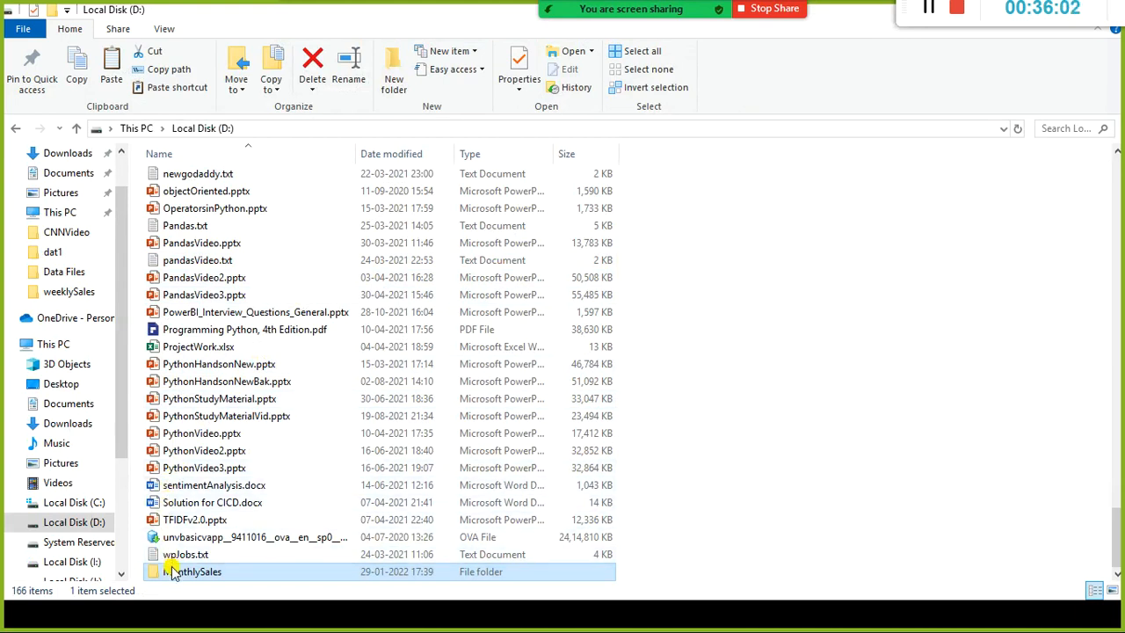
{"action": "double_click", "coordinate": [173, 572]}
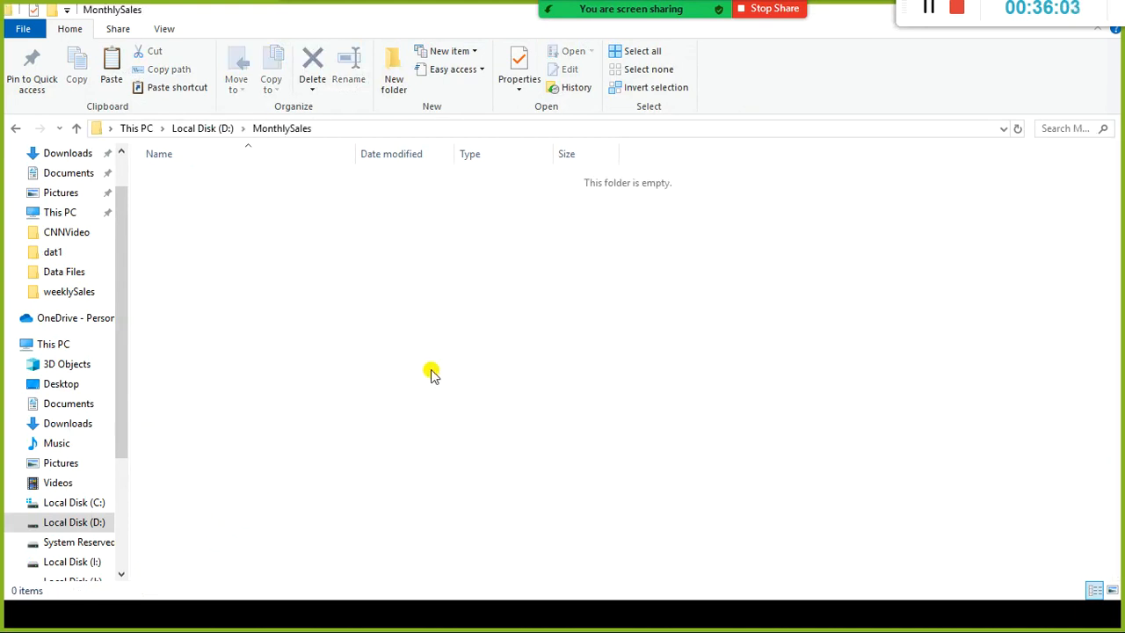
{"action": "key", "text": "ctrl+v"}
{"action": "left_click", "coordinate": [517, 343]}
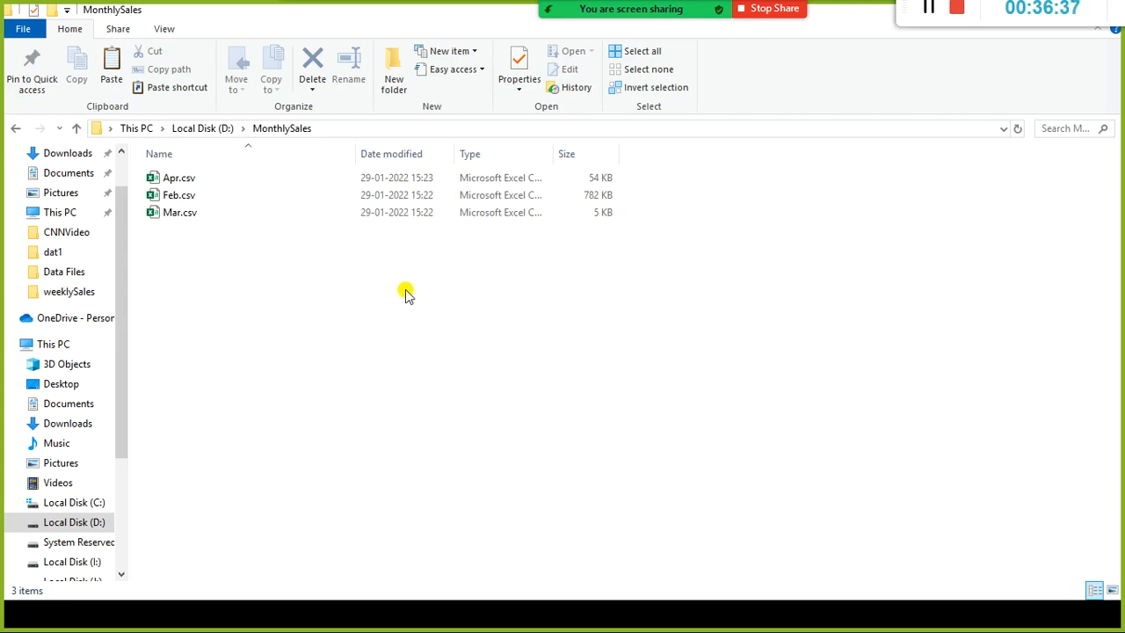
Switch back to Power BI Desktop and set the import's folder path to D:\MonthlySales by browsing to that folder.
{"action": "key", "text": "alt+Tab"}
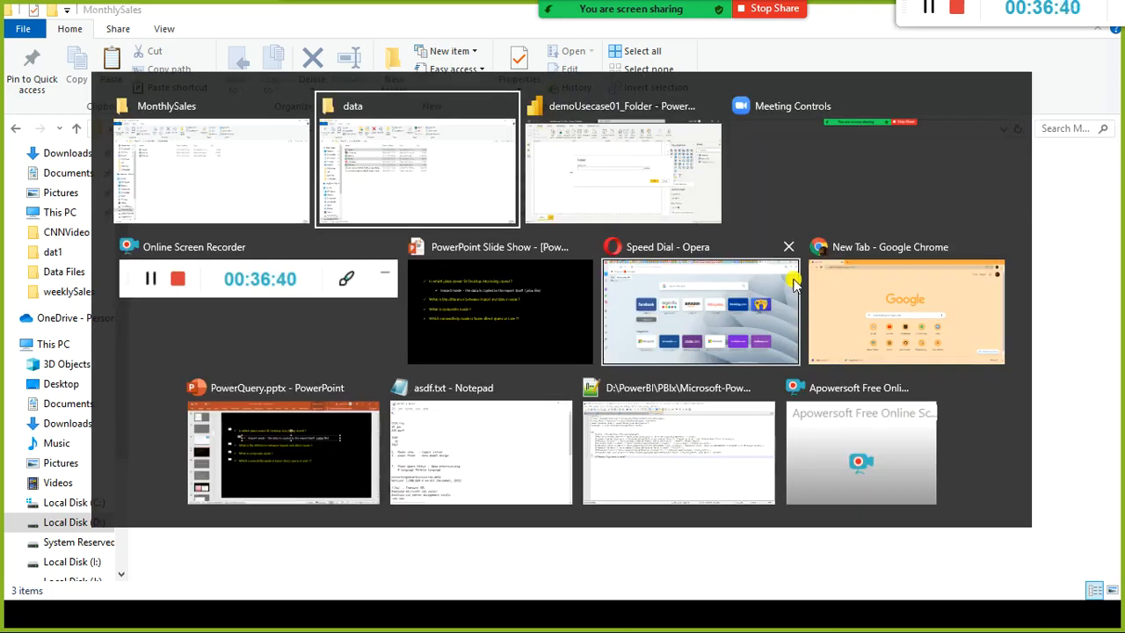
{"action": "key", "text": "alt+Tab"}
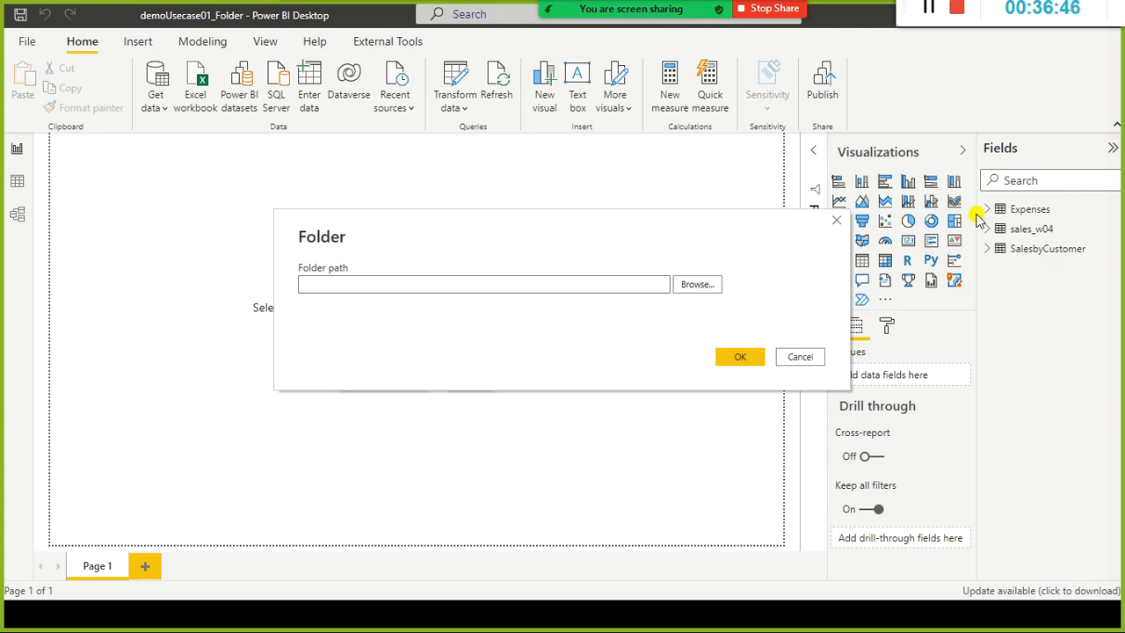
{"action": "key", "text": "alt+Tab"}
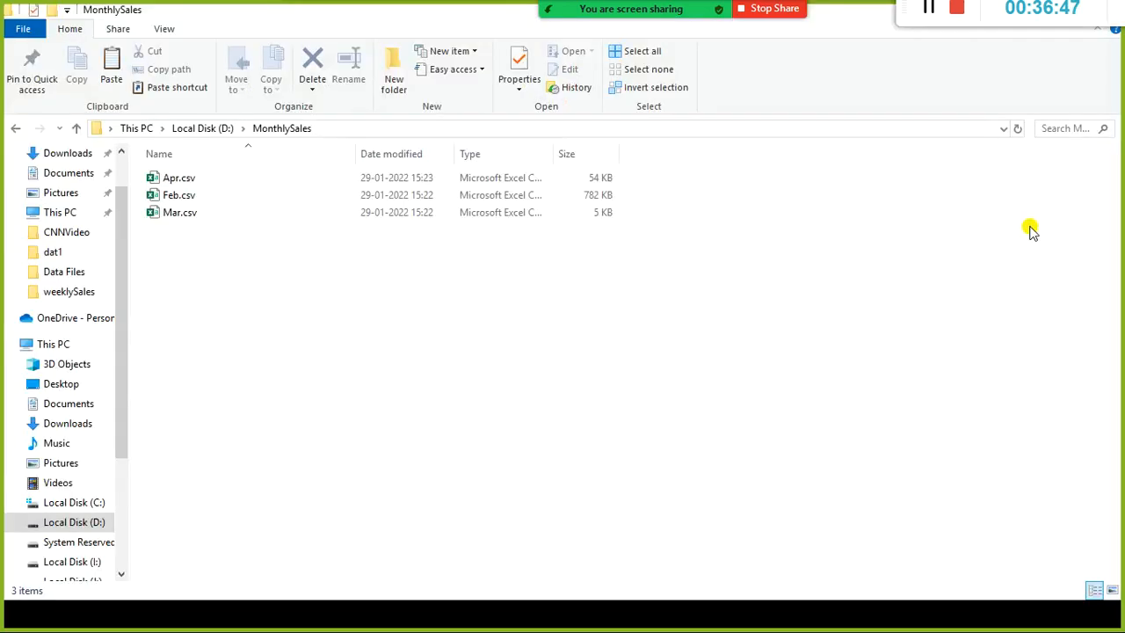
{"action": "key", "text": "alt+Tab"}
{"action": "left_click", "coordinate": [697, 285]}
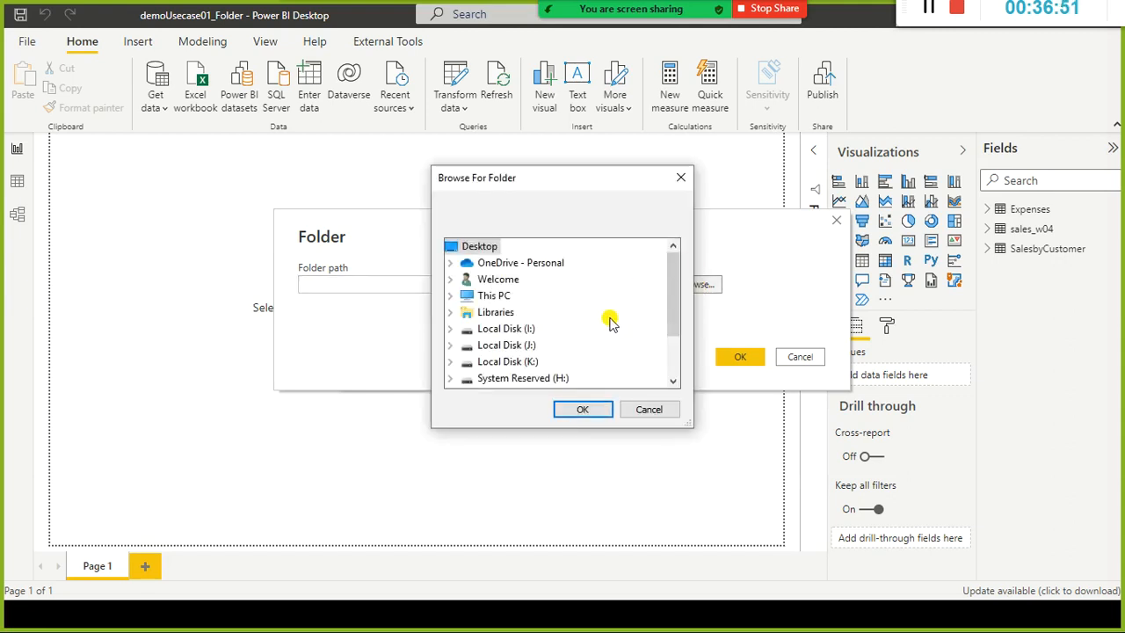
{"action": "scroll", "coordinate": [611, 323], "scroll_direction": "down", "scroll_amount": 2}
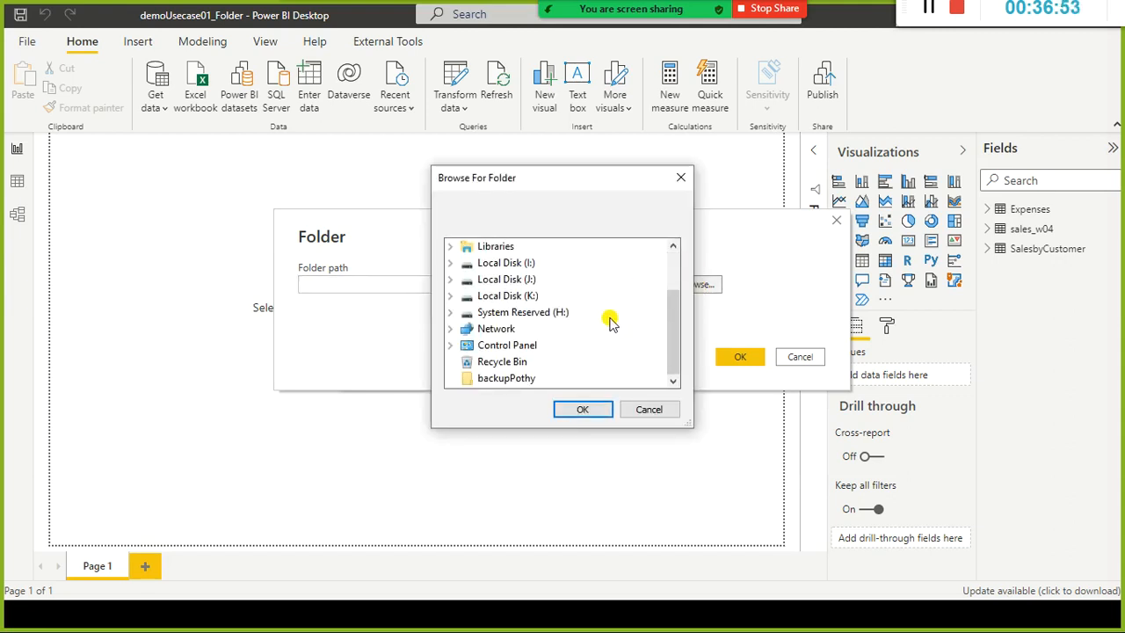
{"action": "scroll", "coordinate": [610, 322], "scroll_direction": "up", "scroll_amount": 2}
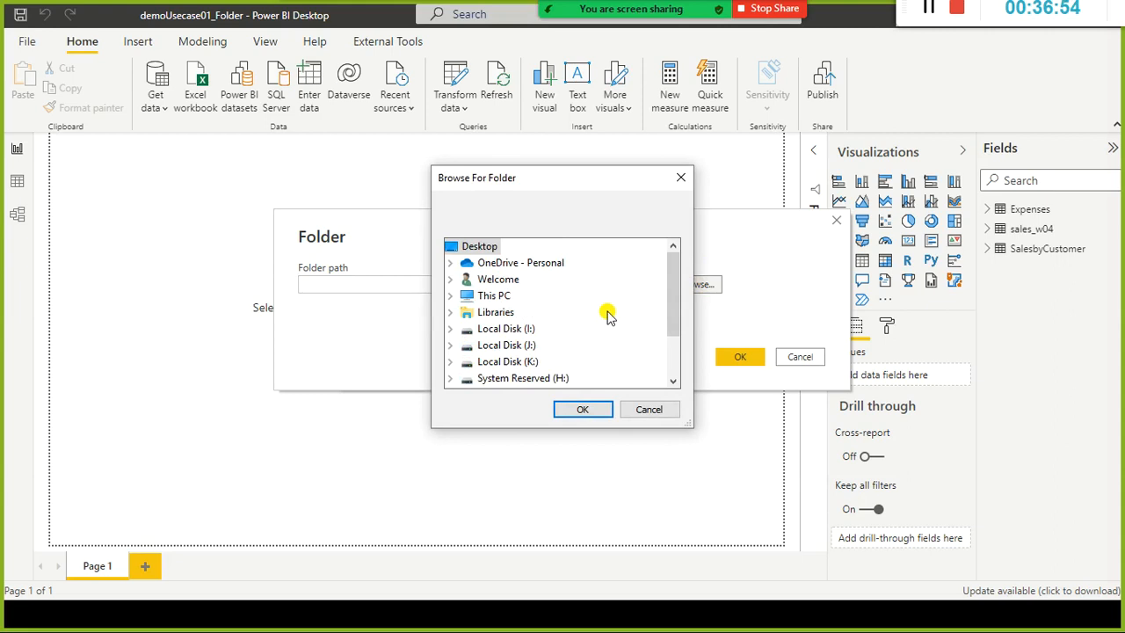
{"action": "double_click", "coordinate": [495, 292]}
{"action": "scroll", "coordinate": [527, 316], "scroll_direction": "down", "scroll_amount": 2}
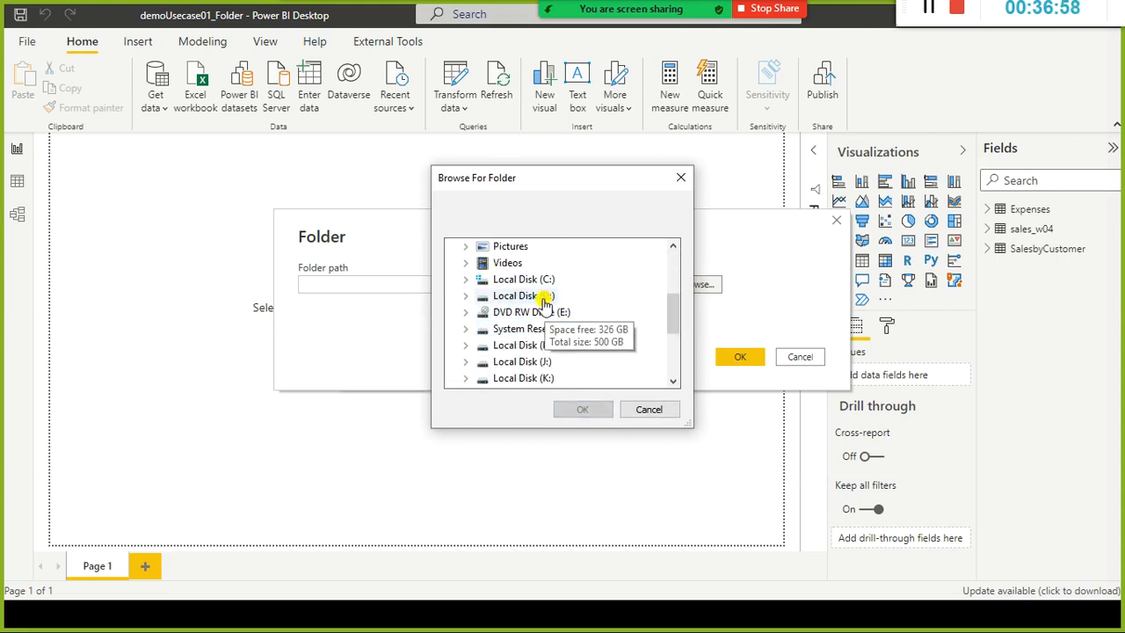
{"action": "double_click", "coordinate": [543, 298]}
{"action": "left_click", "coordinate": [545, 303]}
{"action": "key", "text": "m"}
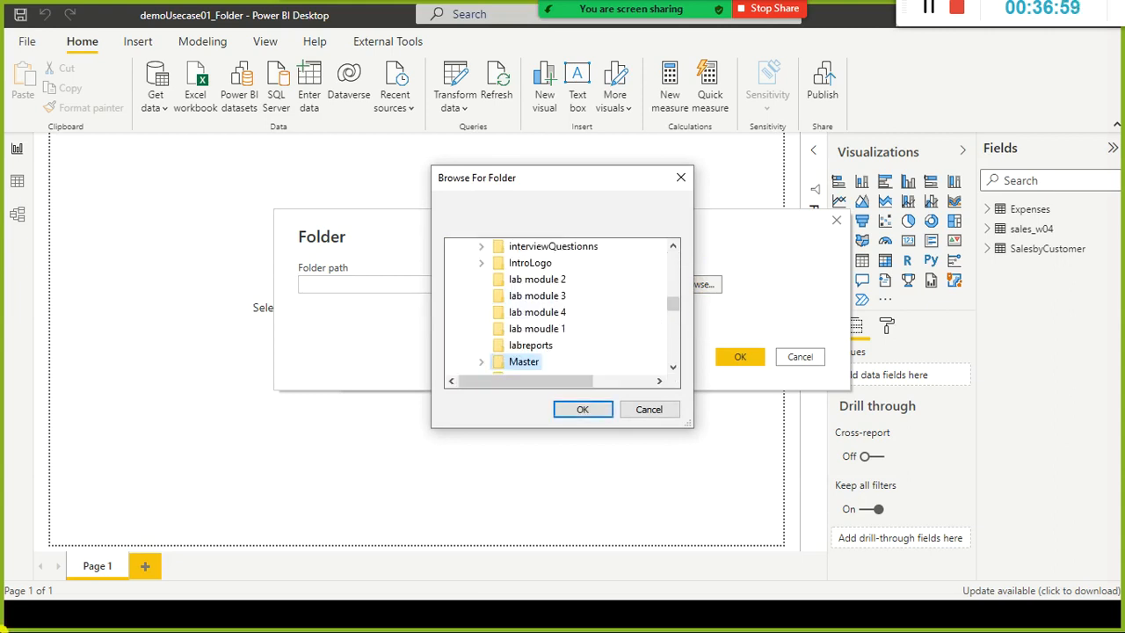
{"action": "type", "text": "on"}
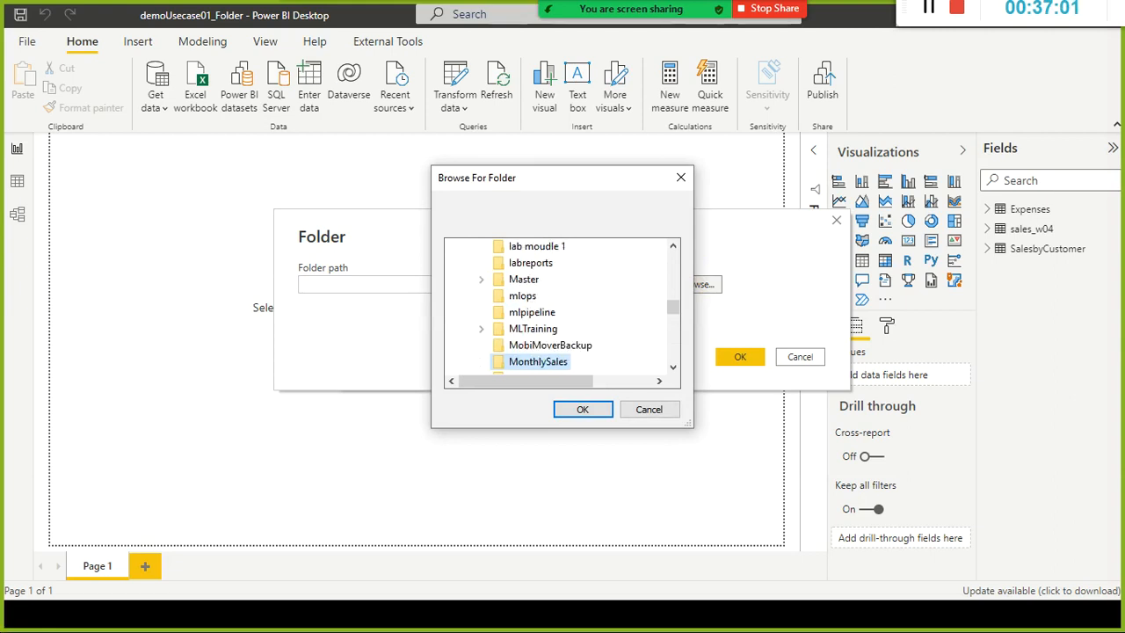
{"action": "key", "text": "Return"}
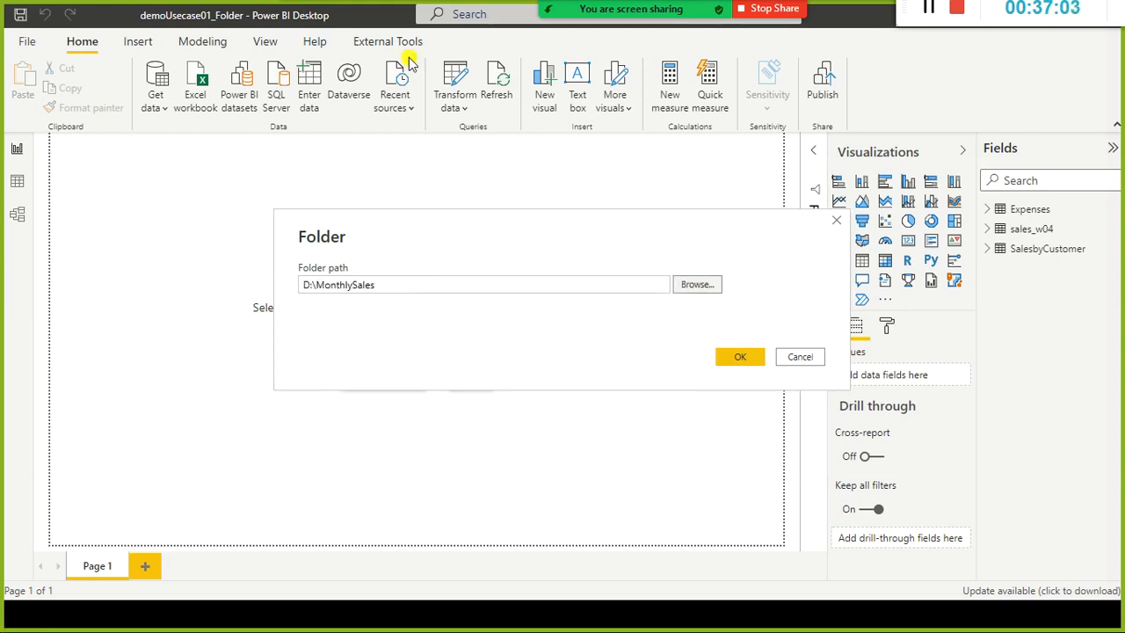
Confirm the D:\MonthlySales folder path and compare the listed CSV files with the MonthlySales folder in File Explorer.
{"action": "left_click", "coordinate": [738, 357]}
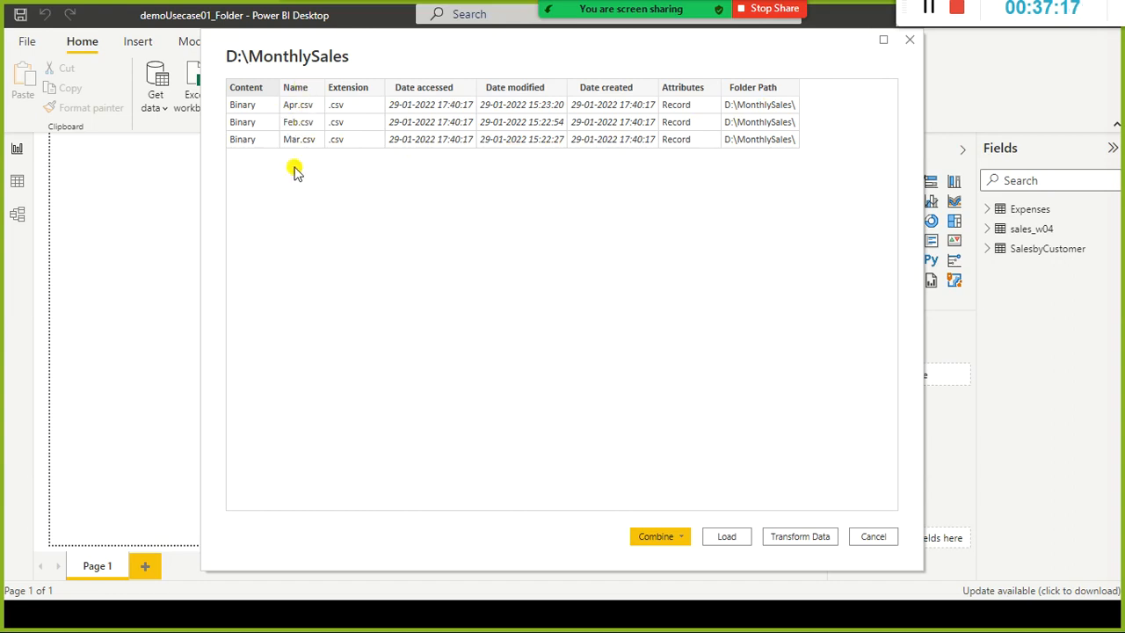
{"action": "key", "text": "alt+Tab"}
{"action": "key", "text": "Tab"}
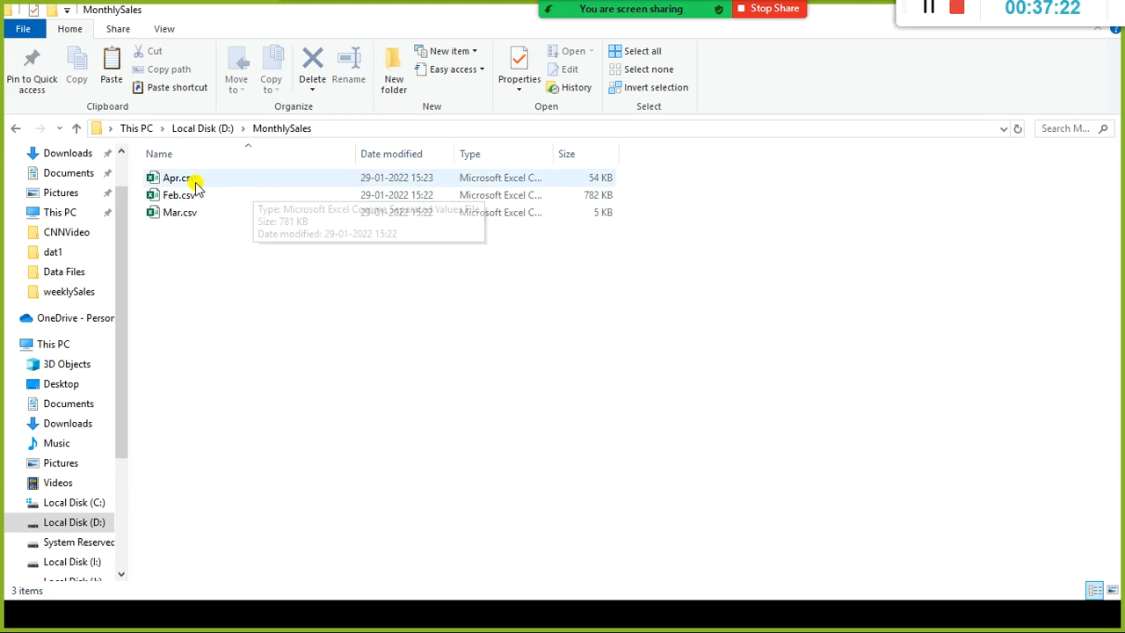
{"action": "key", "text": "alt+Tab"}
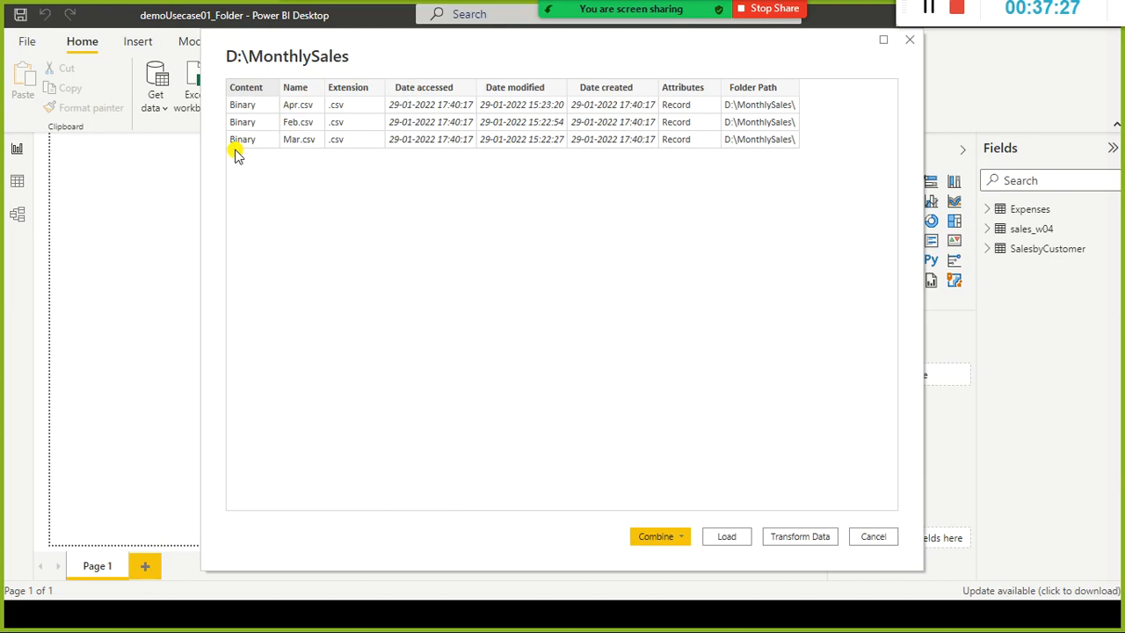
{"action": "key", "text": "alt+Tab"}
{"action": "key", "text": "alt+Tab"}
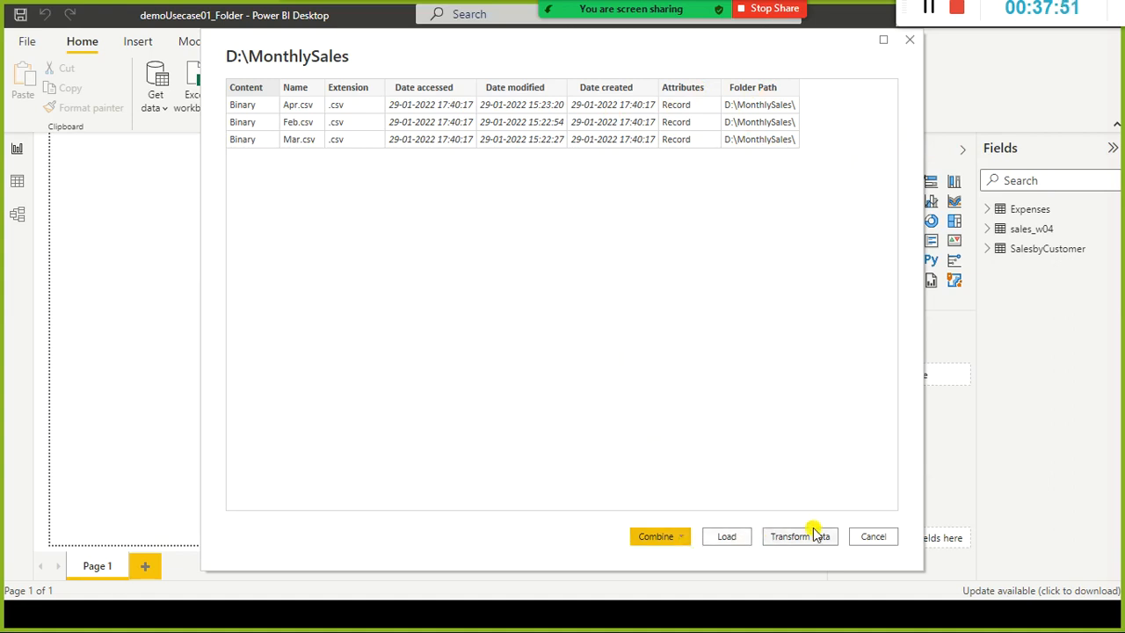
Check the available Combine options, but open the MonthlySales file list in Power Query Editor with Transform Data.
{"action": "left_click", "coordinate": [689, 545]}
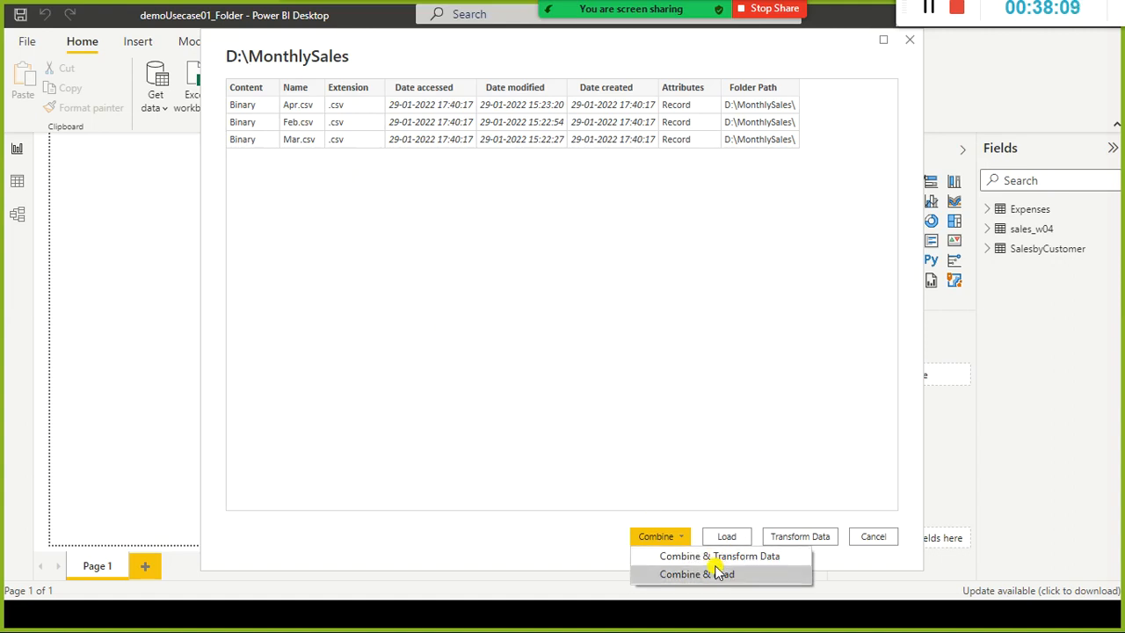
{"action": "left_click", "coordinate": [747, 462]}
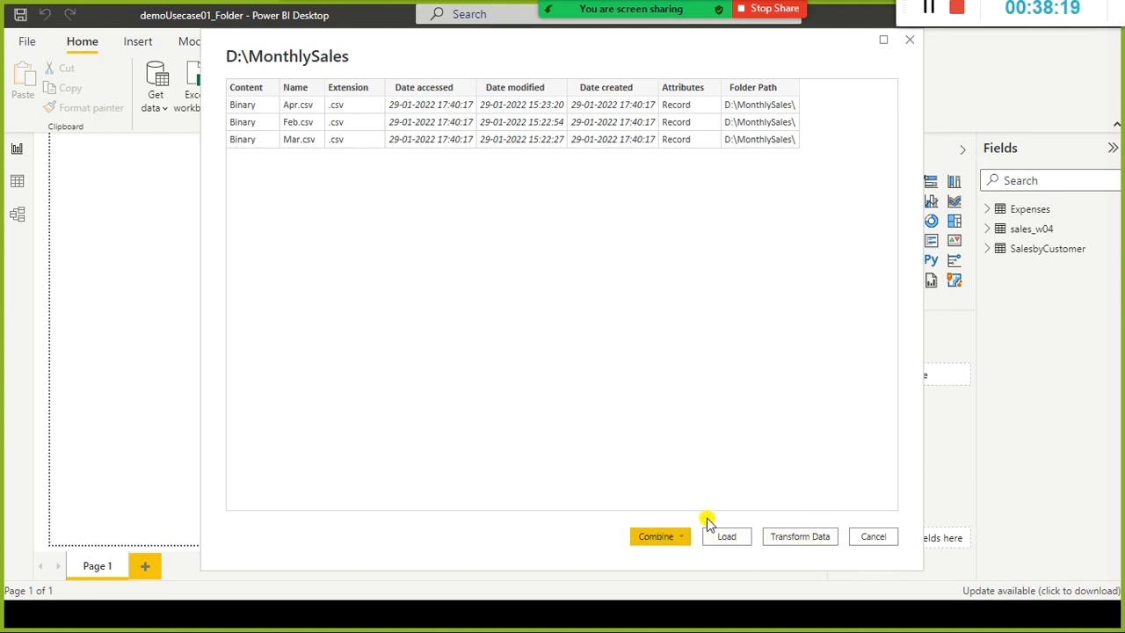
{"action": "left_click", "coordinate": [807, 540]}
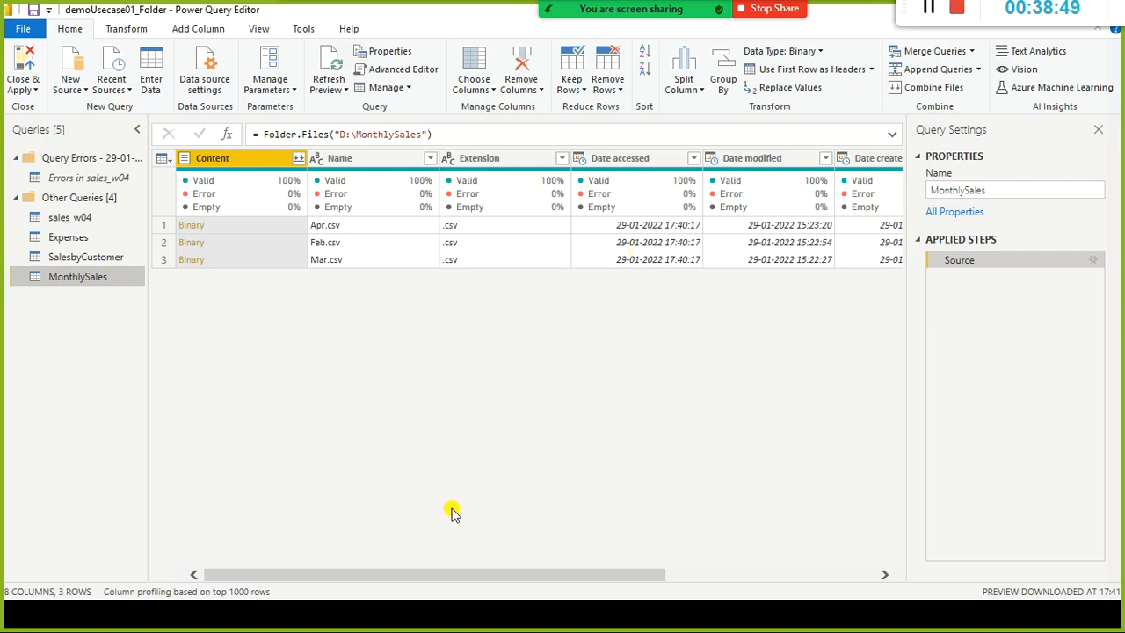
Drill into the binary content of Apr.csv and delete the resulting Changed Type step from the MonthlySales query.
{"action": "left_click_drag", "start_coordinate": [441, 573], "coordinate": [193, 547]}
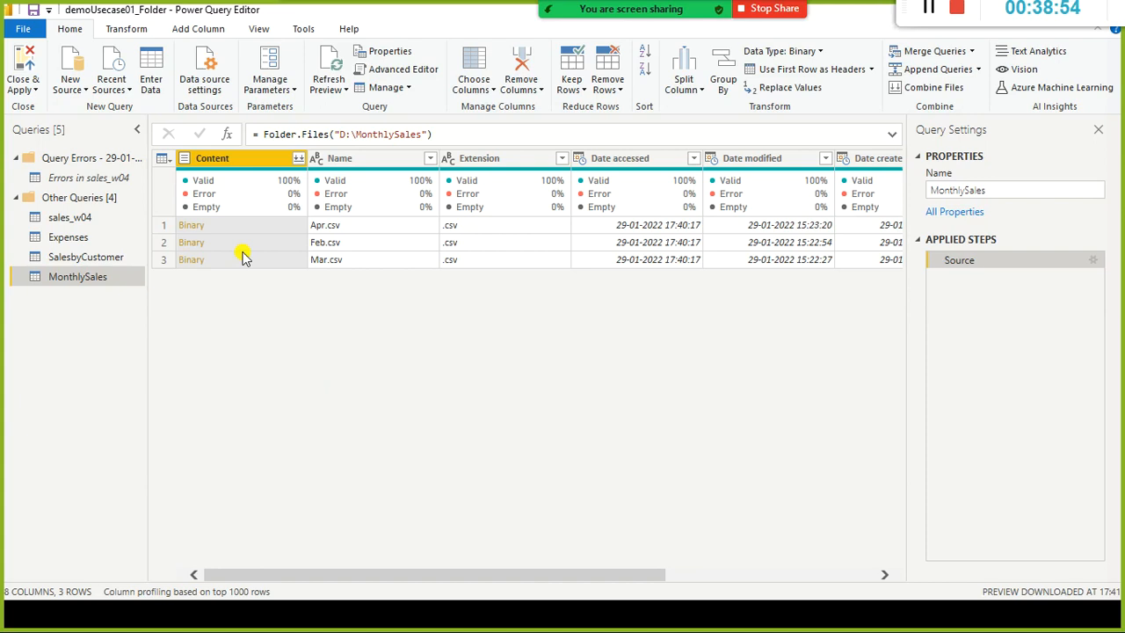
{"action": "left_click", "coordinate": [201, 227]}
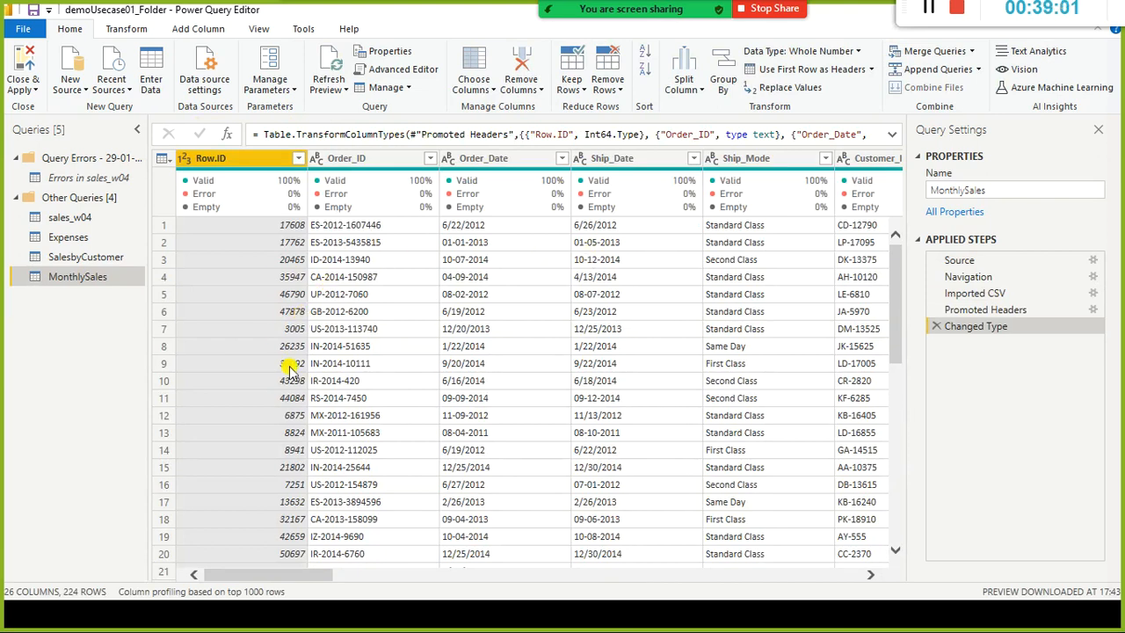
{"action": "left_click", "coordinate": [937, 327]}
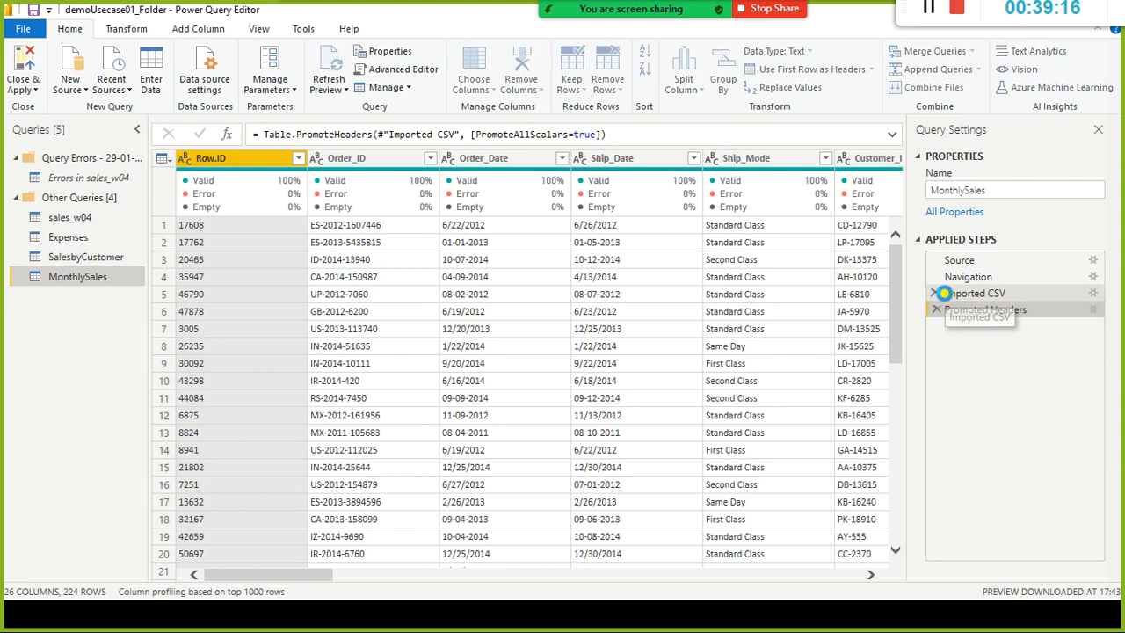
Examine the Imported CSV, Promoted Headers, Navigation and Source steps of MonthlySales, including the Source step's folder path.
{"action": "left_click", "coordinate": [975, 294]}
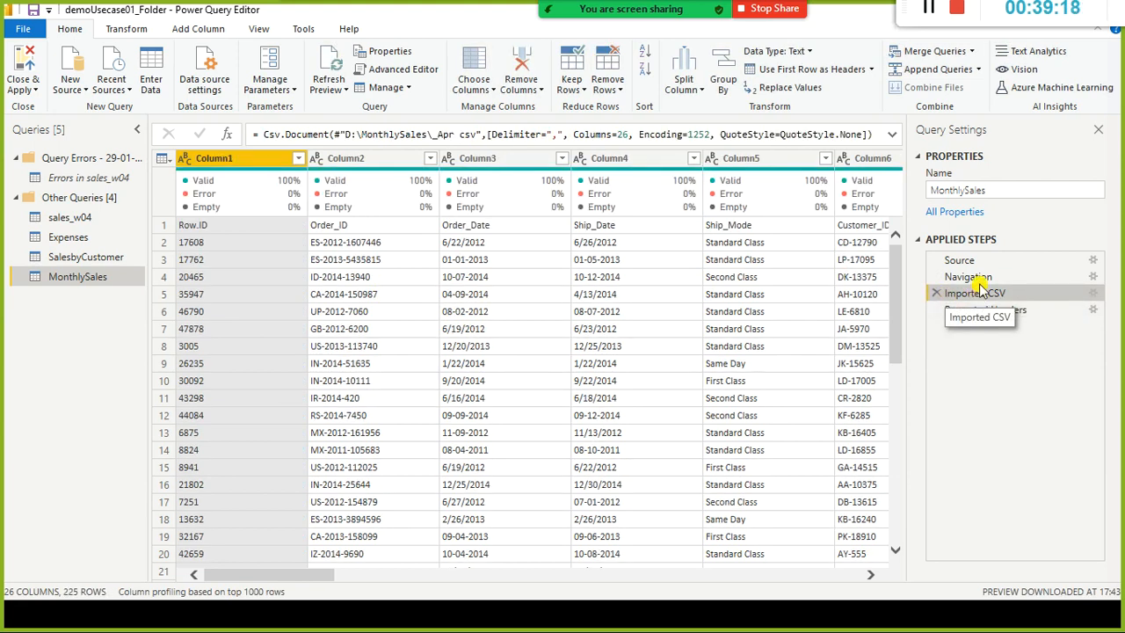
{"action": "left_click", "coordinate": [979, 314]}
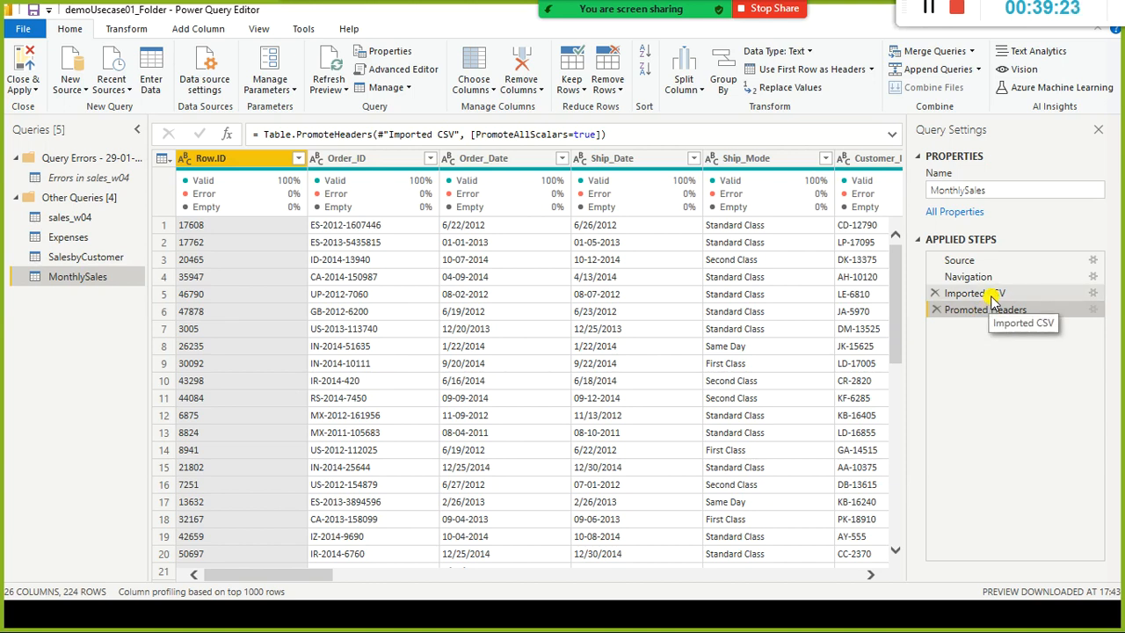
{"action": "left_click", "coordinate": [991, 295]}
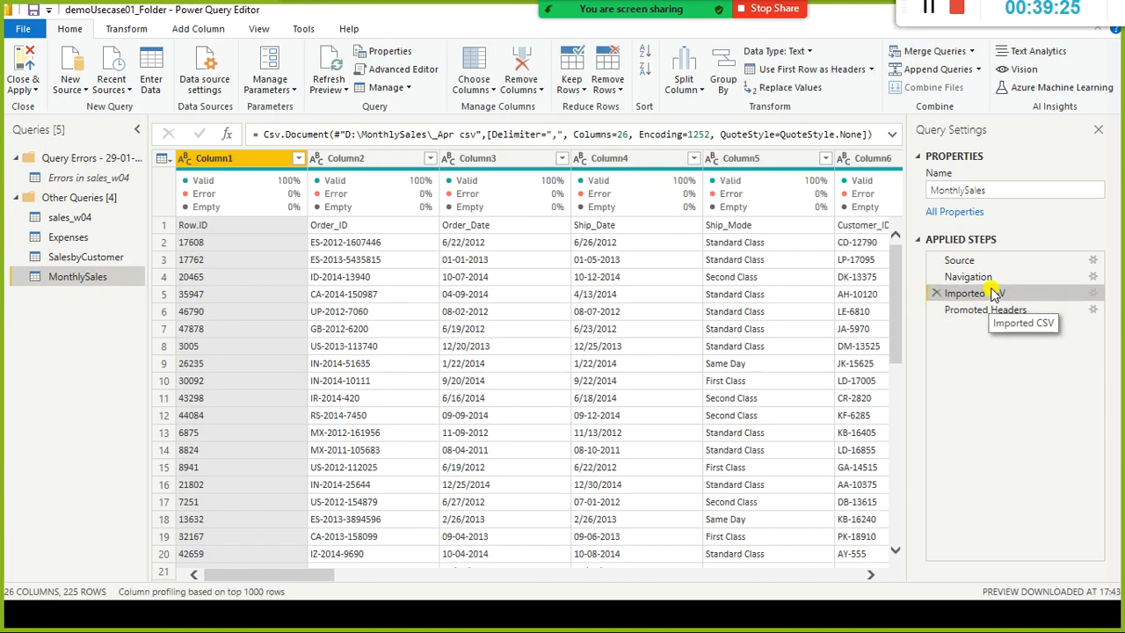
{"action": "left_click", "coordinate": [991, 277]}
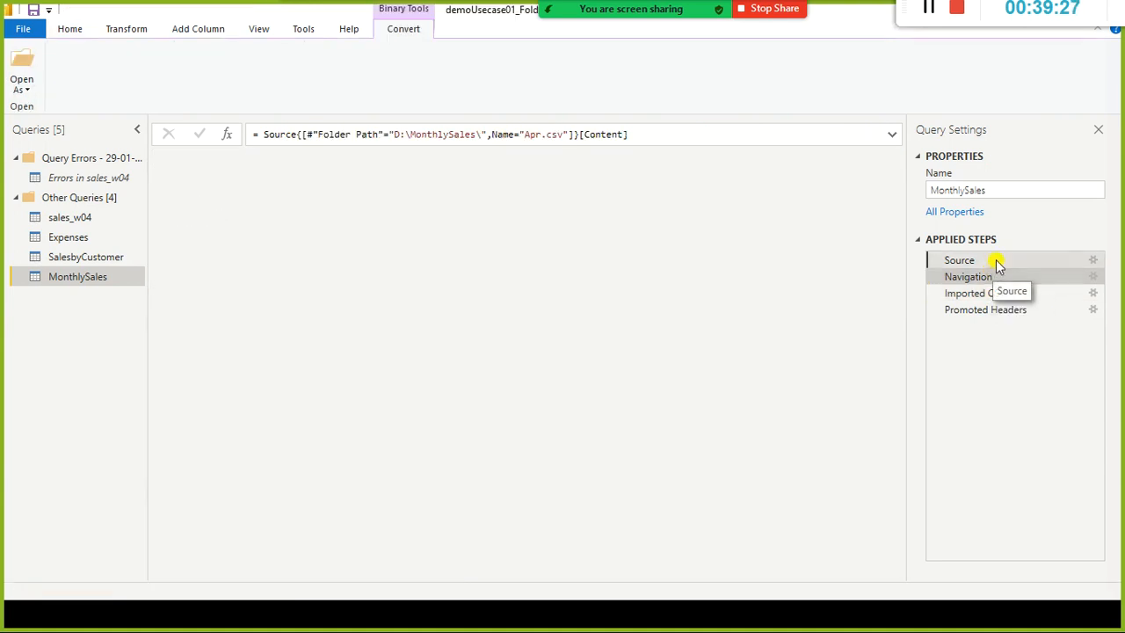
{"action": "left_click", "coordinate": [996, 263]}
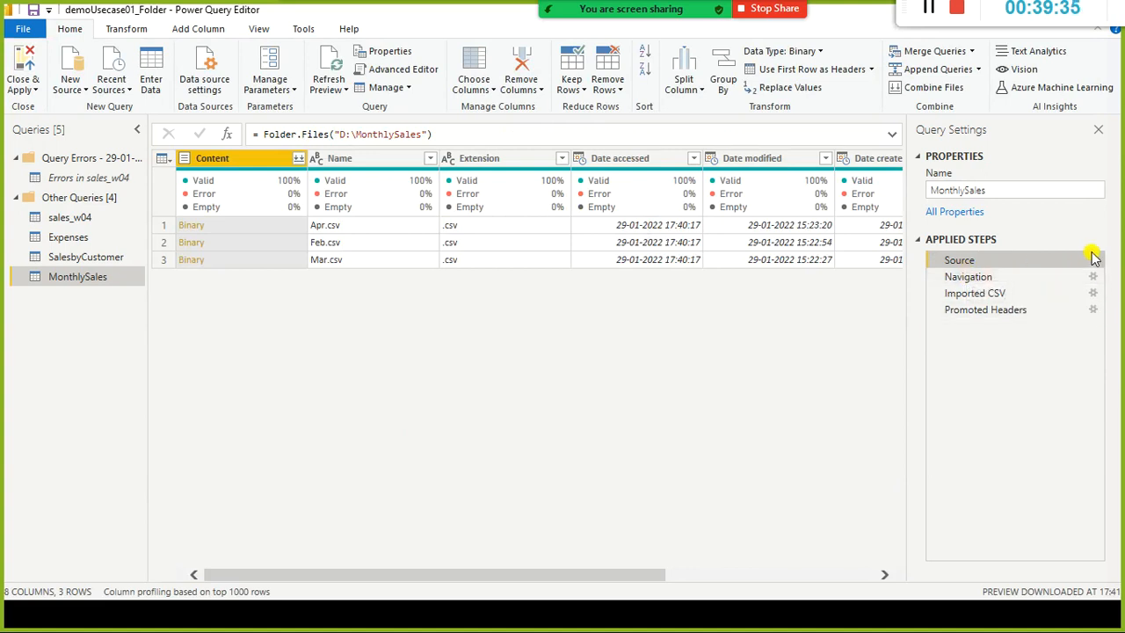
{"action": "left_click", "coordinate": [1095, 258]}
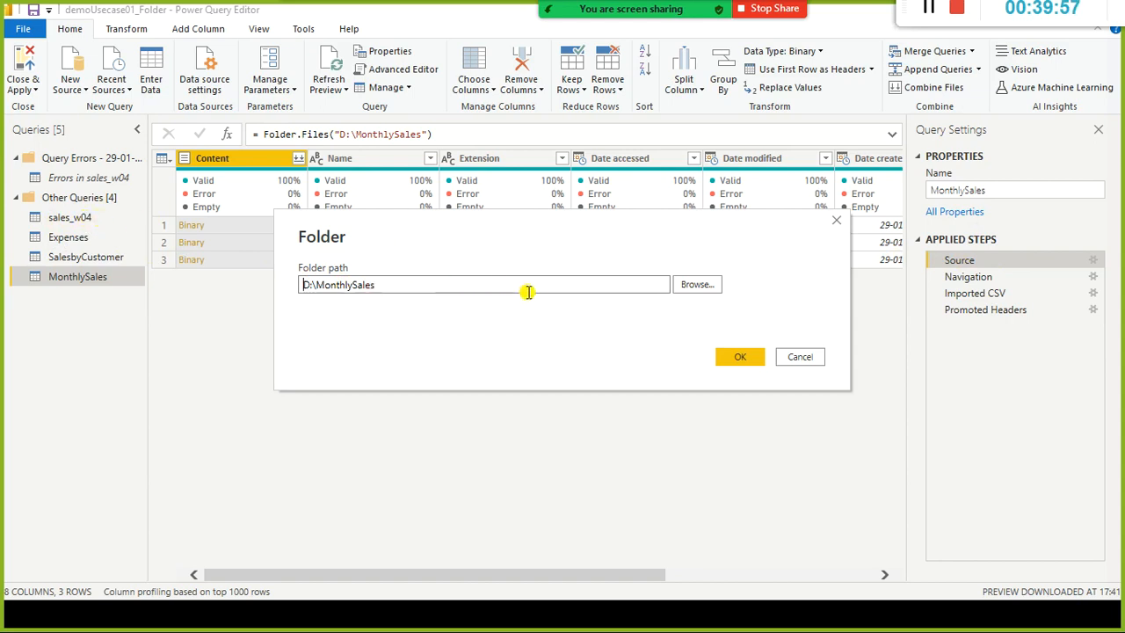
{"action": "left_click", "coordinate": [815, 360]}
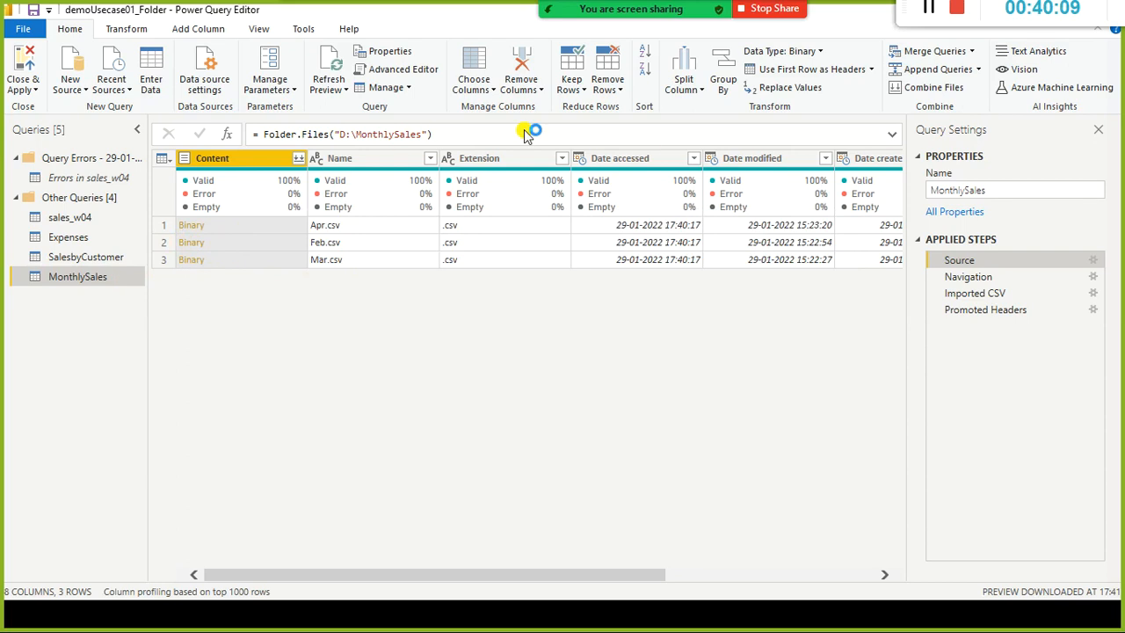
Combine the files of the Content column as an inserted step after Source, using Apr.csv as the sample file.
{"action": "left_click", "coordinate": [299, 162]}
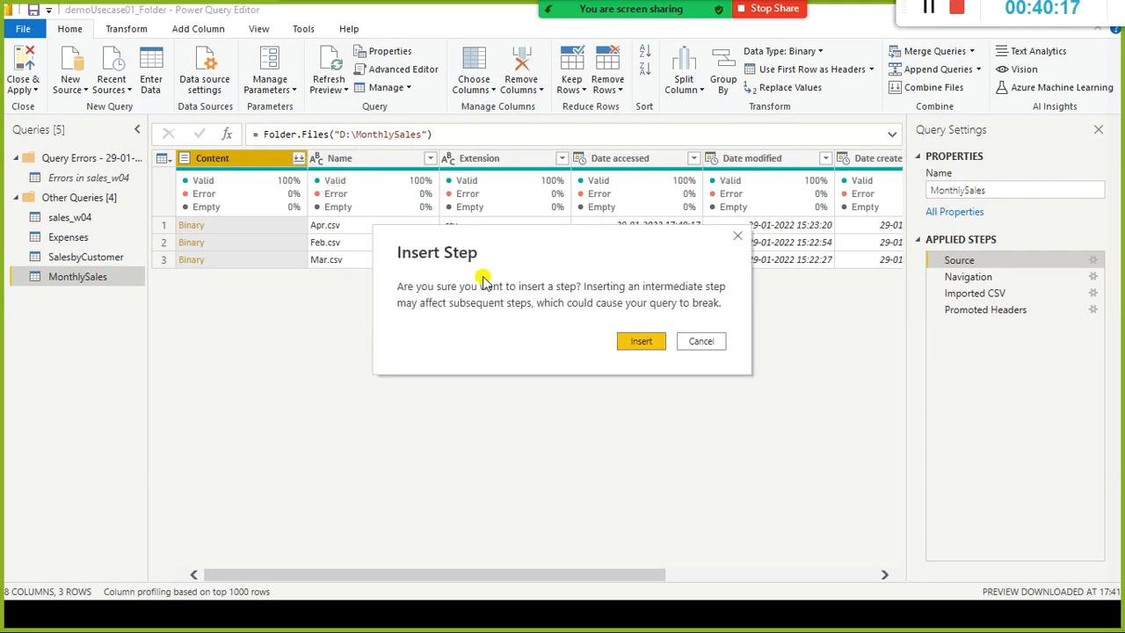
{"action": "left_click", "coordinate": [642, 344]}
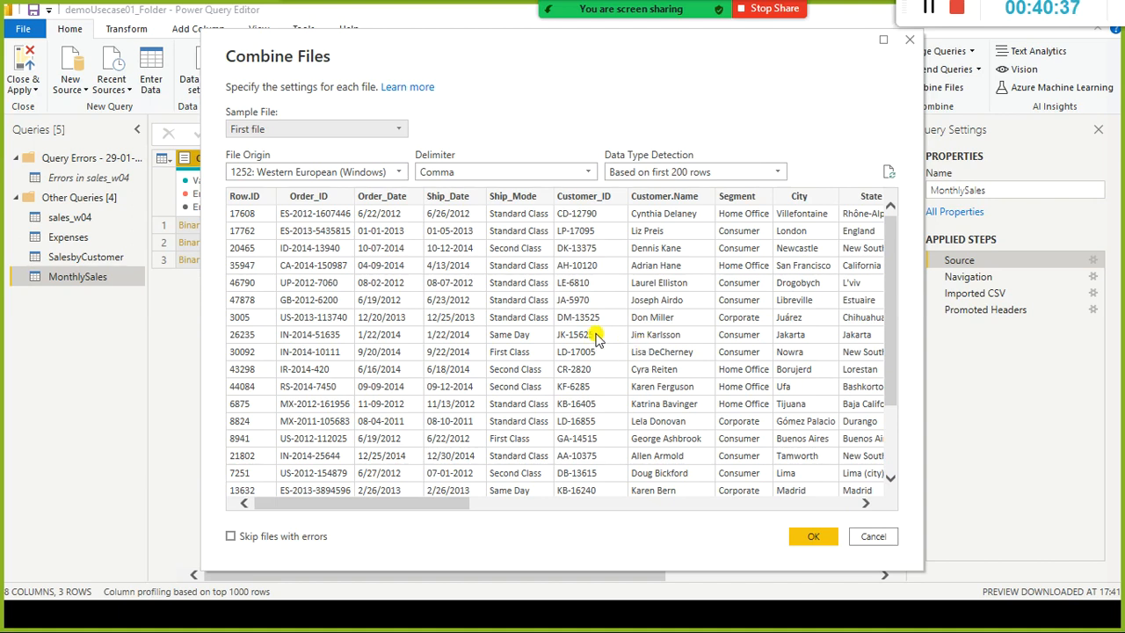
{"action": "left_click", "coordinate": [403, 134]}
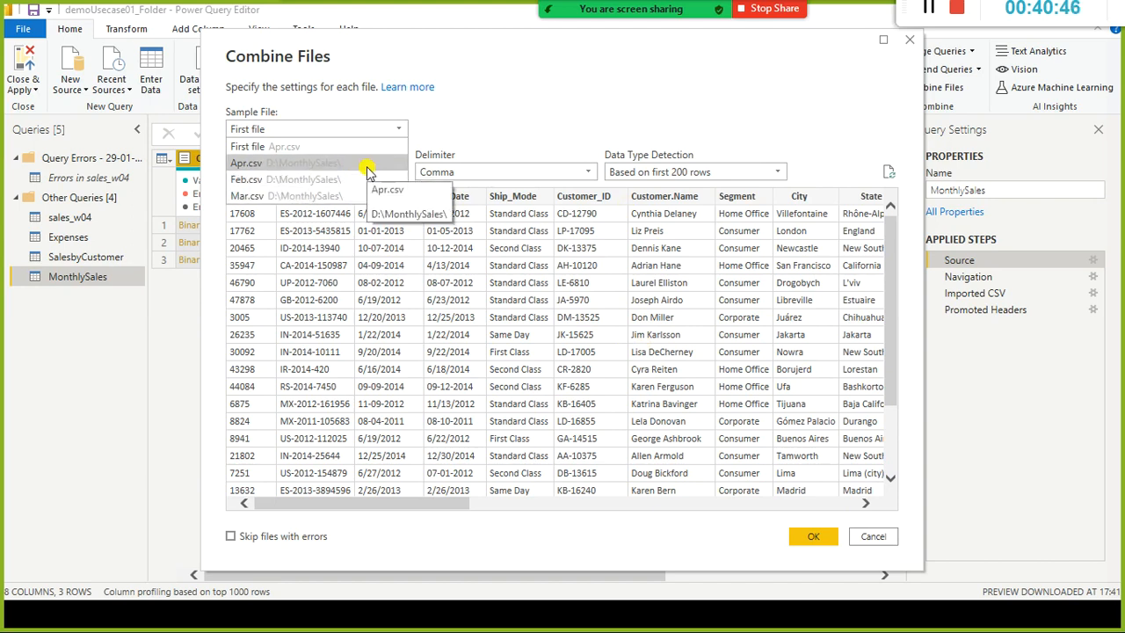
{"action": "left_click", "coordinate": [367, 167]}
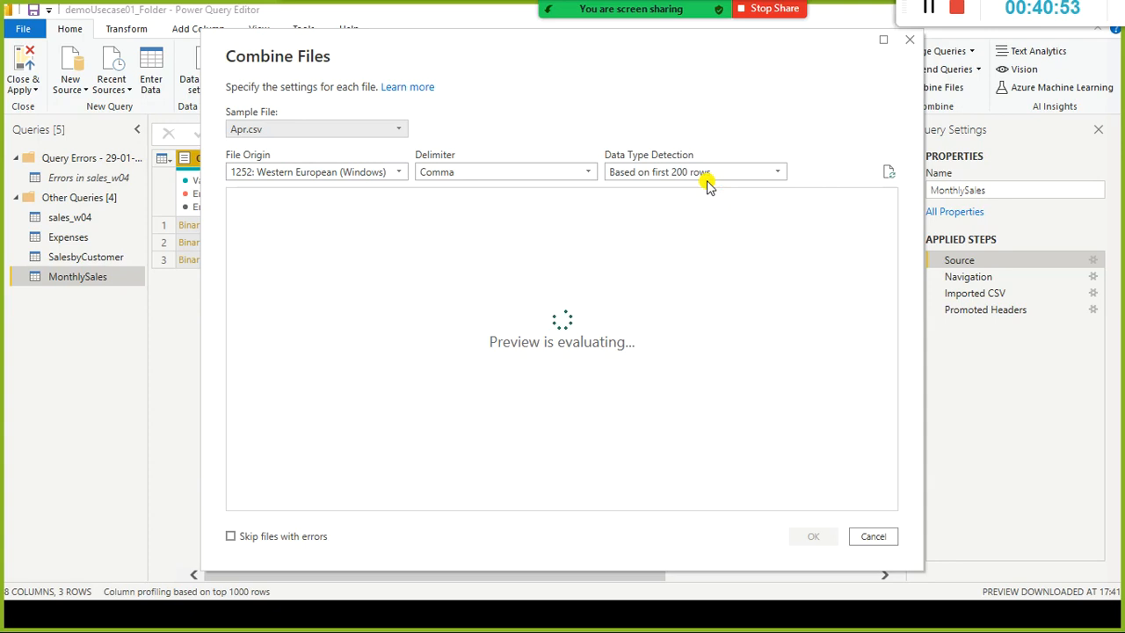
{"action": "left_click", "coordinate": [230, 536]}
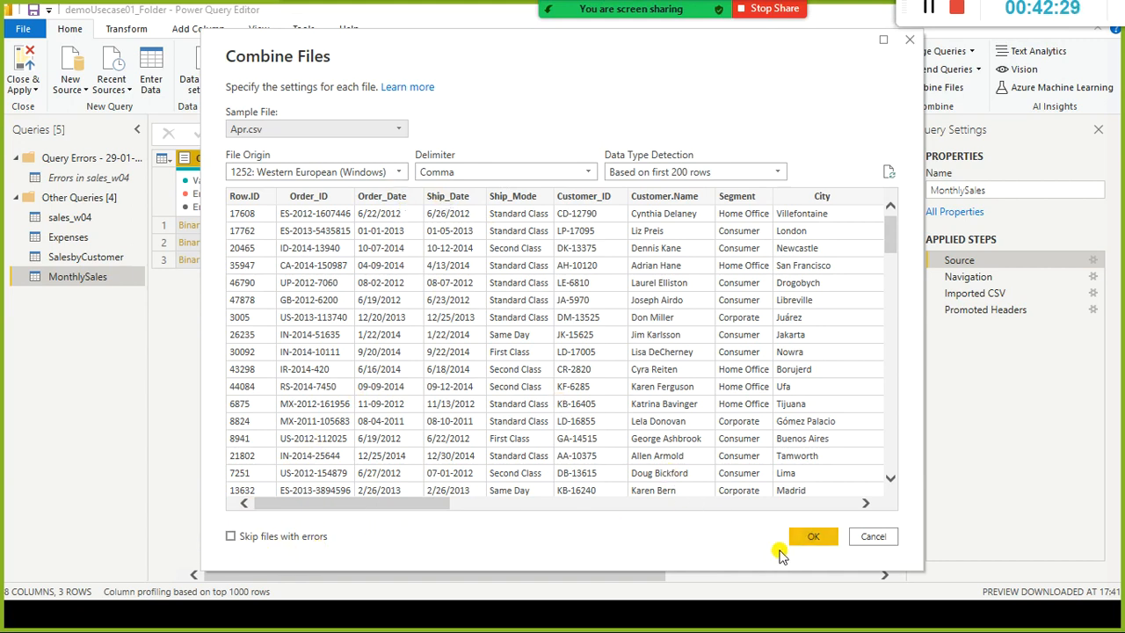
{"action": "left_click", "coordinate": [810, 538]}
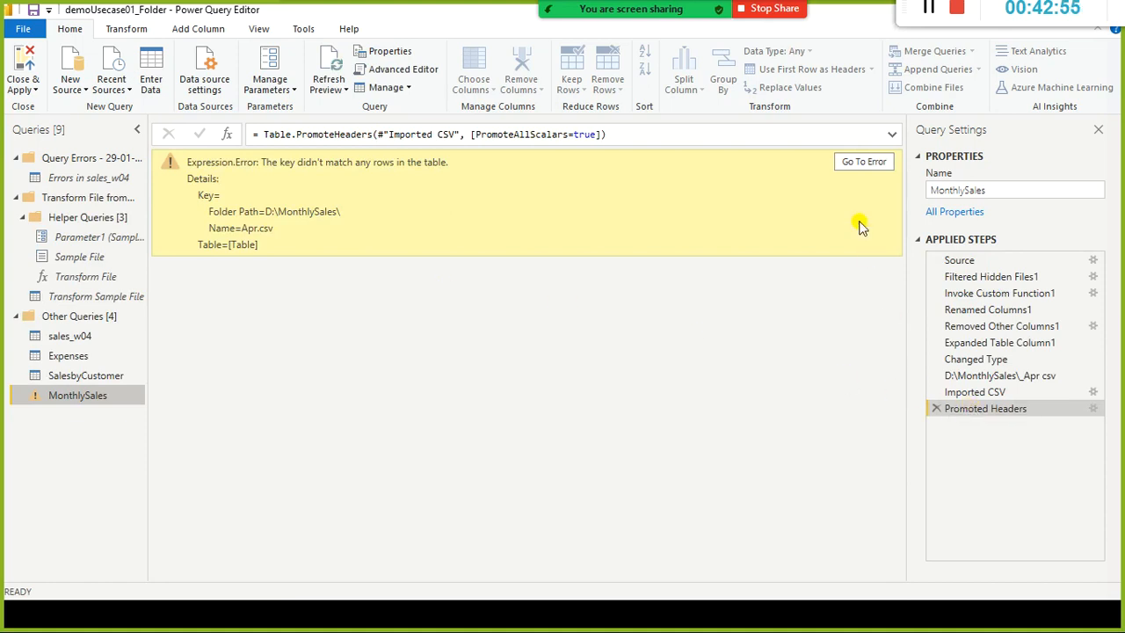
Go to the query error and delete the D:\MonthlySales\_Apr csv, Imported CSV and Promoted Headers steps from MonthlySales.
{"action": "left_click", "coordinate": [840, 165]}
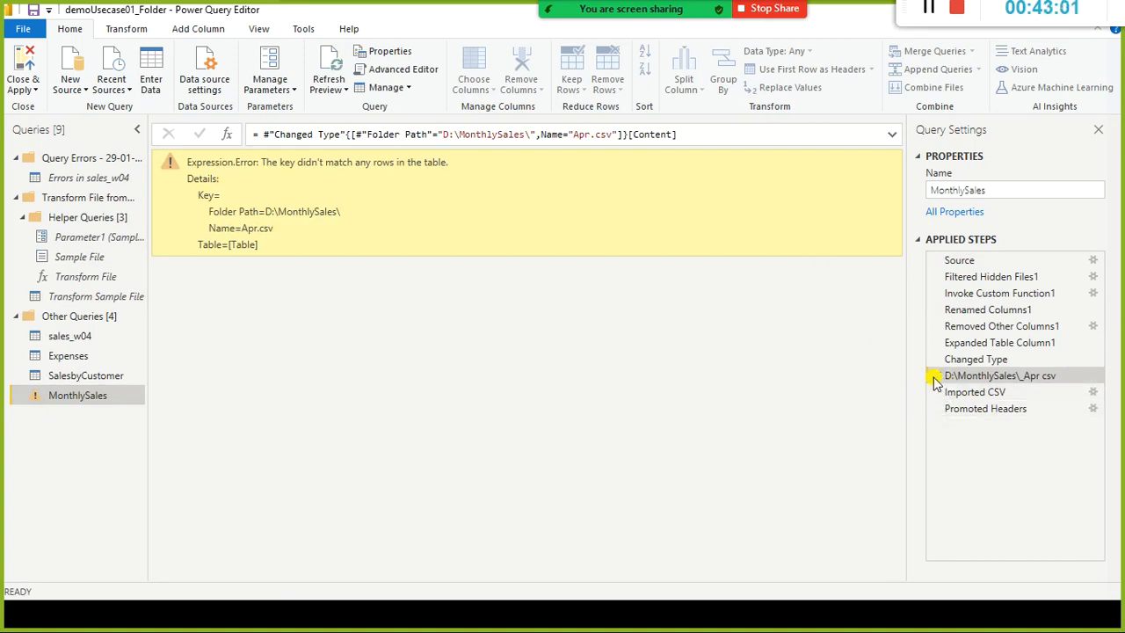
{"action": "key", "text": "Delete"}
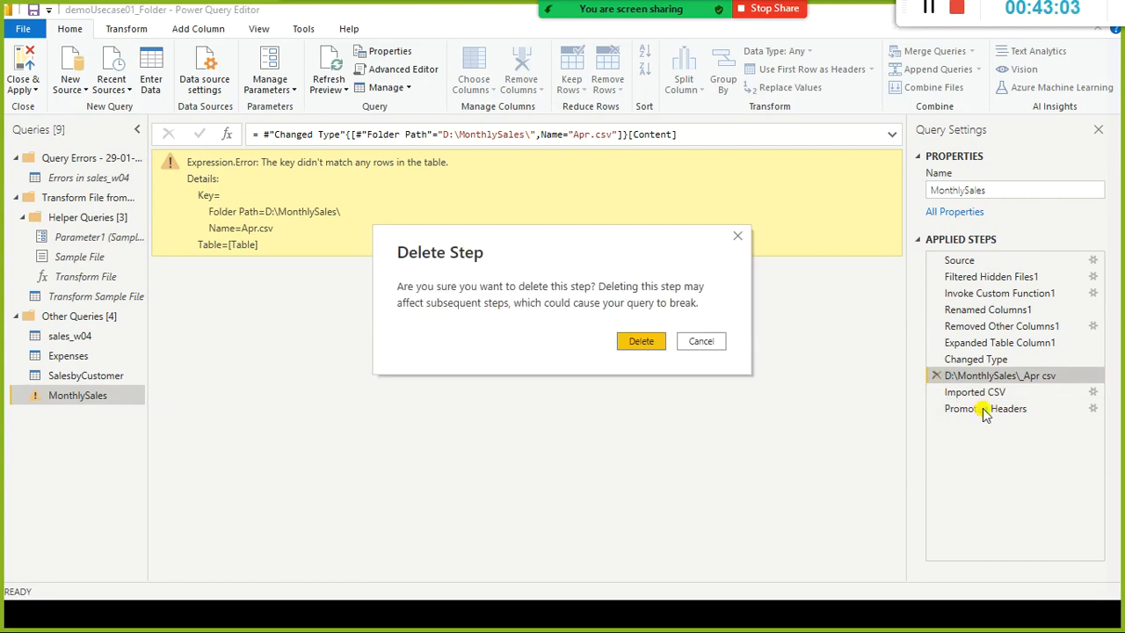
{"action": "left_click", "coordinate": [652, 344]}
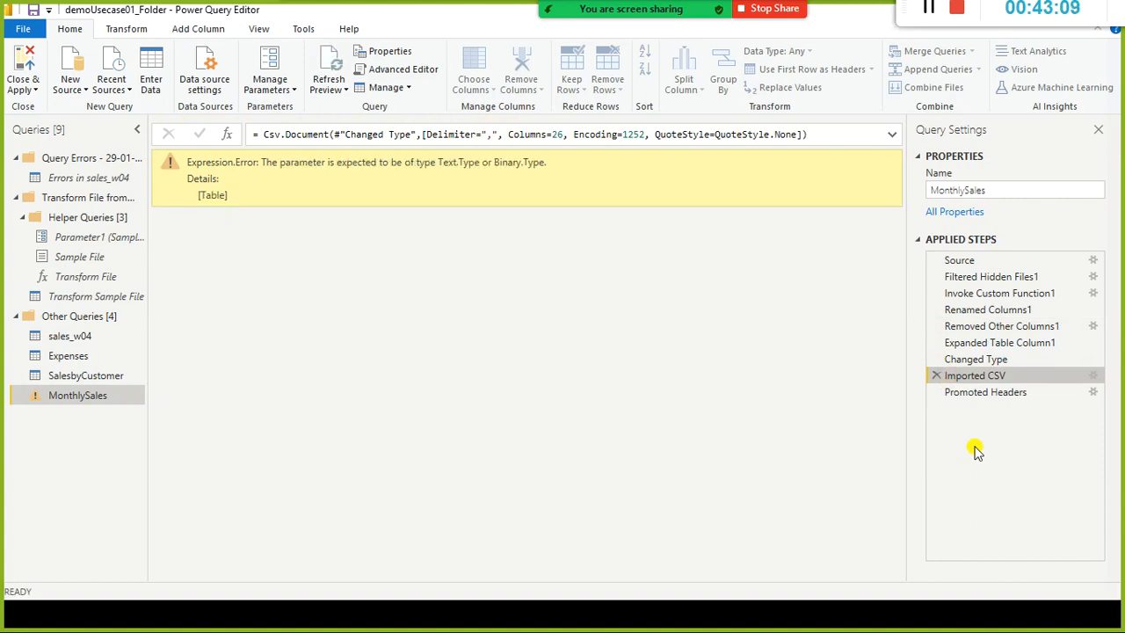
{"action": "left_click", "coordinate": [937, 376]}
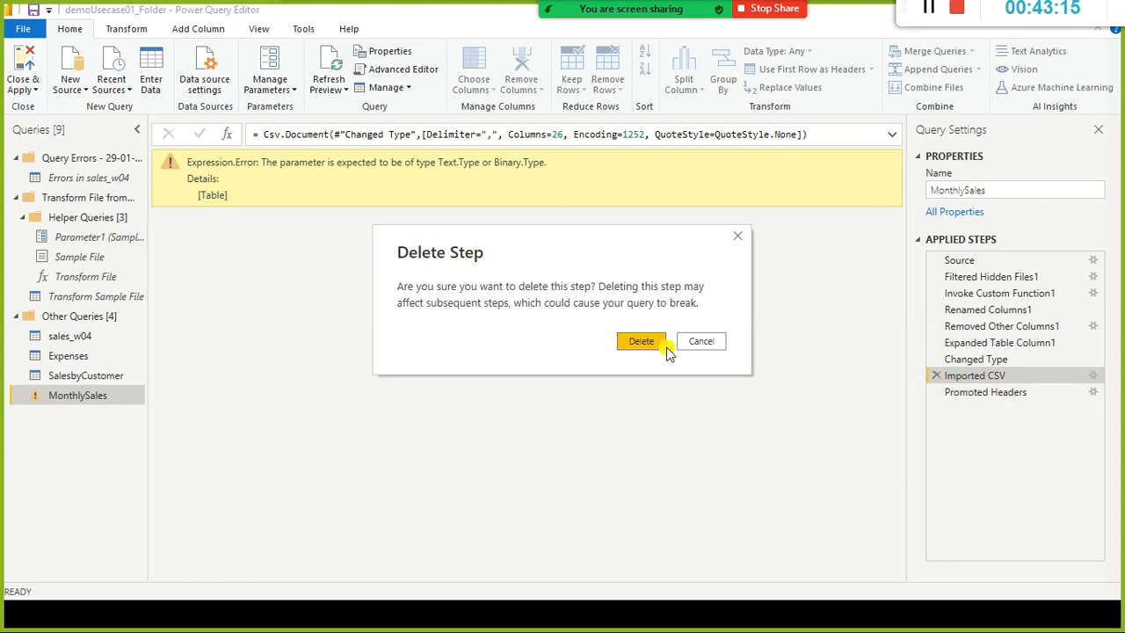
{"action": "left_click", "coordinate": [650, 343]}
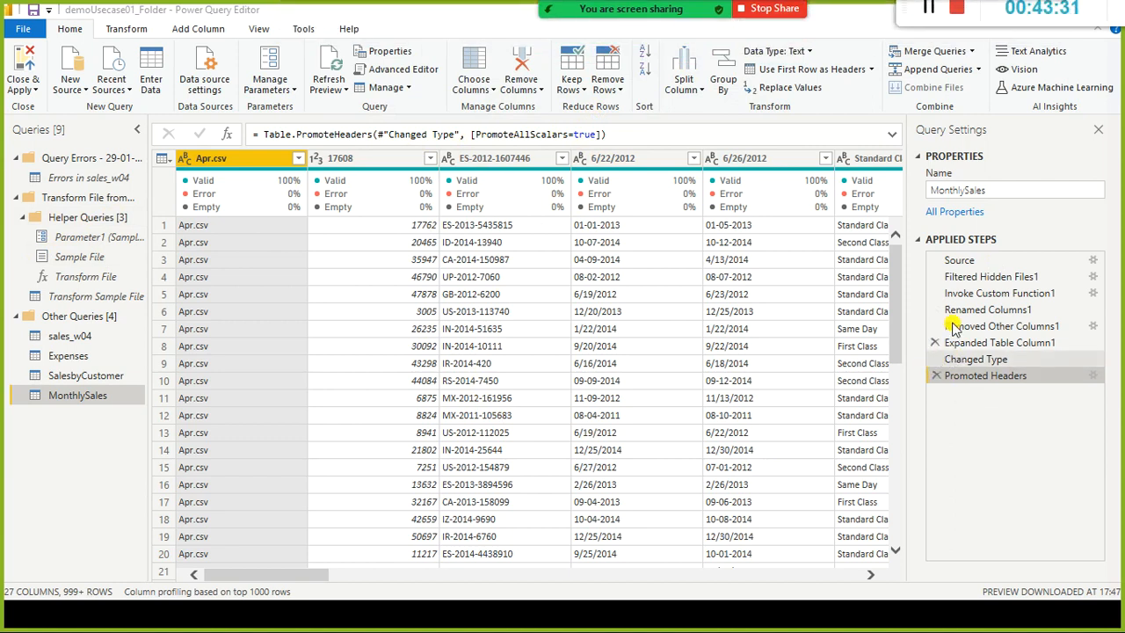
{"action": "left_click", "coordinate": [936, 375]}
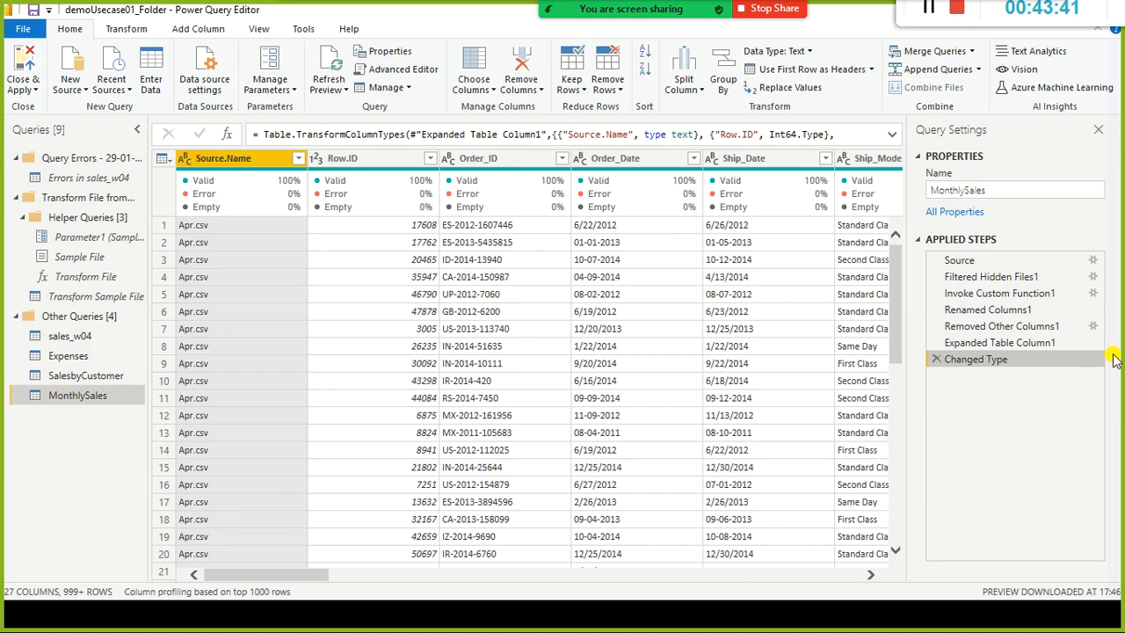
Compare the Expanded Table Column1 and Changed Type steps of MonthlySales, and delete the Changed Type step.
{"action": "left_click", "coordinate": [966, 343]}
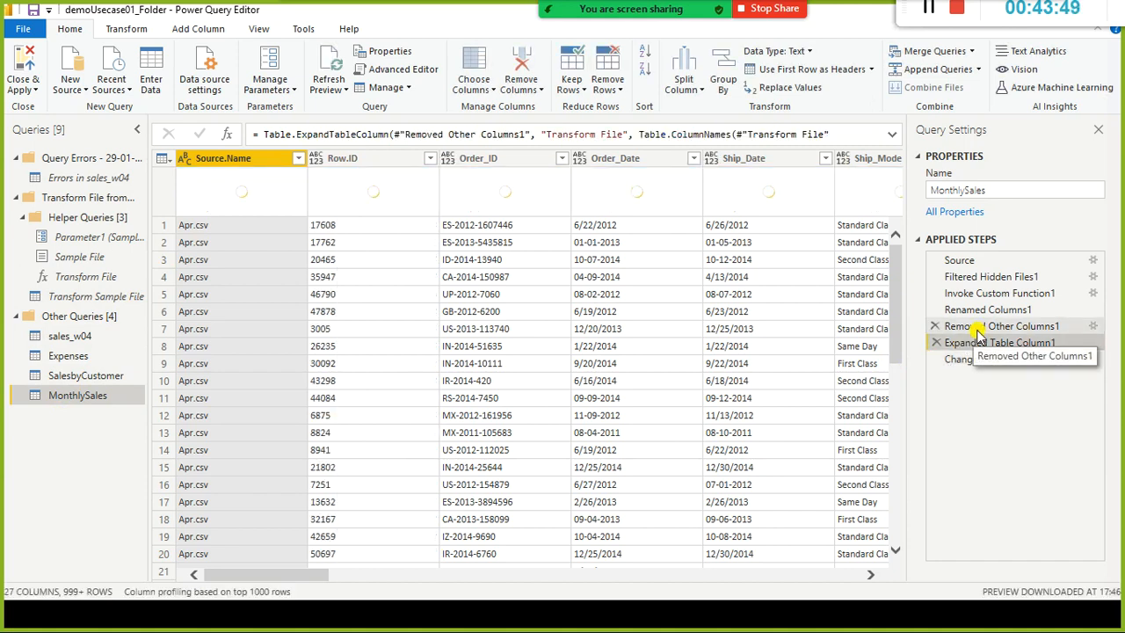
{"action": "left_click", "coordinate": [951, 363]}
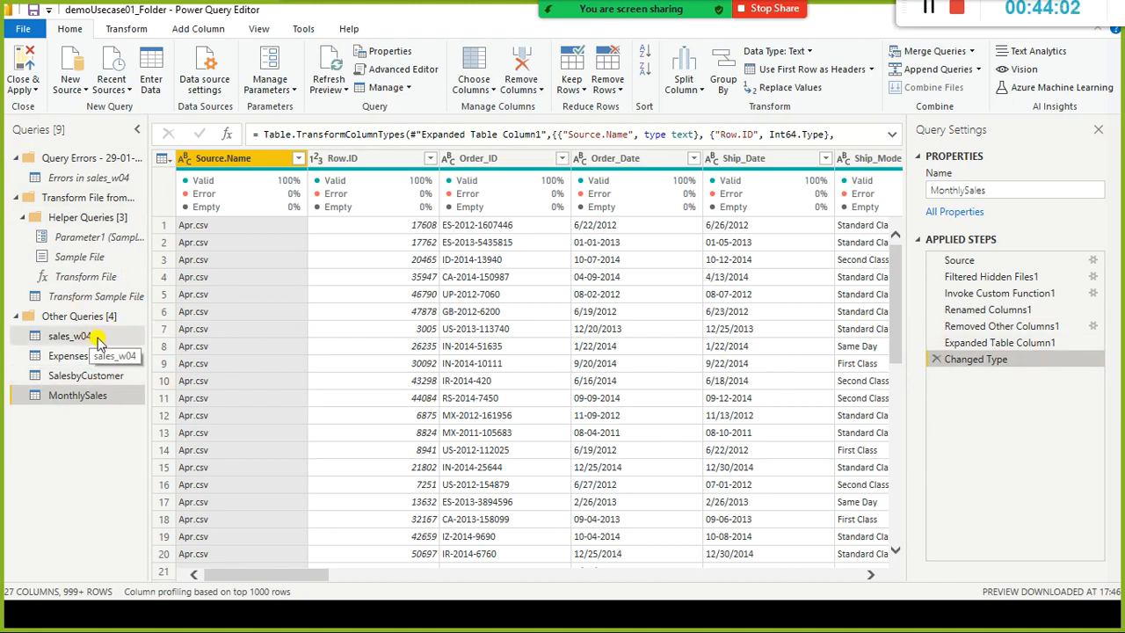
{"action": "left_click", "coordinate": [1037, 342]}
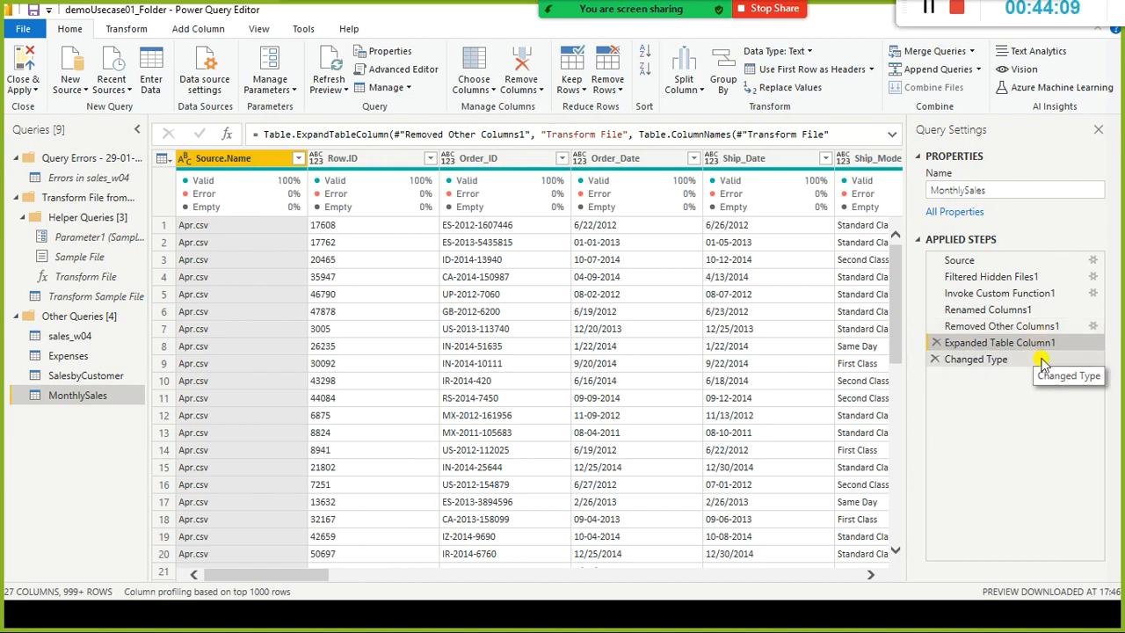
{"action": "left_click", "coordinate": [936, 360]}
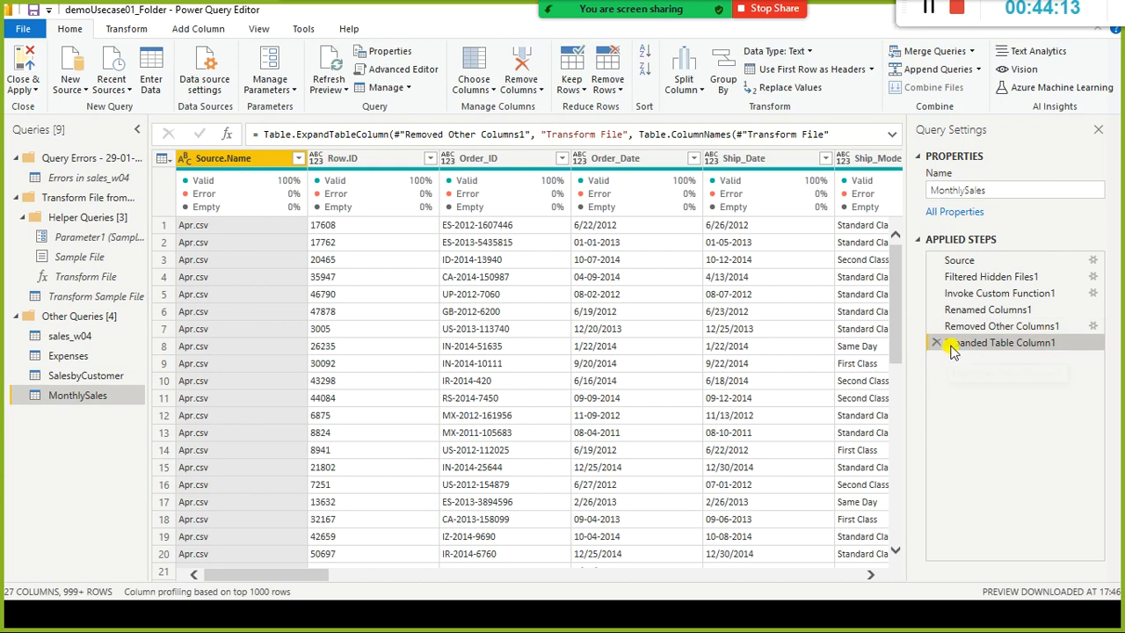
Delete all MonthlySales steps after Source, from Expanded Table Column1 back through Filtered Hidden Files1.
{"action": "left_click", "coordinate": [962, 333]}
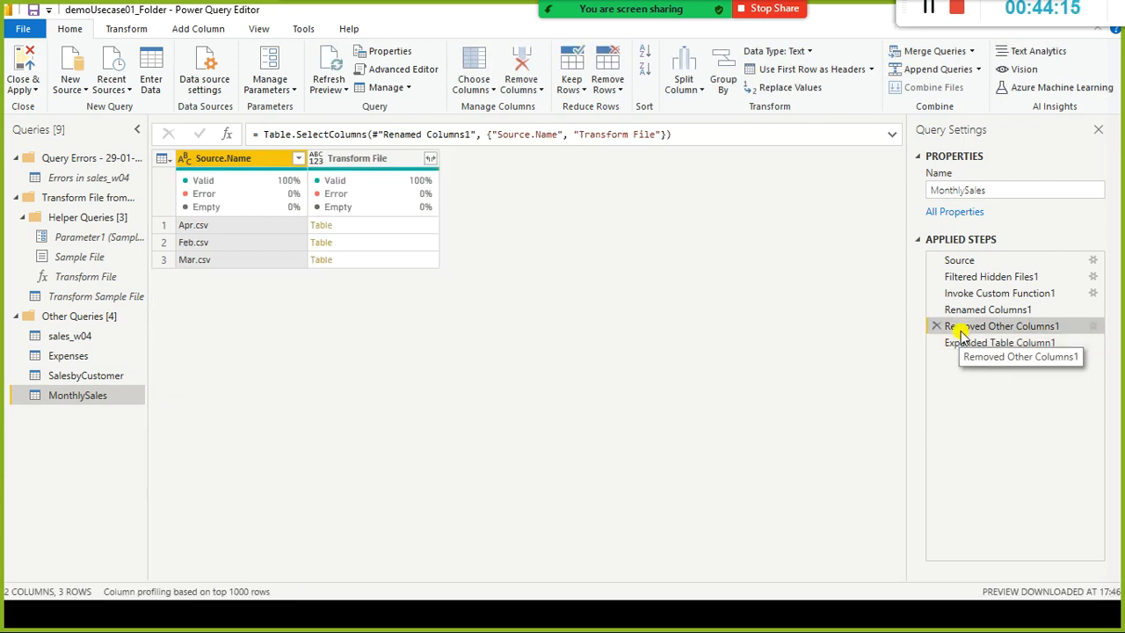
{"action": "left_click", "coordinate": [958, 310]}
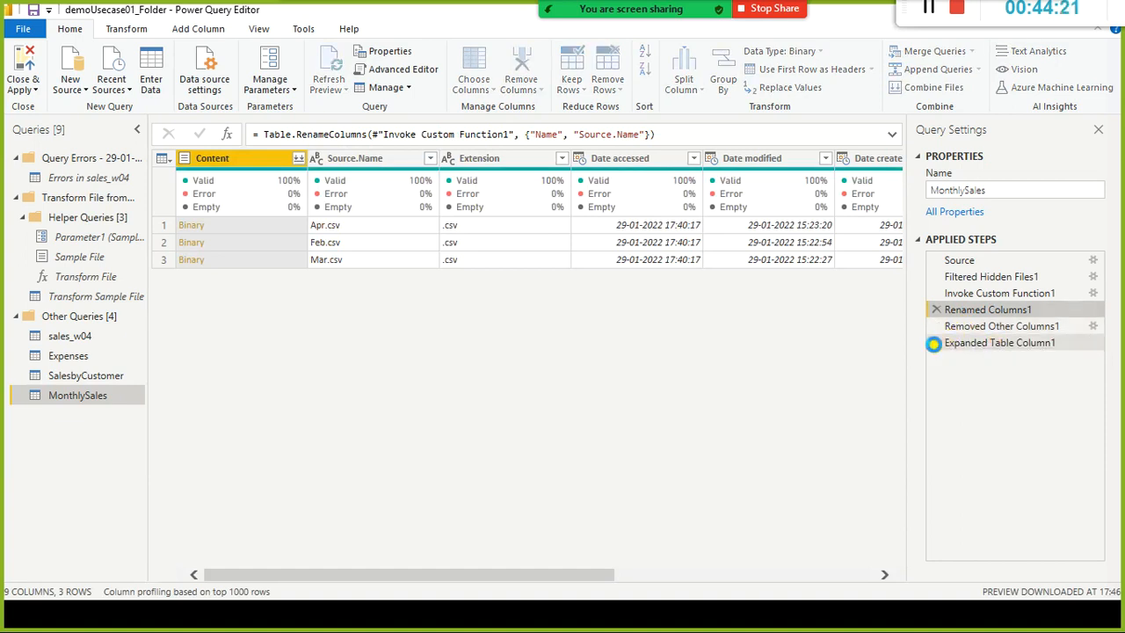
{"action": "left_click", "coordinate": [936, 343]}
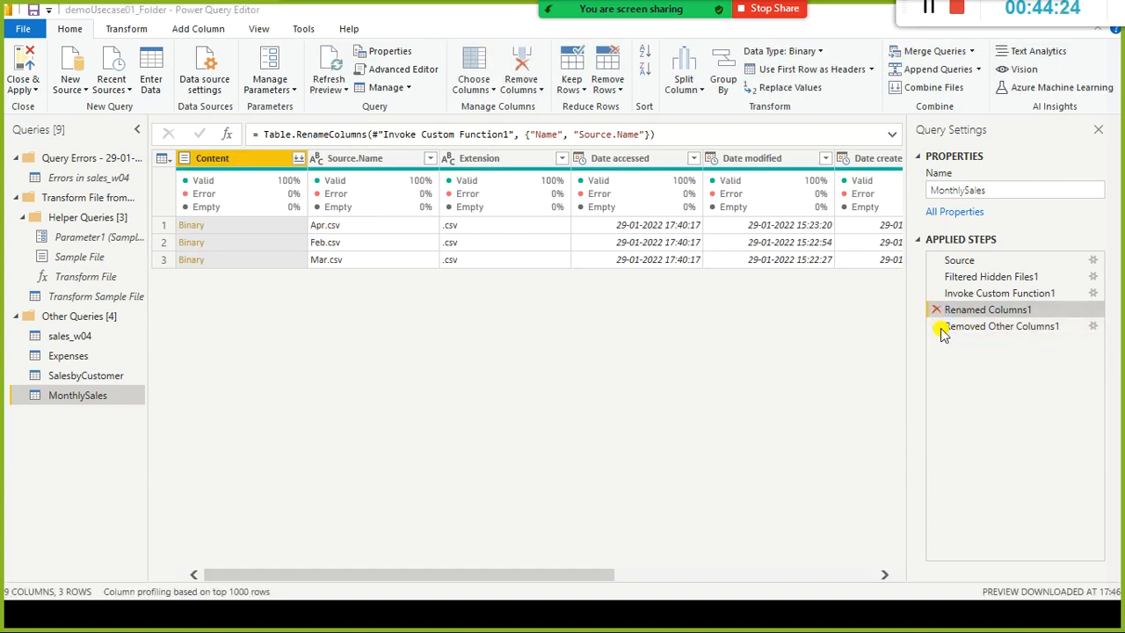
{"action": "left_click", "coordinate": [936, 310]}
{"action": "left_click", "coordinate": [662, 350]}
{"action": "left_click", "coordinate": [936, 310]}
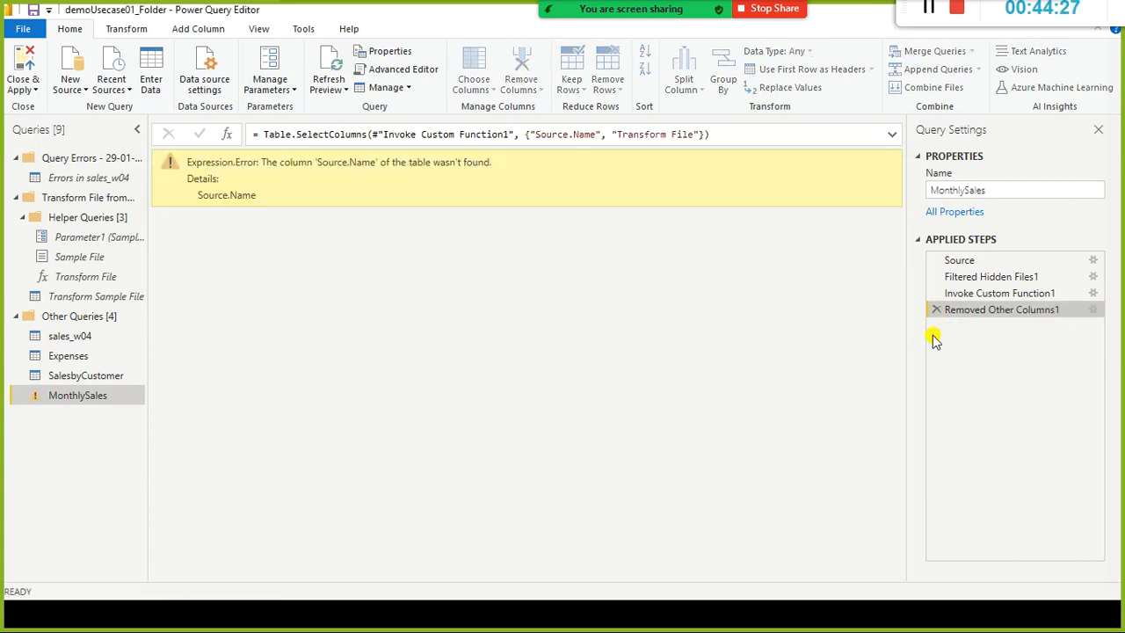
{"action": "left_click", "coordinate": [936, 309]}
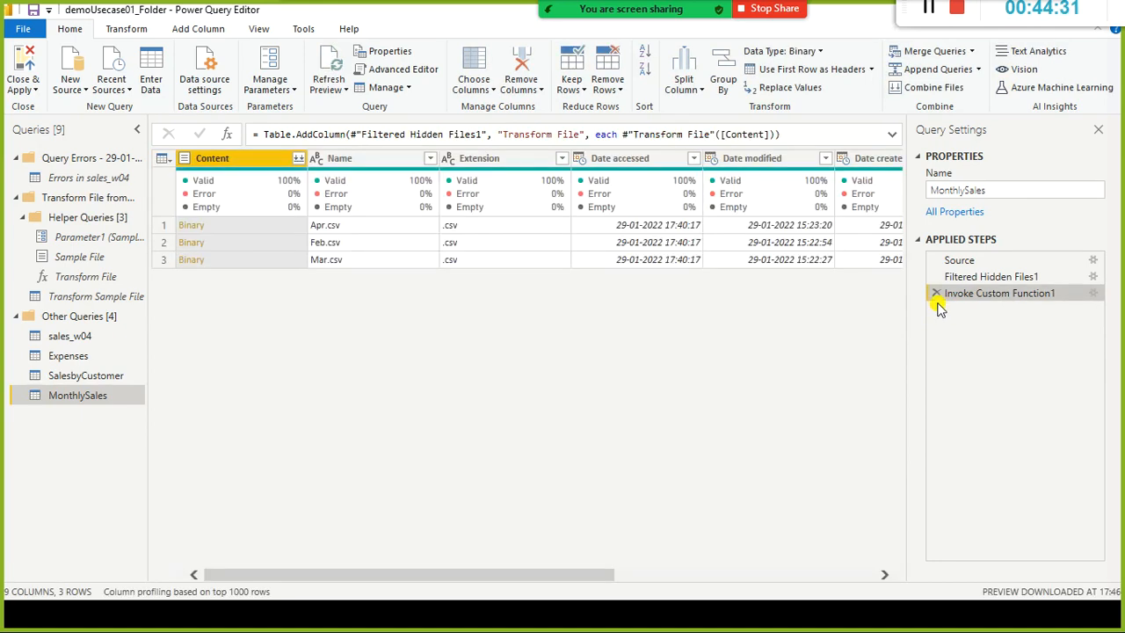
{"action": "left_click", "coordinate": [935, 293]}
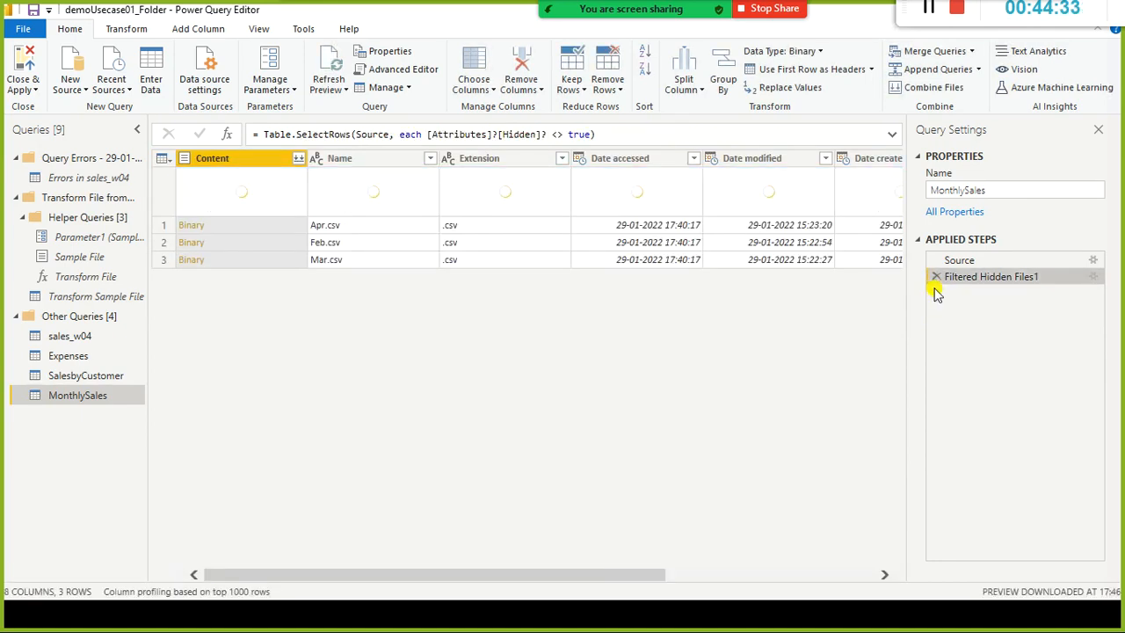
{"action": "left_click", "coordinate": [933, 277]}
Switch to File Explorer and permanently delete Apr.csv from the D:\MonthlySales folder.
{"action": "key", "text": "alt+Tab"}
{"action": "key", "text": "alt+Tab"}
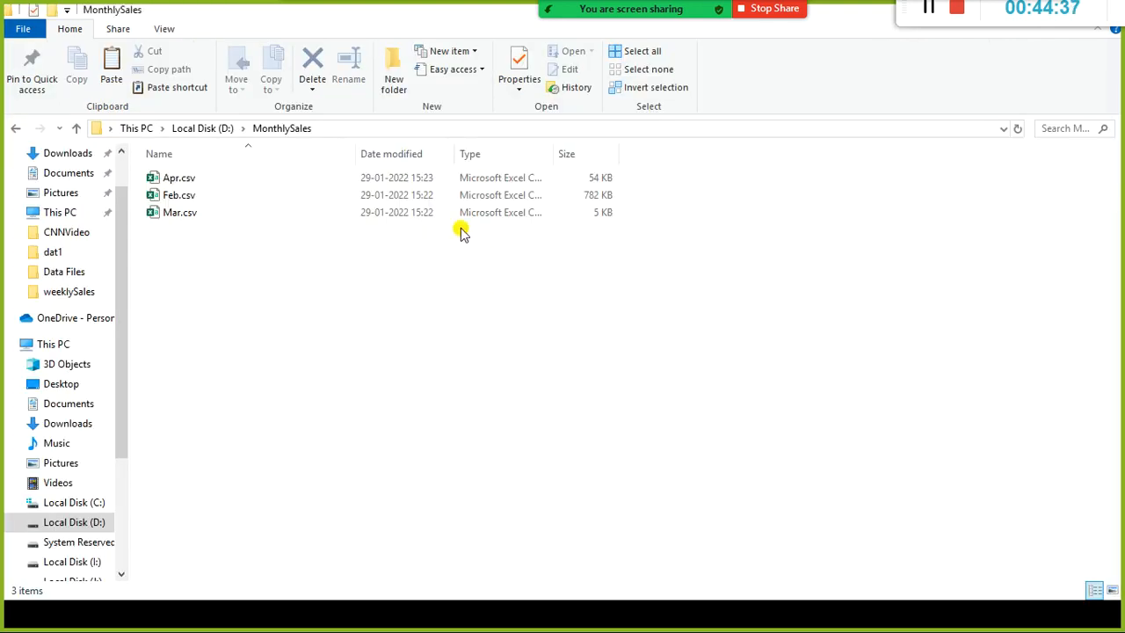
{"action": "left_click", "coordinate": [222, 184]}
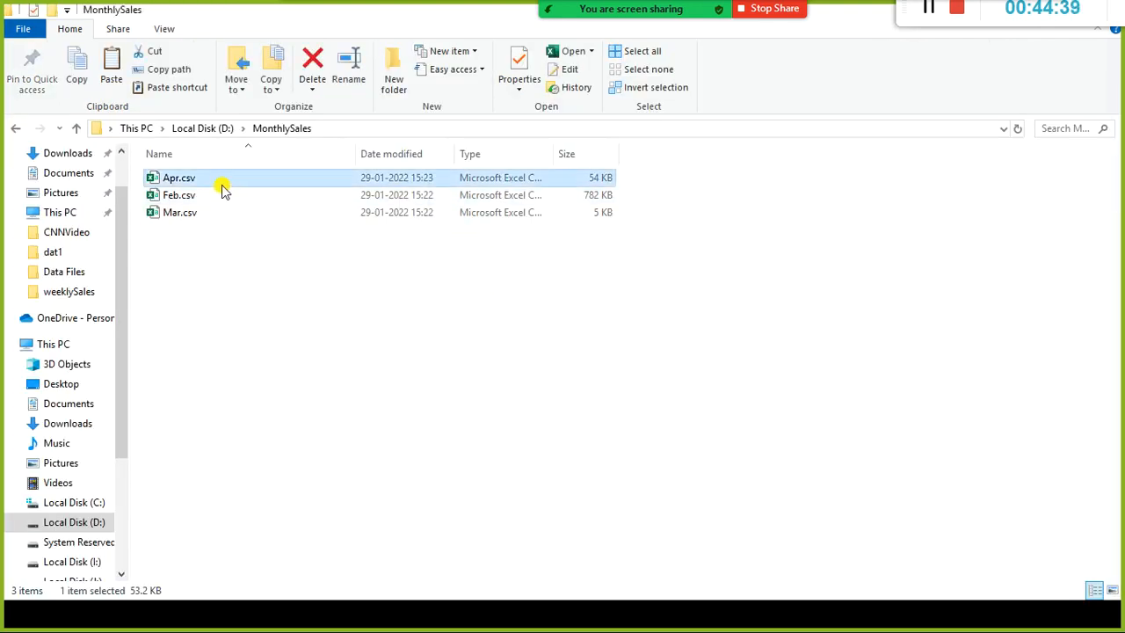
{"action": "key", "text": "shift+Delete"}
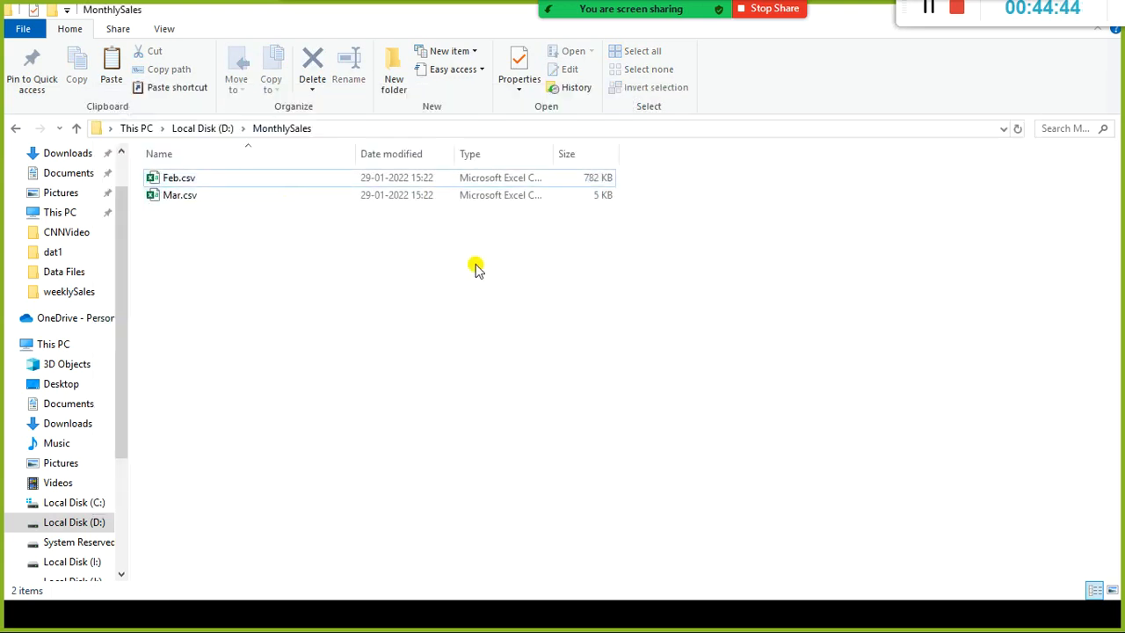
Switch to the Power BI Desktop report window and discard the pending query changes.
{"action": "key", "text": "alt+Tab"}
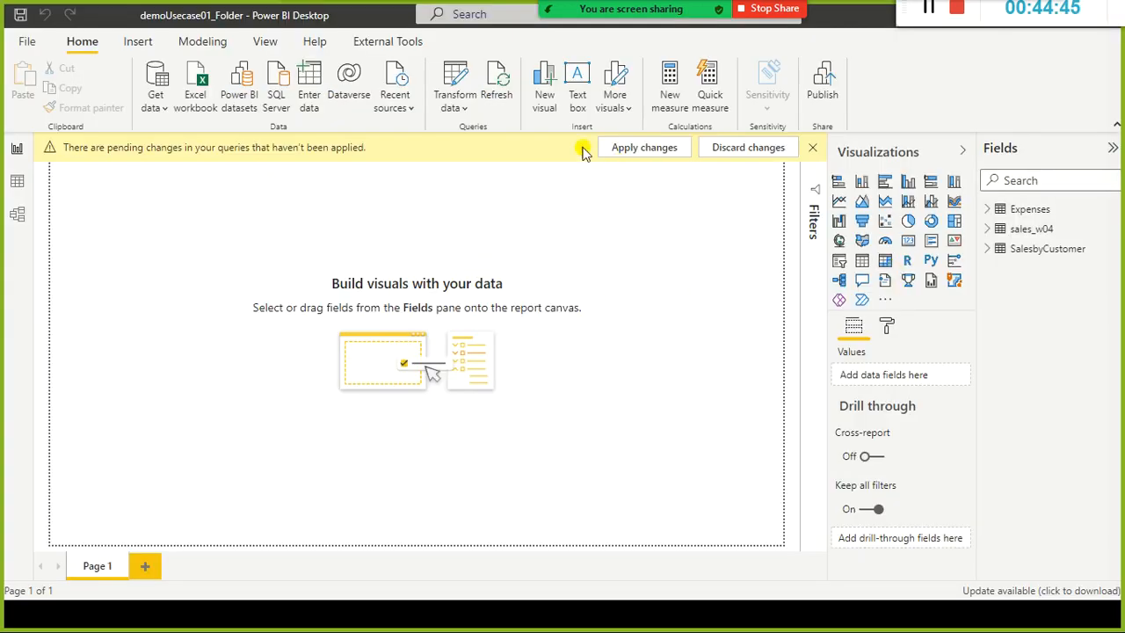
{"action": "left_click", "coordinate": [772, 152]}
{"action": "left_click", "coordinate": [645, 387]}
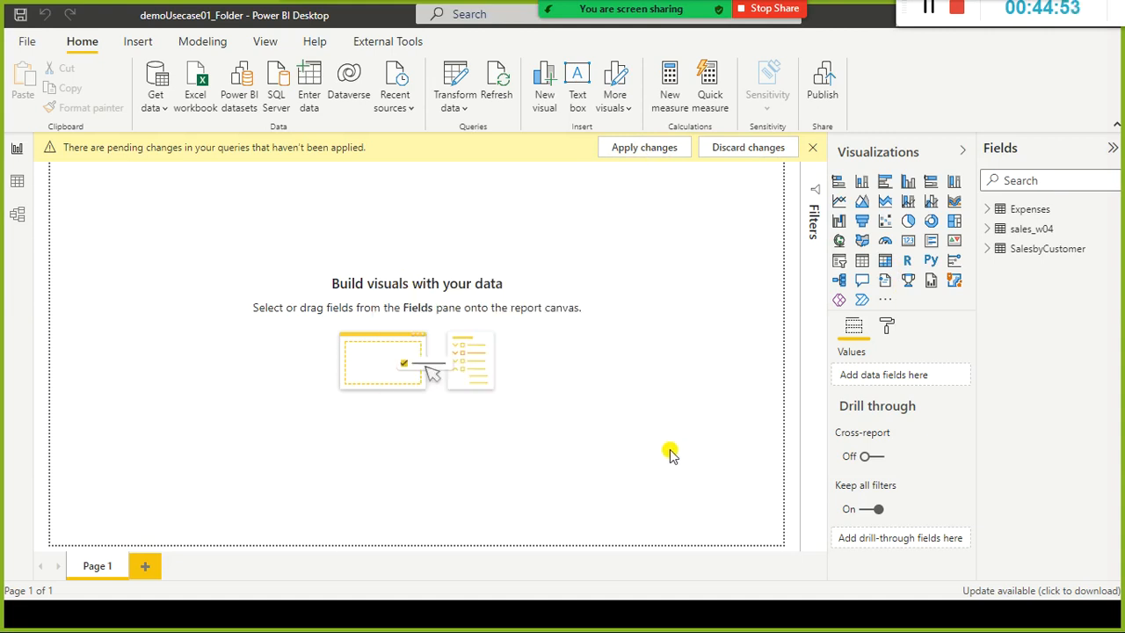
Return to Power Query Editor, delete the Query Errors group with its queries, and close and apply the changes.
{"action": "key", "text": "alt+Tab"}
{"action": "key", "text": "alt+Tab"}
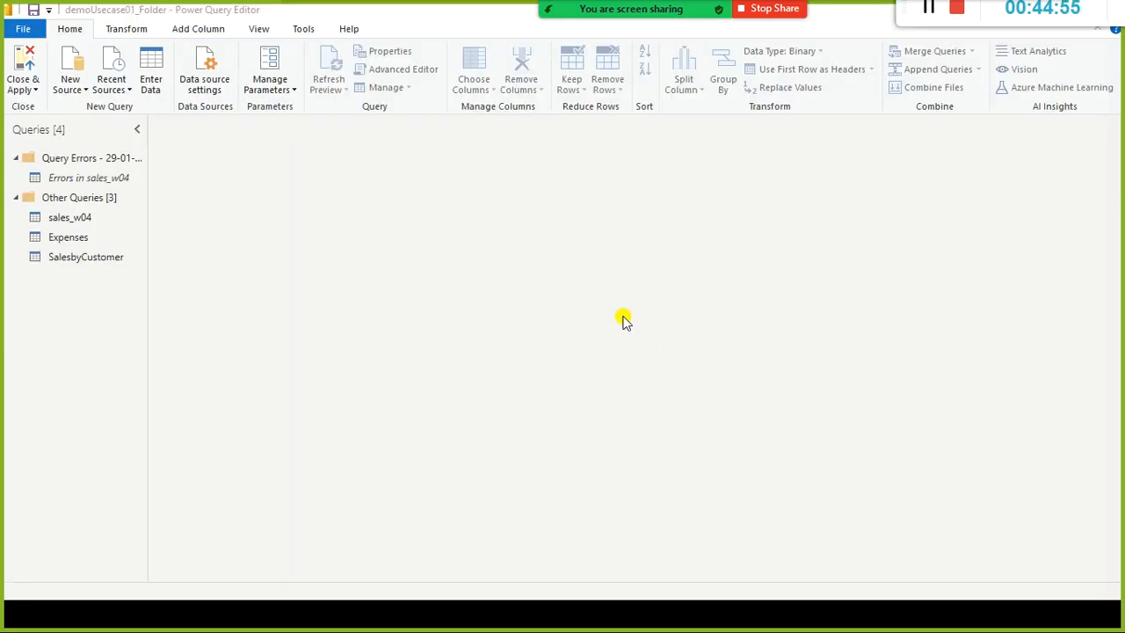
{"action": "left_click", "coordinate": [114, 161]}
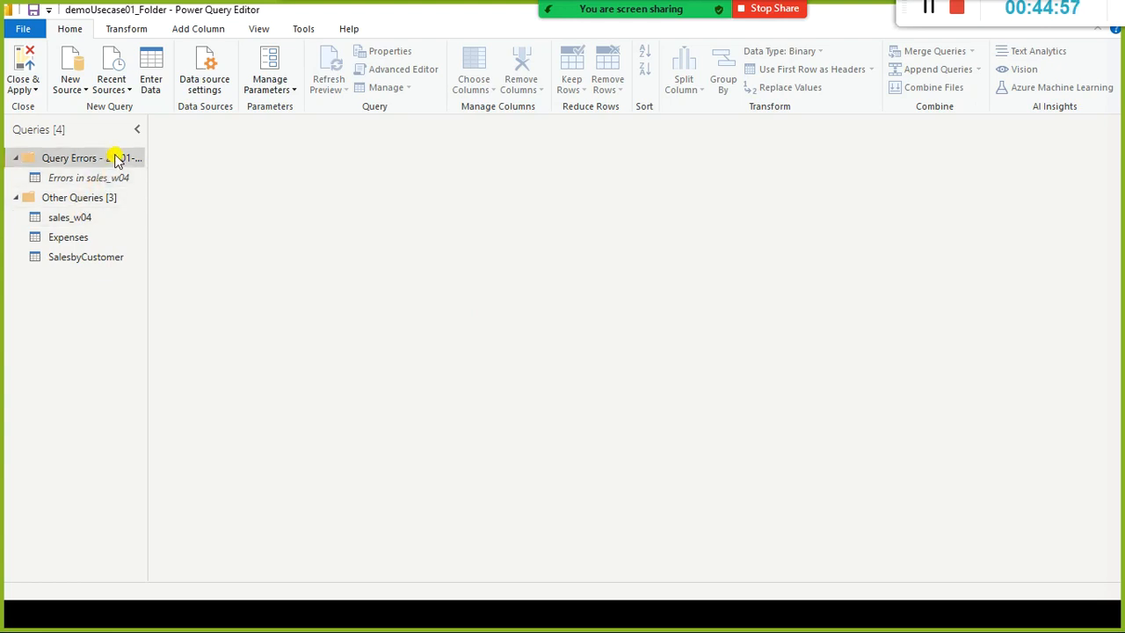
{"action": "right_click", "coordinate": [115, 159]}
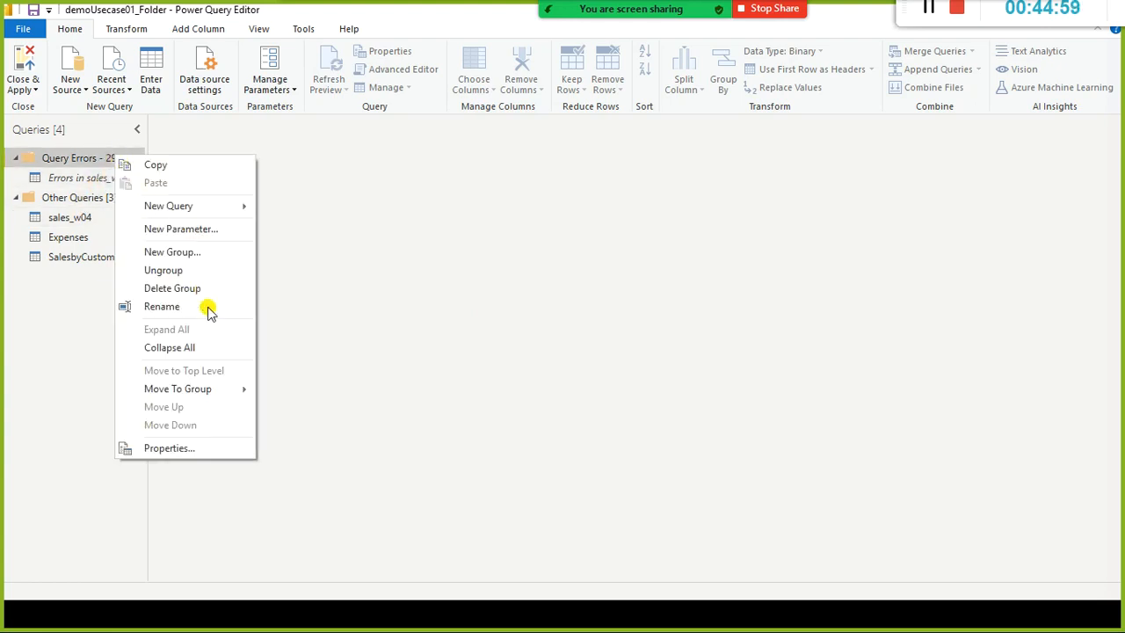
{"action": "left_click", "coordinate": [185, 288]}
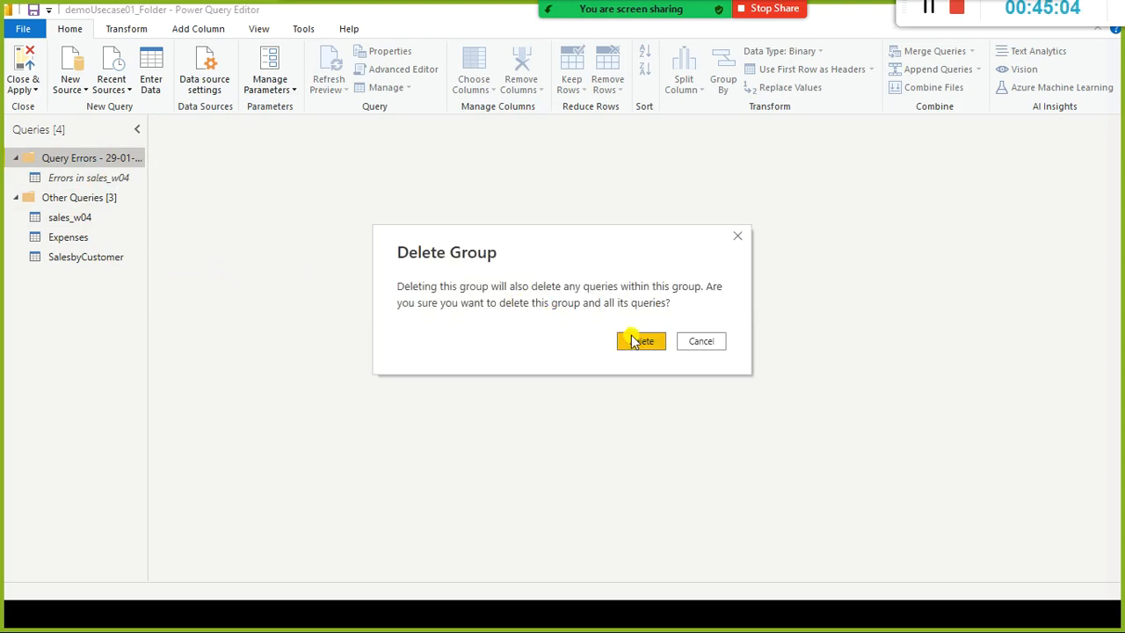
{"action": "left_click", "coordinate": [638, 341]}
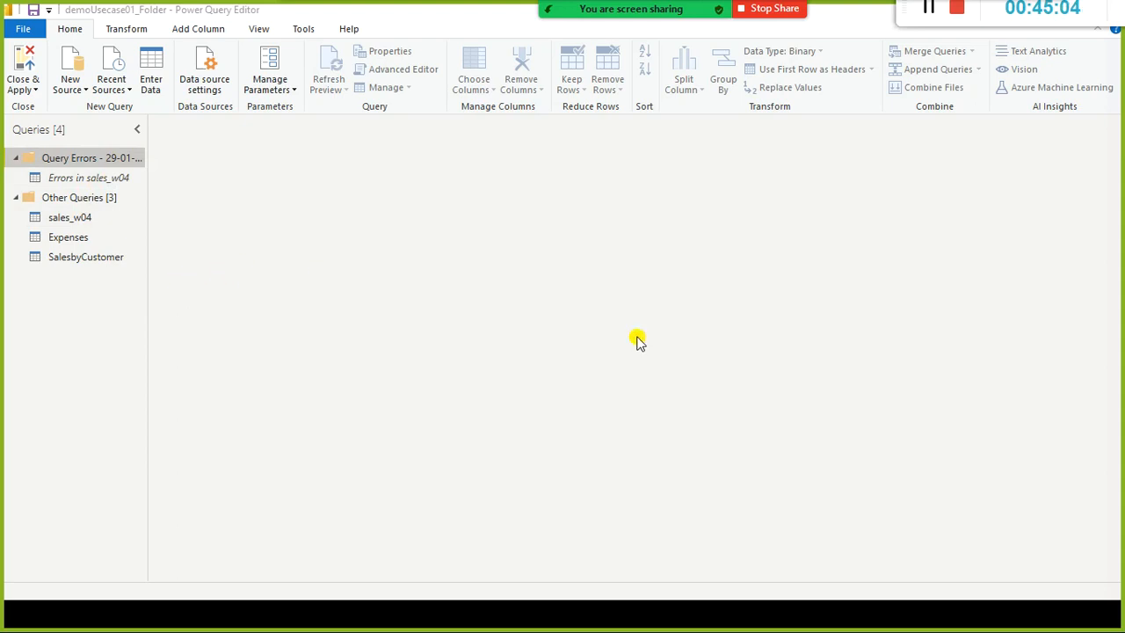
{"action": "left_click", "coordinate": [28, 88]}
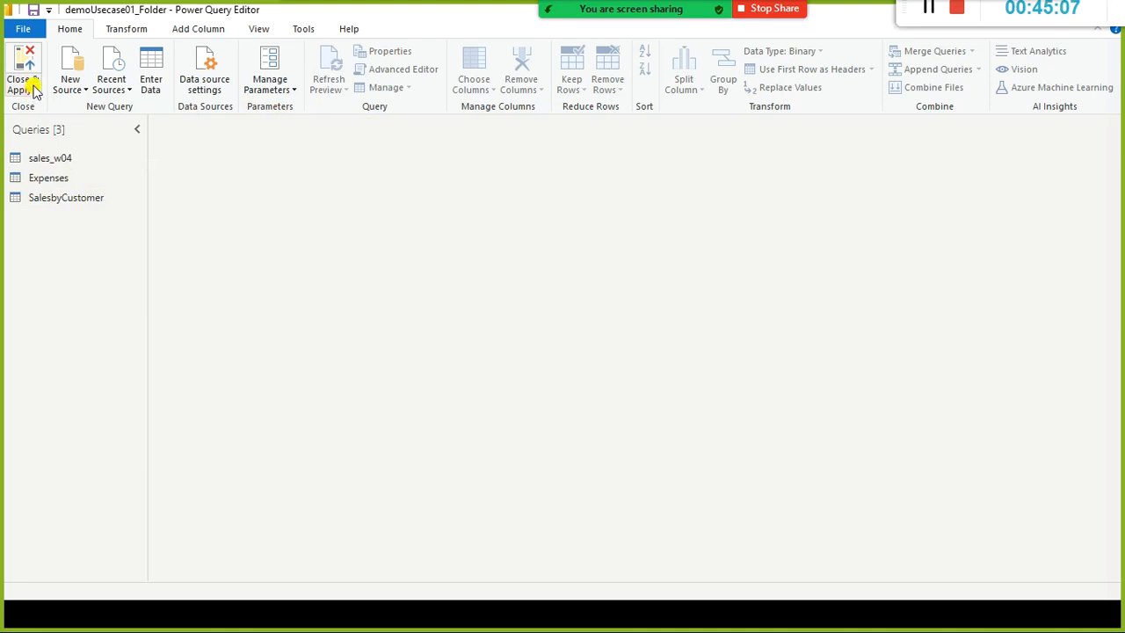
{"action": "left_click", "coordinate": [49, 109]}
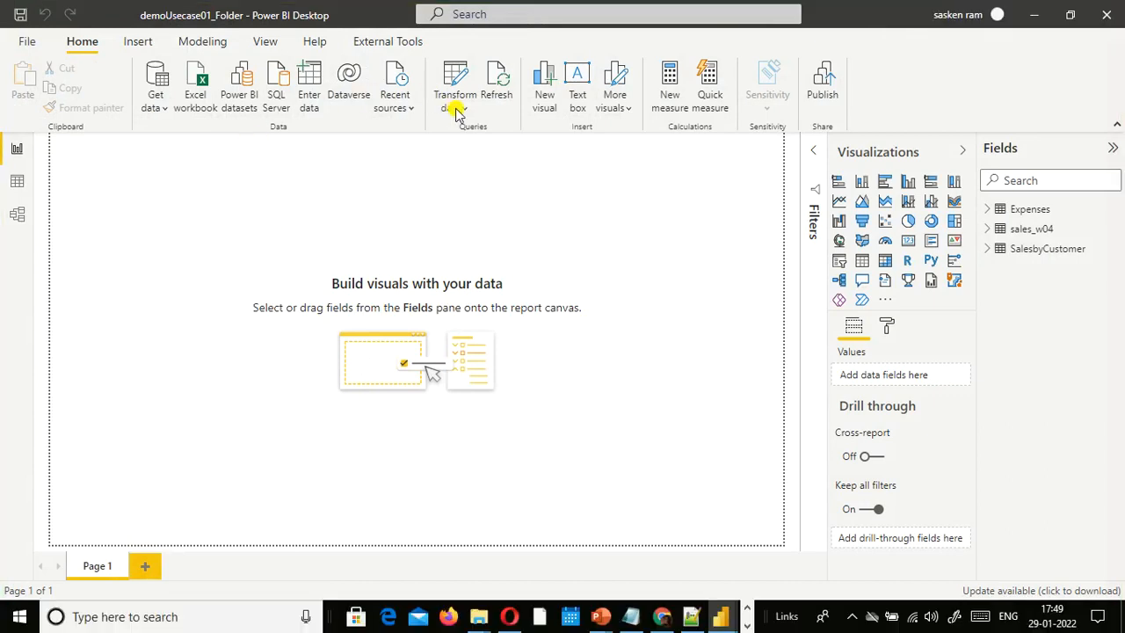
Open the full list of data sources for getting new data.
{"action": "left_click", "coordinate": [153, 104]}
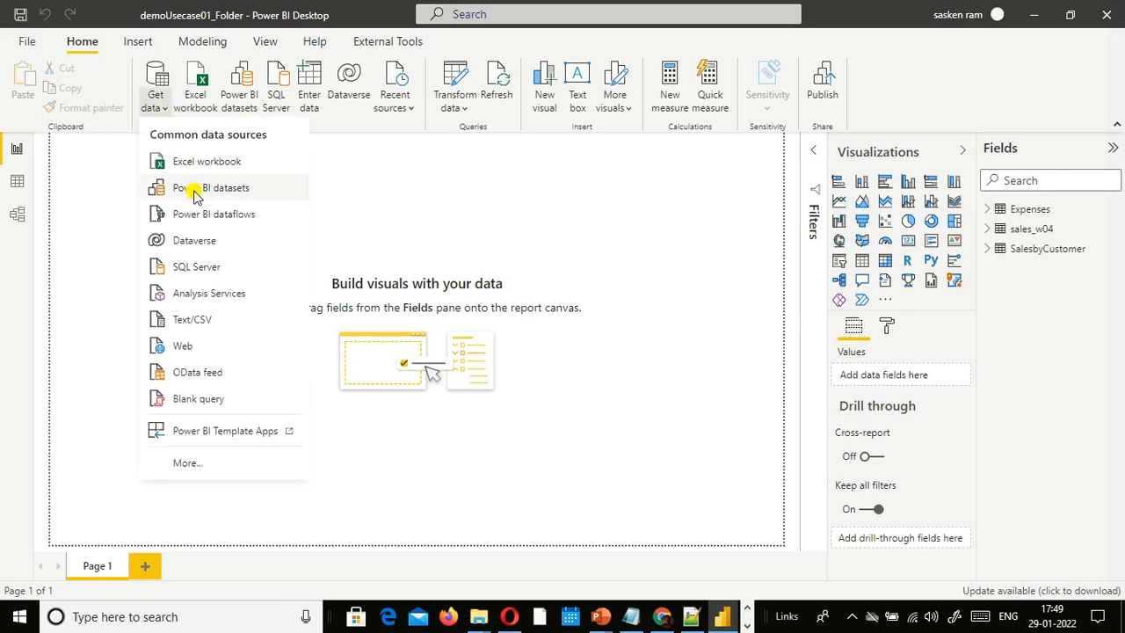
{"action": "left_click", "coordinate": [215, 457]}
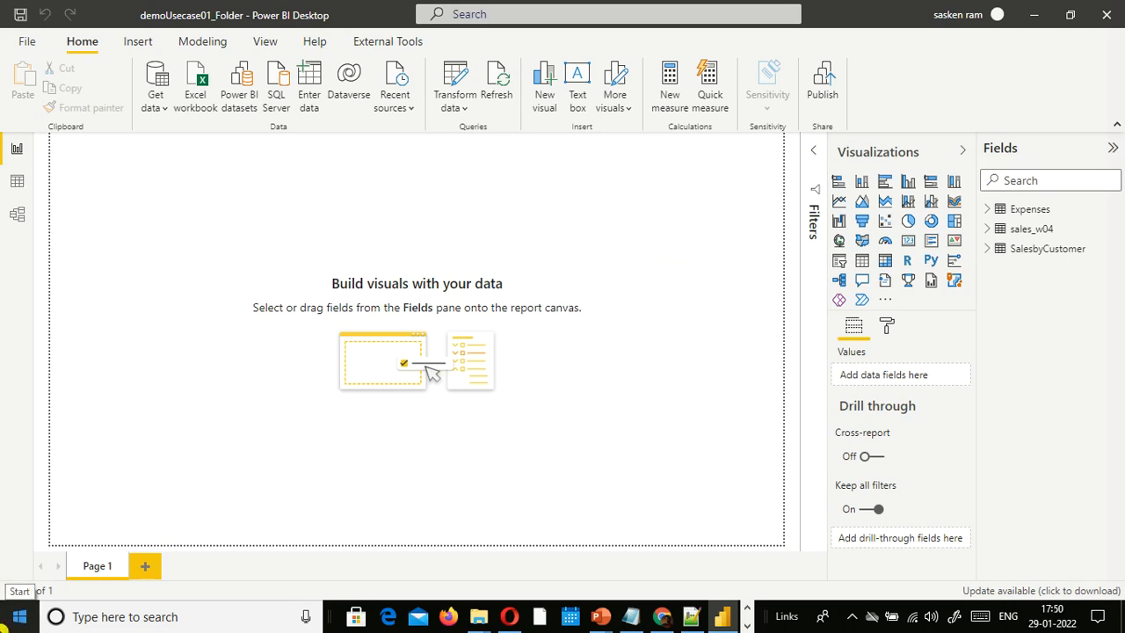
Start a new data import using the Folder connector.
{"action": "left_click", "coordinate": [158, 98]}
{"action": "left_click", "coordinate": [400, 150]}
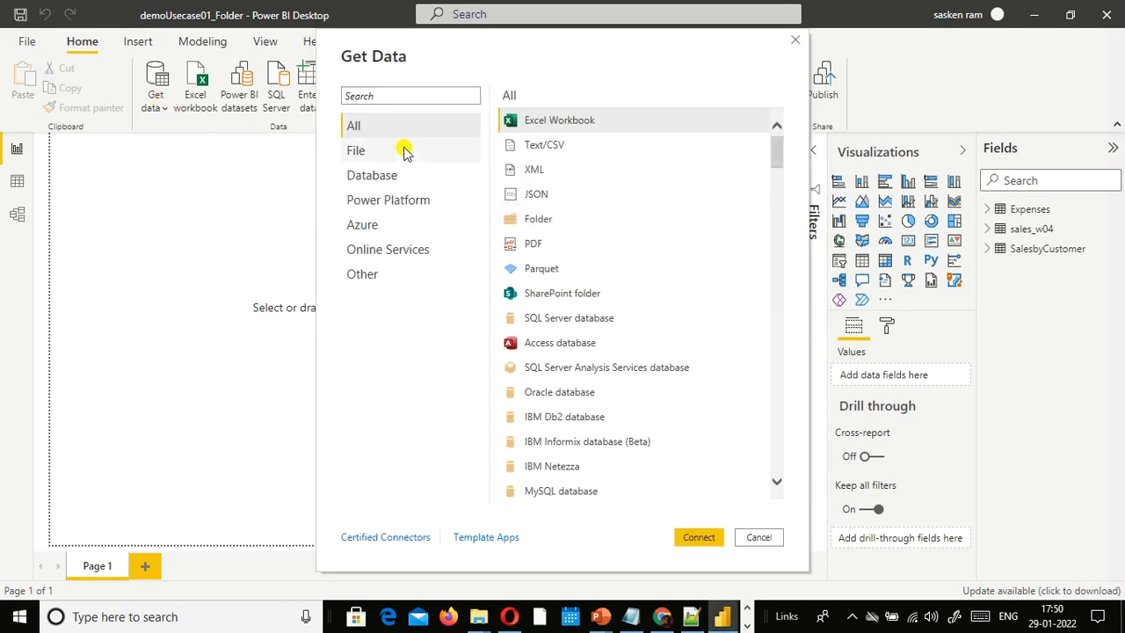
{"action": "double_click", "coordinate": [542, 219]}
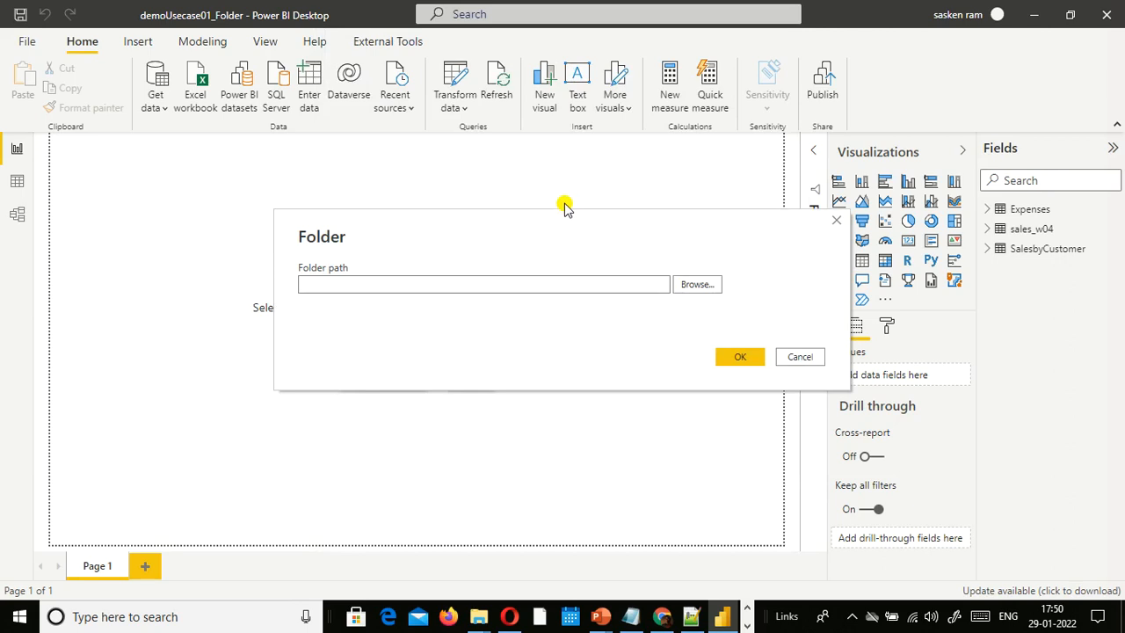
Browse to the MonthlySales folder on drive D: and confirm it as the folder path to import from.
{"action": "left_click", "coordinate": [675, 284]}
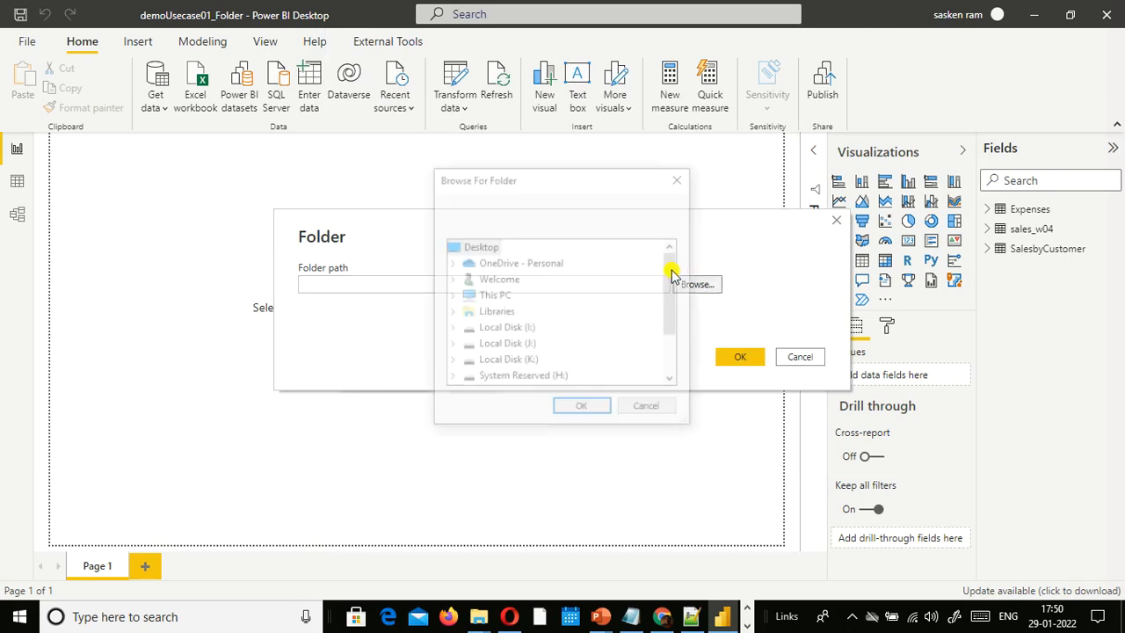
{"action": "scroll", "coordinate": [527, 303], "scroll_direction": "down", "scroll_amount": 1}
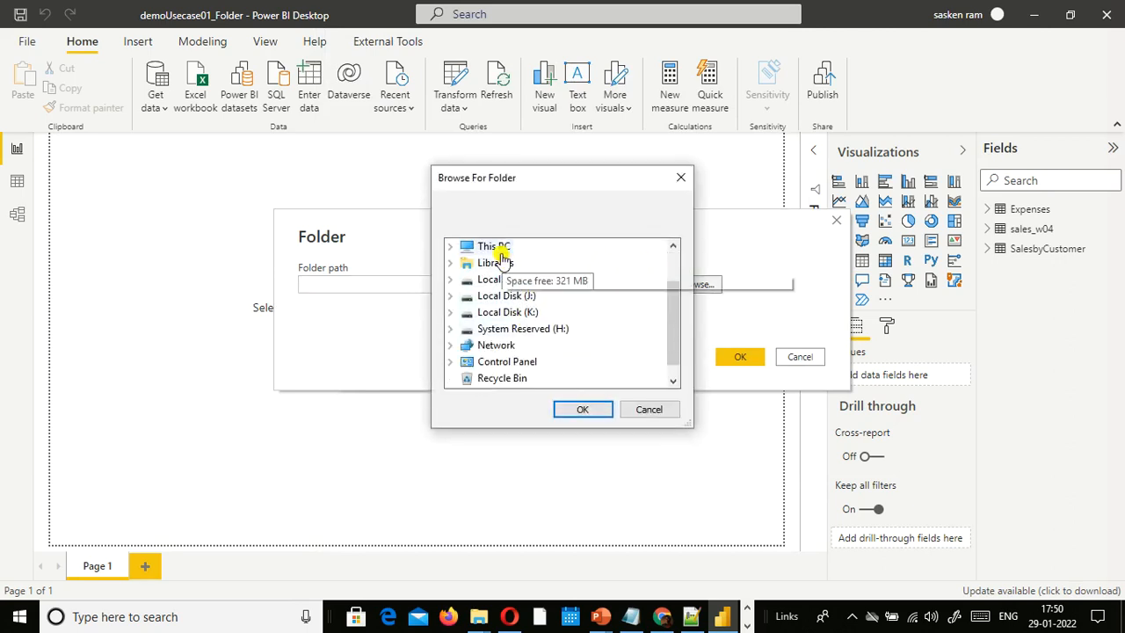
{"action": "left_click", "coordinate": [449, 247]}
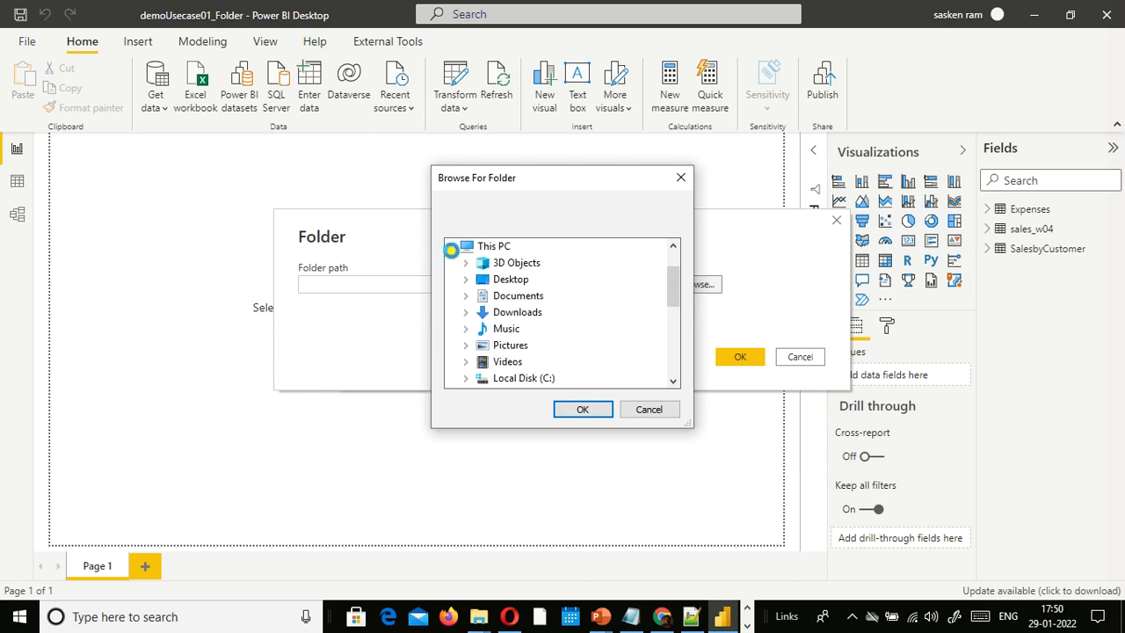
{"action": "scroll", "coordinate": [492, 303], "scroll_direction": "down", "scroll_amount": 3}
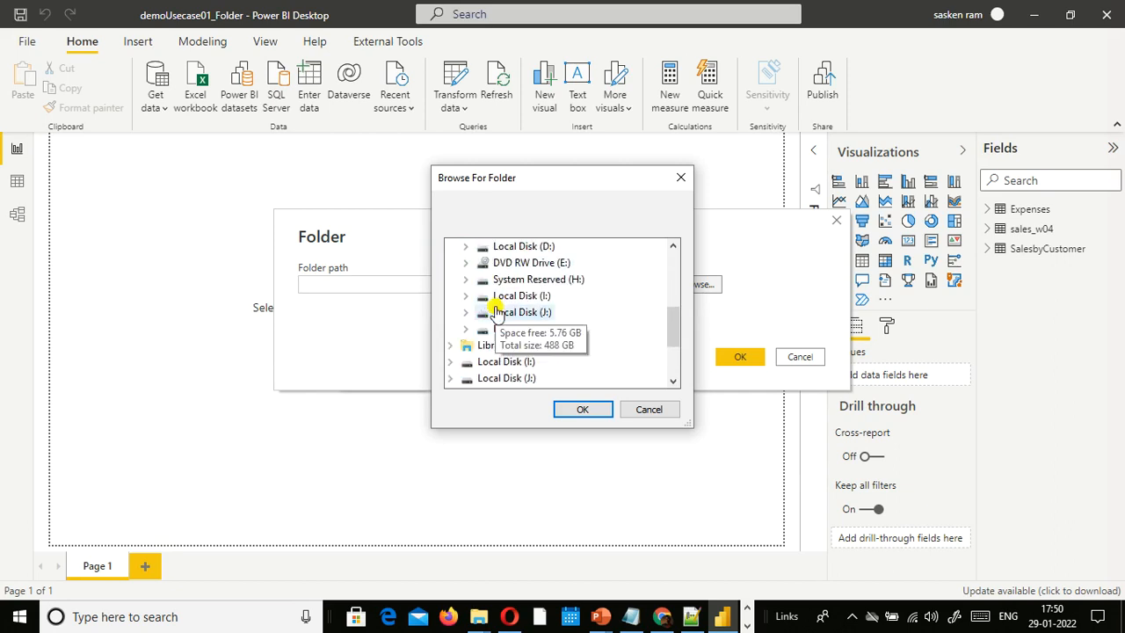
{"action": "double_click", "coordinate": [542, 254]}
{"action": "scroll", "coordinate": [527, 324], "scroll_direction": "down", "scroll_amount": 10}
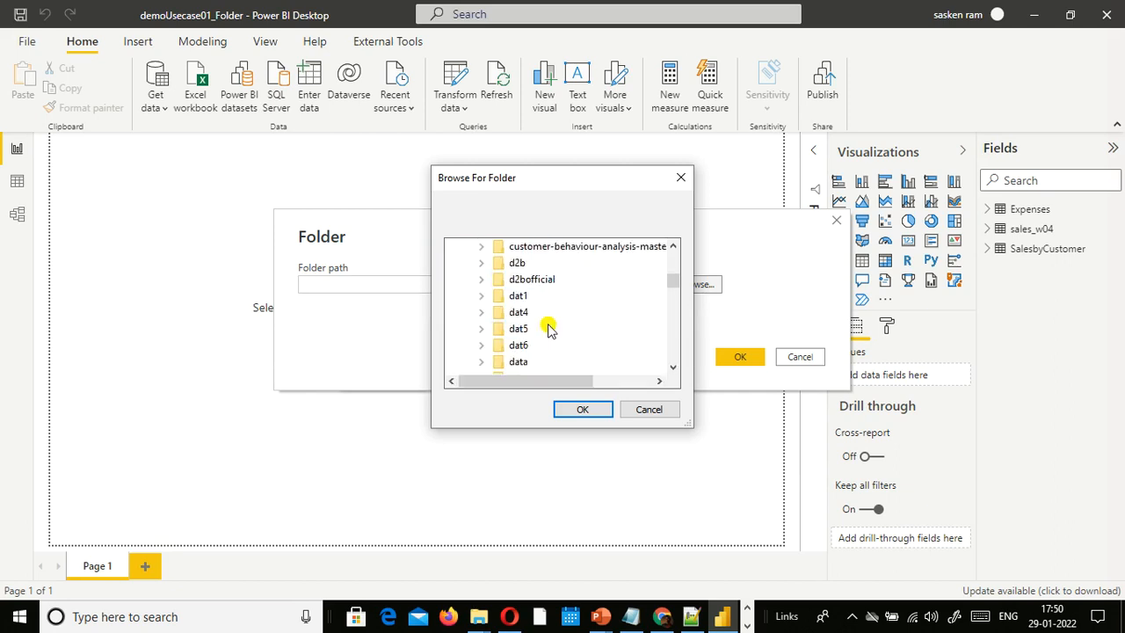
{"action": "scroll", "coordinate": [548, 326], "scroll_direction": "down", "scroll_amount": 10}
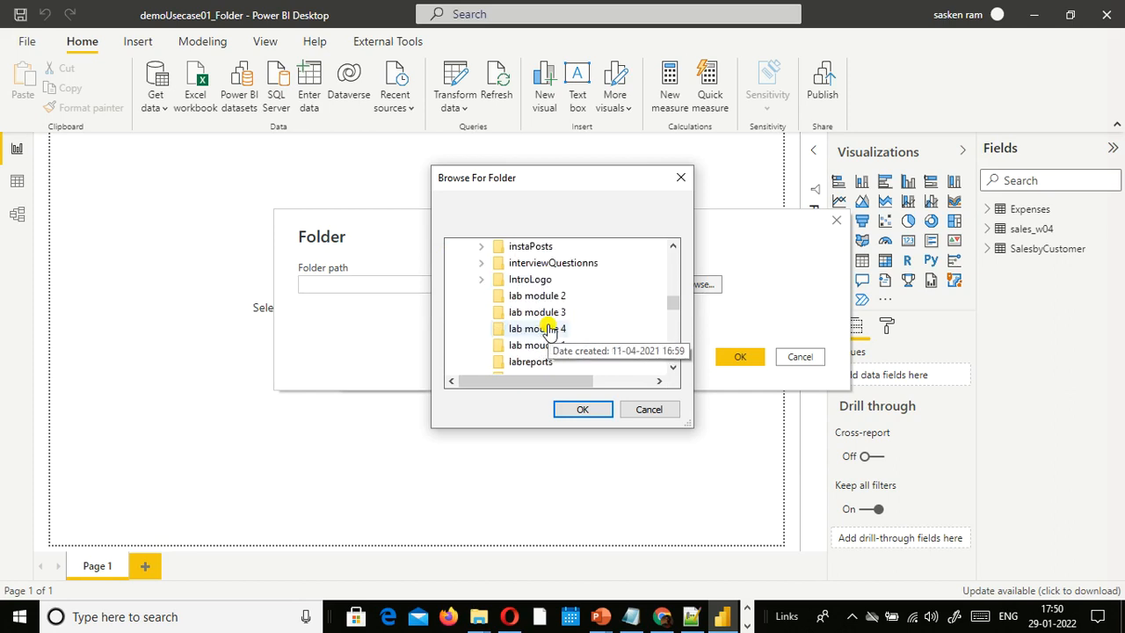
{"action": "left_click", "coordinate": [554, 313]}
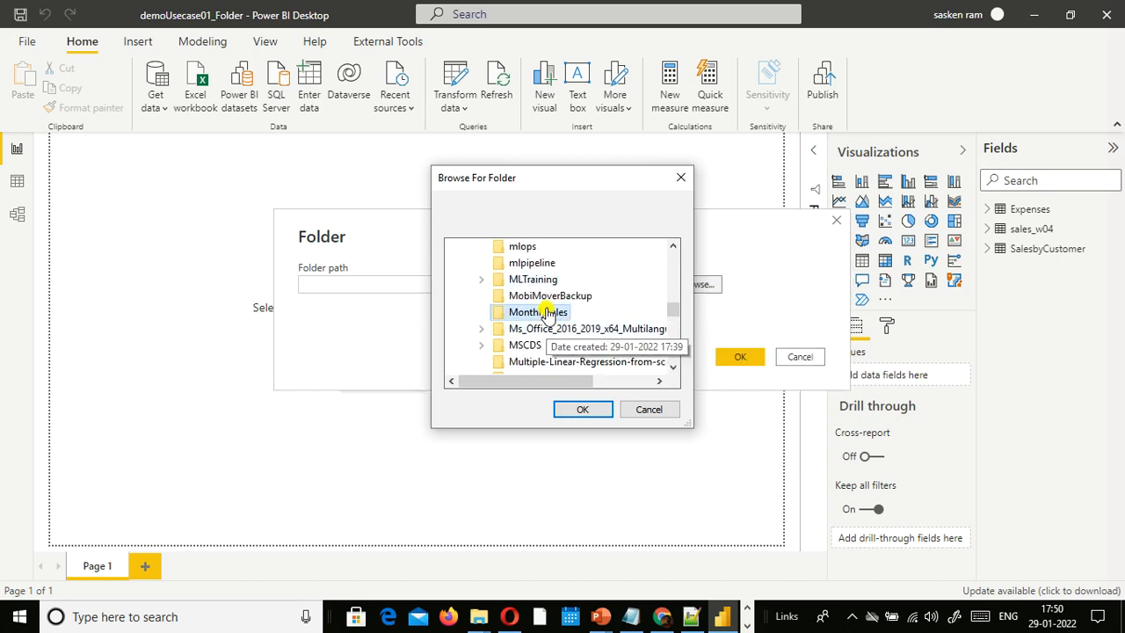
{"action": "left_click", "coordinate": [582, 410]}
{"action": "left_click", "coordinate": [732, 362]}
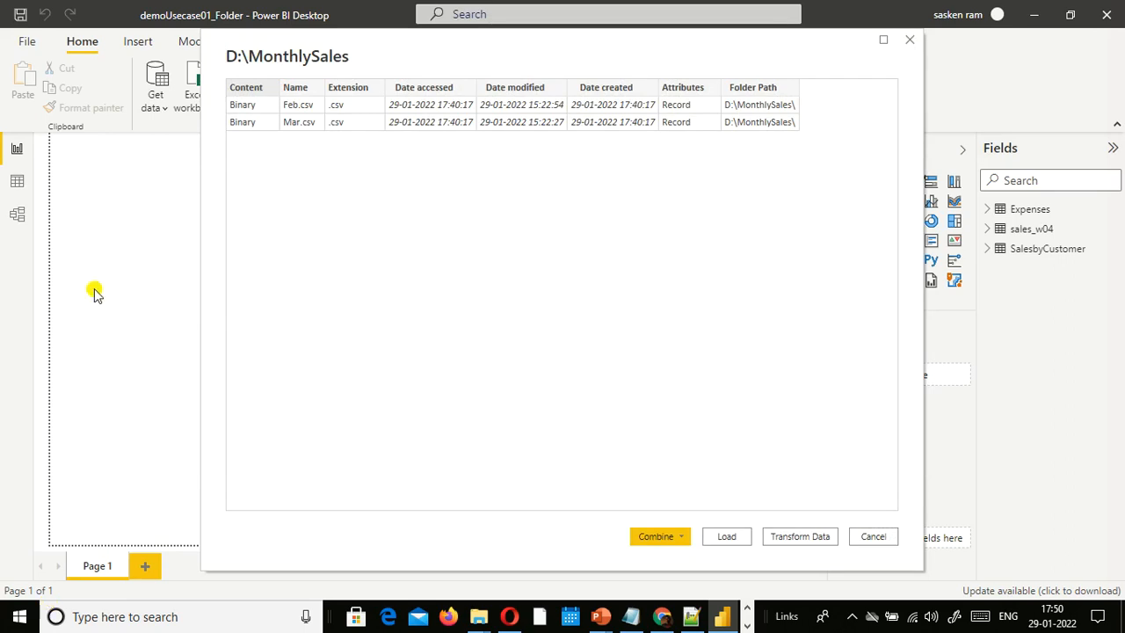
Load the folder's file list for transformation and combine the files from the Content column, keeping the first file as sample and comma delimiter.
{"action": "left_click", "coordinate": [782, 536]}
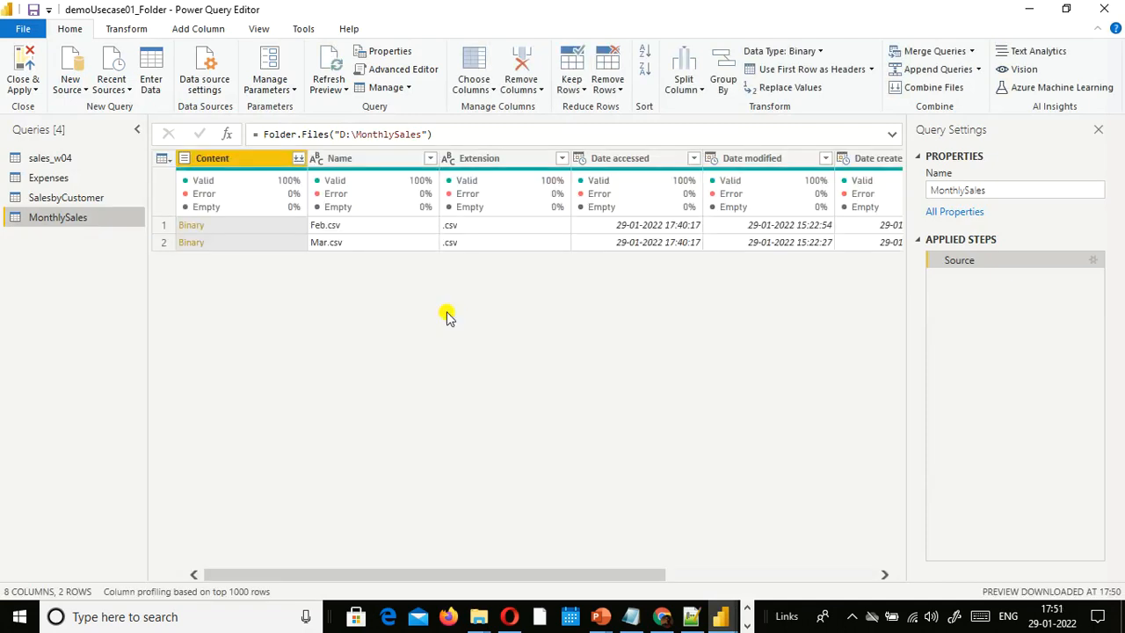
{"action": "left_click", "coordinate": [301, 162]}
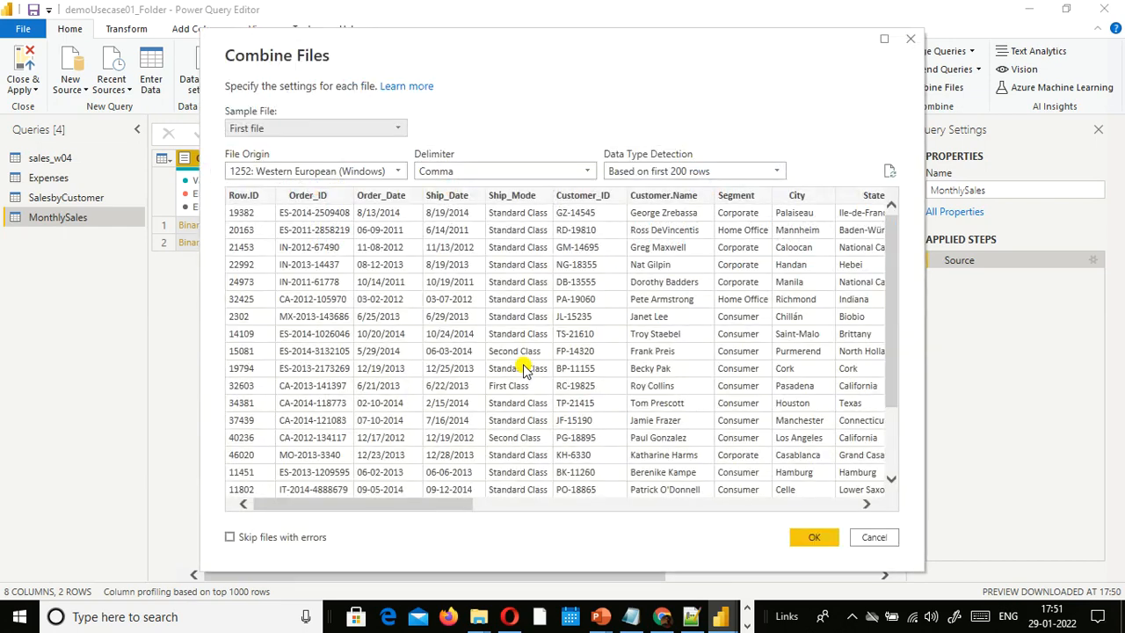
{"action": "left_click", "coordinate": [817, 537]}
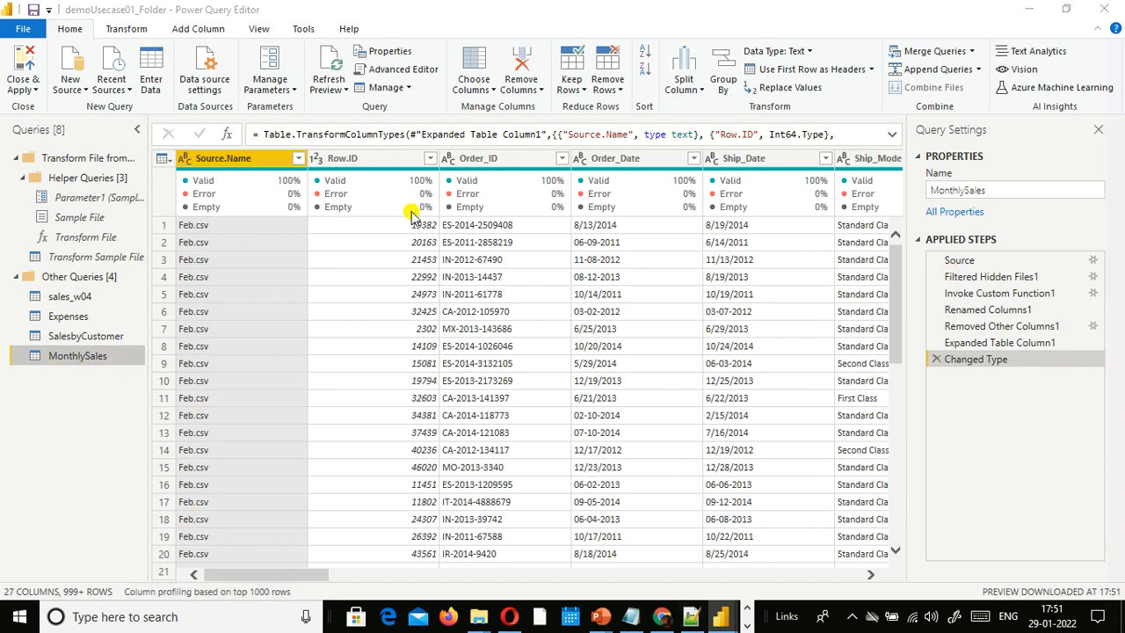
Count the rows of the combined MonthlySales query and remove the resulting Counted Rows step.
{"action": "left_click", "coordinate": [127, 29]}
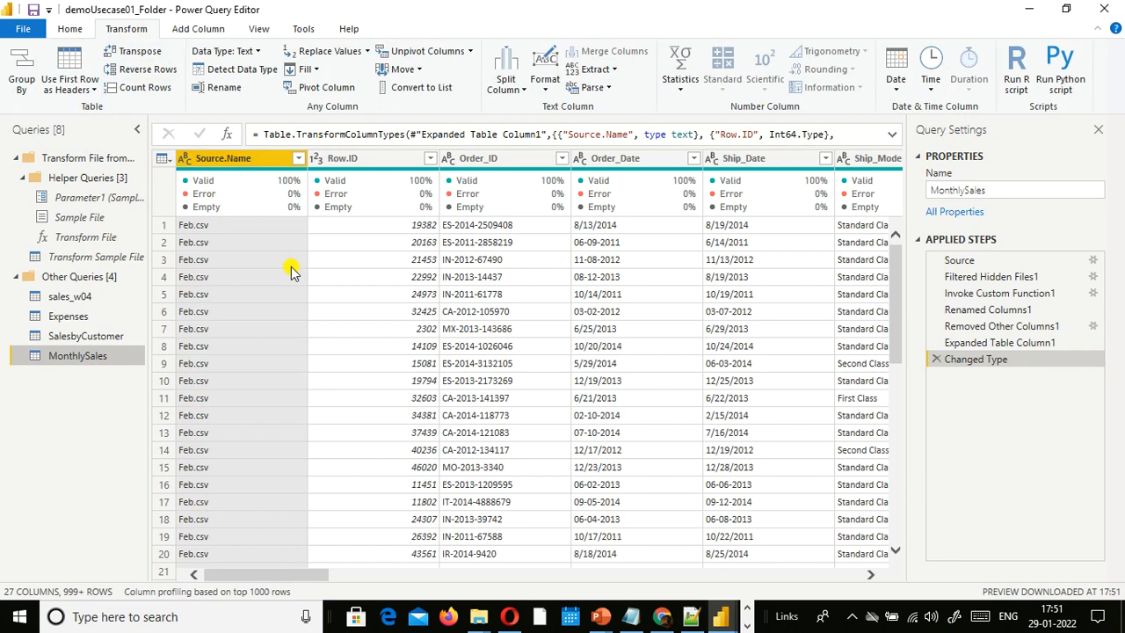
{"action": "left_click", "coordinate": [136, 91]}
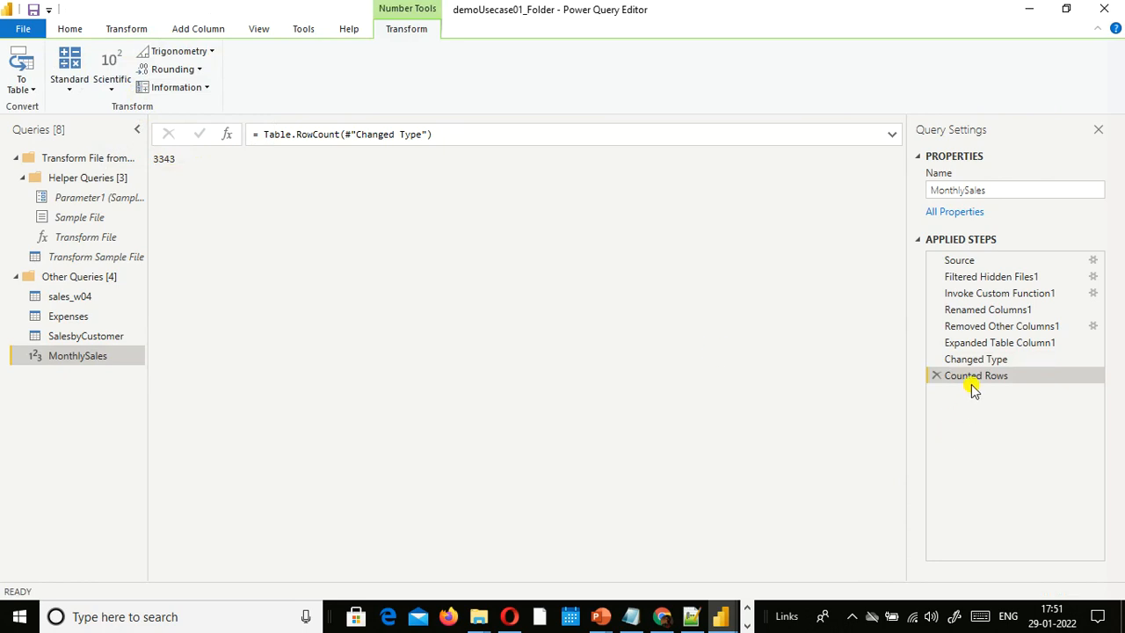
{"action": "left_click", "coordinate": [937, 377]}
Switch to the asdf.txt notes in Notepad and add the line "3343 - feb , mar" above the existing row counts.
{"action": "left_click", "coordinate": [646, 618]}
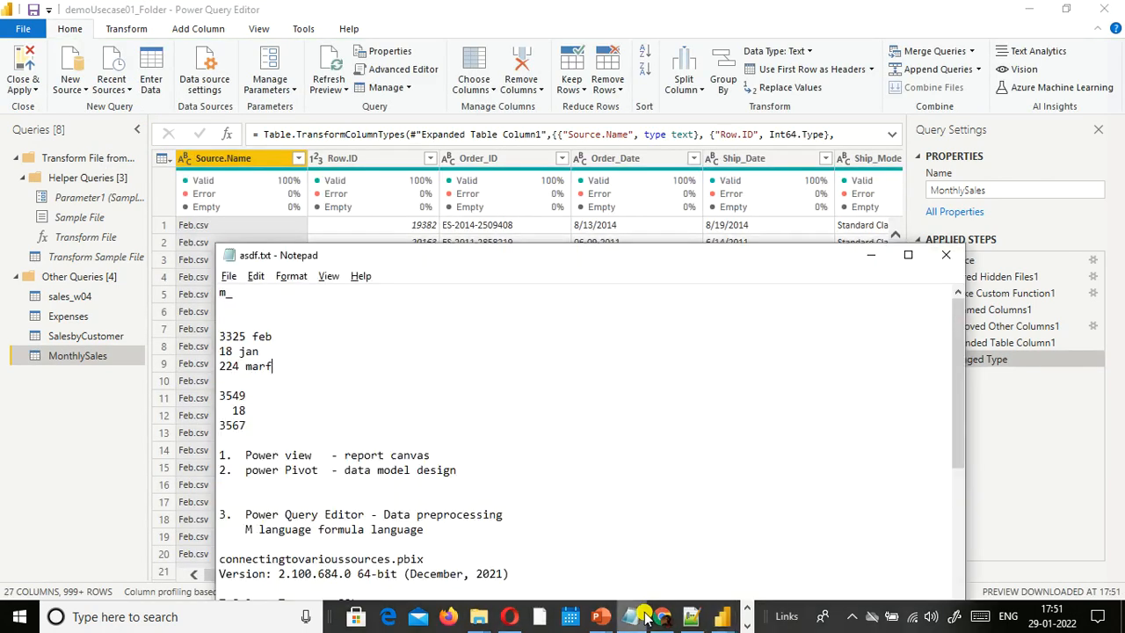
{"action": "key", "text": "Return"}
{"action": "key", "text": "Return"}
{"action": "key", "text": "Return"}
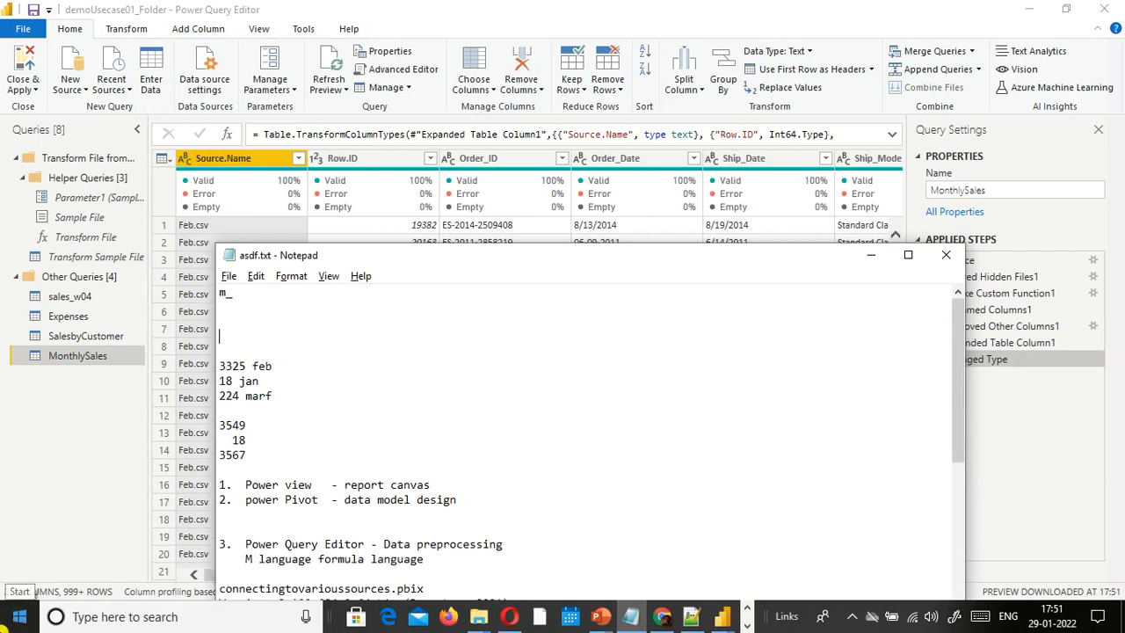
{"action": "type", "text": "3343 - feb ,"}
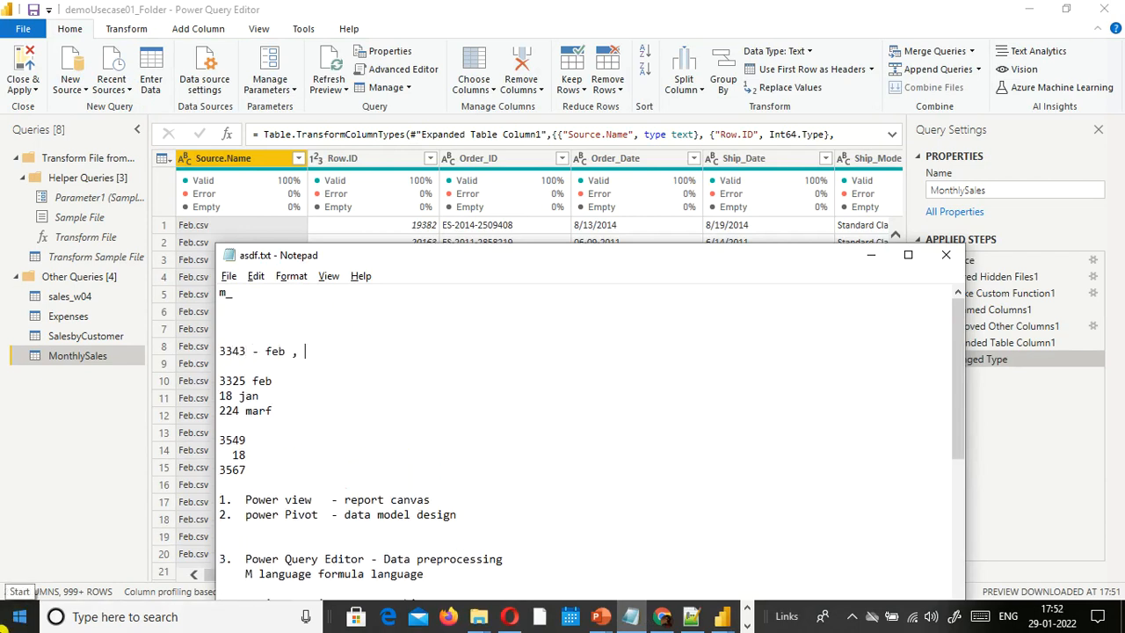
{"action": "key", "text": "BackSpace"}
{"action": "type", "text": "mar"}
Switch back to Power Query Editor and filter the Source.Name column to Mar.csv only, loading the full value list.
{"action": "key", "text": "alt+Tab"}
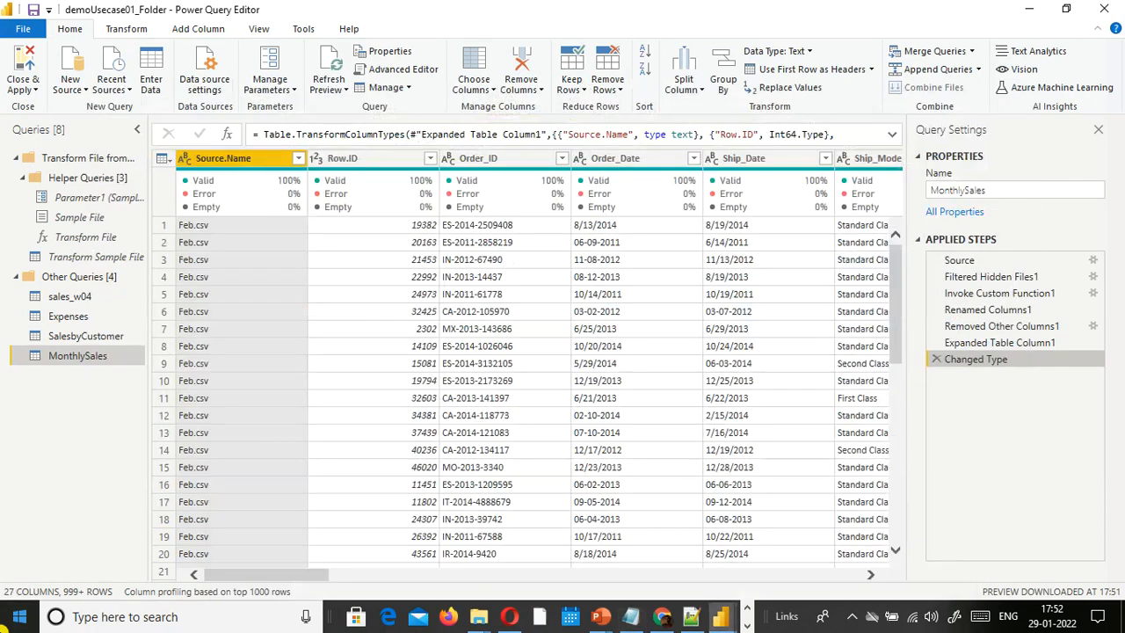
{"action": "left_click", "coordinate": [298, 159]}
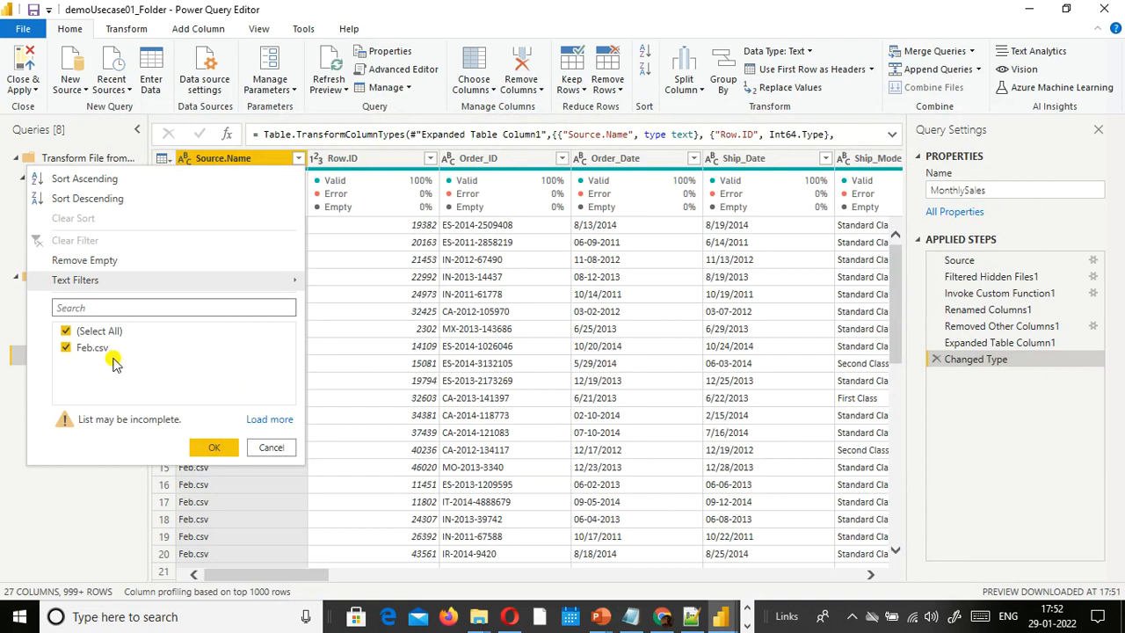
{"action": "left_click", "coordinate": [260, 424]}
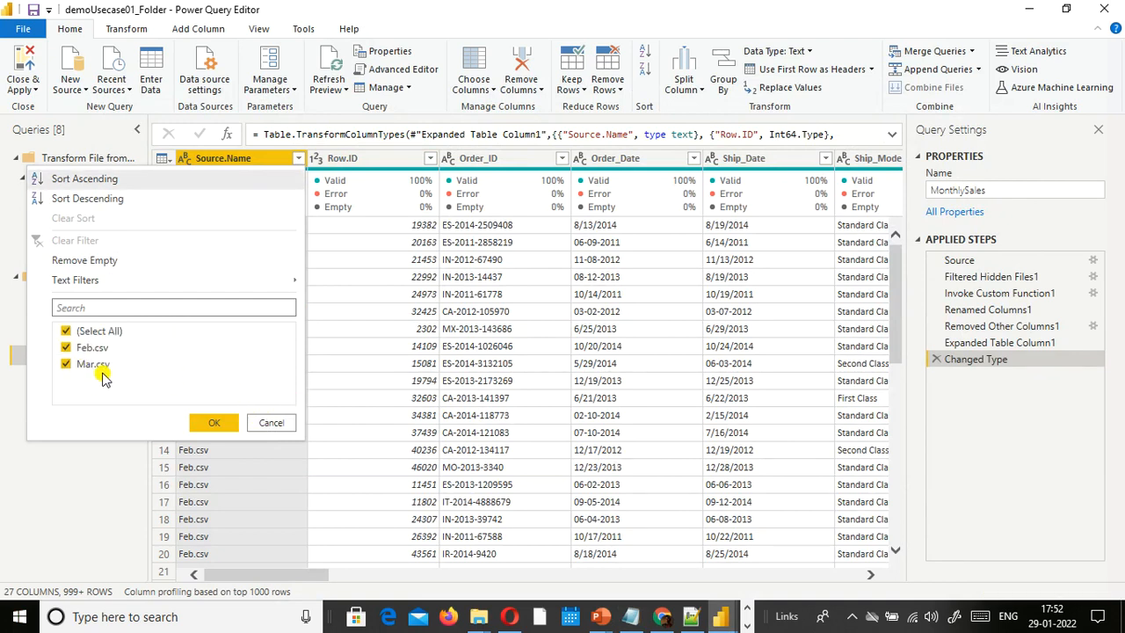
{"action": "left_click", "coordinate": [68, 335]}
{"action": "left_click", "coordinate": [67, 366]}
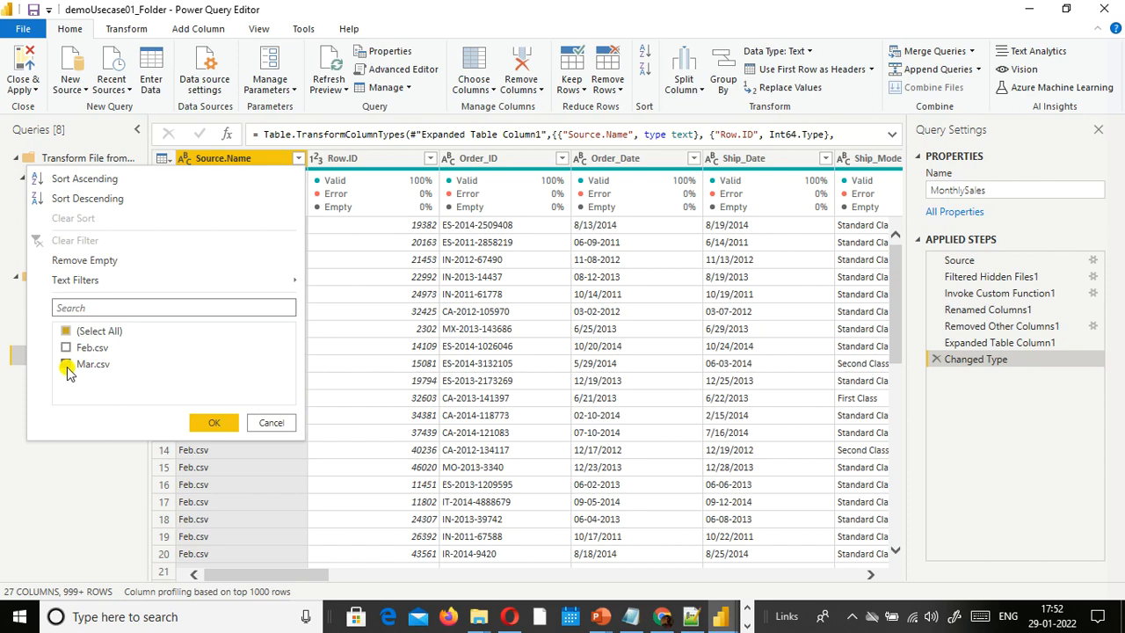
{"action": "left_click", "coordinate": [215, 422]}
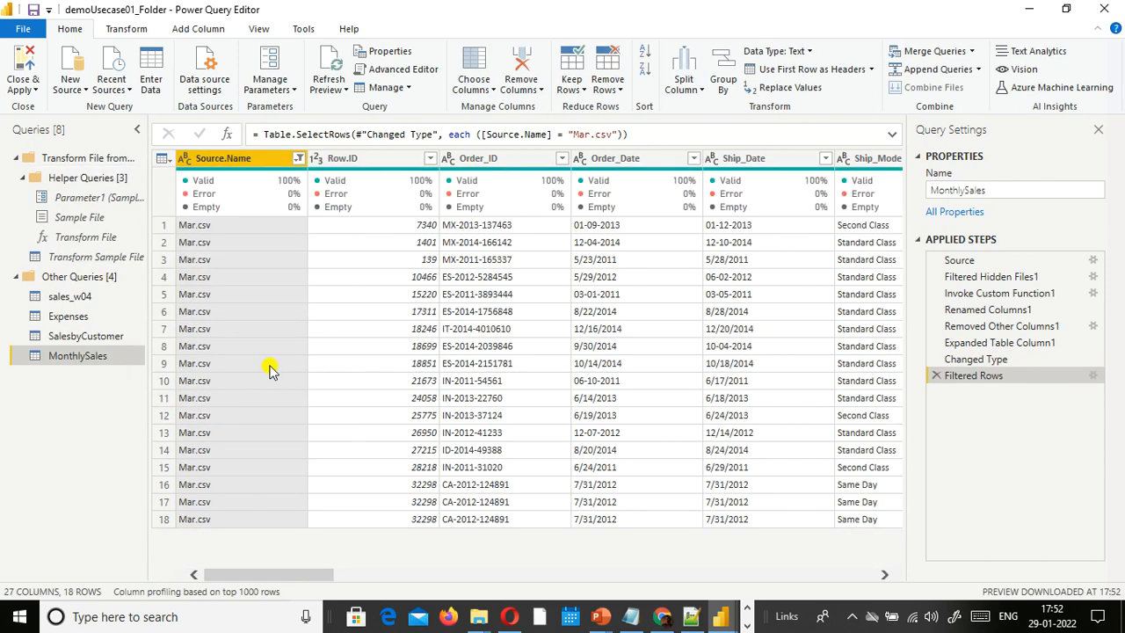
Count the filtered rows and record "mar - 18" in the Notepad notes, separated by a blank line from the combined count.
{"action": "left_click", "coordinate": [132, 29]}
{"action": "left_click", "coordinate": [137, 88]}
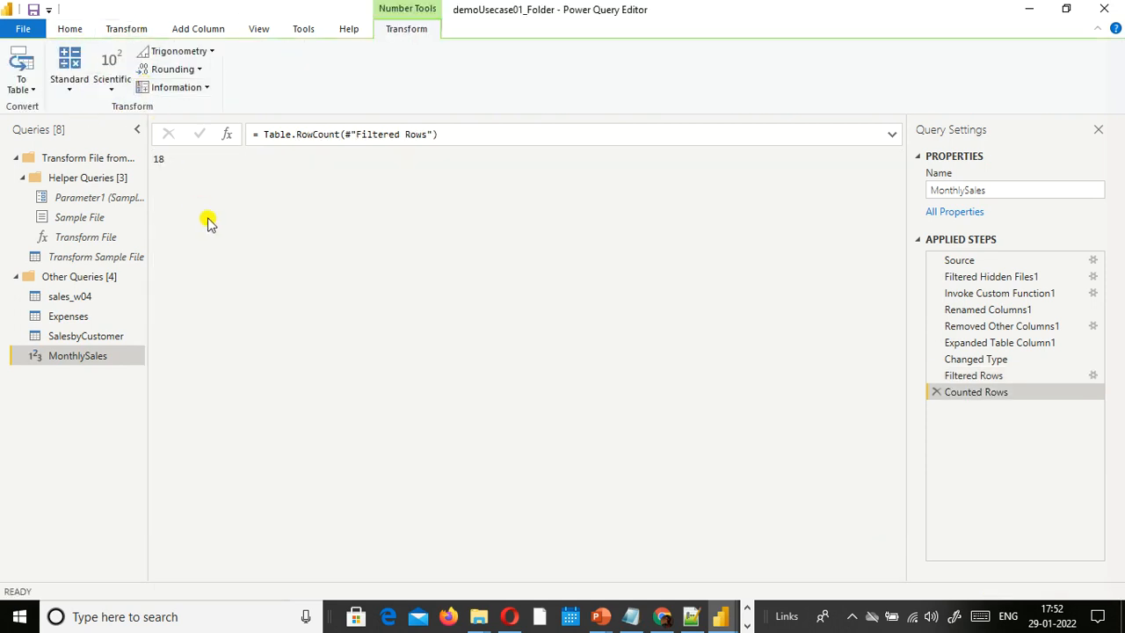
{"action": "key", "text": "alt+Tab"}
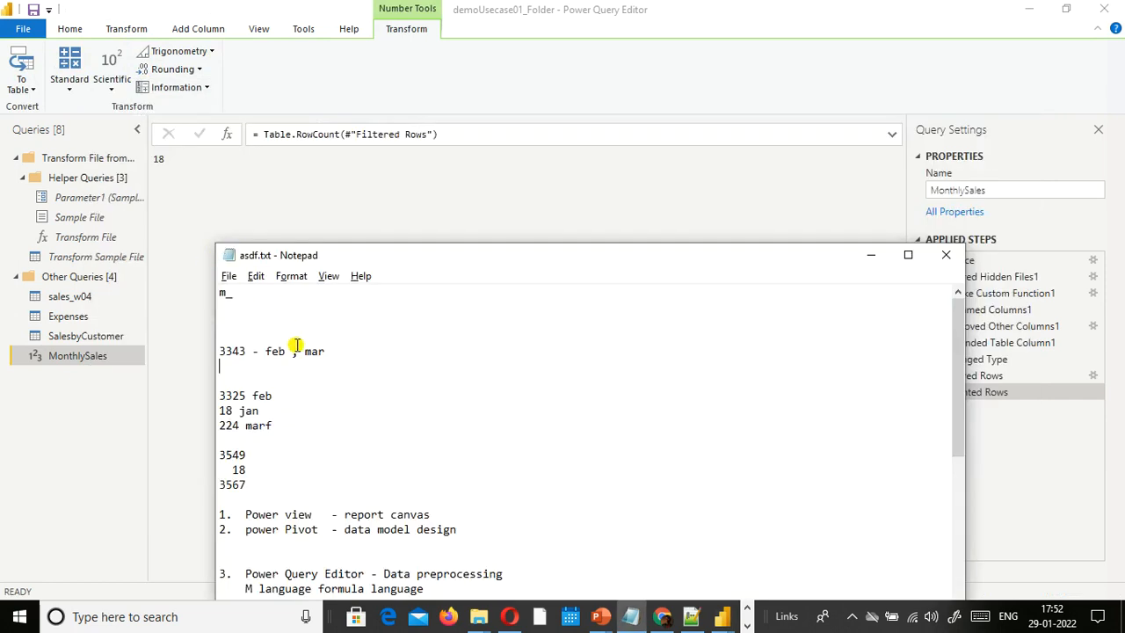
{"action": "type", "text": "mar - 18"}
{"action": "key", "text": "Return"}
{"action": "key", "text": "Up"}
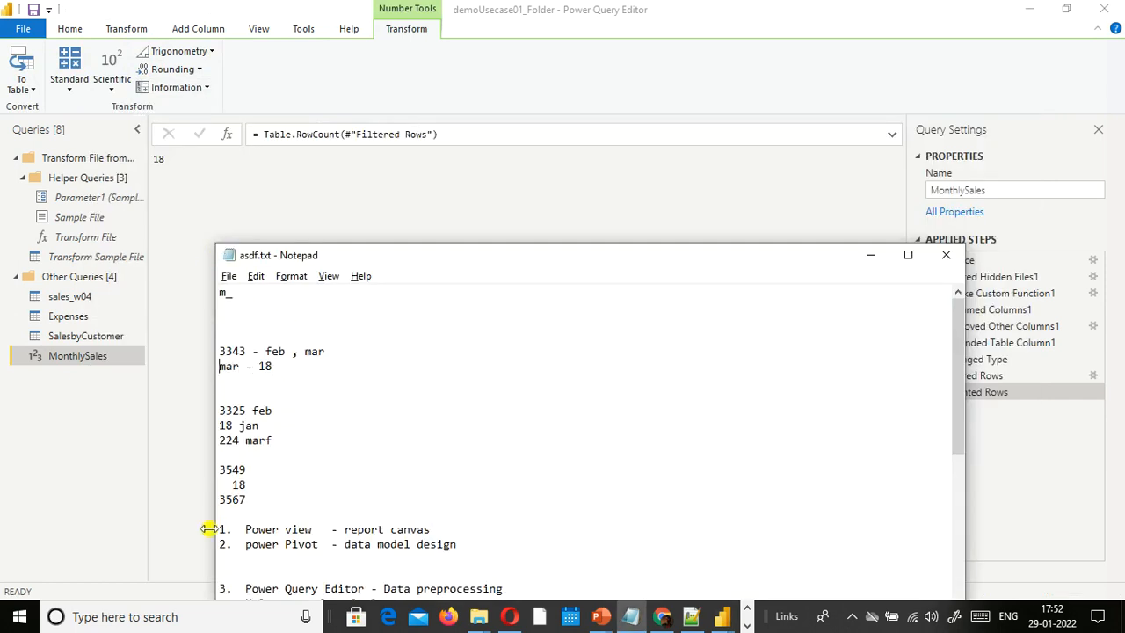
{"action": "key", "text": "Return"}
{"action": "key", "text": "Up"}
Back in Power Query Editor, remove the Counted Rows step and change the Source.Name filter to Feb.csv only.
{"action": "left_click", "coordinate": [949, 221]}
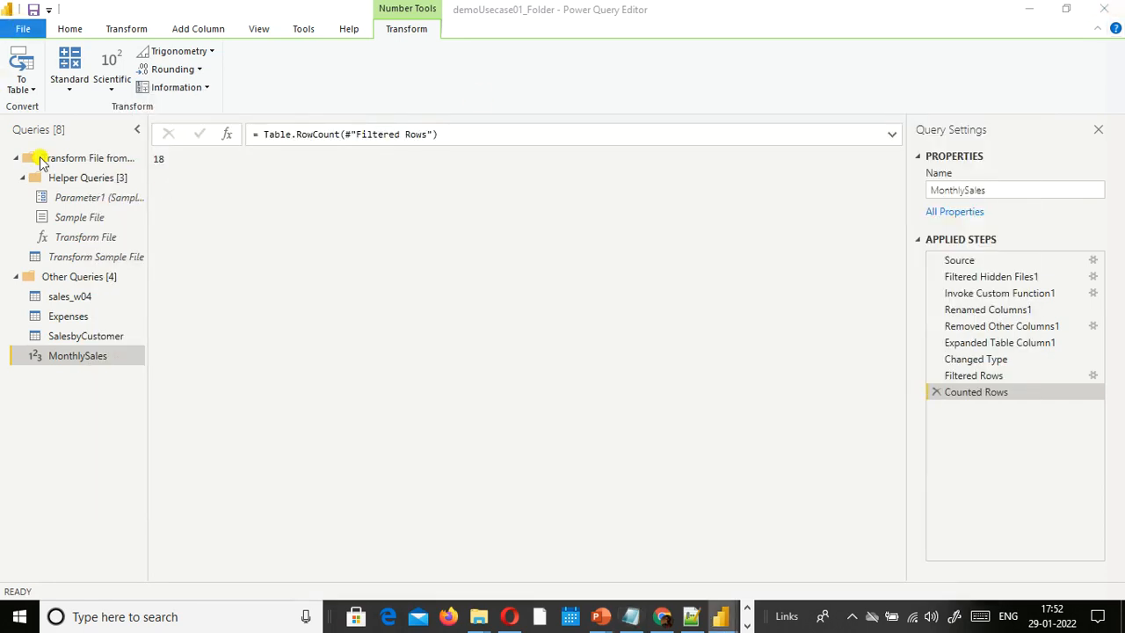
{"action": "left_click", "coordinate": [937, 393]}
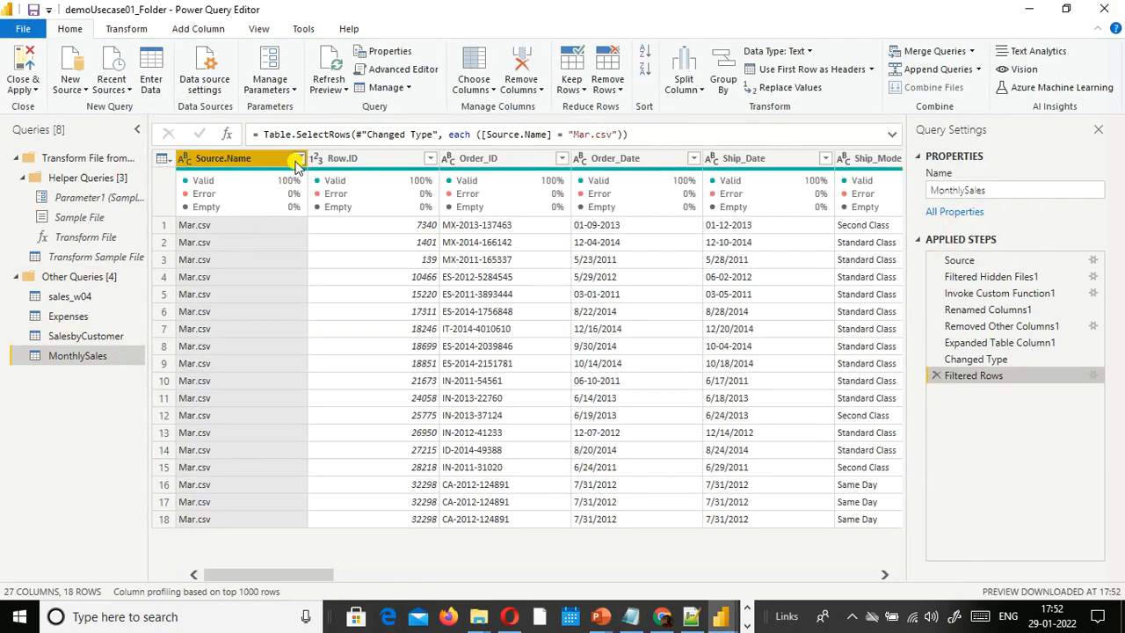
{"action": "left_click", "coordinate": [299, 159]}
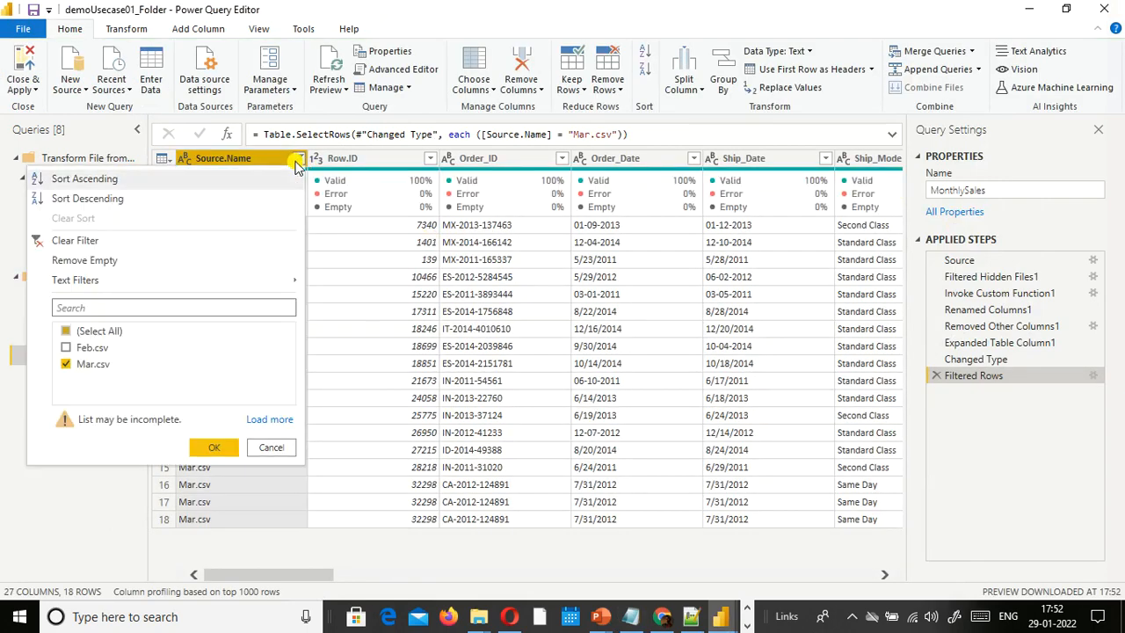
{"action": "left_click", "coordinate": [66, 348]}
{"action": "left_click", "coordinate": [66, 364]}
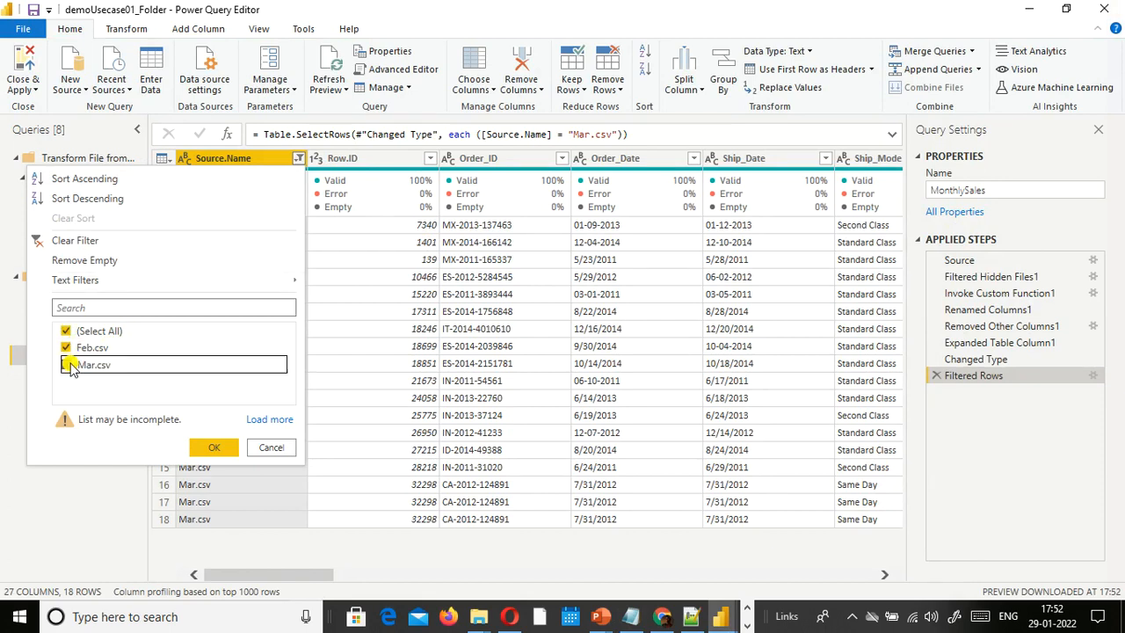
{"action": "left_click", "coordinate": [211, 448]}
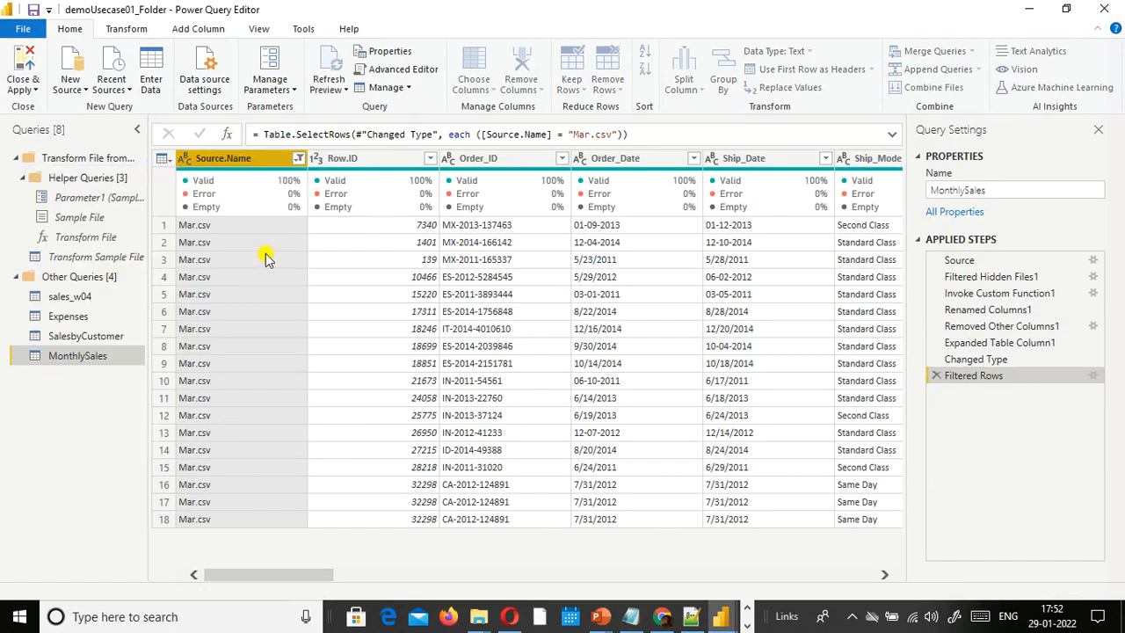
Count the filtered rows, record "feb - 3325" under the mar line in Notepad, and select both monthly lines.
{"action": "left_click", "coordinate": [123, 29]}
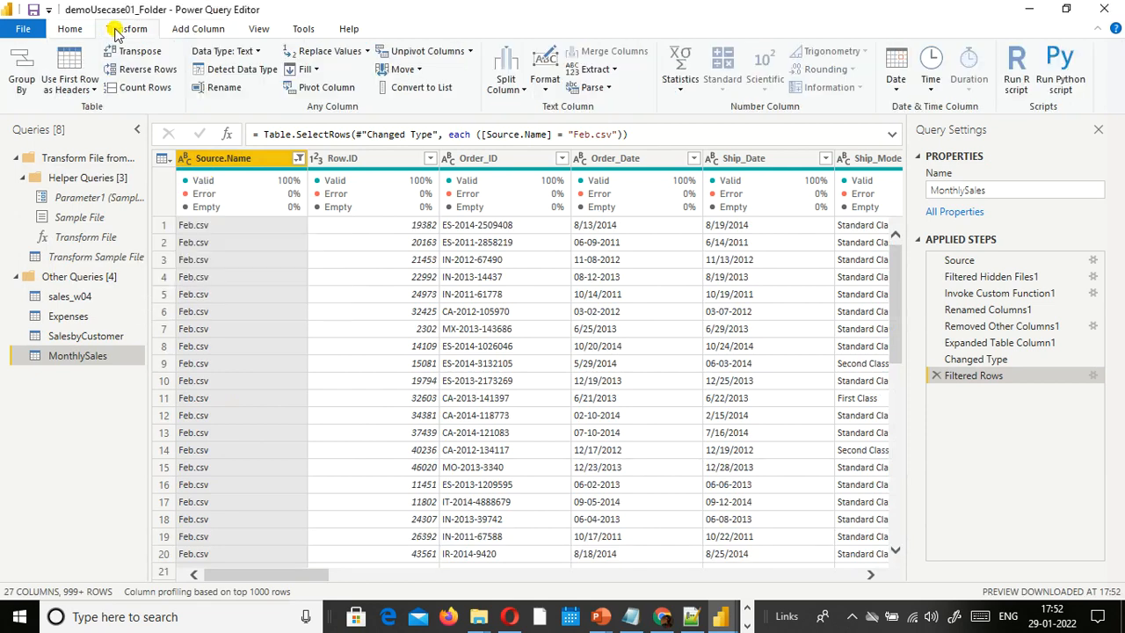
{"action": "left_click", "coordinate": [136, 87]}
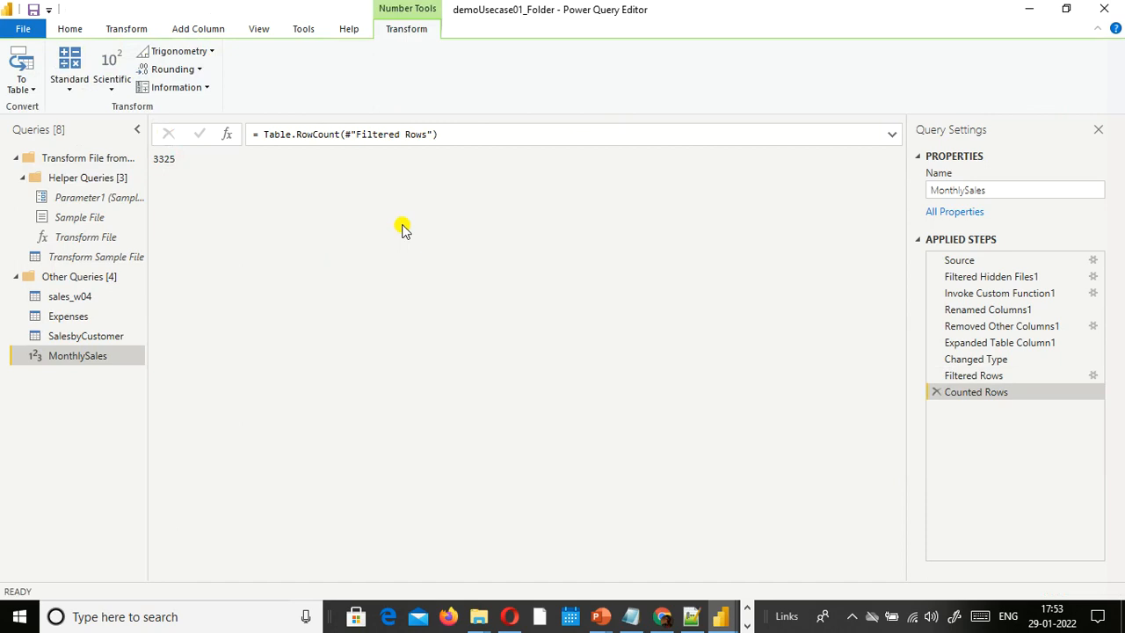
{"action": "key", "text": "alt+Tab"}
{"action": "left_click", "coordinate": [387, 228]}
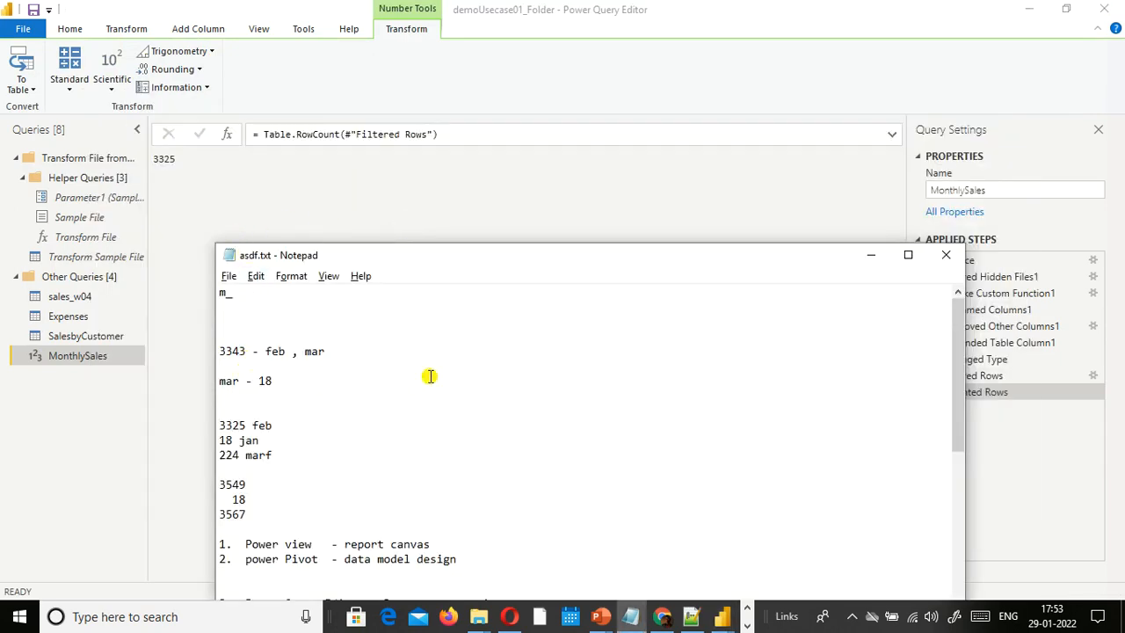
{"action": "key", "text": "Down"}
{"action": "key", "text": "Down"}
{"action": "type", "text": "feb - 3325"}
{"action": "key", "text": "shift+Up"}
{"action": "key", "text": "shift+Up"}
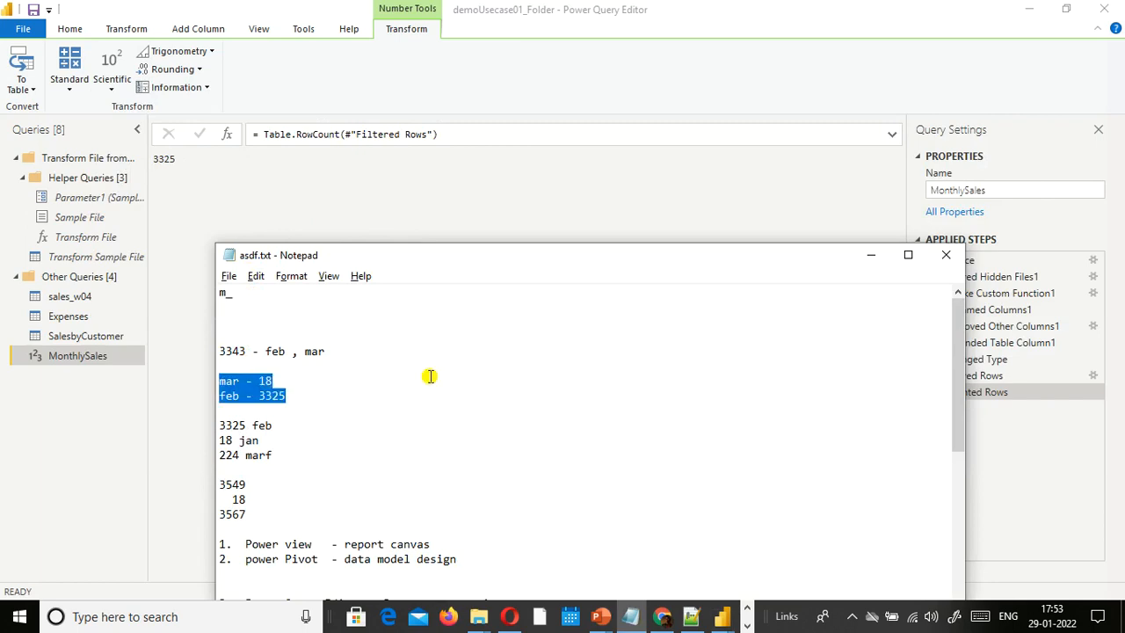
Compare the combined feb and mar count line with the separate mar and feb count lines in the Notepad notes.
{"action": "key", "text": "Up"}
{"action": "key", "text": "Up"}
{"action": "key", "text": "Down"}
{"action": "key", "text": "shift+Down"}
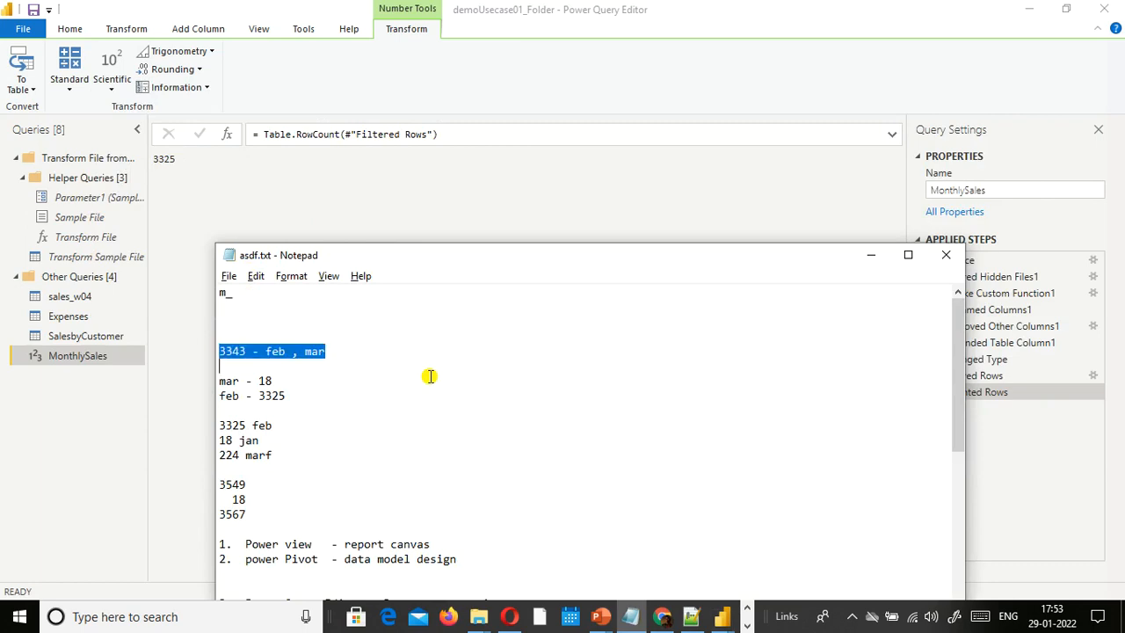
{"action": "key", "text": "Down"}
{"action": "key", "text": "Down"}
{"action": "key", "text": "Up"}
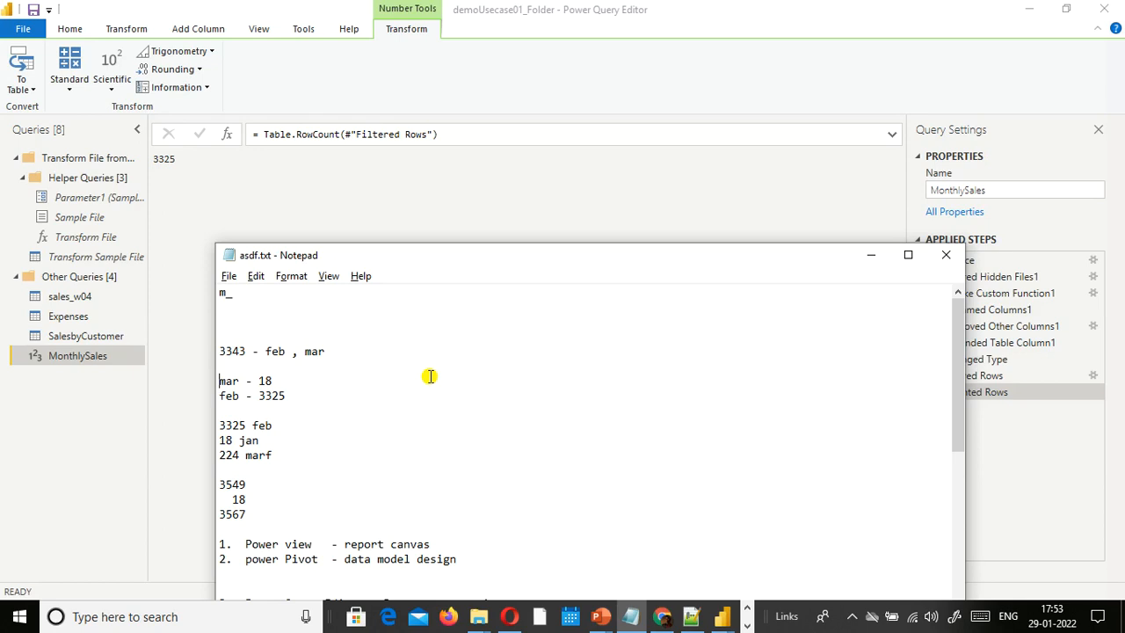
{"action": "key", "text": "shift+Down"}
{"action": "key", "text": "shift+Down"}
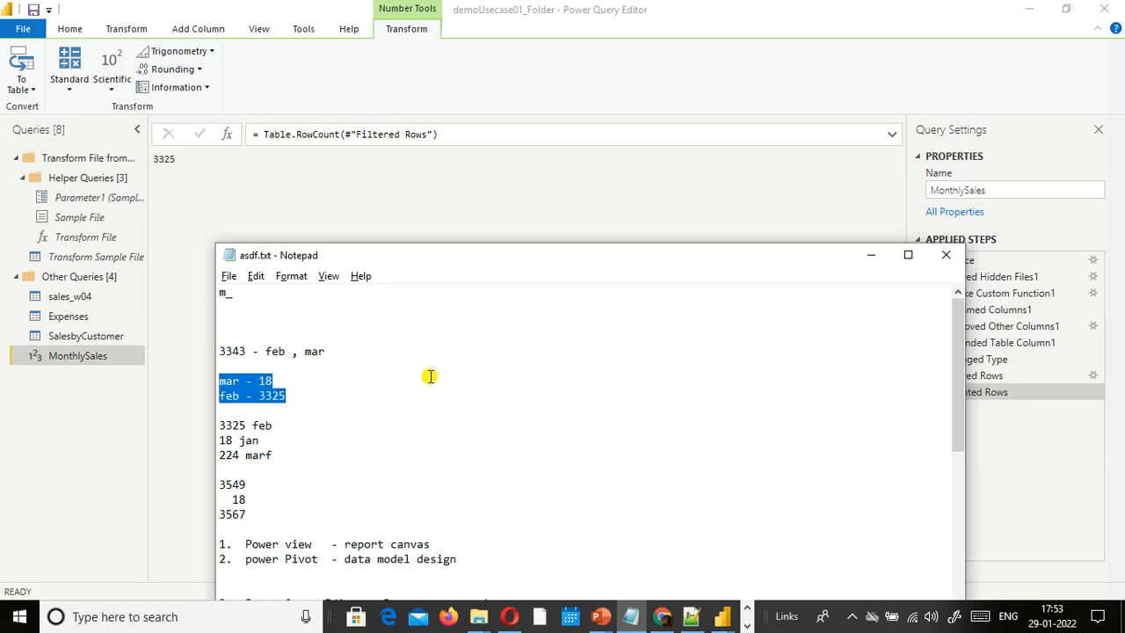
Switch to File Explorer and check the source CSV files in the MonthlySales folder, selecting Feb.csv.
{"action": "key", "text": "alt+Tab"}
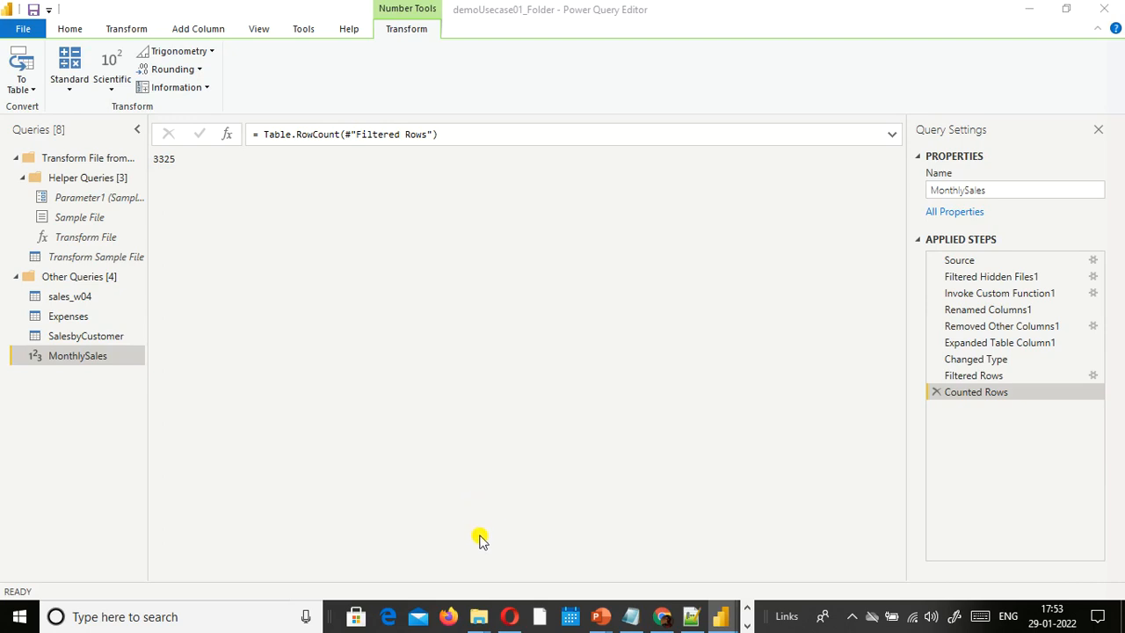
{"action": "mouse_move", "coordinate": [476, 621]}
{"action": "left_click", "coordinate": [421, 562]}
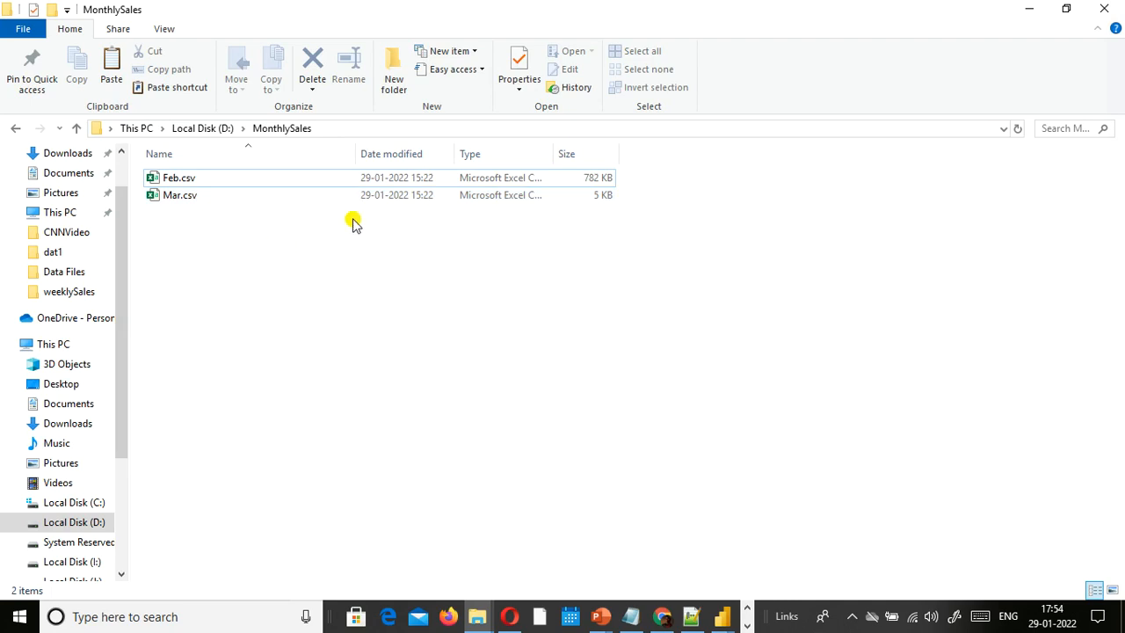
{"action": "left_click", "coordinate": [186, 181]}
Return to Power Query Editor and examine the generated helper queries: Parameter1, Sample File, Transform File and Transform Sample File.
{"action": "key", "text": "alt+Tab"}
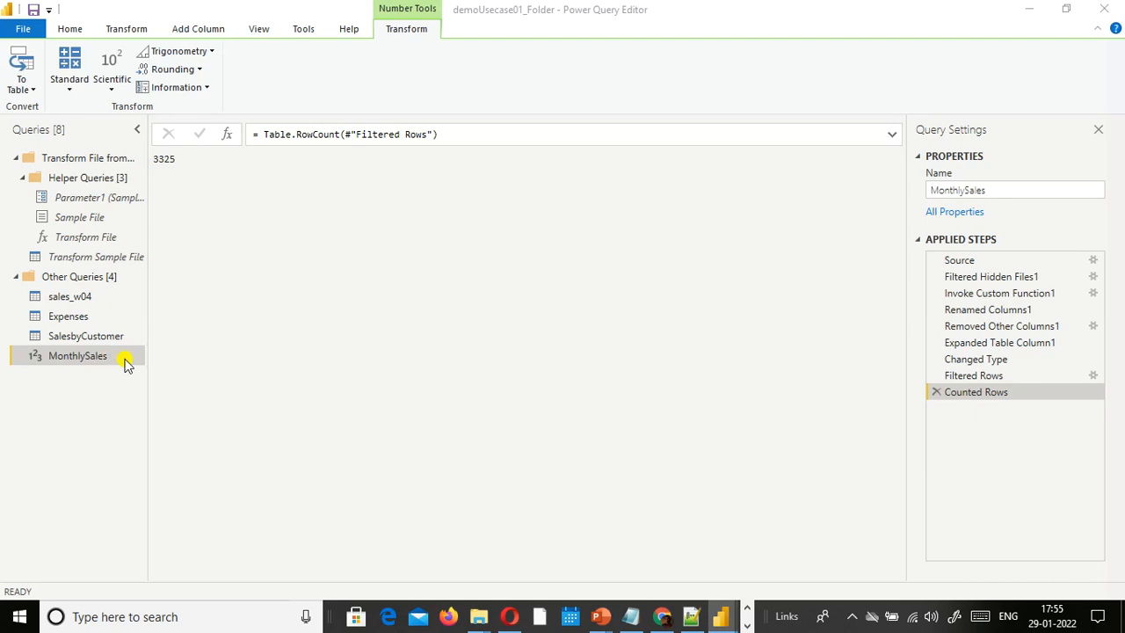
{"action": "left_click", "coordinate": [83, 202]}
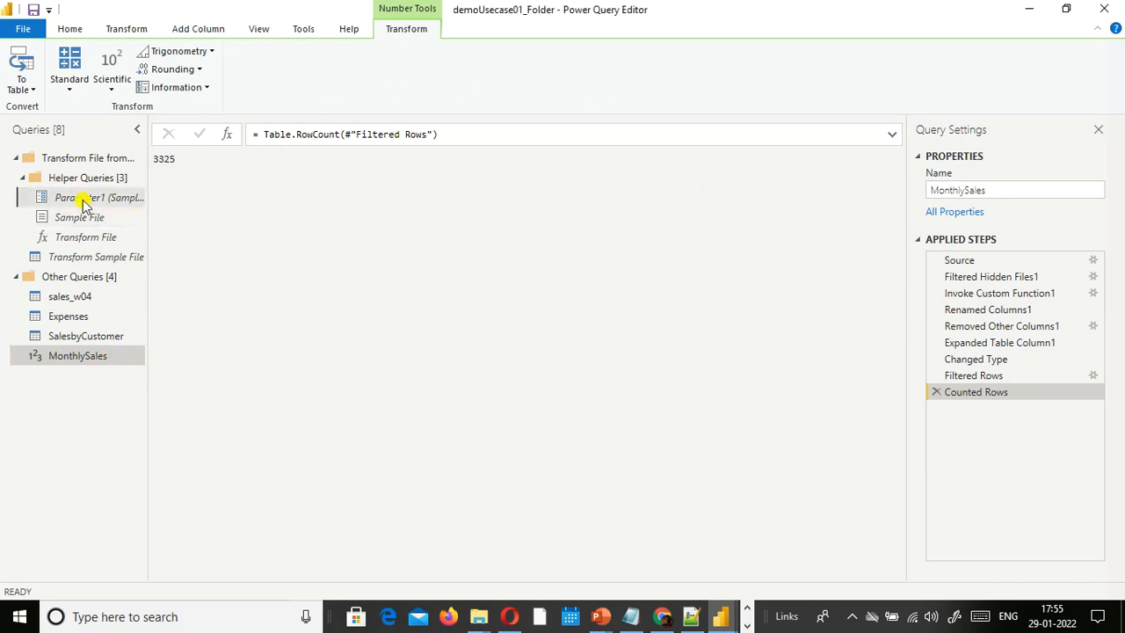
{"action": "left_click", "coordinate": [78, 217]}
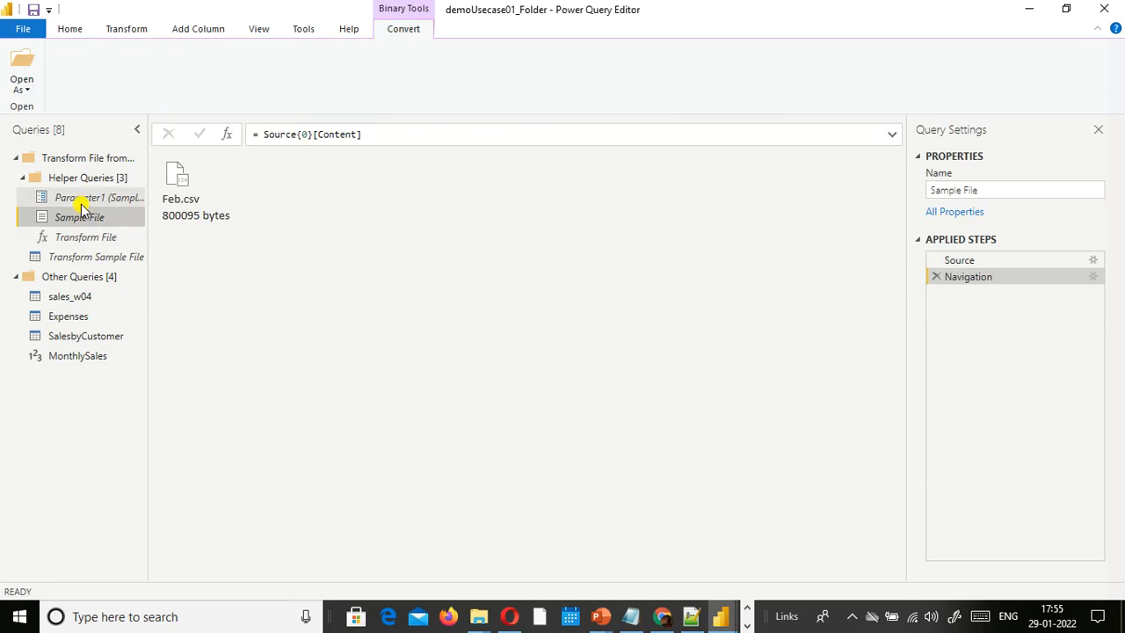
{"action": "left_click", "coordinate": [77, 201]}
{"action": "left_click", "coordinate": [84, 219]}
{"action": "left_click", "coordinate": [78, 238]}
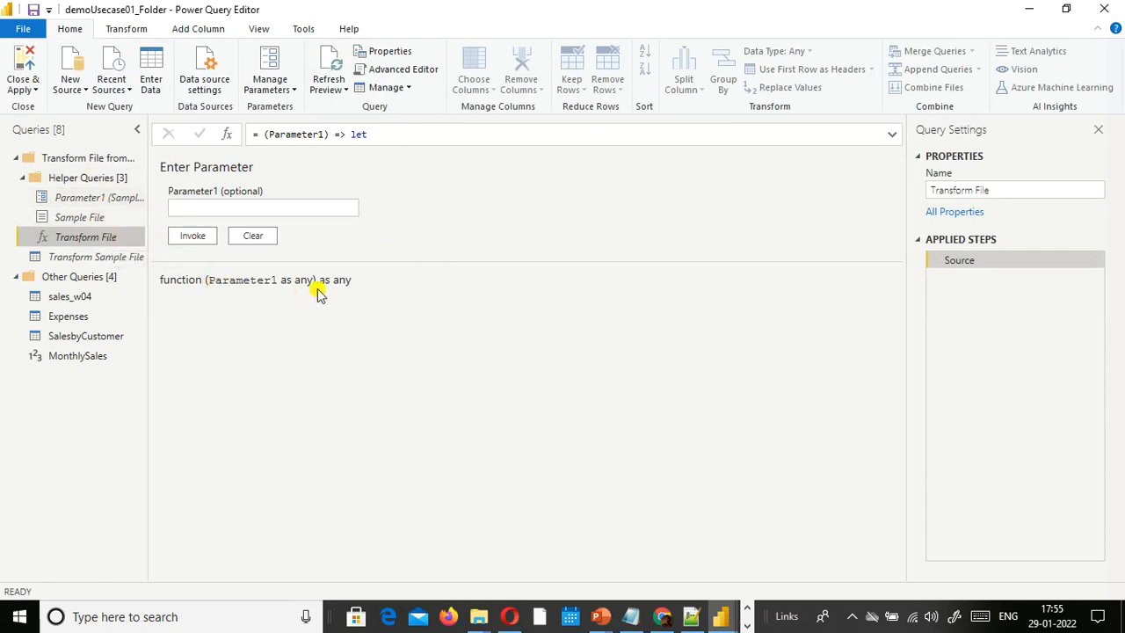
{"action": "left_click", "coordinate": [105, 255]}
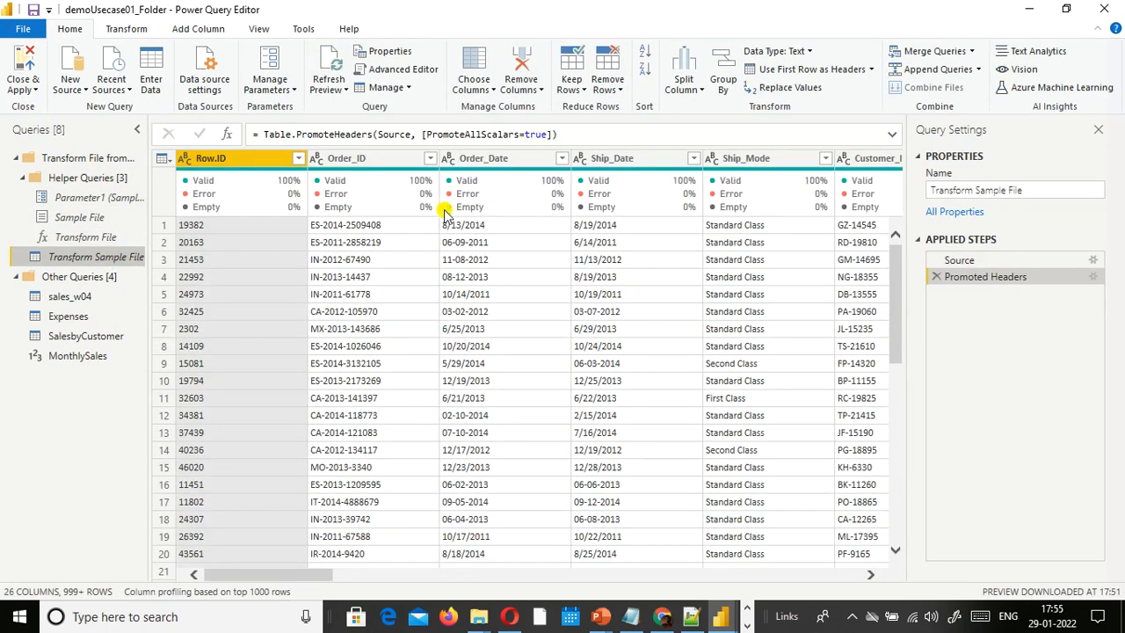
{"action": "left_click", "coordinate": [85, 236]}
{"action": "left_click", "coordinate": [101, 217]}
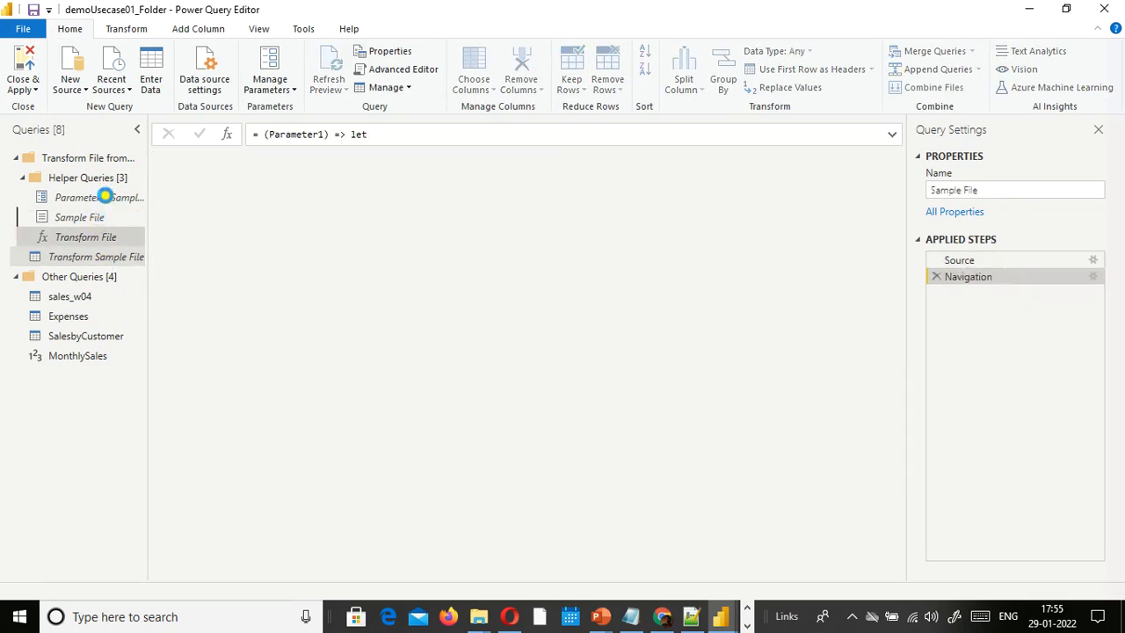
{"action": "left_click", "coordinate": [106, 198]}
{"action": "left_click", "coordinate": [114, 183]}
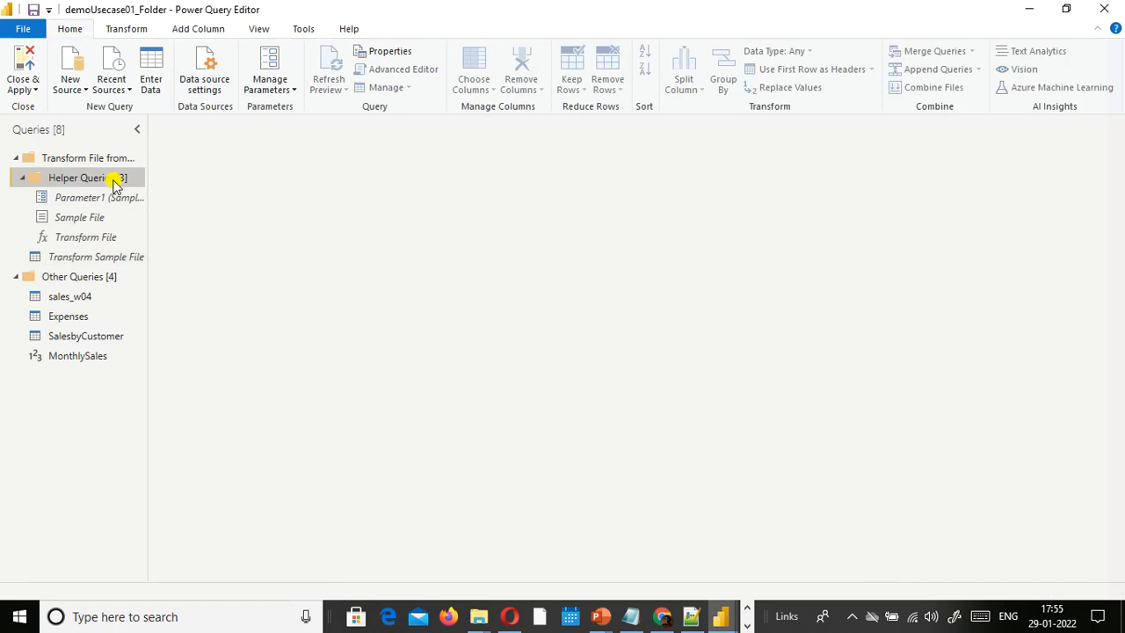
{"action": "left_click", "coordinate": [23, 78]}
{"action": "left_click", "coordinate": [188, 142]}
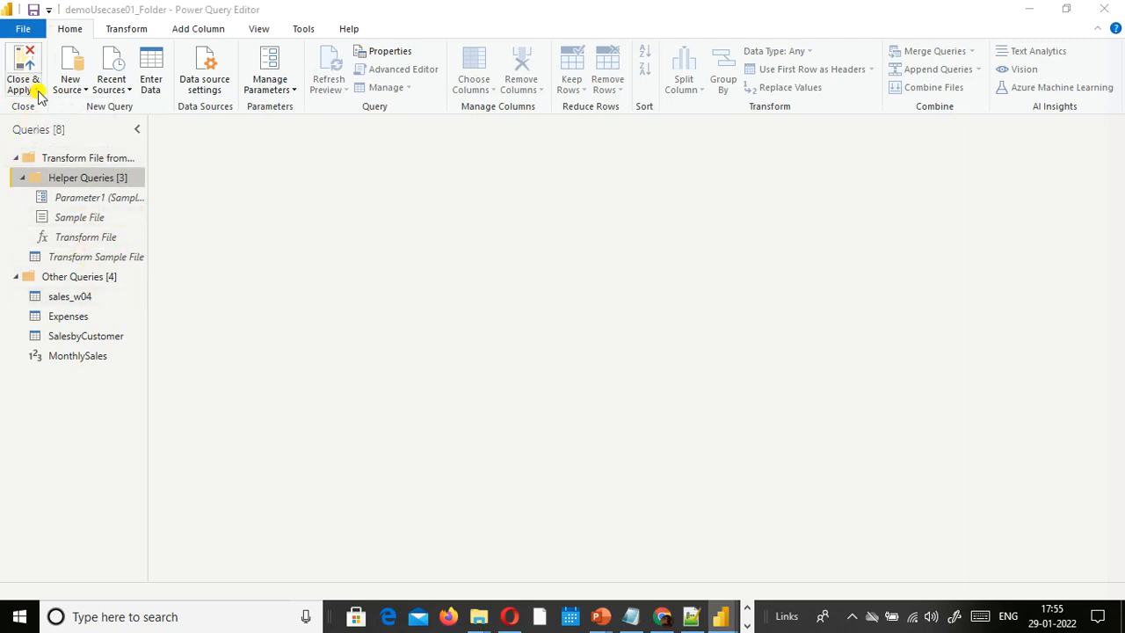
Rename the MonthlySales query to MonthlySales_FebMar.
{"action": "left_click", "coordinate": [88, 360]}
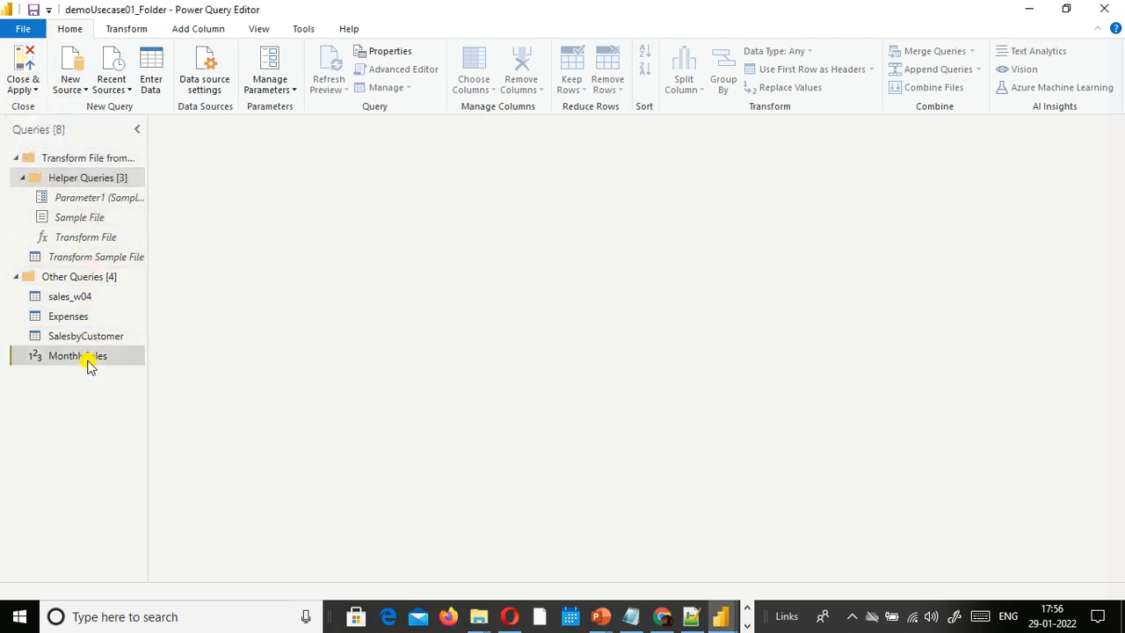
{"action": "left_click", "coordinate": [1005, 190]}
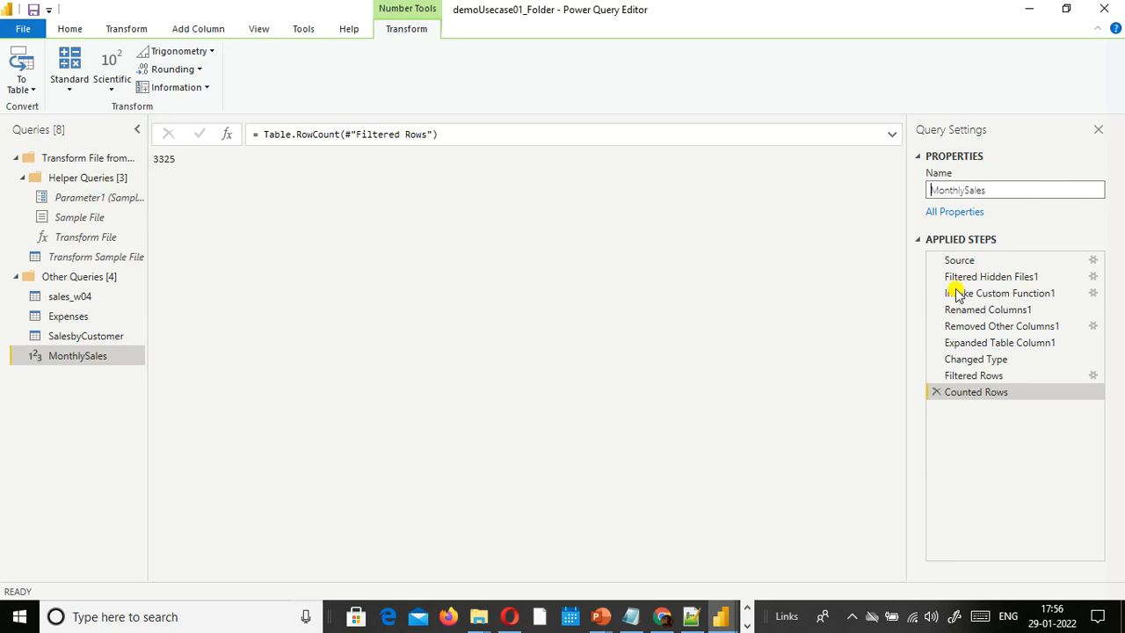
{"action": "key", "text": "Home"}
{"action": "type", "text": "Comb"}
{"action": "key", "text": "BackSpace"}
{"action": "key", "text": "BackSpace"}
{"action": "key", "text": "BackSpace"}
{"action": "key", "text": "BackSpace"}
{"action": "key", "text": "Return"}
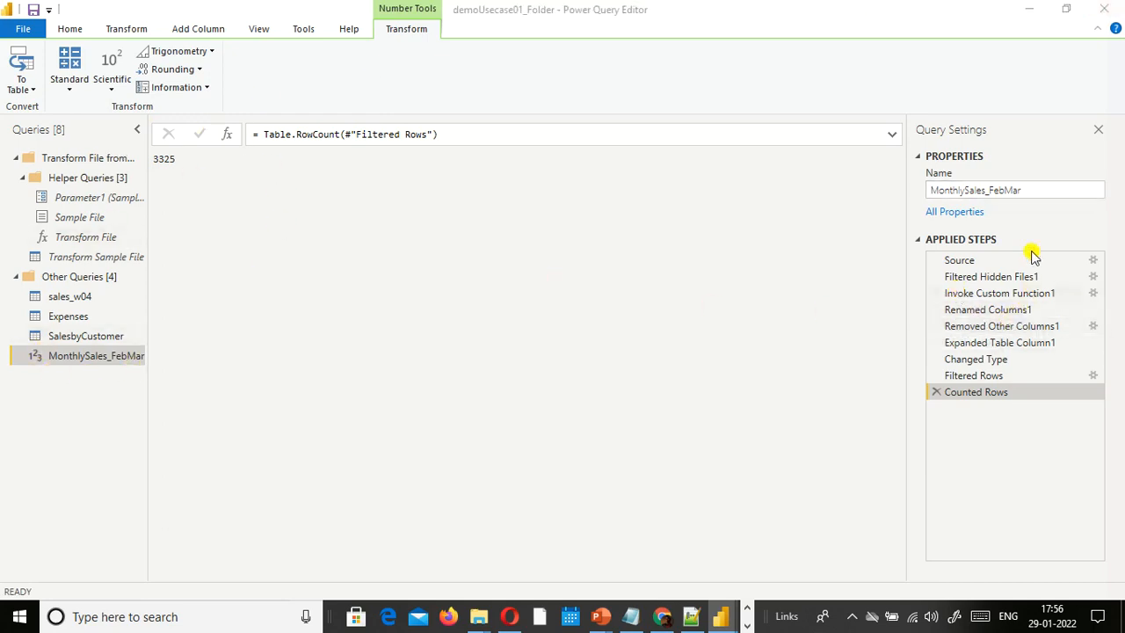
Delete the Counted Rows step from the MonthlySales_FebMar query and remove the Row.ID column.
{"action": "left_click", "coordinate": [935, 392]}
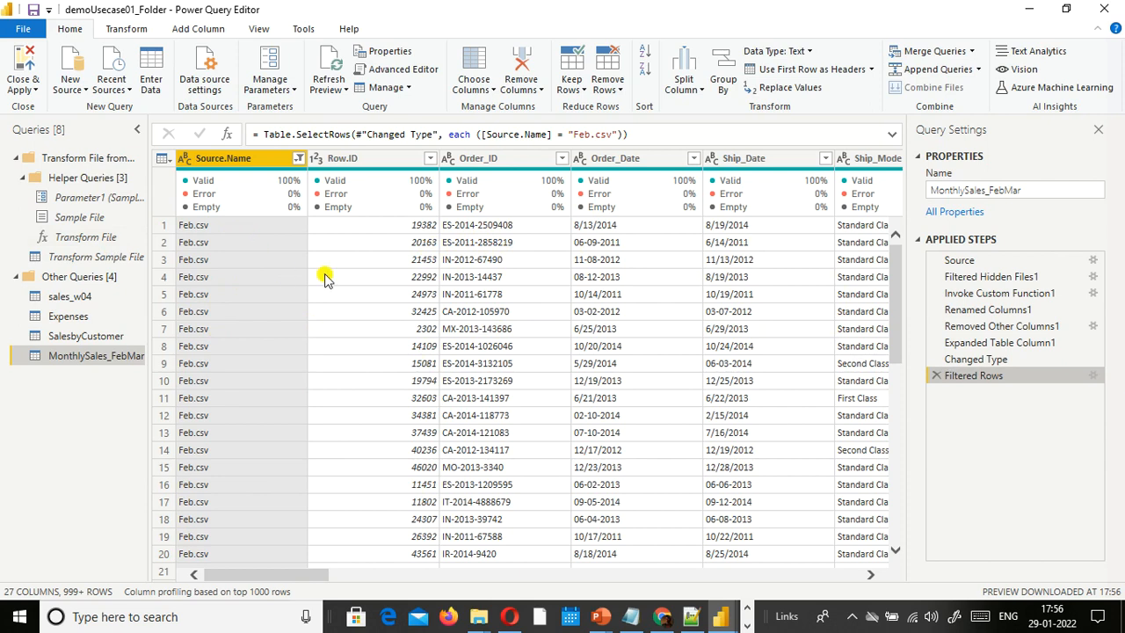
{"action": "scroll", "coordinate": [321, 326], "scroll_direction": "down", "scroll_amount": 3}
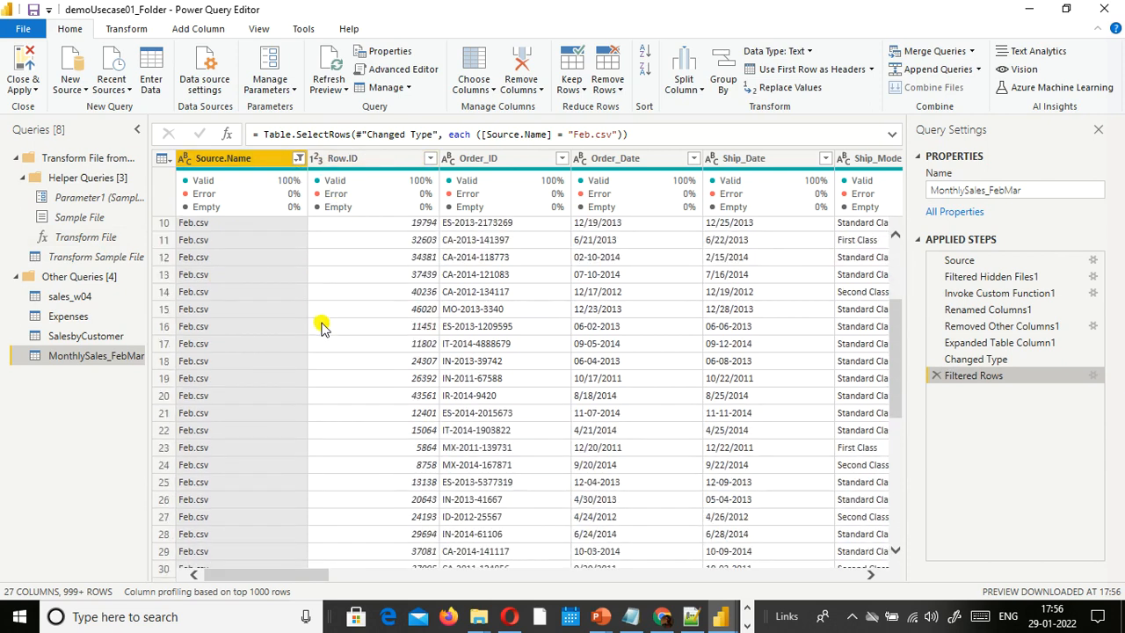
{"action": "scroll", "coordinate": [321, 326], "scroll_direction": "down", "scroll_amount": 17}
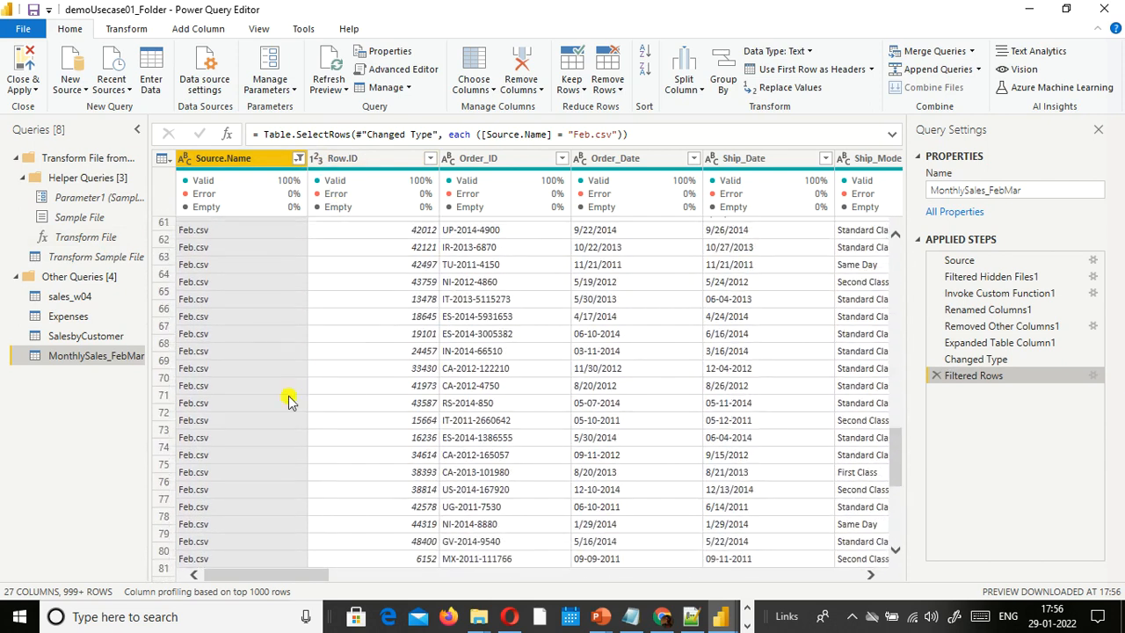
{"action": "scroll", "coordinate": [304, 377], "scroll_direction": "down", "scroll_amount": 10}
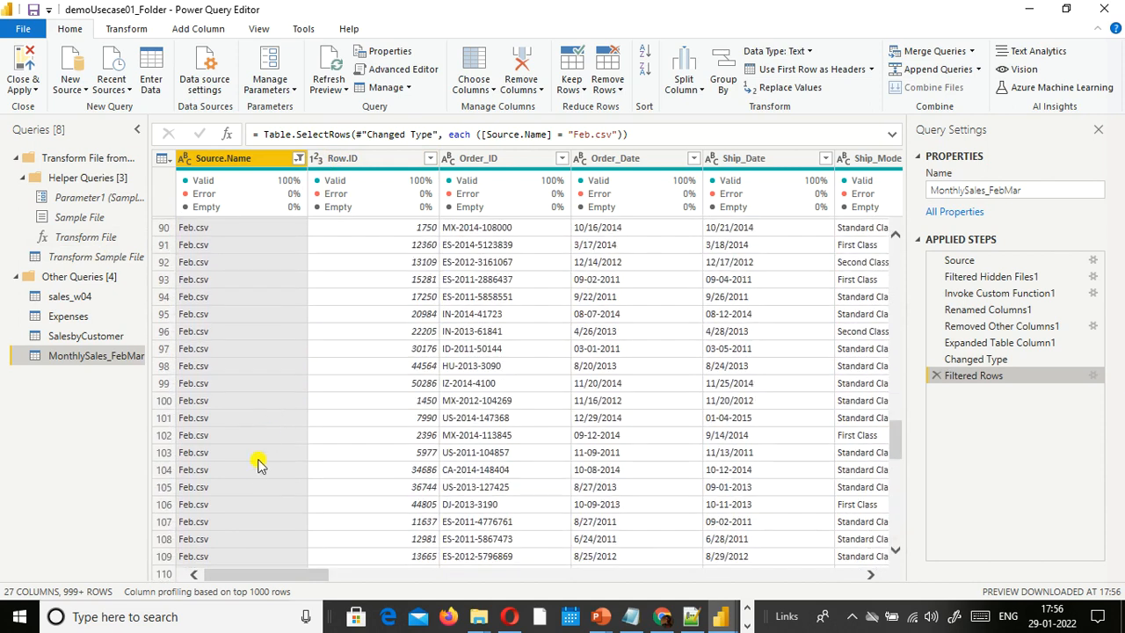
{"action": "scroll", "coordinate": [352, 502], "scroll_direction": "down", "scroll_amount": 8}
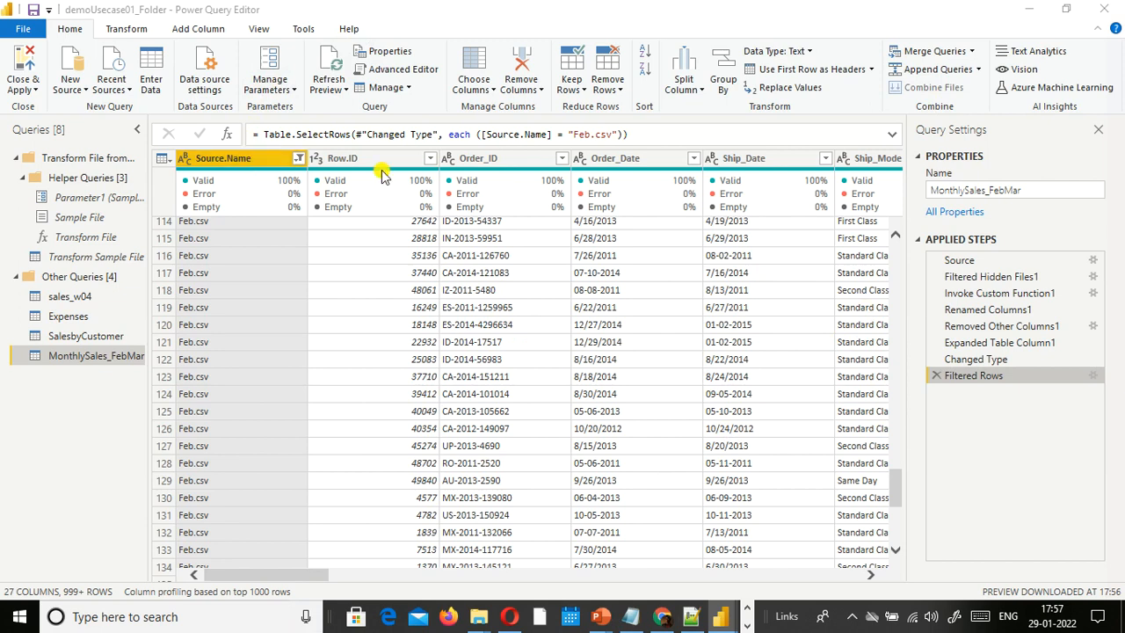
{"action": "right_click", "coordinate": [325, 169]}
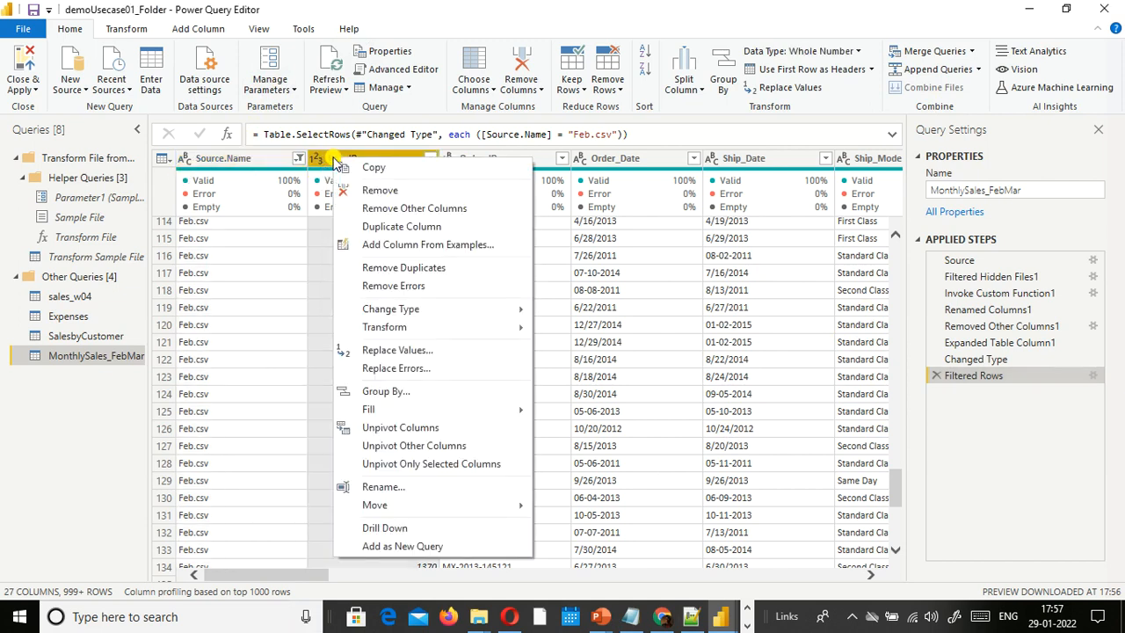
{"action": "left_click", "coordinate": [378, 190]}
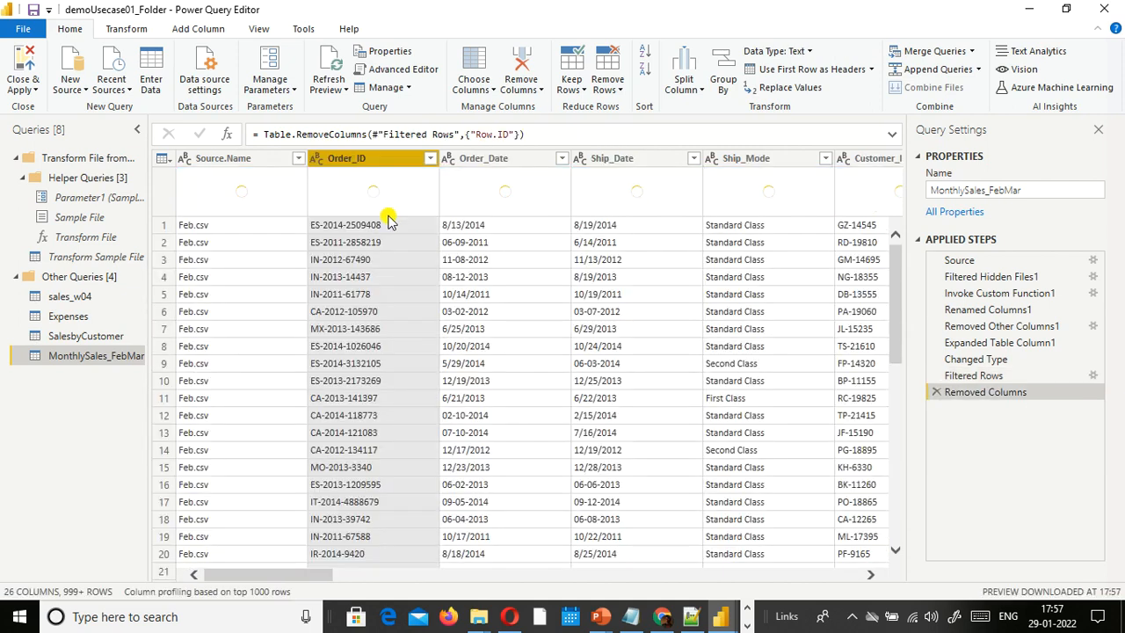
Replace every "-" with "/" in the Order_Date column.
{"action": "left_click", "coordinate": [449, 160]}
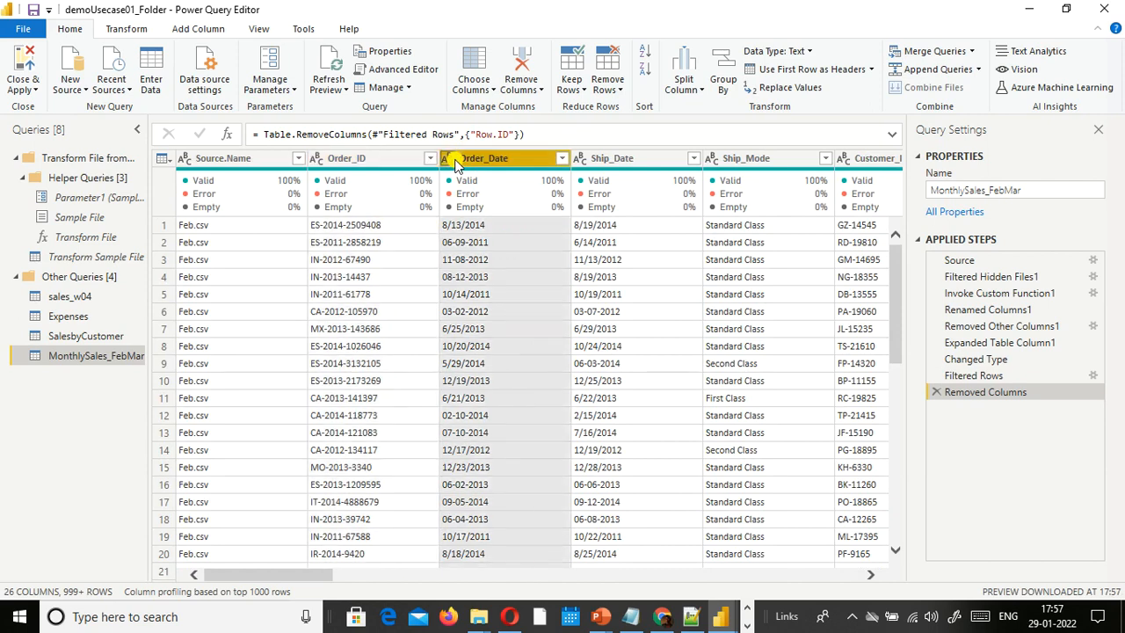
{"action": "right_click", "coordinate": [526, 160]}
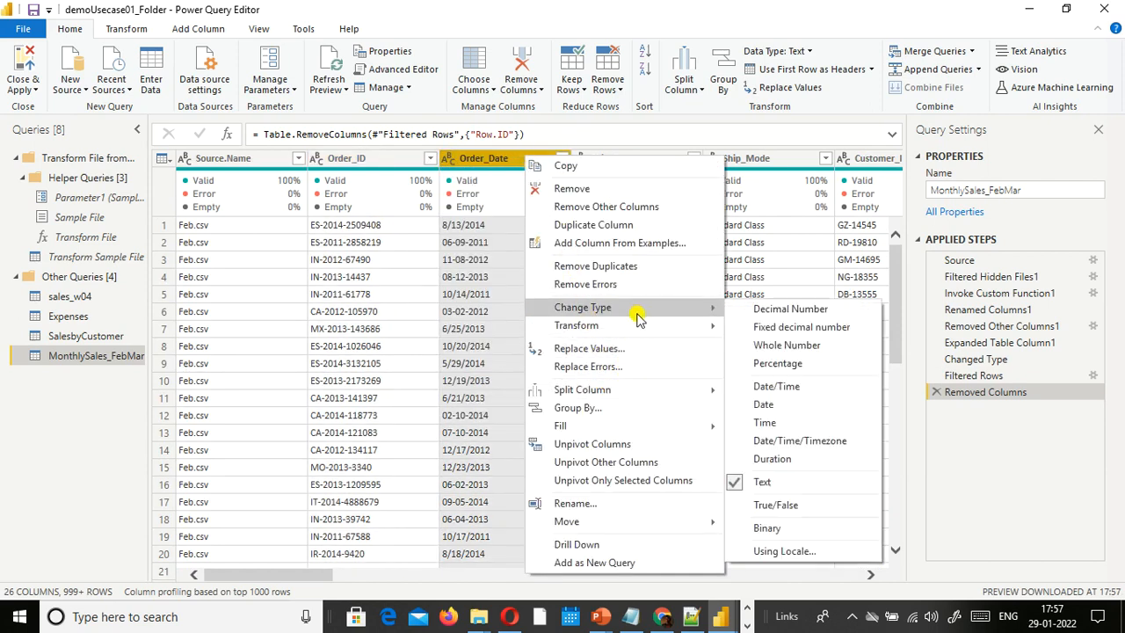
{"action": "left_click", "coordinate": [607, 348]}
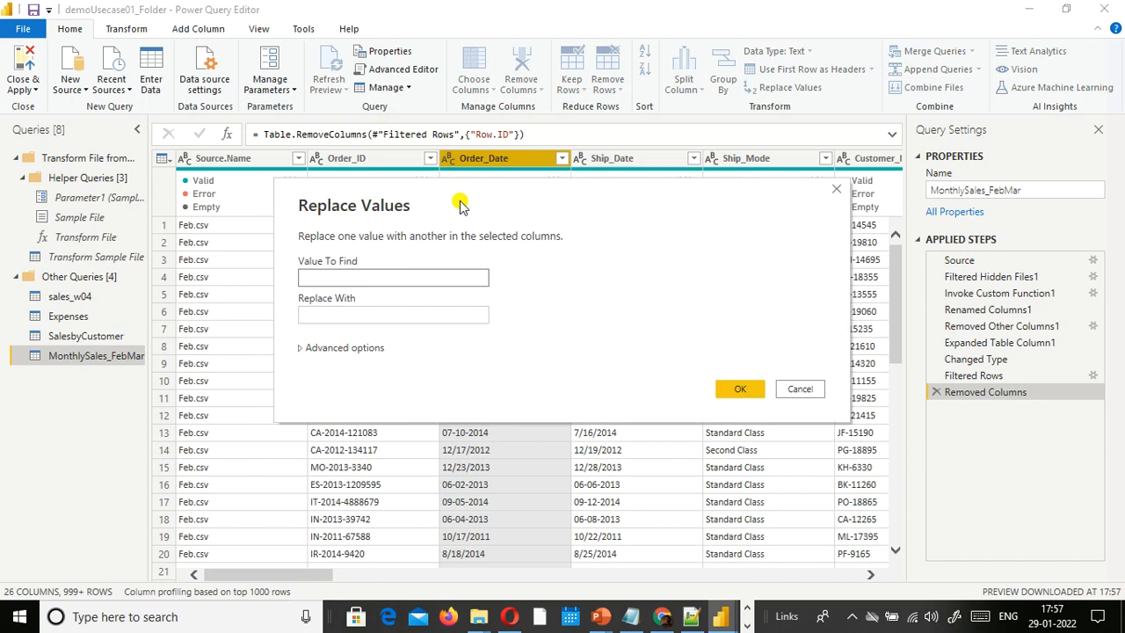
{"action": "type", "text": "-"}
{"action": "key", "text": "Tab"}
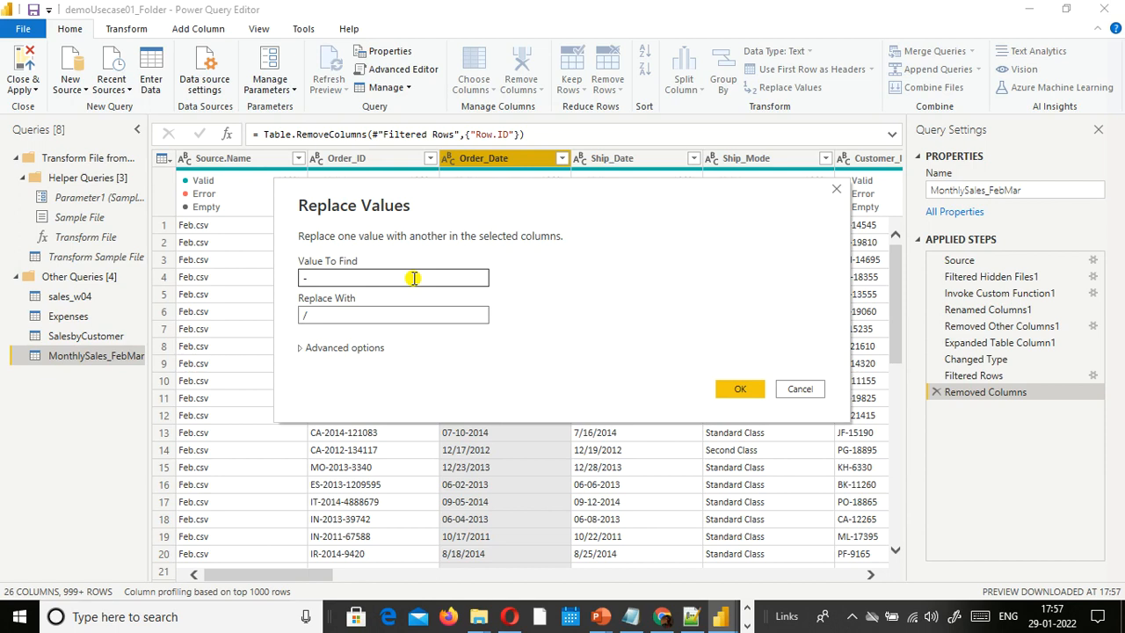
{"action": "left_click", "coordinate": [738, 384]}
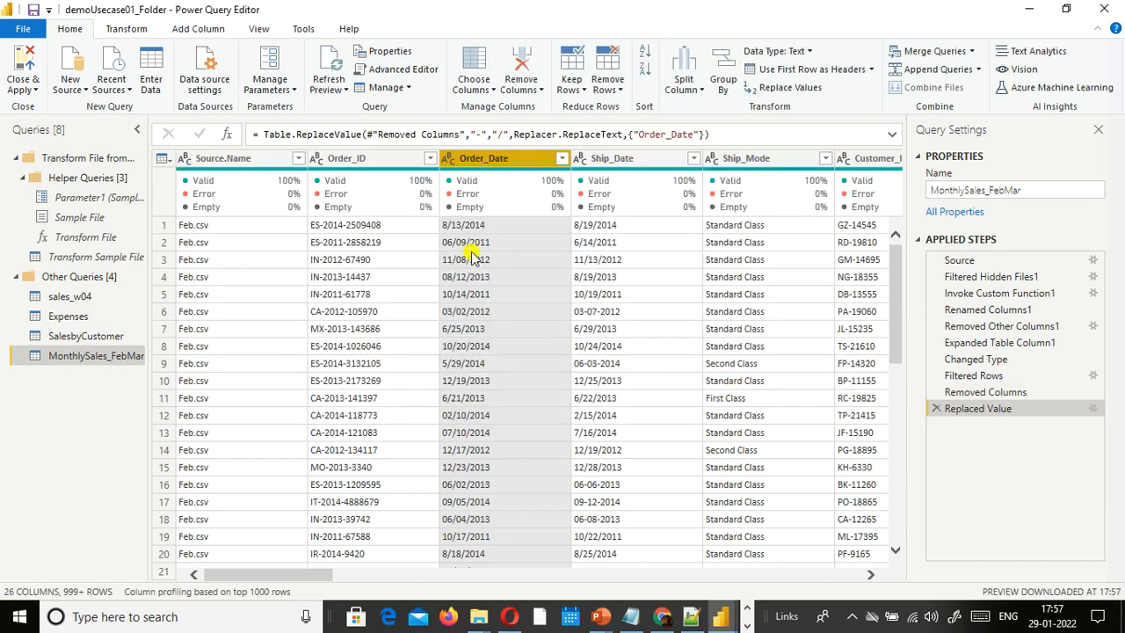
Change the Order_Date column to the Date type with the English (United States) locale, then close the editor and apply the query changes.
{"action": "left_click", "coordinate": [449, 162]}
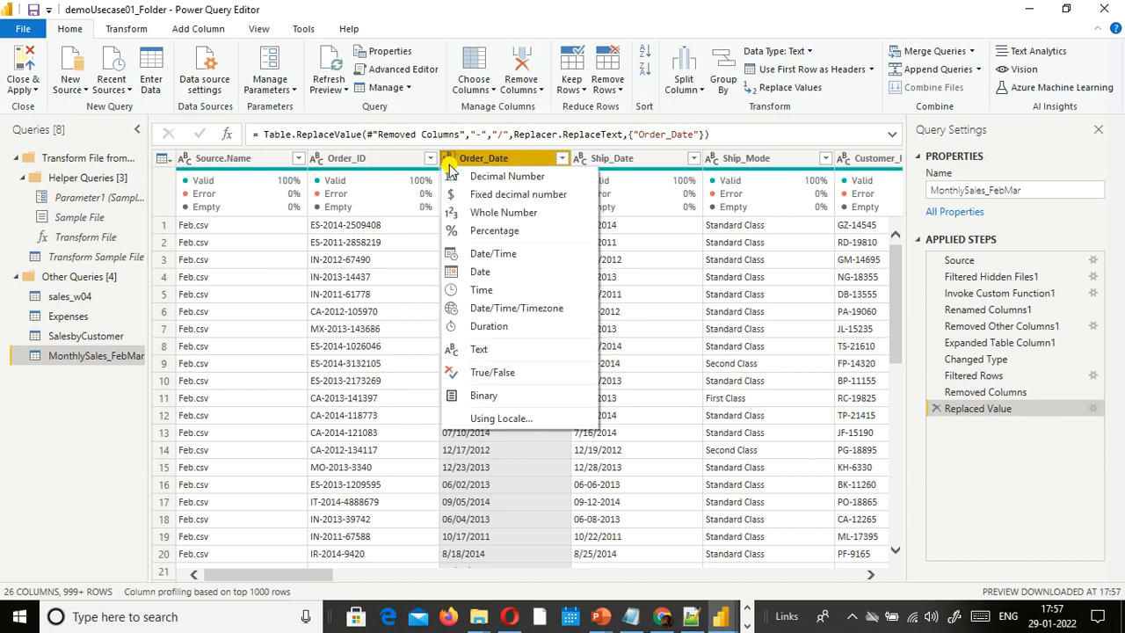
{"action": "left_click", "coordinate": [508, 419]}
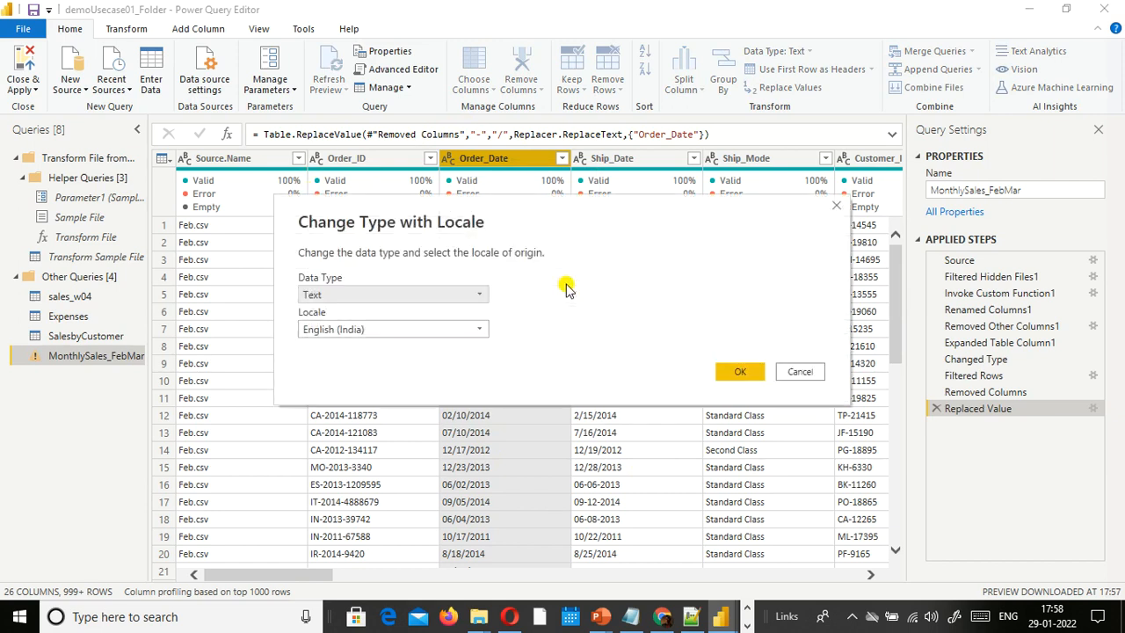
{"action": "left_click", "coordinate": [474, 294]}
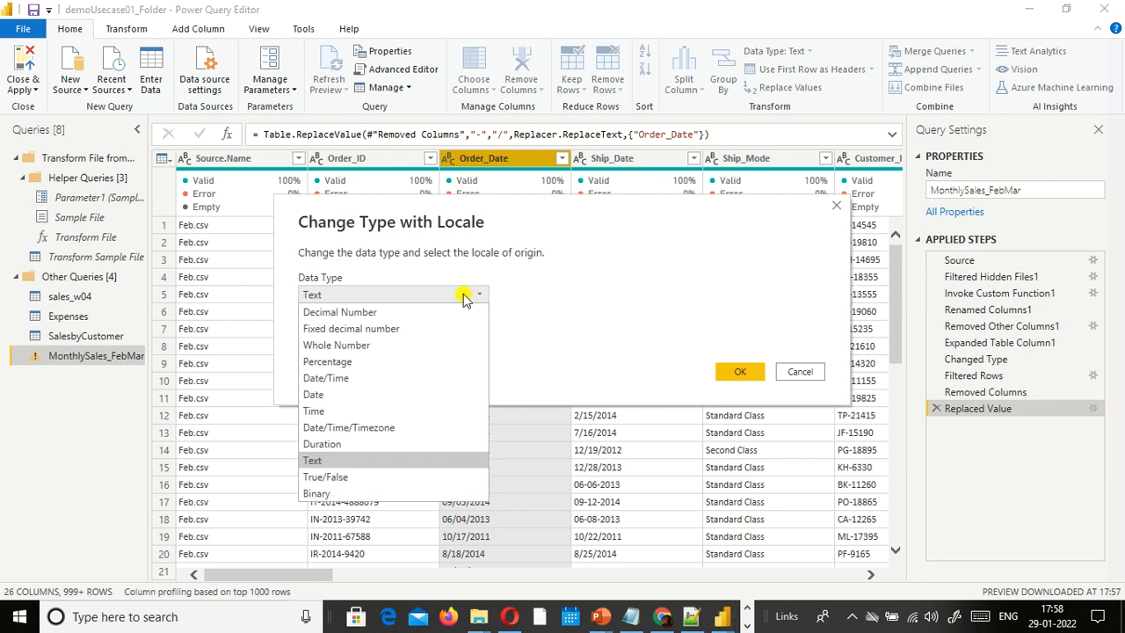
{"action": "left_click", "coordinate": [349, 394]}
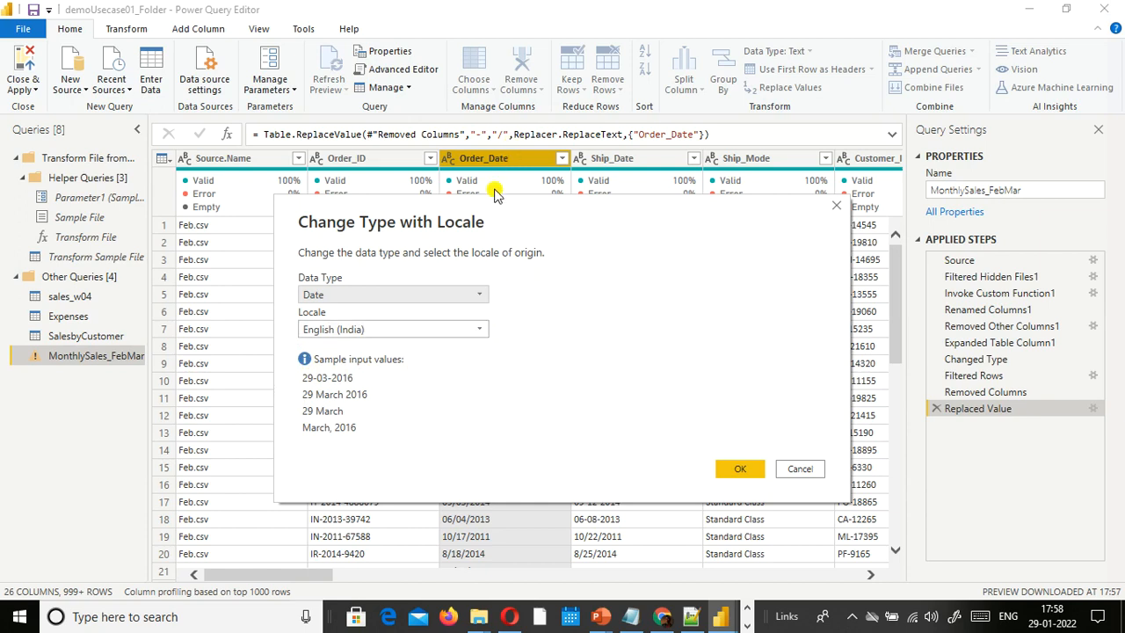
{"action": "left_click", "coordinate": [484, 333]}
{"action": "scroll", "coordinate": [469, 444], "scroll_direction": "down", "scroll_amount": 7}
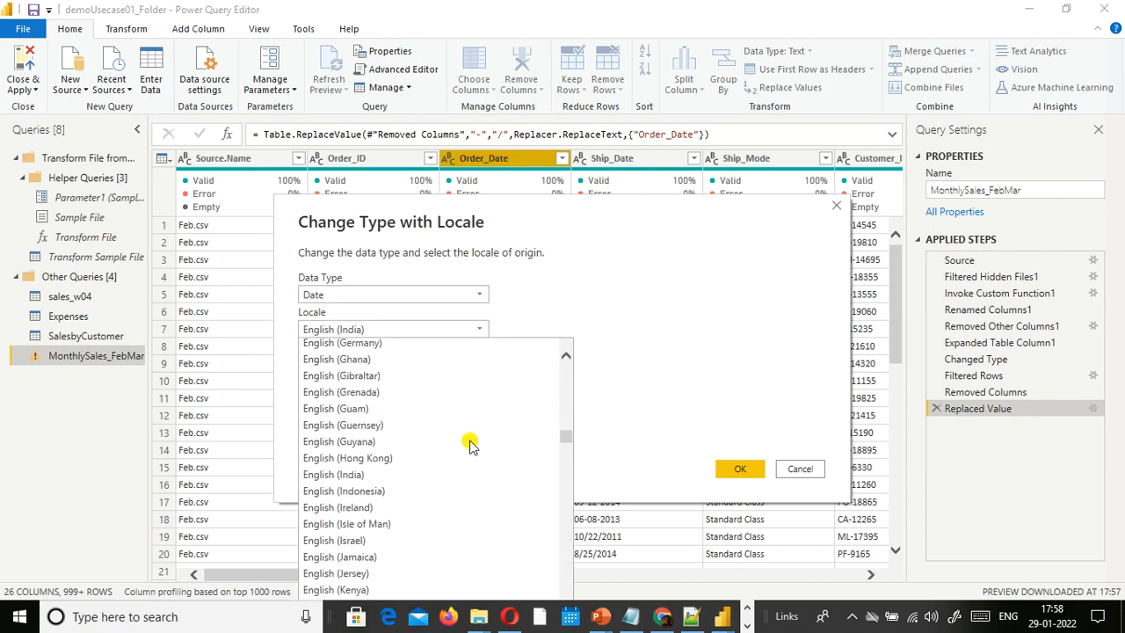
{"action": "scroll", "coordinate": [469, 446], "scroll_direction": "down", "scroll_amount": 3}
{"action": "scroll", "coordinate": [469, 445], "scroll_direction": "down", "scroll_amount": 6}
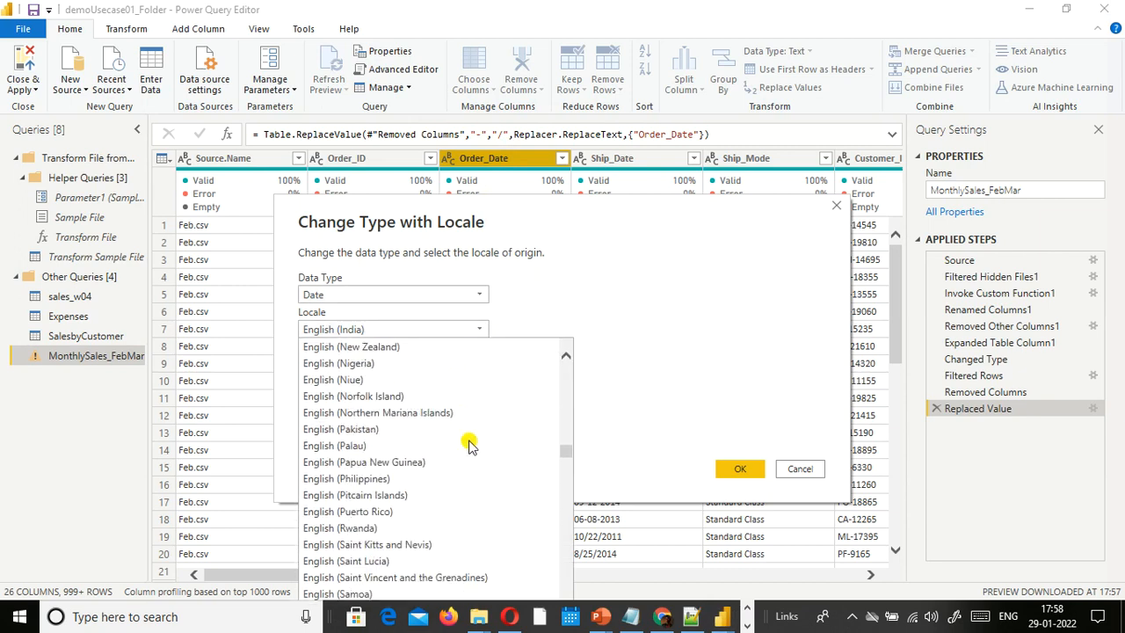
{"action": "scroll", "coordinate": [469, 445], "scroll_direction": "down", "scroll_amount": 9}
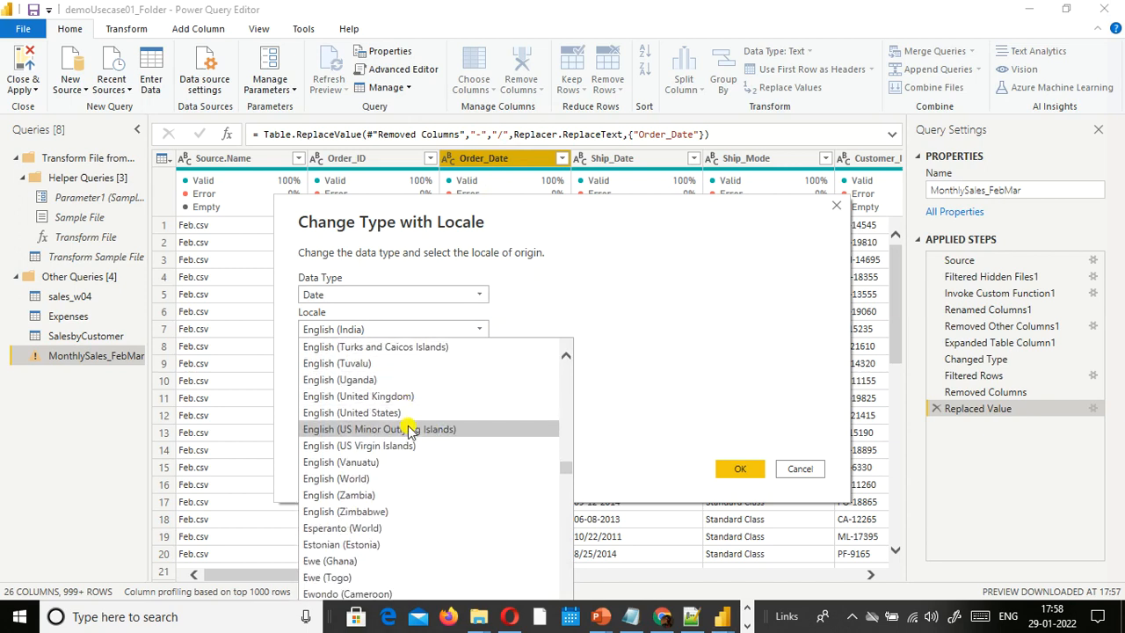
{"action": "scroll", "coordinate": [410, 426], "scroll_direction": "up", "scroll_amount": 1}
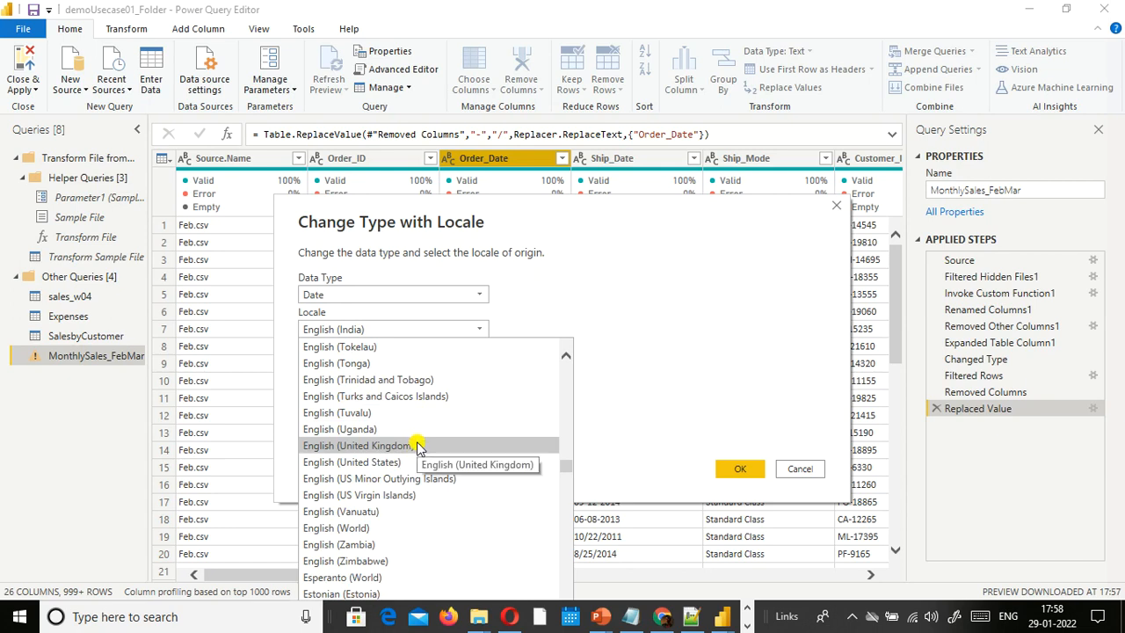
{"action": "left_click", "coordinate": [413, 462]}
{"action": "left_click", "coordinate": [738, 469]}
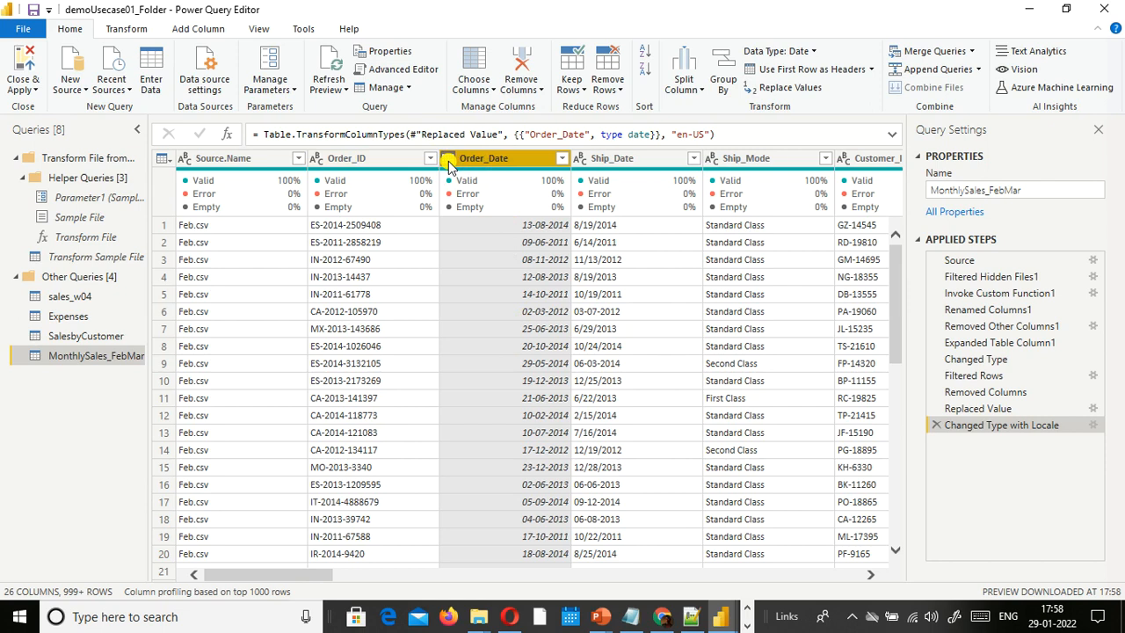
{"action": "left_click", "coordinate": [26, 29]}
{"action": "left_click", "coordinate": [55, 66]}
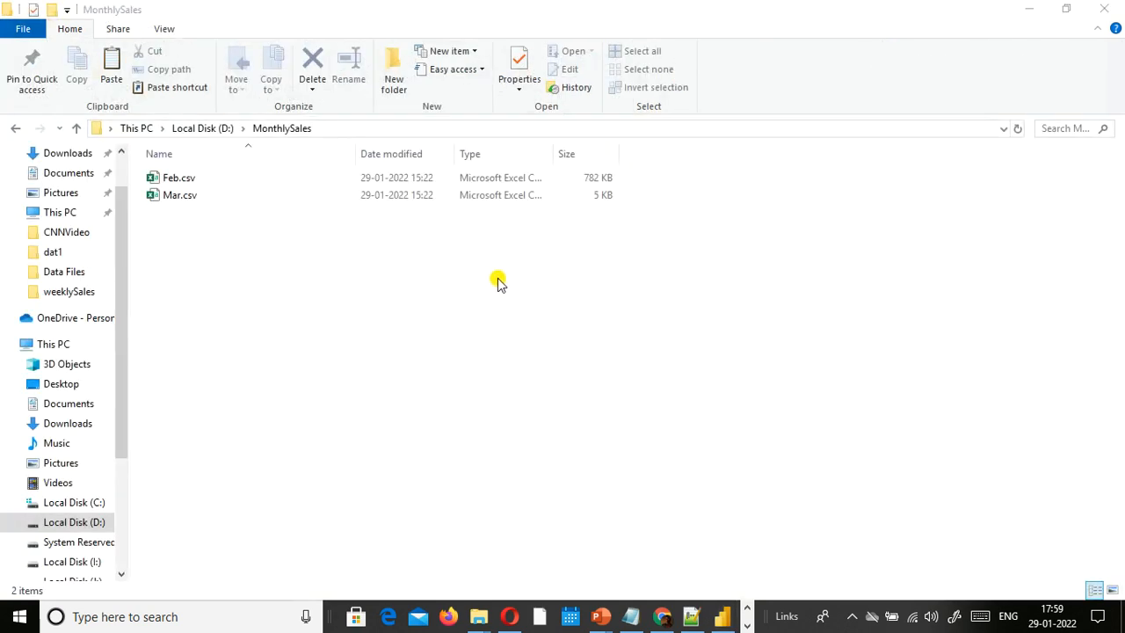
Go up from the MonthlySales folder to Local Disk (D:) in File Explorer and check the new meeting chat message.
{"action": "left_click", "coordinate": [209, 130]}
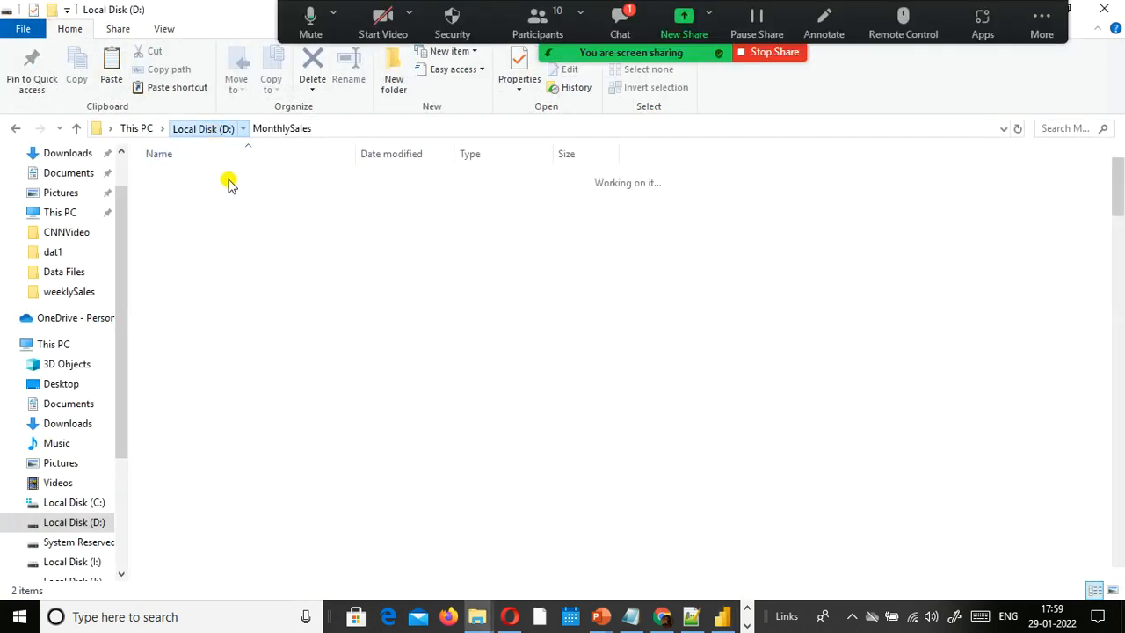
{"action": "left_click", "coordinate": [619, 22]}
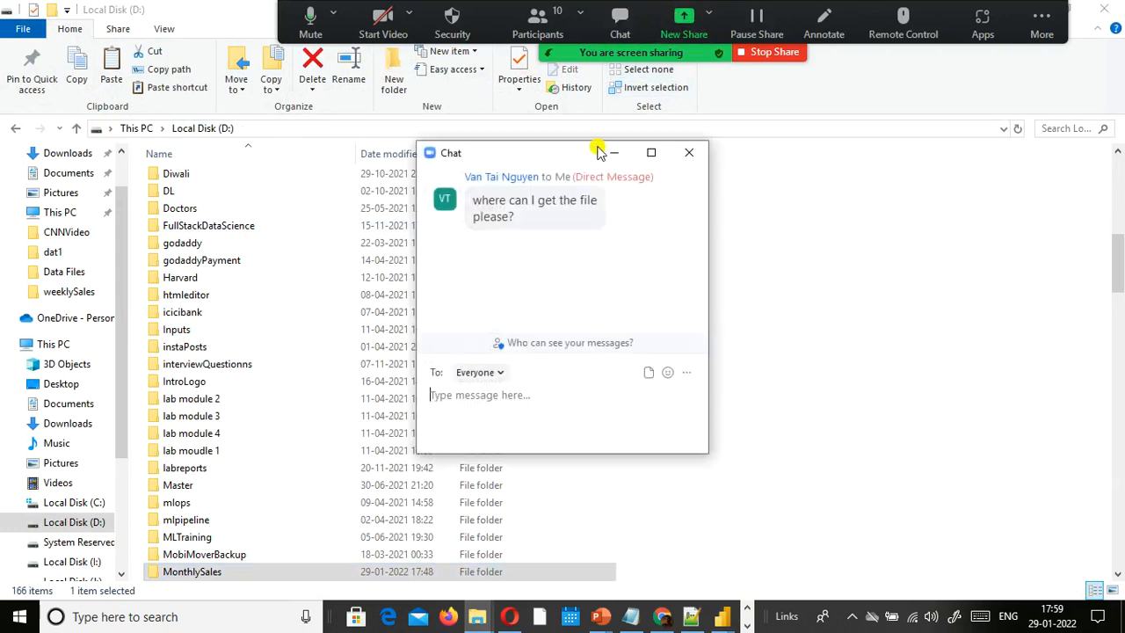
{"action": "left_click", "coordinate": [688, 156]}
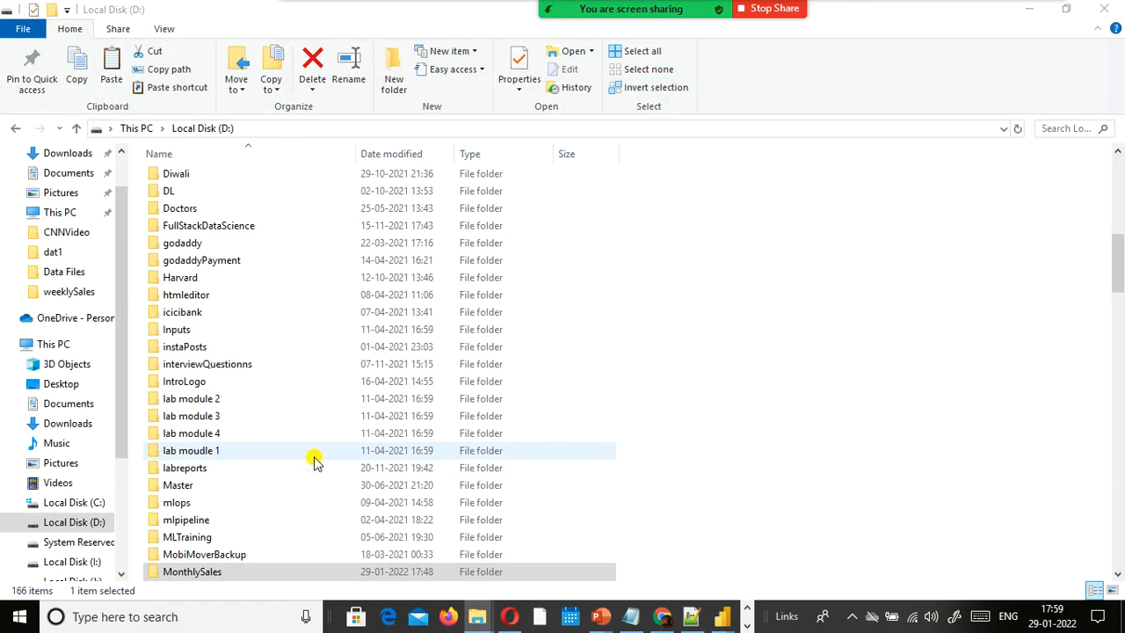
Find the data folder on Local Disk (D:) and open it.
{"action": "scroll", "coordinate": [297, 343], "scroll_direction": "down", "scroll_amount": 1}
{"action": "scroll", "coordinate": [298, 343], "scroll_direction": "down", "scroll_amount": 7}
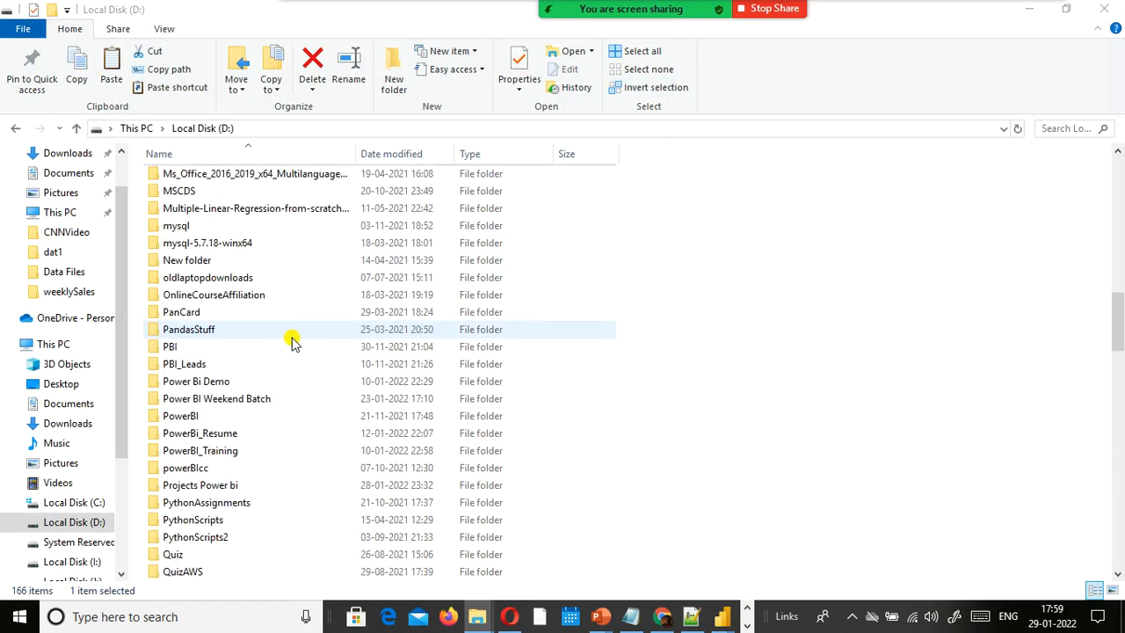
{"action": "left_click", "coordinate": [290, 334]}
{"action": "key", "text": "d"}
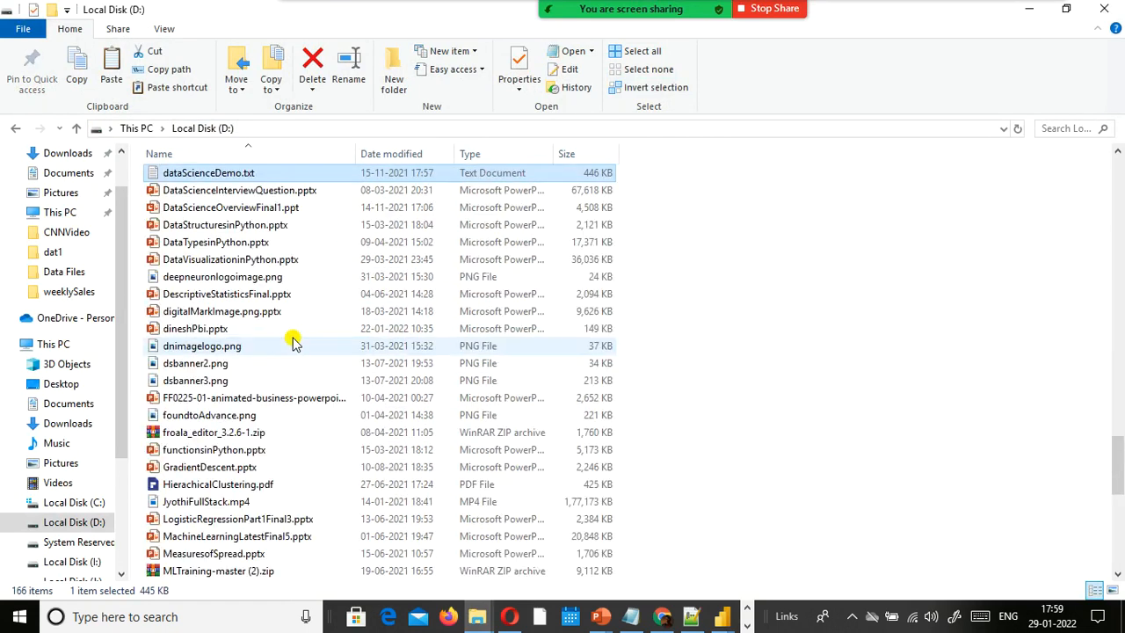
{"action": "scroll", "coordinate": [269, 231], "scroll_direction": "down", "scroll_amount": 6}
{"action": "scroll", "coordinate": [269, 266], "scroll_direction": "down", "scroll_amount": 3}
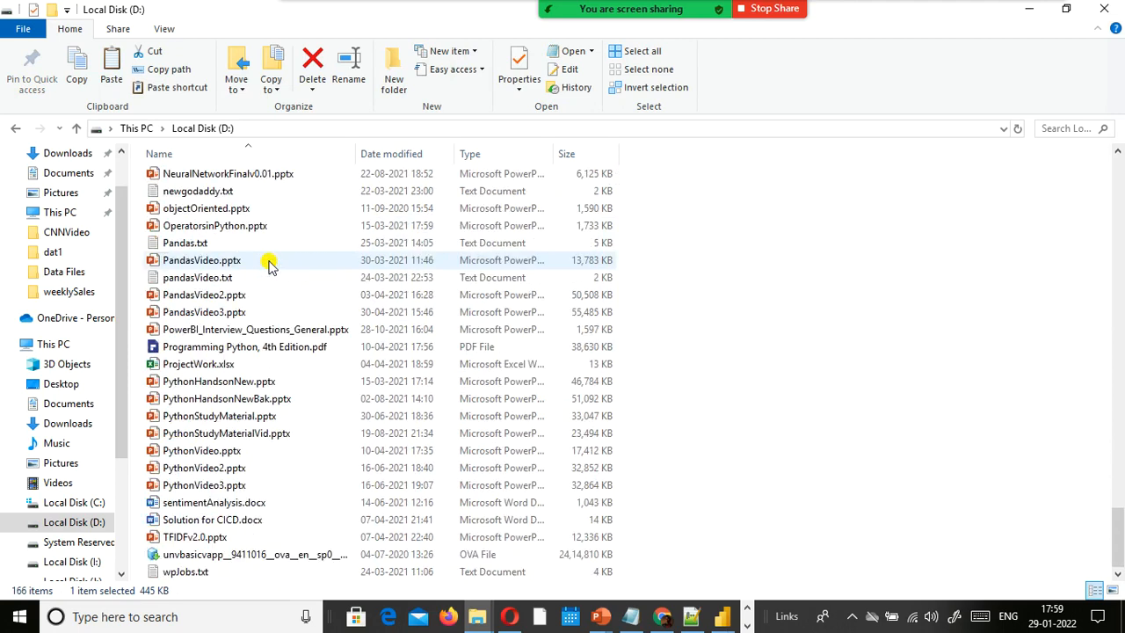
{"action": "scroll", "coordinate": [269, 267], "scroll_direction": "up", "scroll_amount": 20}
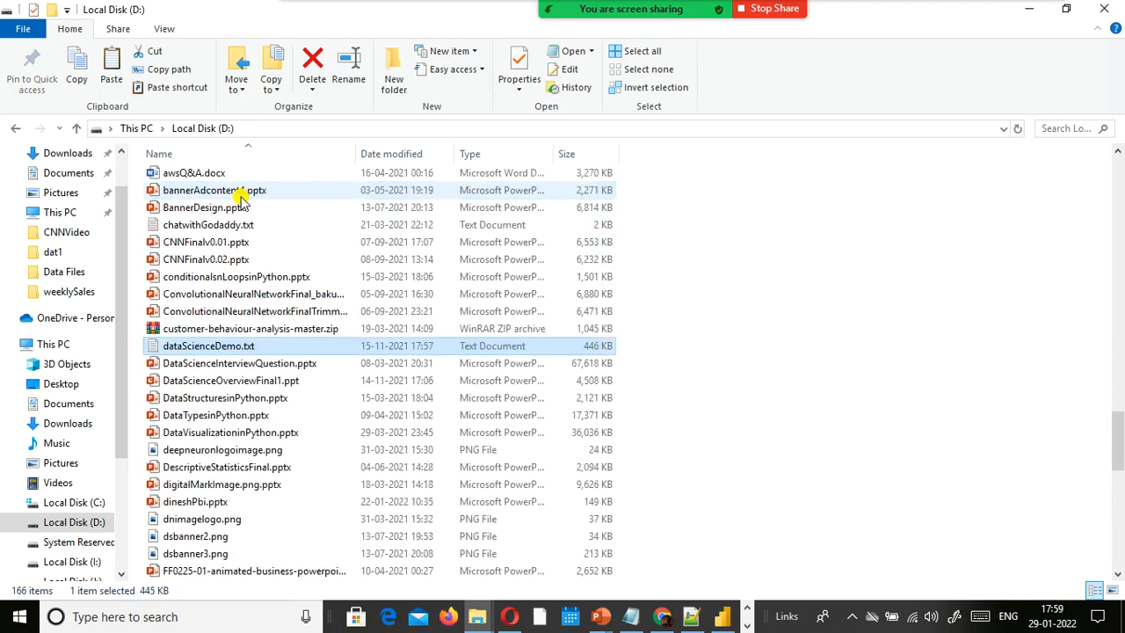
{"action": "scroll", "coordinate": [242, 202], "scroll_direction": "up", "scroll_amount": 2}
{"action": "scroll", "coordinate": [264, 188], "scroll_direction": "up", "scroll_amount": 20}
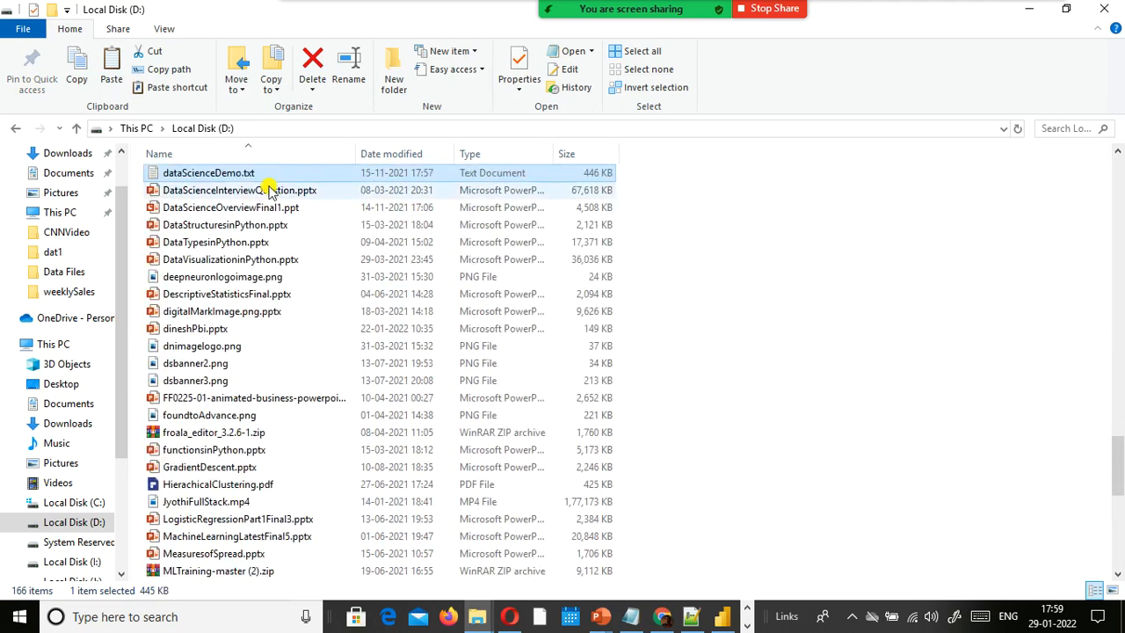
{"action": "left_click", "coordinate": [307, 225]}
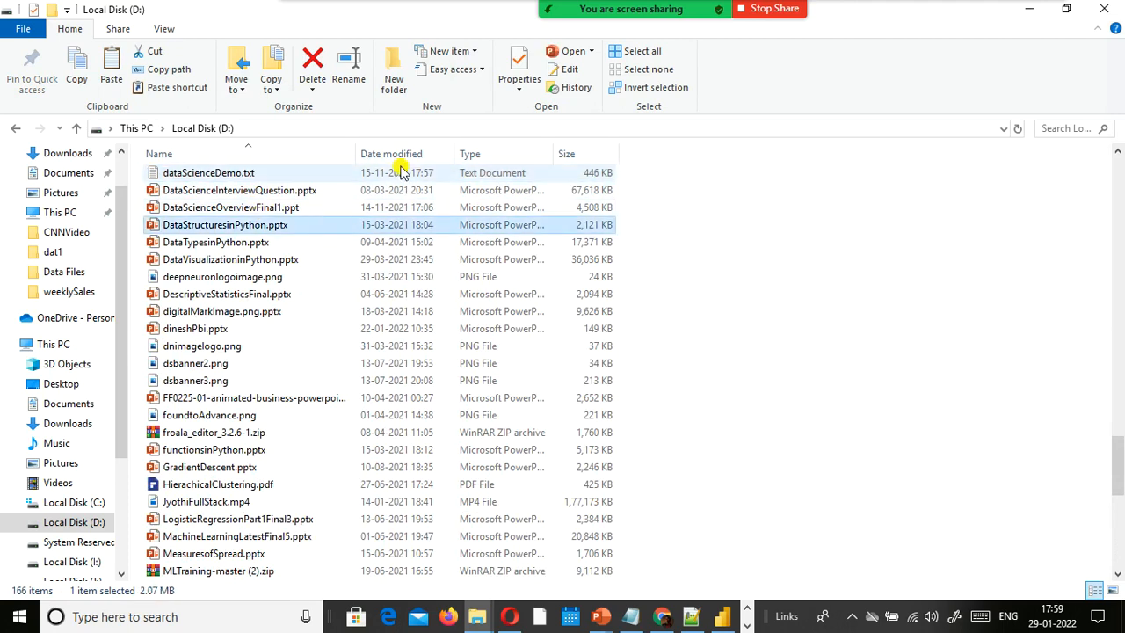
{"action": "scroll", "coordinate": [366, 417], "scroll_direction": "down", "scroll_amount": 1}
{"action": "scroll", "coordinate": [366, 418], "scroll_direction": "down", "scroll_amount": 9}
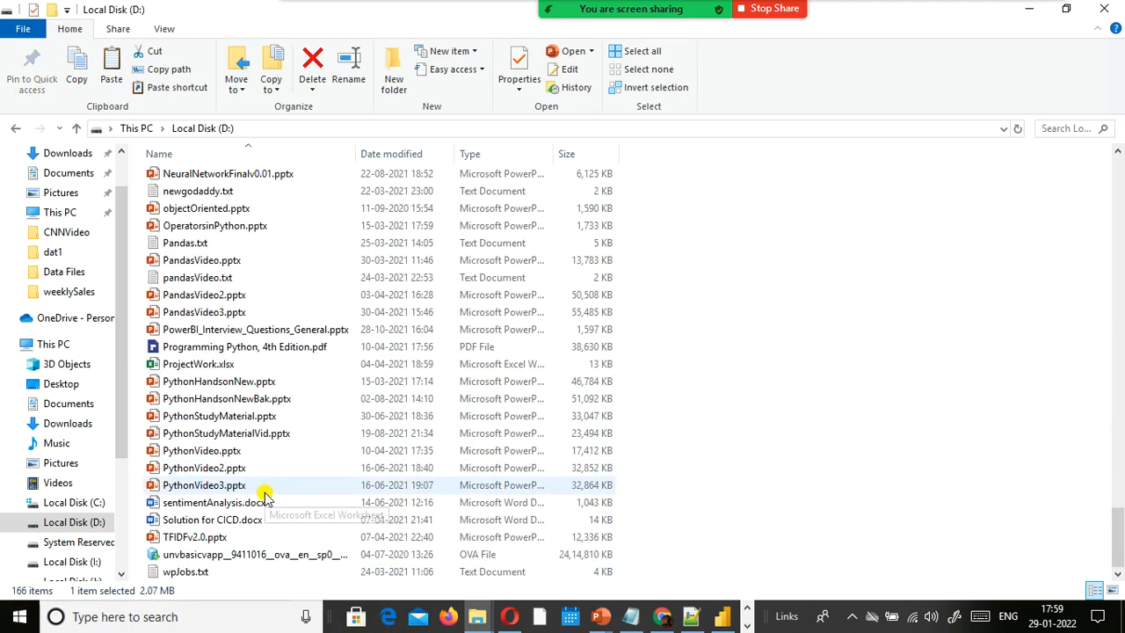
{"action": "left_click", "coordinate": [249, 387]}
{"action": "type", "text": "da"}
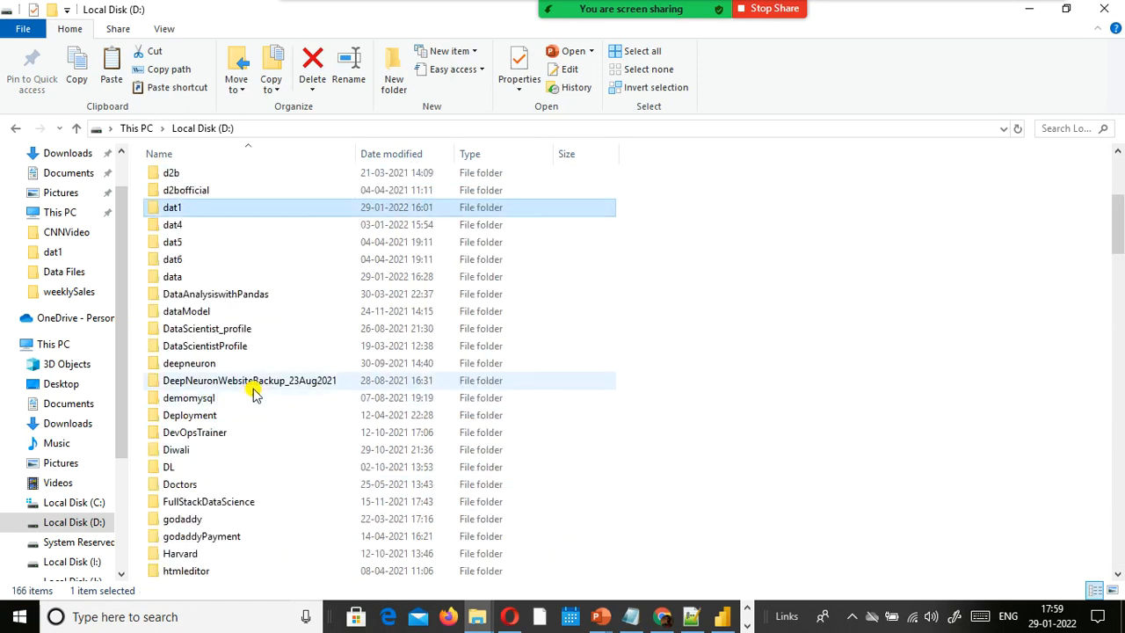
{"action": "double_click", "coordinate": [185, 278]}
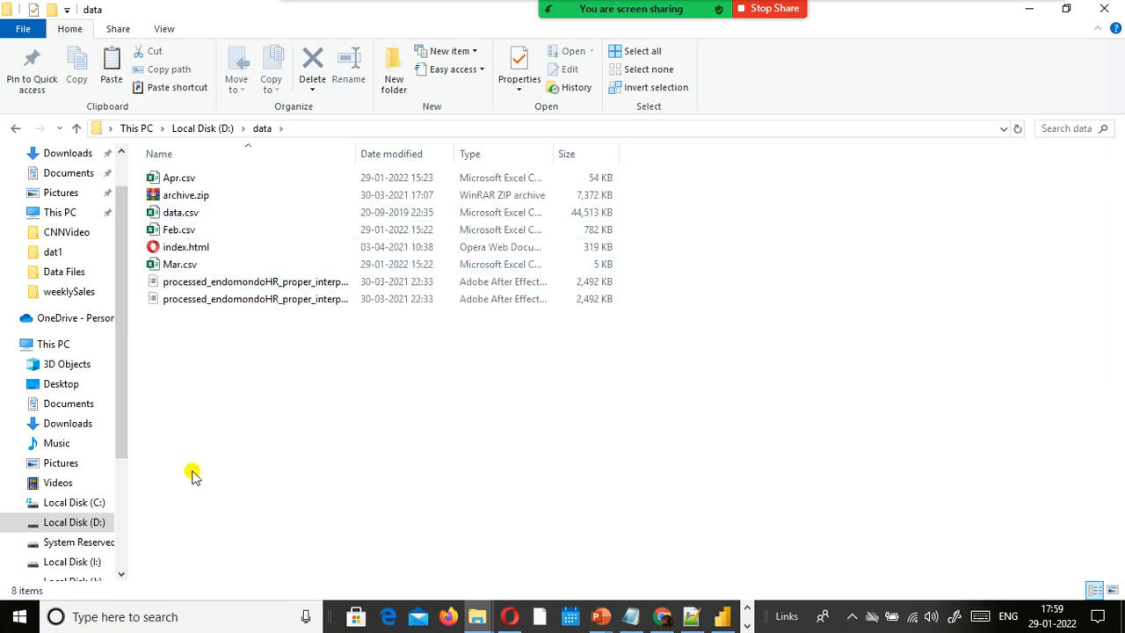
{"action": "left_click", "coordinate": [661, 616]}
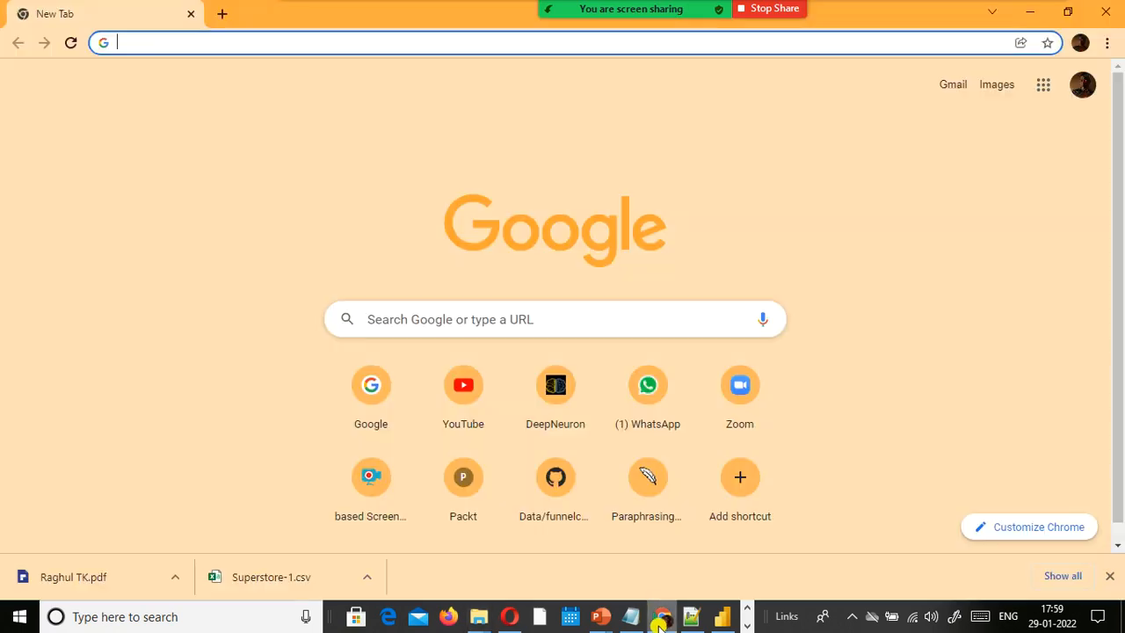
{"action": "type", "text": "git"}
{"action": "key", "text": "BackSpace"}
{"action": "type", "text": "hu"}
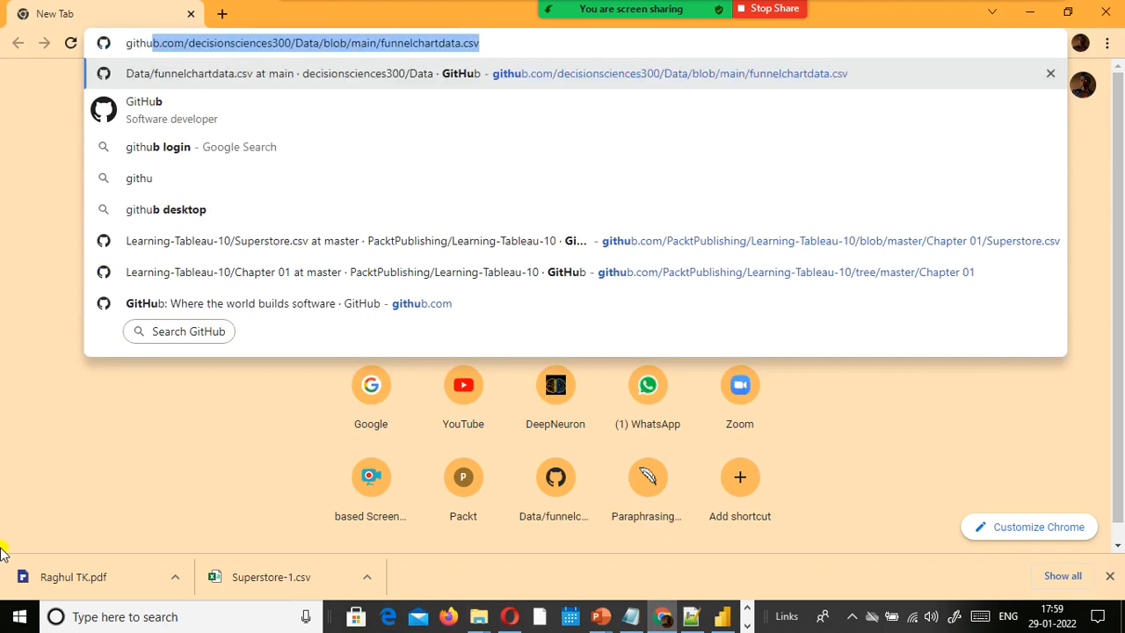
{"action": "key", "text": "End"}
{"action": "key", "text": "ctrl+shift+Left"}
{"action": "key", "text": "ctrl+shift+Left"}
{"action": "key", "text": "ctrl+shift+Left"}
{"action": "key", "text": "ctrl+shift+Left"}
{"action": "key", "text": "ctrl+shift+Left"}
{"action": "key", "text": "ctrl+shift+Left"}
{"action": "key", "text": "ctrl+shift+Left"}
{"action": "key", "text": "ctrl+shift+Right"}
{"action": "type", "text": "fantas"}
{"action": "key", "text": "BackSpace"}
{"action": "key", "text": "BackSpace"}
{"action": "key", "text": "BackSpace"}
{"action": "key", "text": "BackSpace"}
{"action": "key", "text": "BackSpace"}
{"action": "key", "text": "BackSpace"}
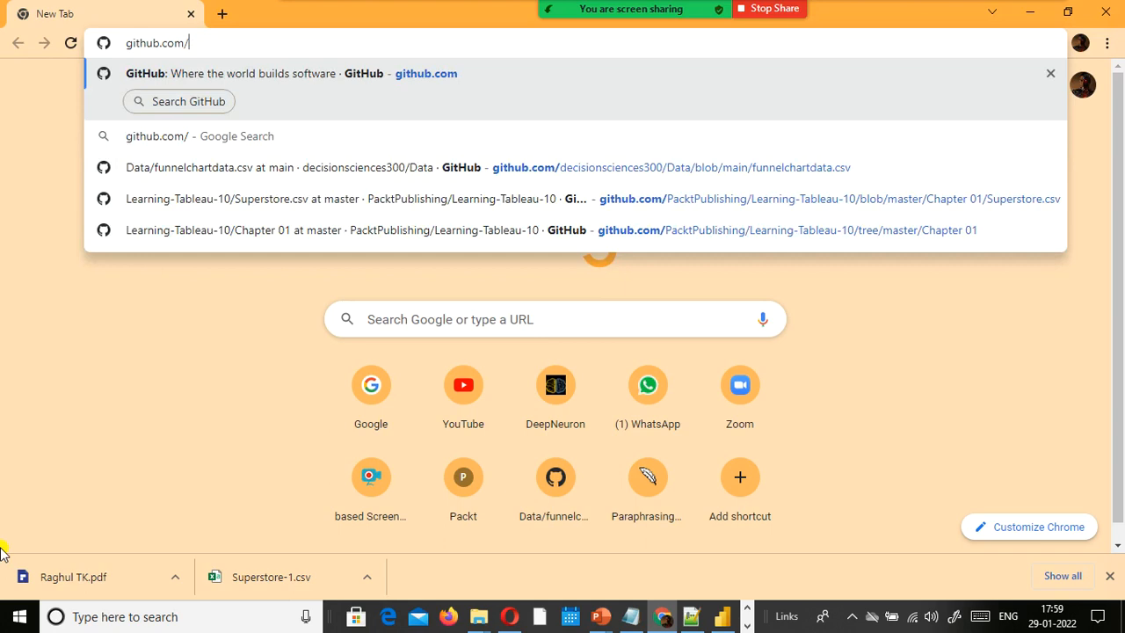
{"action": "key", "text": "Down"}
{"action": "key", "text": "Down"}
{"action": "key", "text": "Up"}
{"action": "key", "text": "Up"}
{"action": "key", "text": "Escape"}
{"action": "type", "text": "git"}
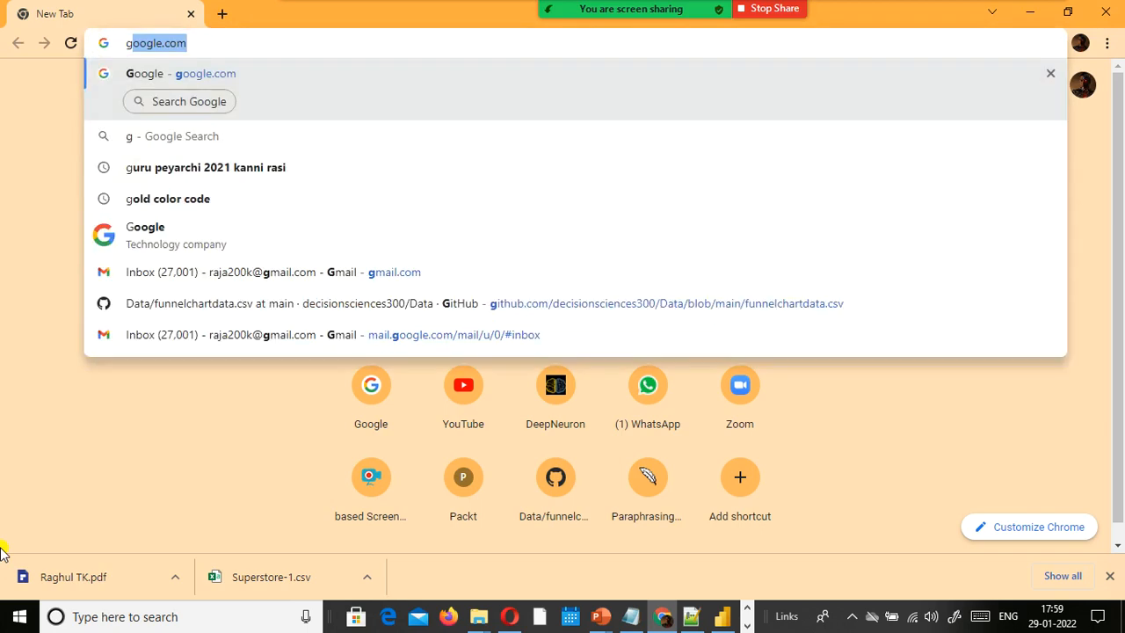
{"action": "key", "text": "Escape"}
{"action": "key", "text": "alt+Tab"}
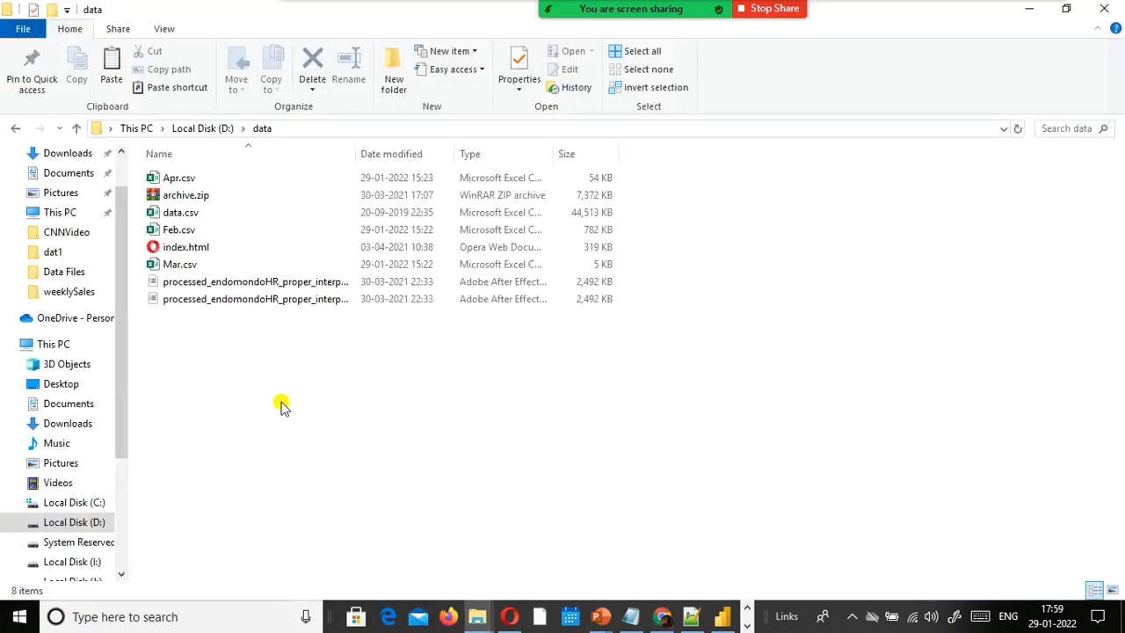
{"action": "key", "text": "alt+Tab"}
{"action": "key", "text": "alt+Tab"}
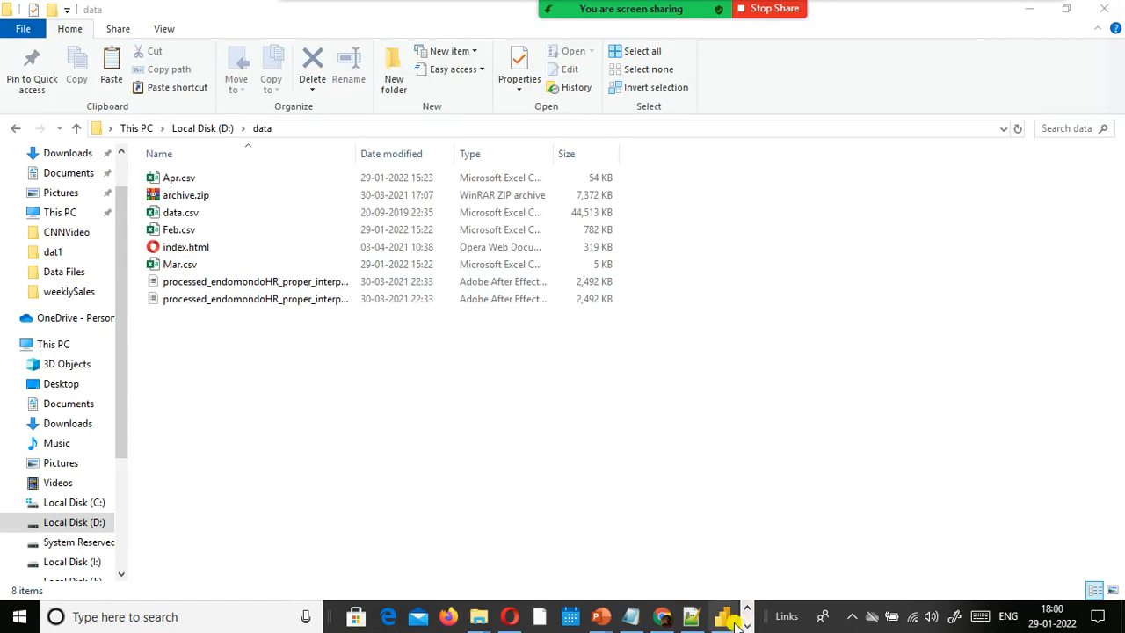
{"action": "left_click", "coordinate": [733, 622]}
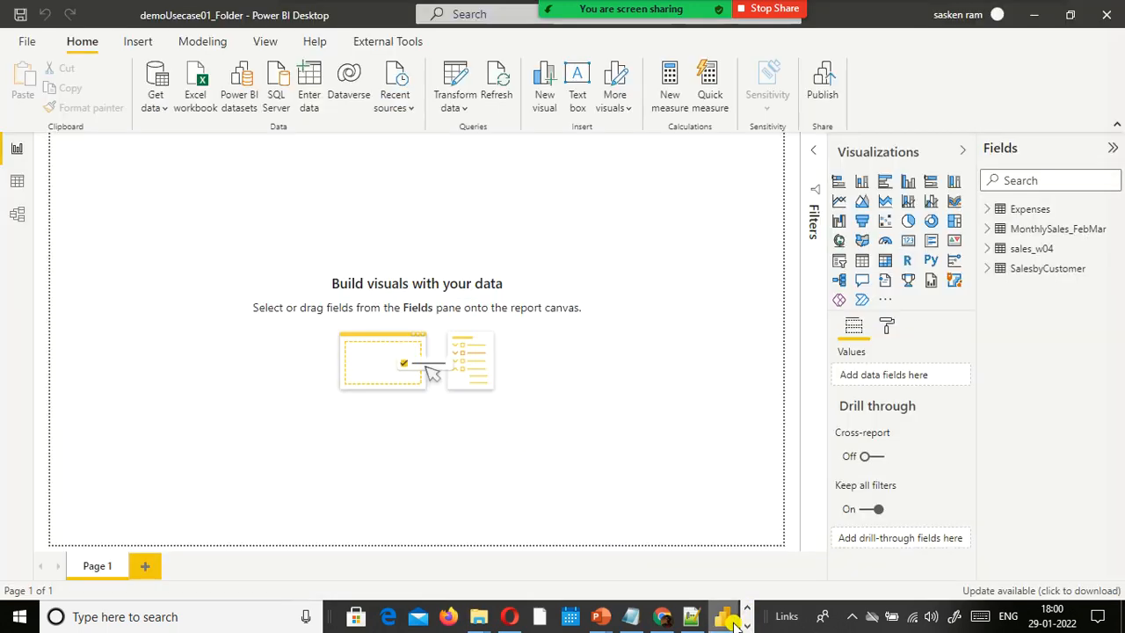
{"action": "left_click", "coordinate": [728, 622]}
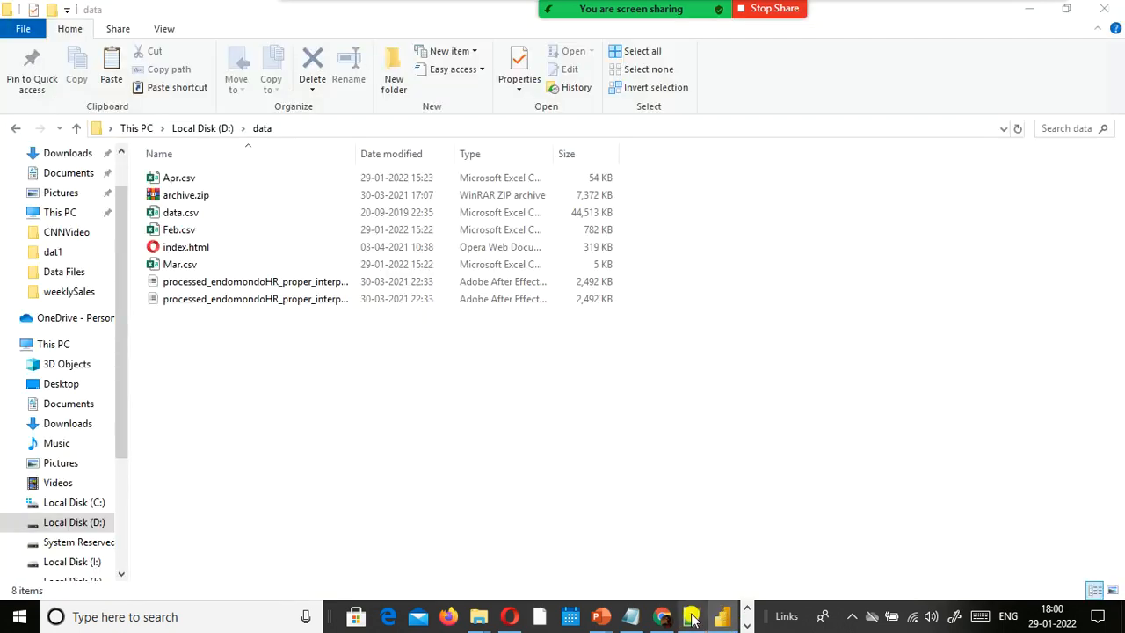
Switch to Notepad++ and add the line "Scenario - Automate the consolidation of monthly files" below the query code in Readme.md.
{"action": "left_click", "coordinate": [691, 617]}
{"action": "key", "text": "Return"}
{"action": "key", "text": "Return"}
{"action": "key", "text": "Return"}
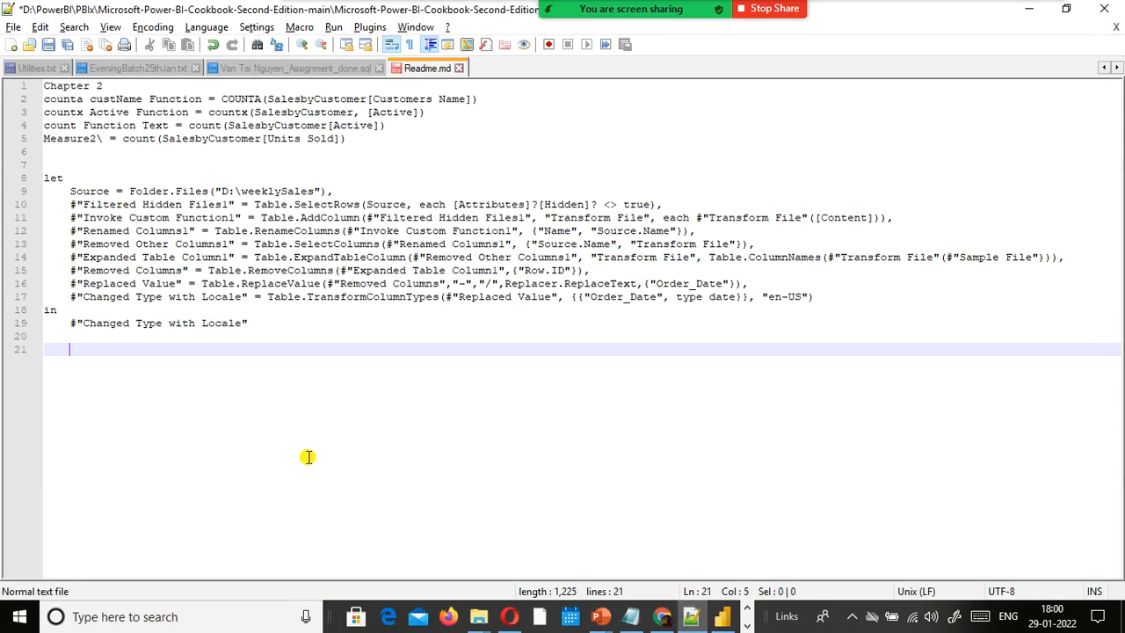
{"action": "type", "text": "Scenarion"}
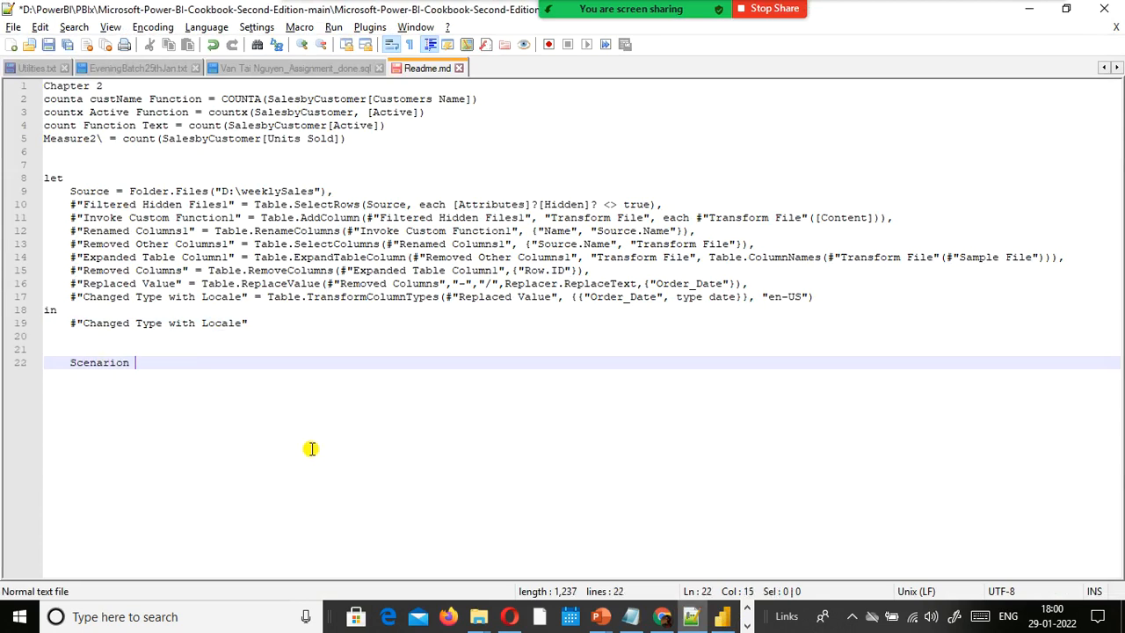
{"action": "key", "text": "BackSpace"}
{"action": "key", "text": "BackSpace"}
{"action": "type", "text": " - Automate the"}
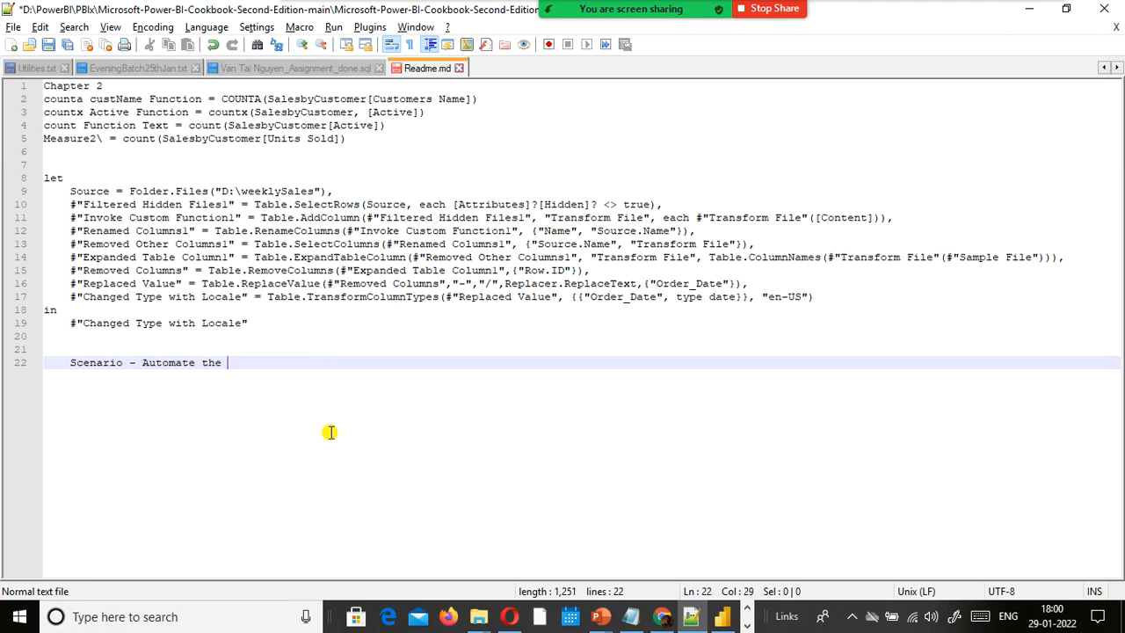
{"action": "key", "text": "BackSpace"}
{"action": "key", "text": "BackSpace"}
{"action": "key", "text": "ctrl+shift+Left"}
{"action": "type", "text": "the consoli"}
{"action": "key", "text": "BackSpace"}
{"action": "key", "text": "BackSpace"}
{"action": "type", "text": "solidation of"}
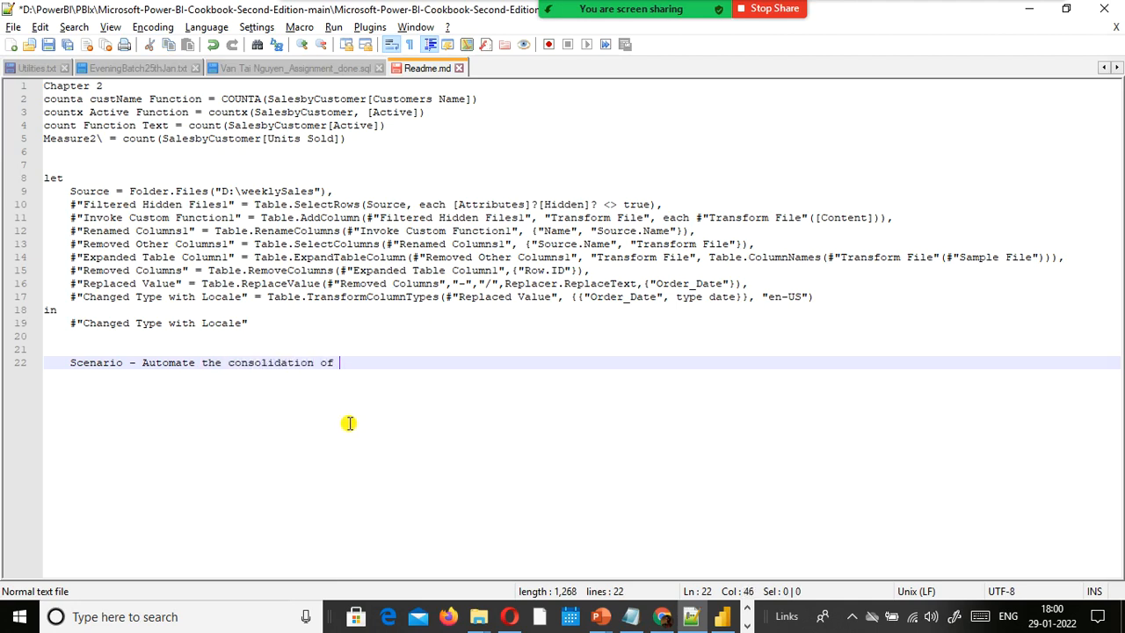
{"action": "type", "text": " monthly files"}
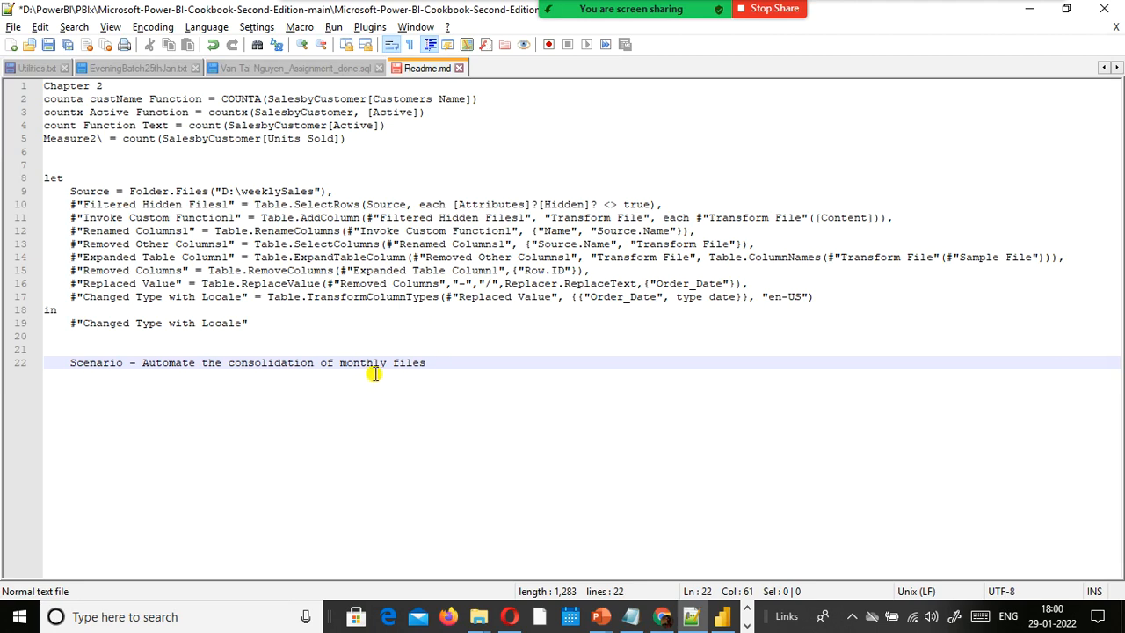
Switch to Power BI Desktop, add a Matrix visual to Page 1 and make it slightly wider.
{"action": "key", "text": "alt+Tab"}
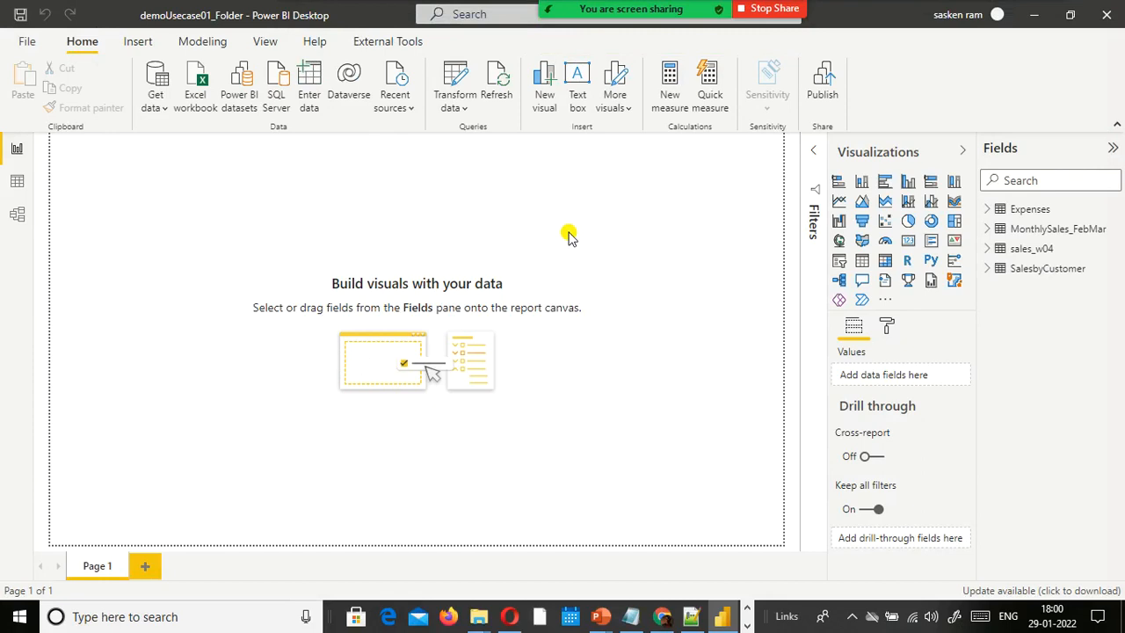
{"action": "left_click", "coordinate": [884, 263]}
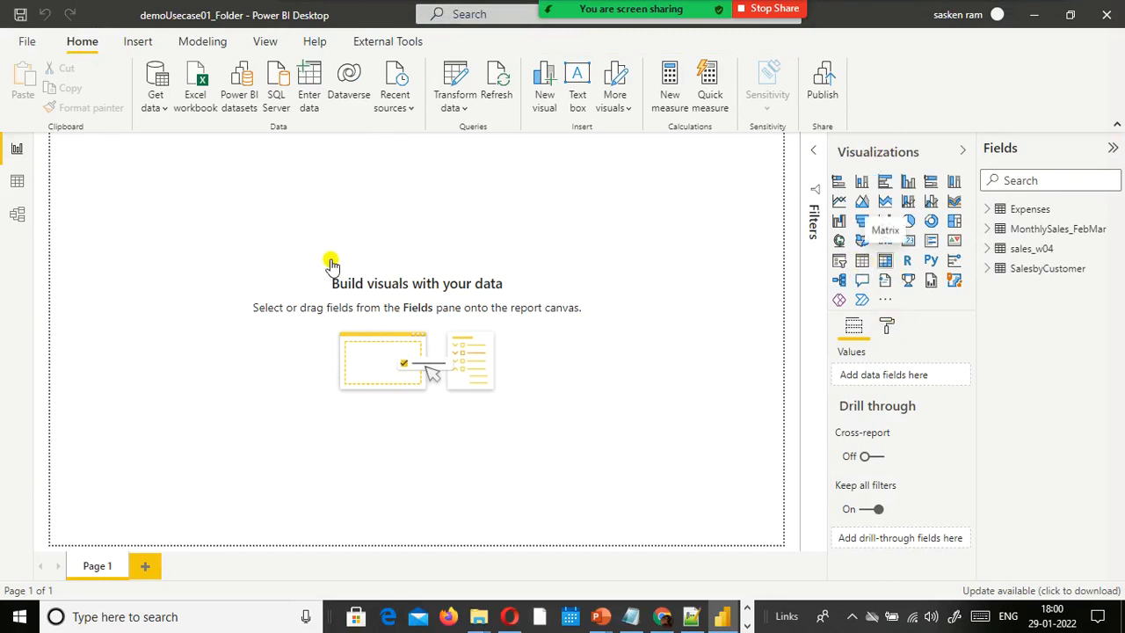
{"action": "left_click_drag", "start_coordinate": [133, 146], "coordinate": [307, 216]}
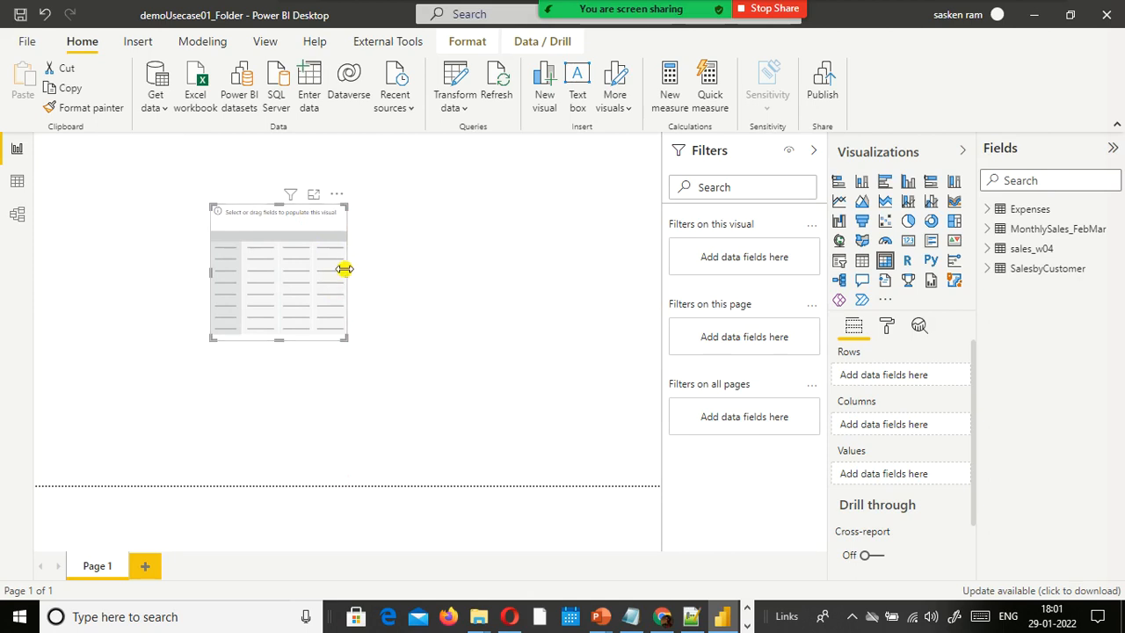
{"action": "left_click_drag", "start_coordinate": [345, 269], "coordinate": [376, 274]}
{"action": "left_click", "coordinate": [440, 293]}
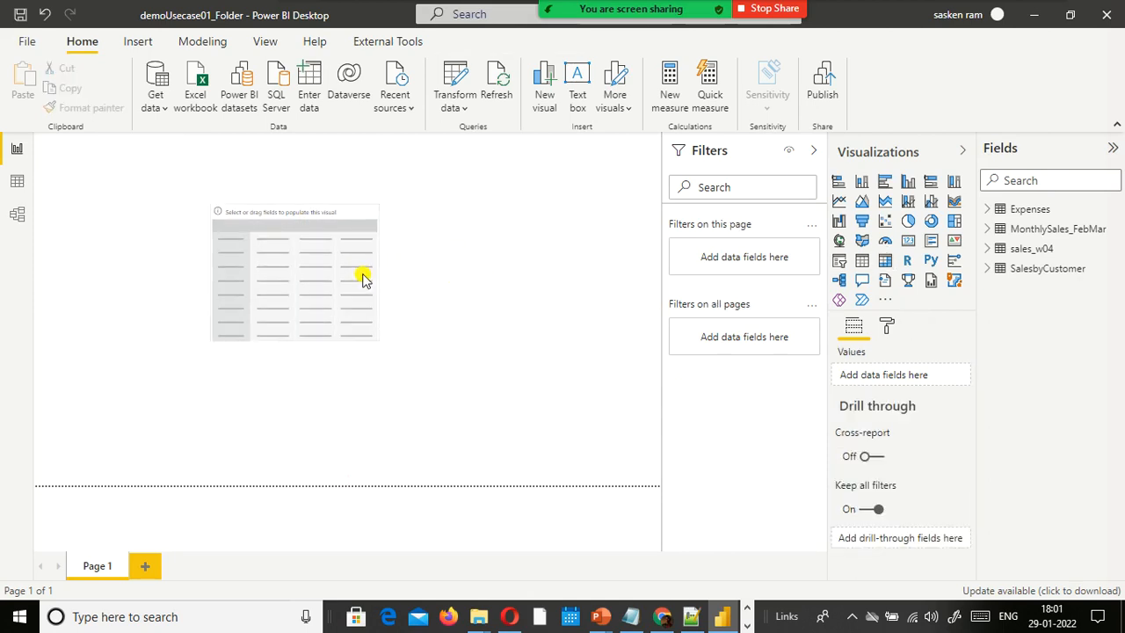
Add Category from MonthlySales_FebMar to the matrix rows and Sales to its values.
{"action": "left_click", "coordinate": [993, 227]}
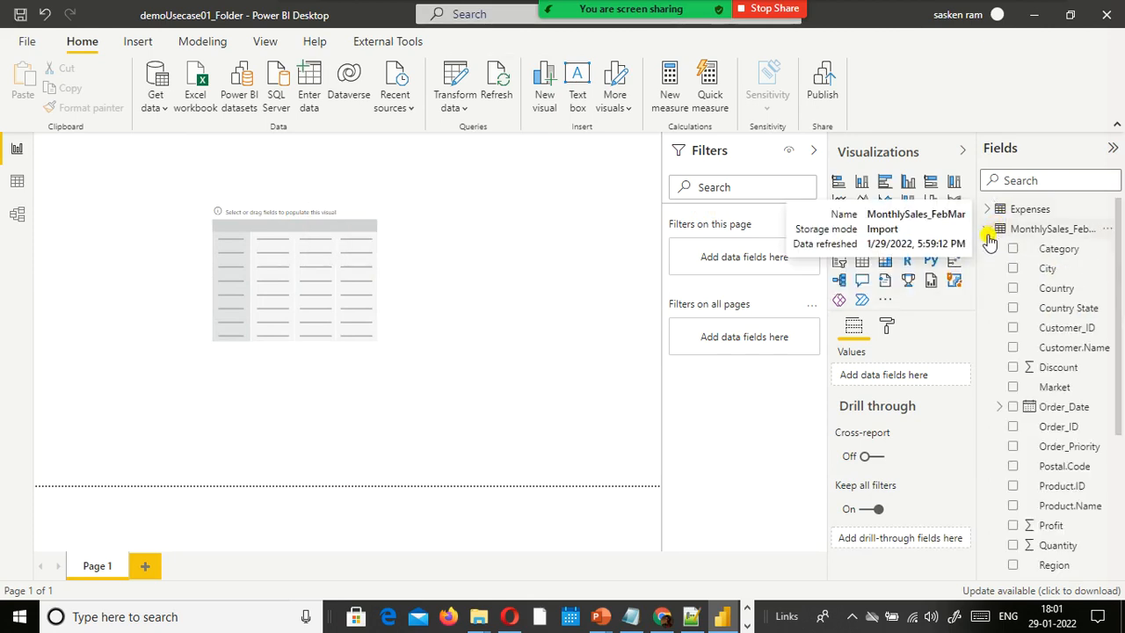
{"action": "left_click_drag", "start_coordinate": [1080, 249], "coordinate": [299, 260]}
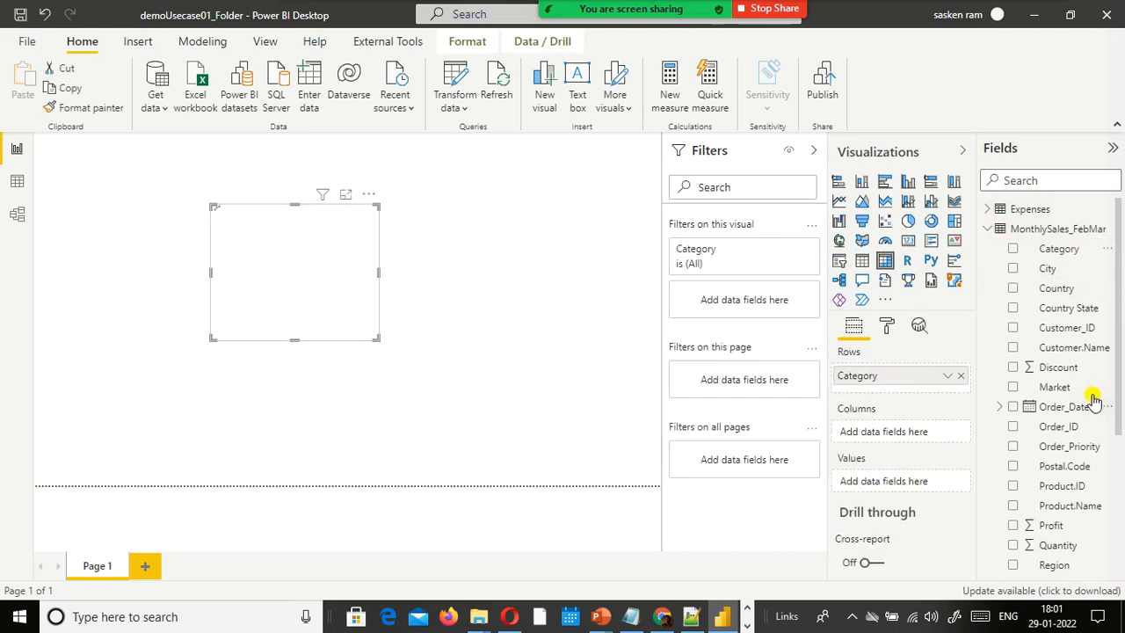
{"action": "scroll", "coordinate": [1090, 397], "scroll_direction": "down", "scroll_amount": 2}
{"action": "scroll", "coordinate": [1090, 397], "scroll_direction": "down", "scroll_amount": 1}
{"action": "left_click_drag", "start_coordinate": [1046, 435], "coordinate": [323, 233]}
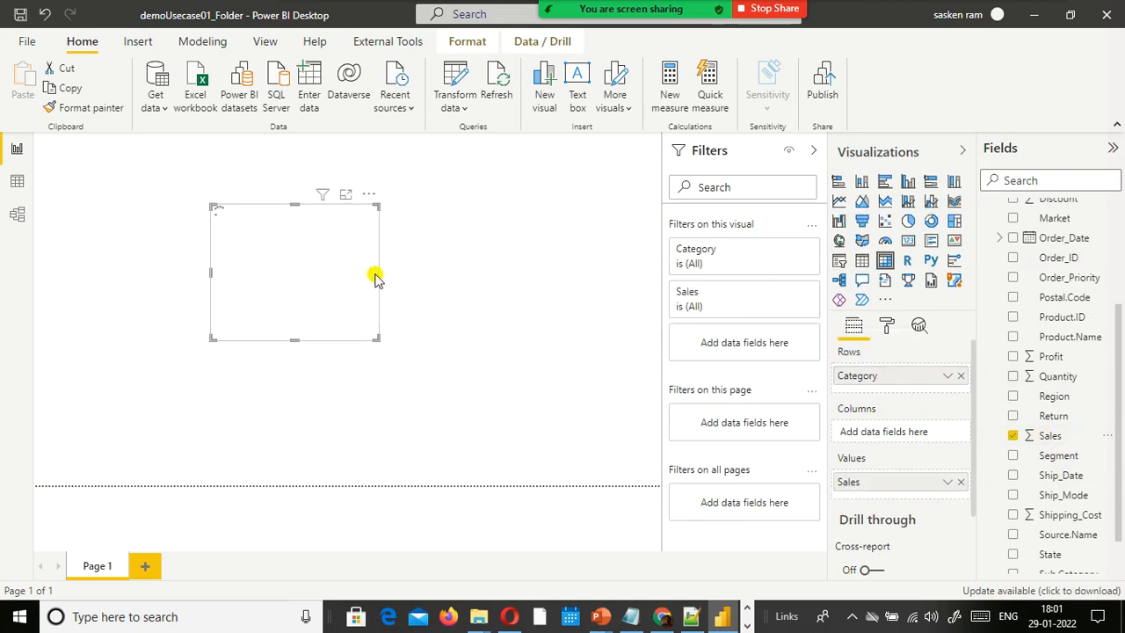
Widen the matrix visual and its Category column, then deselect the visual.
{"action": "left_click_drag", "start_coordinate": [377, 272], "coordinate": [437, 273]}
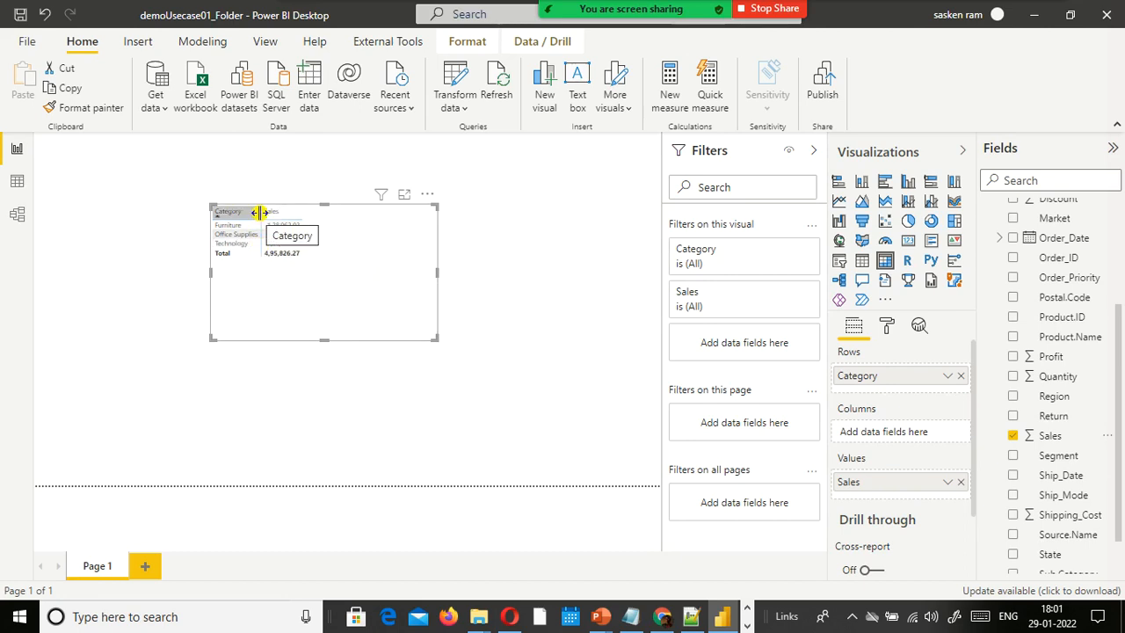
{"action": "left_click_drag", "start_coordinate": [279, 216], "coordinate": [304, 217]}
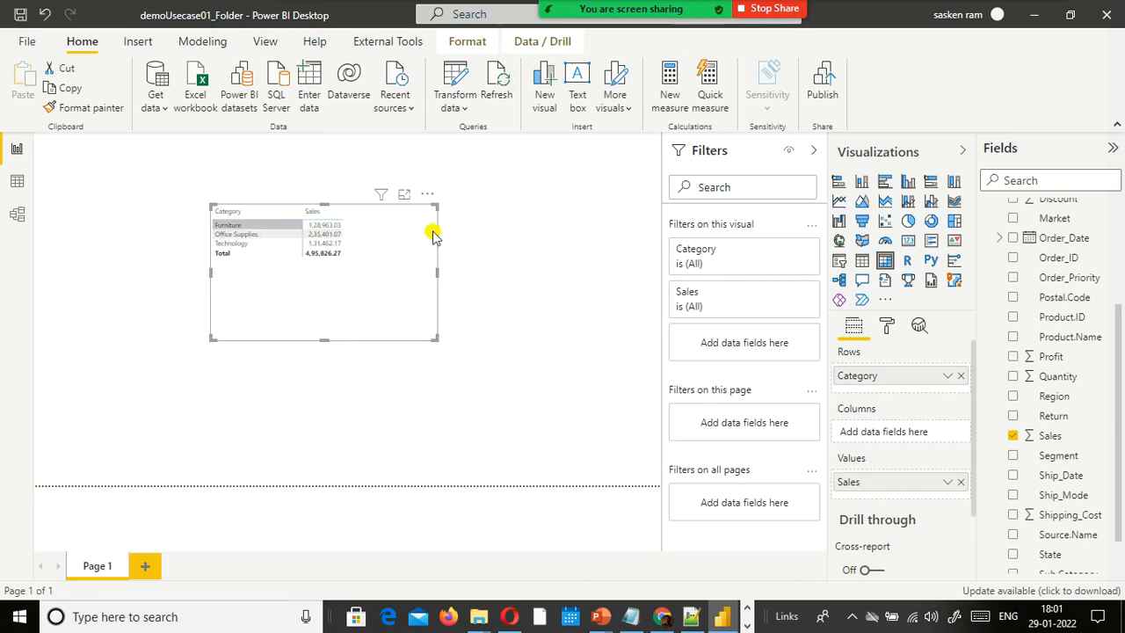
{"action": "left_click", "coordinate": [489, 238]}
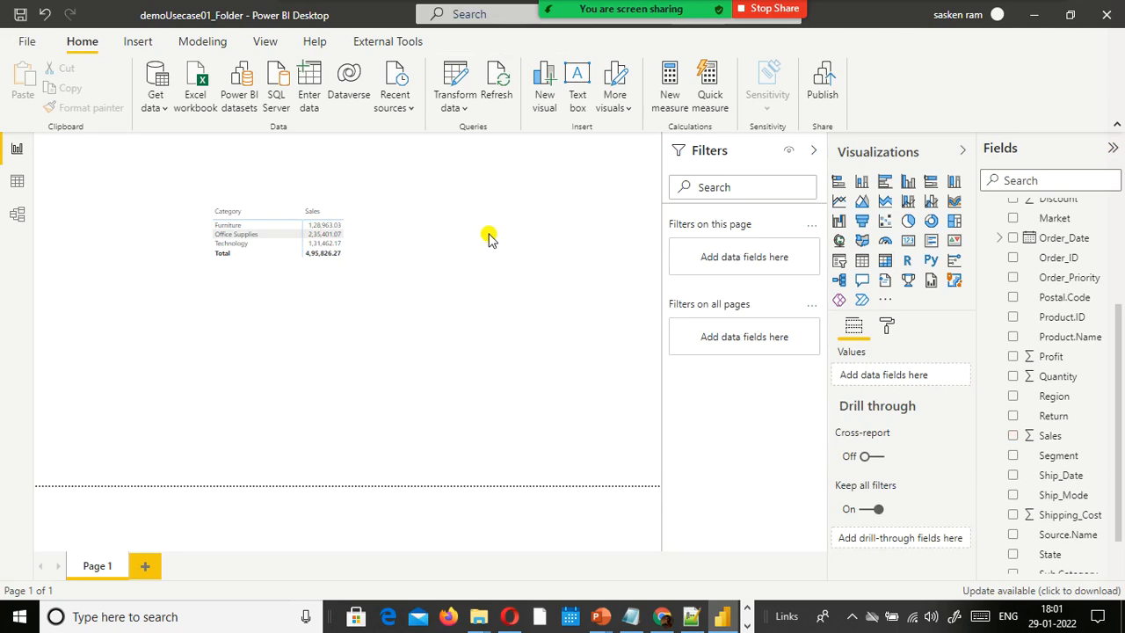
Switch to Notepad++ and add a "Scenario 2 - " line below the first scenario, reusing its text "Automate the consolidation of monthly files".
{"action": "key", "text": "alt+Tab"}
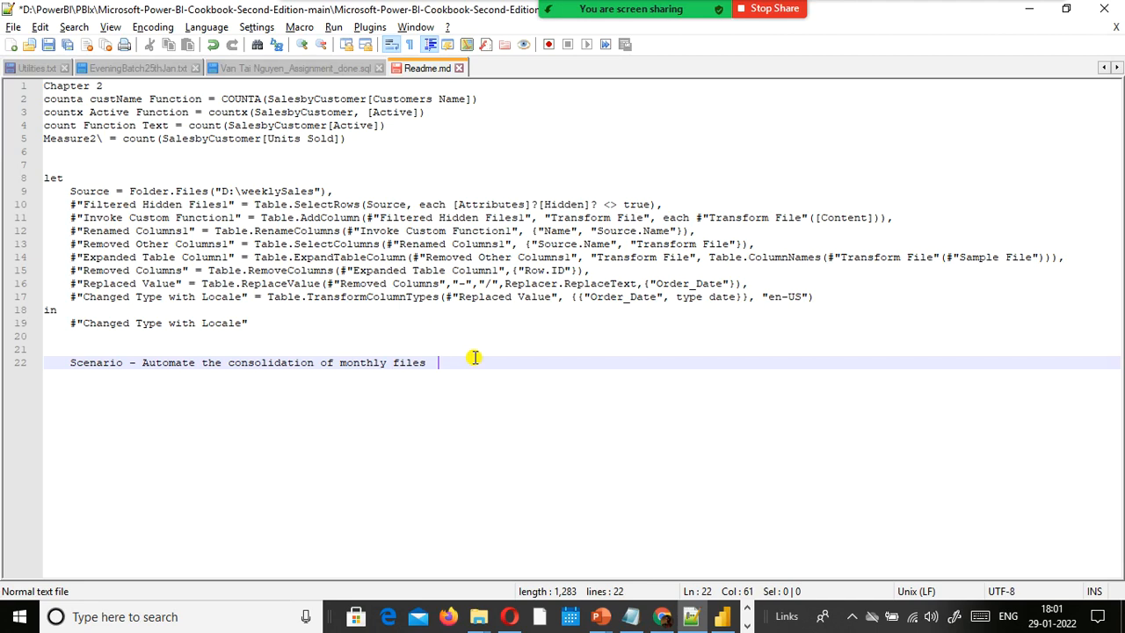
{"action": "key", "text": "Return"}
{"action": "key", "text": "Return"}
{"action": "type", "text": "Scenario"}
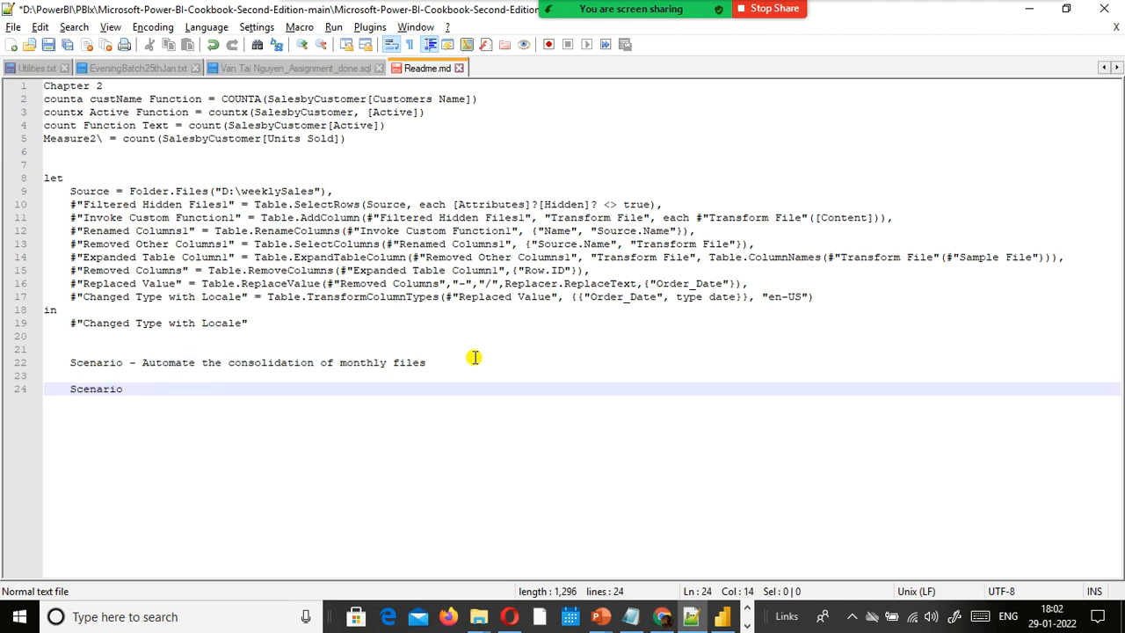
{"action": "key", "text": "Up"}
{"action": "key", "text": "Up"}
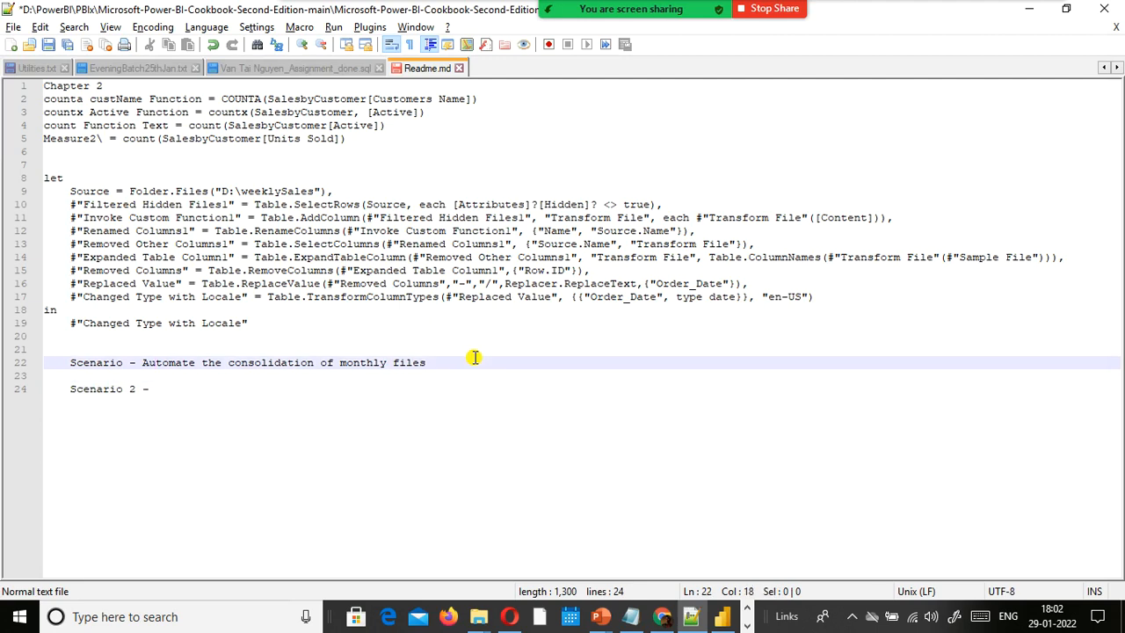
{"action": "key", "text": "shift+End"}
{"action": "key", "text": "ctrl+c"}
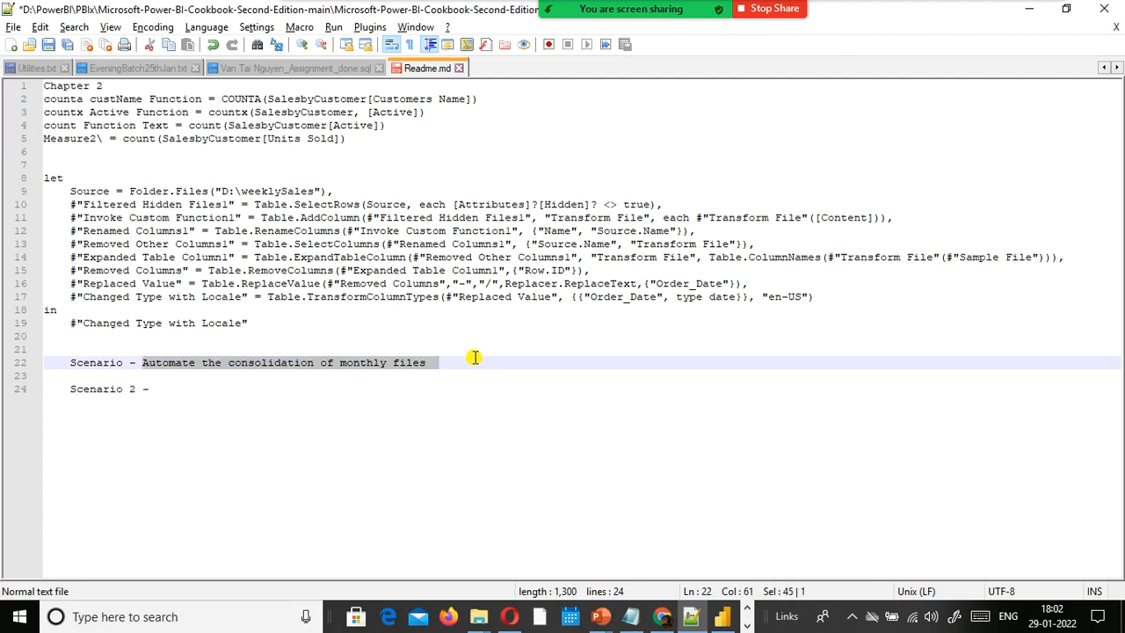
{"action": "key", "text": "Left"}
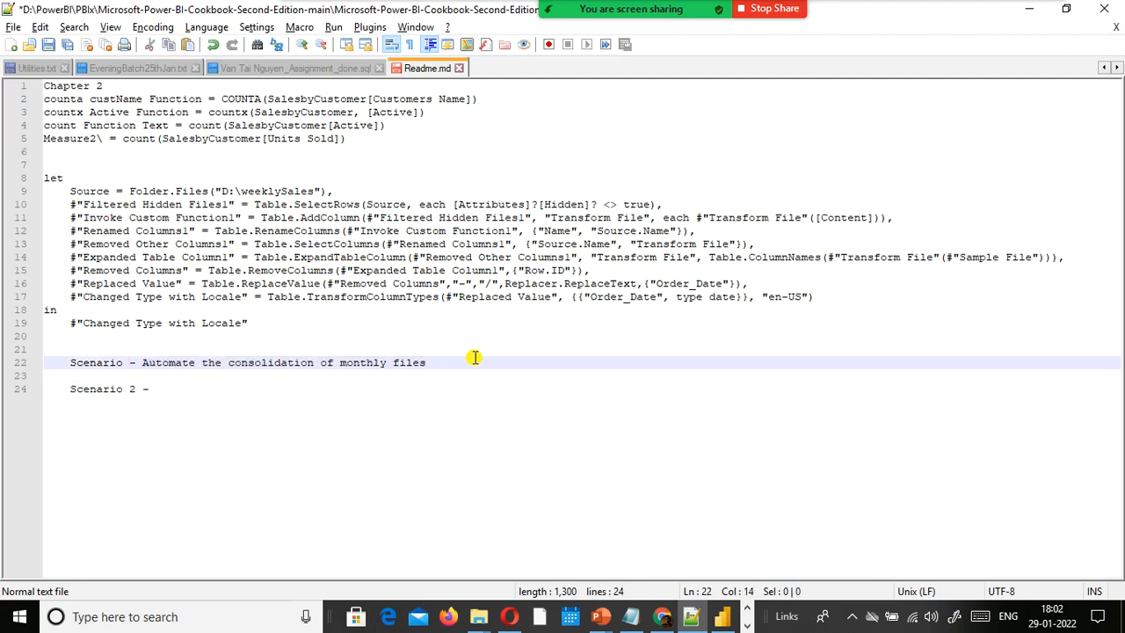
{"action": "key", "text": "Down"}
{"action": "key", "text": "Down"}
{"action": "key", "text": "ctrl+v"}
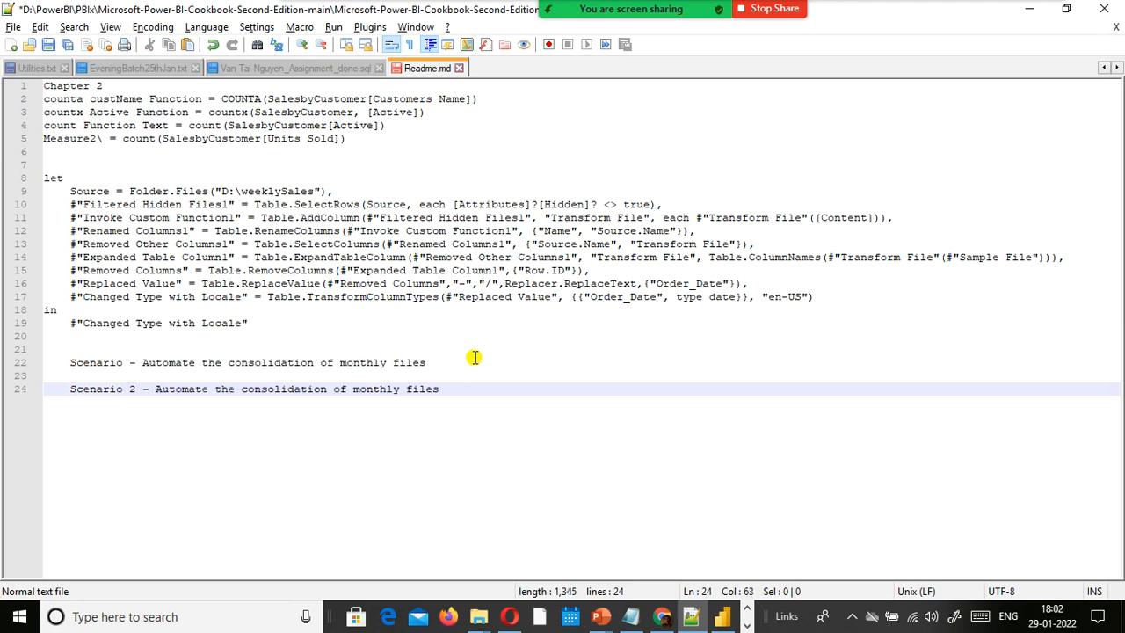
Reword the Scenario 2 line as "Automate the reports visuals to display recent month data" and add an empty line below it.
{"action": "key", "text": "ctrl+shift+Left"}
{"action": "key", "text": "ctrl+shift+Left"}
{"action": "key", "text": "ctrl+shift+Left"}
{"action": "key", "text": "ctrl+shift+Left"}
{"action": "key", "text": "ctrl+shift+Right"}
{"action": "key", "text": "BackSpace"}
{"action": "key", "text": "BackSpace"}
{"action": "key", "text": "BackSpace"}
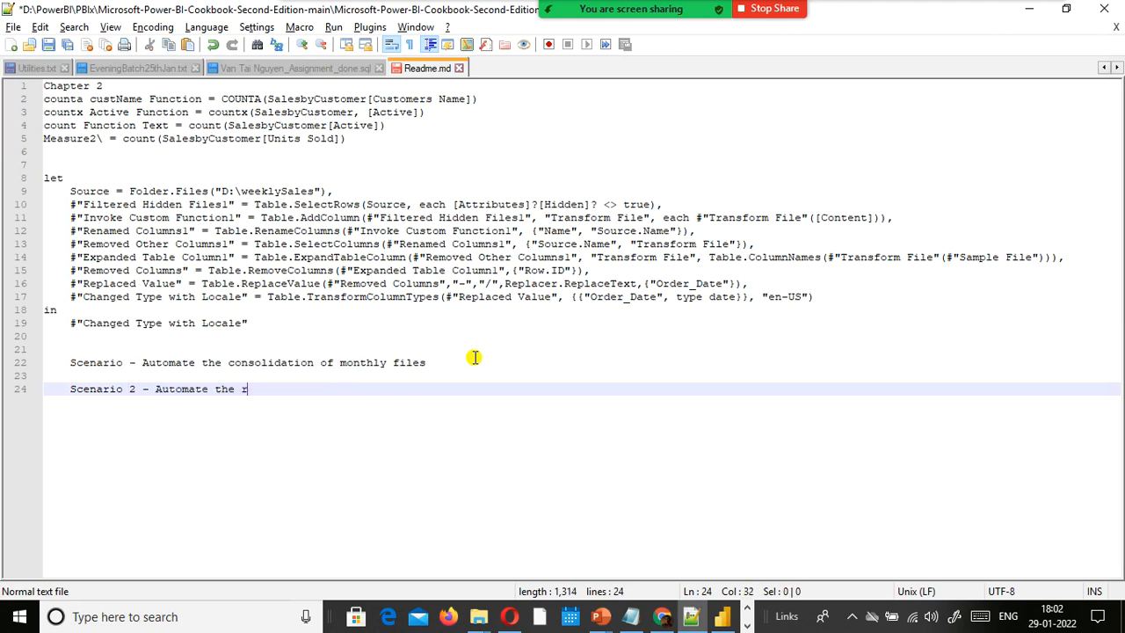
{"action": "type", "text": "reports visuals to diaply"}
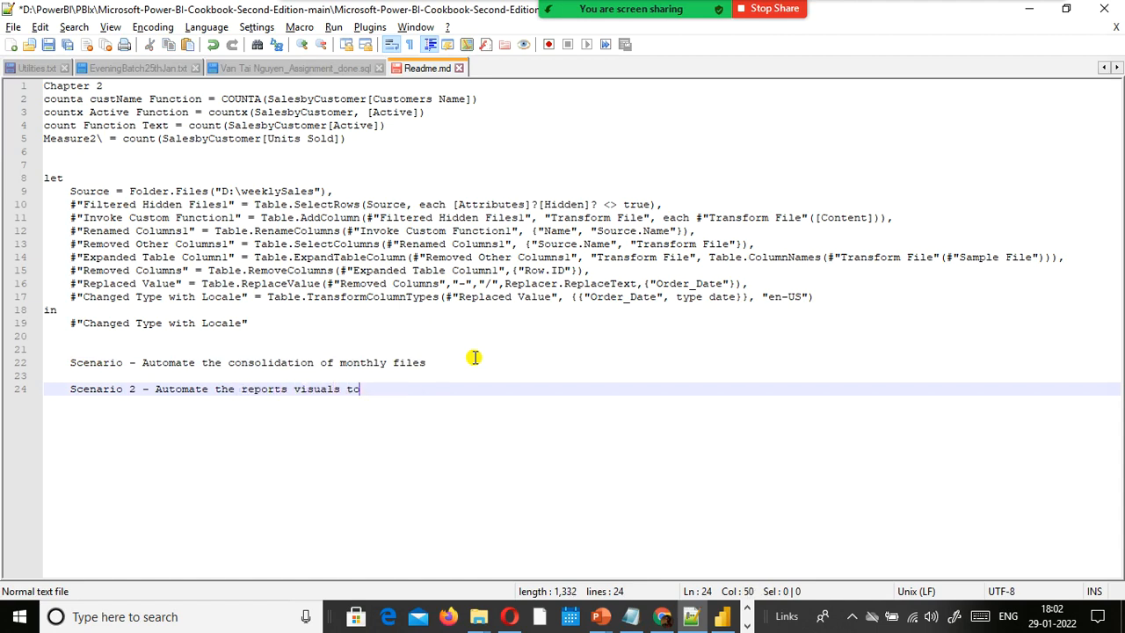
{"action": "key", "text": "BackSpace"}
{"action": "key", "text": "BackSpace"}
{"action": "key", "text": "BackSpace"}
{"action": "key", "text": "BackSpace"}
{"action": "type", "text": "splay recent"}
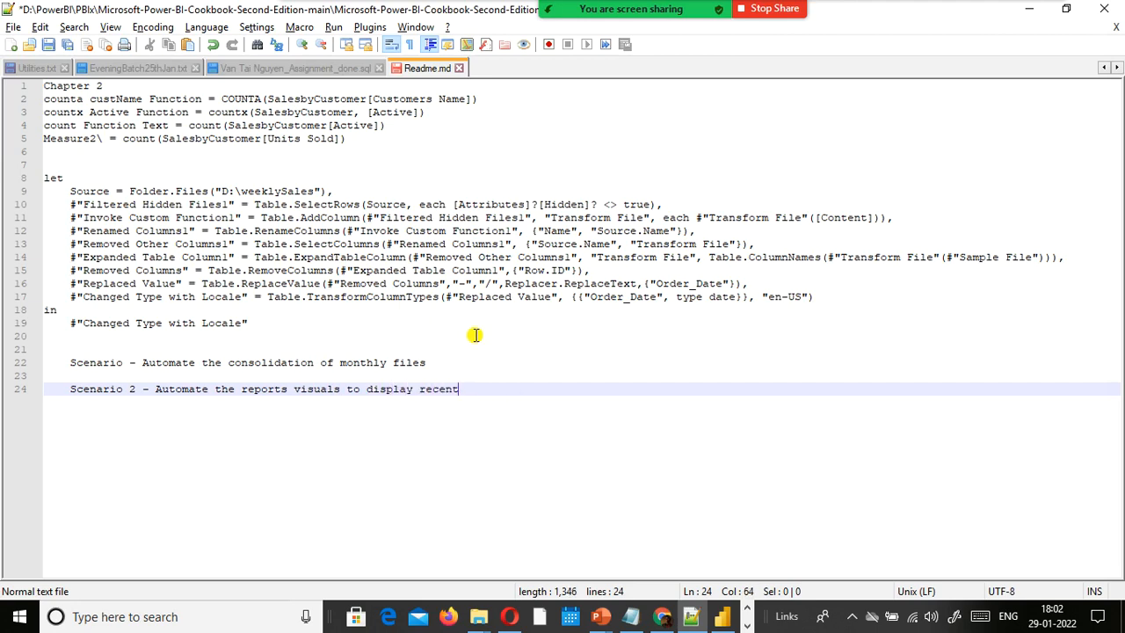
{"action": "type", "text": " month data"}
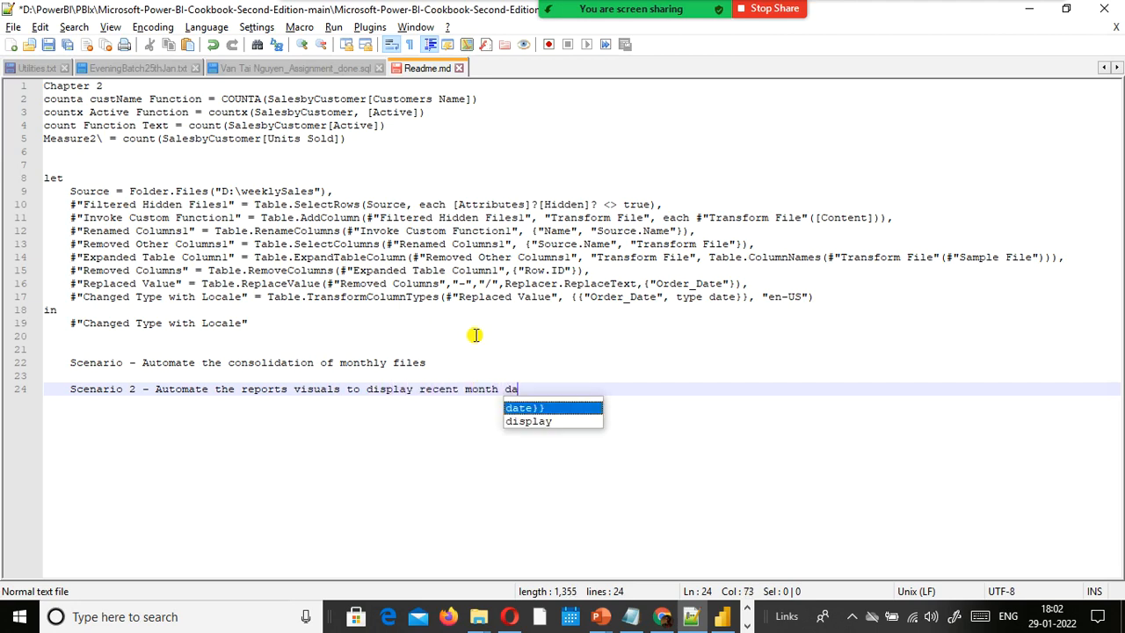
{"action": "key", "text": "ctrl+Left"}
{"action": "key", "text": "ctrl+Left"}
{"action": "key", "text": "ctrl+Left"}
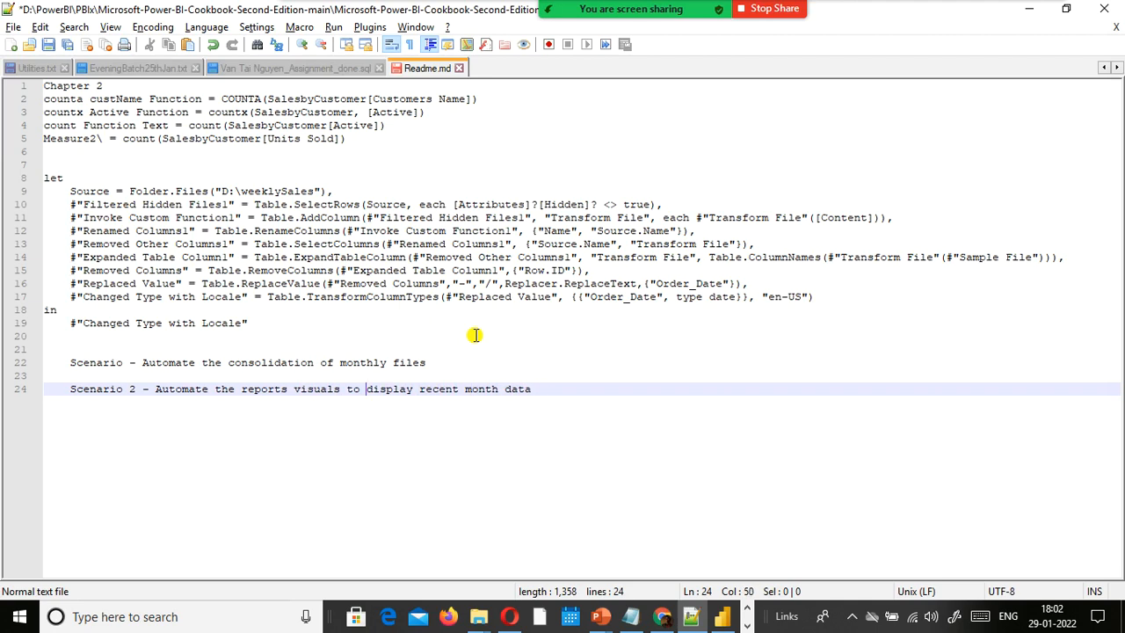
{"action": "key", "text": "End"}
{"action": "key", "text": "Return"}
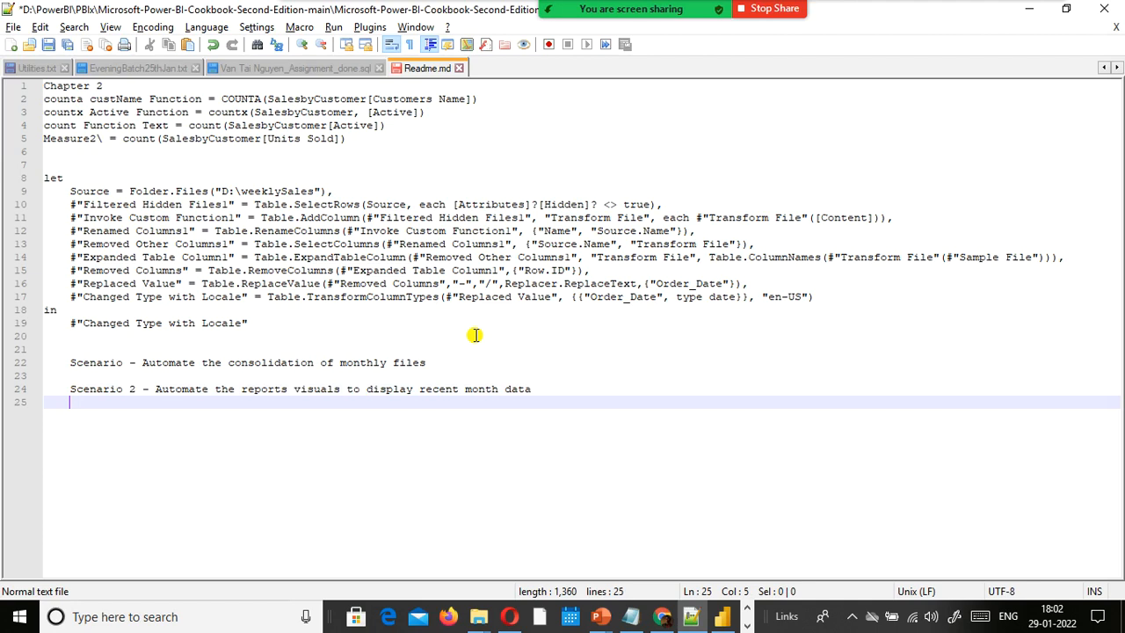
Insert the line "Prerequisites - (a) all the files , column order should be same" below the first scenario.
{"action": "left_click", "coordinate": [474, 366]}
{"action": "key", "text": "Return"}
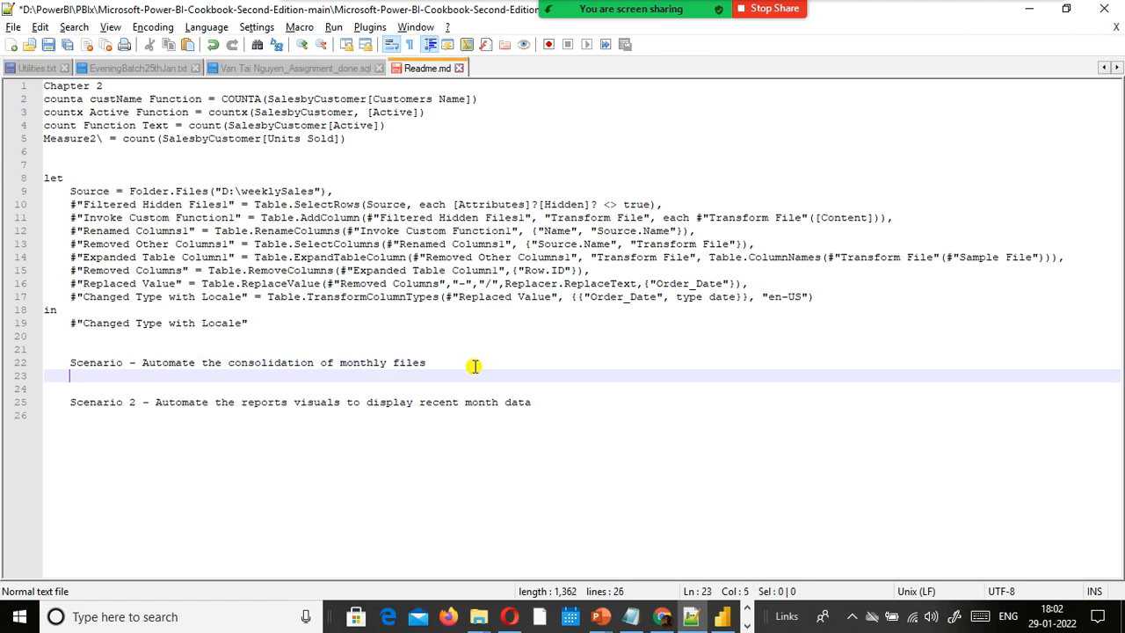
{"action": "type", "text": "Prereq"}
{"action": "type", "text": "uisi"}
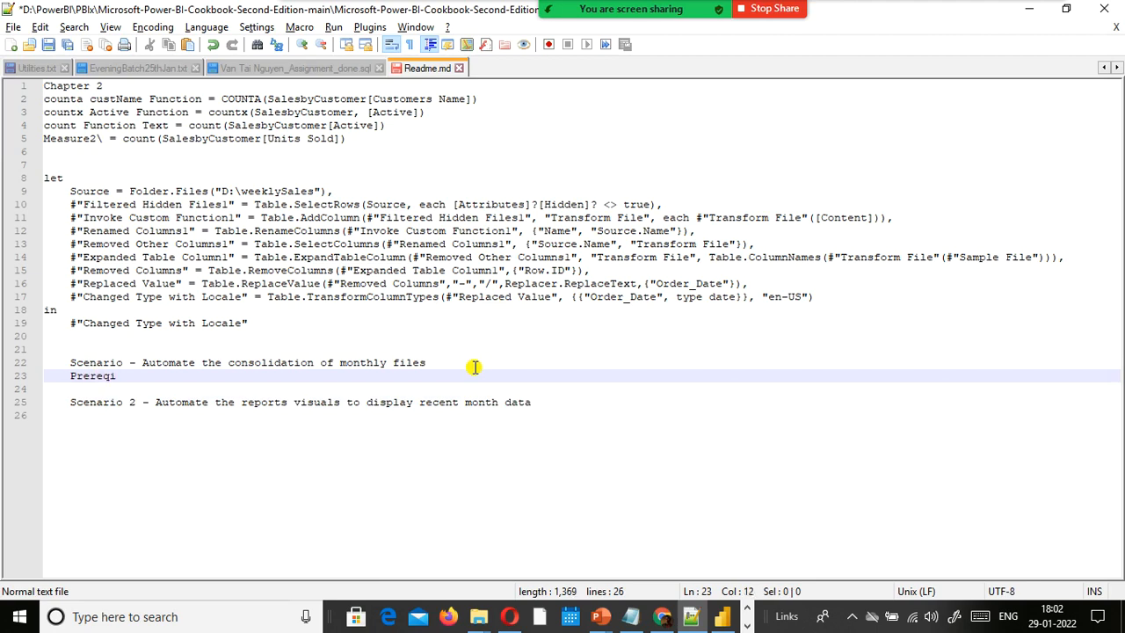
{"action": "type", "text": "tes "}
{"action": "type", "text": "- "}
{"action": "type", "text": "(a) "}
{"action": "type", "text": "both"}
{"action": "key", "text": "BackSpace"}
{"action": "key", "text": "BackSpace"}
{"action": "key", "text": "BackSpace"}
{"action": "key", "text": "BackSpace"}
{"action": "key", "text": "BackSpace"}
{"action": "type", "text": "all the files "}
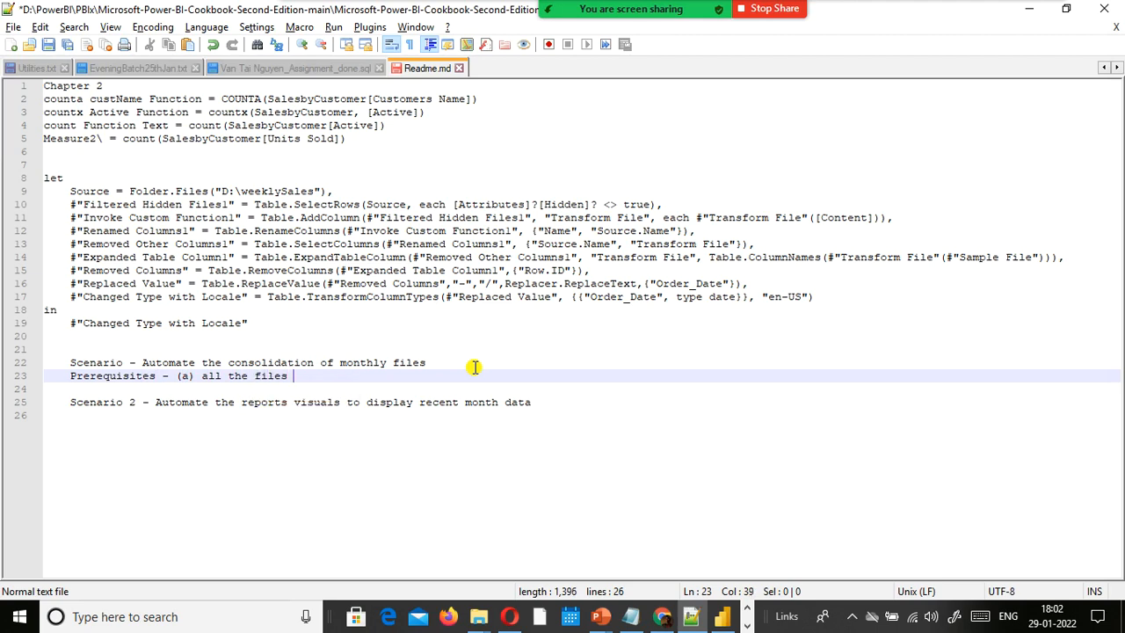
{"action": "type", "text": ", column order should be same"}
Add indented lines "Feb" and "mar" below the prerequisites line.
{"action": "key", "text": "Return"}
{"action": "key", "text": "Tab"}
{"action": "type", "text": "file 1"}
{"action": "key", "text": "Return"}
{"action": "key", "text": "Up"}
{"action": "key", "text": "shift+Down"}
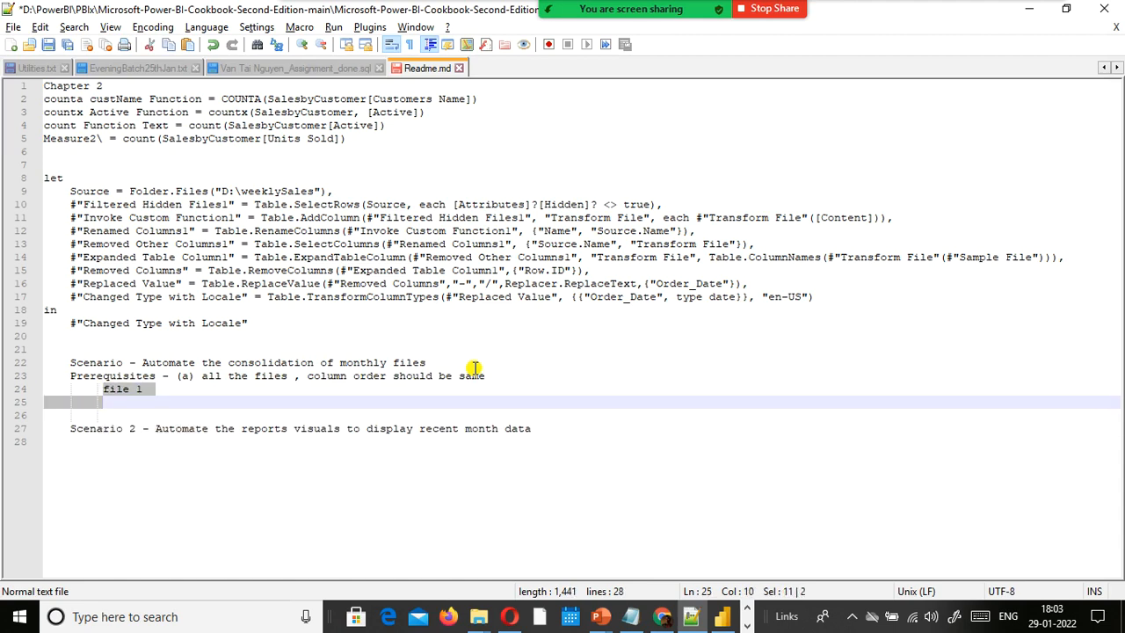
{"action": "type", "text": "Feb"}
{"action": "key", "text": "Return"}
{"action": "type", "text": "mar"}
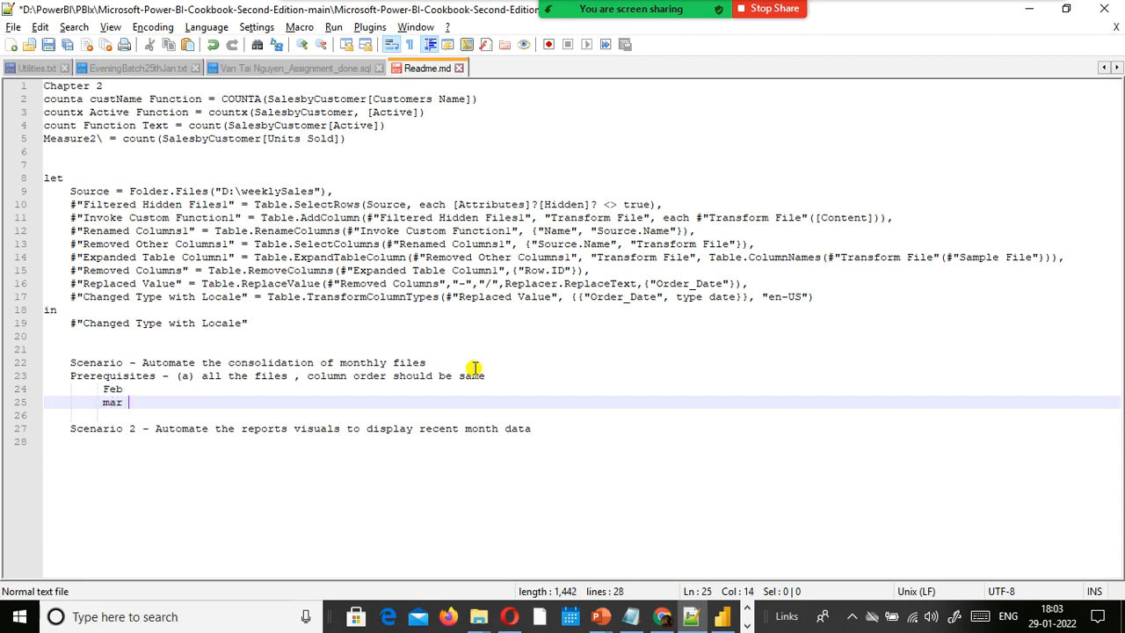
Append "- 16 columns" to both the Feb and mar lines.
{"action": "key", "text": "Up"}
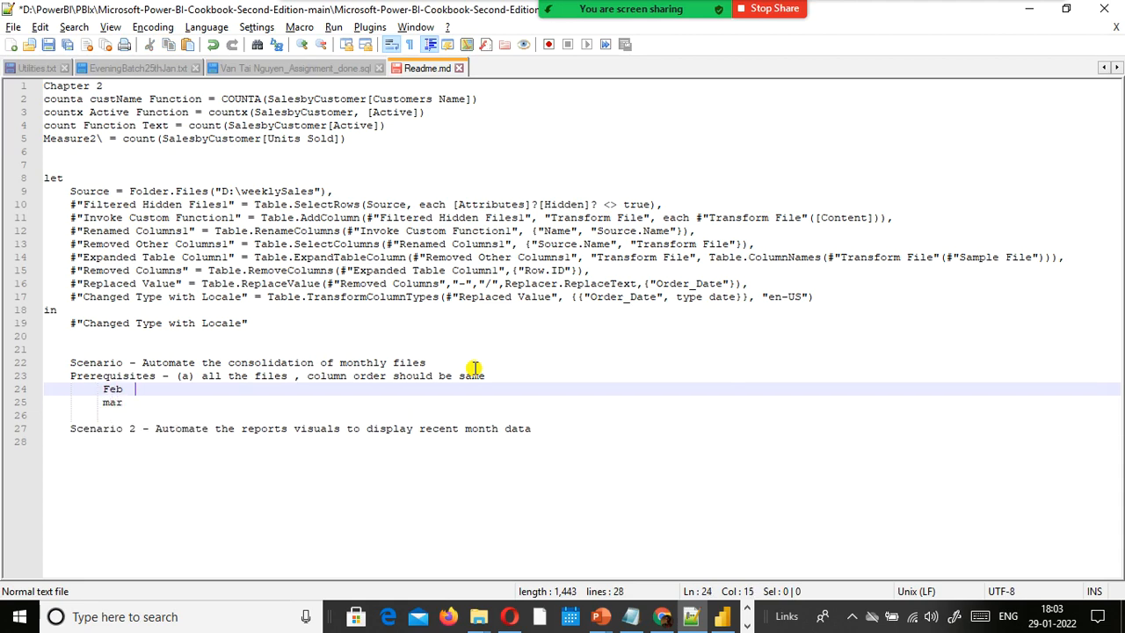
{"action": "type", "text": "- 16 column"}
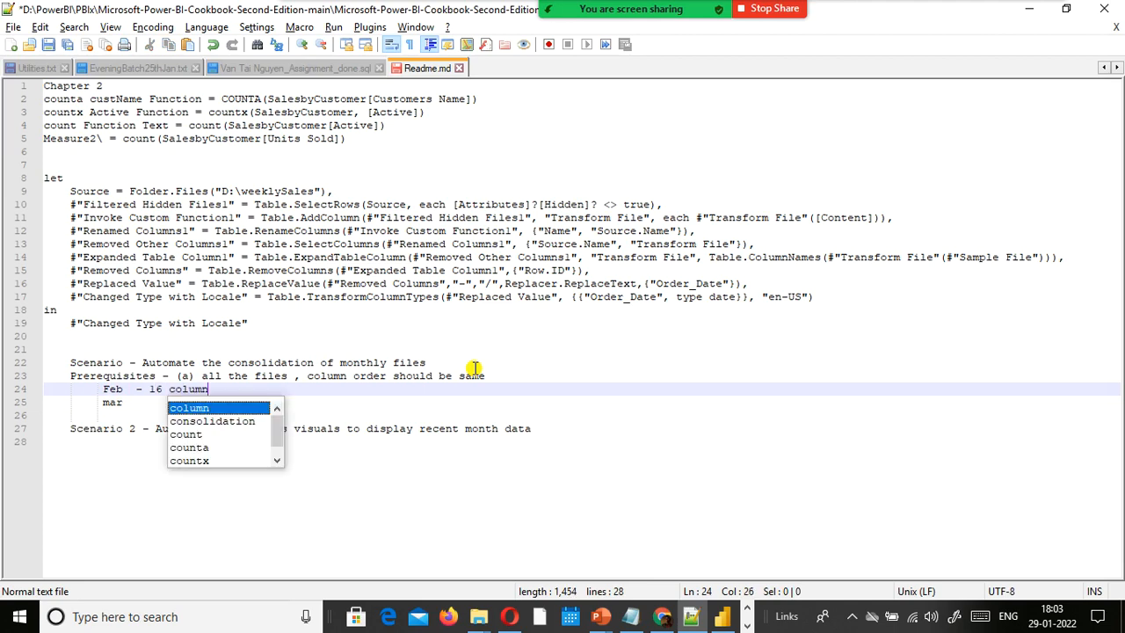
{"action": "type", "text": "s"}
{"action": "key", "text": "Down"}
{"action": "type", "text": "- 16 "}
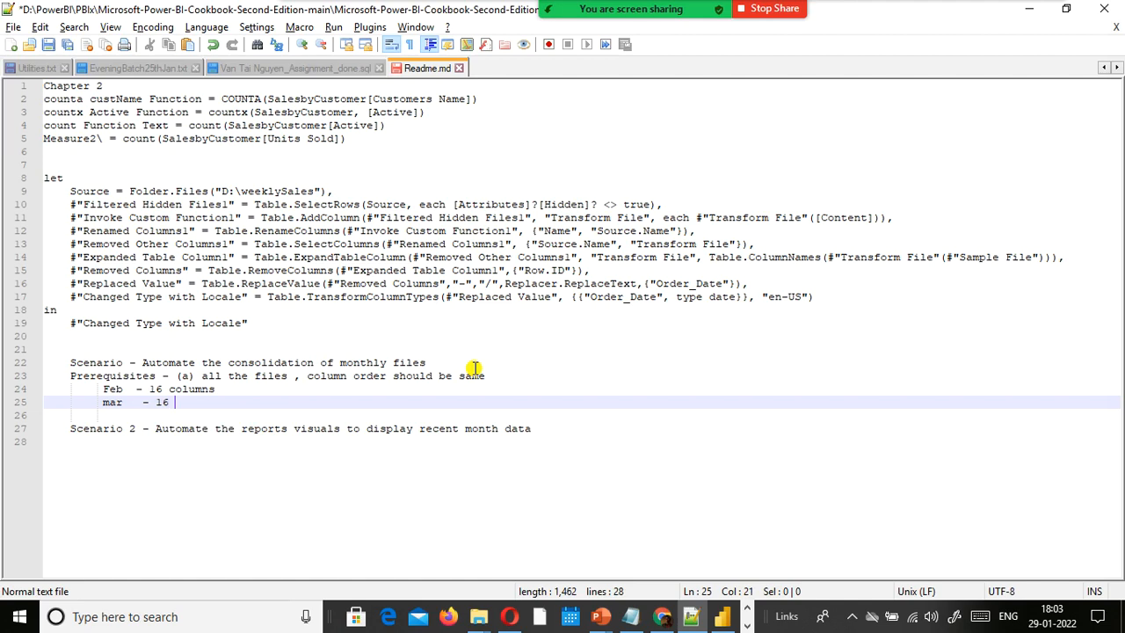
{"action": "type", "text": "columns"}
Append "- column order should also be same" to the Feb line.
{"action": "key", "text": "Up"}
{"action": "type", "text": "- er"}
{"action": "key", "text": "BackSpace"}
{"action": "key", "text": "BackSpace"}
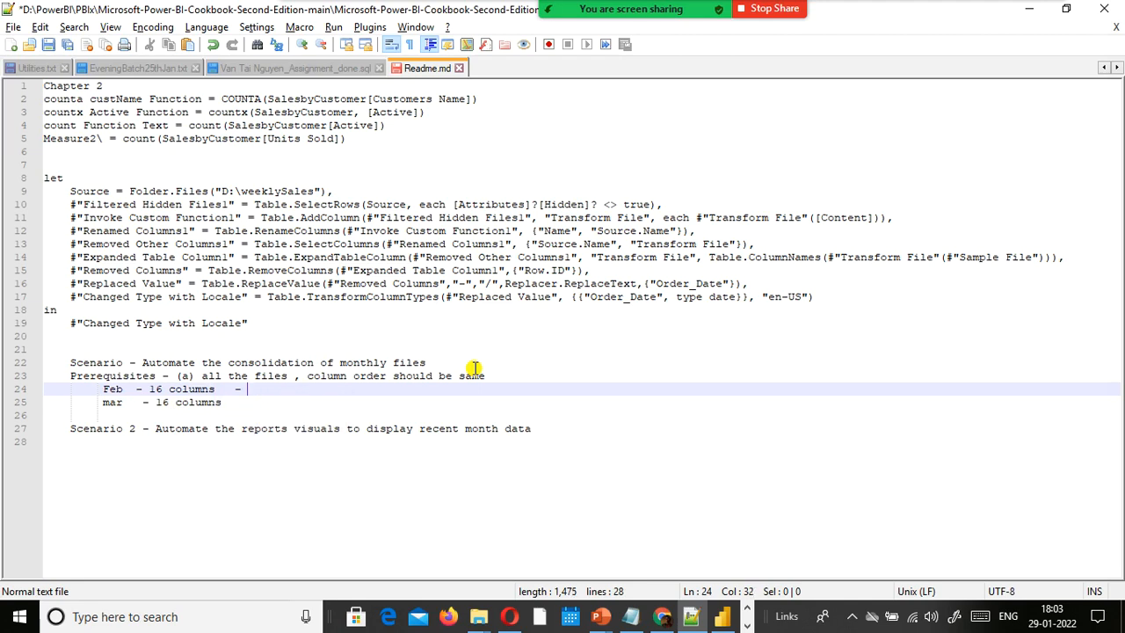
{"action": "type", "text": "column order should also be same"}
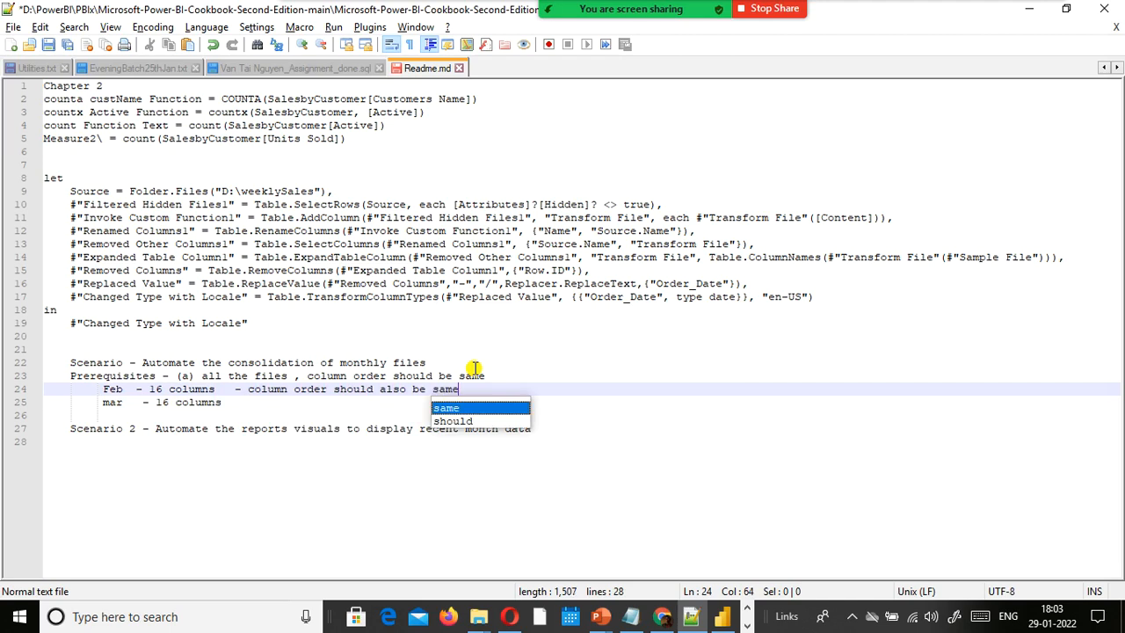
Move "column order should also be same" onto its own line and insert "No of" before "- 16 columns" on the Feb line.
{"action": "key", "text": "ctrl+Left"}
{"action": "key", "text": "ctrl+Left"}
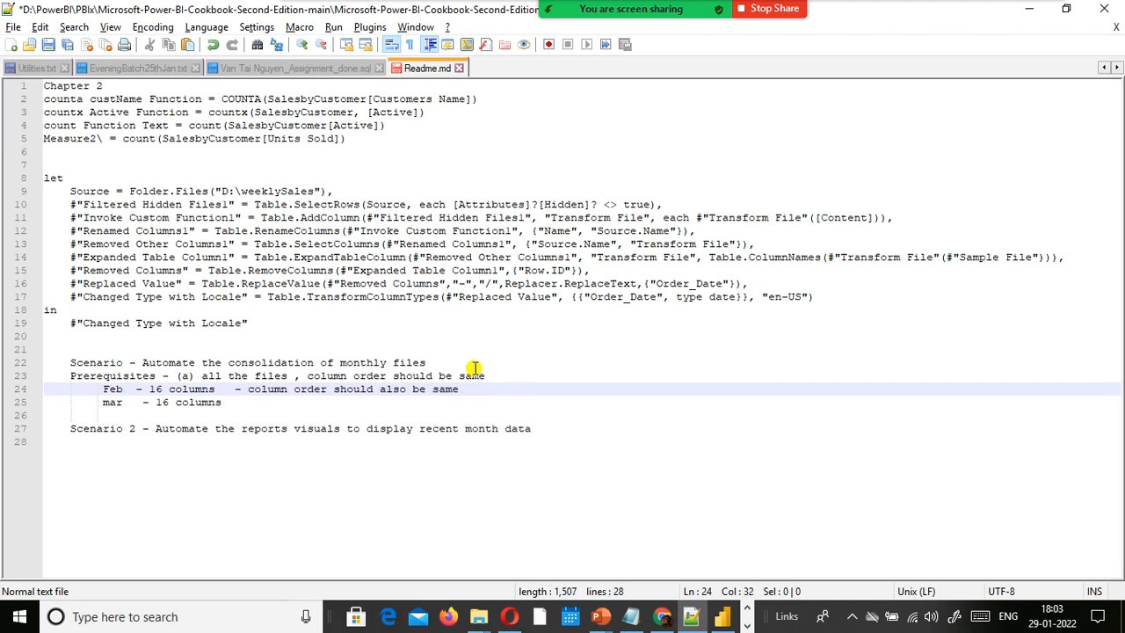
{"action": "key", "text": "Return"}
{"action": "key", "text": "Up"}
{"action": "key", "text": "BackSpace"}
{"action": "type", "text": "No of - 16 columns   -"}
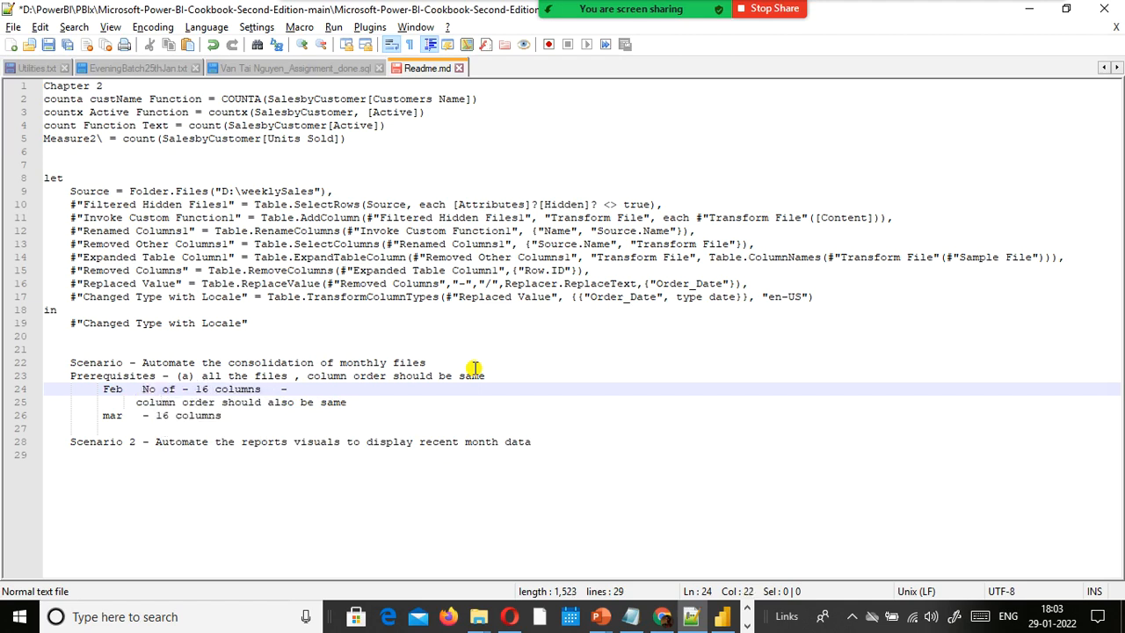
{"action": "key", "text": "Print"}
{"action": "key", "text": "Escape"}
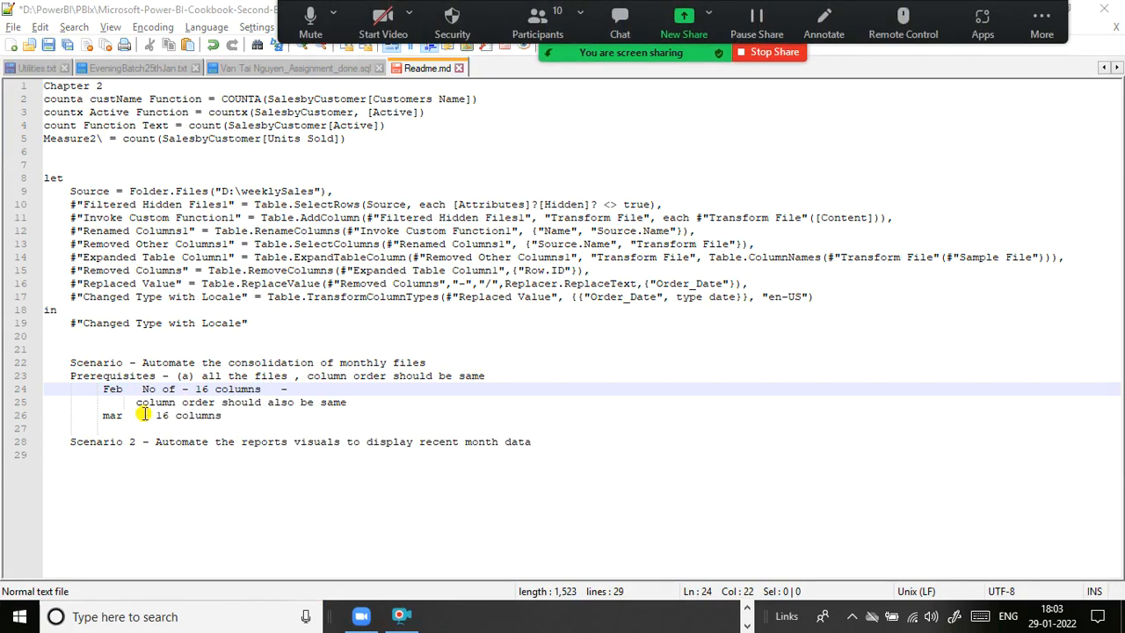
Add a new line below the Feb note "column order should also be same" and copy the Feb notes starting from "No of".
{"action": "left_click", "coordinate": [338, 401]}
{"action": "left_click", "coordinate": [381, 394]}
{"action": "left_click", "coordinate": [383, 403]}
{"action": "key", "text": "Return"}
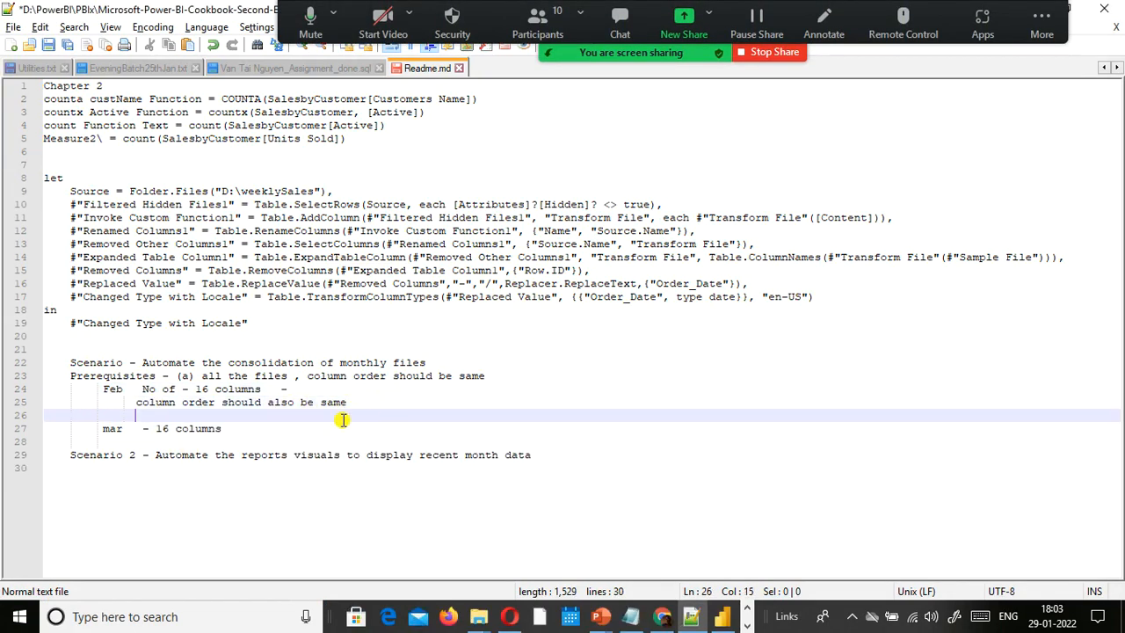
{"action": "left_click_drag", "start_coordinate": [394, 411], "coordinate": [140, 386]}
{"action": "key", "text": "ctrl+c"}
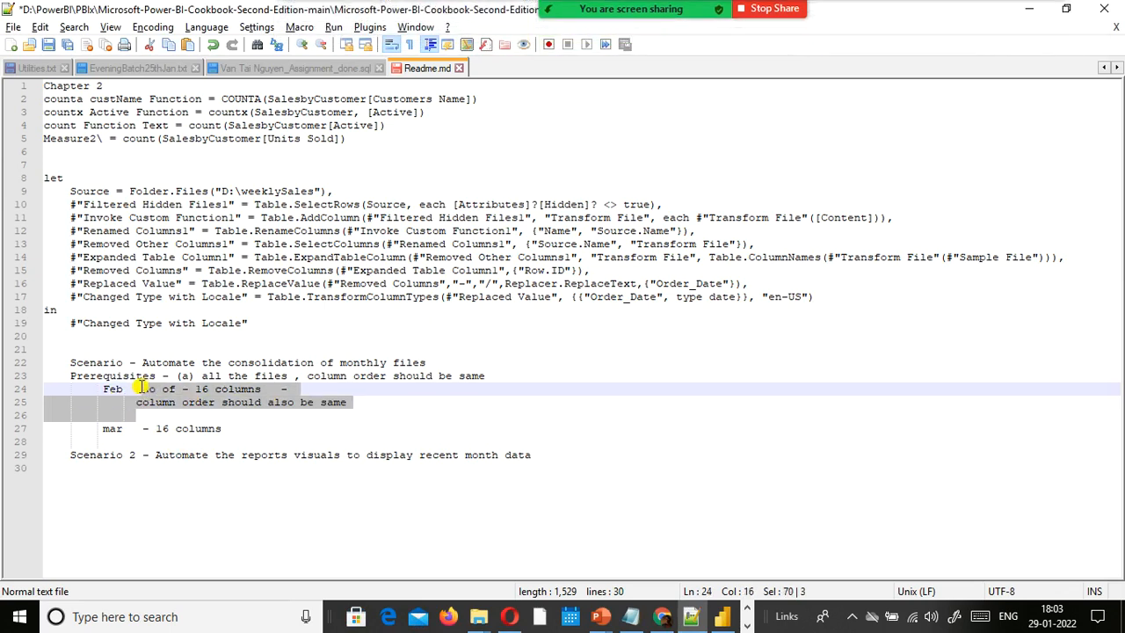
Replace "16 columns" on the mar line with the copied Feb notes.
{"action": "left_click", "coordinate": [161, 428]}
{"action": "key", "text": "Left"}
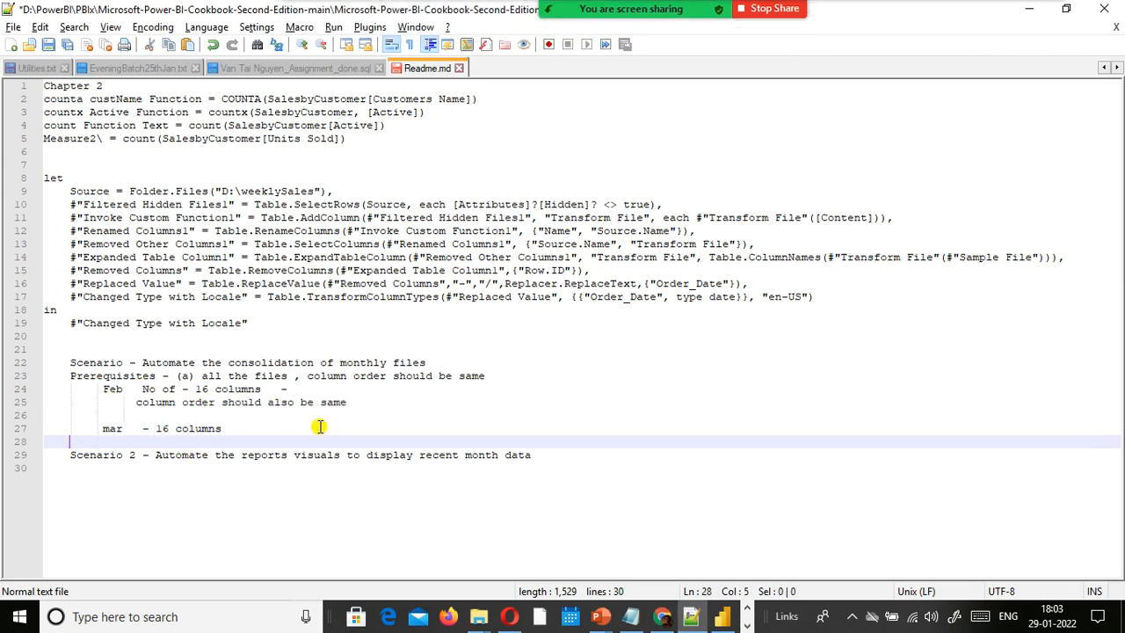
{"action": "key", "text": "shift+End"}
{"action": "key", "text": "Delete"}
{"action": "key", "text": "ctrl+v"}
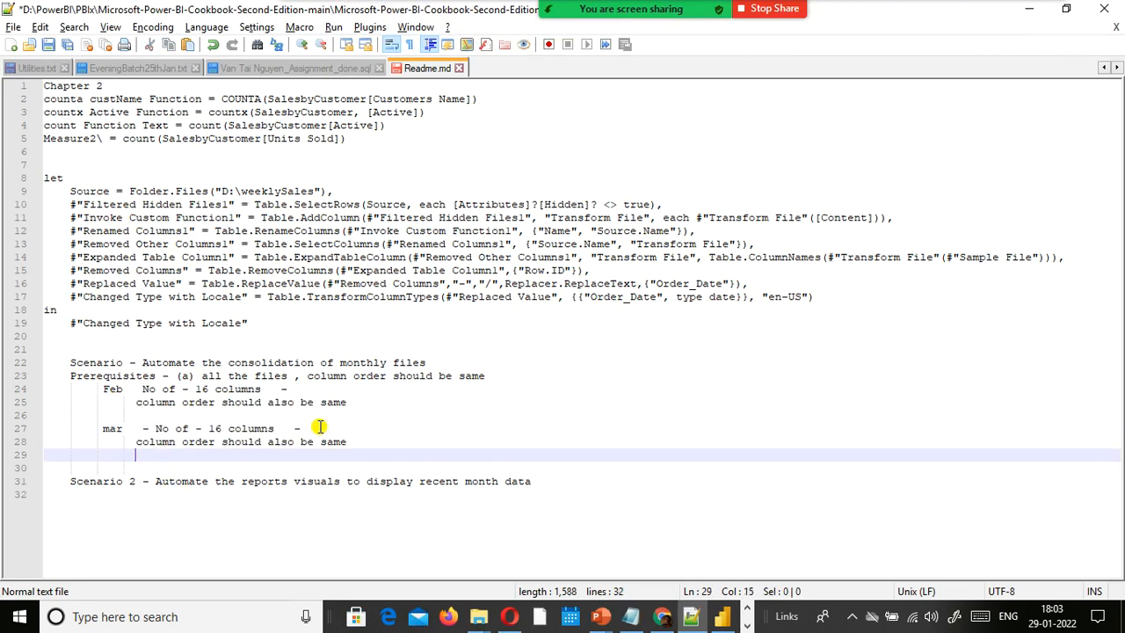
Indent the mar column-order line to align with "No of" and add "data type" on the line below it.
{"action": "key", "text": "Up"}
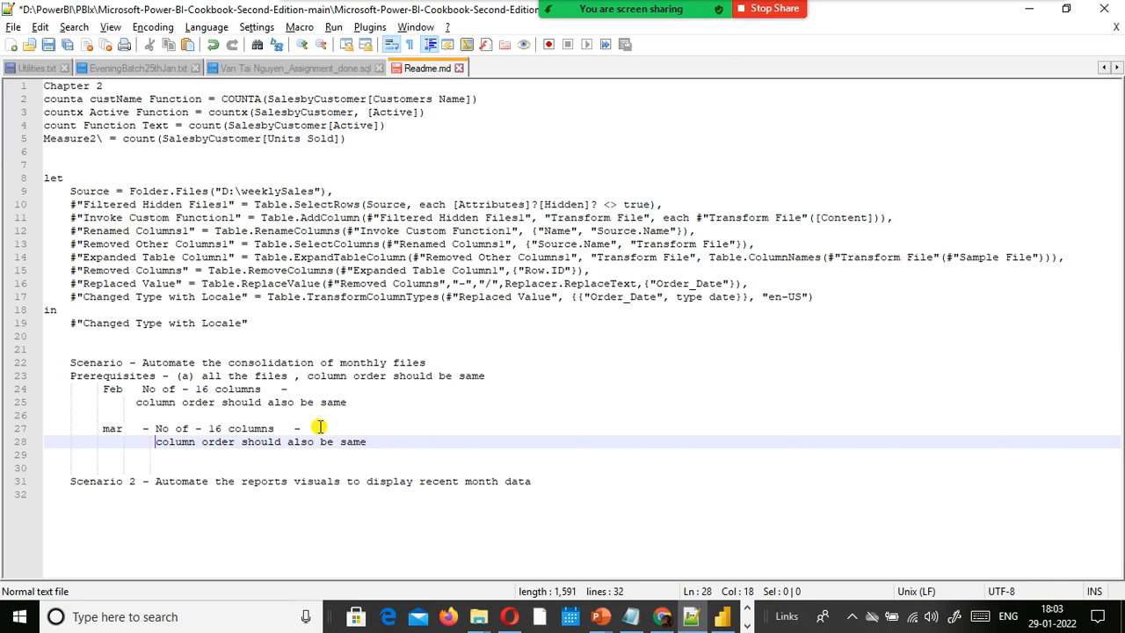
{"action": "key", "text": "Down"}
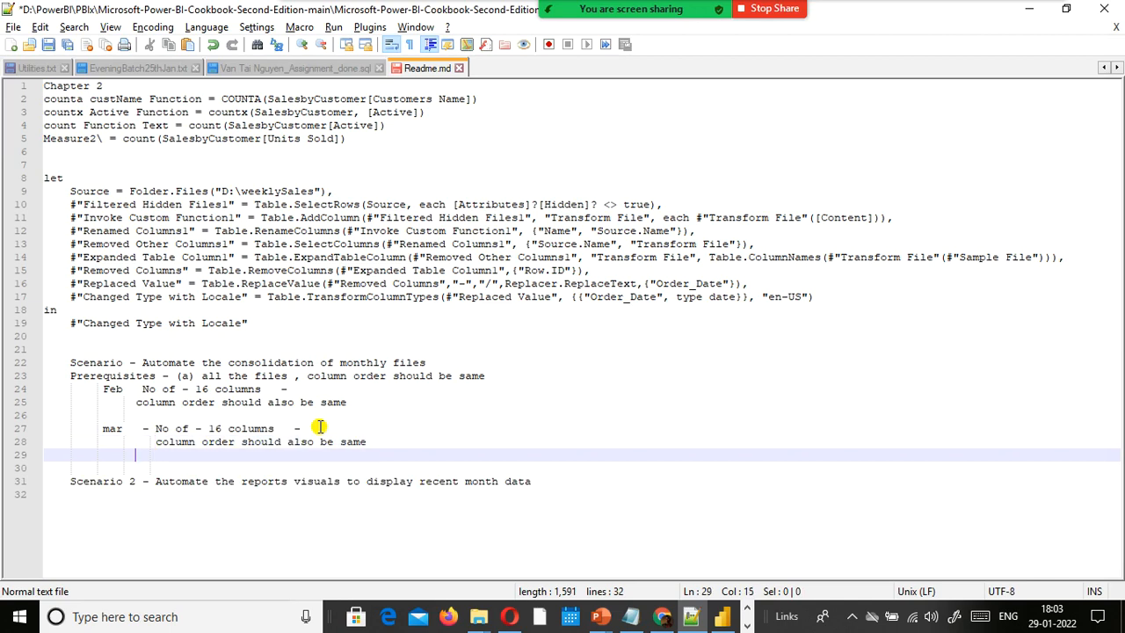
{"action": "key", "text": "Up"}
{"action": "key", "text": "Down"}
{"action": "type", "text": "data type sh"}
{"action": "key", "text": "BackSpace"}
{"action": "key", "text": "BackSpace"}
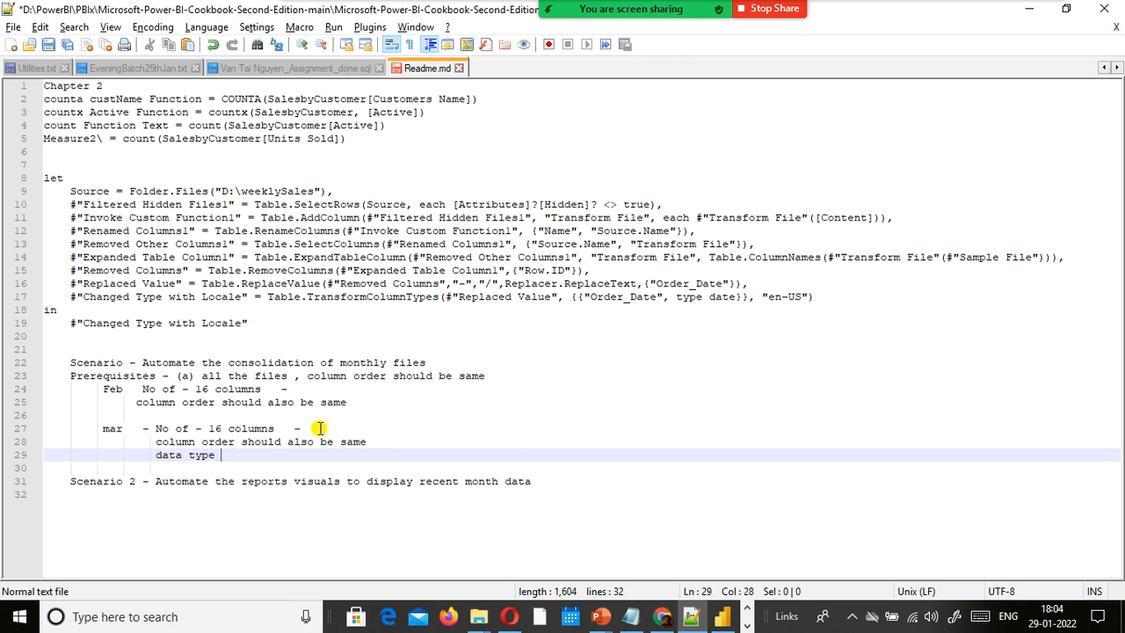
Indent the Feb column-order line and add "order id , order_date, cust_key" beneath it, followed by a blank line.
{"action": "key", "text": "Up"}
{"action": "key", "text": "Up"}
{"action": "key", "text": "Up"}
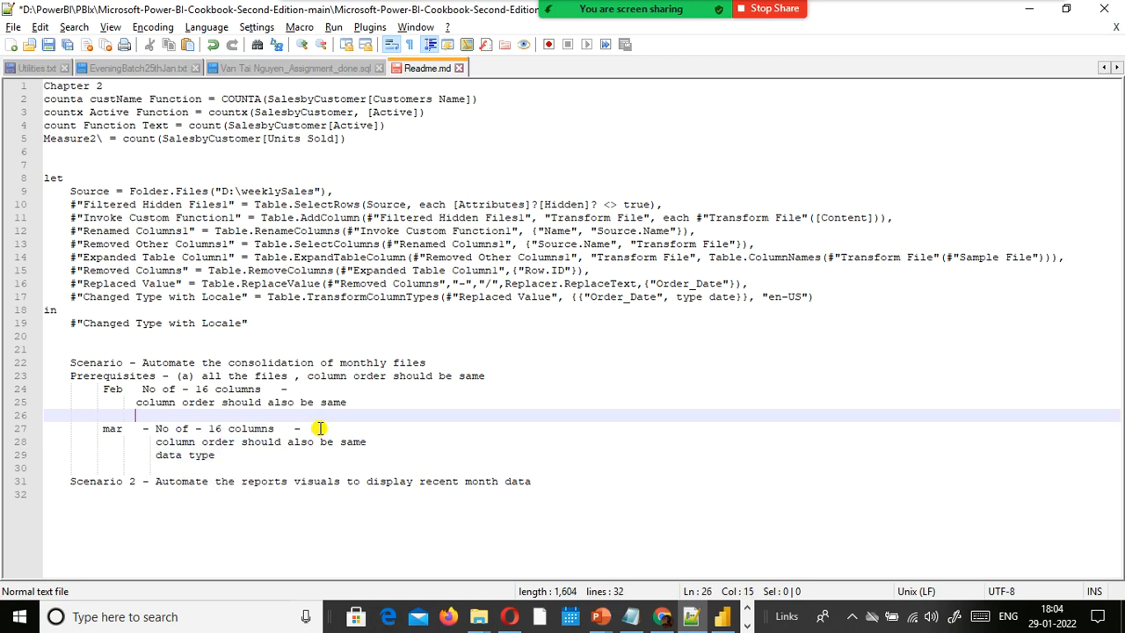
{"action": "key", "text": "Up"}
{"action": "key", "text": "Home"}
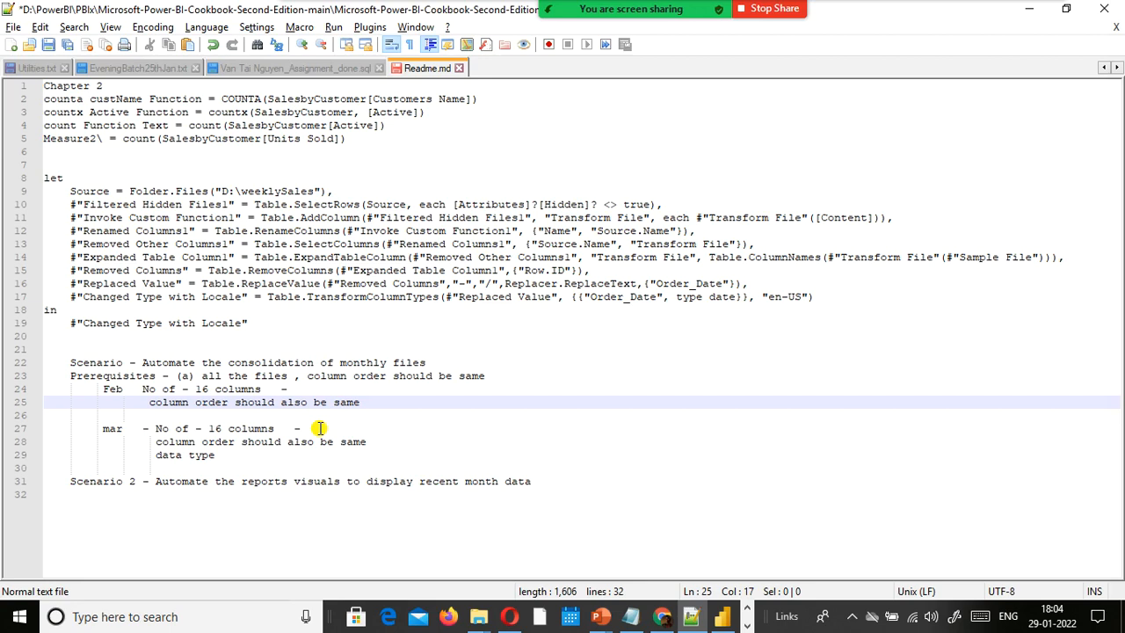
{"action": "key", "text": "Down"}
{"action": "type", "text": "ord"}
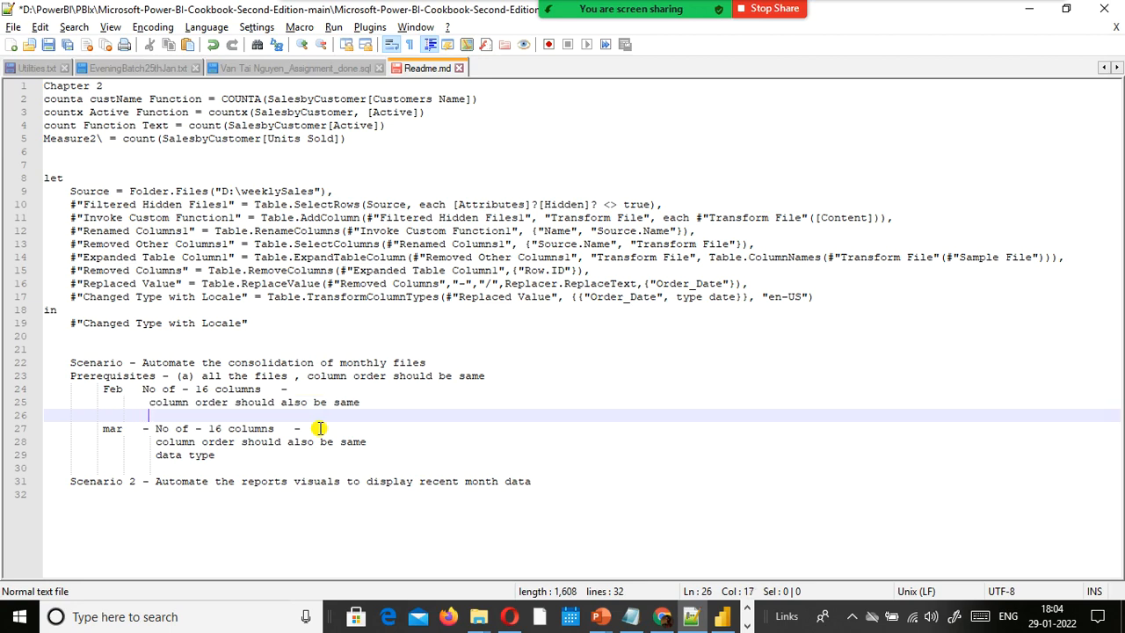
{"action": "type", "text": "er id , c"}
{"action": "type", "text": "rder_"}
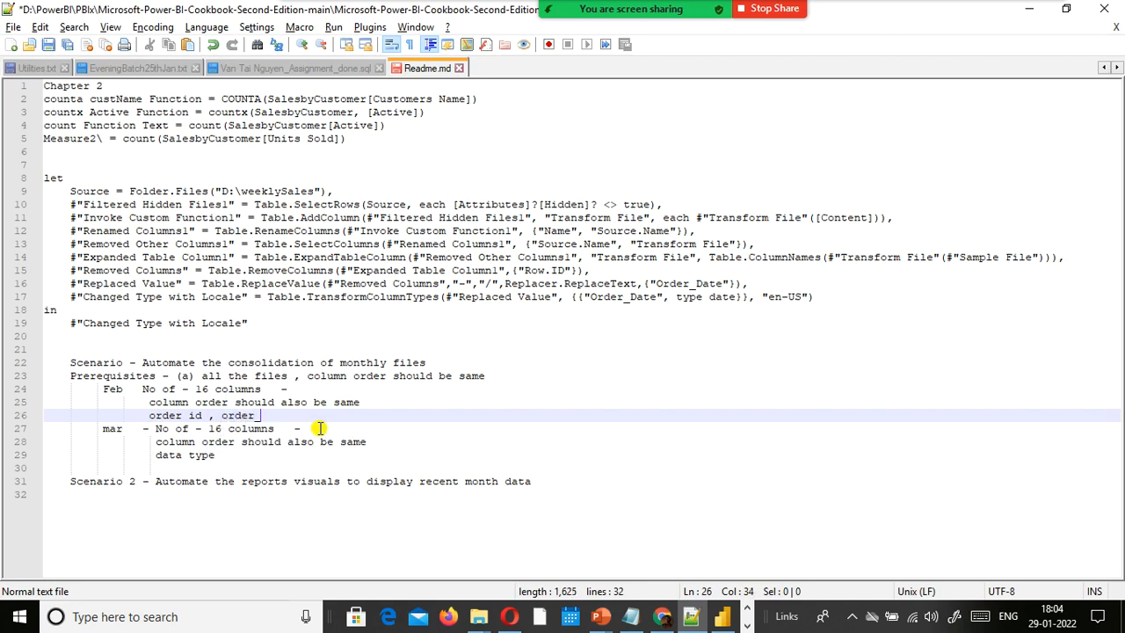
{"action": "type", "text": "date, cust_key"}
{"action": "key", "text": "Return"}
Add the line "order id , order_date, cust_key" below the mar column-order line, followed by a blank line.
{"action": "key", "text": "Up"}
{"action": "key", "text": "Down"}
{"action": "key", "text": "Down"}
{"action": "key", "text": "Down"}
{"action": "key", "text": "End"}
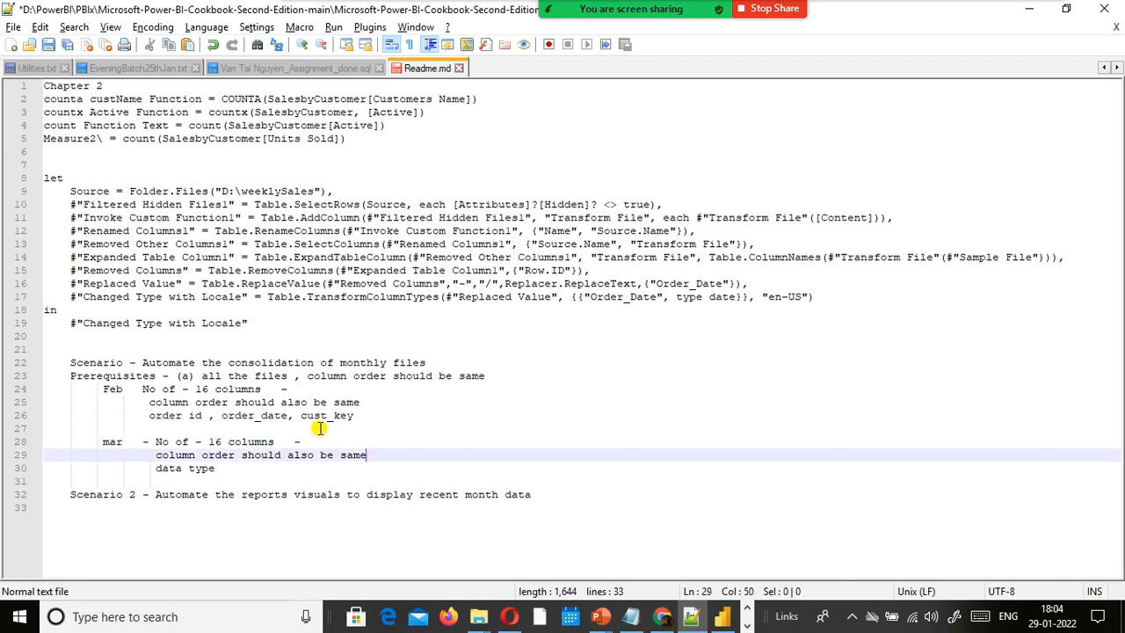
{"action": "key", "text": "Return"}
{"action": "type", "text": "order id , order_date, cust_key"}
{"action": "key", "text": "Return"}
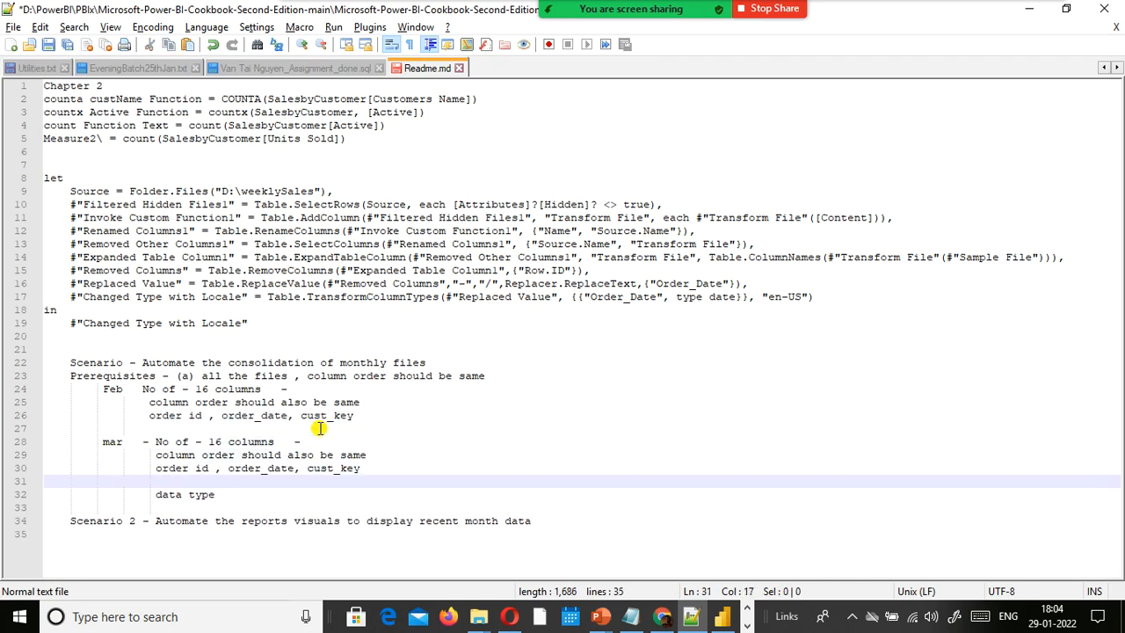
Compare the column sequence listed under Feb with the one listed under mar, highlighting order_date in the Feb list.
{"action": "key", "text": "Up"}
{"action": "key", "text": "Up"}
{"action": "key", "text": "Up"}
{"action": "key", "text": "Up"}
{"action": "key", "text": "Up"}
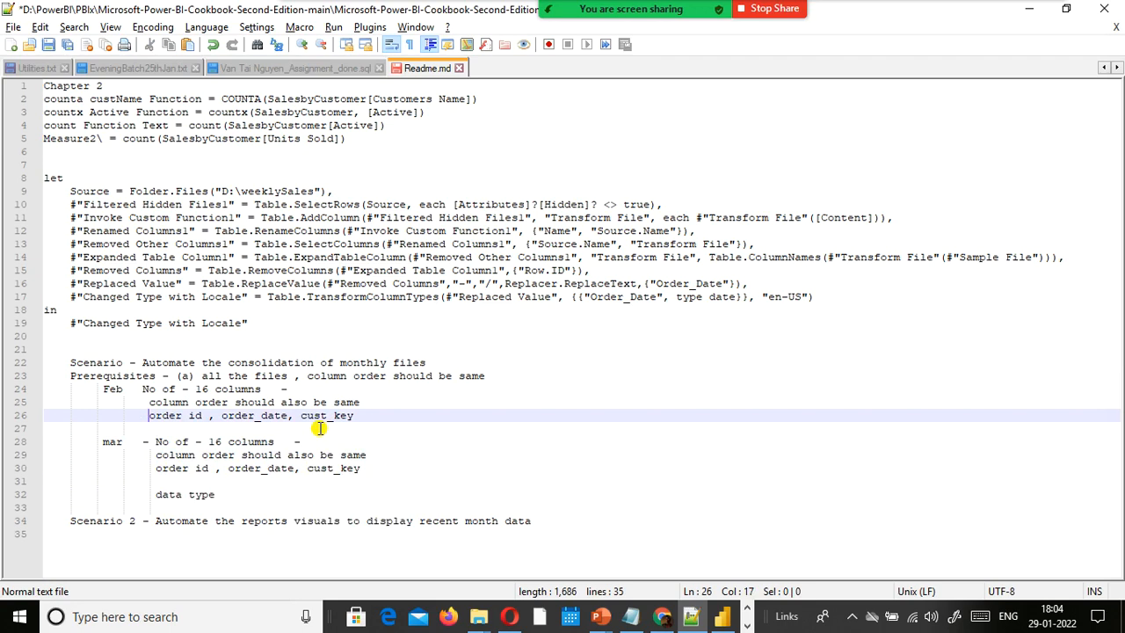
{"action": "key", "text": "Down"}
{"action": "key", "text": "Down"}
{"action": "key", "text": "Down"}
{"action": "key", "text": "Down"}
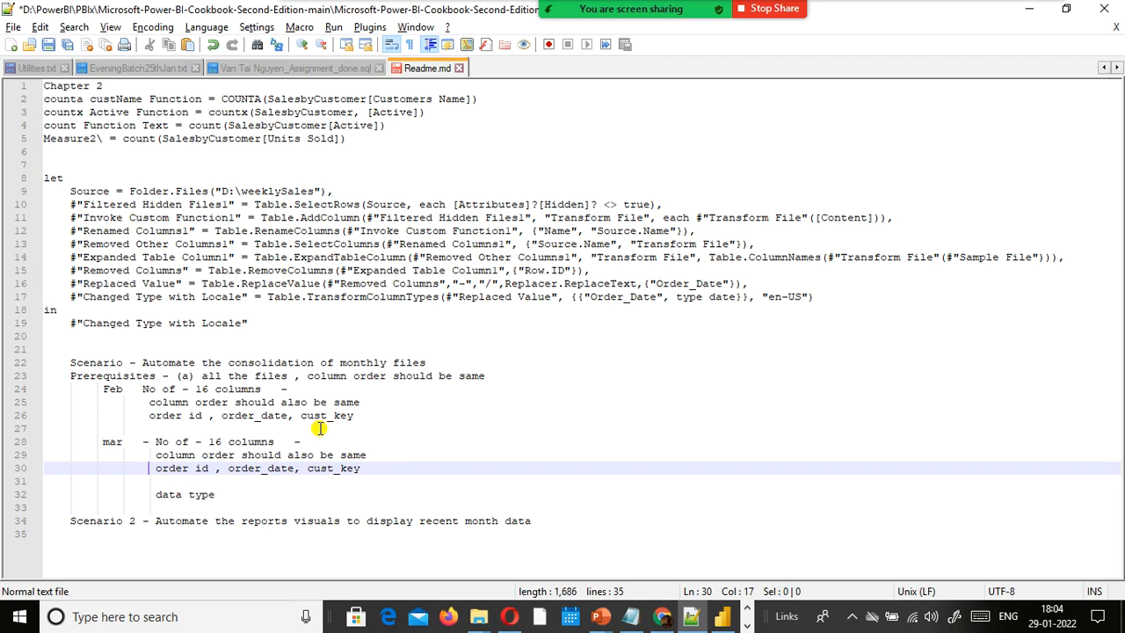
{"action": "key", "text": "ctrl+Right"}
{"action": "key", "text": "ctrl+Right"}
{"action": "key", "text": "ctrl+Right"}
{"action": "key", "text": "ctrl+Right"}
{"action": "key", "text": "Up"}
{"action": "key", "text": "Up"}
{"action": "key", "text": "Up"}
{"action": "key", "text": "Up"}
{"action": "key", "text": "ctrl+shift+Left"}
{"action": "key", "text": "ctrl+shift+Left"}
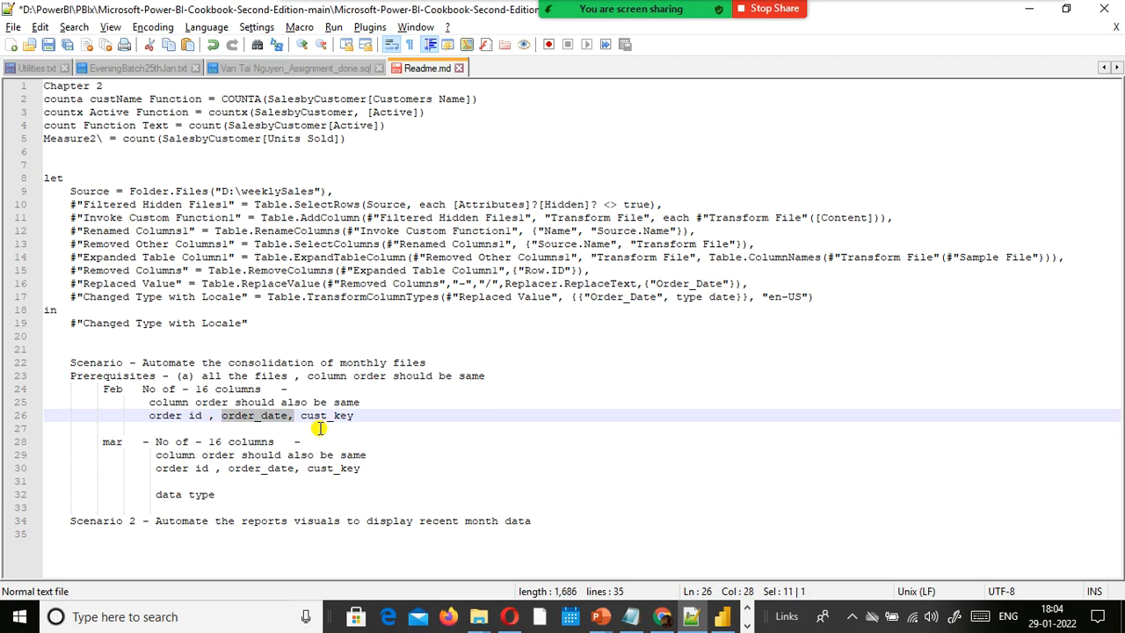
Remove the blank line above "data type" in the mar notes and add a blank line below it.
{"action": "key", "text": "Down"}
{"action": "key", "text": "Down"}
{"action": "key", "text": "Left"}
{"action": "key", "text": "Left"}
{"action": "key", "text": "Down"}
{"action": "key", "text": "Down"}
{"action": "key", "text": "Down"}
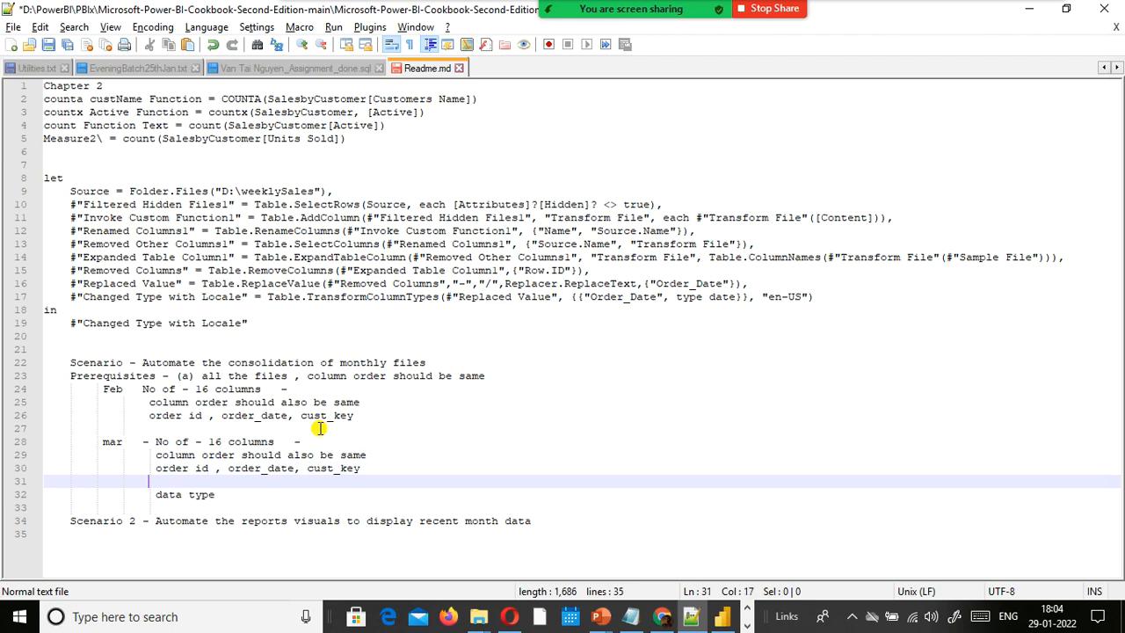
{"action": "key", "text": "Delete"}
{"action": "key", "text": "Delete"}
{"action": "key", "text": "Delete"}
{"action": "key", "text": "Delete"}
{"action": "key", "text": "Delete"}
{"action": "key", "text": "Delete"}
{"action": "key", "text": "Delete"}
{"action": "key", "text": "Delete"}
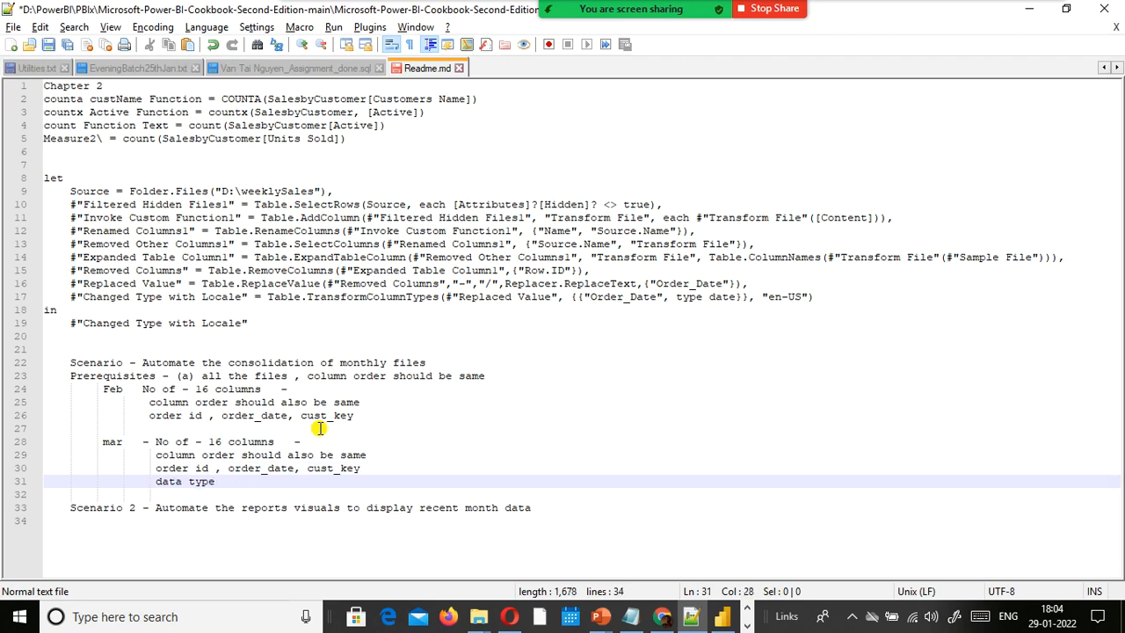
{"action": "key", "text": "End"}
{"action": "key", "text": "Return"}
Highlight the whole block of Feb and mar notes to review the file requirements.
{"action": "key", "text": "Up"}
{"action": "key", "text": "Up"}
{"action": "key", "text": "Up"}
{"action": "key", "text": "Up"}
{"action": "key", "text": "Up"}
{"action": "key", "text": "Up"}
{"action": "key", "text": "Up"}
{"action": "key", "text": "Up"}
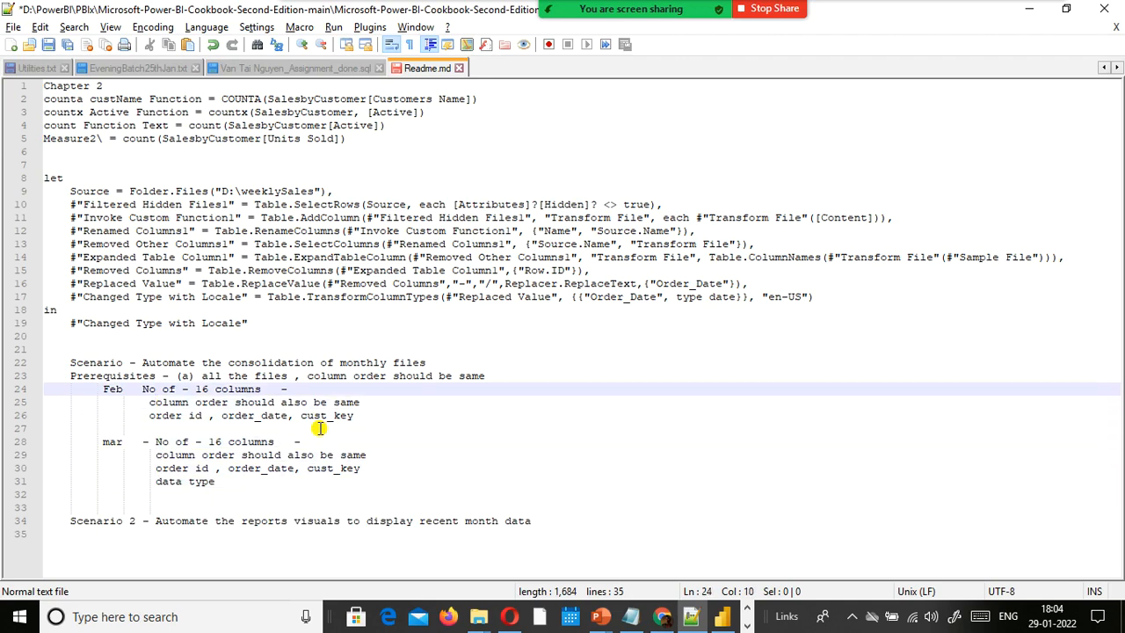
{"action": "key", "text": "shift+Down"}
{"action": "key", "text": "shift+Down"}
{"action": "key", "text": "shift+Down"}
{"action": "key", "text": "shift+Down"}
{"action": "key", "text": "shift+Down"}
{"action": "key", "text": "shift+Down"}
{"action": "key", "text": "shift+Down"}
{"action": "key", "text": "shift+Down"}
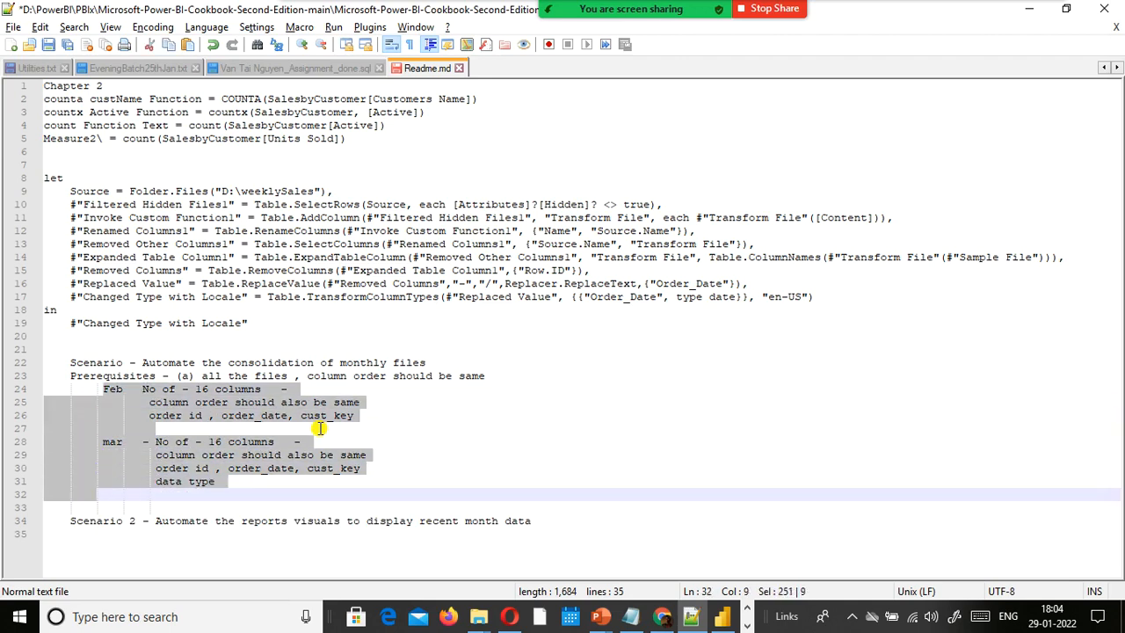
Insert a blank line between the Prerequisites line and the Feb notes.
{"action": "key", "text": "Up"}
{"action": "key", "text": "Up"}
{"action": "key", "text": "Up"}
{"action": "key", "text": "Up"}
{"action": "key", "text": "Up"}
{"action": "key", "text": "Up"}
{"action": "key", "text": "Up"}
{"action": "key", "text": "Up"}
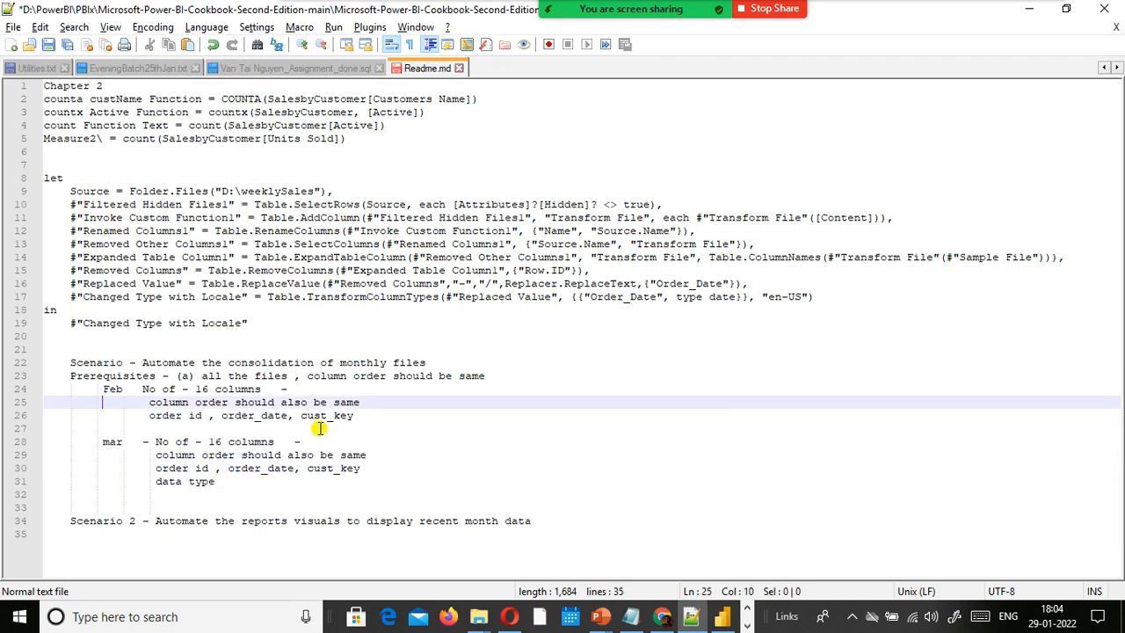
{"action": "key", "text": "Return"}
{"action": "key", "text": "Up"}
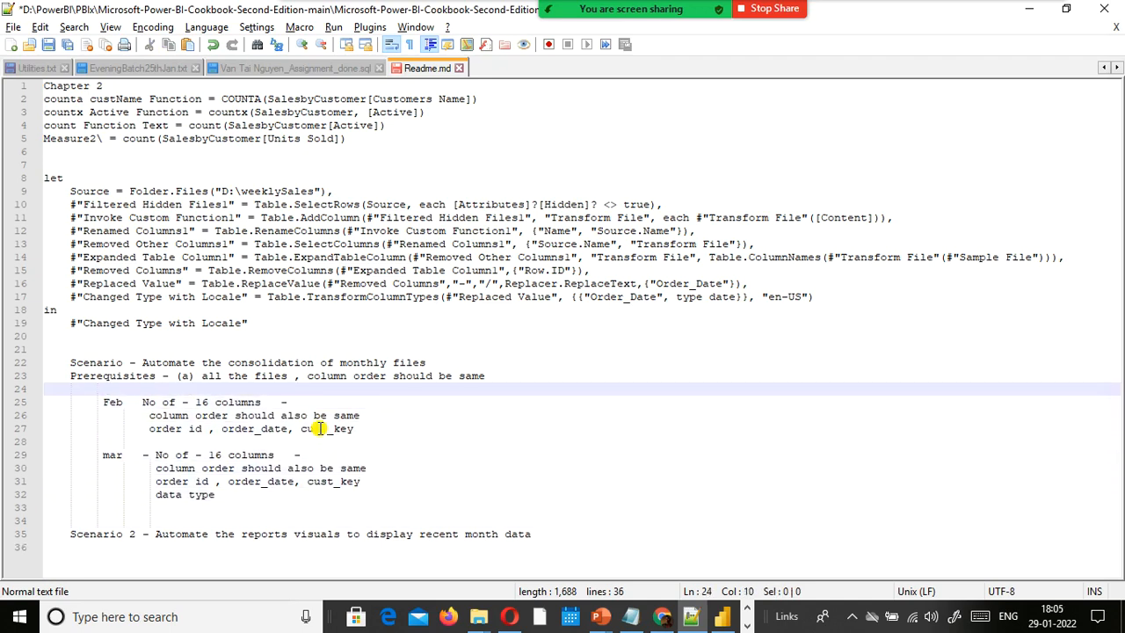
Highlight the Feb and mar notes again, from the Feb line through the "data type" line.
{"action": "key", "text": "shift+Down"}
{"action": "key", "text": "shift+Down"}
{"action": "key", "text": "shift+Down"}
{"action": "key", "text": "shift+Down"}
{"action": "key", "text": "shift+Down"}
{"action": "key", "text": "shift+Down"}
{"action": "key", "text": "shift+Down"}
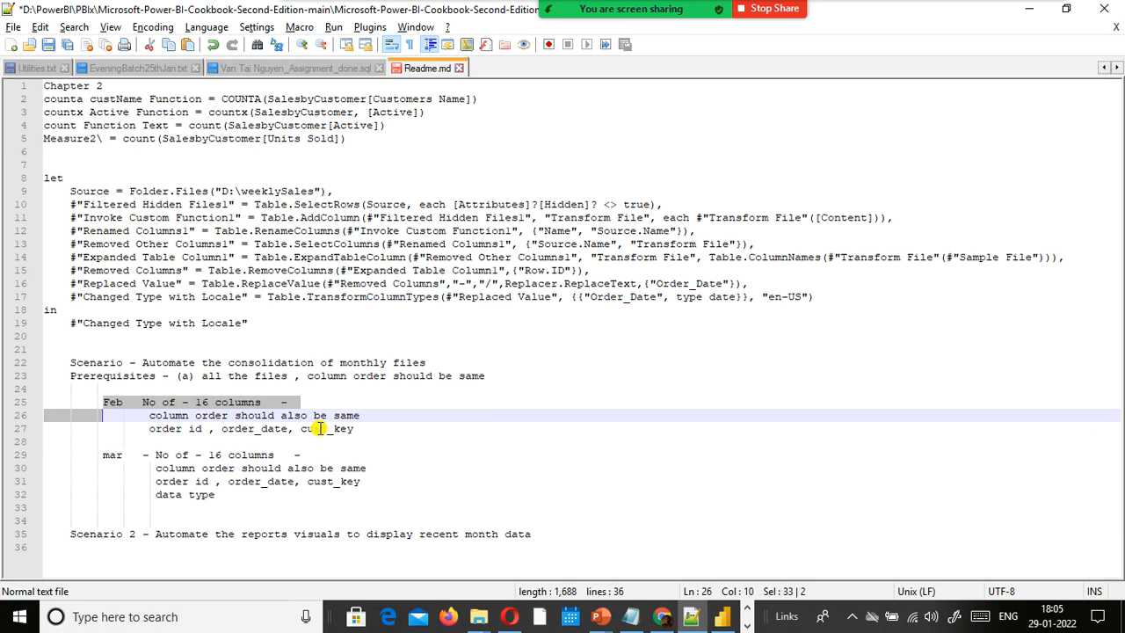
{"action": "key", "text": "shift+Down"}
{"action": "key", "text": "shift+Down"}
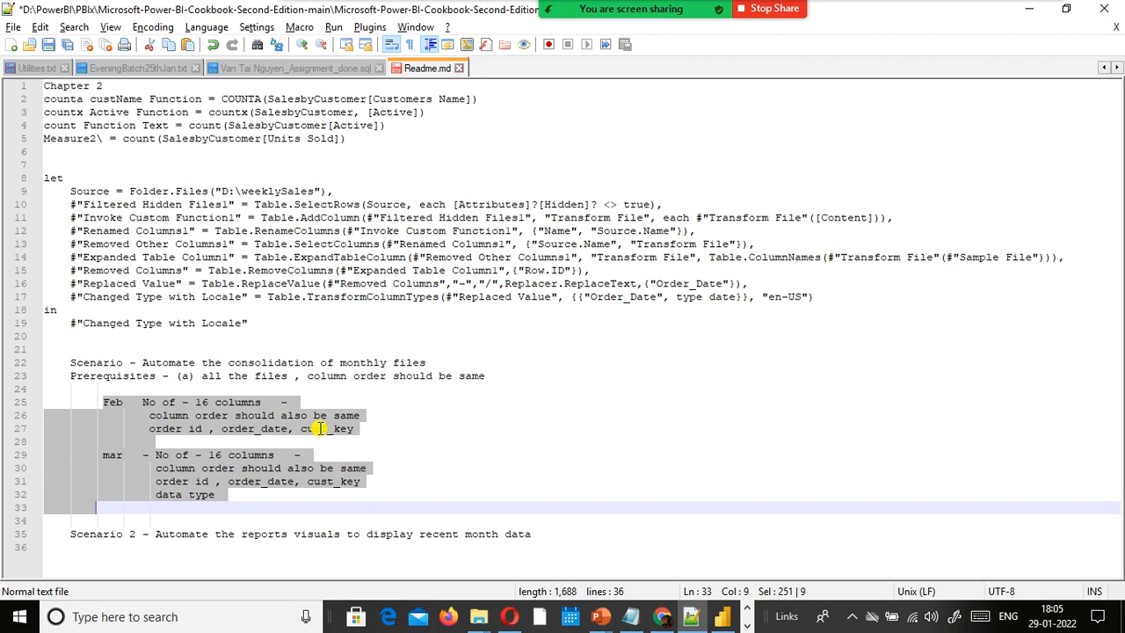
{"action": "key", "text": "Up"}
{"action": "key", "text": "Up"}
{"action": "key", "text": "Up"}
{"action": "key", "text": "Up"}
{"action": "key", "text": "Up"}
{"action": "key", "text": "Up"}
{"action": "key", "text": "Up"}
{"action": "key", "text": "Up"}
{"action": "key", "text": "Down"}
{"action": "key", "text": "Down"}
{"action": "key", "text": "Down"}
{"action": "key", "text": "Down"}
{"action": "key", "text": "Down"}
{"action": "key", "text": "Down"}
{"action": "key", "text": "Down"}
{"action": "key", "text": "Down"}
{"action": "key", "text": "Down"}
{"action": "key", "text": "Down"}
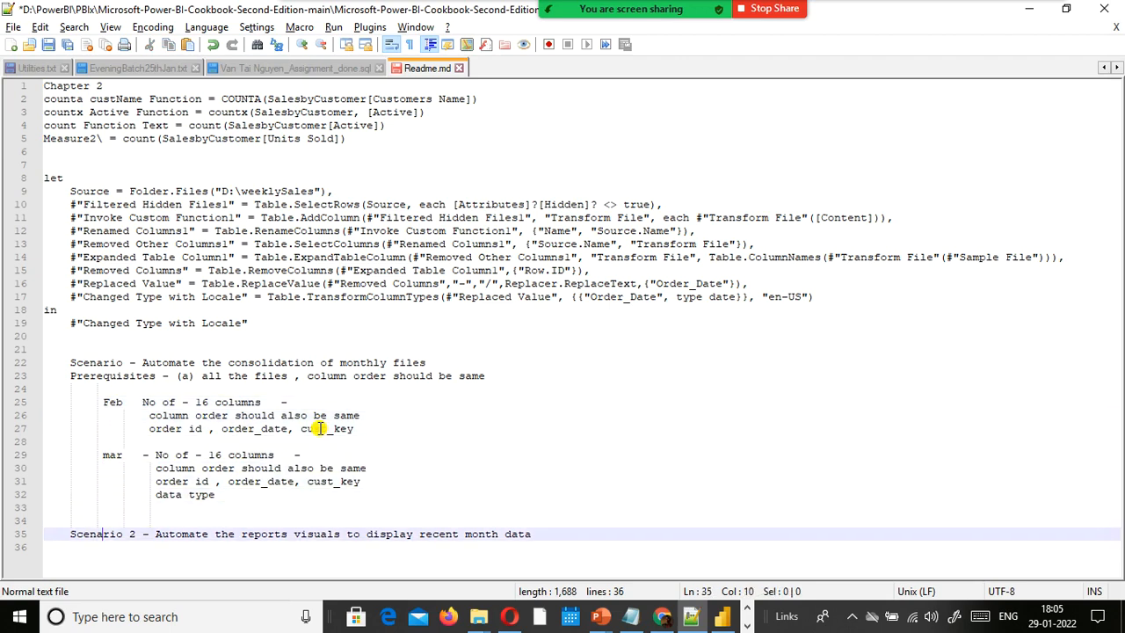
{"action": "key", "text": "Up"}
{"action": "key", "text": "Up"}
{"action": "key", "text": "Up"}
{"action": "key", "text": "Up"}
{"action": "key", "text": "Up"}
{"action": "key", "text": "Up"}
{"action": "key", "text": "Up"}
{"action": "key", "text": "Up"}
{"action": "key", "text": "Up"}
{"action": "key", "text": "Up"}
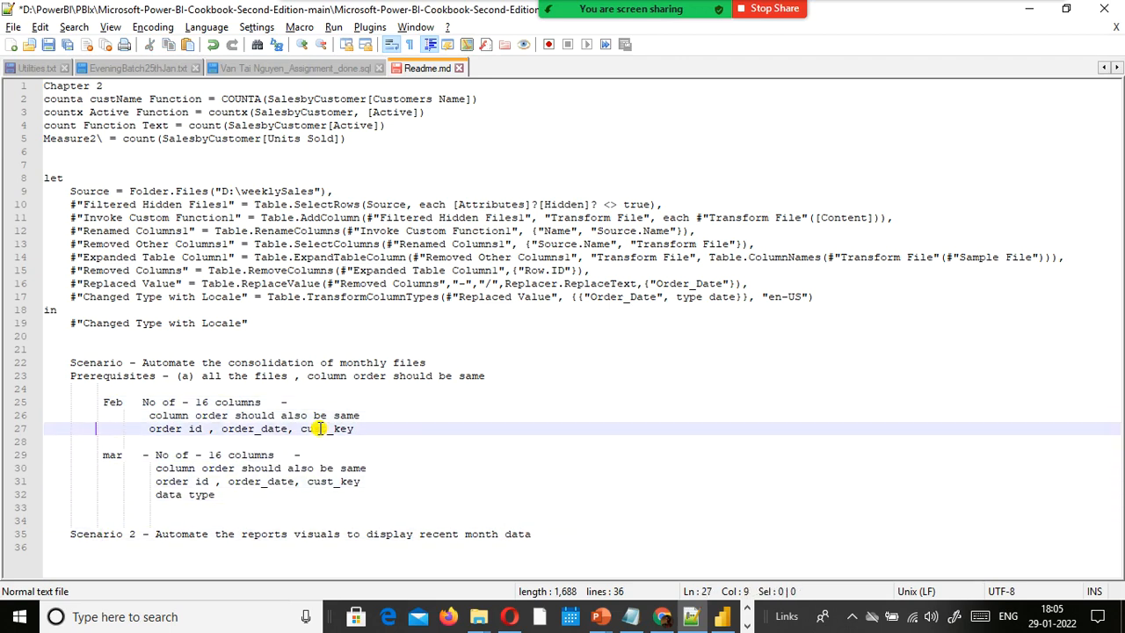
{"action": "key", "text": "ctrl+Right"}
{"action": "key", "text": "ctrl+Right"}
{"action": "key", "text": "ctrl+Right"}
{"action": "key", "text": "ctrl+Right"}
{"action": "key", "text": "Down"}
{"action": "key", "text": "Down"}
{"action": "key", "text": "Down"}
{"action": "key", "text": "Down"}
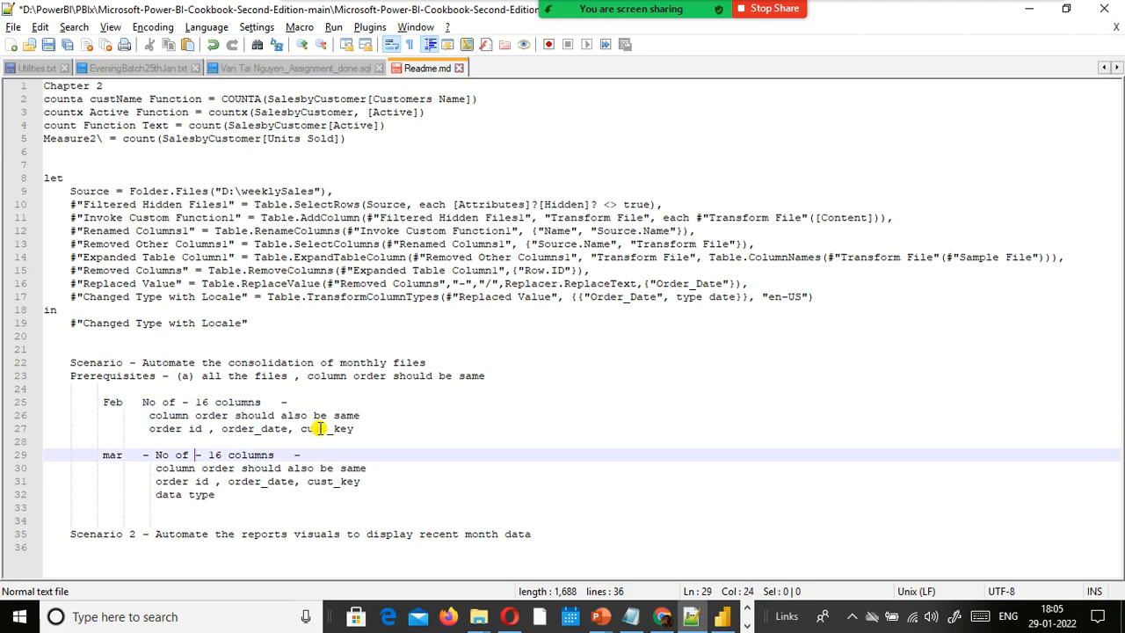
{"action": "key", "text": "Right"}
{"action": "key", "text": "Down"}
{"action": "key", "text": "Down"}
{"action": "key", "text": "Down"}
{"action": "key", "text": "Down"}
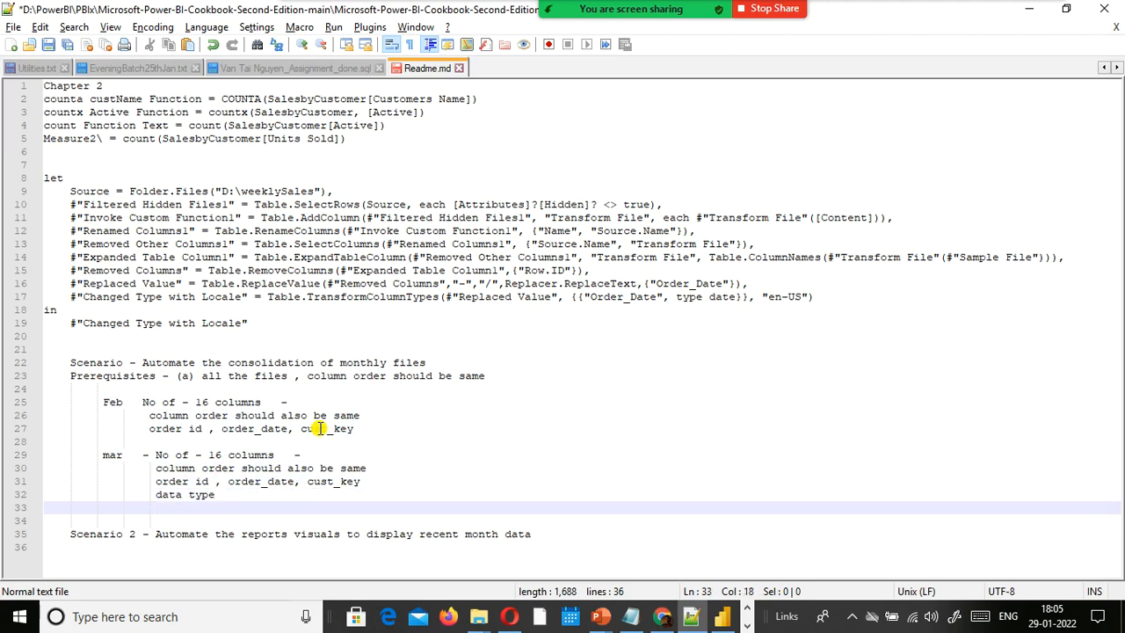
Add two blank lines below the Scenario 2 line and place the cursor on the line directly beneath it.
{"action": "key", "text": "Down"}
{"action": "key", "text": "Down"}
{"action": "key", "text": "Down"}
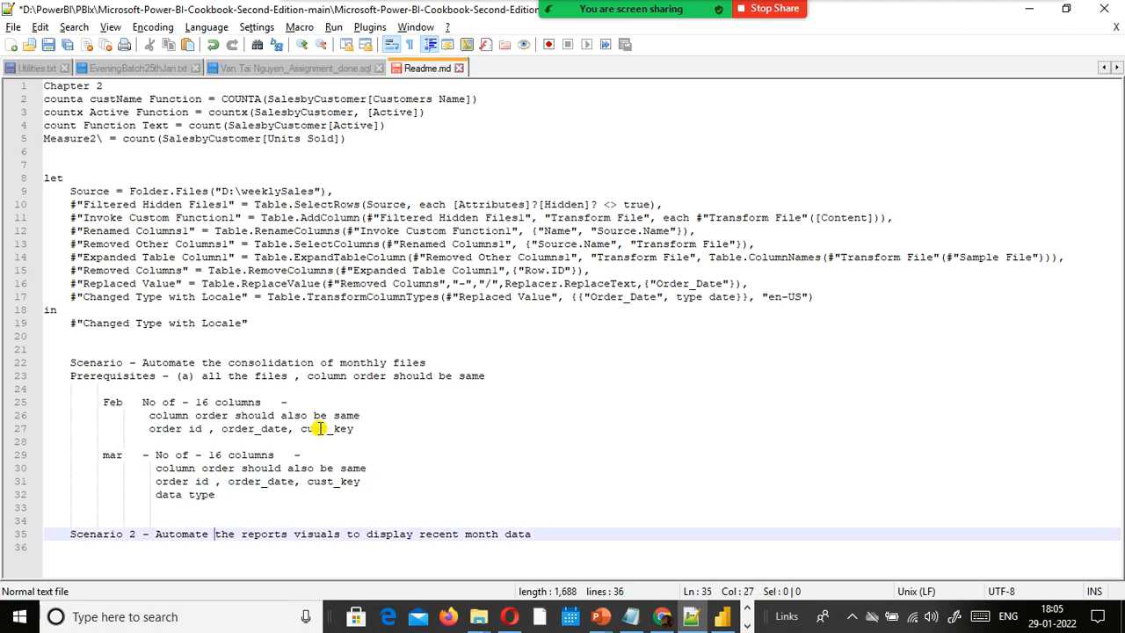
{"action": "key", "text": "Return"}
{"action": "key", "text": "Return"}
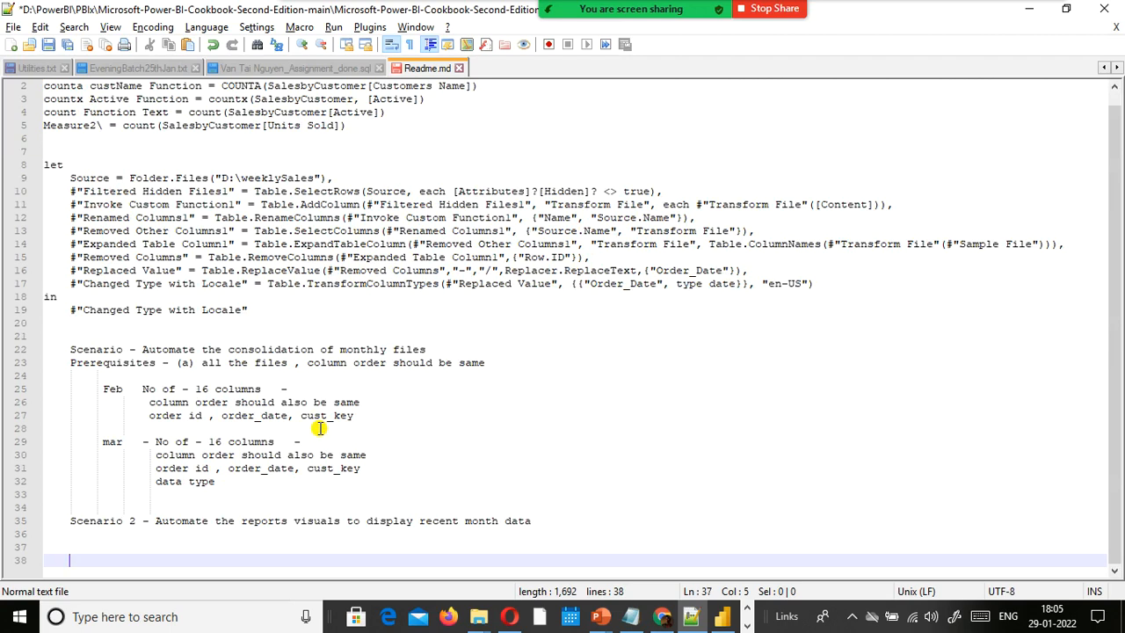
{"action": "key", "text": "Up"}
{"action": "key", "text": "Up"}
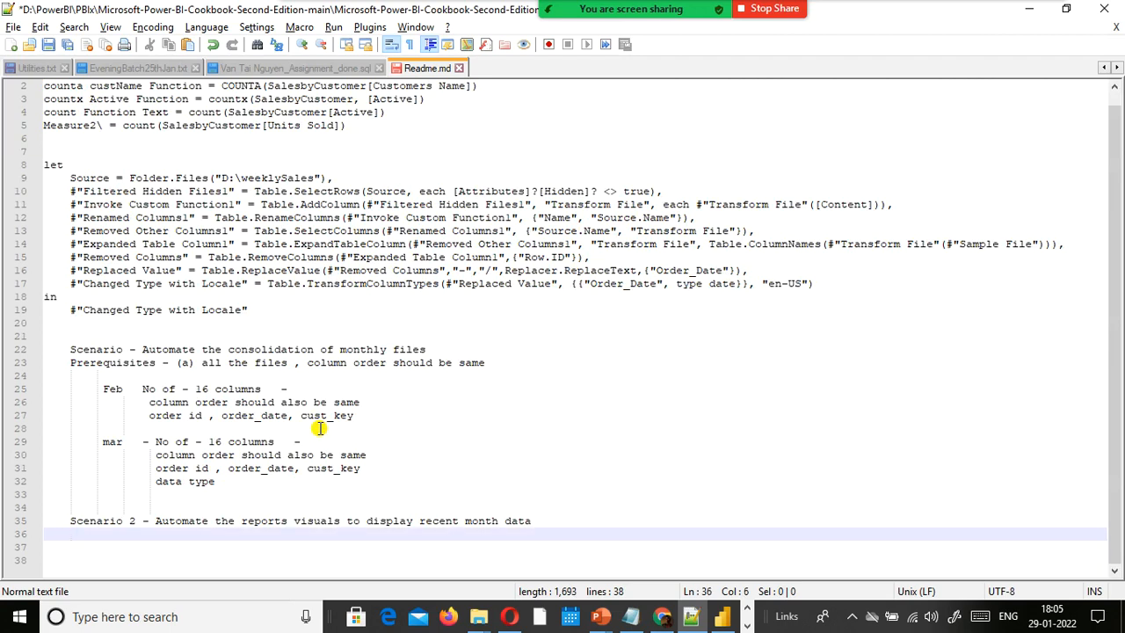
Add the note "(append)" on the line above Scenario 2, with a blank line separating them.
{"action": "key", "text": "Up"}
{"action": "key", "text": "Up"}
{"action": "key", "text": "Up"}
{"action": "key", "text": "Up"}
{"action": "key", "text": "Down"}
{"action": "key", "text": "Down"}
{"action": "key", "text": "Down"}
{"action": "key", "text": "Down"}
{"action": "key", "text": "Up"}
{"action": "key", "text": "Up"}
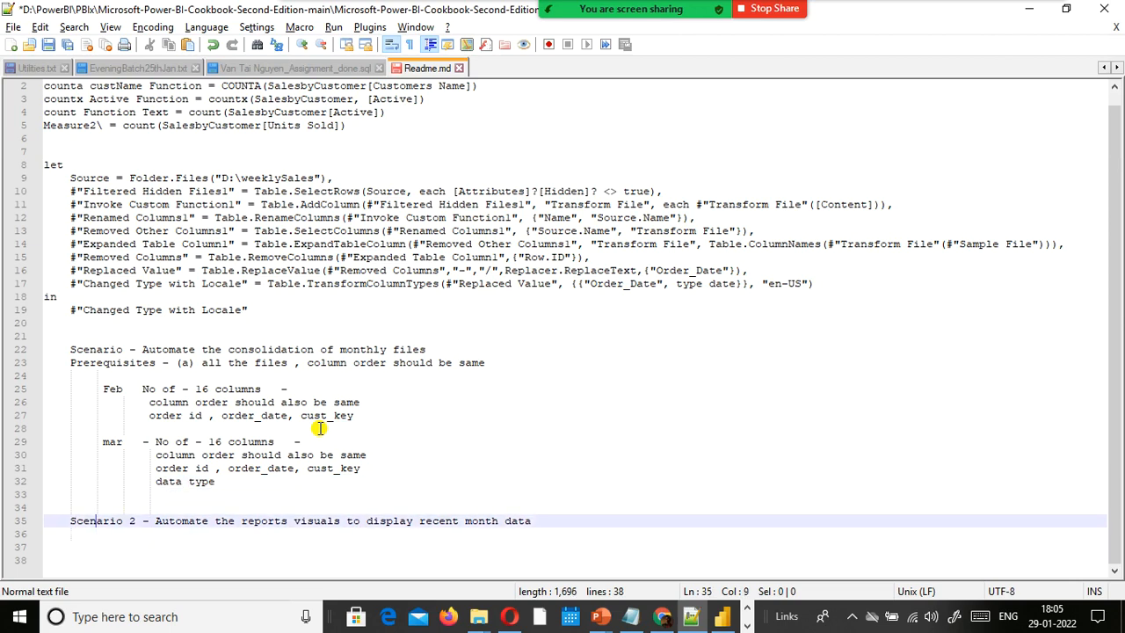
{"action": "type", "text": "(append"}
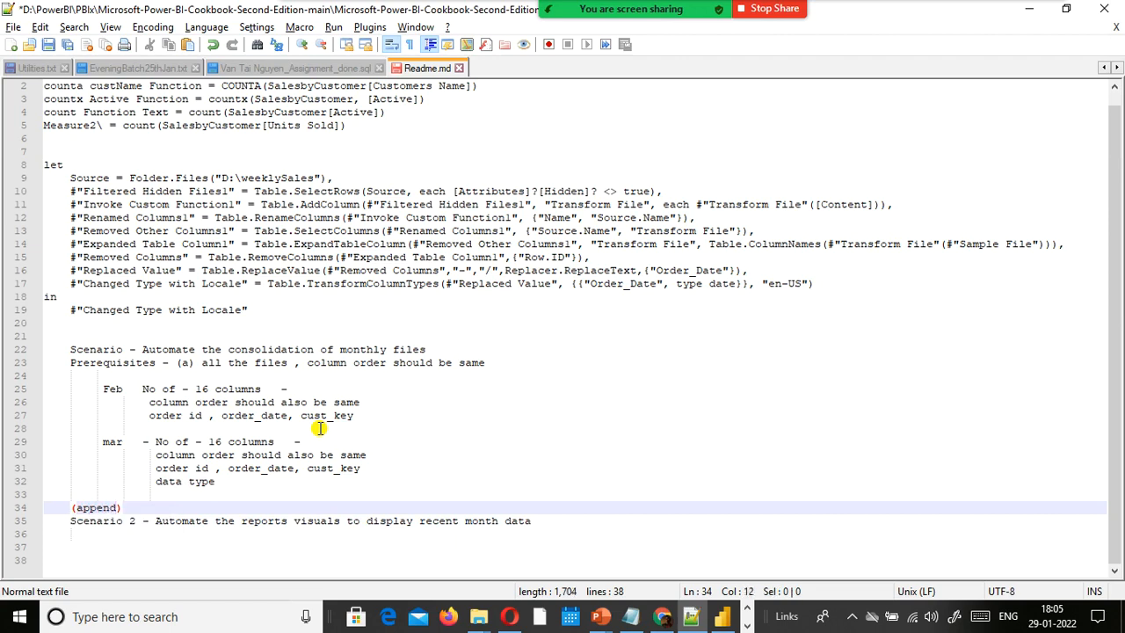
{"action": "key", "text": "Return"}
{"action": "key", "text": "Down"}
{"action": "key", "text": "Down"}
{"action": "key", "text": "Down"}
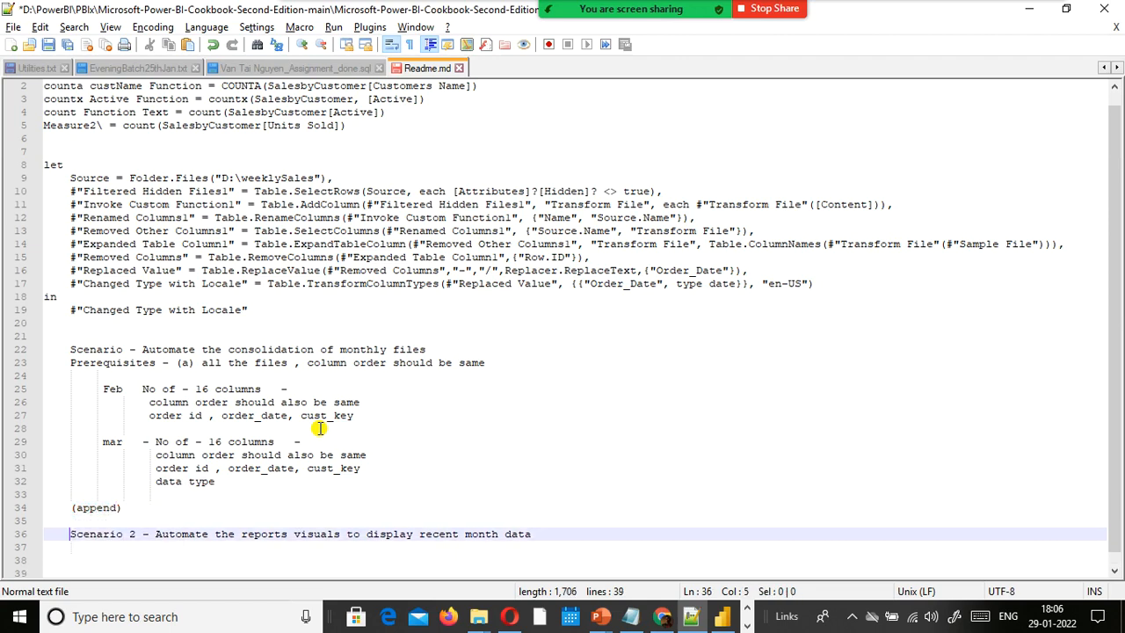
{"action": "key", "text": "Up"}
{"action": "key", "text": "Up"}
{"action": "key", "text": "Up"}
{"action": "key", "text": "Up"}
{"action": "key", "text": "Up"}
{"action": "key", "text": "Up"}
{"action": "key", "text": "Up"}
{"action": "key", "text": "Up"}
{"action": "key", "text": "Up"}
{"action": "key", "text": "Up"}
{"action": "key", "text": "Up"}
{"action": "key", "text": "Up"}
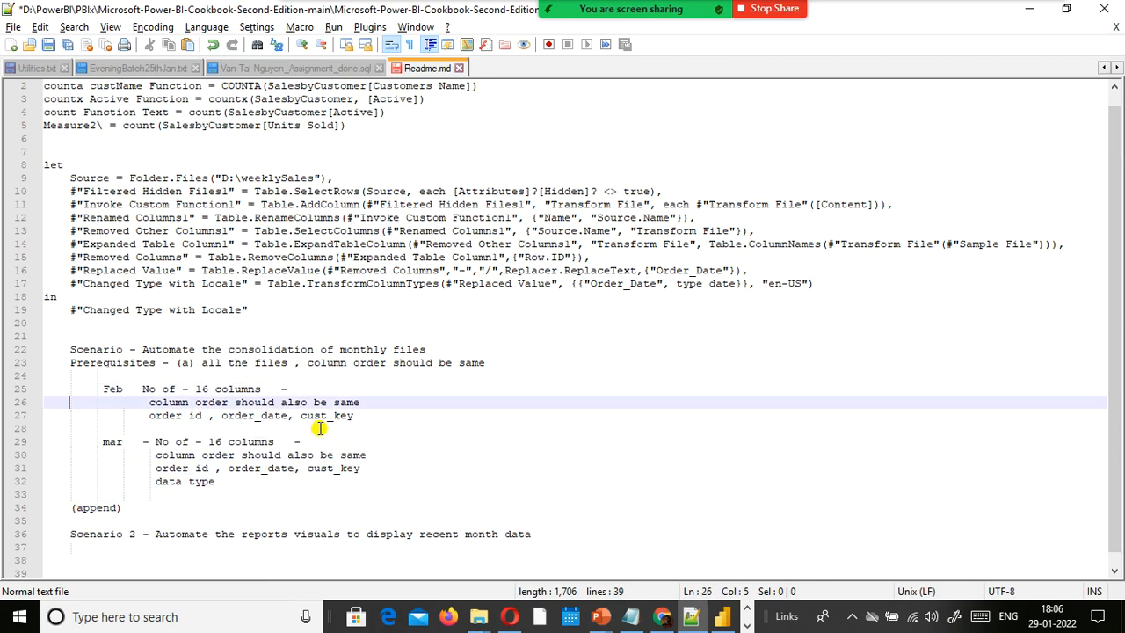
Extend the append note above Scenario 2 to read "(append/concat)".
{"action": "key", "text": "Down"}
{"action": "key", "text": "Down"}
{"action": "key", "text": "Down"}
{"action": "key", "text": "Down"}
{"action": "key", "text": "Down"}
{"action": "key", "text": "Down"}
{"action": "key", "text": "Down"}
{"action": "key", "text": "Down"}
{"action": "key", "text": "End"}
{"action": "key", "text": "Left"}
{"action": "type", "text": "/concat"}
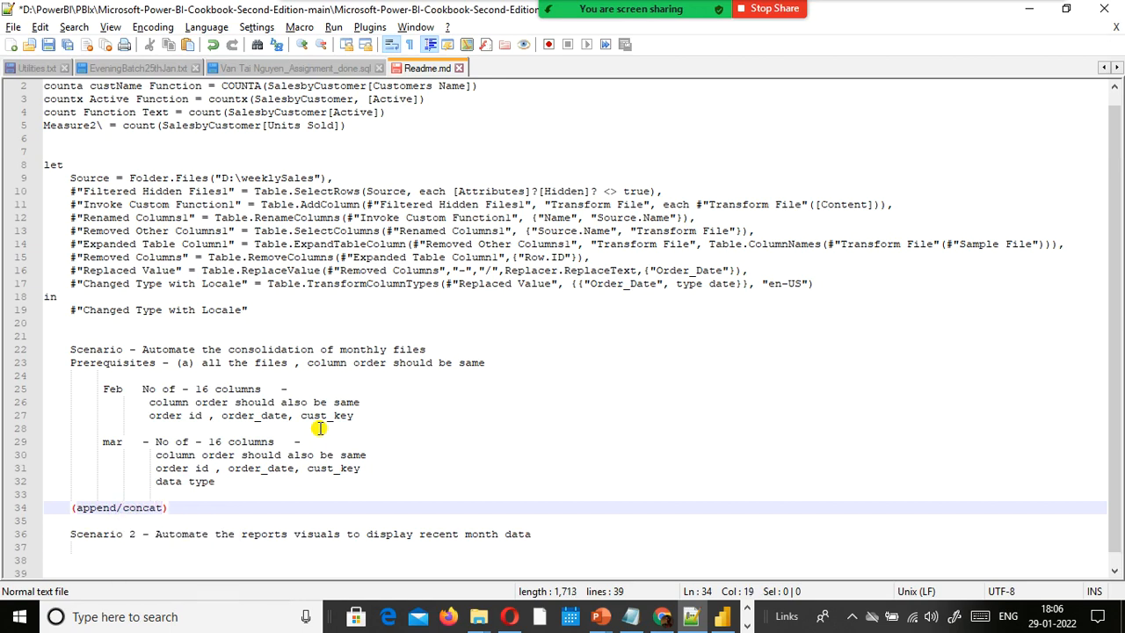
Write the line "scanario 1's prerequisites" two lines below Scenario 2 and start a new line under it.
{"action": "key", "text": "Down"}
{"action": "key", "text": "Down"}
{"action": "key", "text": "Down"}
{"action": "key", "text": "Down"}
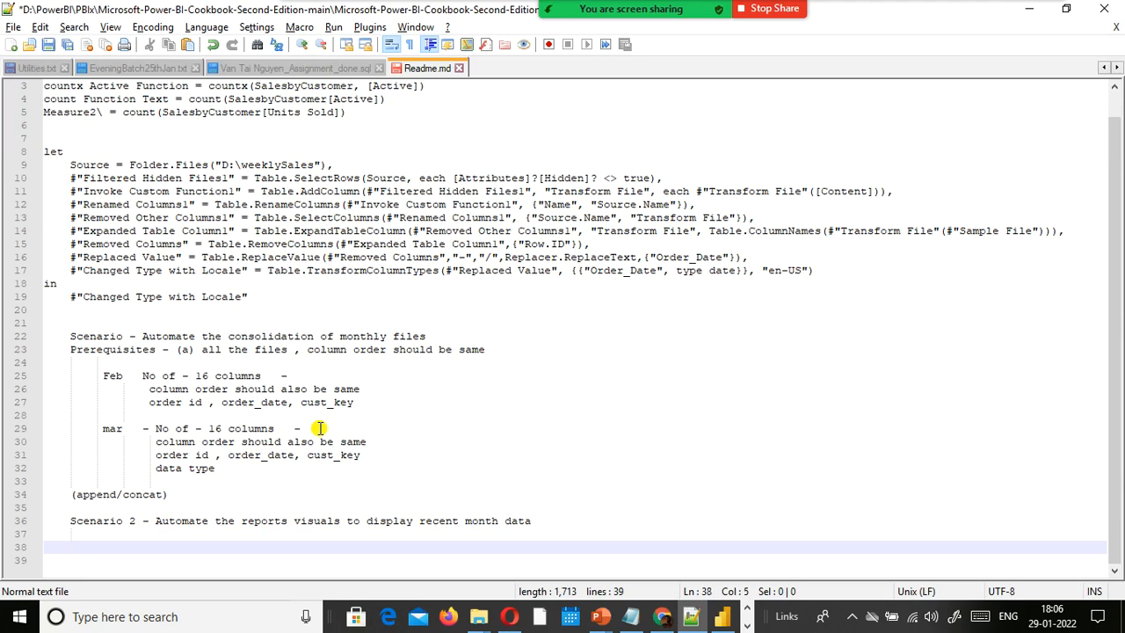
{"action": "type", "text": "scanario"}
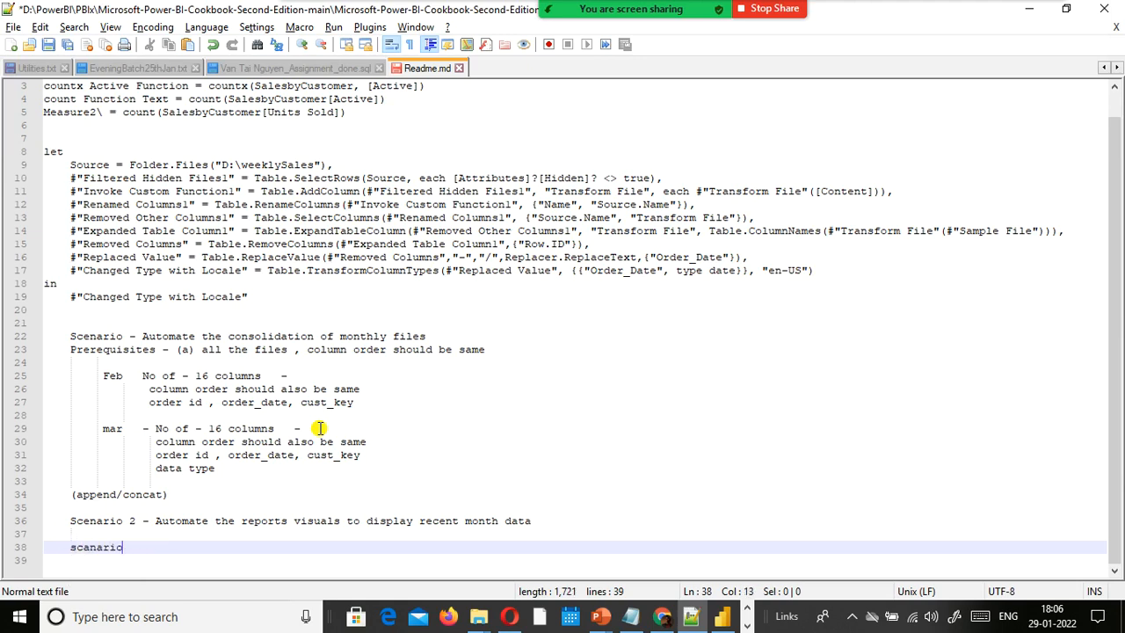
{"action": "type", "text": "1 "}
{"action": "type", "text": "1's prere"}
{"action": "type", "text": "qu"}
{"action": "key", "text": "BackSpace"}
{"action": "key", "text": "BackSpace"}
{"action": "type", "text": "quisites"}
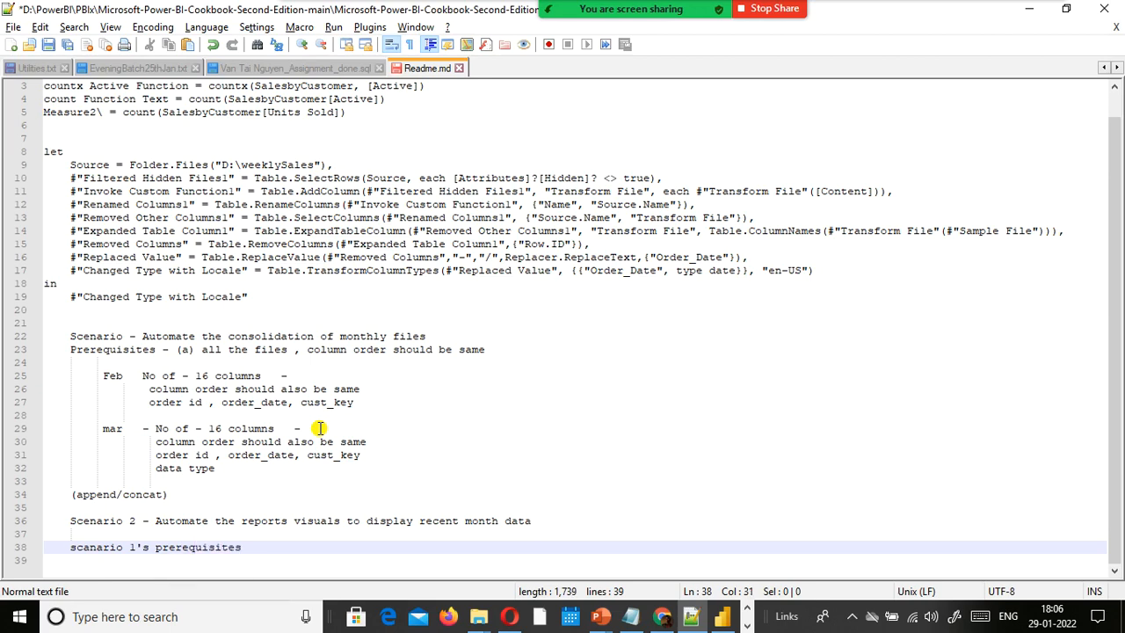
{"action": "key", "text": "Return"}
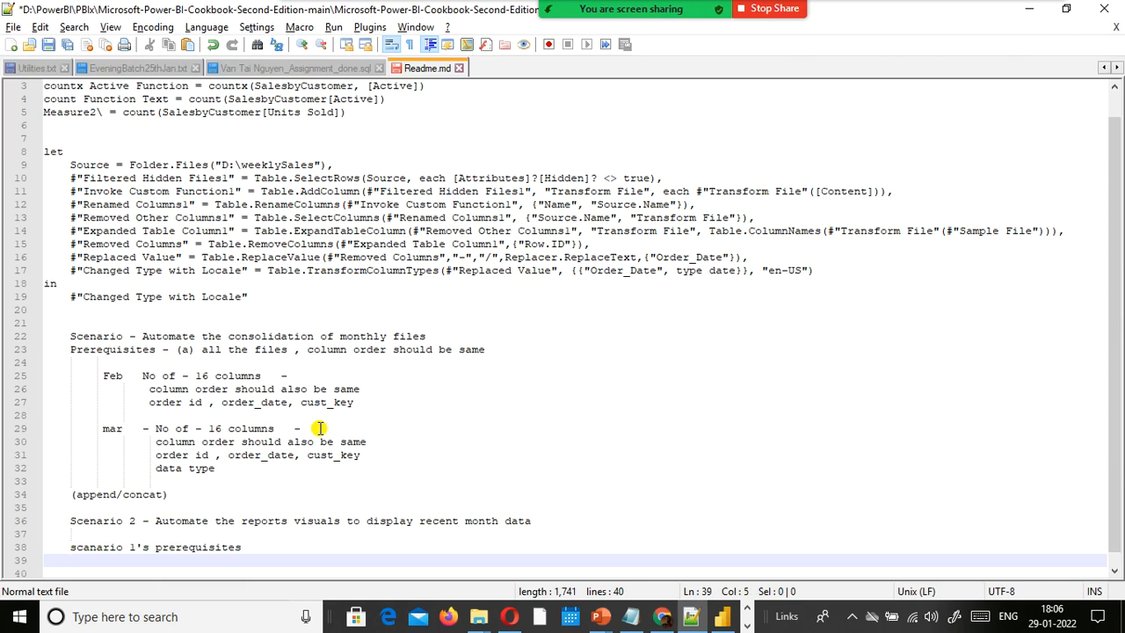
Switch to Power BI Desktop to look at the sales by category matrix, and return to the Readme.md notes.
{"action": "key", "text": "Up"}
{"action": "key", "text": "Up"}
{"action": "key", "text": "Up"}
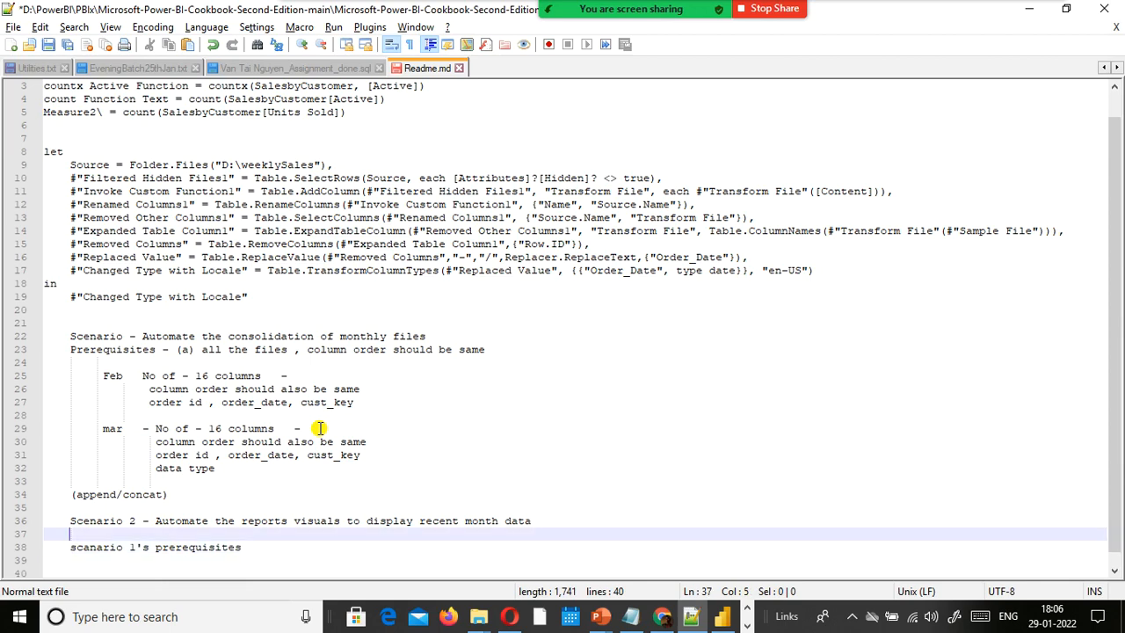
{"action": "key", "text": "ctrl+Right"}
{"action": "key", "text": "Down"}
{"action": "key", "text": "Down"}
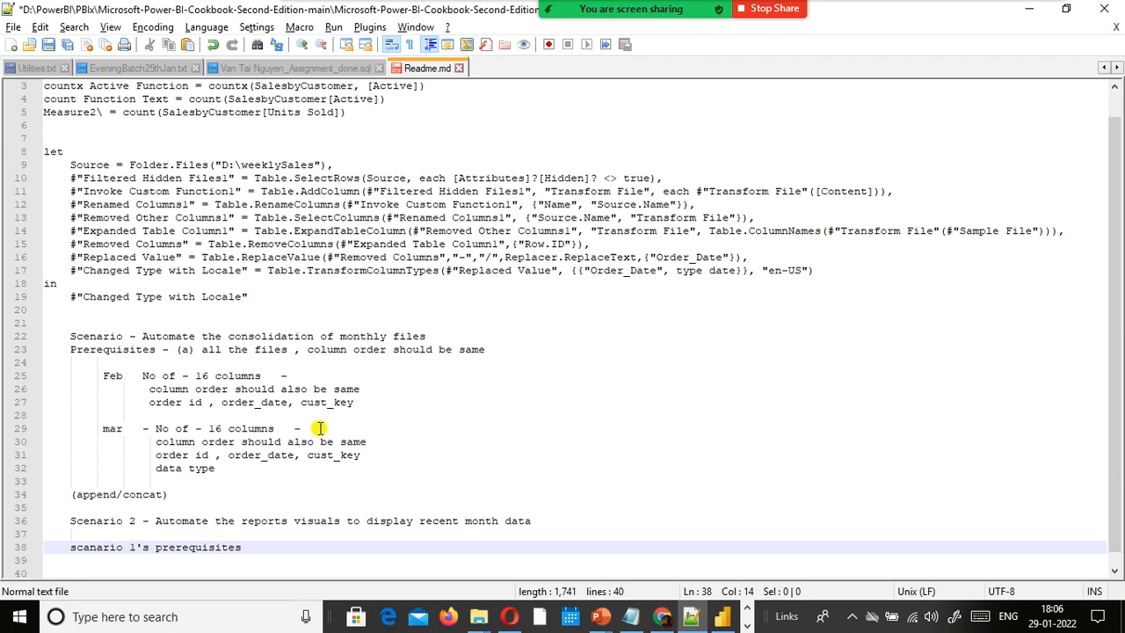
{"action": "key", "text": "alt+Tab"}
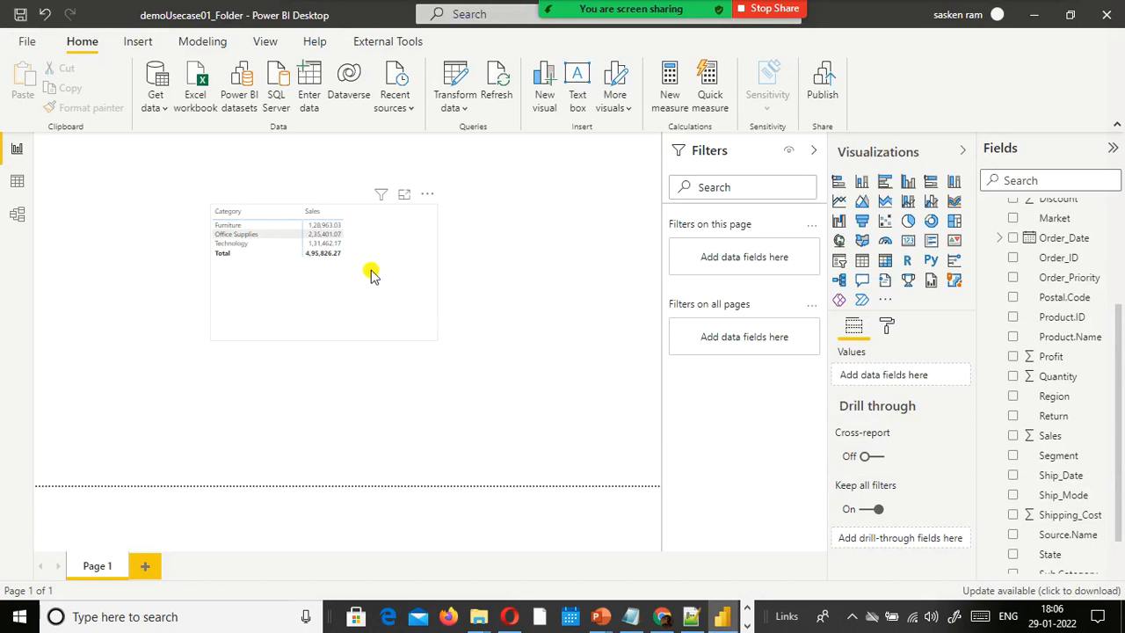
{"action": "key", "text": "alt+Tab"}
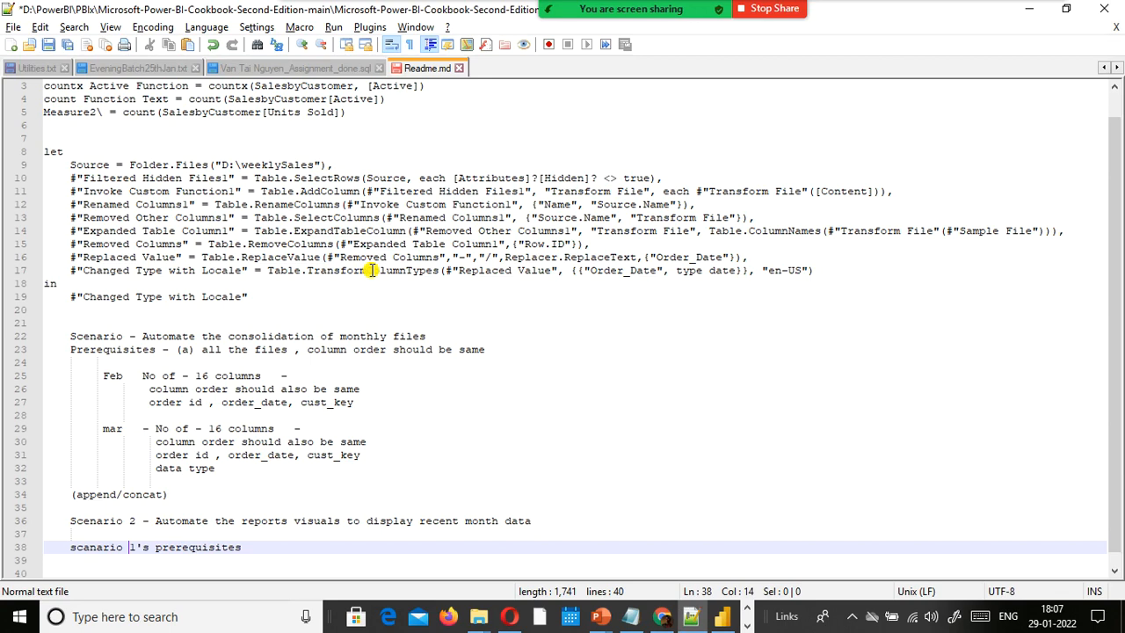
Add the date format "YYYY-MM-DD" two lines below the "scanario 1's prerequisites" line.
{"action": "key", "text": "Down"}
{"action": "key", "text": "Return"}
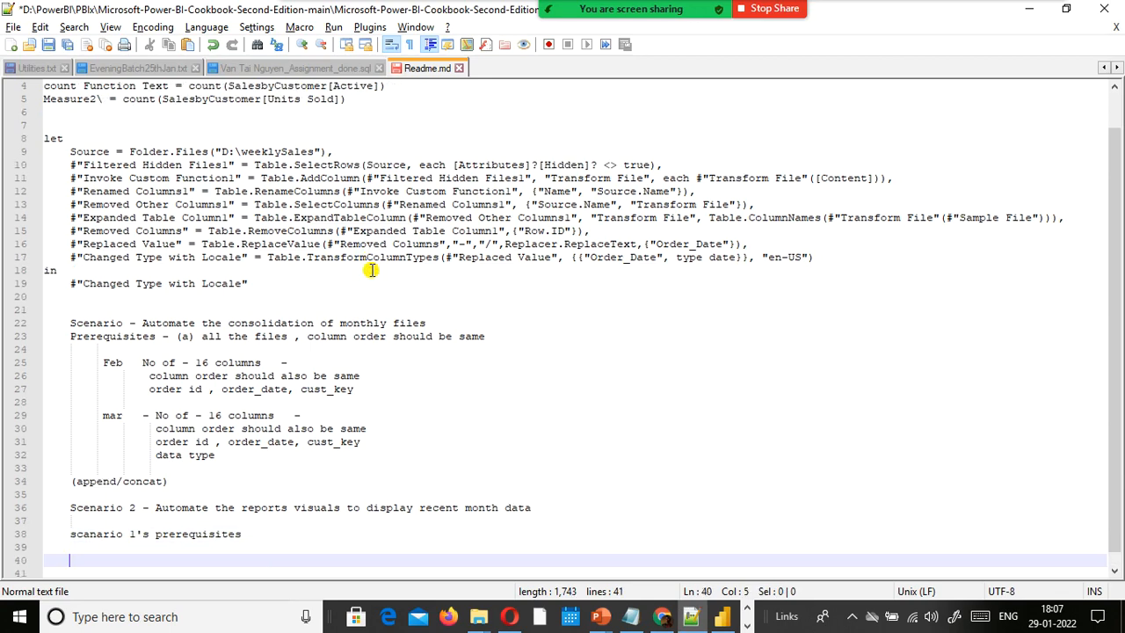
{"action": "type", "text": "YYYY"}
{"action": "right_click", "coordinate": [363, 253]}
{"action": "left_click", "coordinate": [363, 255]}
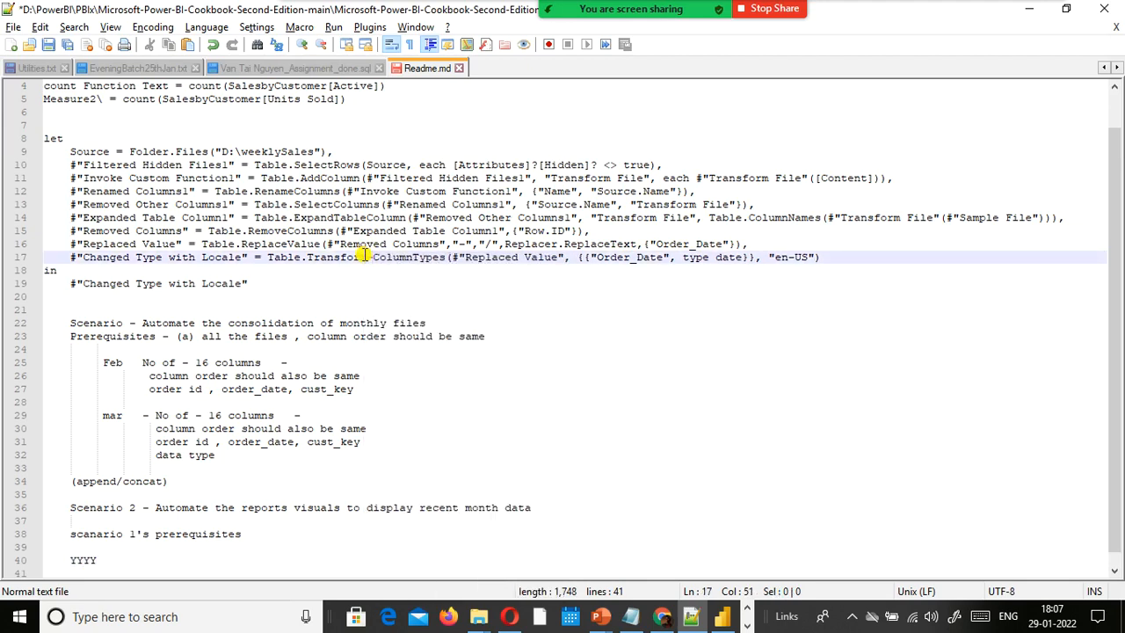
{"action": "left_click", "coordinate": [128, 549]}
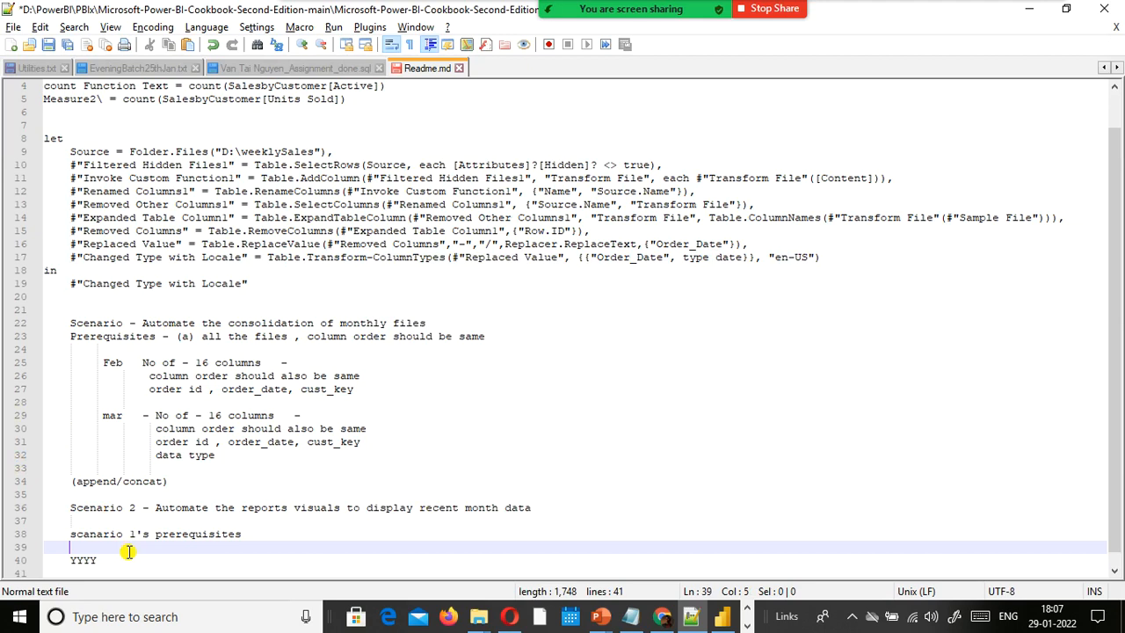
{"action": "key", "text": "Down"}
{"action": "key", "text": "Right"}
{"action": "key", "text": "Right"}
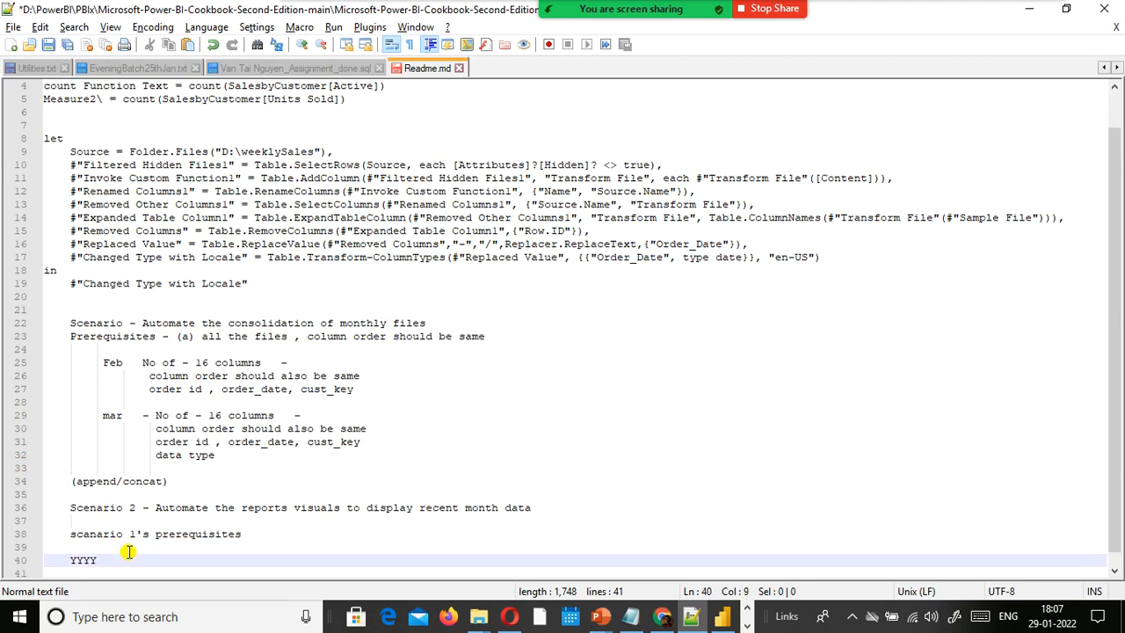
{"action": "type", "text": "-MM-DD"}
{"action": "key", "text": "Return"}
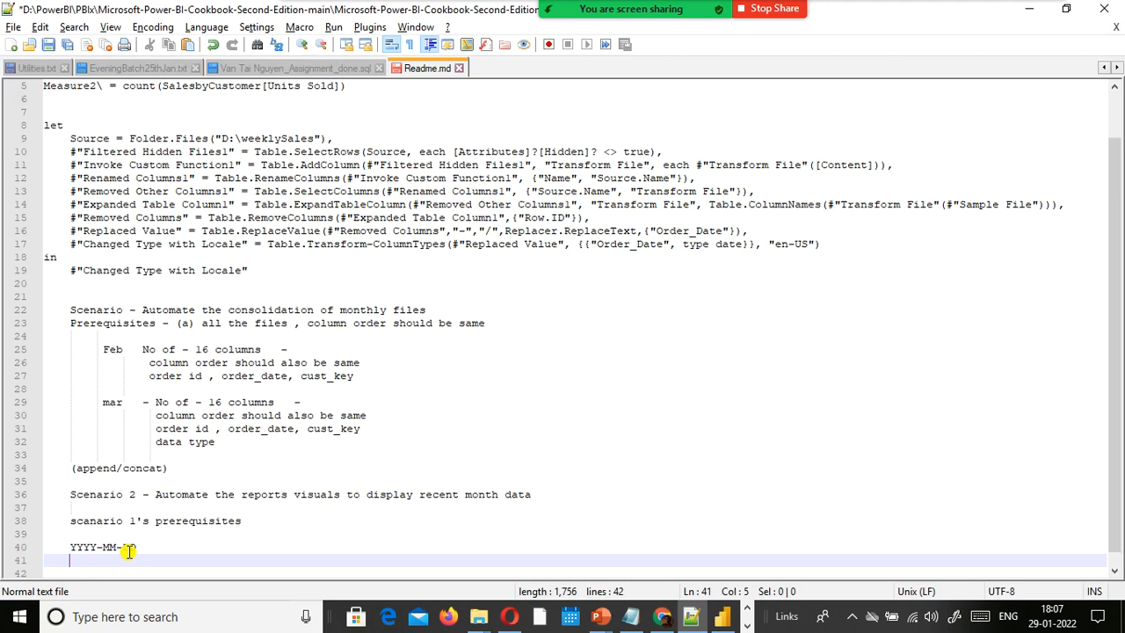
Append "Feb" after the YYYY-MM-DD date format and start a new line.
{"action": "key", "text": "Up"}
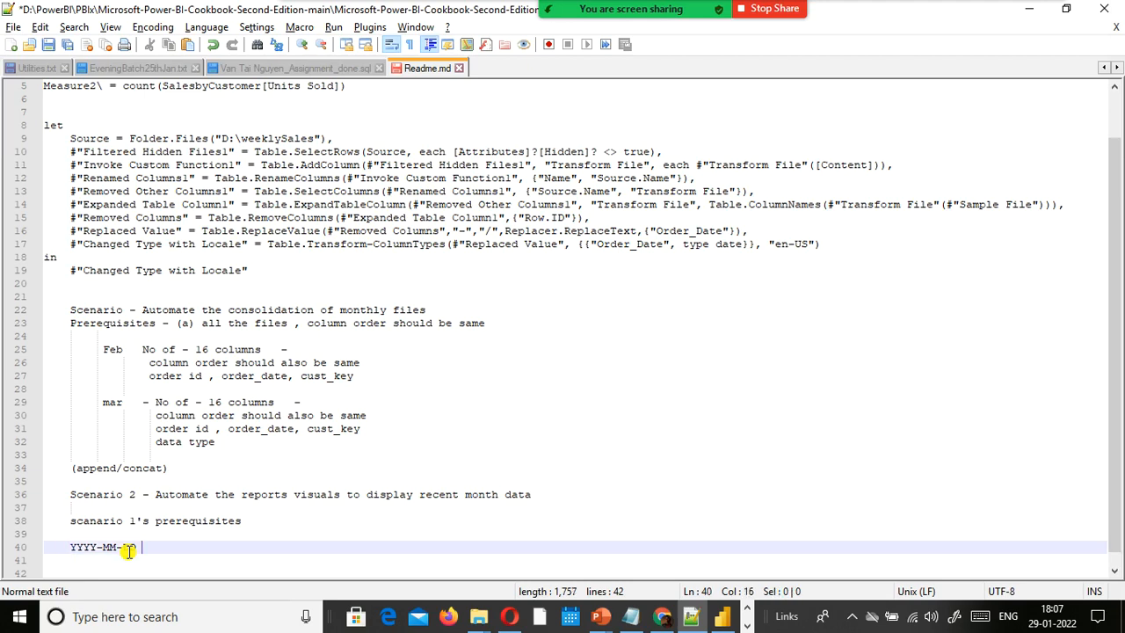
{"action": "type", "text": "Feb"}
{"action": "key", "text": "Escape"}
{"action": "key", "text": "Return"}
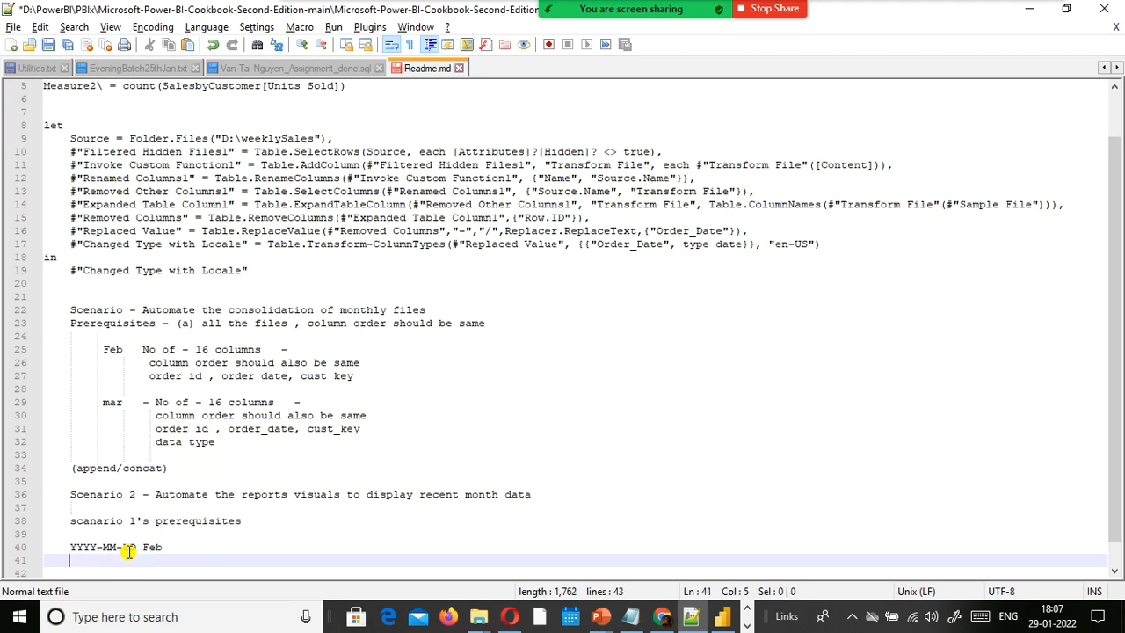
Check the monthly CSV files in the D: data folder in File Explorer, and highlight the scenario 1 prerequisites lines back in Readme.md.
{"action": "key", "text": "alt+Tab"}
{"action": "key", "text": "Tab"}
{"action": "key", "text": "Tab"}
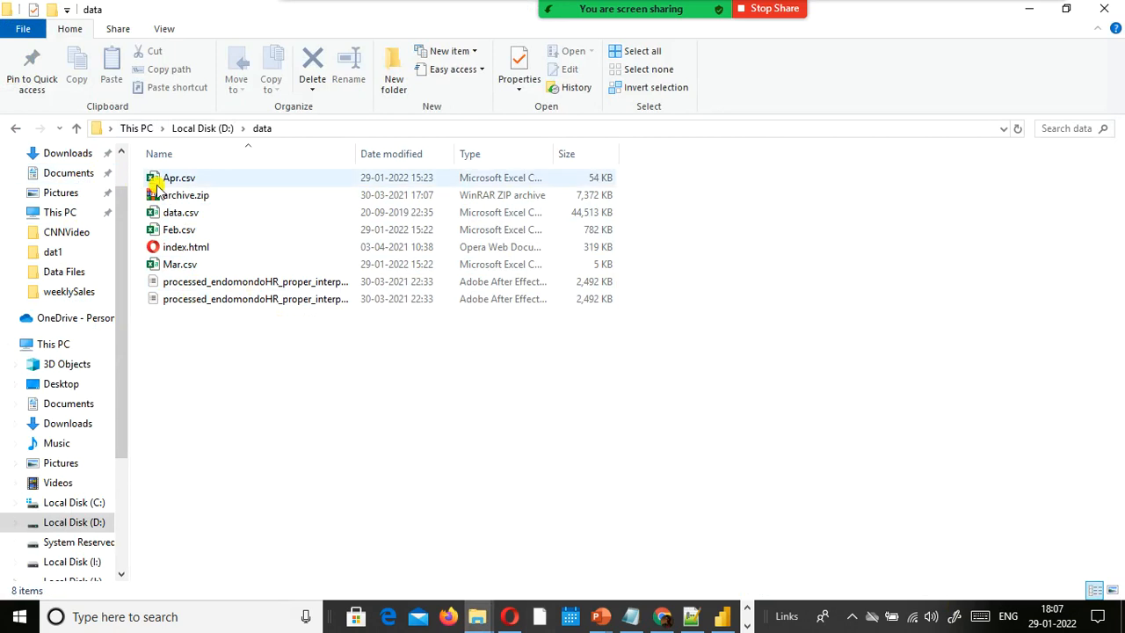
{"action": "key", "text": "alt+Tab"}
{"action": "left_click", "coordinate": [200, 552]}
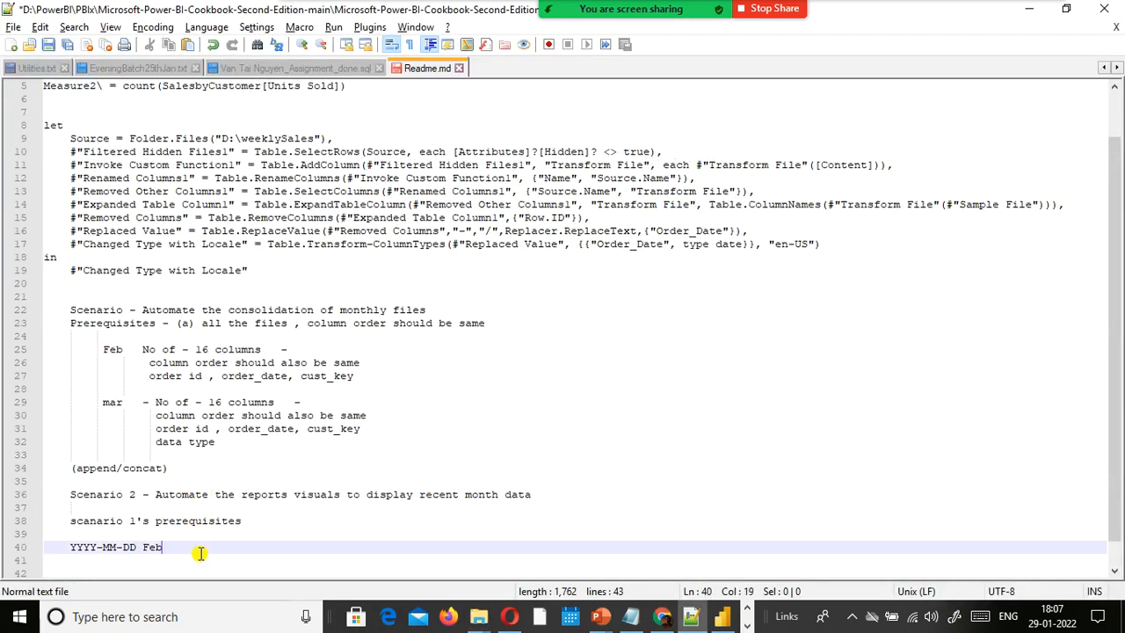
{"action": "left_click_drag", "start_coordinate": [200, 552], "coordinate": [68, 510]}
{"action": "left_click", "coordinate": [765, 460]}
Look over the Power BI report and the other open data folder window, and return to Readme.md.
{"action": "key", "text": "alt+Tab"}
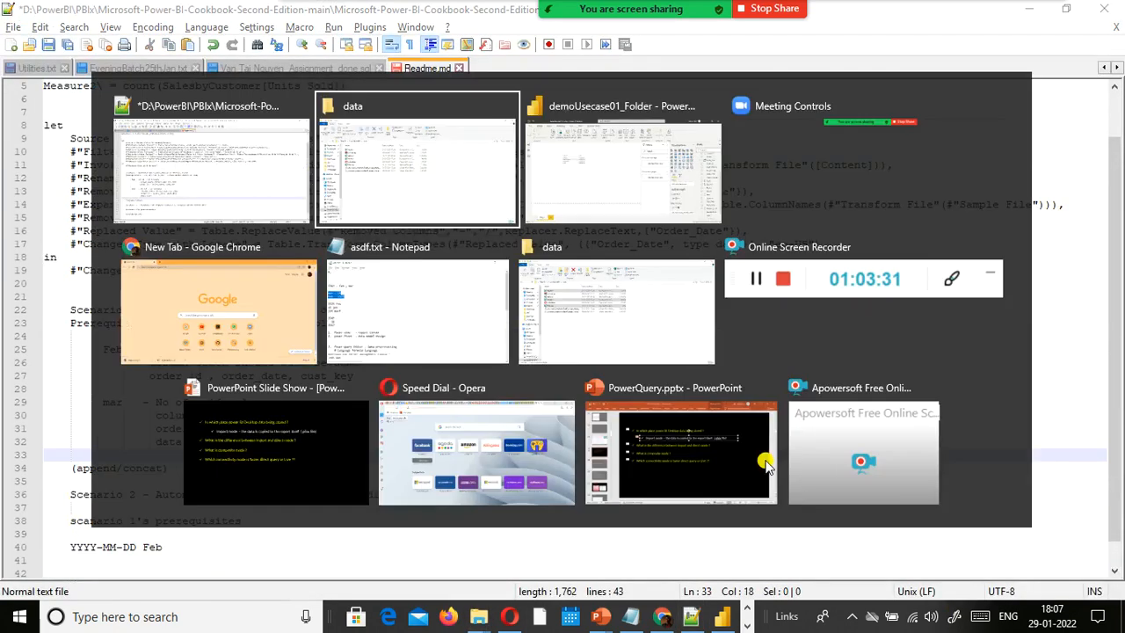
{"action": "key", "text": "alt+Tab"}
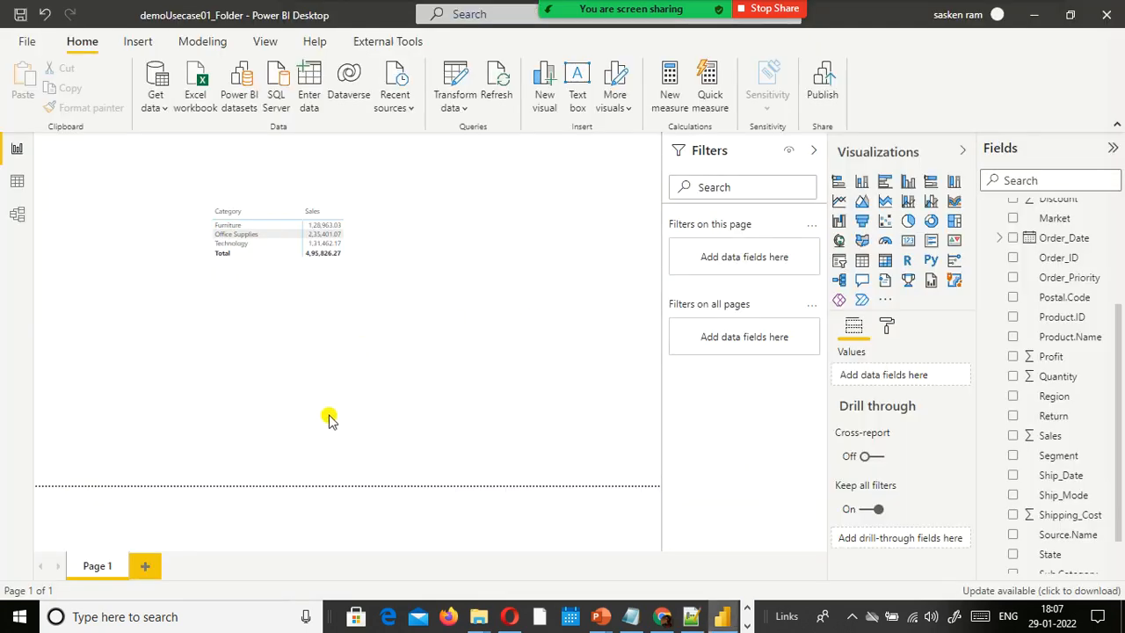
{"action": "mouse_move", "coordinate": [479, 617]}
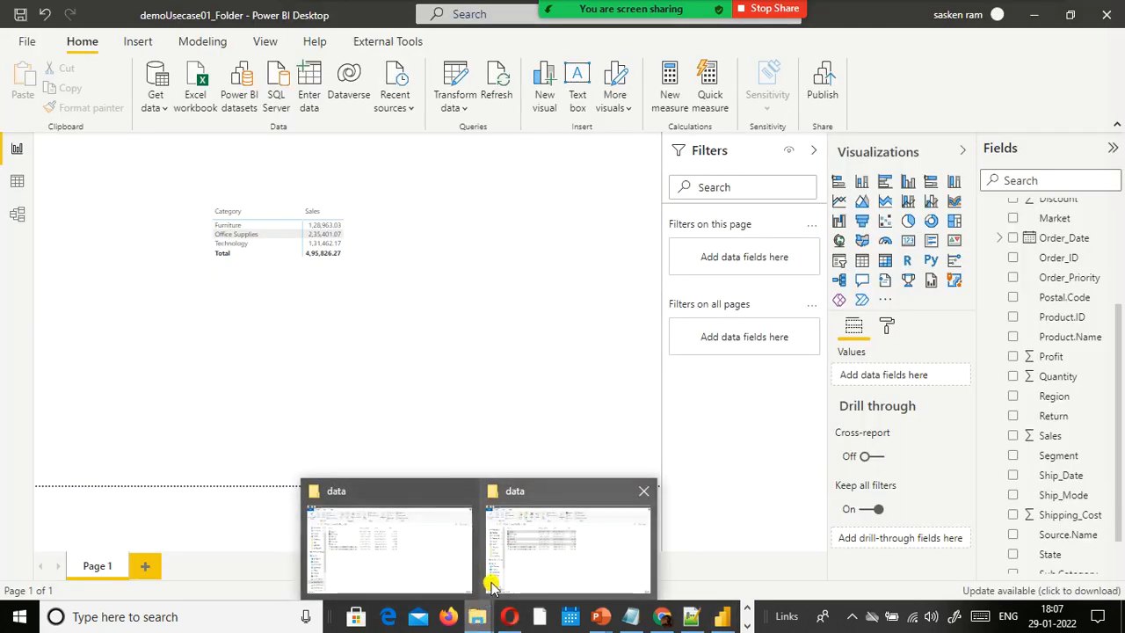
{"action": "left_click", "coordinate": [489, 587]}
{"action": "key", "text": "alt+Tab"}
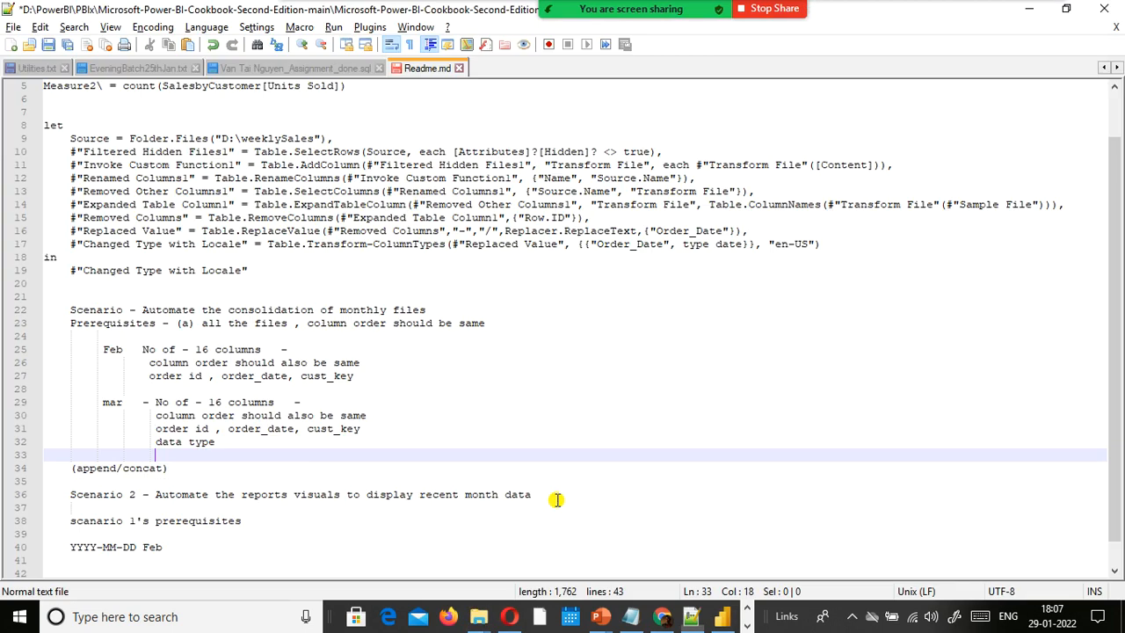
Enter the folder path "d:/monthlySales" on the blank line beneath the Prerequisites line.
{"action": "left_click", "coordinate": [108, 506]}
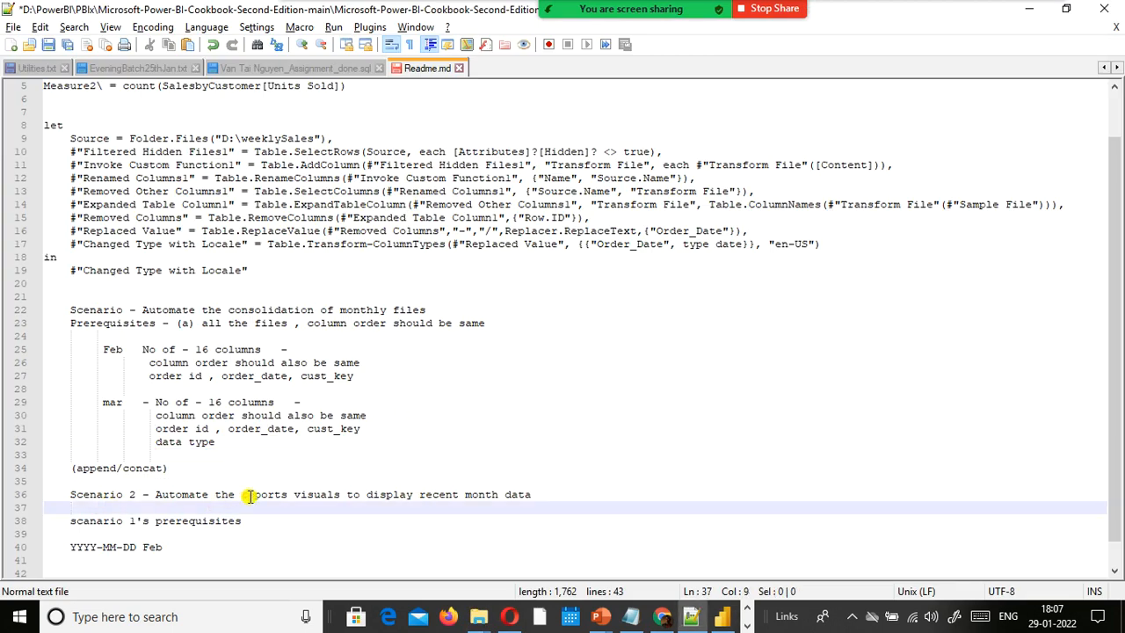
{"action": "left_click", "coordinate": [221, 551]}
{"action": "left_click", "coordinate": [136, 403]}
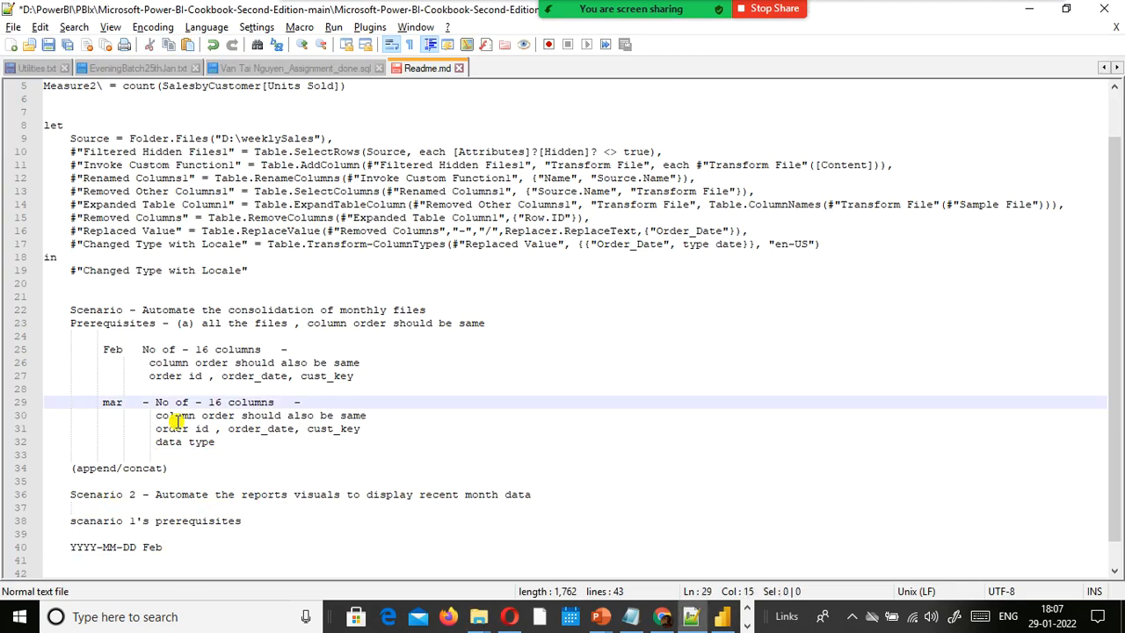
{"action": "left_click", "coordinate": [127, 452]}
{"action": "left_click", "coordinate": [100, 337]}
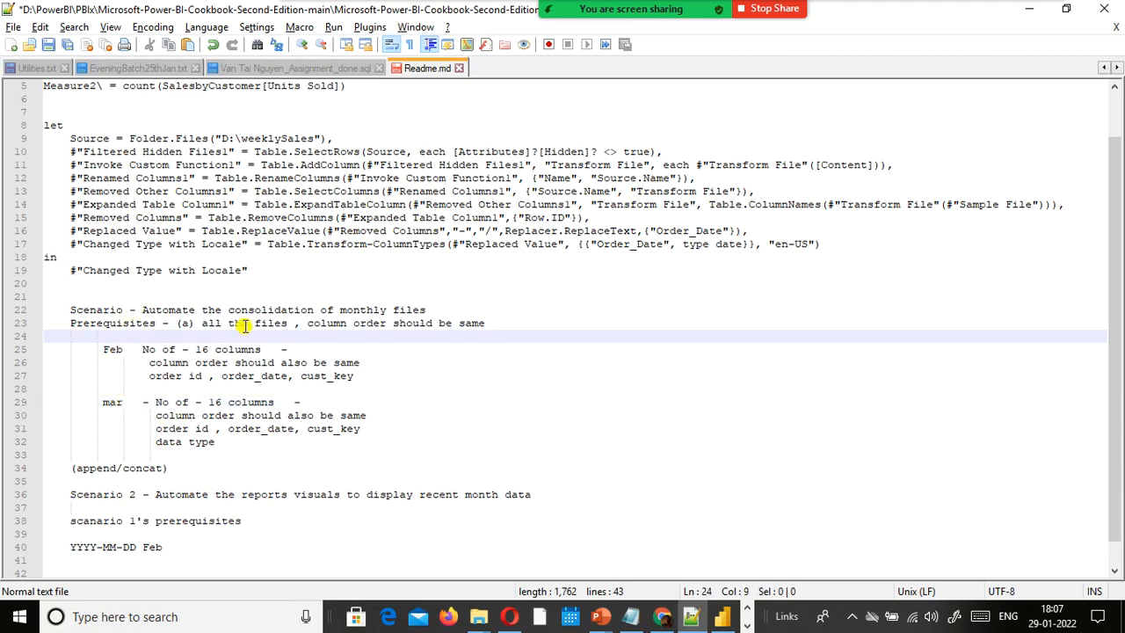
{"action": "type", "text": "d:/data"}
{"action": "key", "text": "BackSpace"}
{"action": "key", "text": "BackSpace"}
{"action": "key", "text": "BackSpace"}
{"action": "key", "text": "BackSpace"}
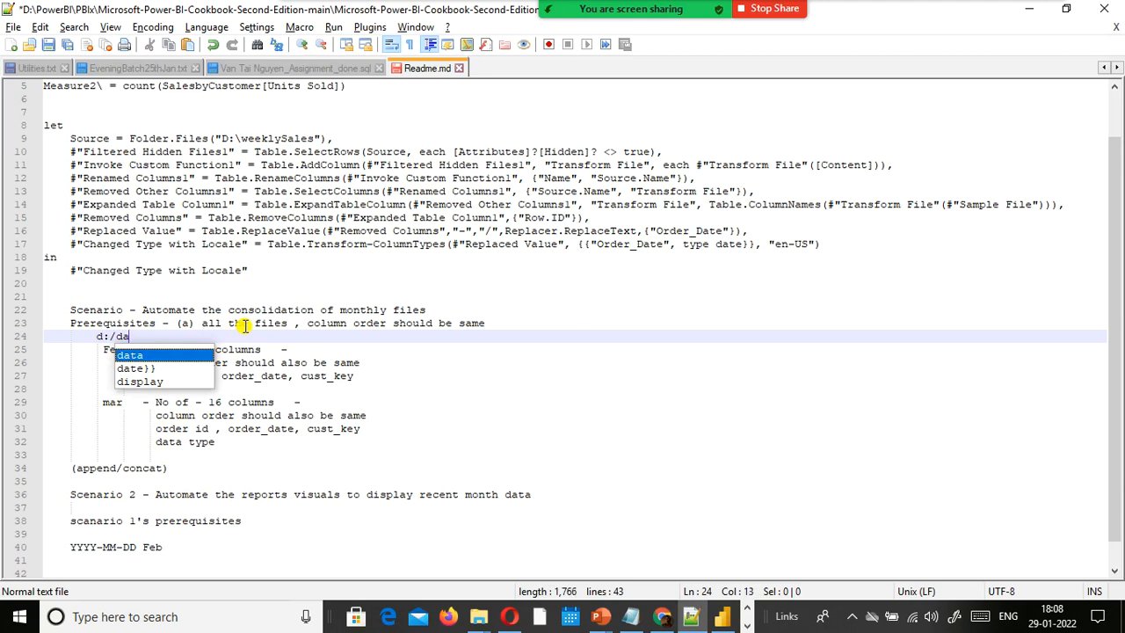
{"action": "type", "text": "monthlySales"}
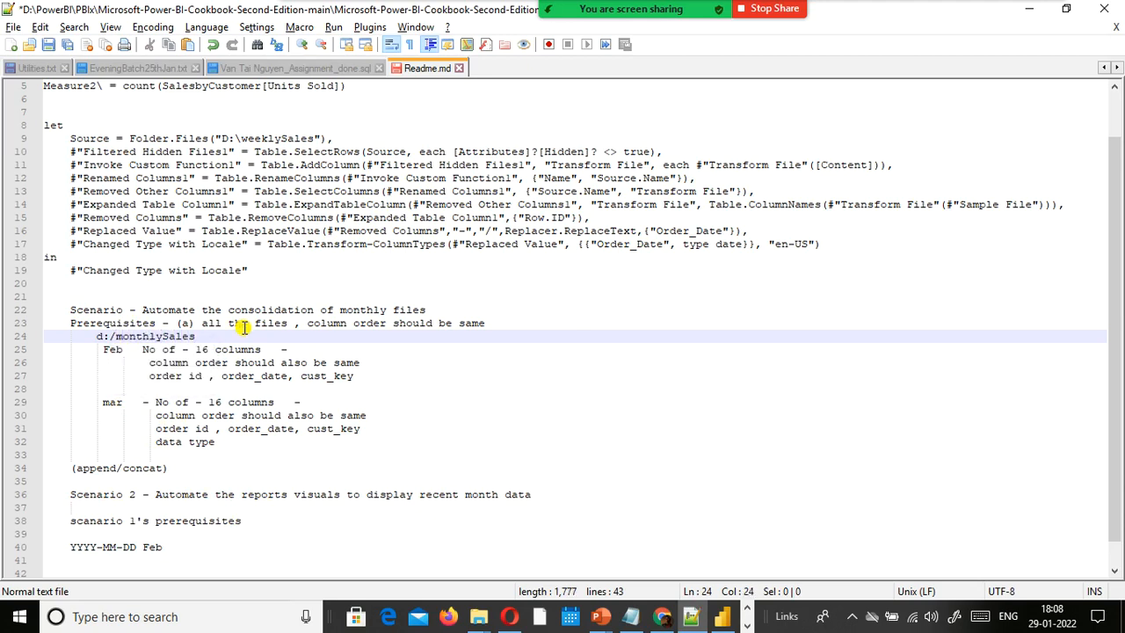
Set off the d:/monthlySales line with one blank line above it and two blank lines below it.
{"action": "key", "text": "Return"}
{"action": "key", "text": "Return"}
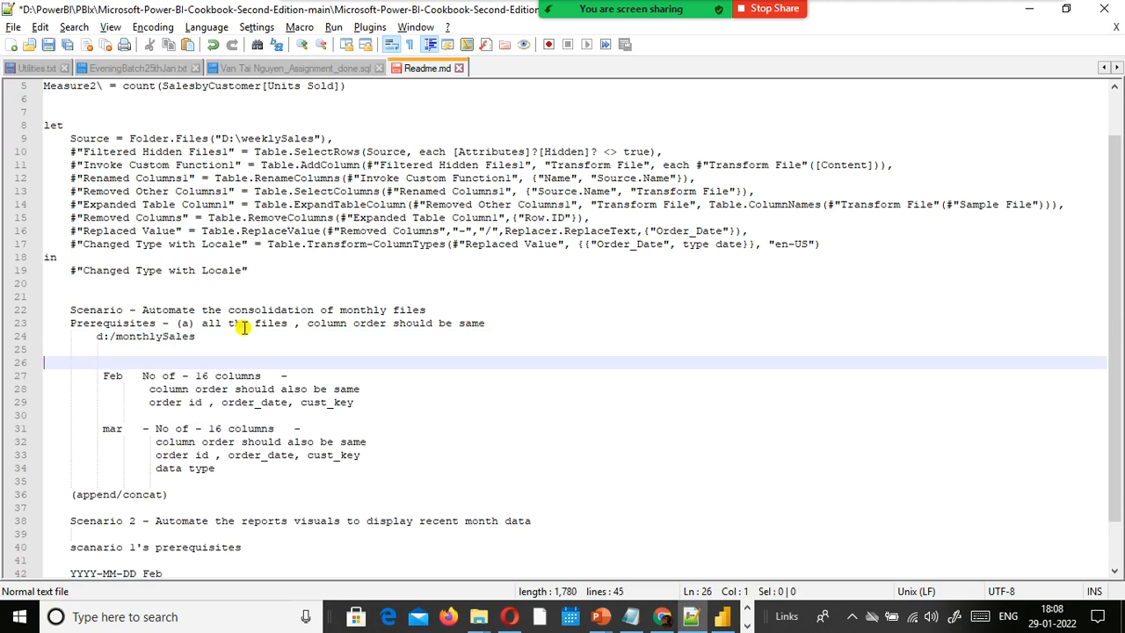
{"action": "key", "text": "Up"}
{"action": "key", "text": "Up"}
{"action": "key", "text": "Return"}
Switch to the File Explorer data window where Apr.csv, Feb.csv and Mar.csv are selected.
{"action": "key", "text": "alt+Tab"}
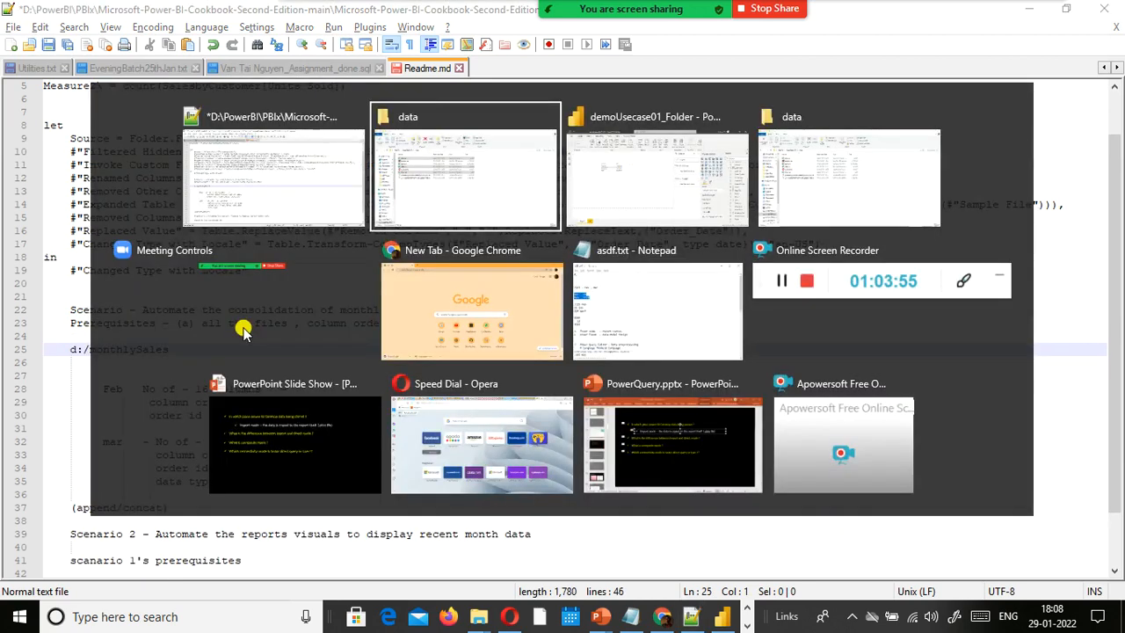
{"action": "key", "text": "alt+Tab"}
{"action": "key", "text": "Tab"}
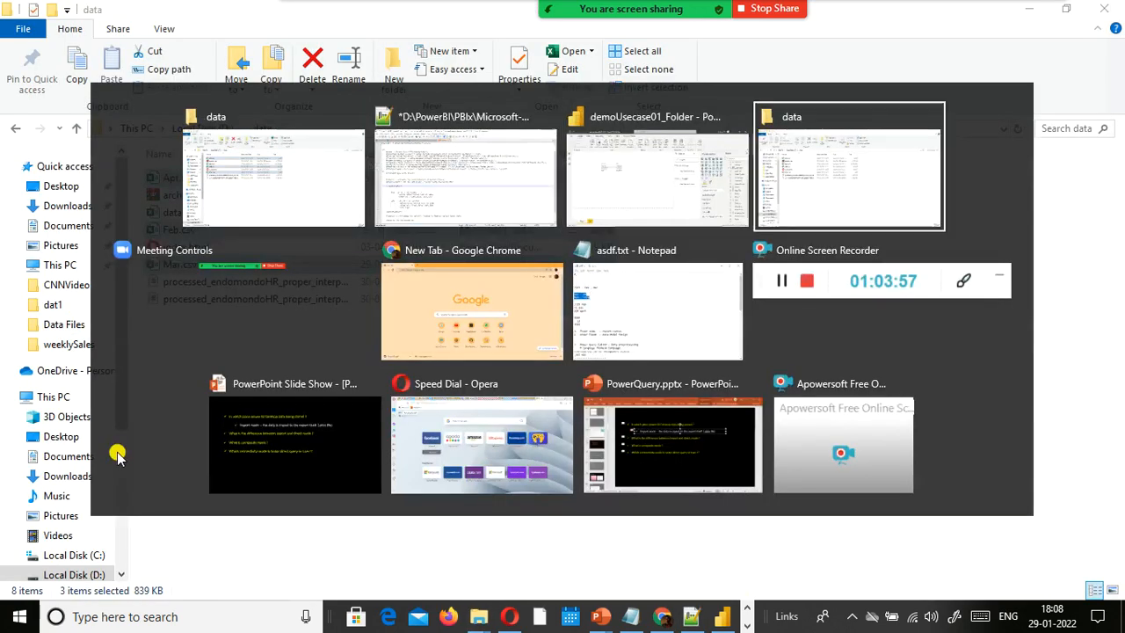
{"action": "key", "text": "alt+Tab"}
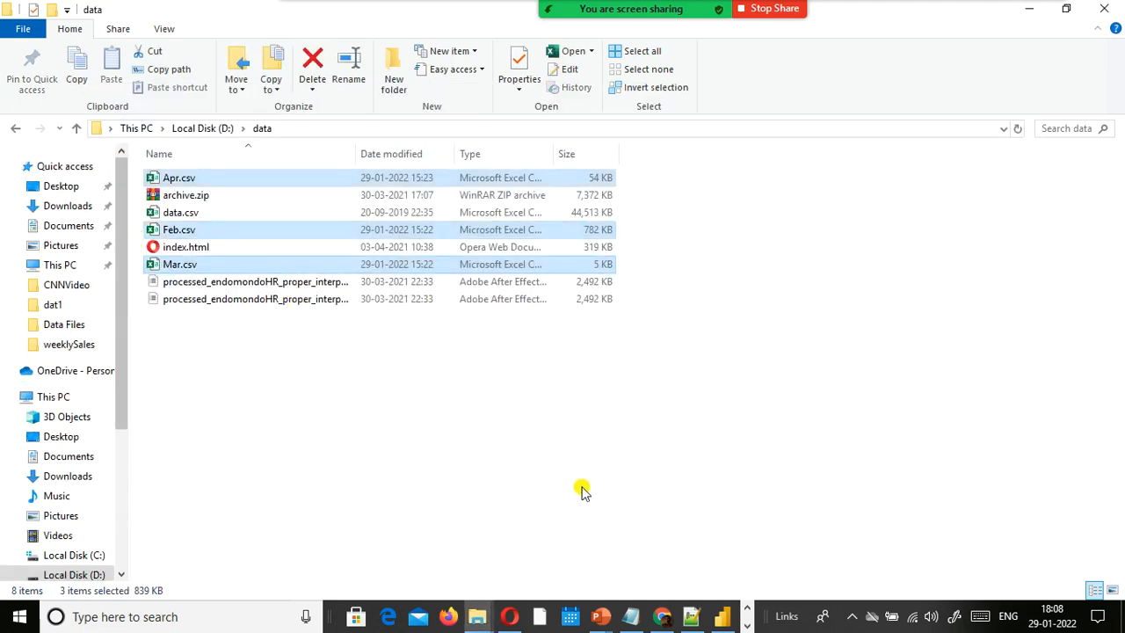
{"action": "left_click", "coordinate": [583, 440]}
{"action": "left_click_drag", "start_coordinate": [157, 179], "coordinate": [546, 446]}
{"action": "key", "text": "alt+Tab"}
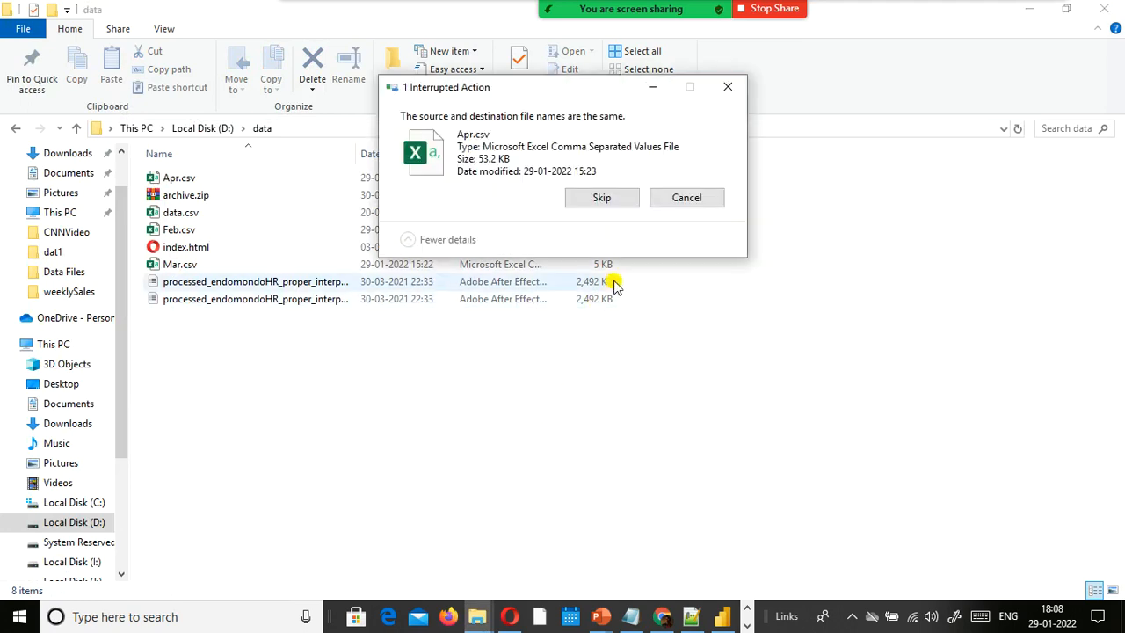
{"action": "left_click", "coordinate": [703, 198]}
Open the MonthlySales folder on Local Disk (D:) in one of the two data folder windows.
{"action": "key", "text": "alt+Tab"}
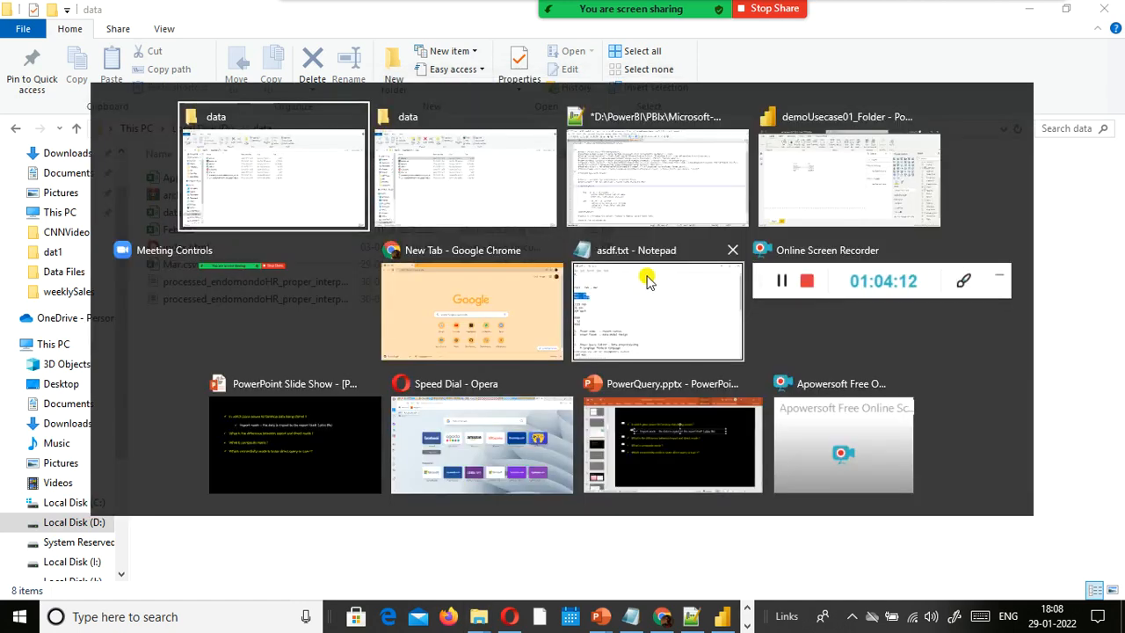
{"action": "key", "text": "alt+Tab"}
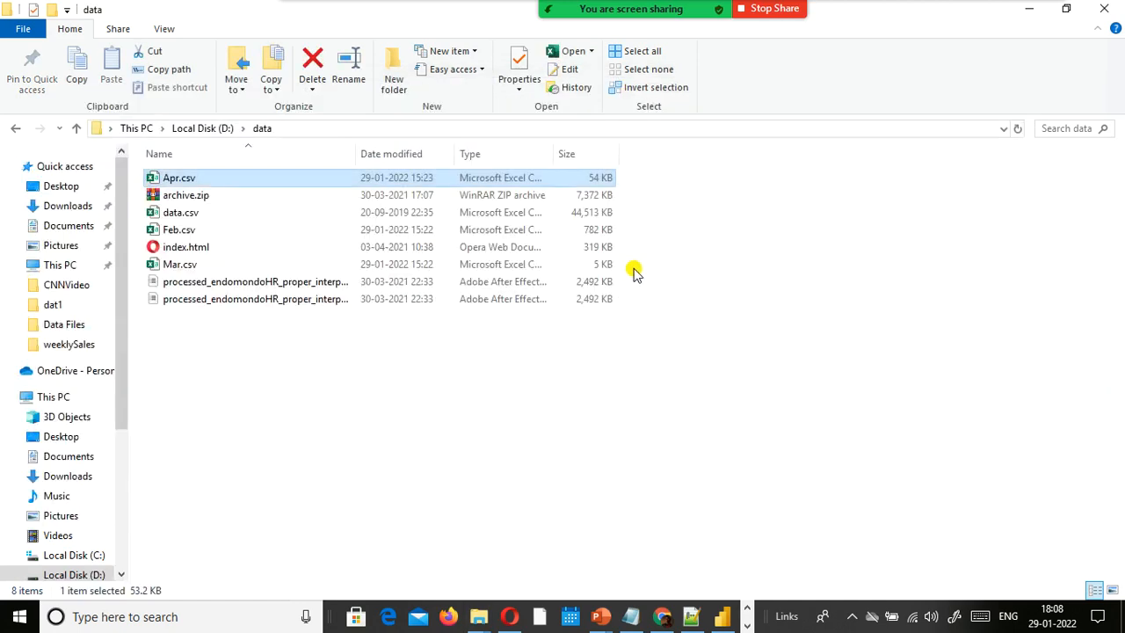
{"action": "left_click", "coordinate": [73, 577]}
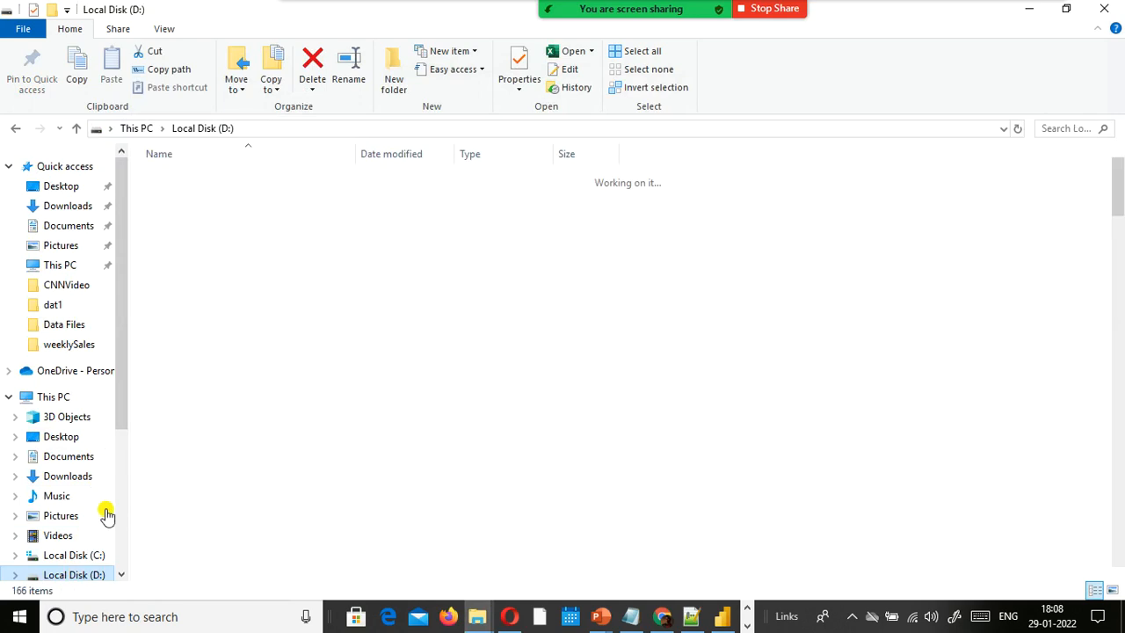
{"action": "scroll", "coordinate": [210, 431], "scroll_direction": "down", "scroll_amount": 5}
{"action": "left_click", "coordinate": [211, 434]}
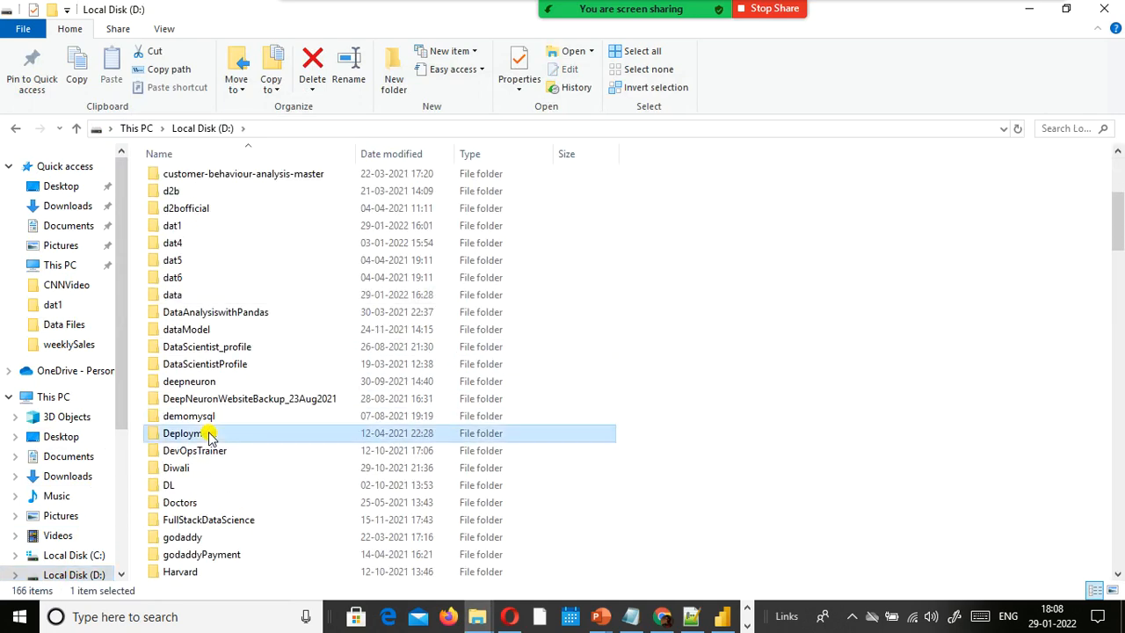
{"action": "type", "text": "mon"}
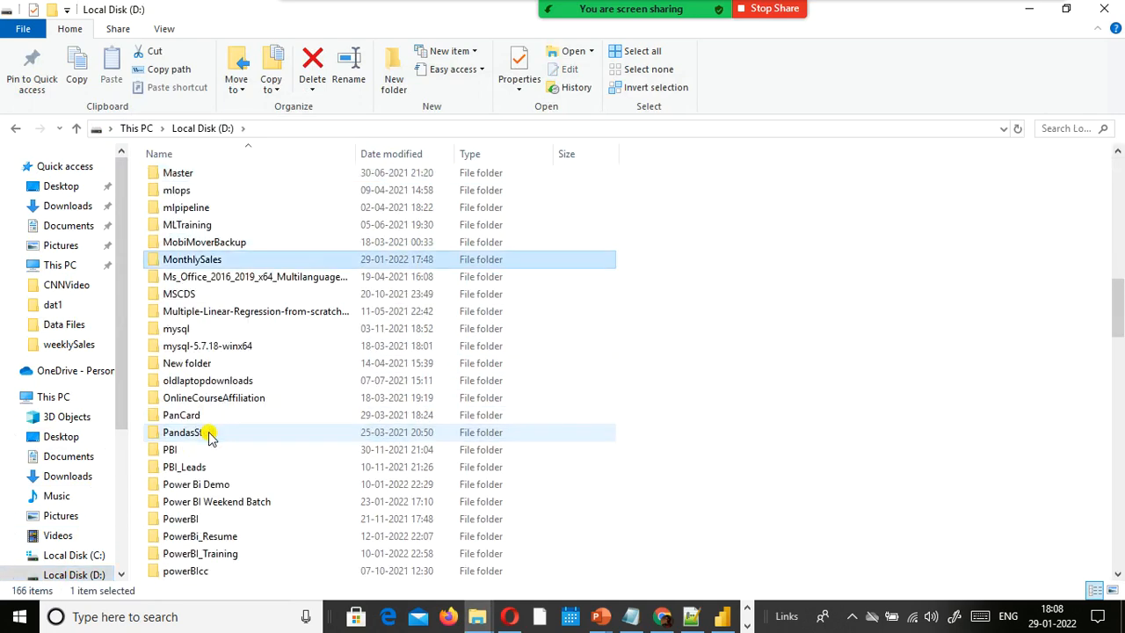
{"action": "key", "text": "Return"}
Copy Apr.csv from the data folder window into the MonthlySales folder.
{"action": "key", "text": "alt+Tab"}
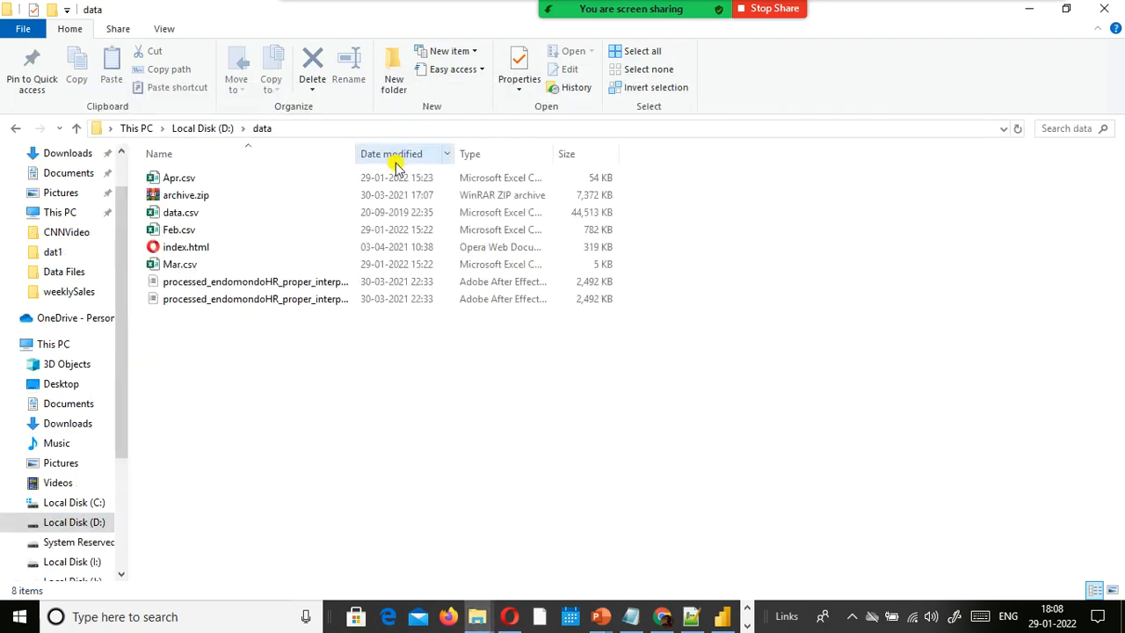
{"action": "key", "text": "alt+Tab"}
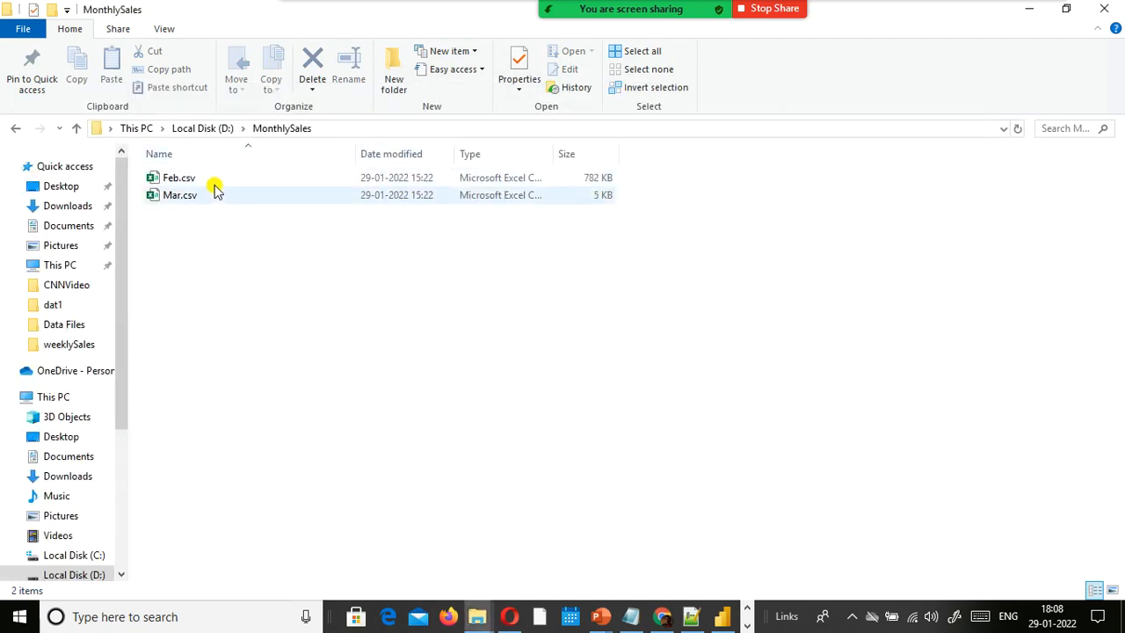
{"action": "key", "text": "alt+Tab"}
{"action": "key", "text": "alt+Tab"}
{"action": "key", "text": "alt+Tab"}
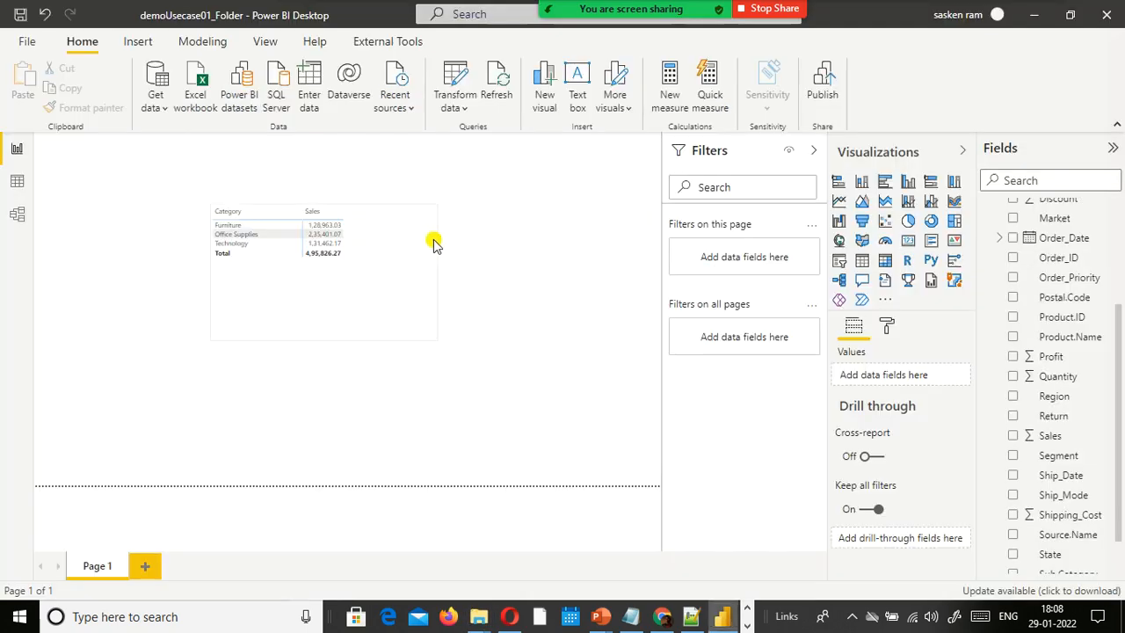
{"action": "key", "text": "alt+Tab"}
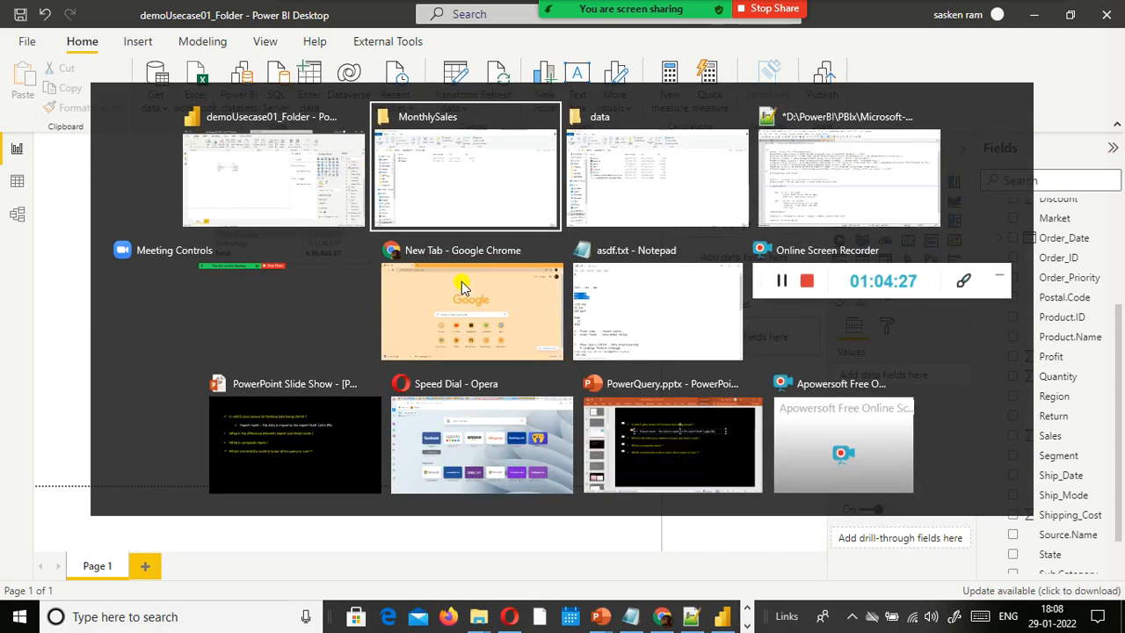
{"action": "key", "text": "alt+Tab"}
{"action": "left_click_drag", "start_coordinate": [176, 179], "coordinate": [622, 254]}
{"action": "key", "text": "alt+Tab"}
{"action": "key", "text": "alt+Tab"}
{"action": "key", "text": "alt+Tab"}
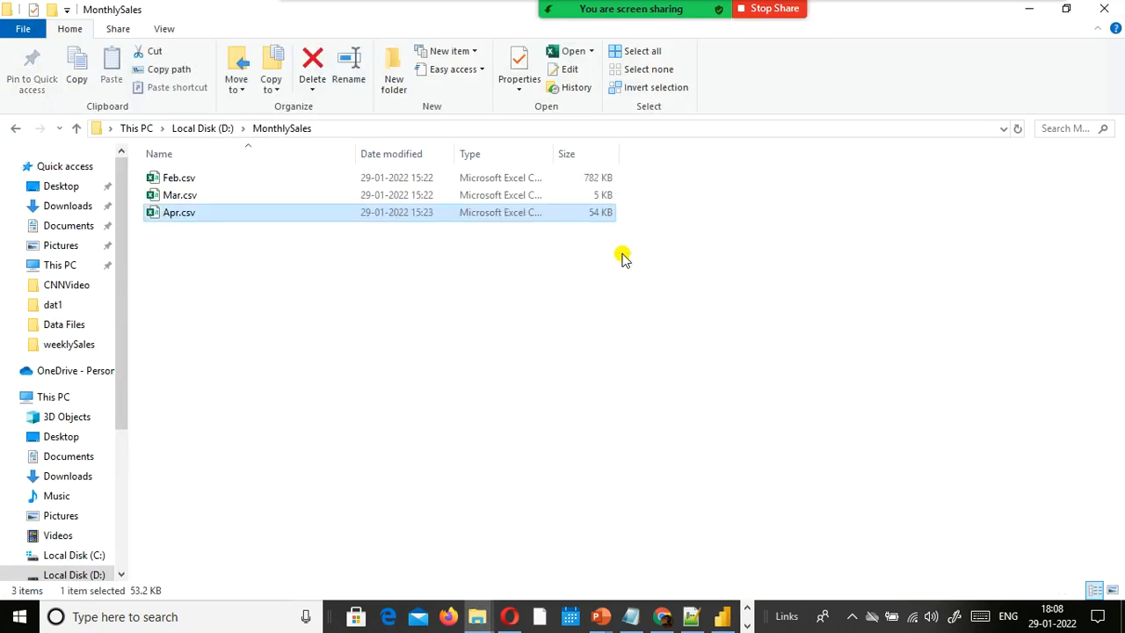
Switch to the demoUsecase01_Folder report in Power BI and refresh its data.
{"action": "key", "text": "alt+Tab"}
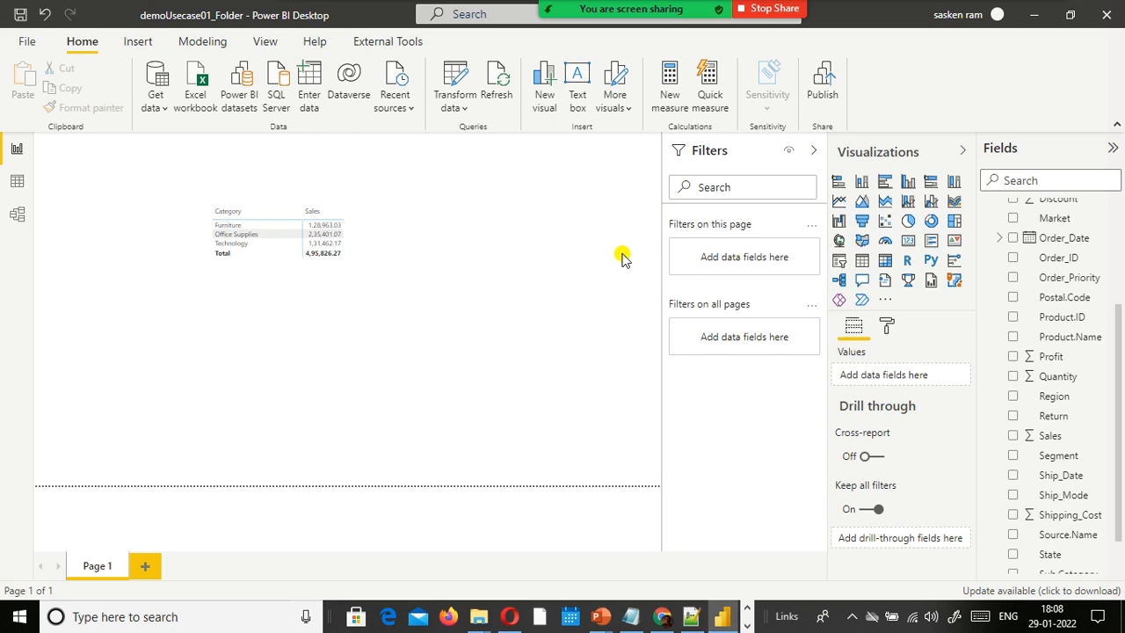
{"action": "left_click", "coordinate": [504, 106]}
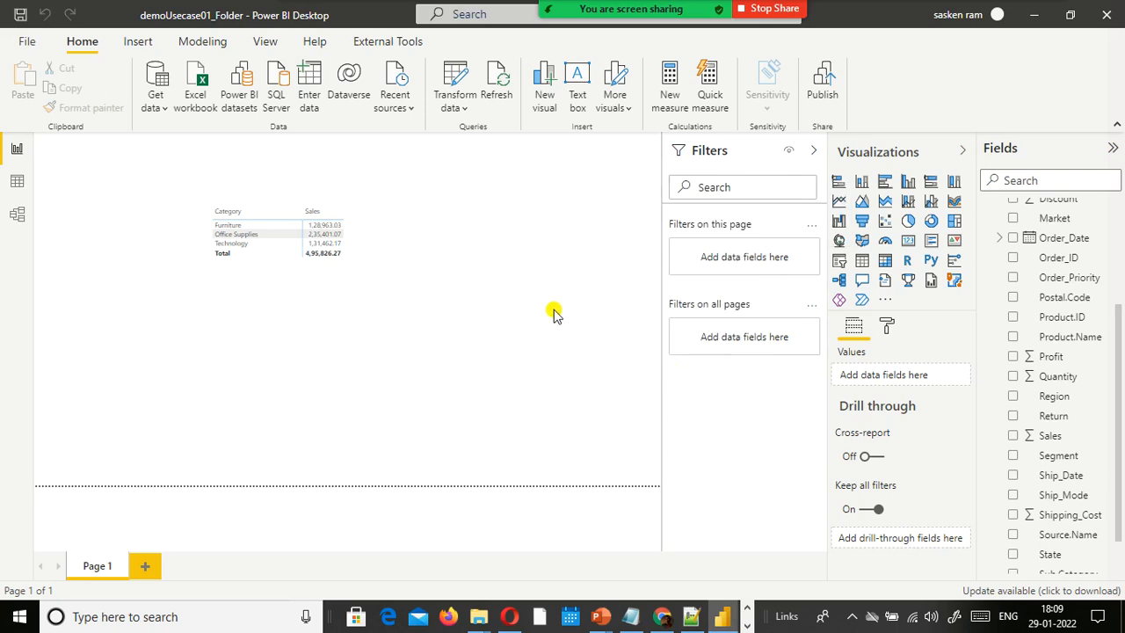
Record the report's sales total as 495826 beneath the "feb - 3325" line in asdf.txt in Notepad, followed by blank lines.
{"action": "key", "text": "alt+Tab"}
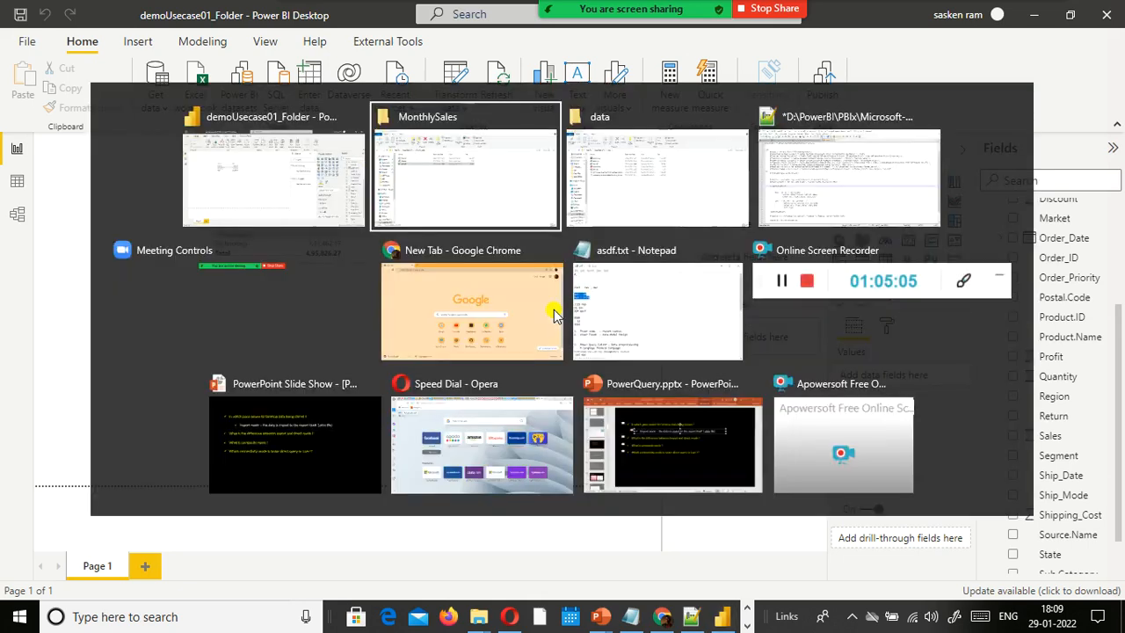
{"action": "key", "text": "alt+Tab"}
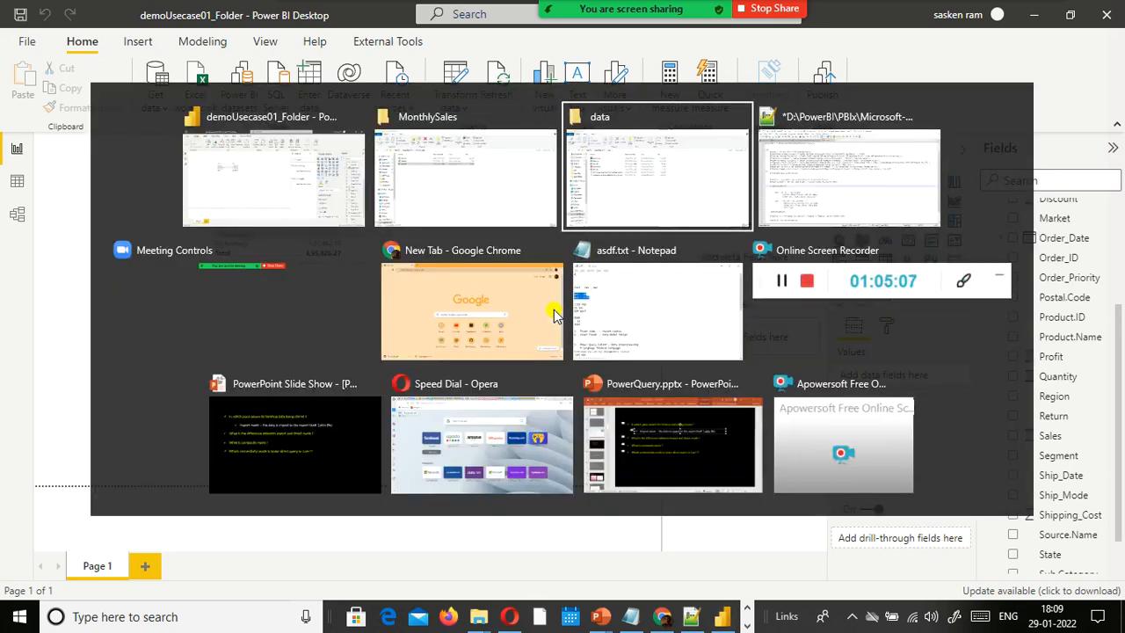
{"action": "key", "text": "alt+Tab"}
{"action": "key", "text": "alt+Tab"}
{"action": "key", "text": "alt+Tab"}
{"action": "key", "text": "alt+Tab"}
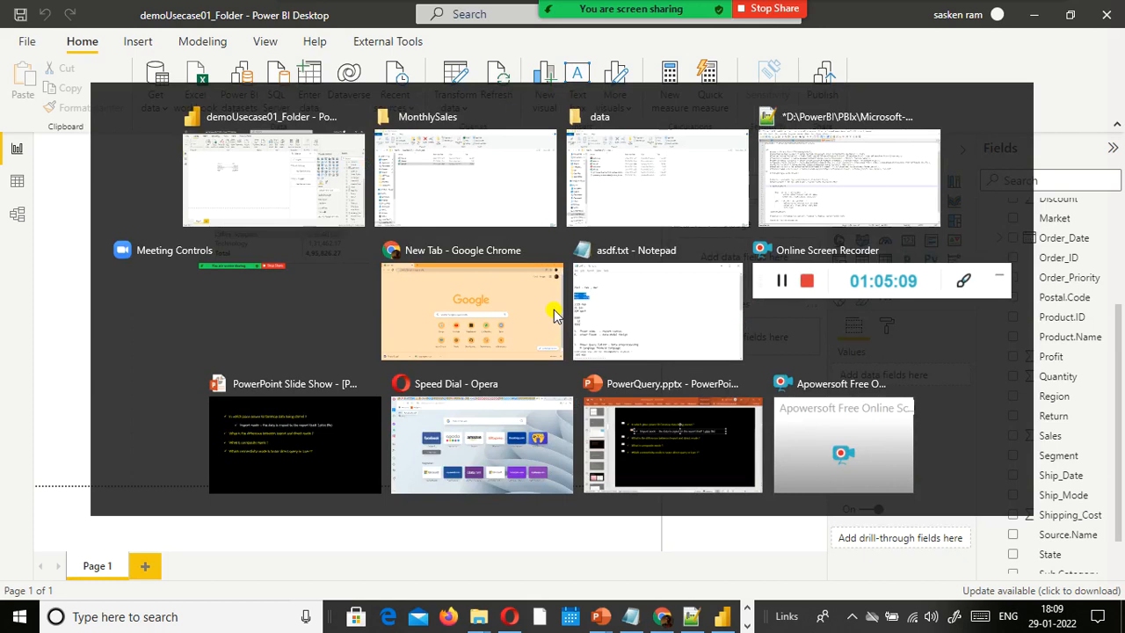
{"action": "left_click", "coordinate": [356, 417]}
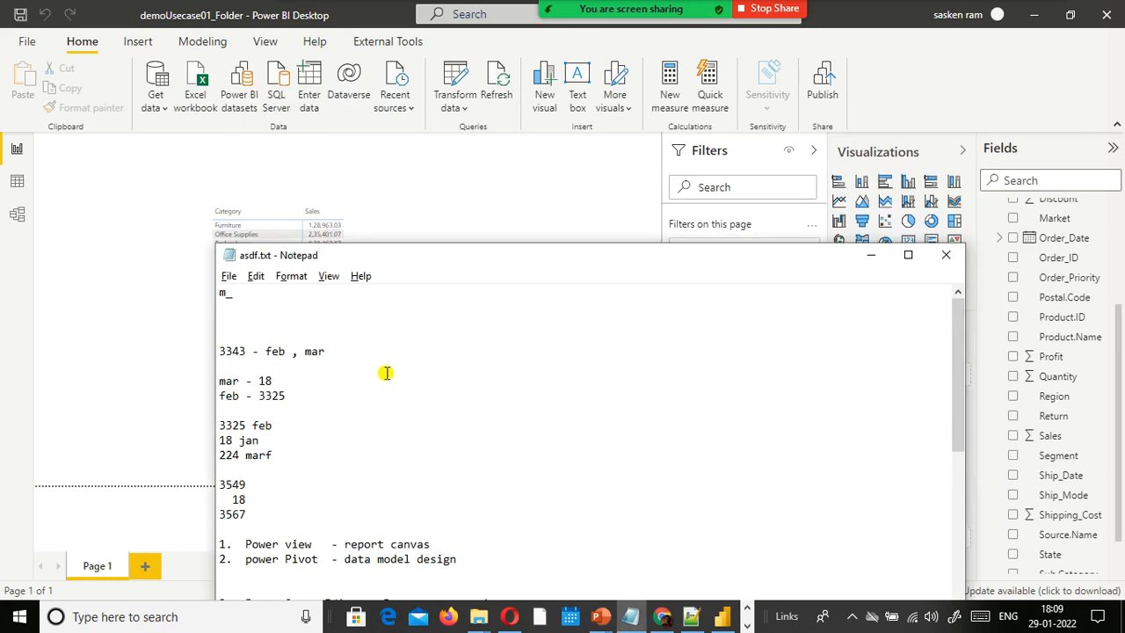
{"action": "key", "text": "Return"}
{"action": "key", "text": "Return"}
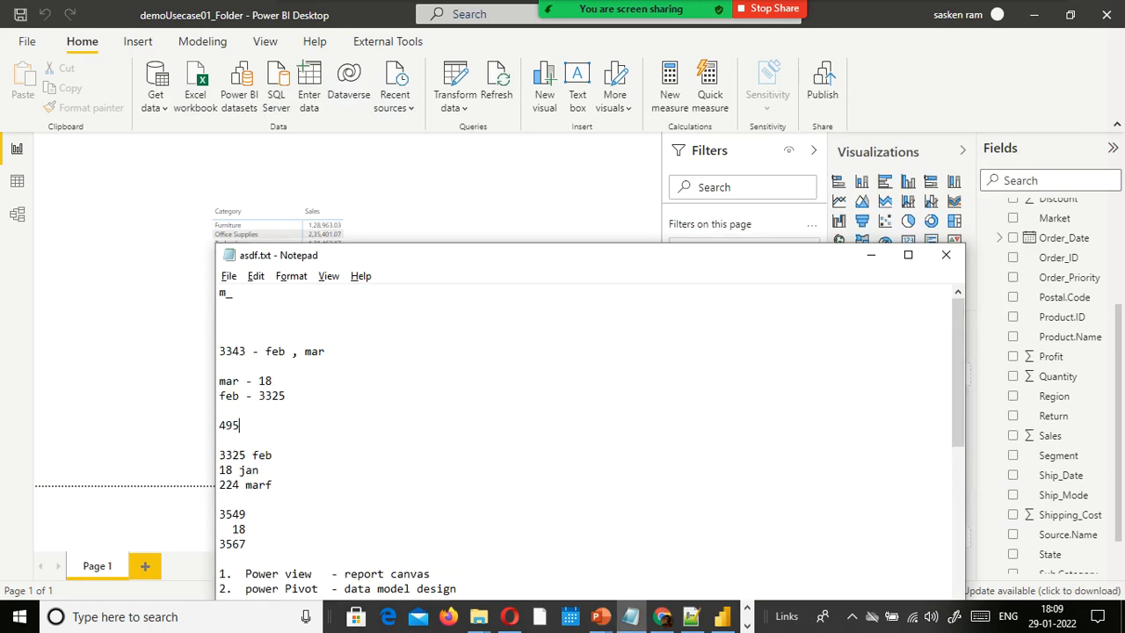
{"action": "key", "text": "alt+Tab"}
{"action": "key", "text": "alt+Tab"}
{"action": "key", "text": "Return"}
{"action": "key", "text": "Return"}
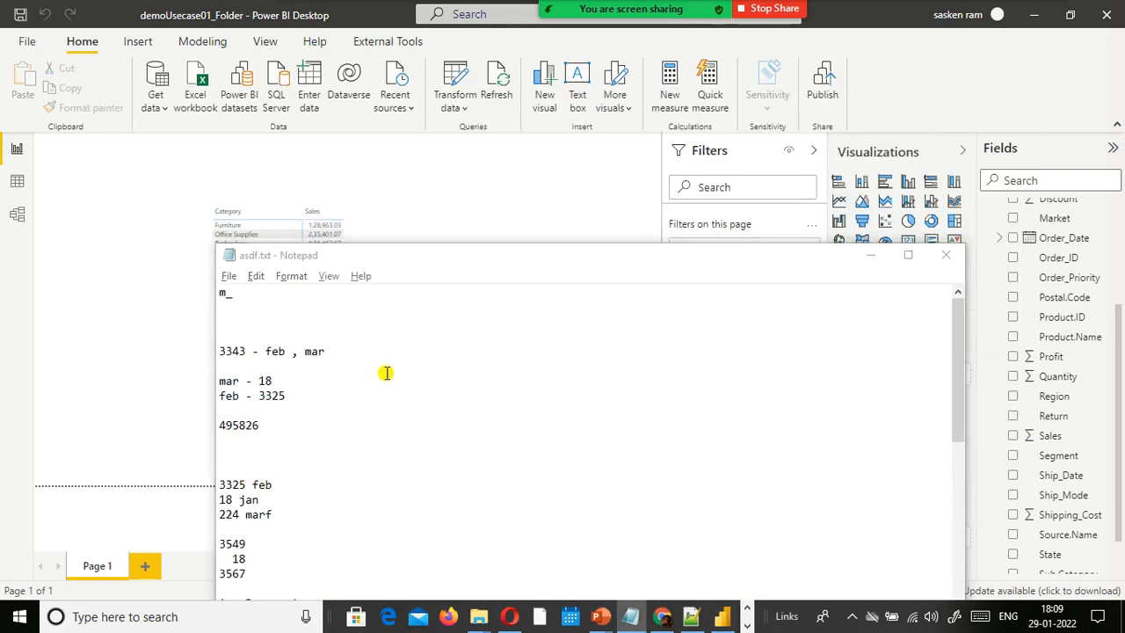
Switch to the MonthlySales folder window and permanently delete Apr.csv from it.
{"action": "key", "text": "alt+Tab"}
{"action": "key", "text": "alt+Tab"}
{"action": "key", "text": "Tab"}
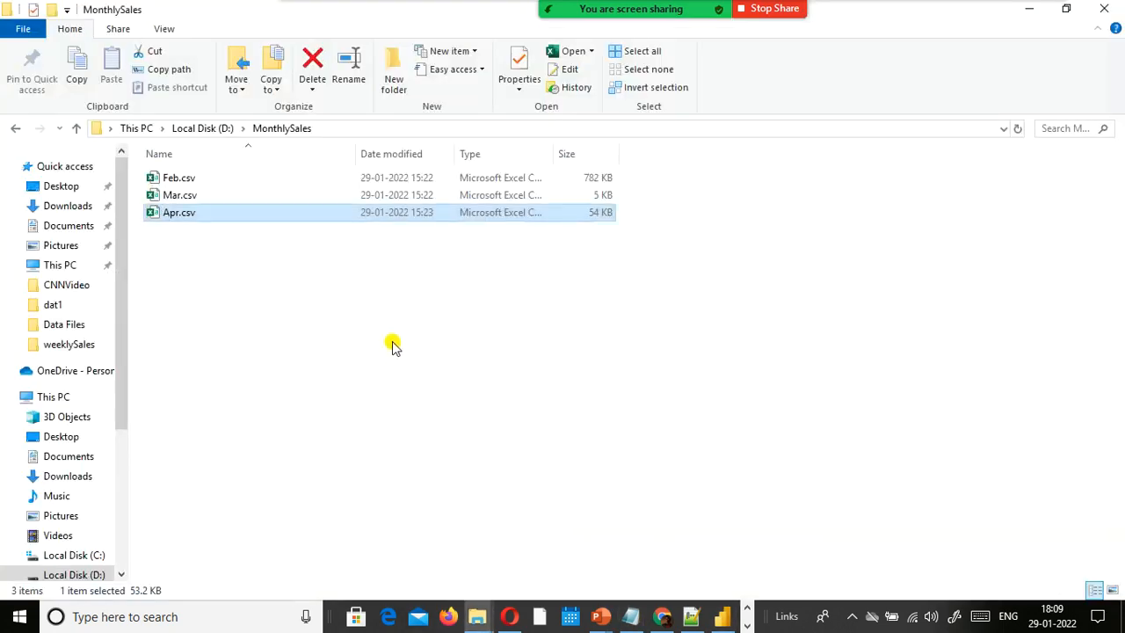
{"action": "key", "text": "shift+Delete"}
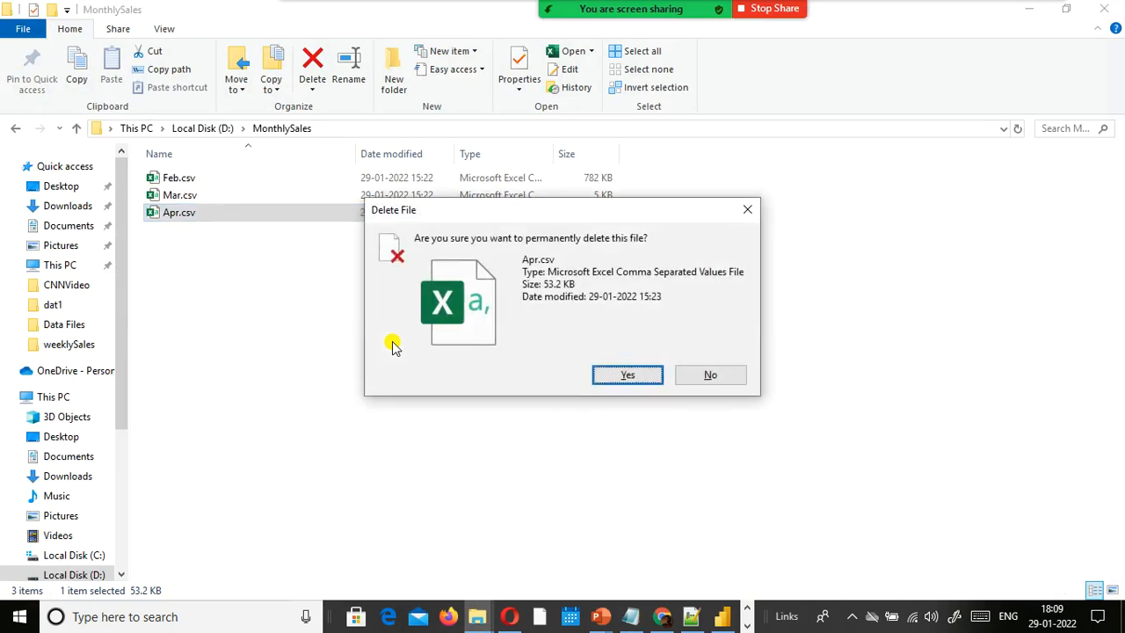
{"action": "key", "text": "Return"}
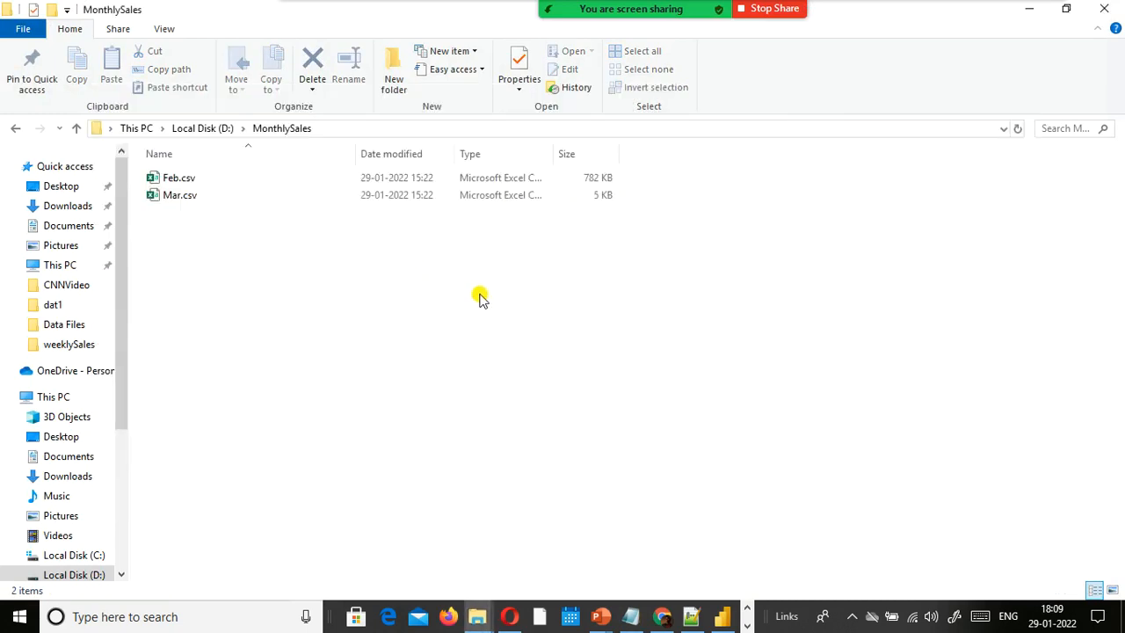
Return to the Power BI report, refresh its data and select the matrix of sales by category.
{"action": "key", "text": "alt+Tab"}
{"action": "key", "text": "Tab"}
{"action": "key", "text": "alt+shift+Tab"}
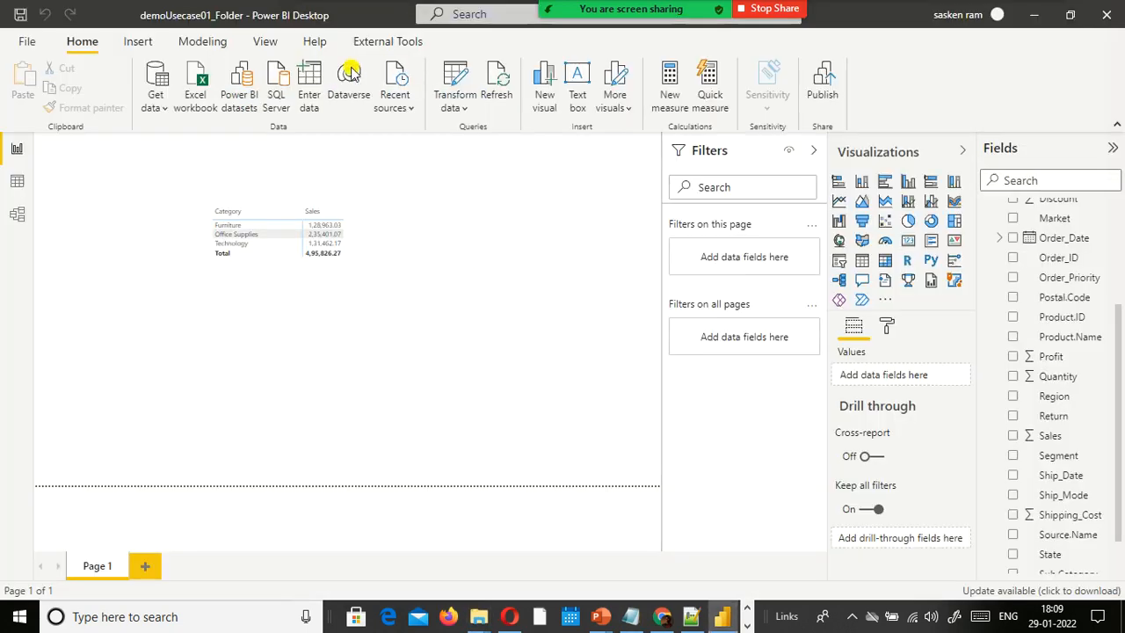
{"action": "left_click", "coordinate": [494, 100]}
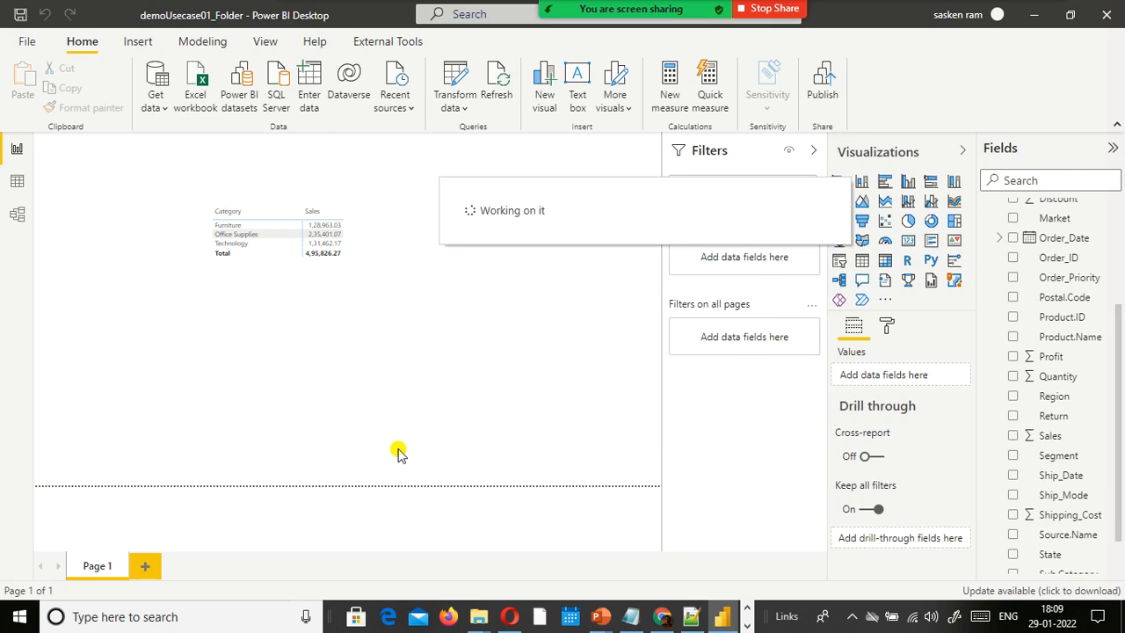
{"action": "left_click", "coordinate": [400, 321]}
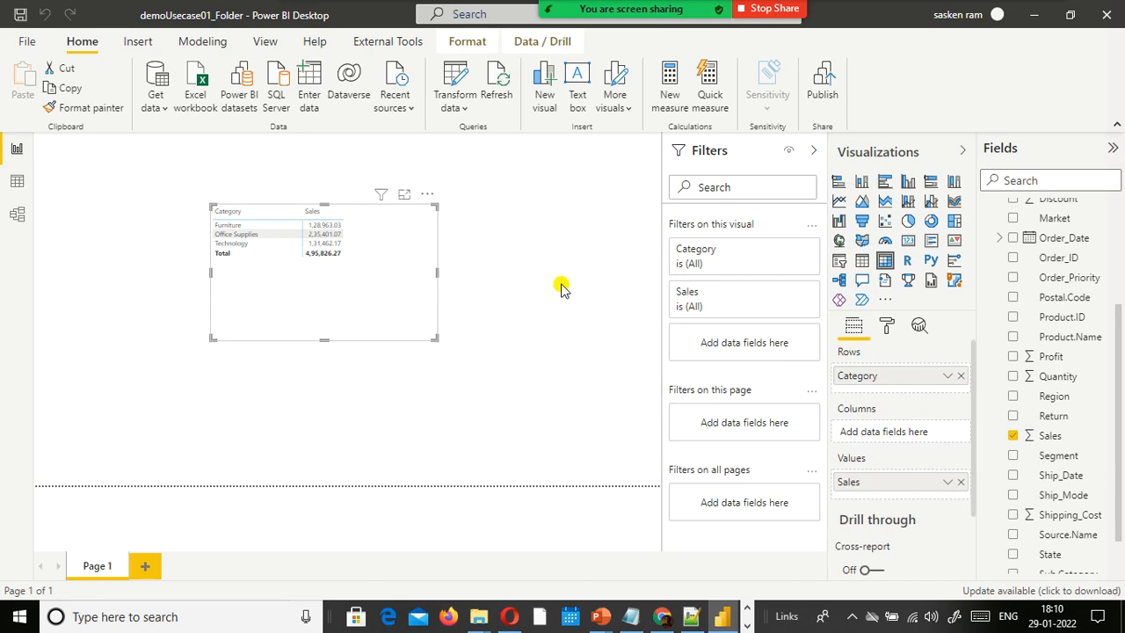
Open the Power Query Editor and refresh the preview of the MonthlySales_FebMar query.
{"action": "left_click", "coordinate": [461, 107]}
{"action": "left_click", "coordinate": [466, 133]}
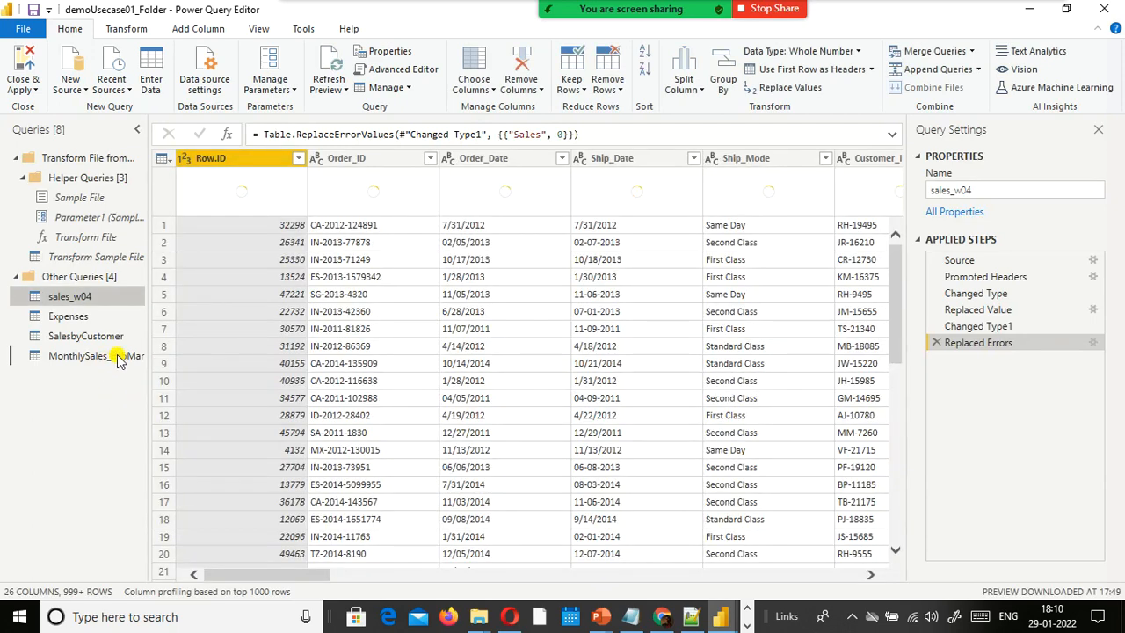
{"action": "left_click", "coordinate": [106, 358]}
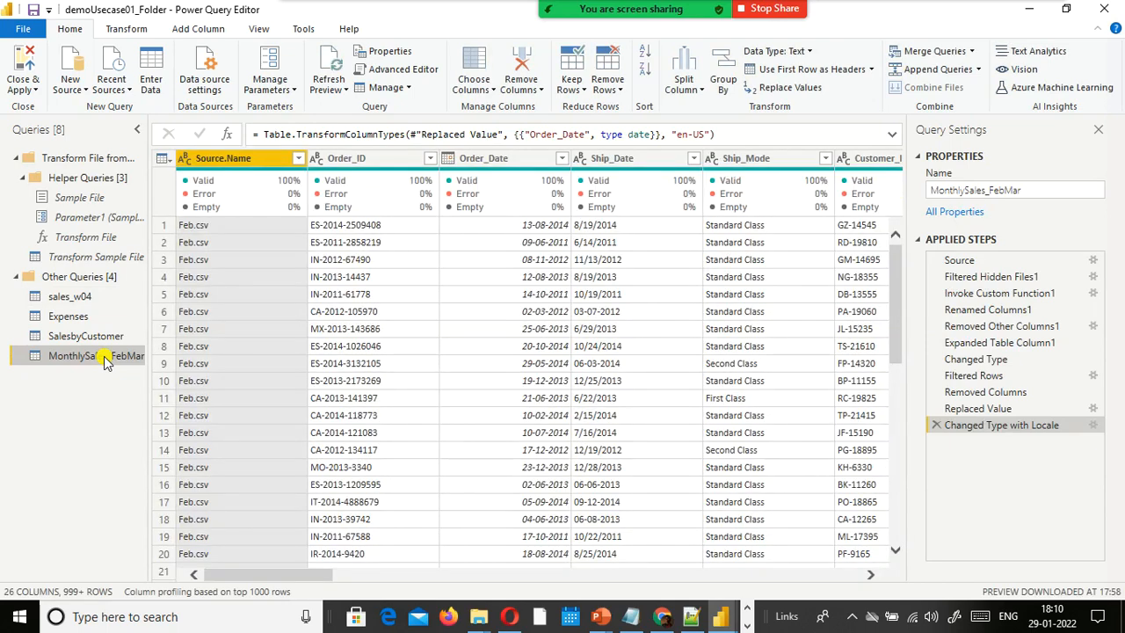
{"action": "left_click", "coordinate": [331, 86]}
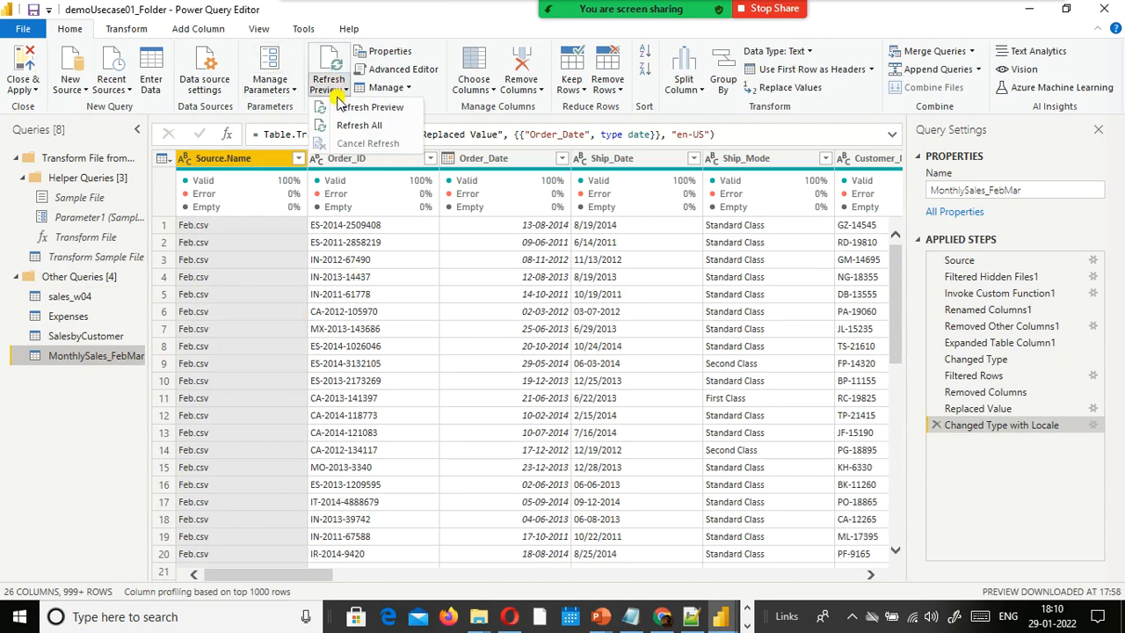
{"action": "left_click", "coordinate": [347, 109]}
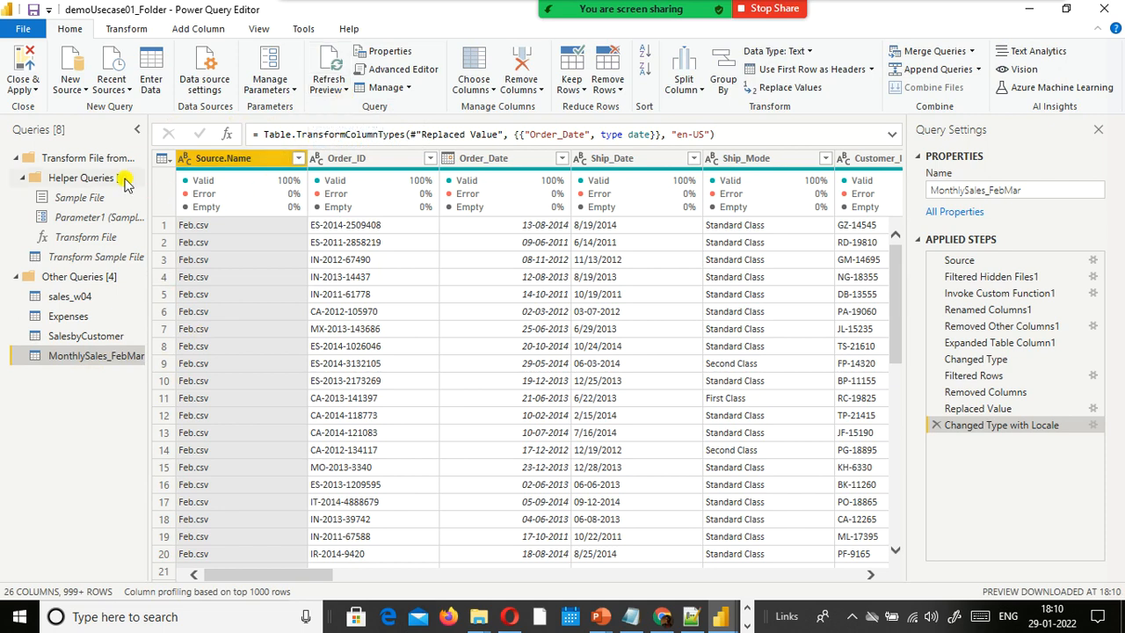
Count the rows of the MonthlySales_FebMar query and compare the count with the notes in asdf.txt.
{"action": "left_click", "coordinate": [132, 30]}
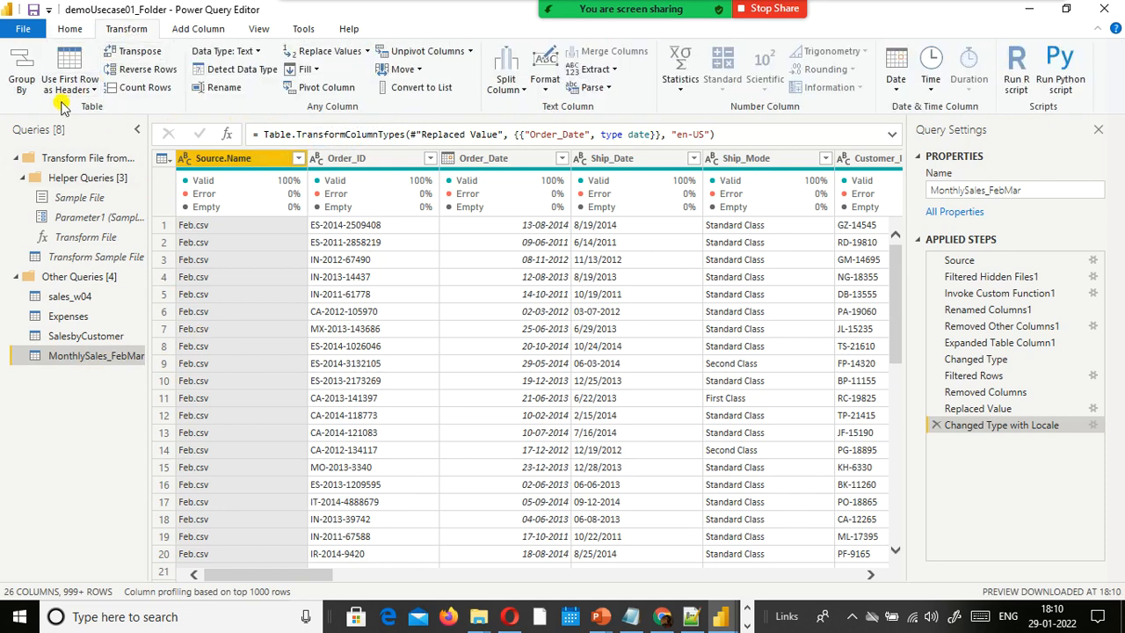
{"action": "left_click", "coordinate": [140, 88]}
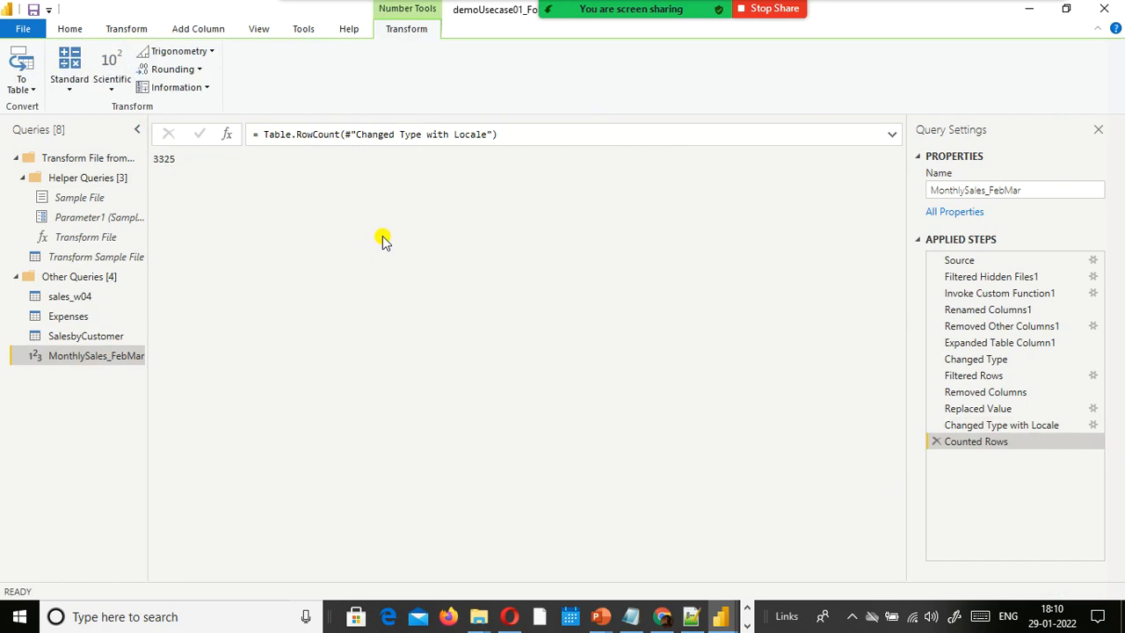
{"action": "key", "text": "alt+Tab"}
{"action": "key", "text": "alt+Tab"}
{"action": "key", "text": "alt+Tab"}
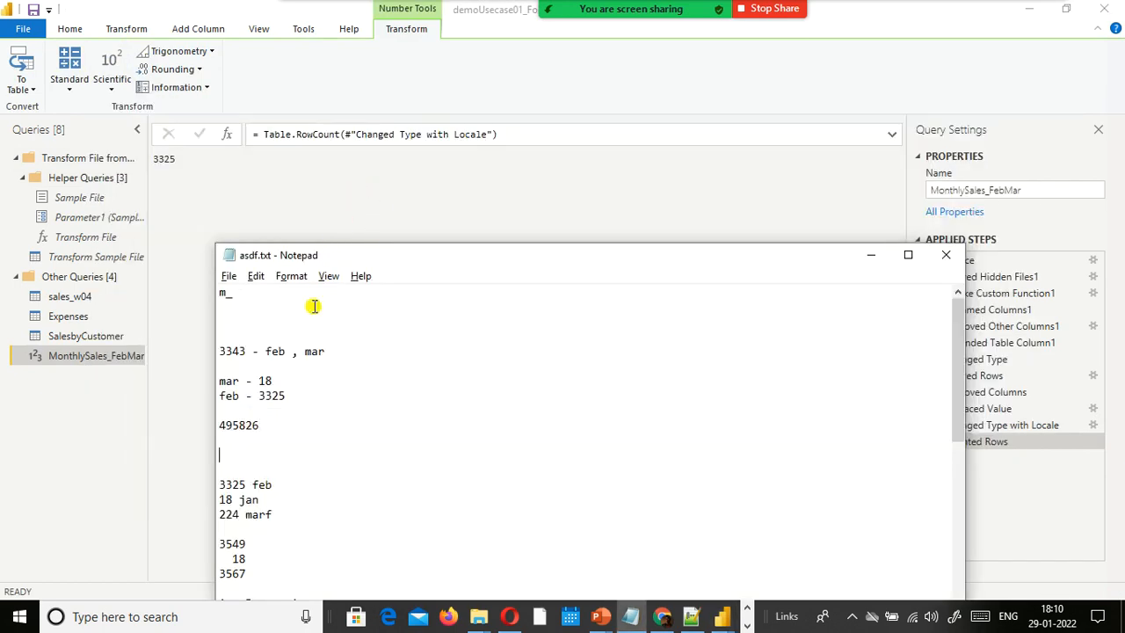
{"action": "left_click_drag", "start_coordinate": [380, 262], "coordinate": [354, 159]}
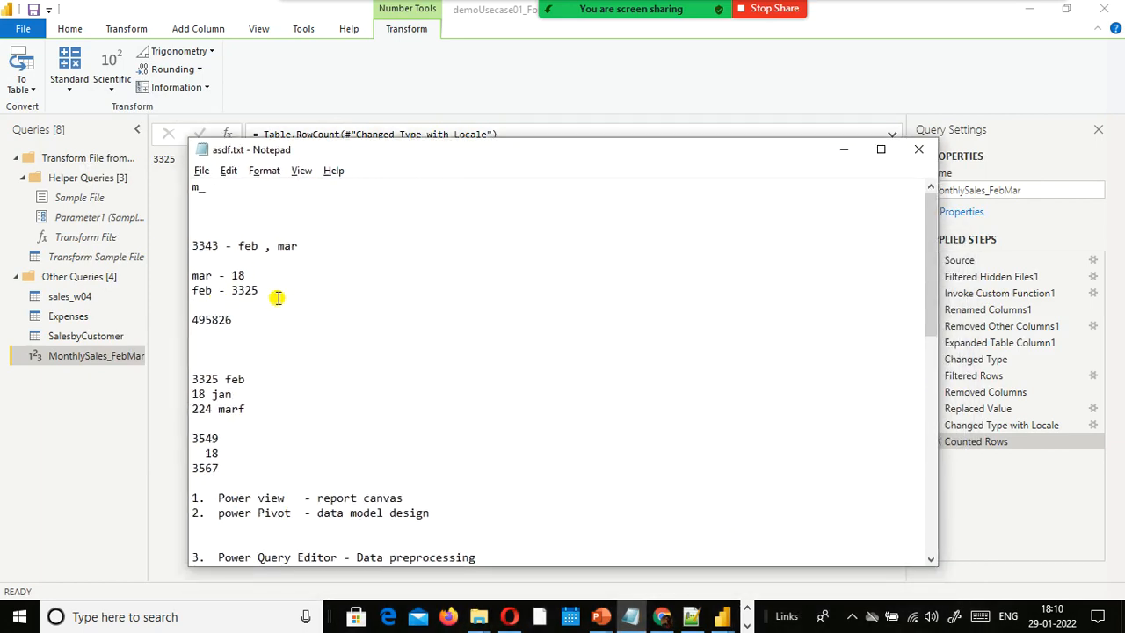
{"action": "key", "text": "alt+Tab"}
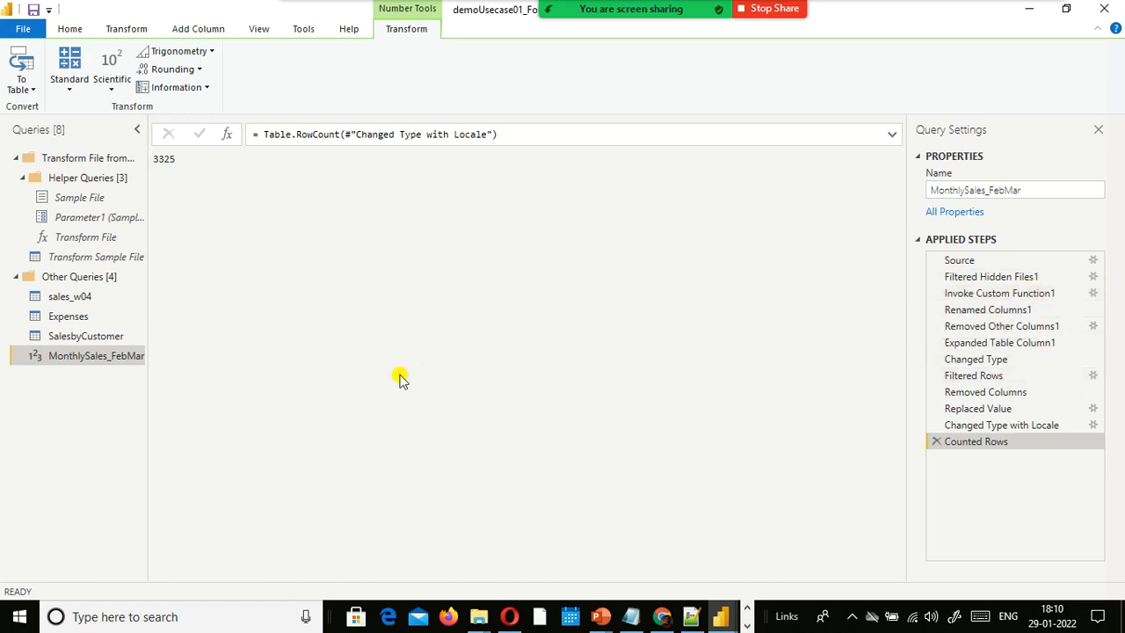
Inspect the Changed Type with Locale and Replaced Value steps, loading the full list of Source.Name filter values.
{"action": "left_click", "coordinate": [989, 425]}
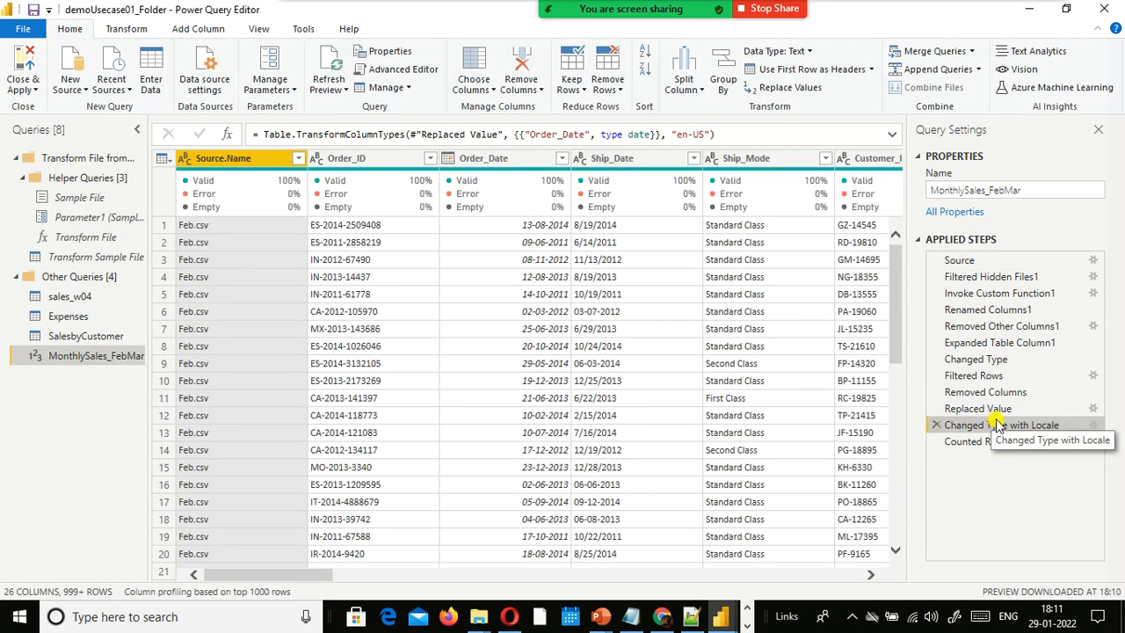
{"action": "left_click", "coordinate": [1001, 408]}
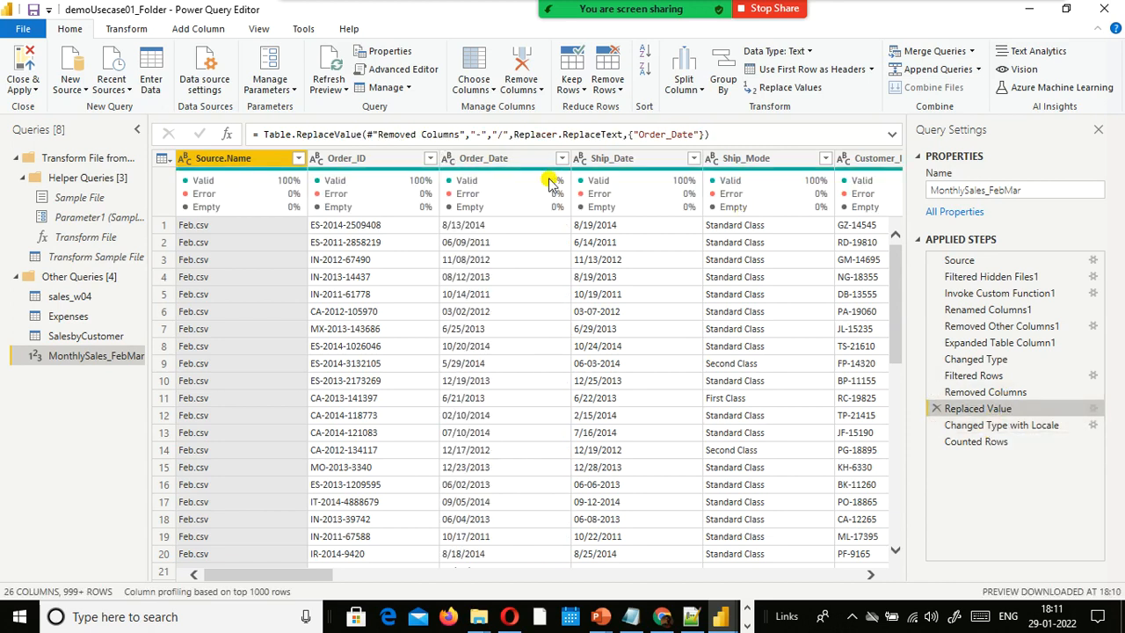
{"action": "left_click", "coordinate": [299, 159]}
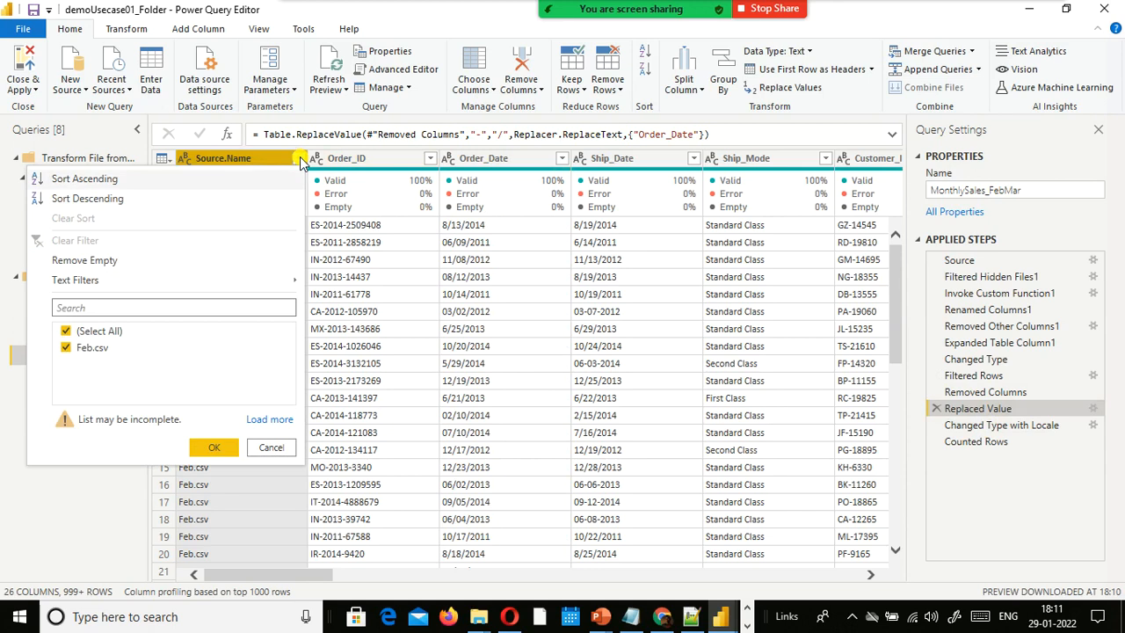
{"action": "left_click", "coordinate": [266, 420]}
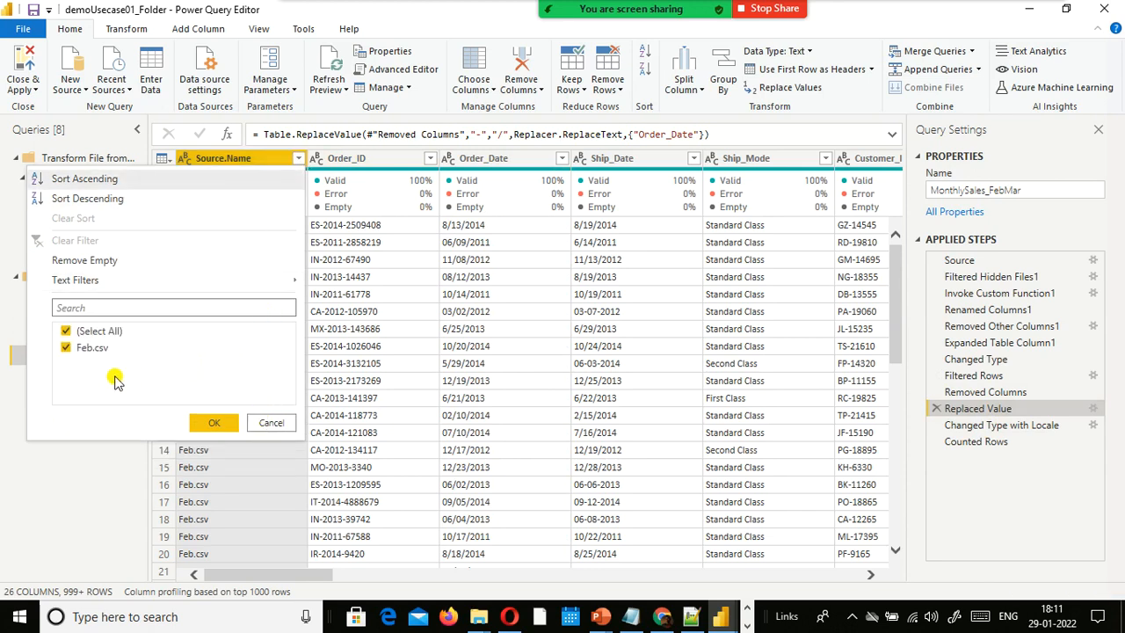
{"action": "left_click", "coordinate": [267, 422]}
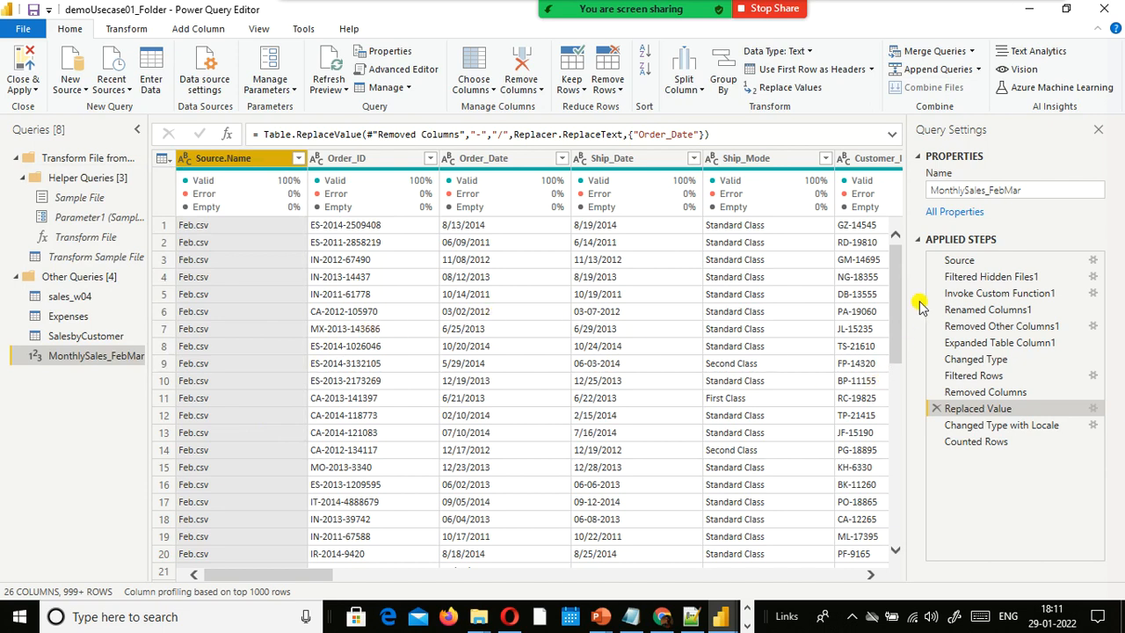
Check the CSV files in the MonthlySales folder and examine the query's Removed Columns step in the Power Query Editor.
{"action": "key", "text": "alt+Tab"}
{"action": "key", "text": "alt+Tab"}
{"action": "key", "text": "alt+Tab"}
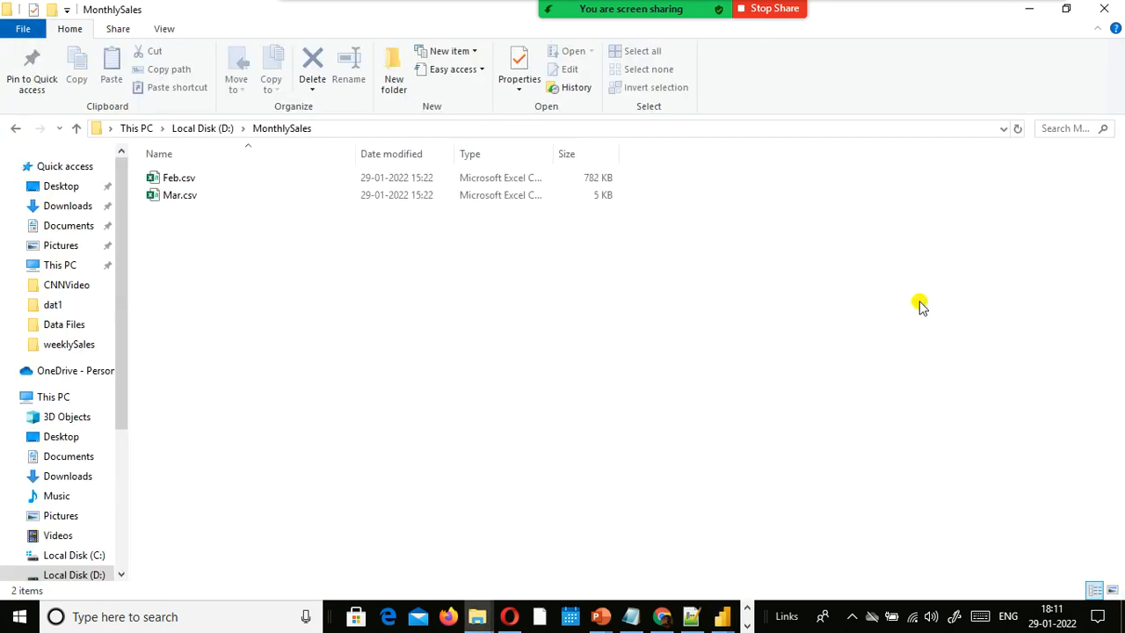
{"action": "key", "text": "alt+Tab"}
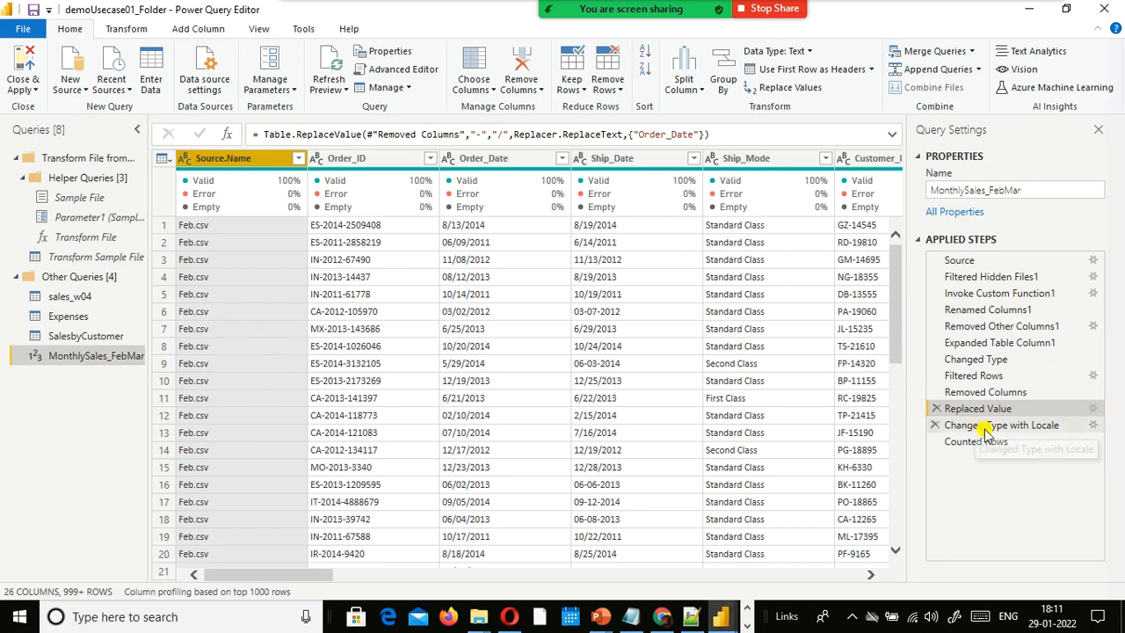
{"action": "left_click", "coordinate": [994, 392]}
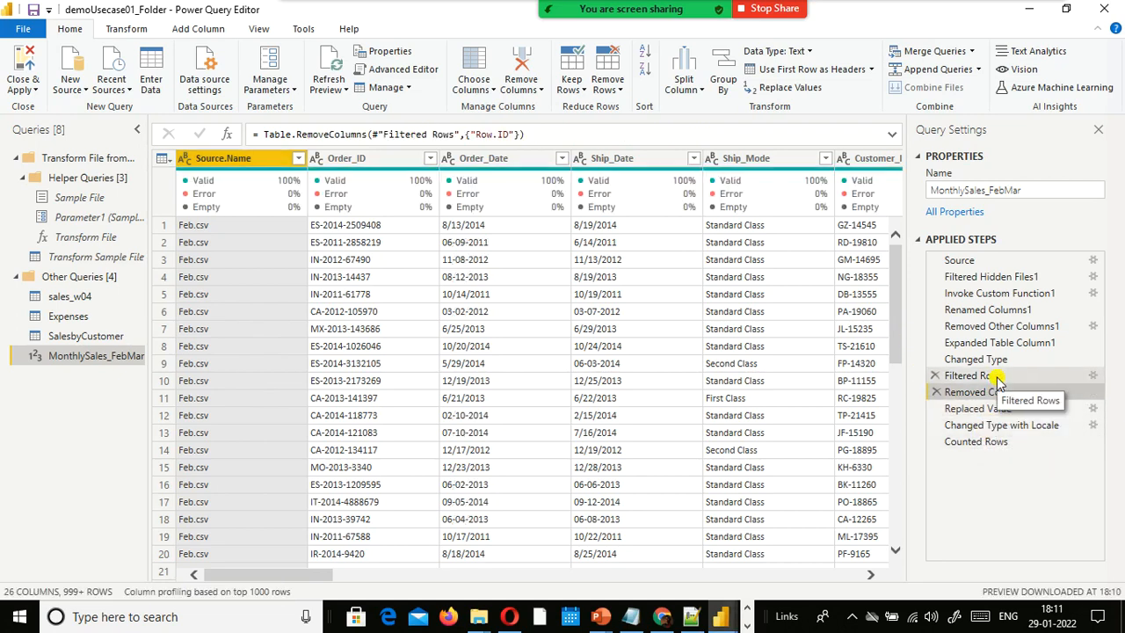
{"action": "left_click", "coordinate": [17, 280]}
{"action": "left_click", "coordinate": [16, 277]}
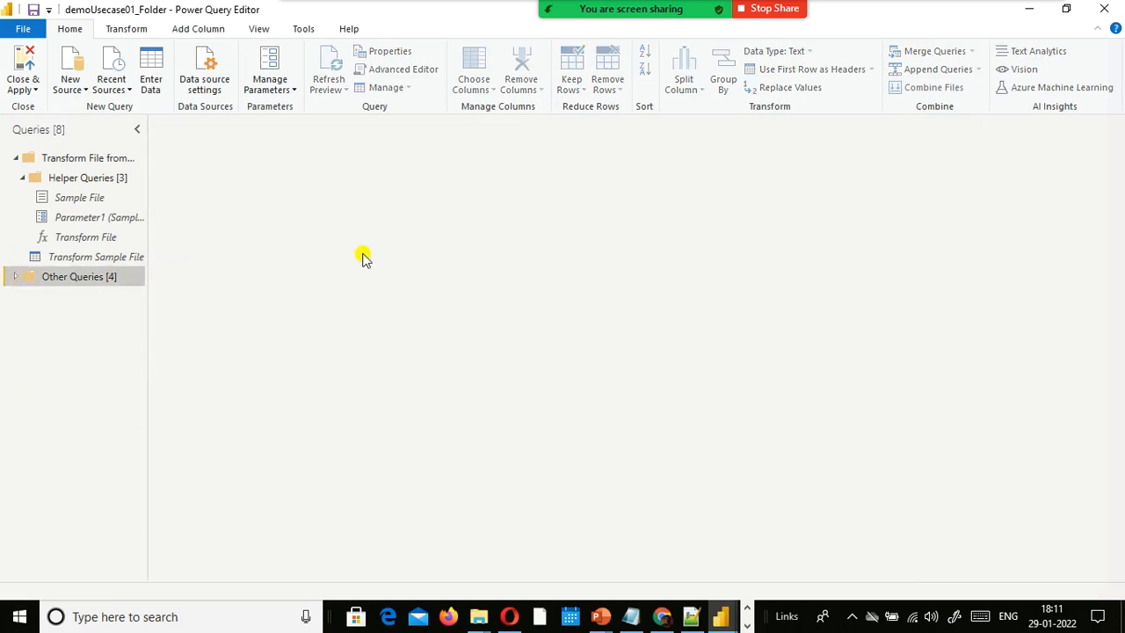
{"action": "key", "text": "alt+Tab"}
{"action": "key", "text": "alt+Tab"}
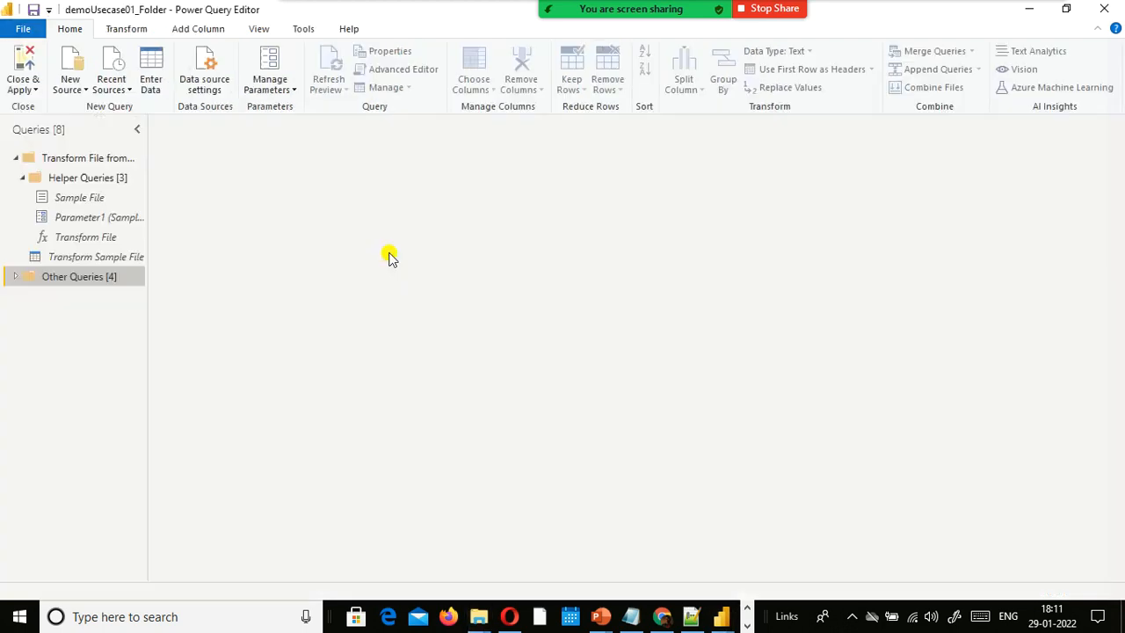
{"action": "key", "text": "alt+Tab"}
{"action": "key", "text": "alt+Tab"}
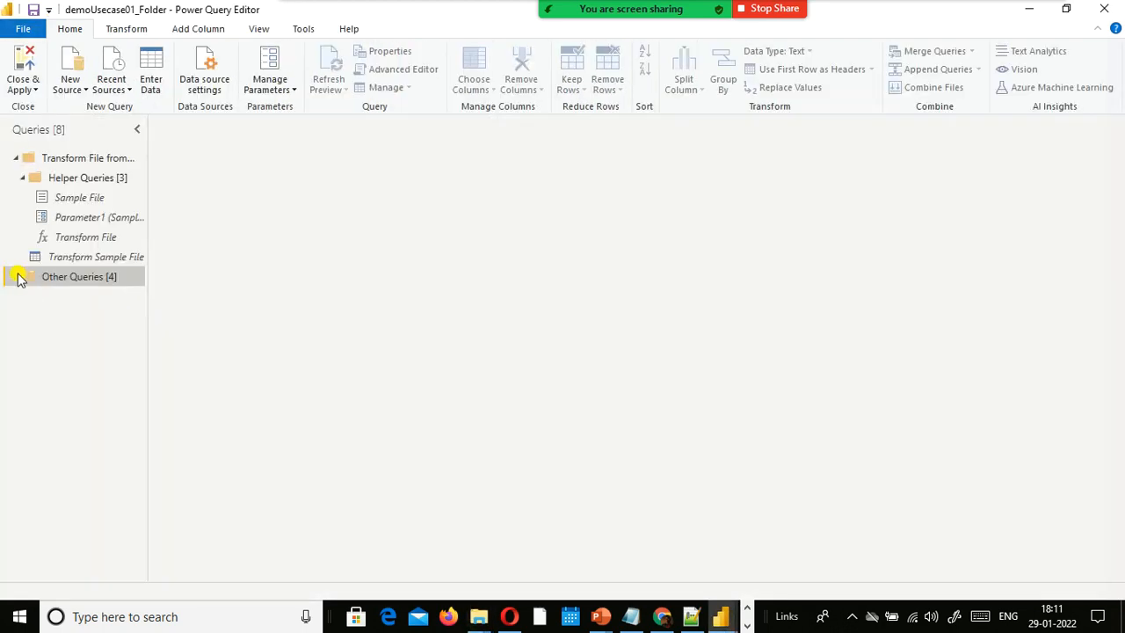
Reopen the MonthlySales_FebMar query and delete its Counted Rows step.
{"action": "left_click", "coordinate": [18, 278]}
{"action": "left_click", "coordinate": [84, 353]}
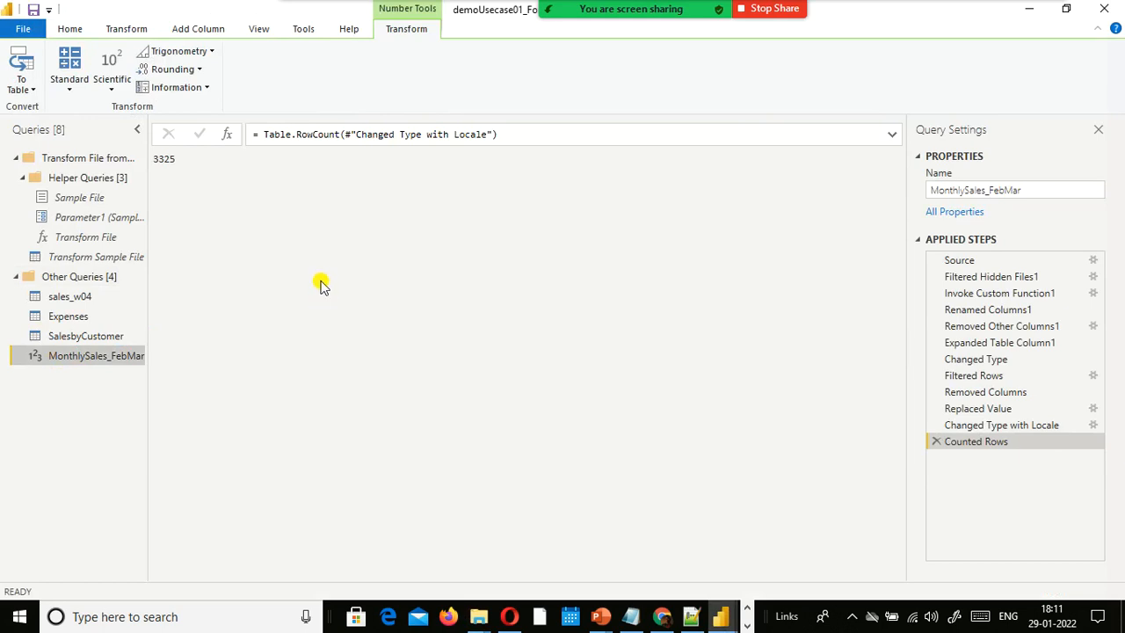
{"action": "left_click", "coordinate": [936, 441]}
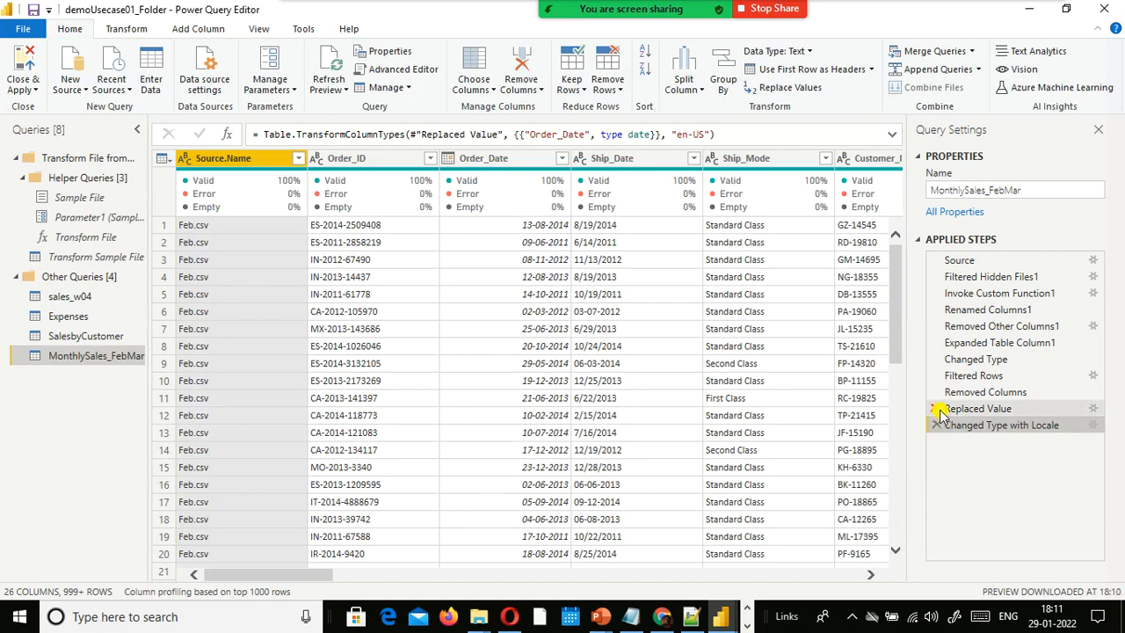
Modify the Filtered Rows step so the Source.Name filter includes Mar.csv as well as Feb.csv.
{"action": "left_click", "coordinate": [971, 378]}
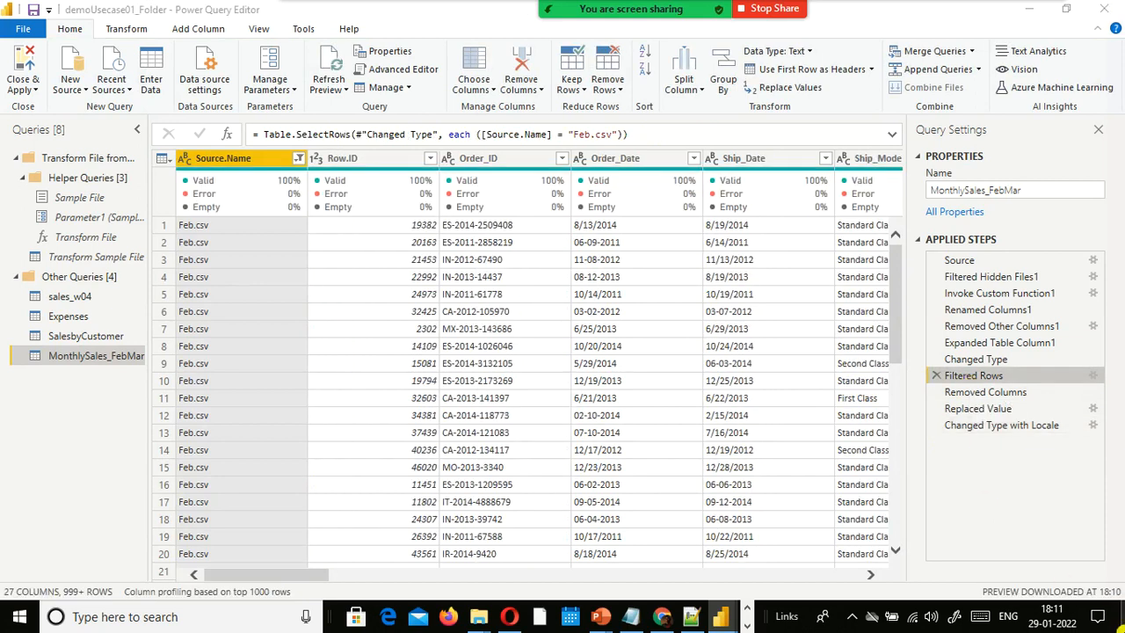
{"action": "left_click", "coordinate": [300, 162]}
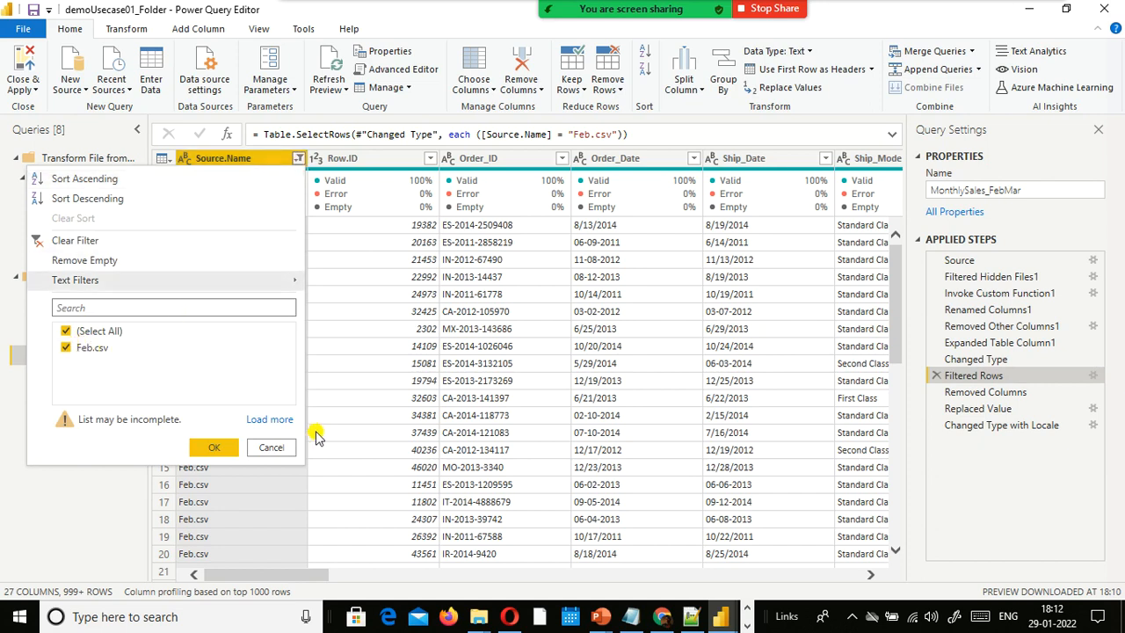
{"action": "left_click", "coordinate": [255, 420]}
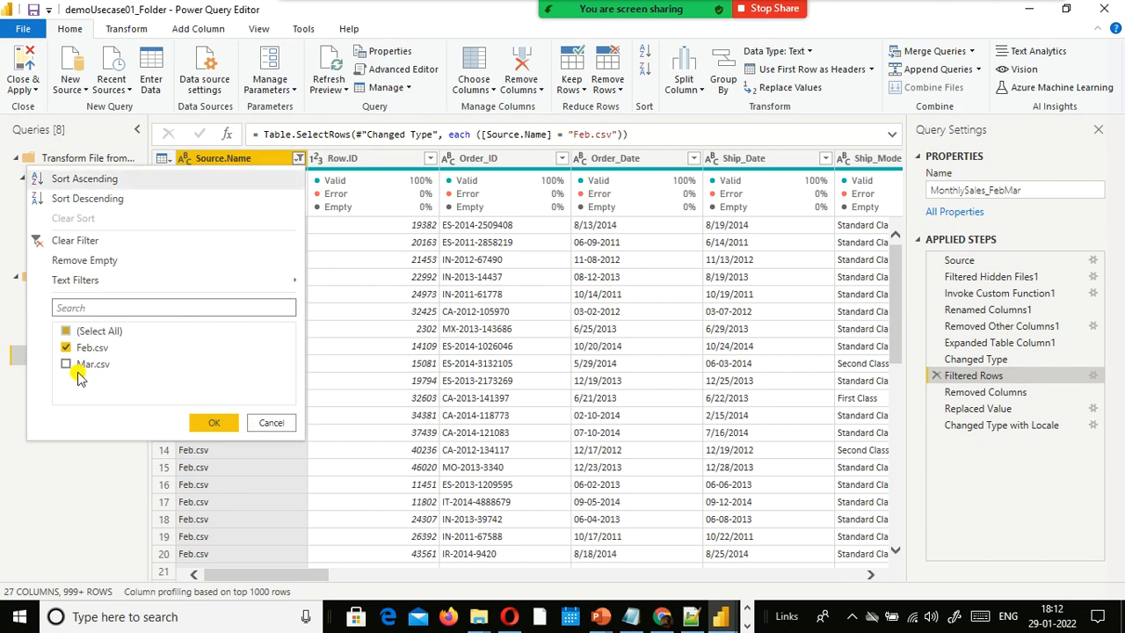
{"action": "left_click", "coordinate": [66, 364]}
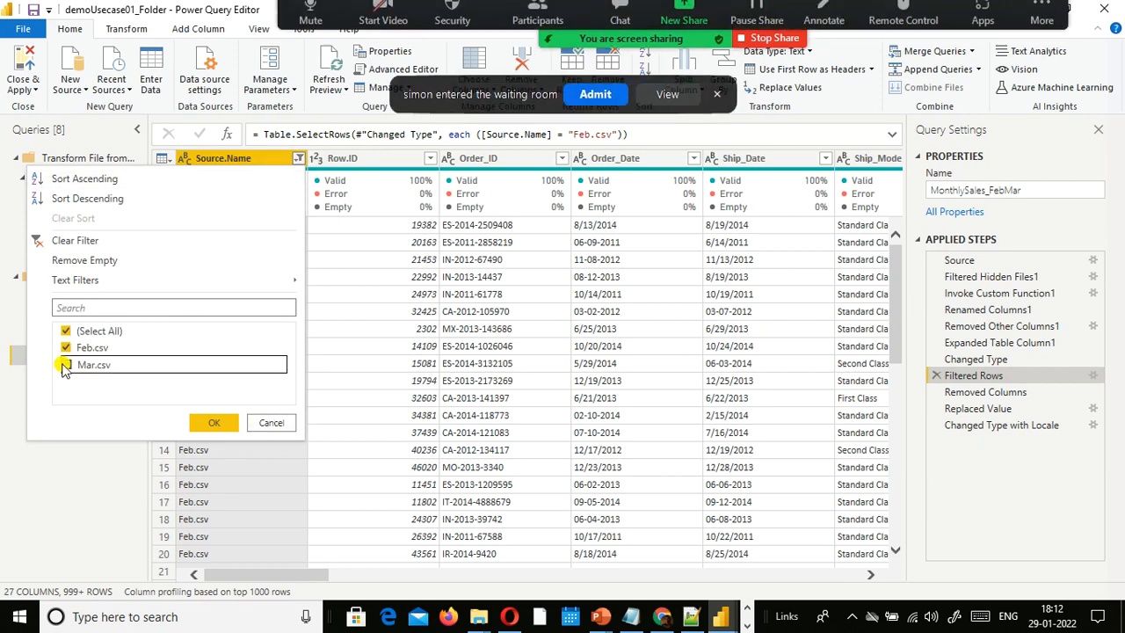
{"action": "left_click", "coordinate": [593, 94]}
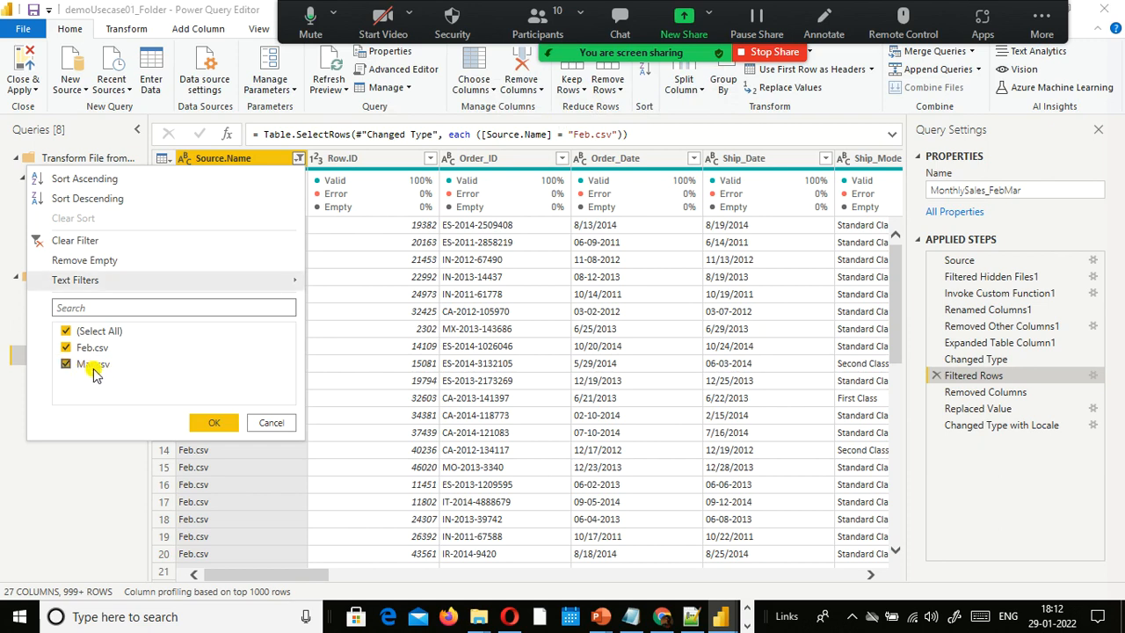
{"action": "left_click", "coordinate": [204, 425]}
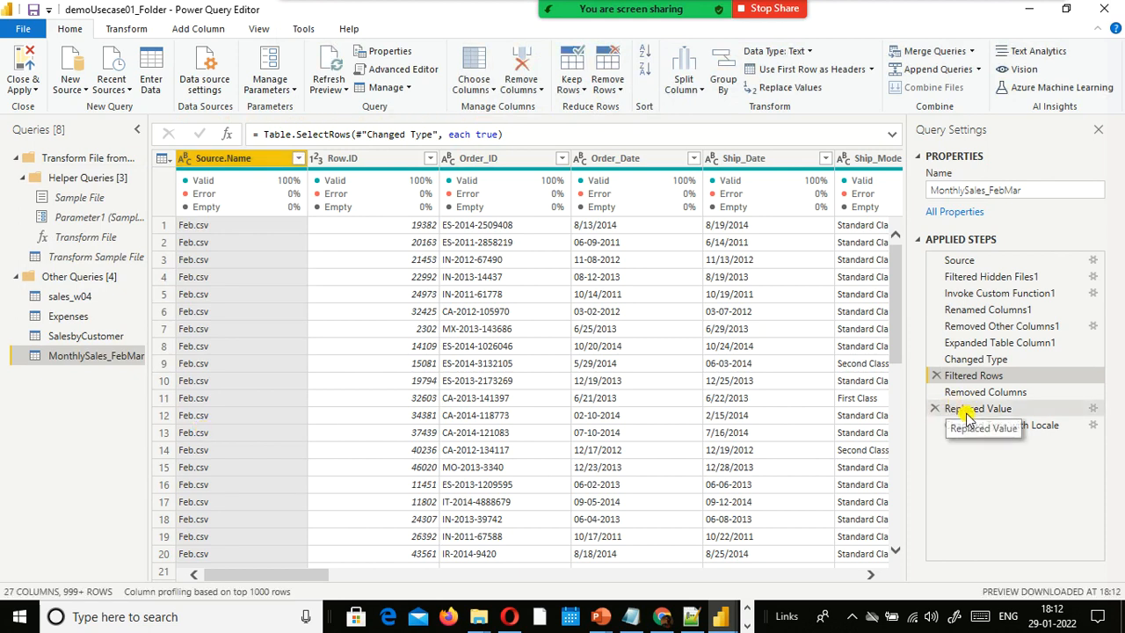
Review the Removed Columns, Replaced Value and Changed Type with Locale steps after the filter change.
{"action": "left_click", "coordinate": [988, 394]}
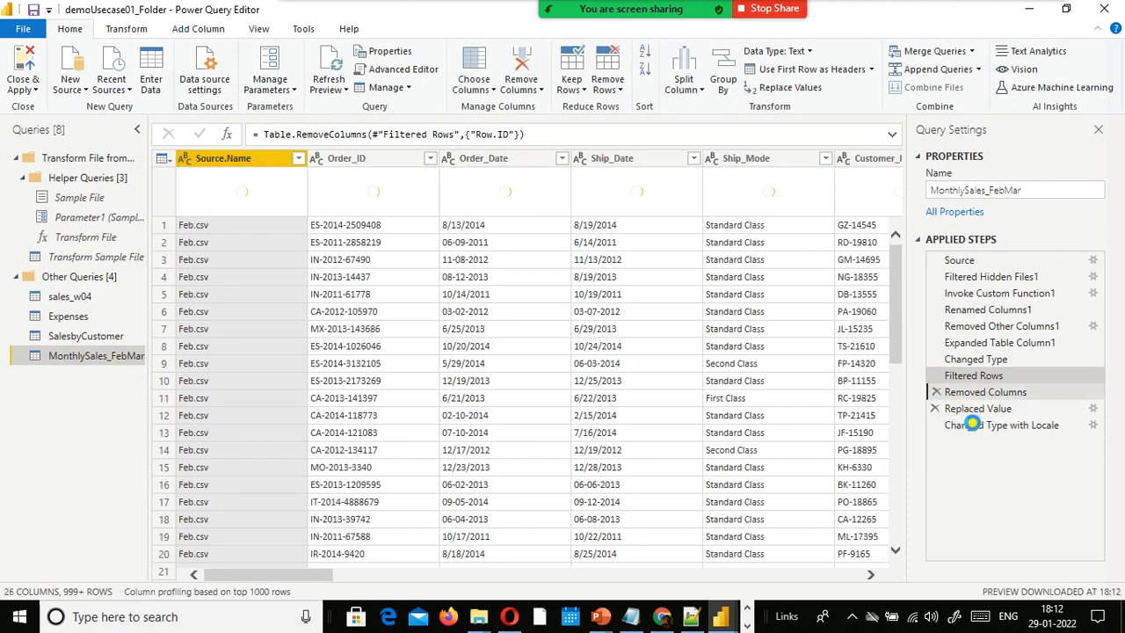
{"action": "left_click", "coordinate": [976, 410]}
{"action": "left_click", "coordinate": [974, 426]}
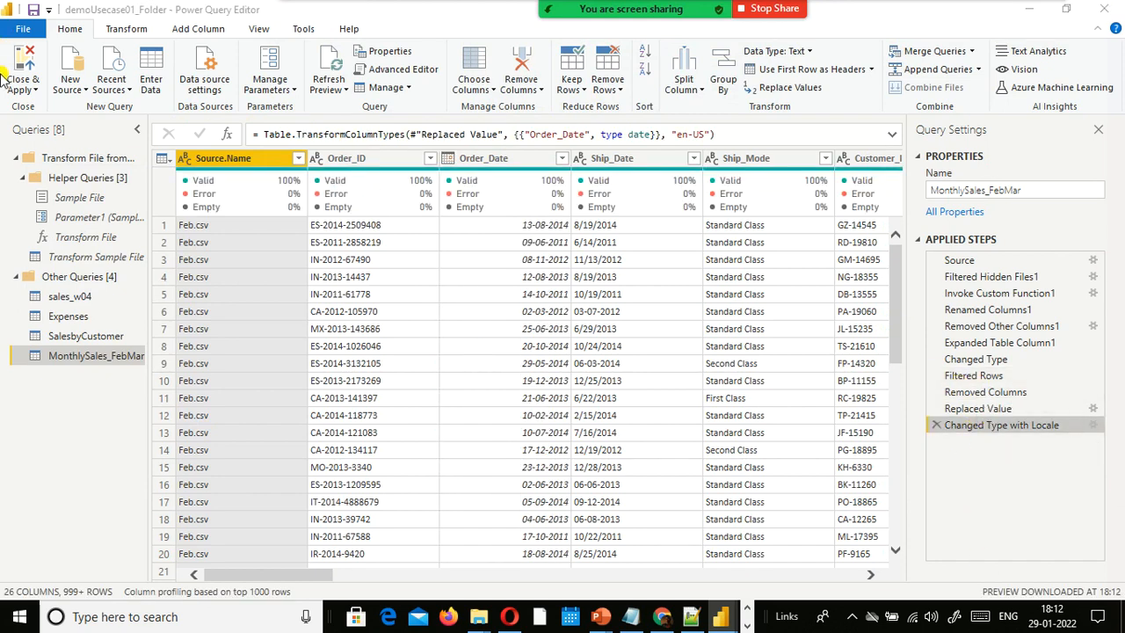
Apply the query changes, close the Power Query Editor and refresh the data in the Power BI report.
{"action": "left_click", "coordinate": [34, 90]}
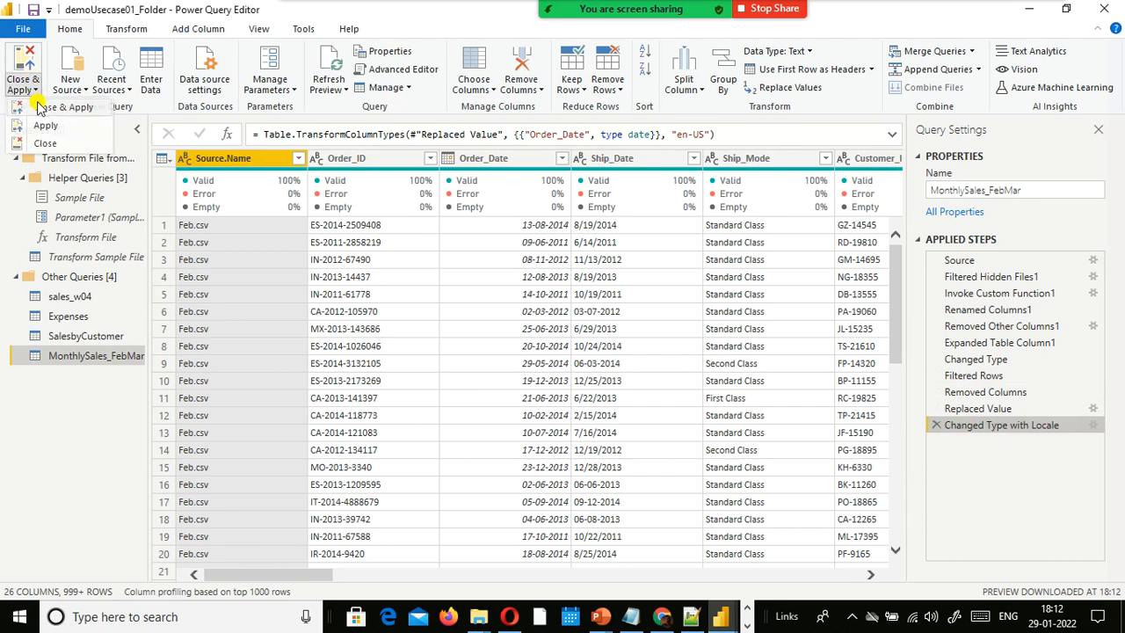
{"action": "left_click", "coordinate": [37, 104]}
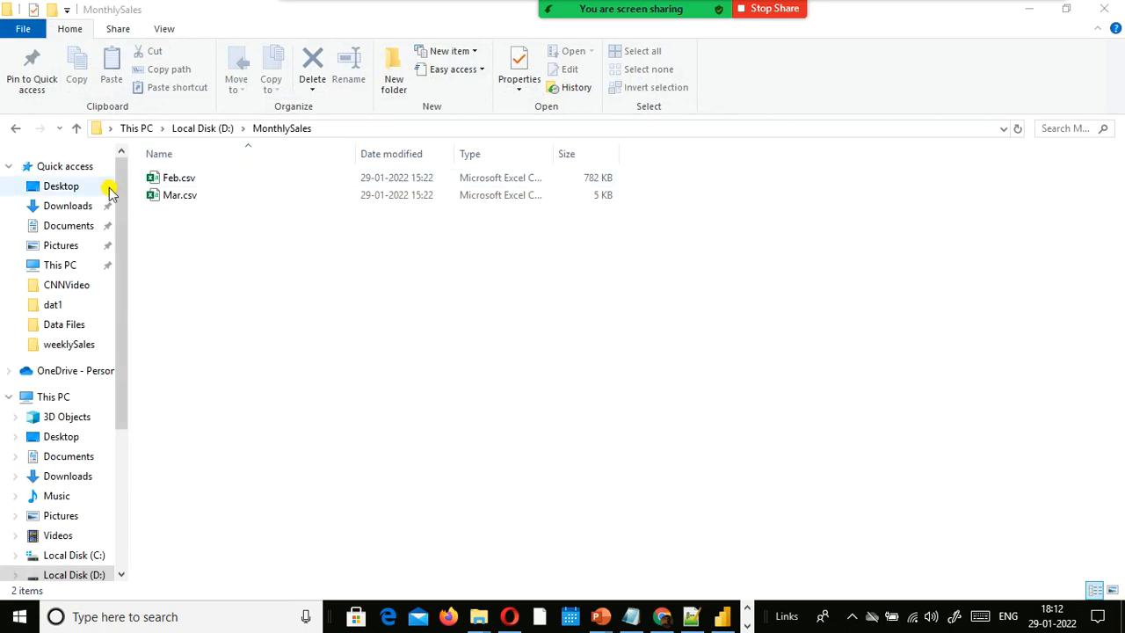
{"action": "key", "text": "alt+Tab"}
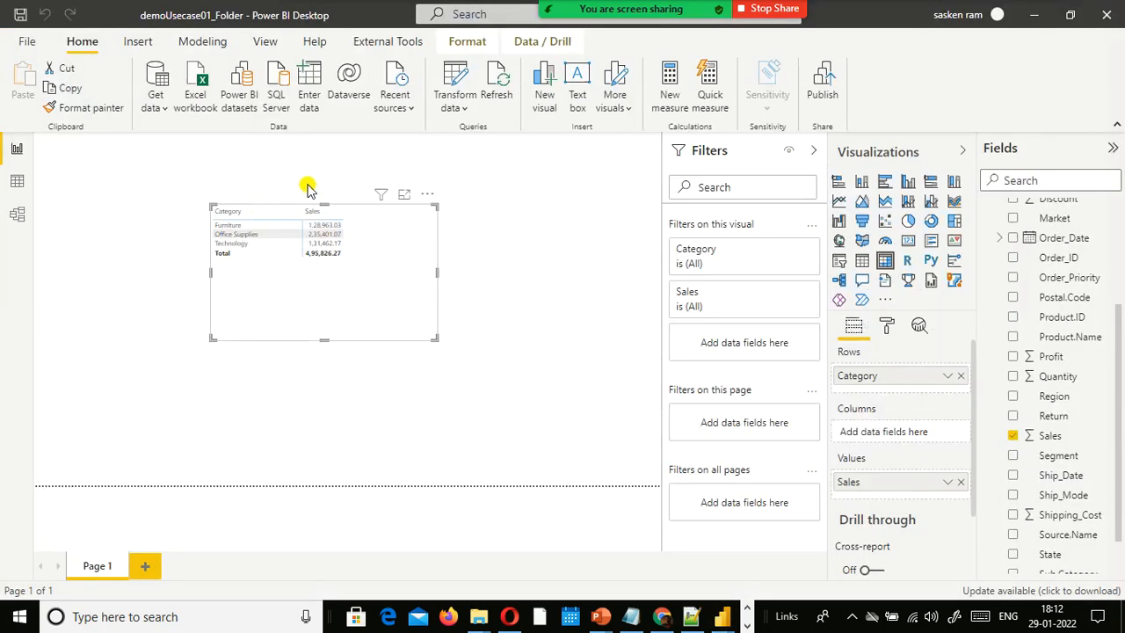
{"action": "left_click", "coordinate": [497, 84]}
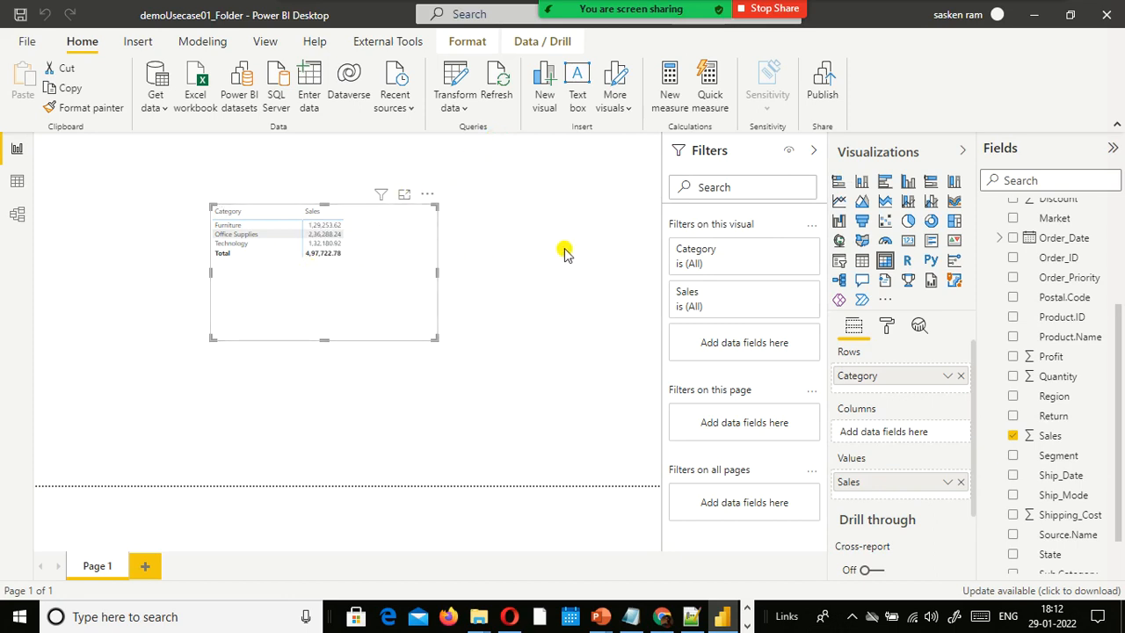
Compare the refreshed sales by category matrix with the files in the MonthlySales folder.
{"action": "key", "text": "alt+Tab"}
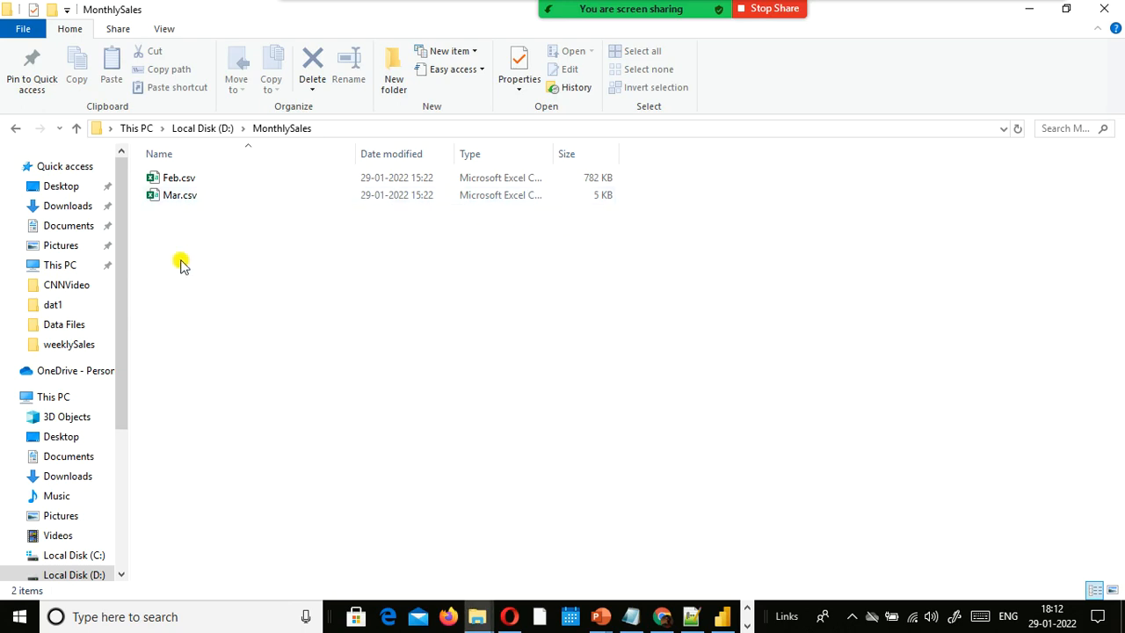
{"action": "key", "text": "alt+Tab"}
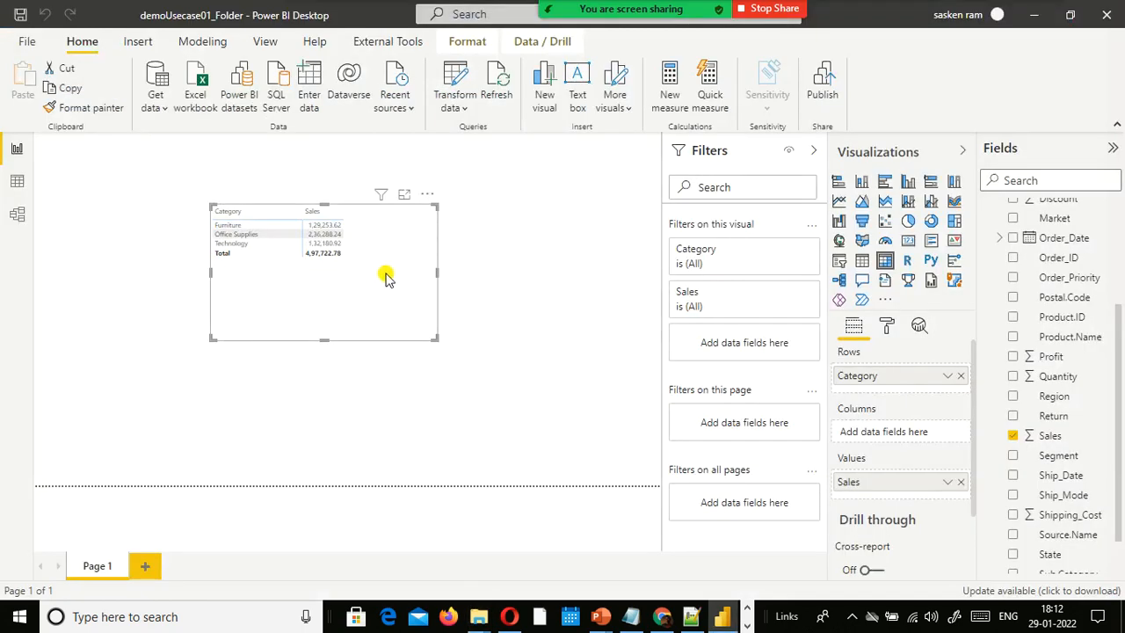
{"action": "key", "text": "alt+Tab"}
{"action": "key", "text": "Tab"}
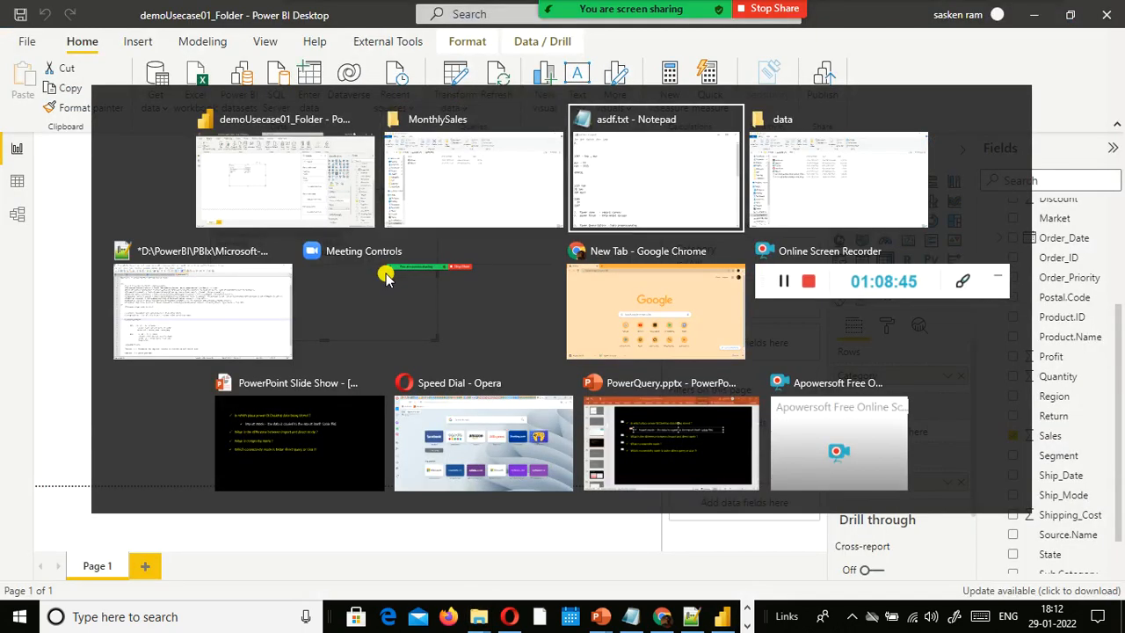
{"action": "key", "text": "alt+Tab"}
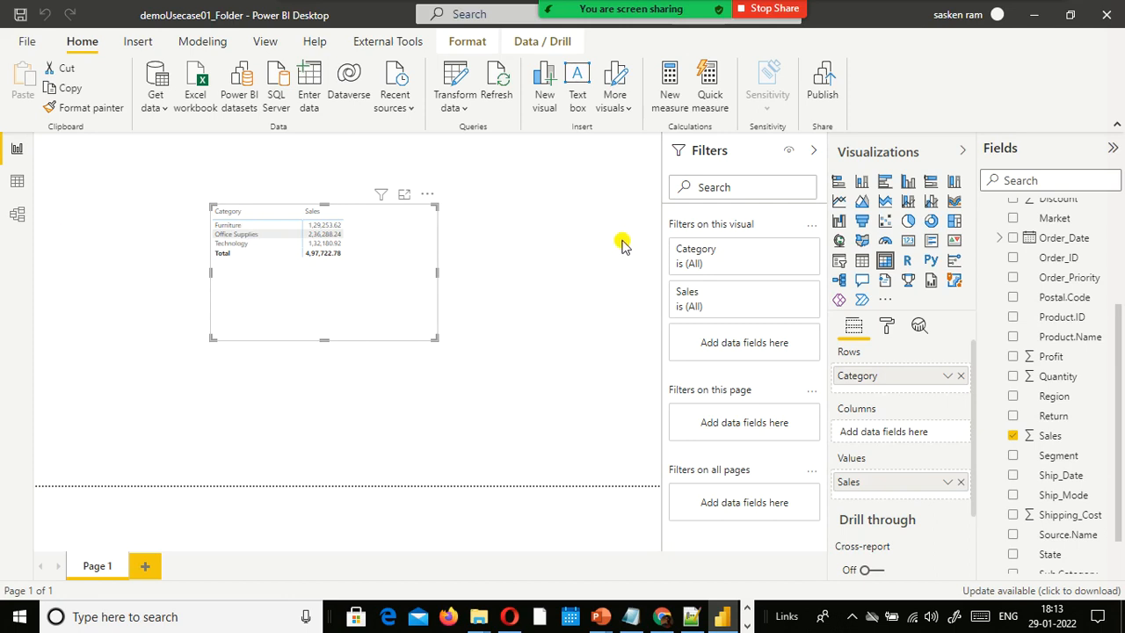
Switch to Notepad++ and review the monthly consolidation and recent-month scenario notes in Readme.md.
{"action": "left_click", "coordinate": [691, 615]}
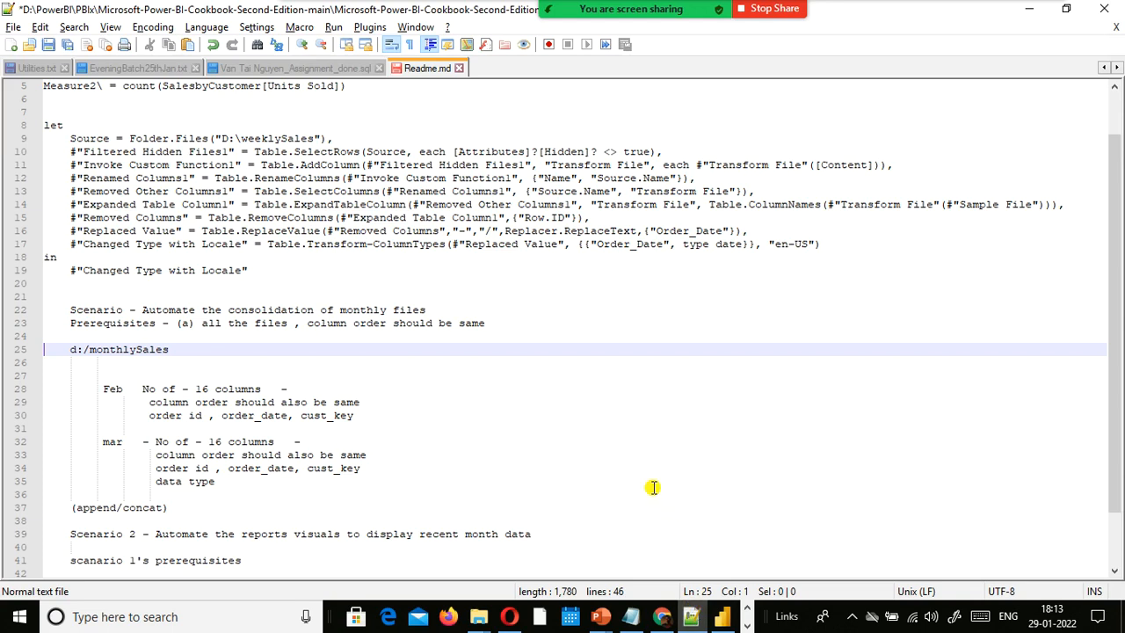
{"action": "scroll", "coordinate": [464, 382], "scroll_direction": "down", "scroll_amount": 2}
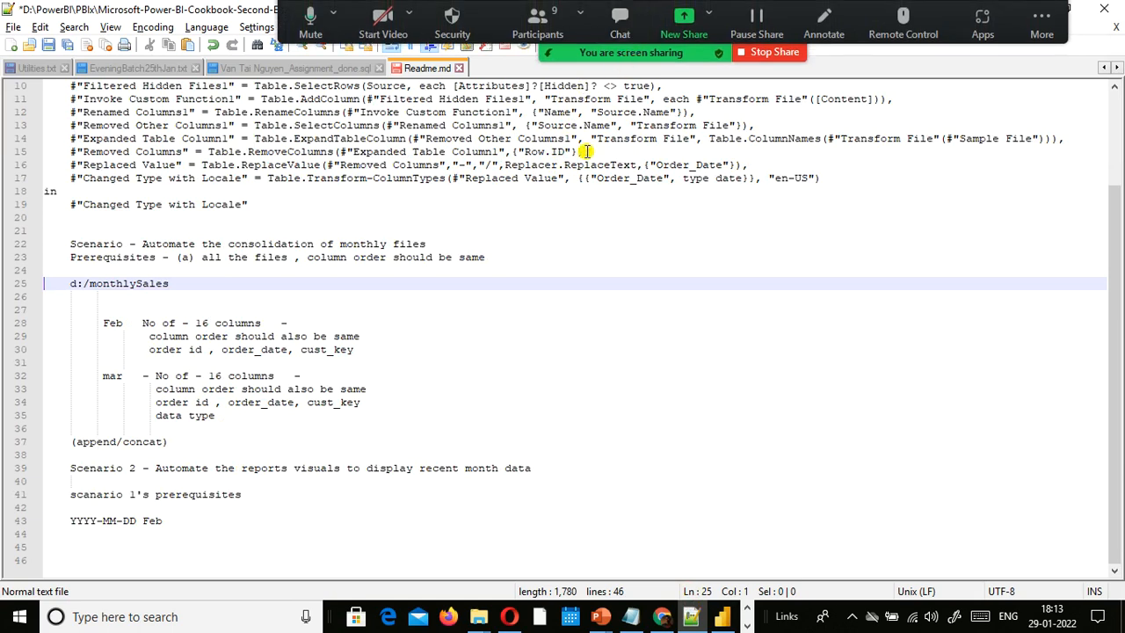
{"action": "left_click", "coordinate": [520, 312]}
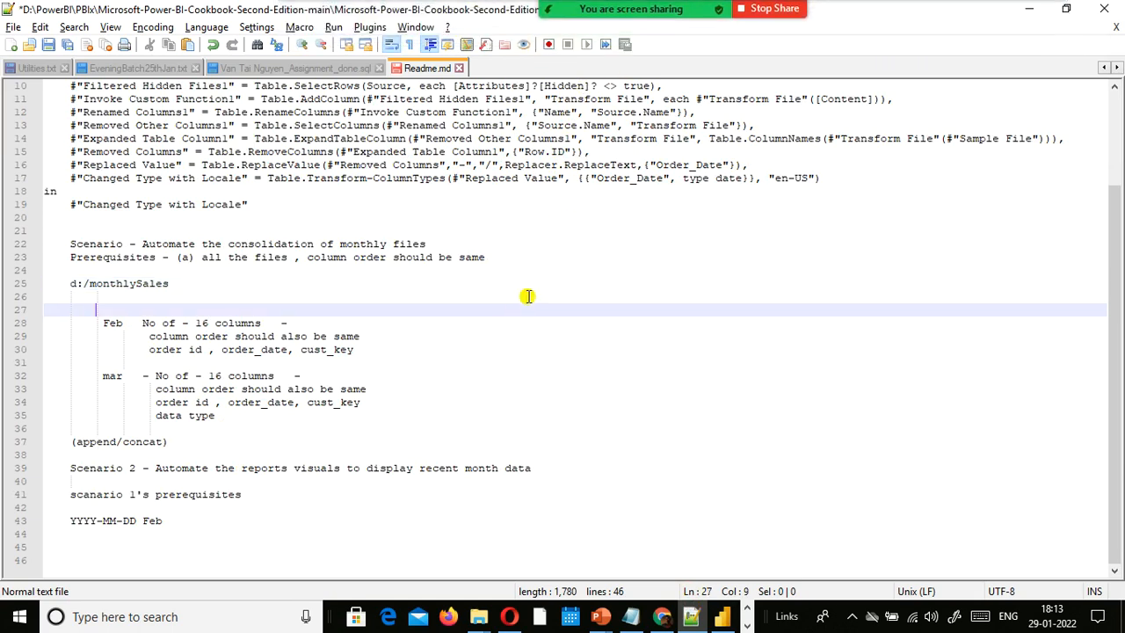
Check the report and the MonthlySales folder, and switch to the data folder window holding the source CSV files.
{"action": "key", "text": "alt+Tab"}
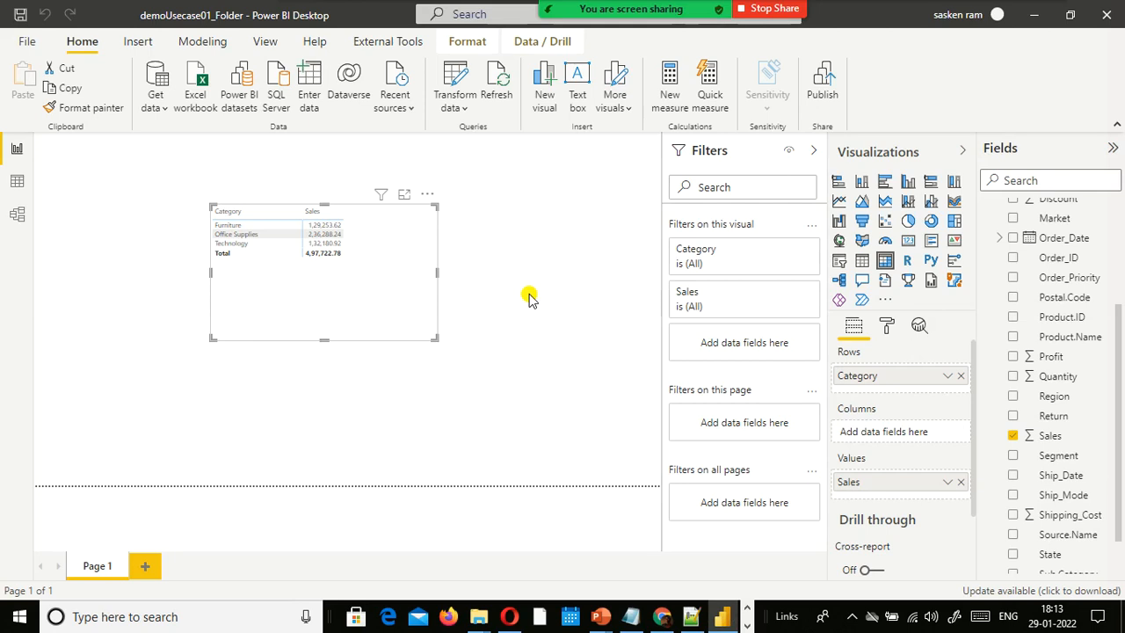
{"action": "key", "text": "alt+Tab"}
{"action": "key", "text": "alt+Tab"}
{"action": "key", "text": "alt+Tab"}
{"action": "key", "text": "Tab"}
{"action": "key", "text": "Tab"}
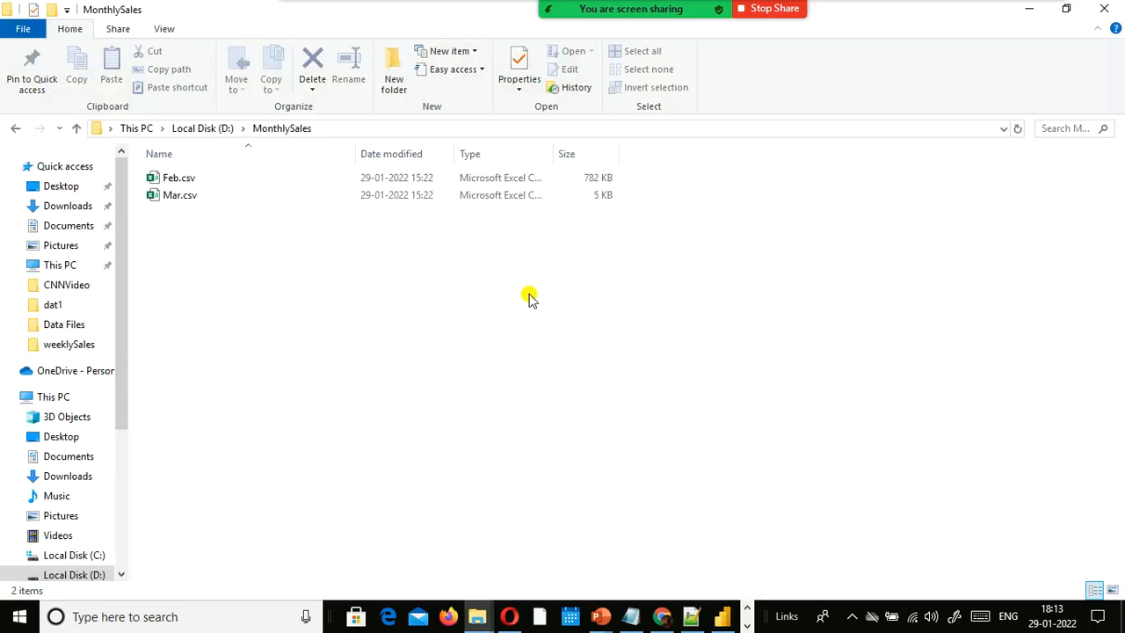
{"action": "key", "text": "alt+Tab"}
{"action": "key", "text": "Tab"}
{"action": "key", "text": "Tab"}
{"action": "key", "text": "Tab"}
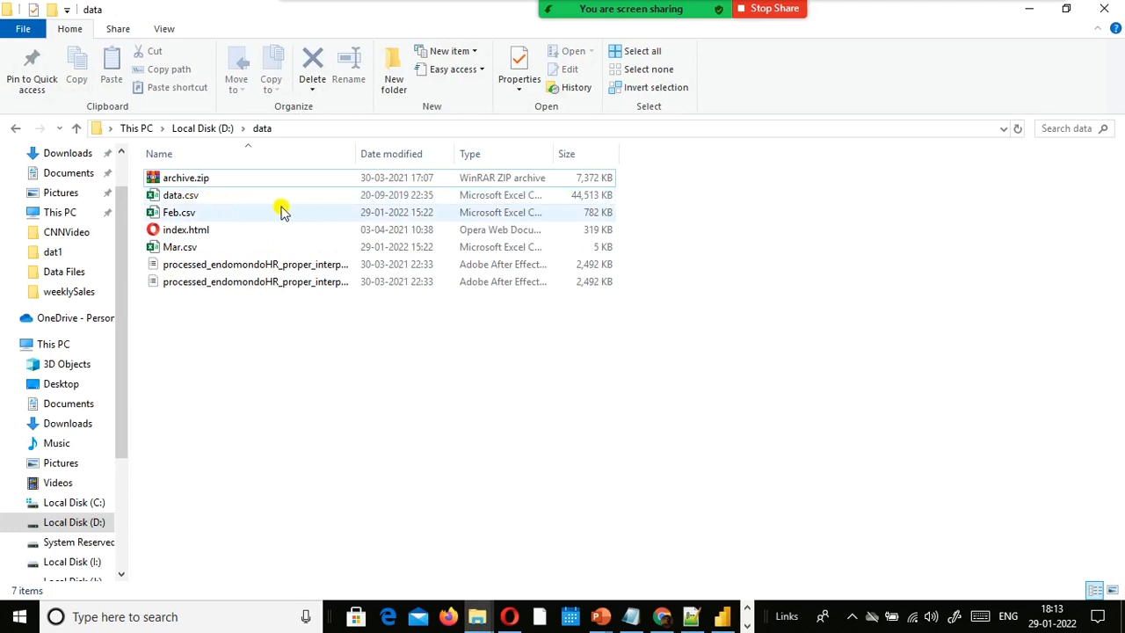
Compare the monthly CSV files in the data folder with those in the MonthlySales folder.
{"action": "key", "text": "alt+Tab"}
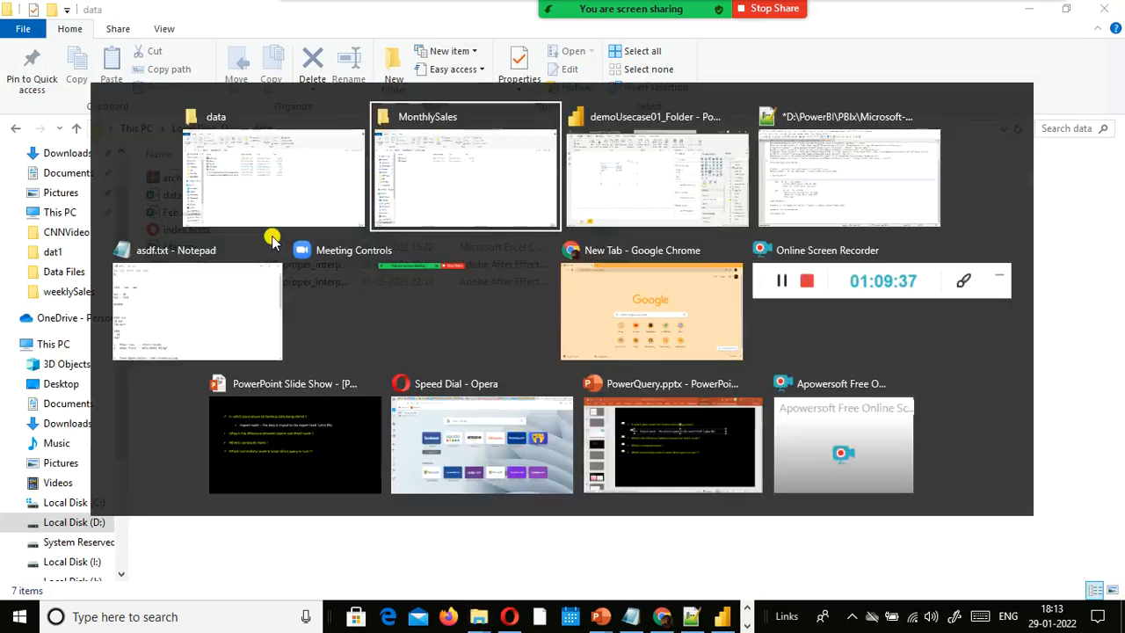
{"action": "key", "text": "alt+Tab"}
{"action": "key", "text": "alt+Tab"}
{"action": "key", "text": "alt+Tab"}
{"action": "key", "text": "alt+Tab"}
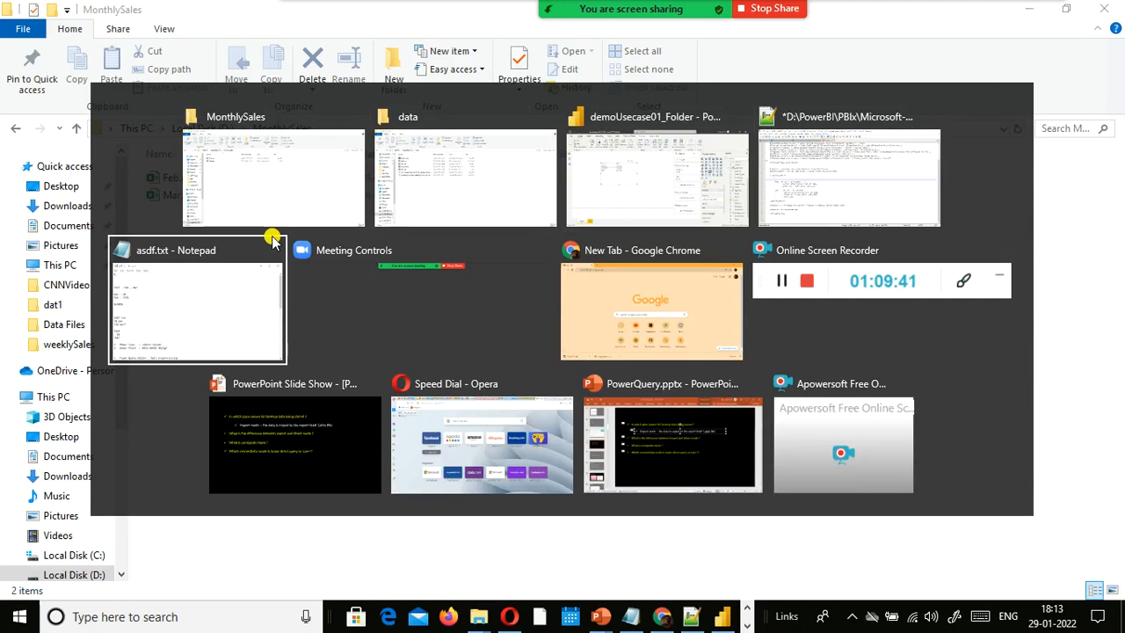
{"action": "key", "text": "alt+Tab"}
{"action": "key", "text": "alt+Tab"}
{"action": "key", "text": "alt+Tab"}
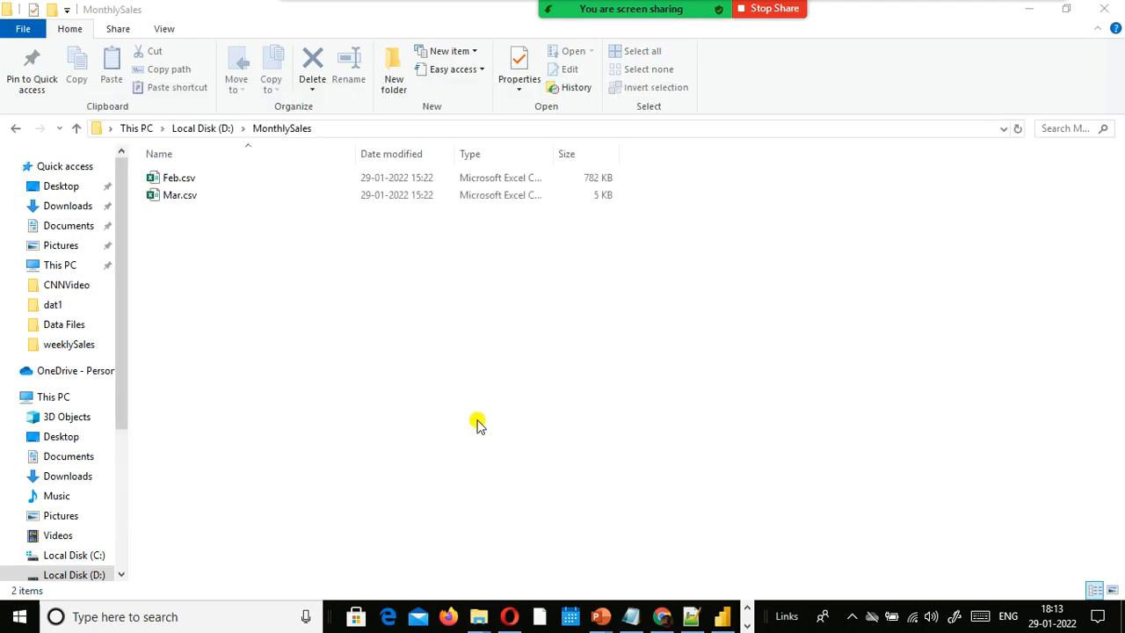
{"action": "mouse_move", "coordinate": [478, 616]}
{"action": "left_click", "coordinate": [456, 524]}
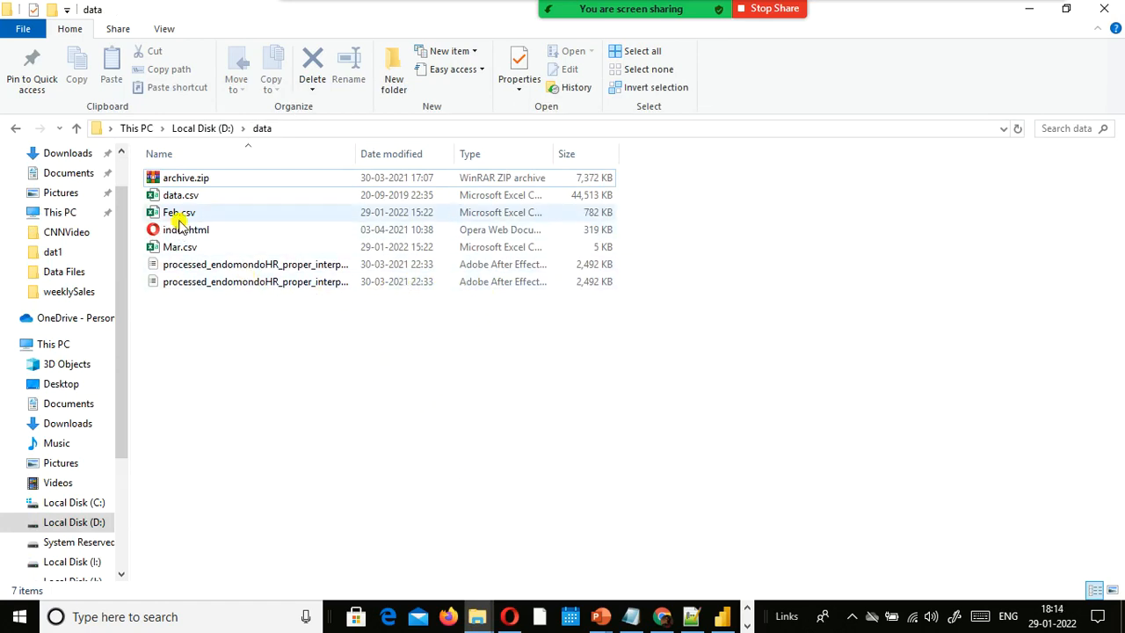
{"action": "key", "text": "alt+Tab"}
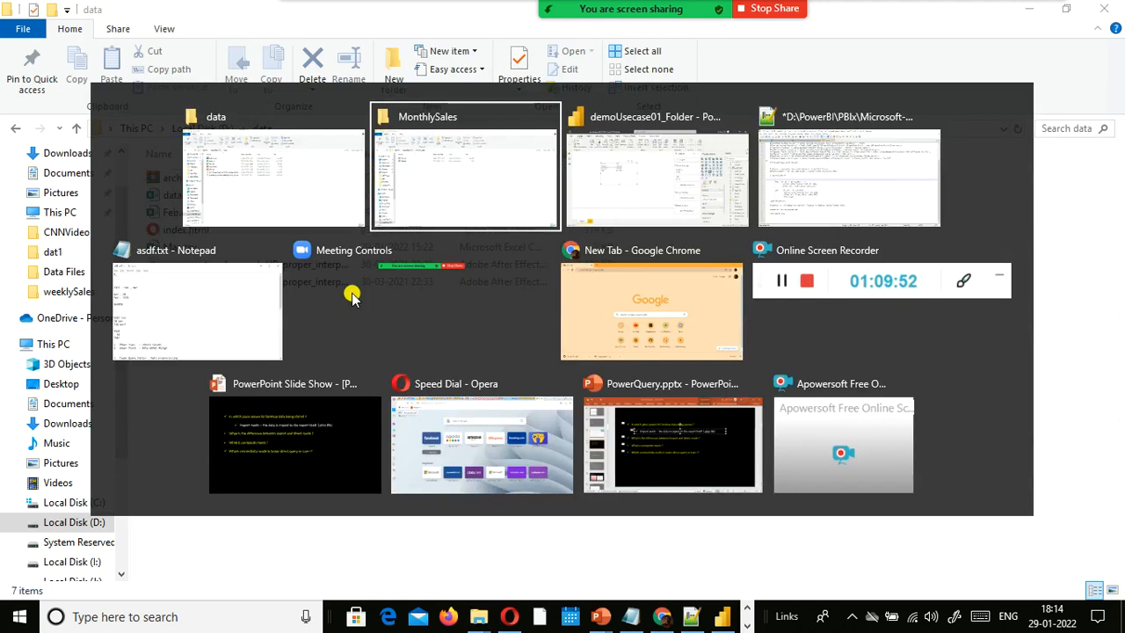
{"action": "key", "text": "alt+Tab"}
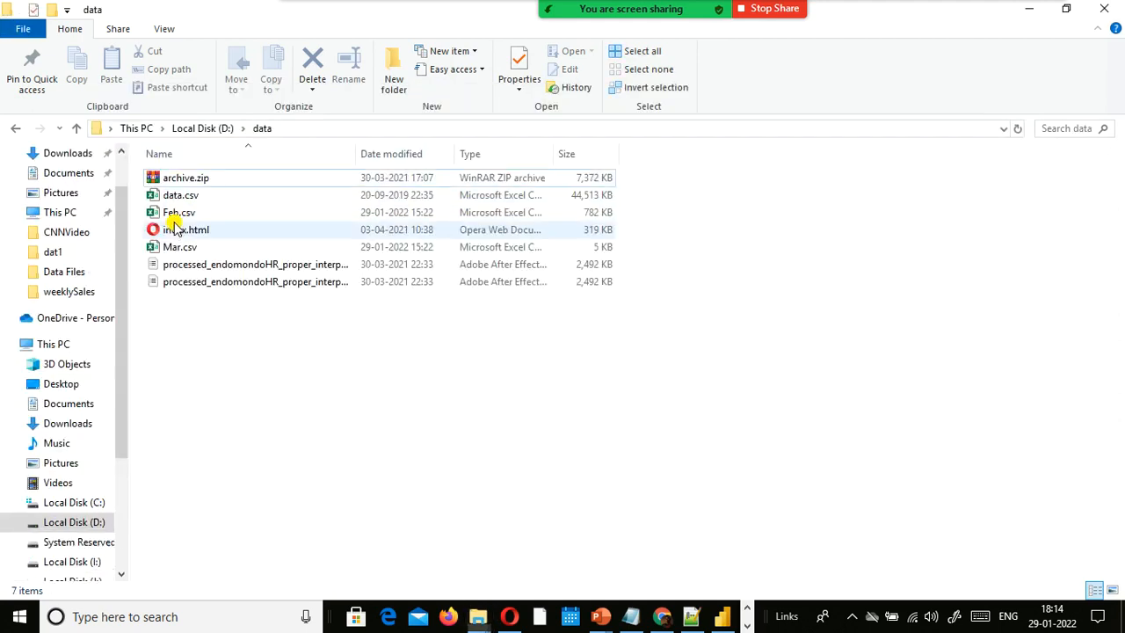
Check the current sales matrix in the report and delete Mar.csv from the MonthlySales folder.
{"action": "key", "text": "alt+Tab"}
{"action": "left_click", "coordinate": [195, 202]}
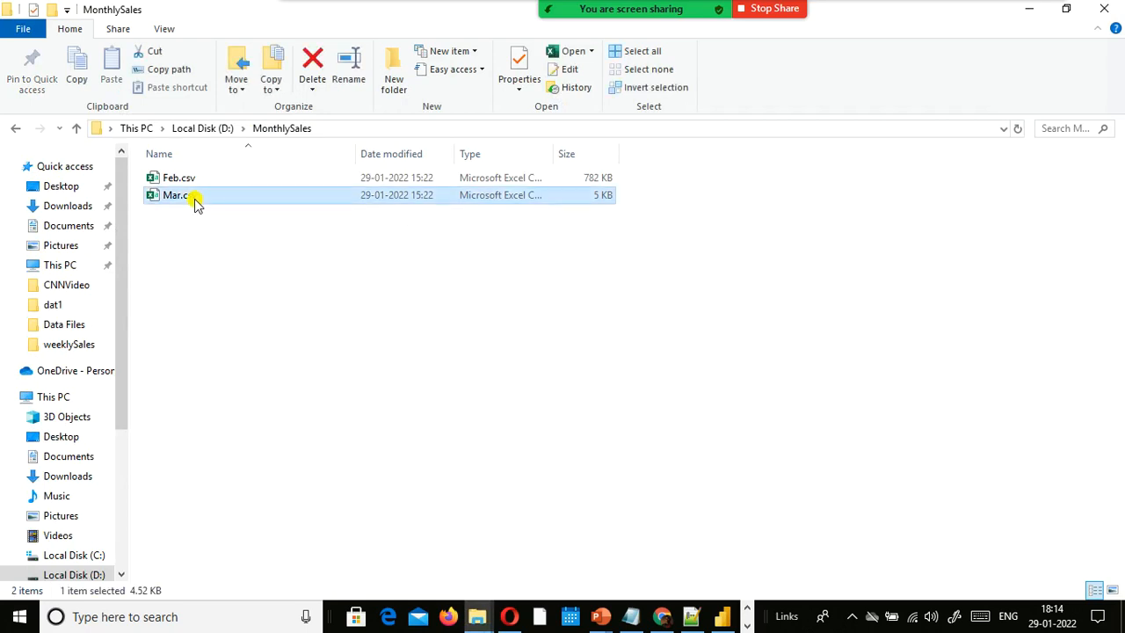
{"action": "key", "text": "alt+Tab"}
{"action": "key", "text": "Tab"}
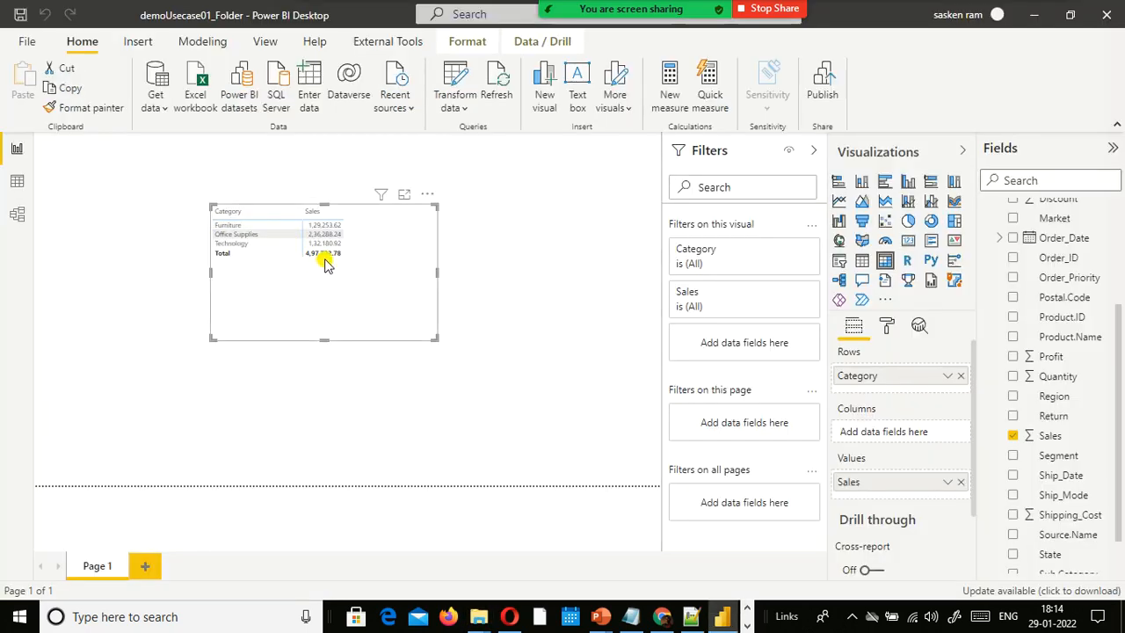
{"action": "key", "text": "alt+Tab"}
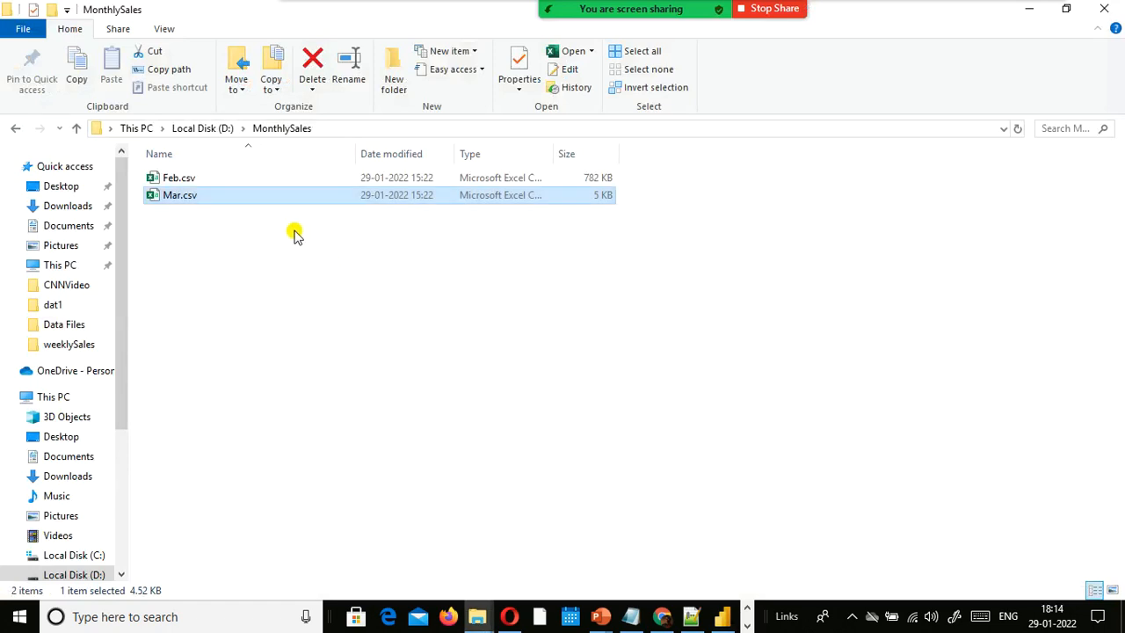
{"action": "key", "text": "Delete"}
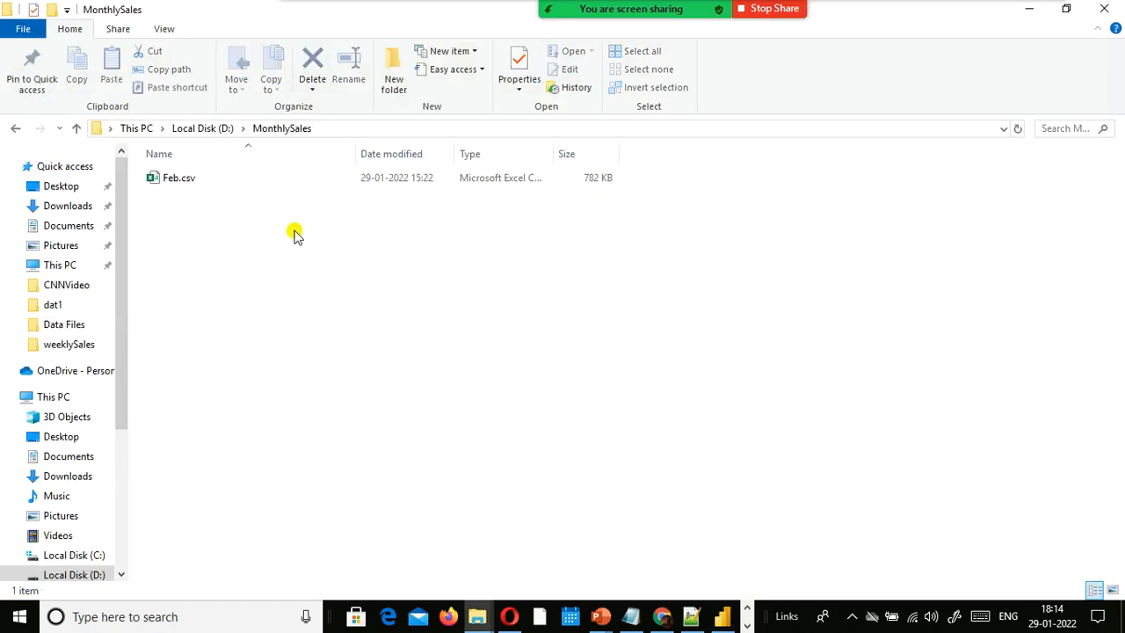
Refresh the data in the Power BI report and admit the waiting participant to the meeting.
{"action": "key", "text": "alt+Tab"}
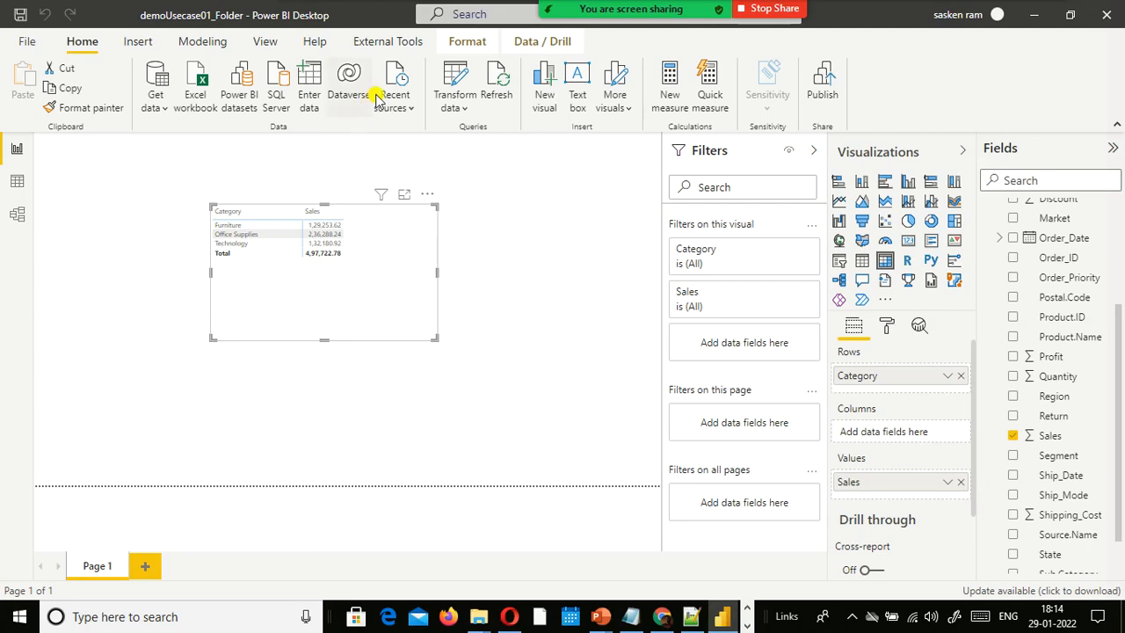
{"action": "left_click", "coordinate": [488, 88]}
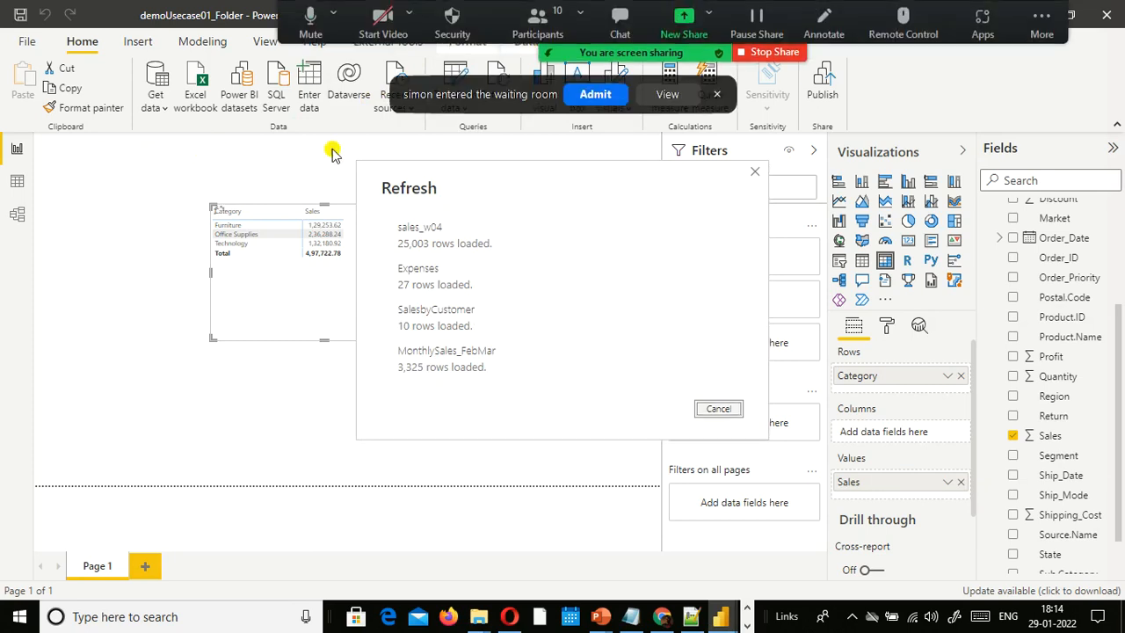
{"action": "left_click", "coordinate": [594, 94]}
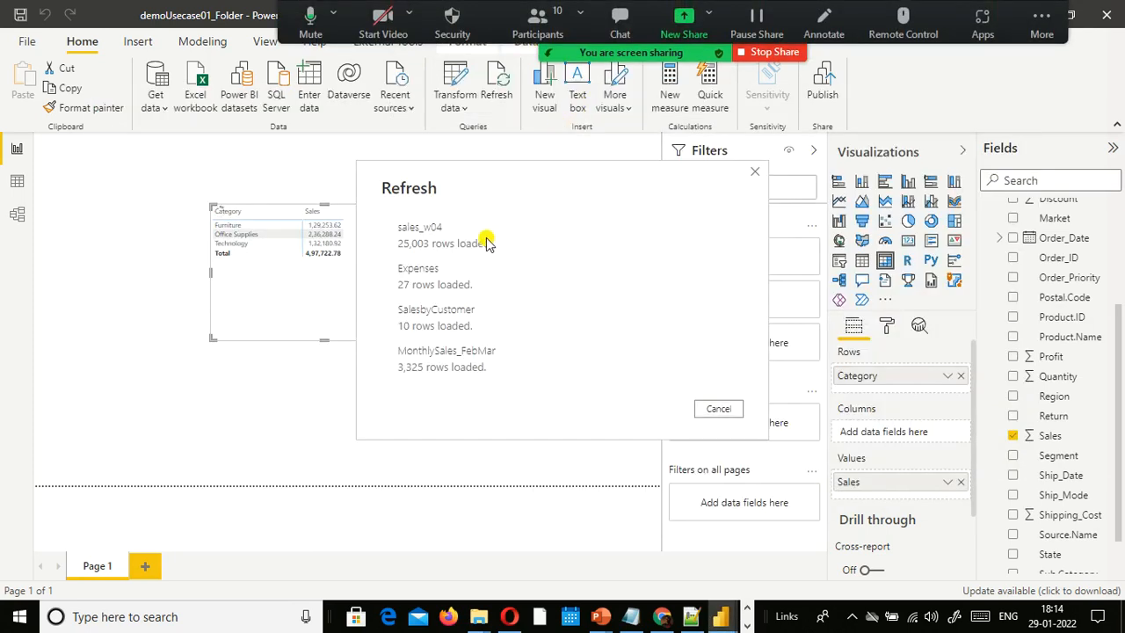
{"action": "key", "text": "alt+Tab"}
{"action": "key", "text": "alt+Tab"}
{"action": "key", "text": "alt+Tab"}
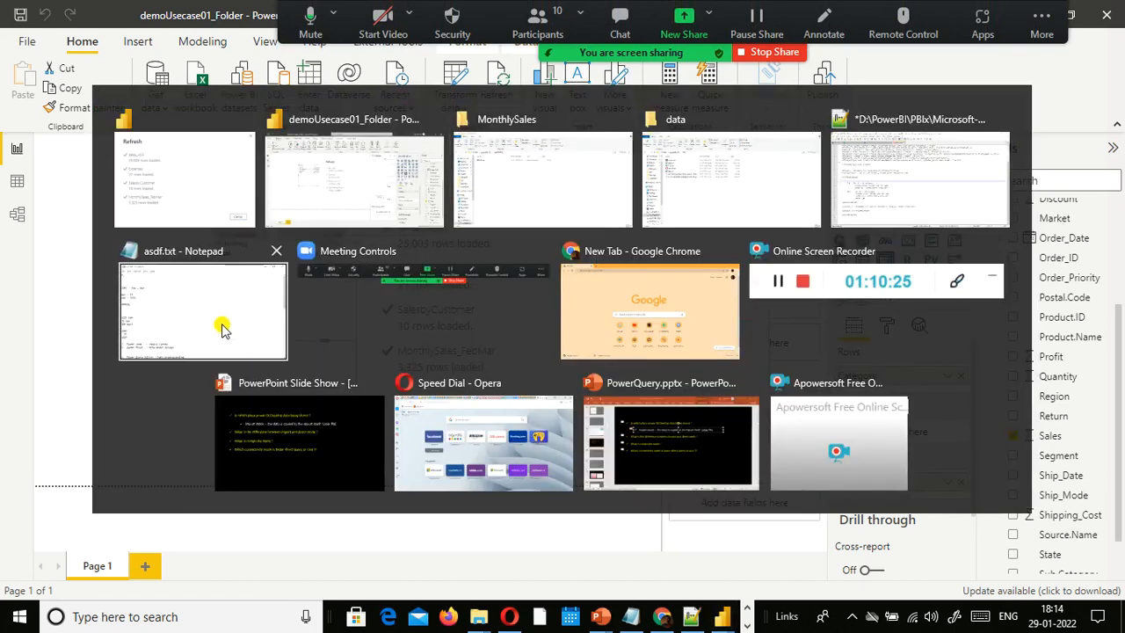
{"action": "key", "text": "alt+Tab"}
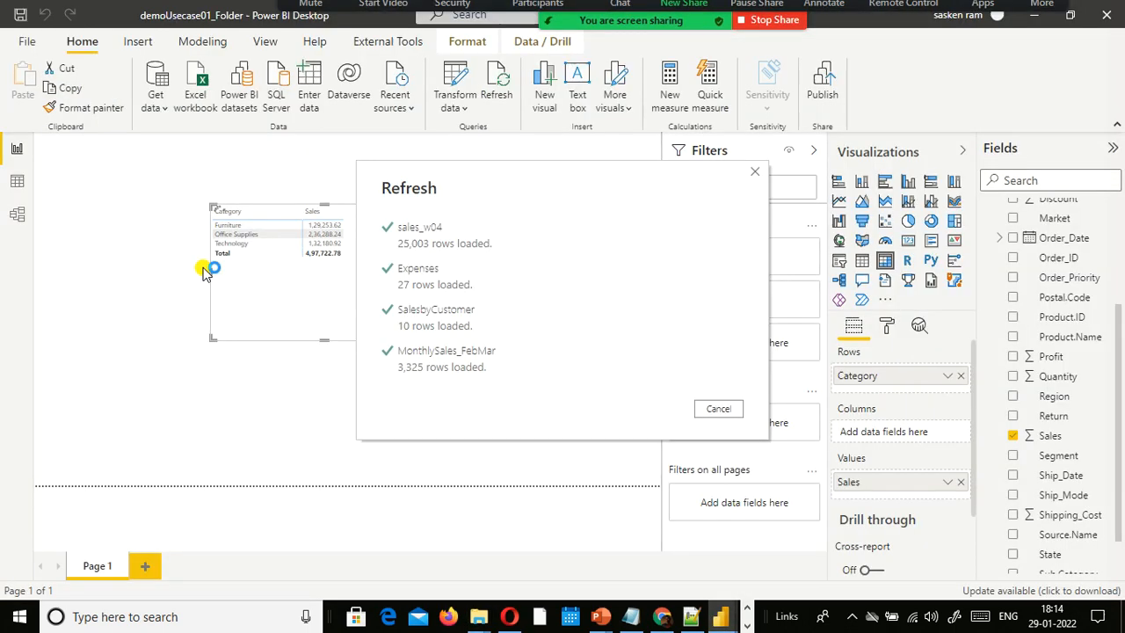
{"action": "key", "text": "alt+Tab"}
{"action": "key", "text": "alt+Tab"}
{"action": "key", "text": "alt+Tab"}
{"action": "key", "text": "alt+Tab"}
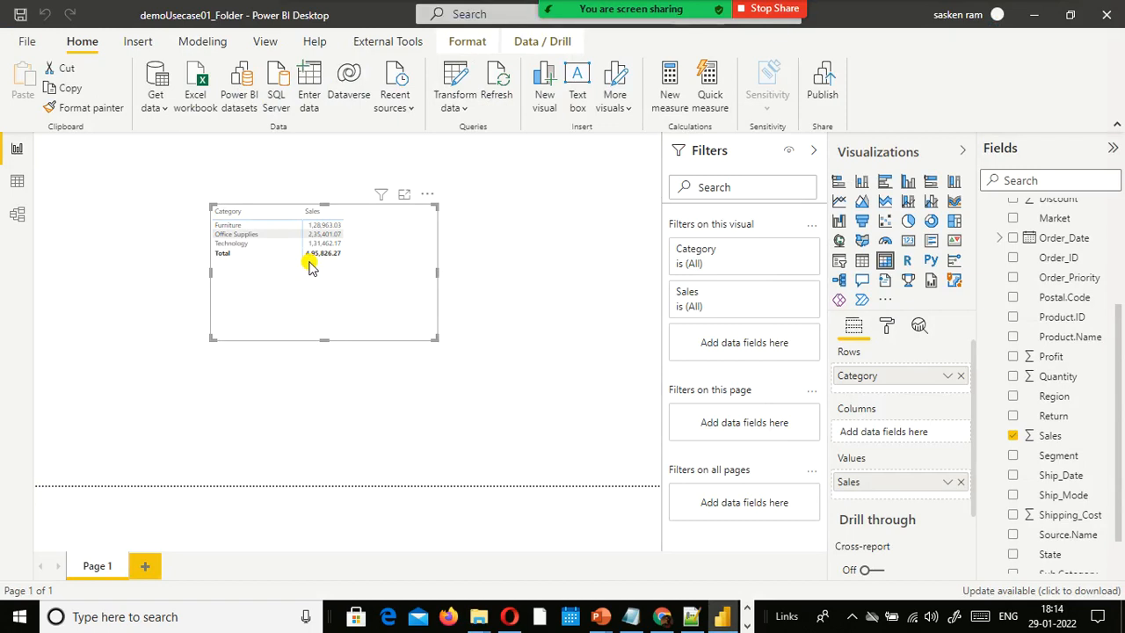
Check the refreshed sales by category matrix against the remaining file in the MonthlySales folder.
{"action": "key", "text": "alt+Tab"}
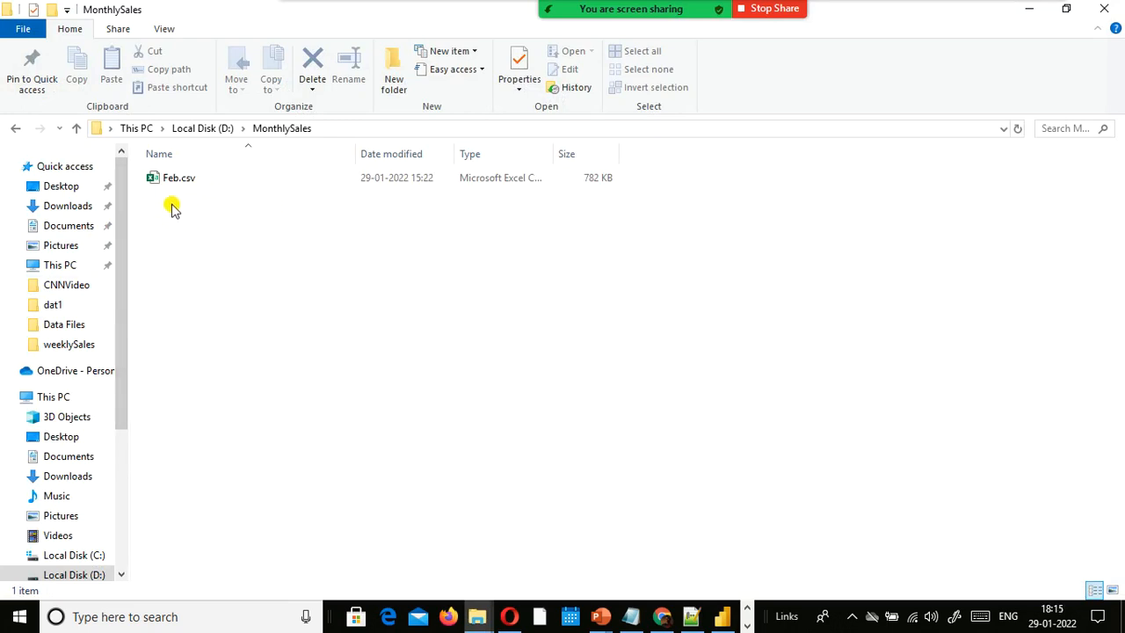
{"action": "key", "text": "alt+Tab"}
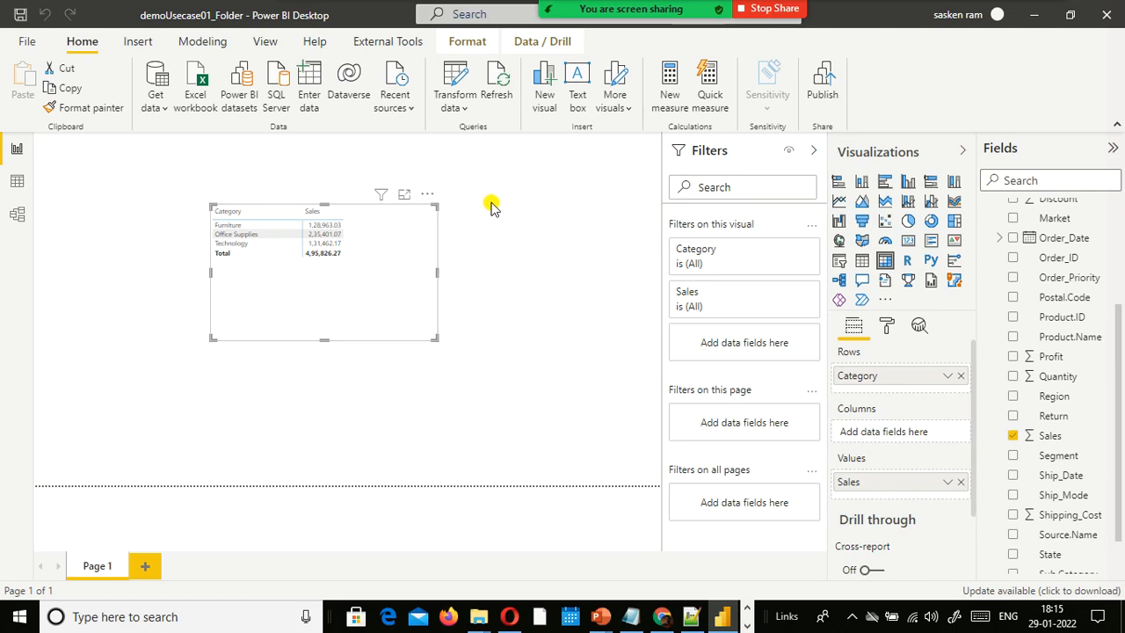
{"action": "key", "text": "alt+Tab"}
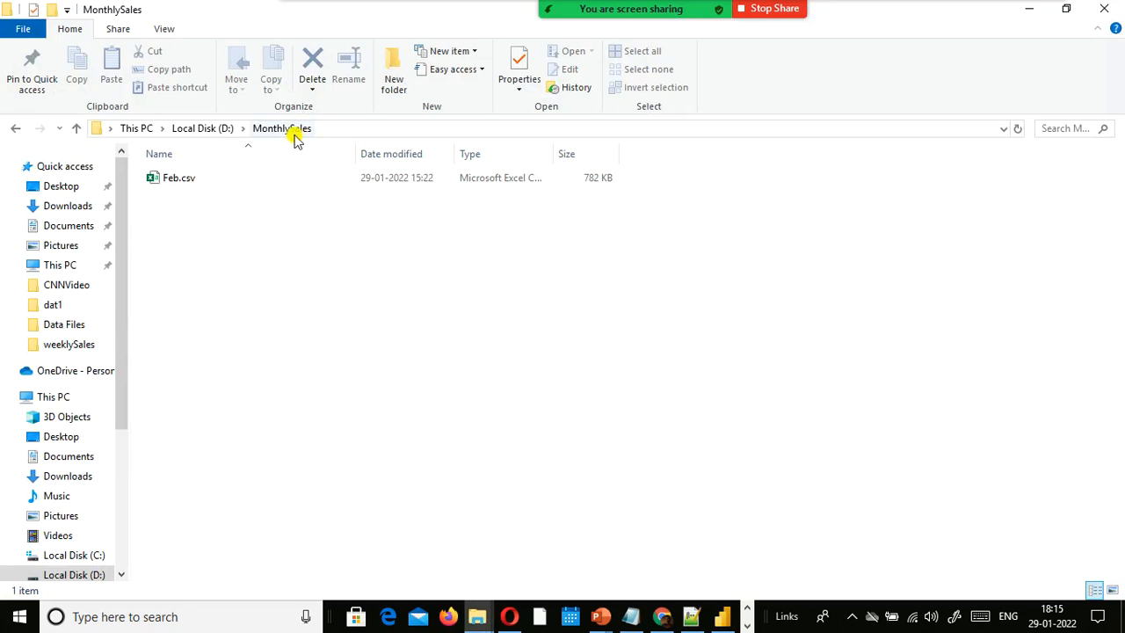
{"action": "key", "text": "alt+Tab"}
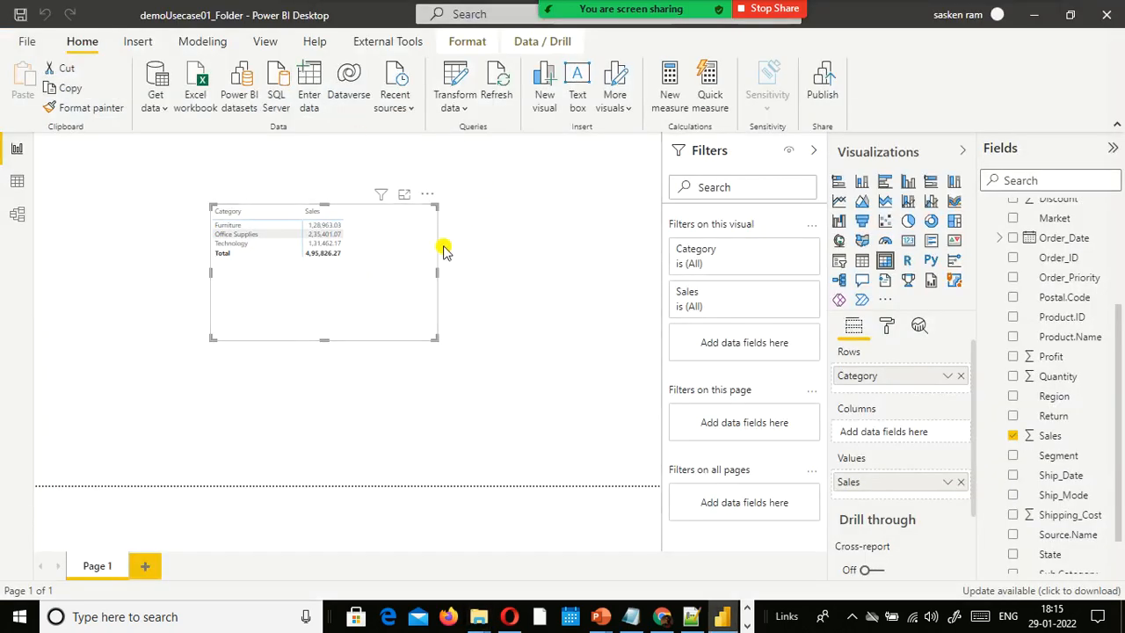
{"action": "key", "text": "alt+Tab"}
{"action": "key", "text": "Escape"}
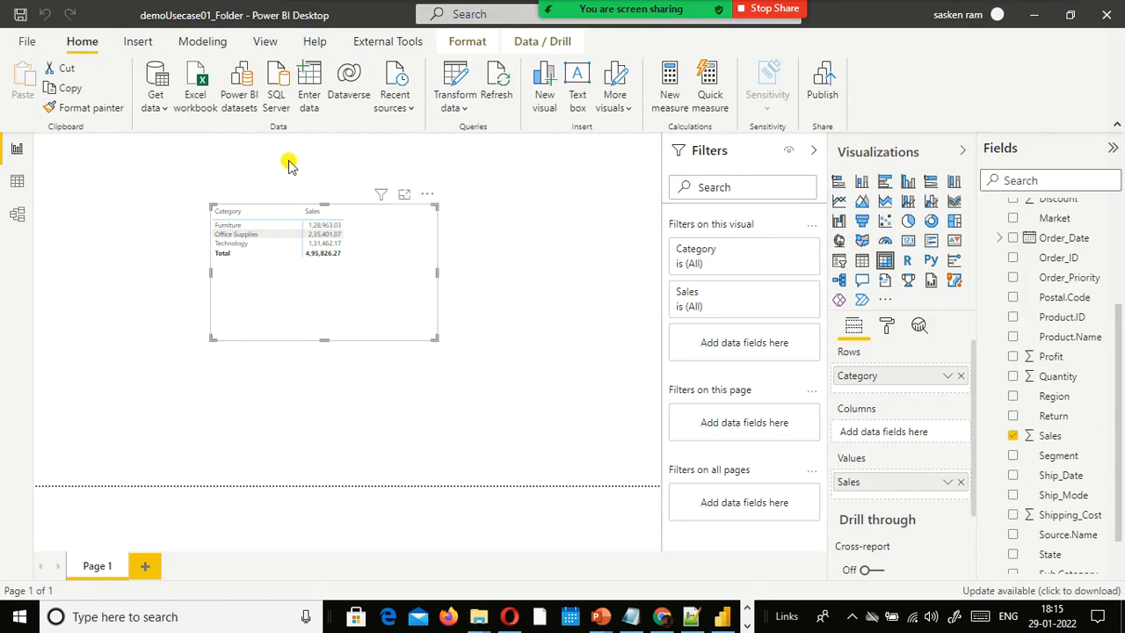
Switch to Notepad++ and review the Feb and Mar column prerequisites and the YYYY-MM-DD Feb naming note in Readme.md.
{"action": "key", "text": "alt+Tab"}
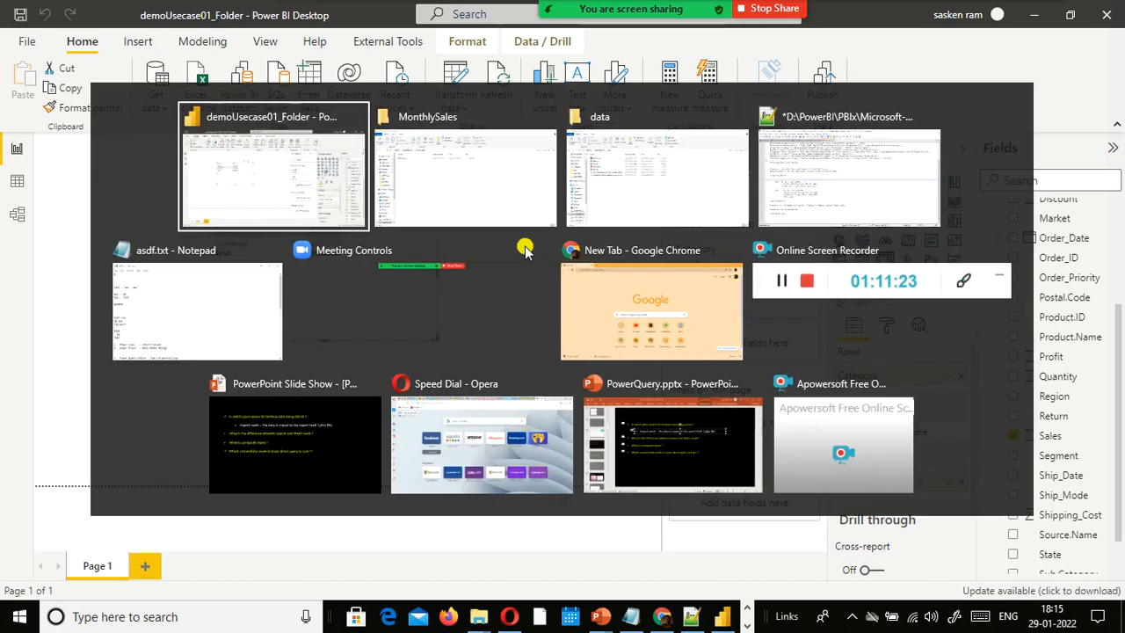
{"action": "key", "text": "alt+Tab"}
{"action": "key", "text": "alt+Tab"}
{"action": "key", "text": "alt+Tab"}
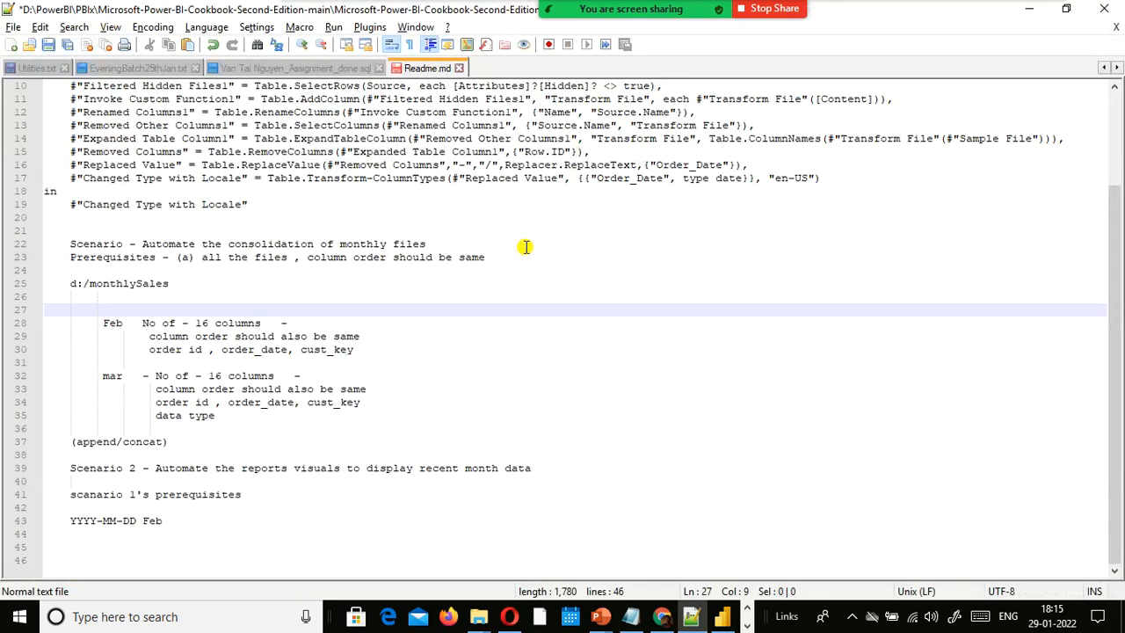
{"action": "left_click_drag", "start_coordinate": [251, 431], "coordinate": [27, 318]}
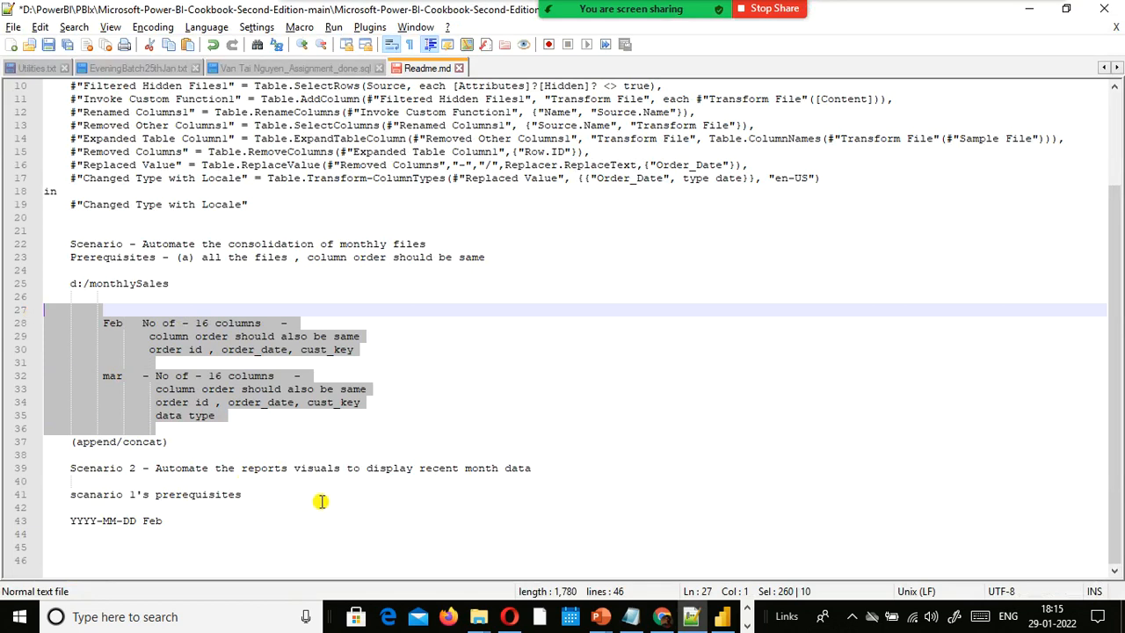
{"action": "left_click", "coordinate": [390, 413]}
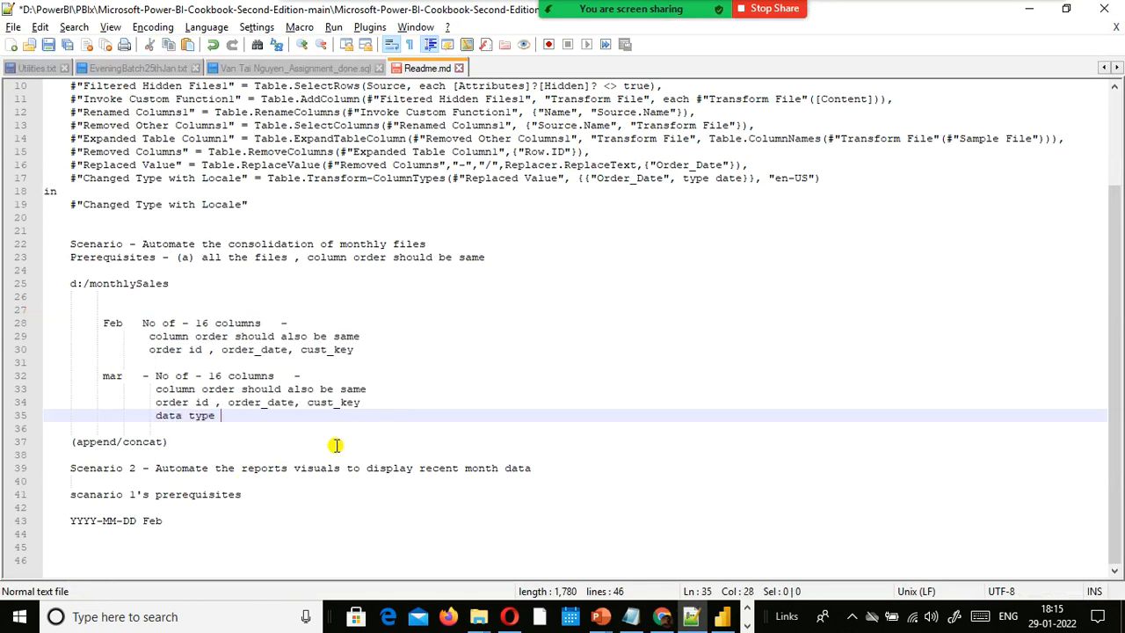
{"action": "left_click", "coordinate": [280, 503]}
{"action": "left_click", "coordinate": [238, 529]}
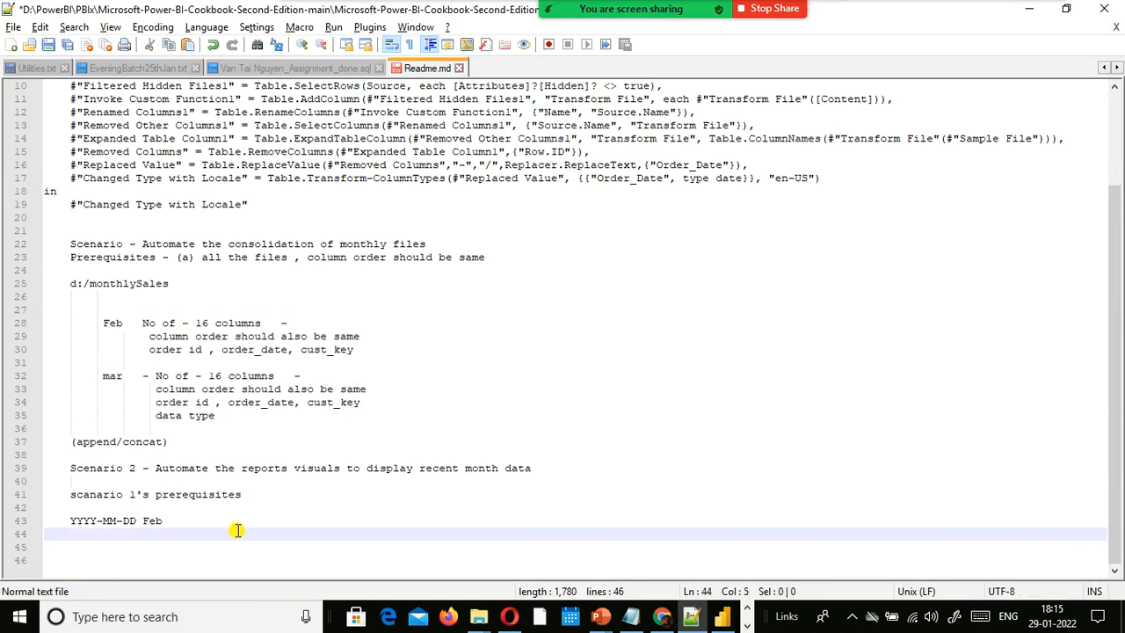
{"action": "left_click_drag", "start_coordinate": [244, 524], "coordinate": [74, 521]}
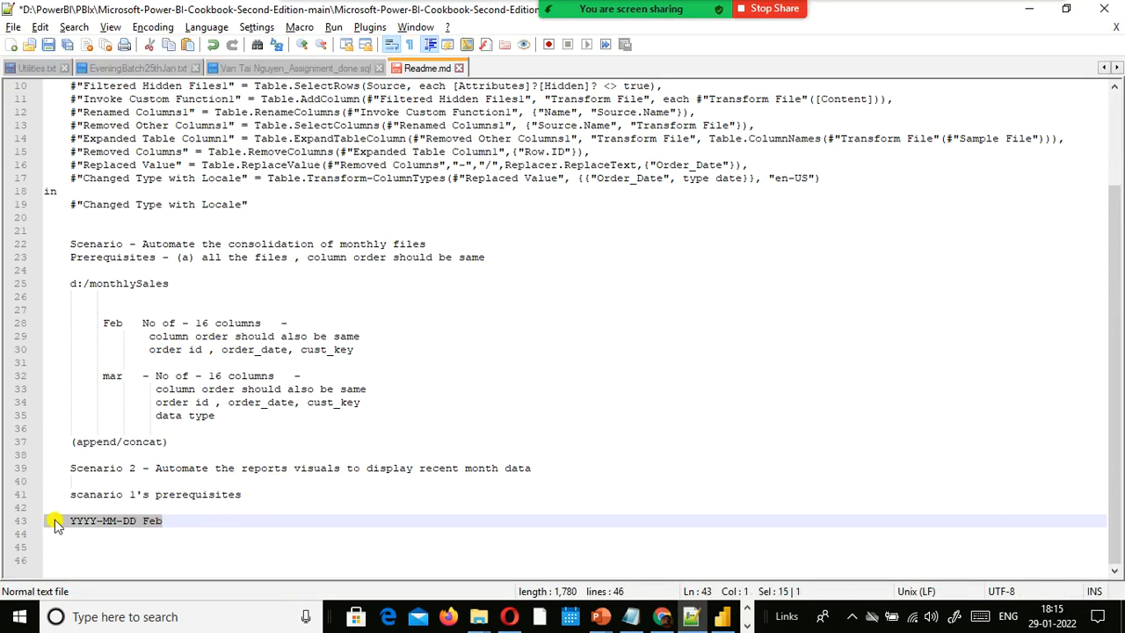
{"action": "left_click", "coordinate": [237, 523]}
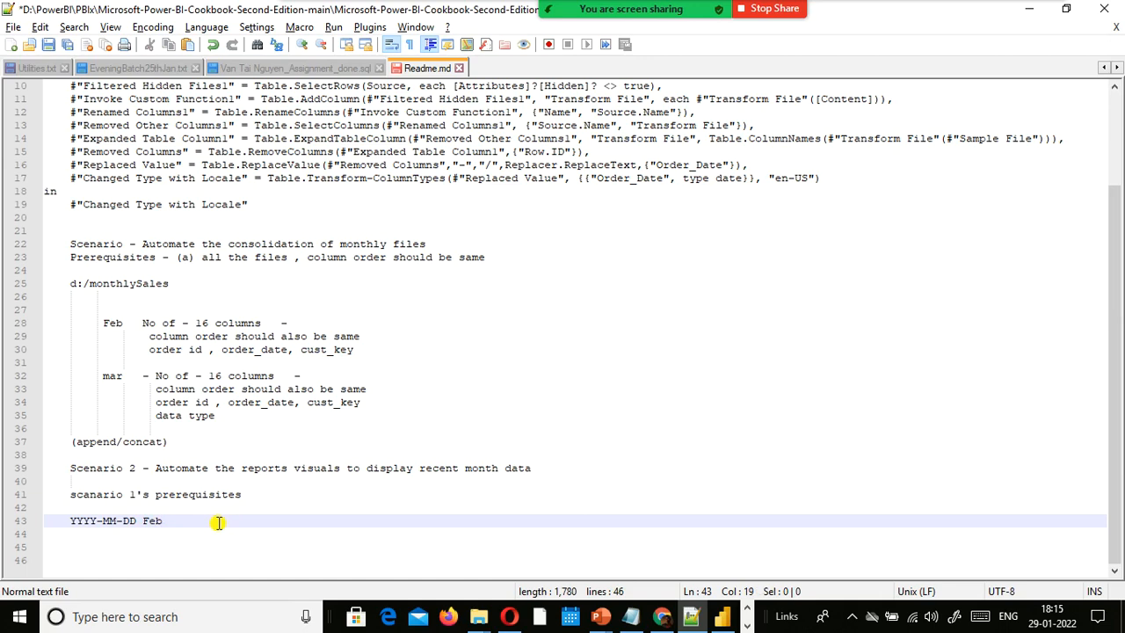
{"action": "left_click_drag", "start_coordinate": [220, 522], "coordinate": [38, 498]}
{"action": "left_click", "coordinate": [170, 531]}
{"action": "left_click_drag", "start_coordinate": [170, 531], "coordinate": [67, 524]}
Copy Mar.csv from the data folder on drive D back into the MonthlySales folder.
{"action": "key", "text": "alt+Tab"}
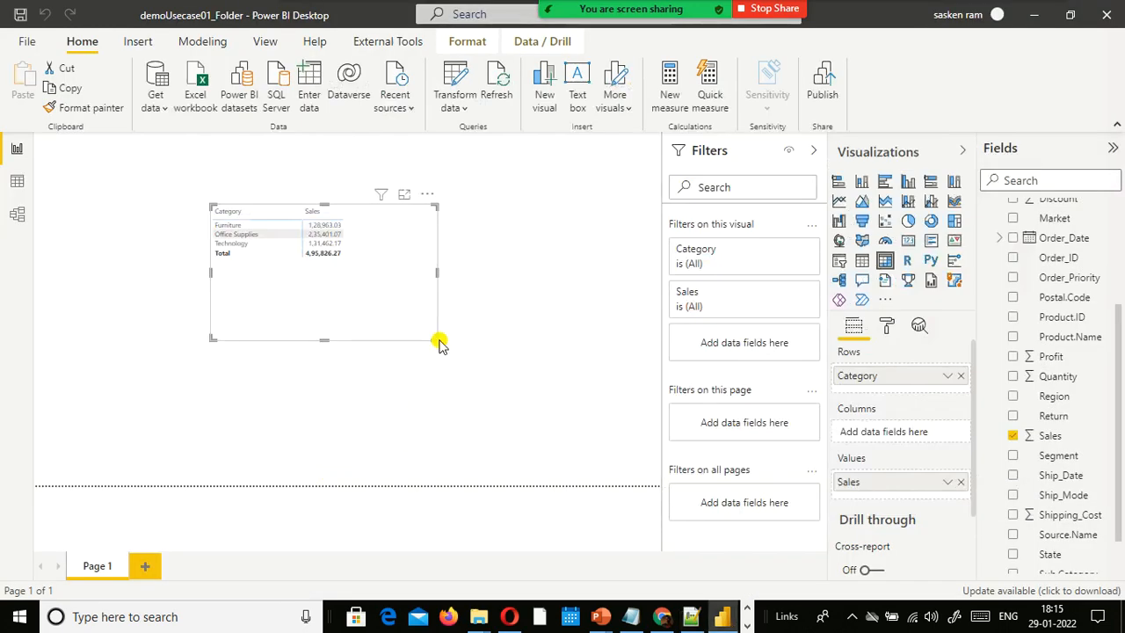
{"action": "key", "text": "alt+Tab"}
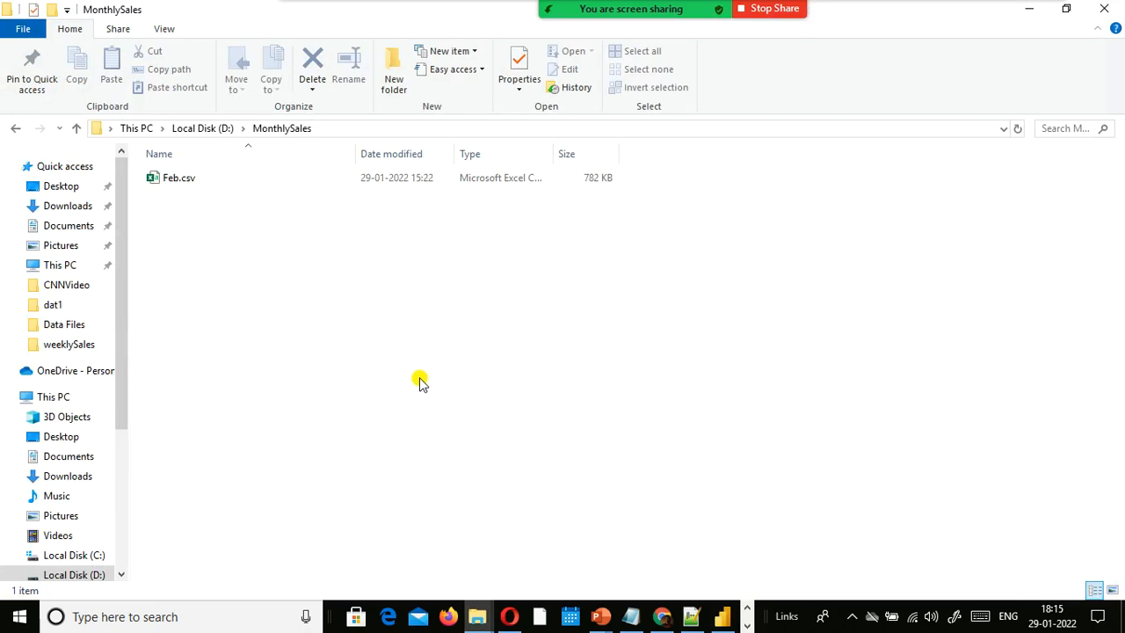
{"action": "key", "text": "alt+Tab"}
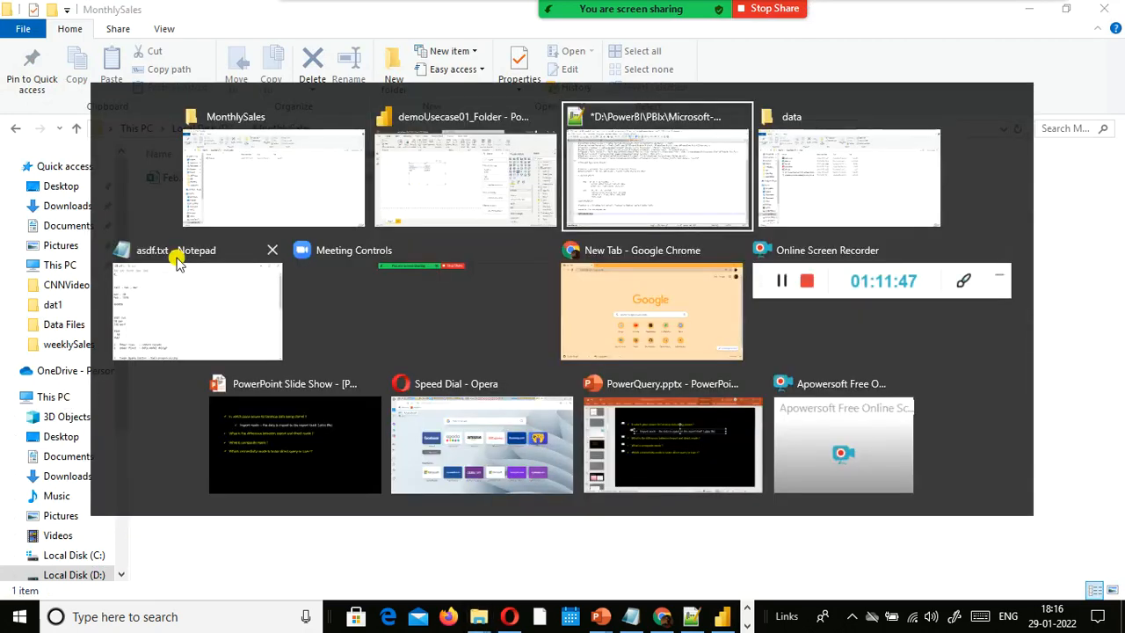
{"action": "key", "text": "alt+Tab"}
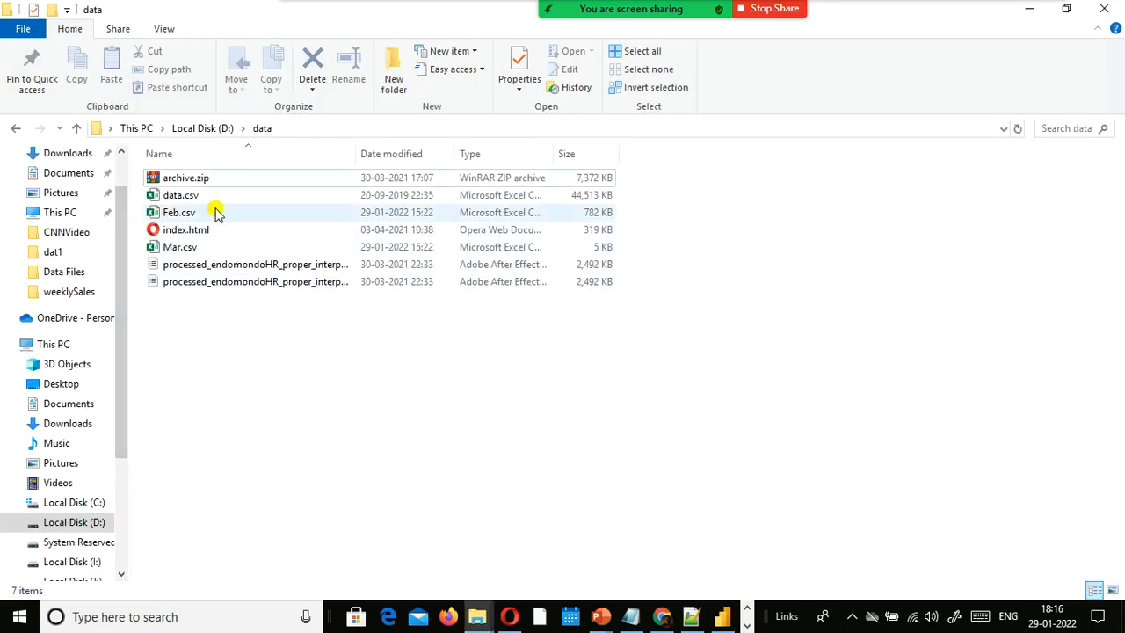
{"action": "key", "text": "alt+Tab"}
{"action": "key", "text": "alt+Tab"}
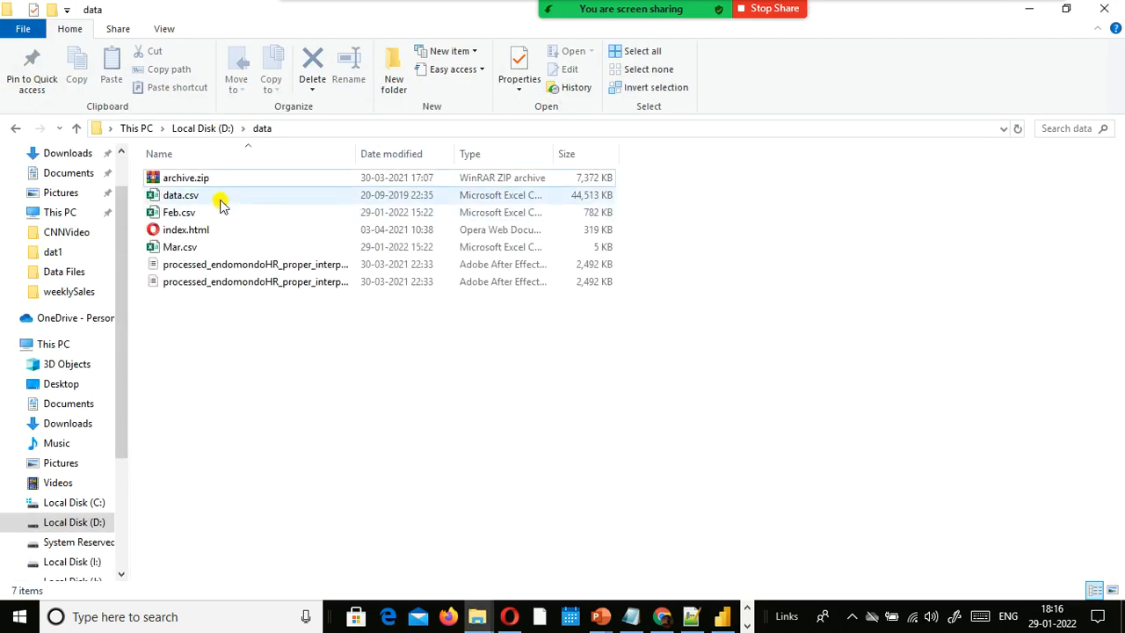
{"action": "left_click_drag", "start_coordinate": [176, 247], "coordinate": [387, 281]}
{"action": "key", "text": "alt+Tab"}
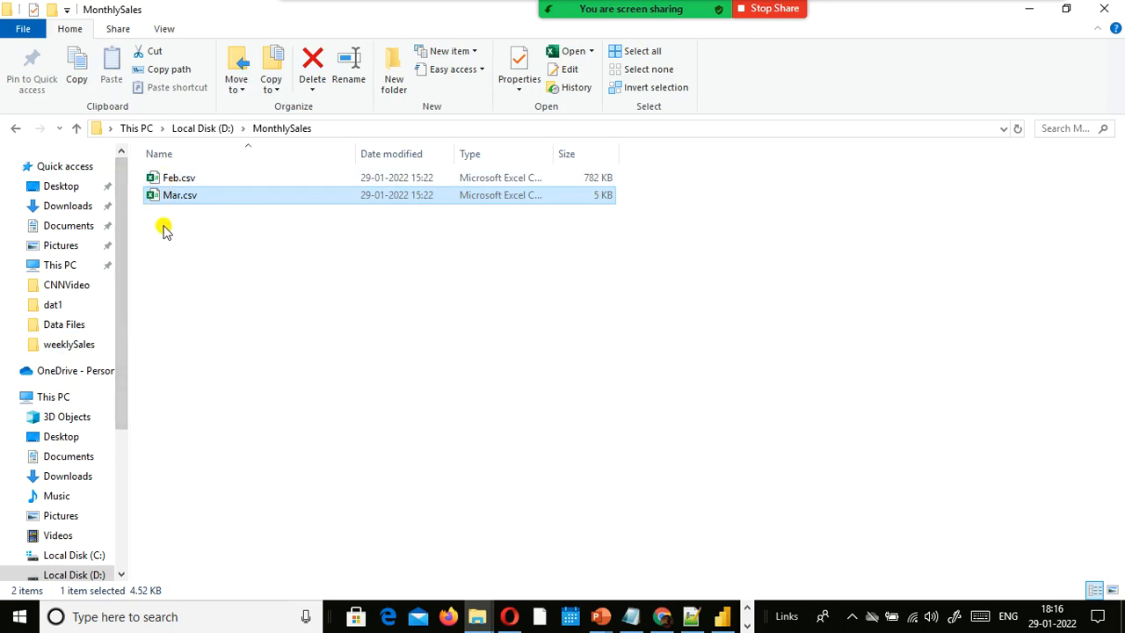
{"action": "scroll", "coordinate": [111, 384], "scroll_direction": "down", "scroll_amount": 2}
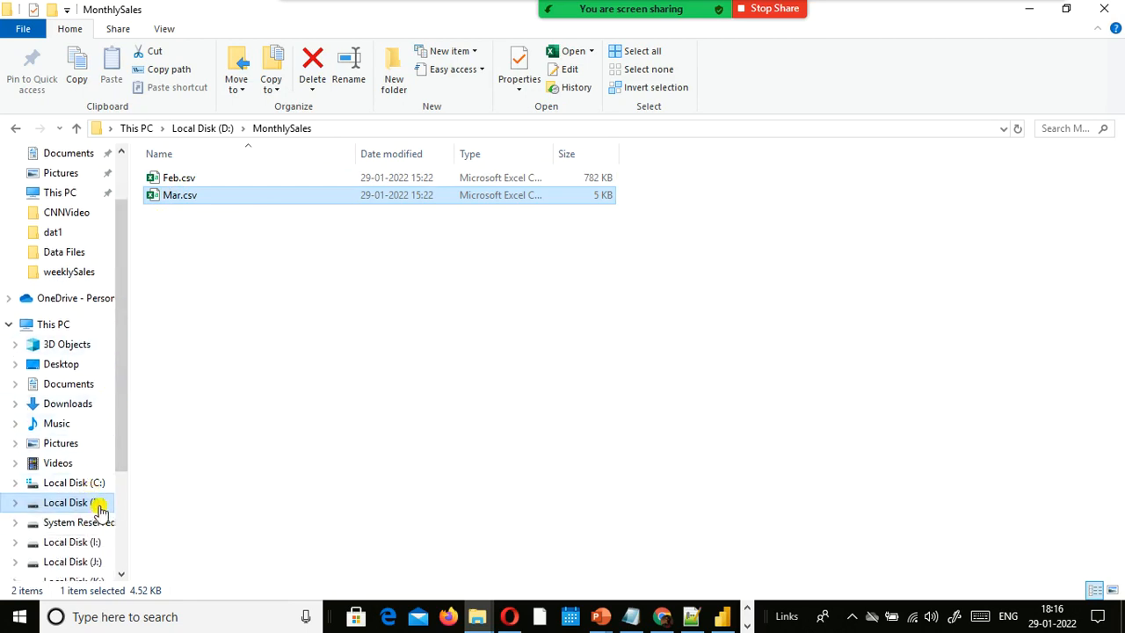
Open the stu folder on drive D and copy 2021-04-01 Apr.csv to the clipboard.
{"action": "key", "text": "alt+Tab"}
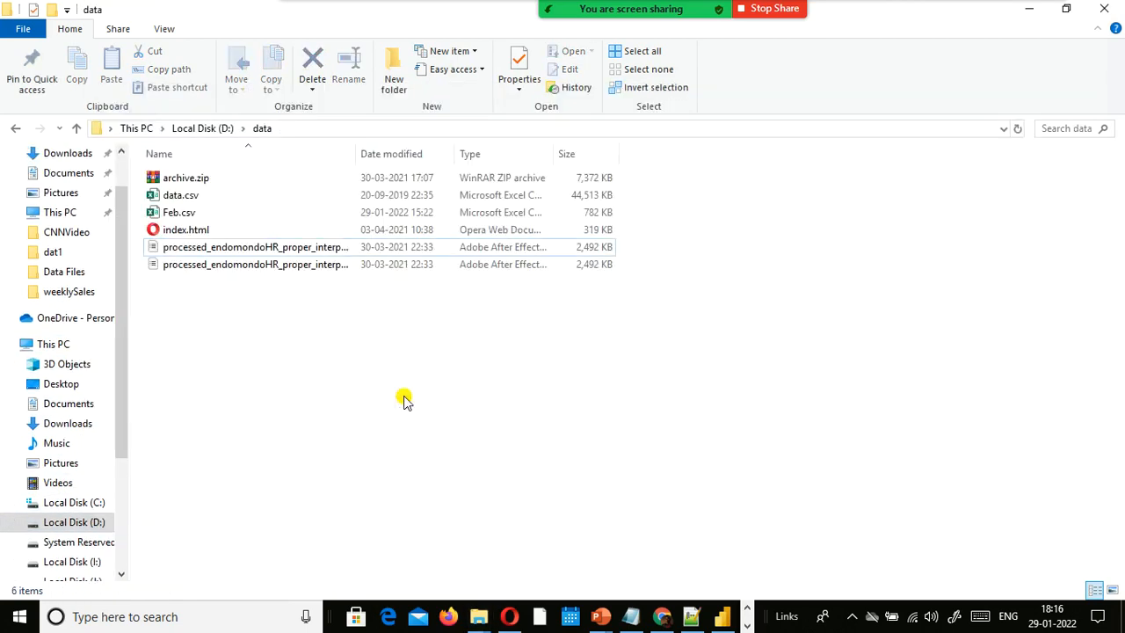
{"action": "left_click", "coordinate": [219, 129]}
{"action": "type", "text": "stu"}
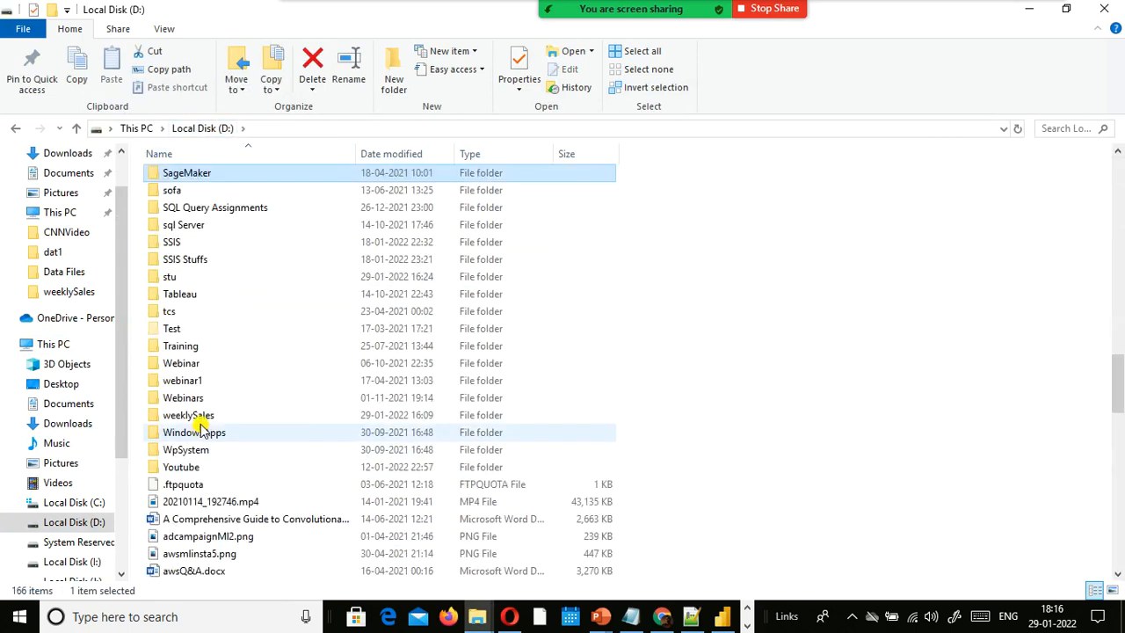
{"action": "double_click", "coordinate": [199, 281]}
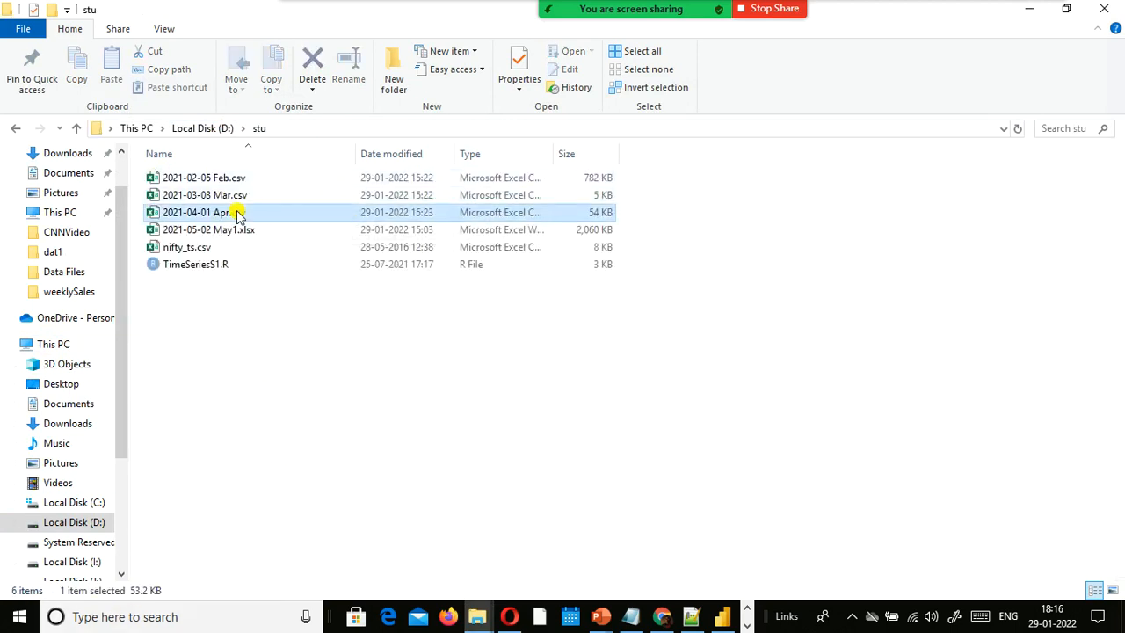
{"action": "right_click", "coordinate": [237, 215]}
{"action": "left_click", "coordinate": [329, 502]}
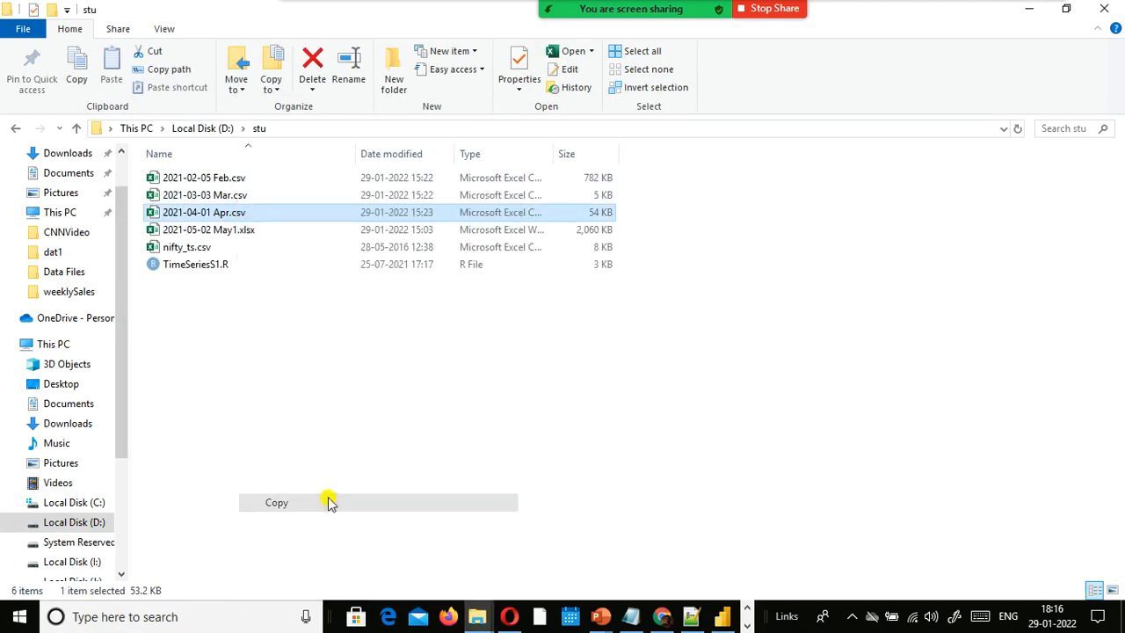
Create a folder named MonthlyRevenue at the root of drive D, open it, and return to the stu folder window.
{"action": "key", "text": "alt+Tab"}
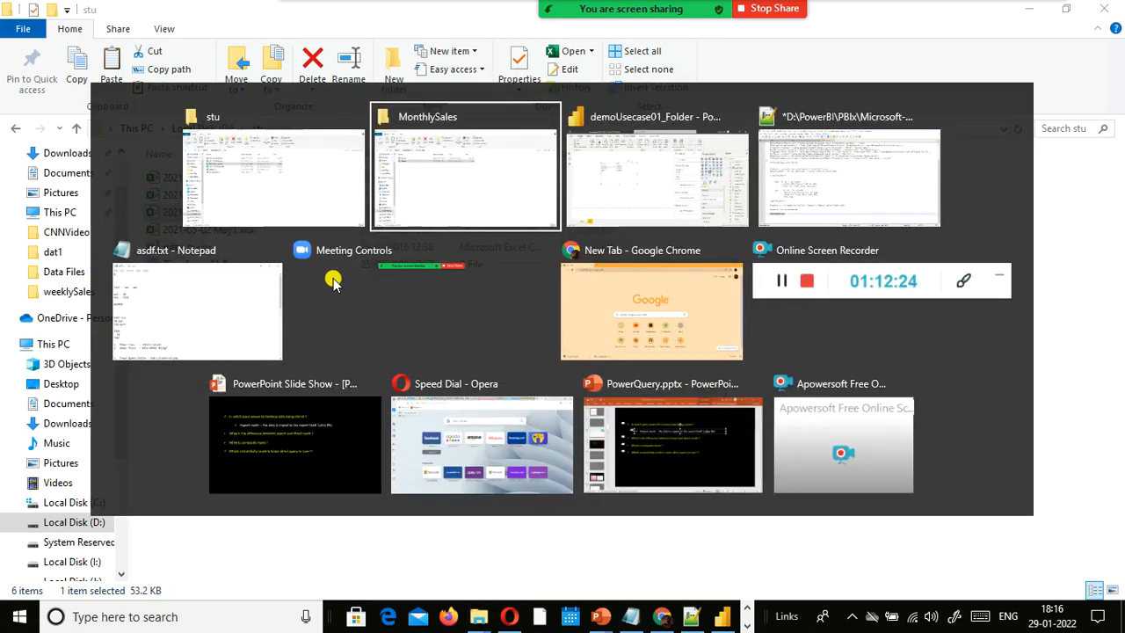
{"action": "left_click", "coordinate": [205, 129]}
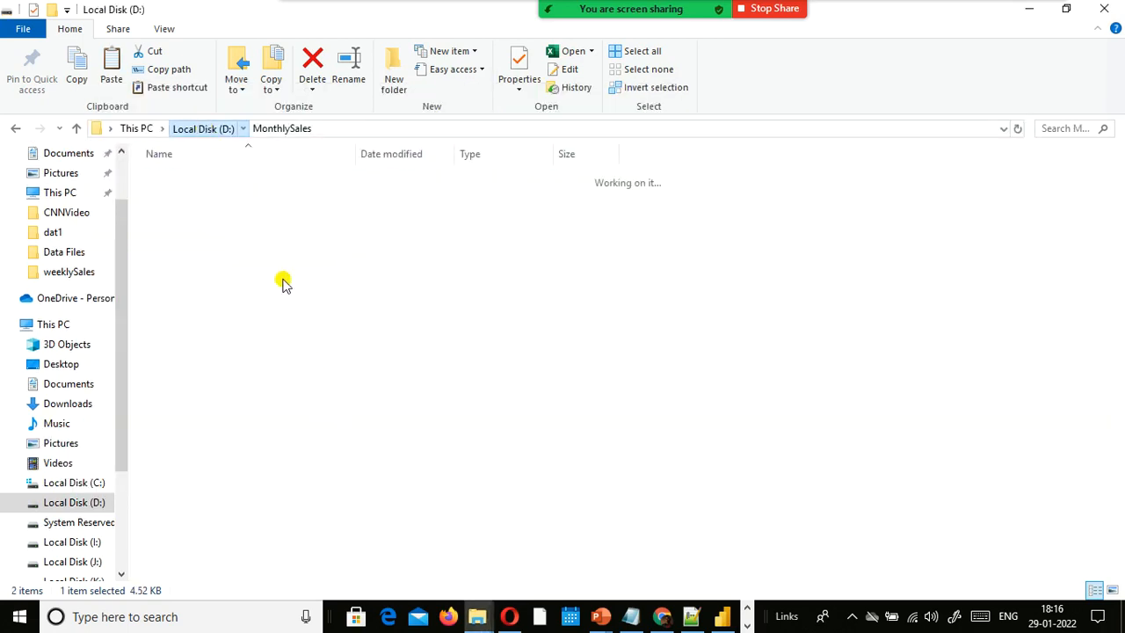
{"action": "right_click", "coordinate": [636, 335]}
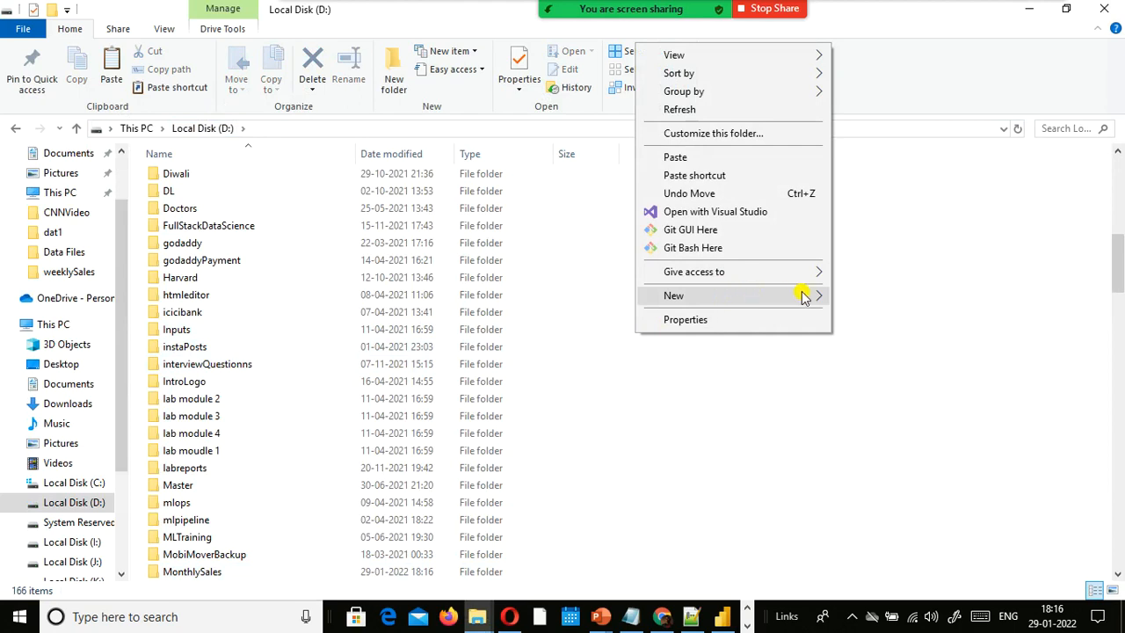
{"action": "left_click", "coordinate": [849, 297]}
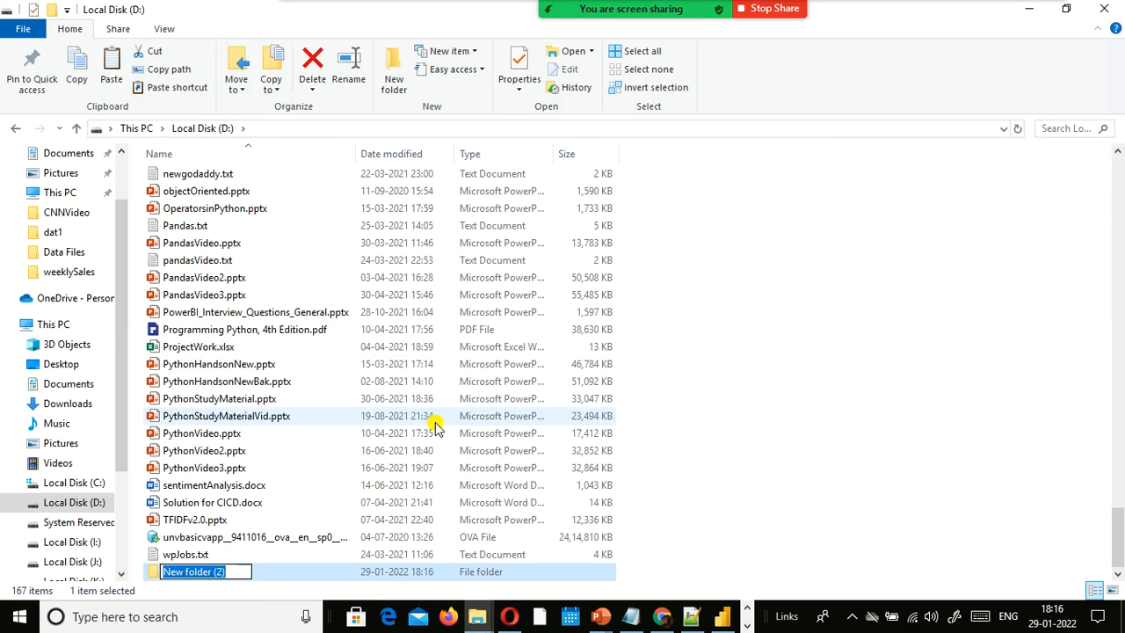
{"action": "type", "text": "Monthly"}
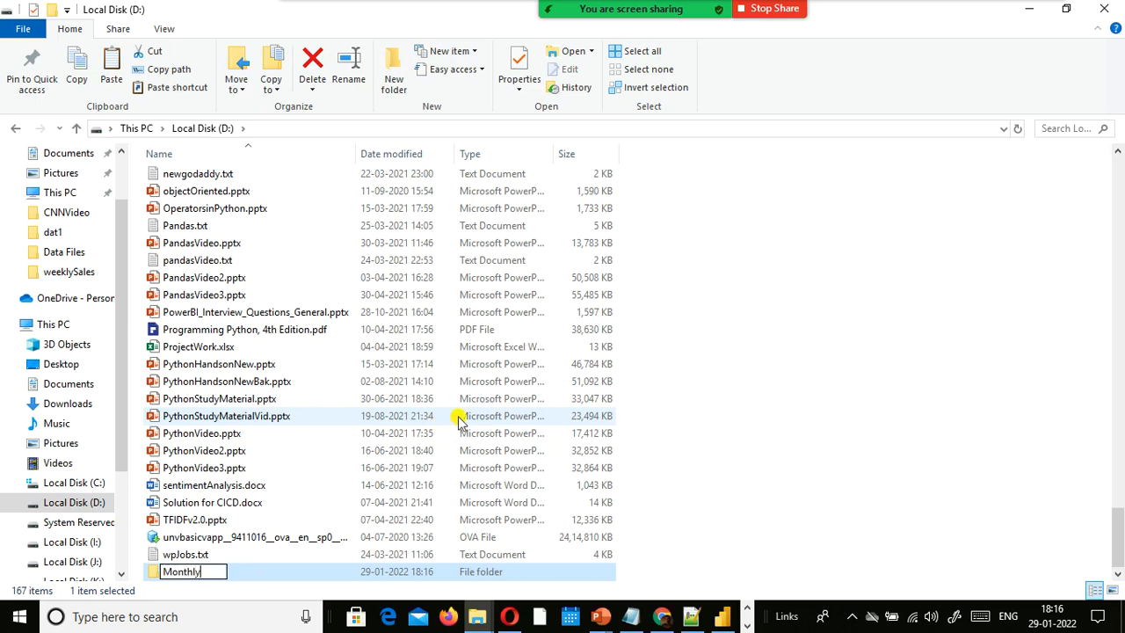
{"action": "type", "text": "Revenue"}
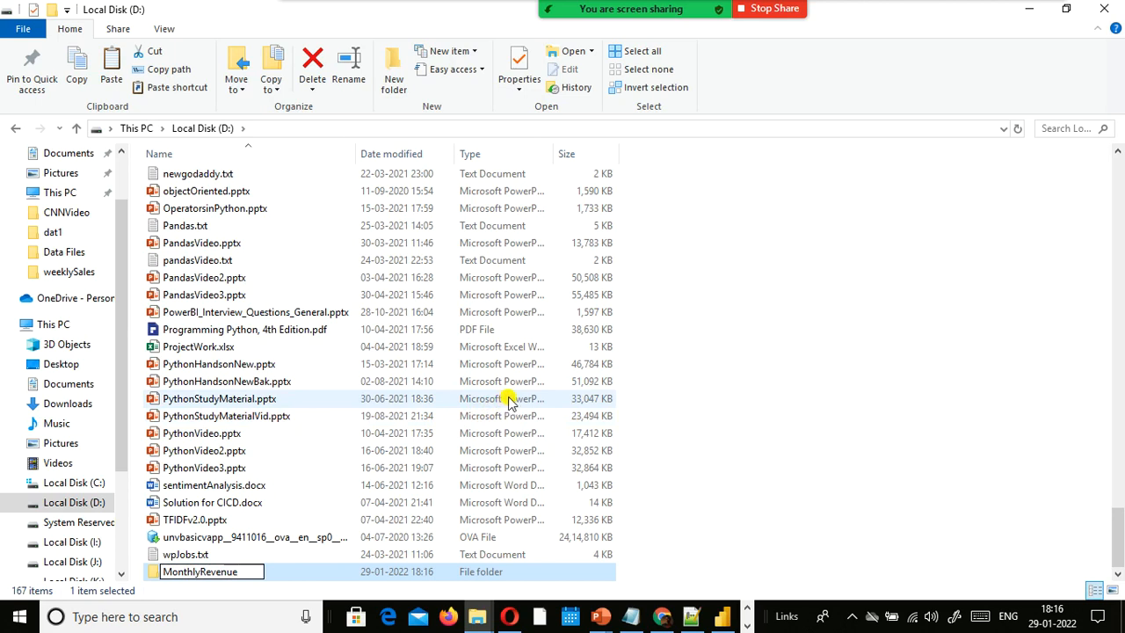
{"action": "key", "text": "Return"}
{"action": "key", "text": "Return"}
{"action": "key", "text": "alt+Tab"}
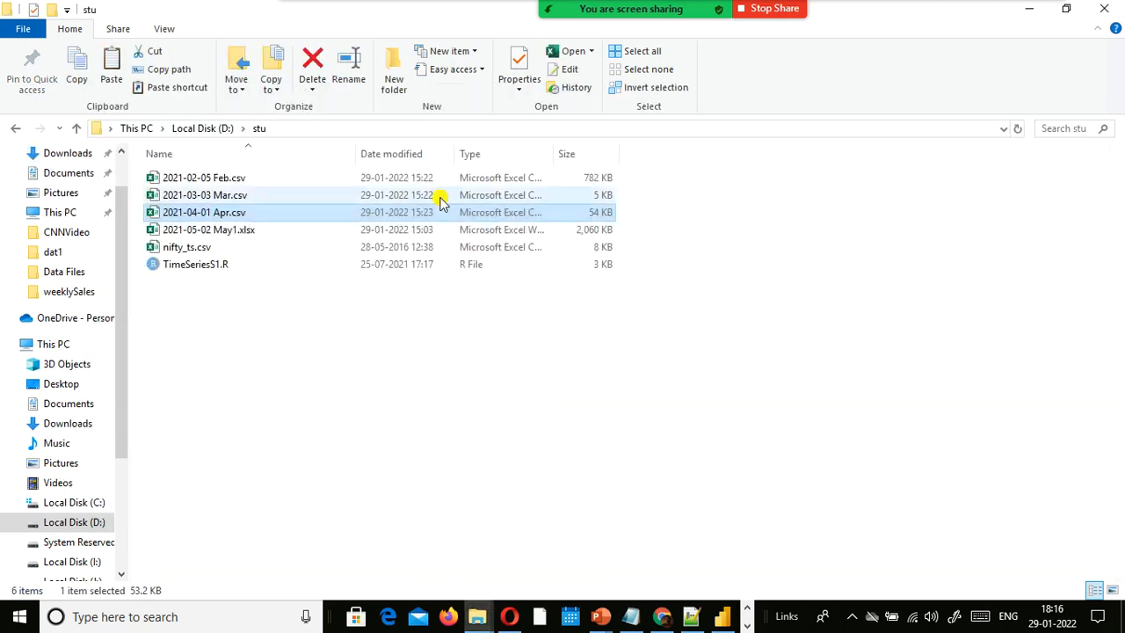
Copy the Feb, Mar and Apr 2021 CSV files from the stu folder into the empty MonthlyRevenue folder.
{"action": "left_click", "coordinate": [271, 182], "text": "shift"}
{"action": "key", "text": "alt+Tab"}
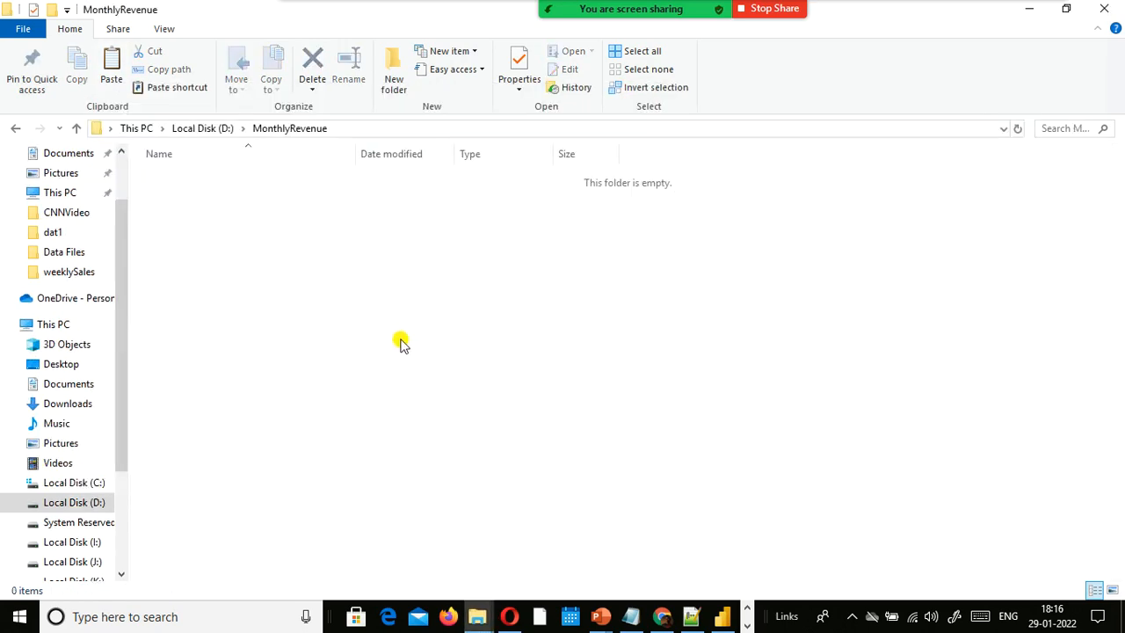
{"action": "key", "text": "ctrl+v"}
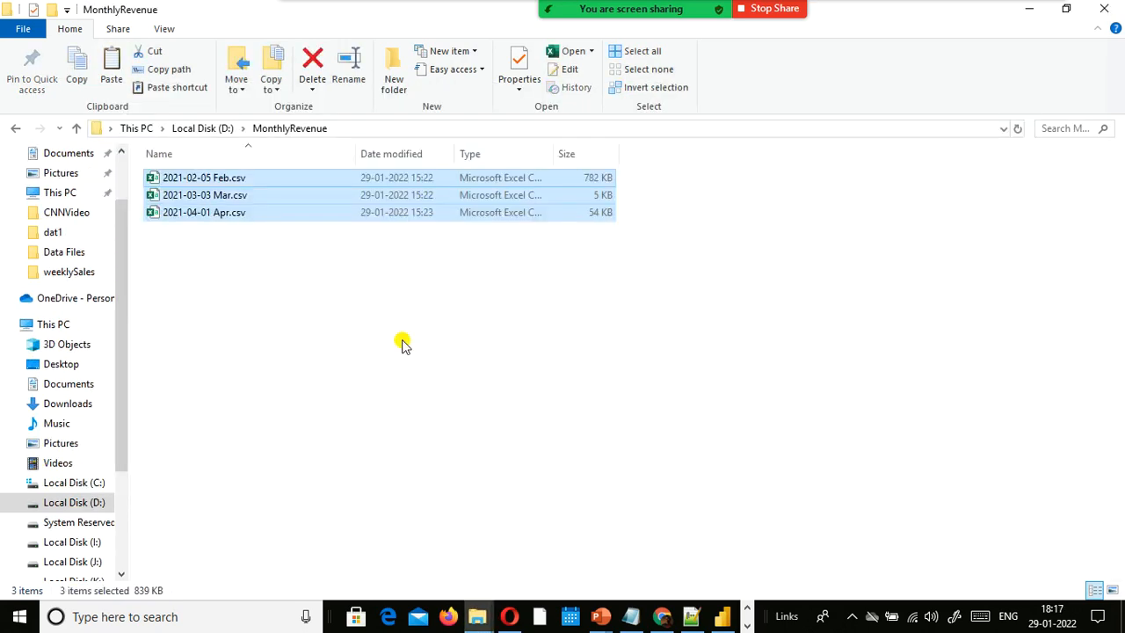
{"action": "left_click", "coordinate": [403, 344]}
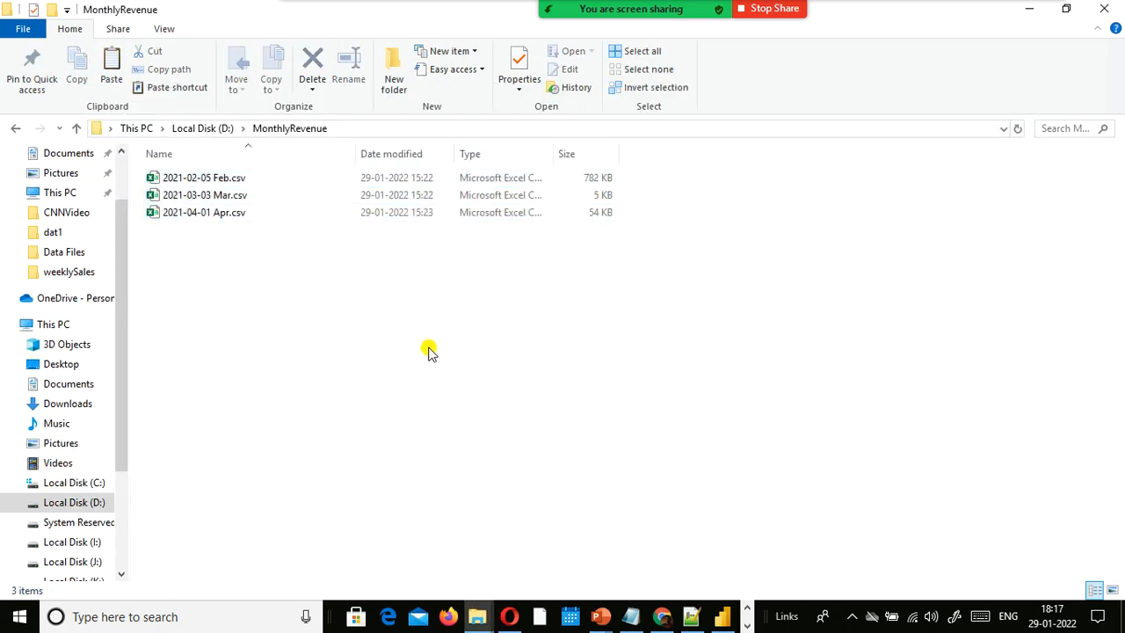
{"action": "left_click", "coordinate": [262, 217]}
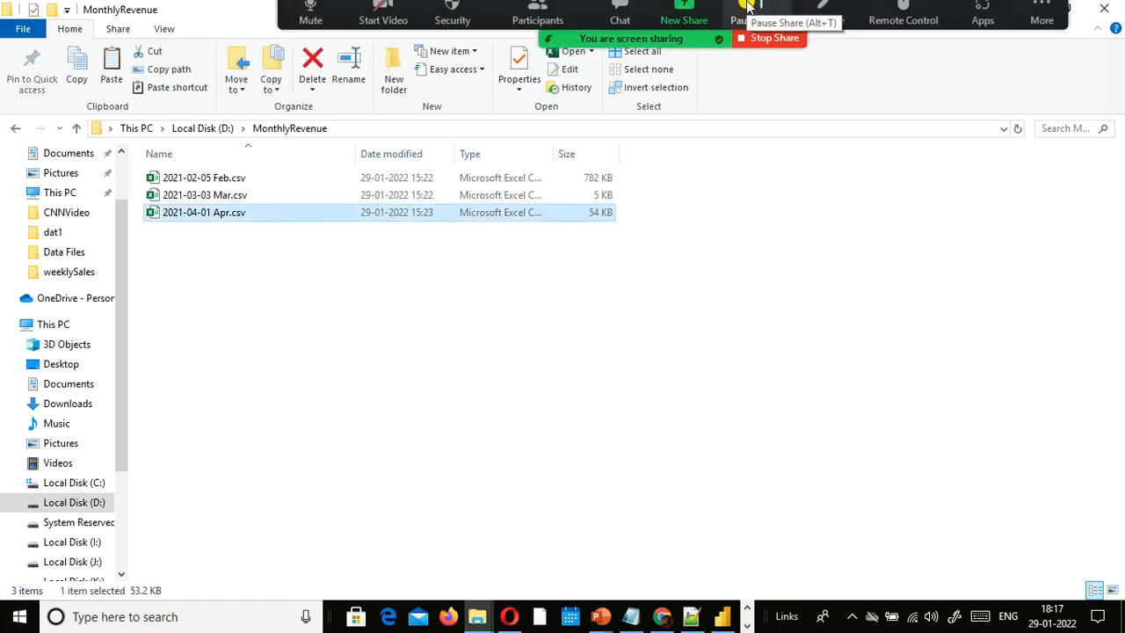
{"action": "left_click", "coordinate": [655, 499]}
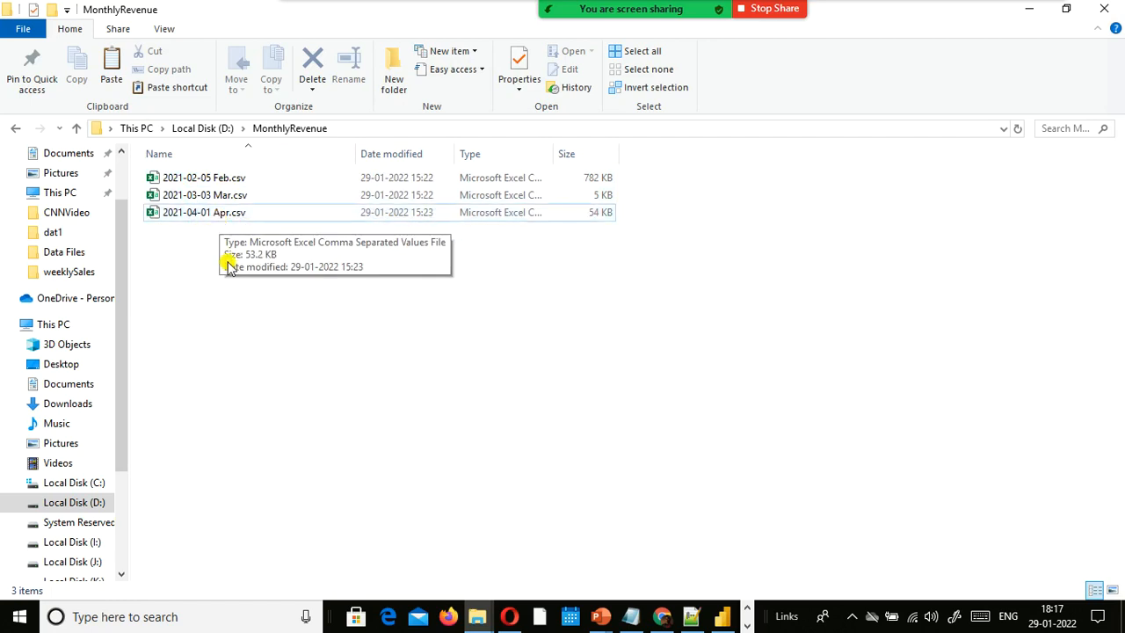
Switch to the demoUsecase01_Folder report in Power BI Desktop and start a new Folder data connection.
{"action": "key", "text": "alt+Tab"}
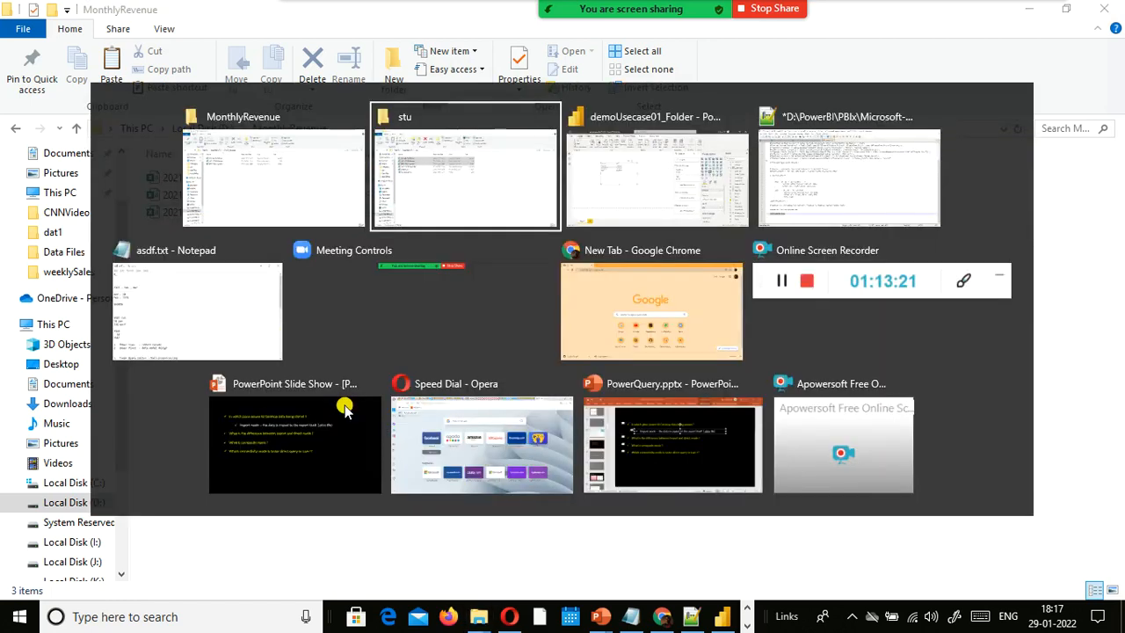
{"action": "key", "text": "alt+Tab"}
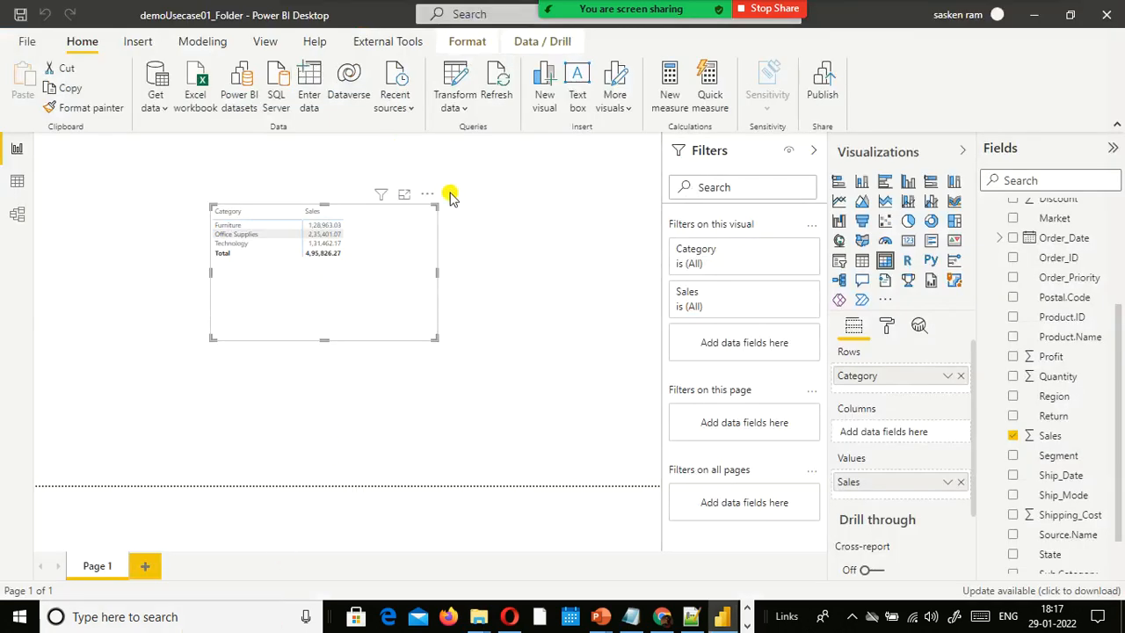
{"action": "left_click", "coordinate": [153, 102]}
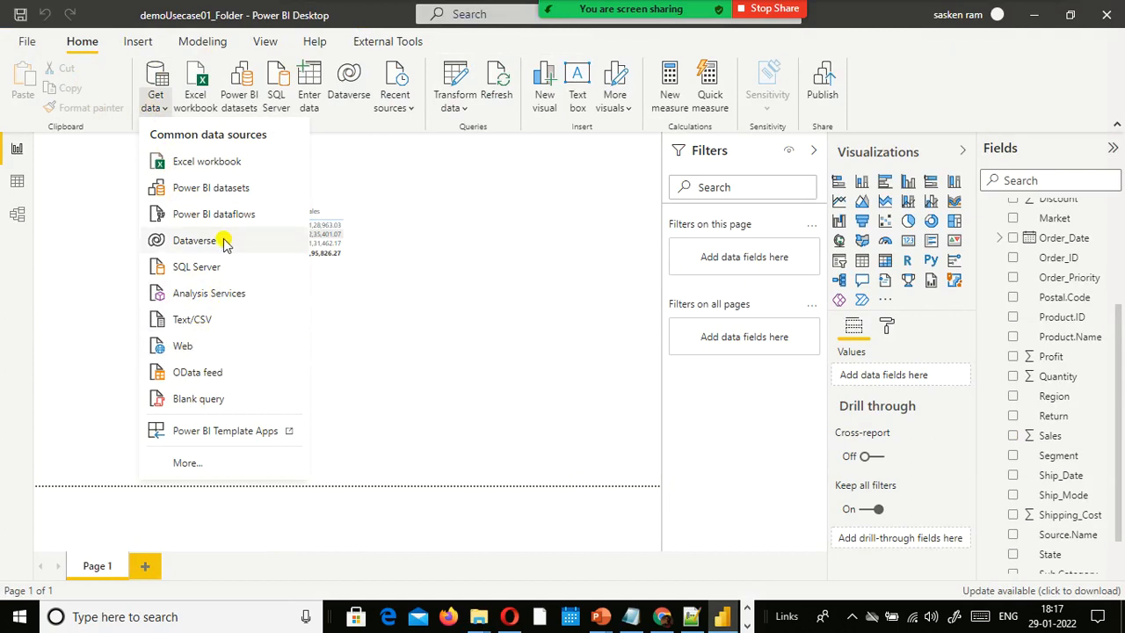
{"action": "left_click", "coordinate": [194, 466]}
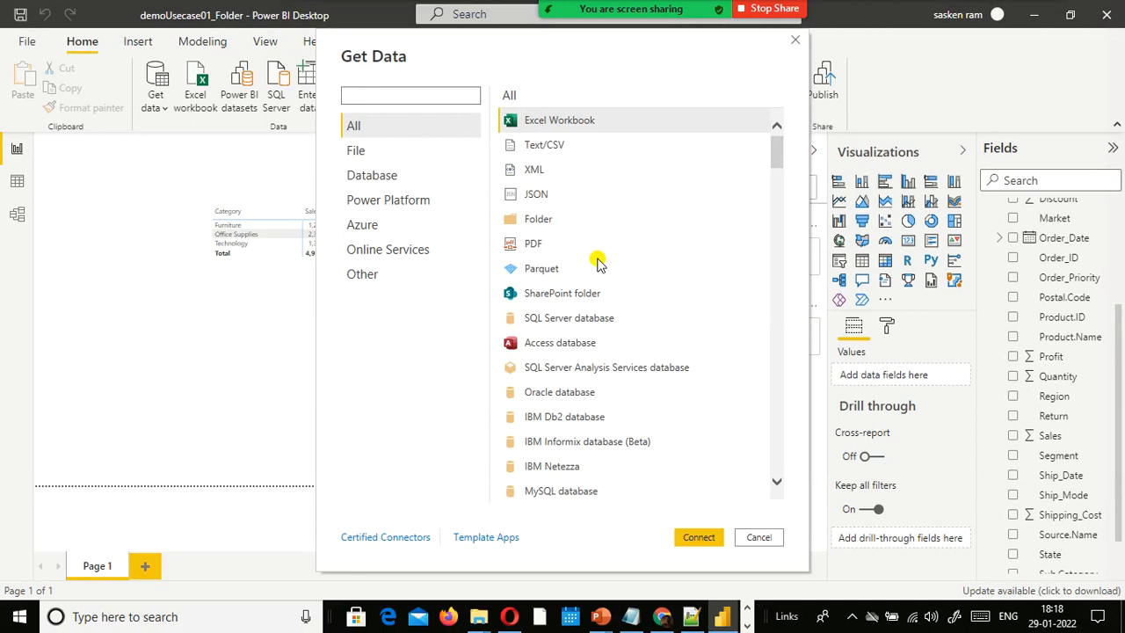
{"action": "left_click", "coordinate": [397, 154]}
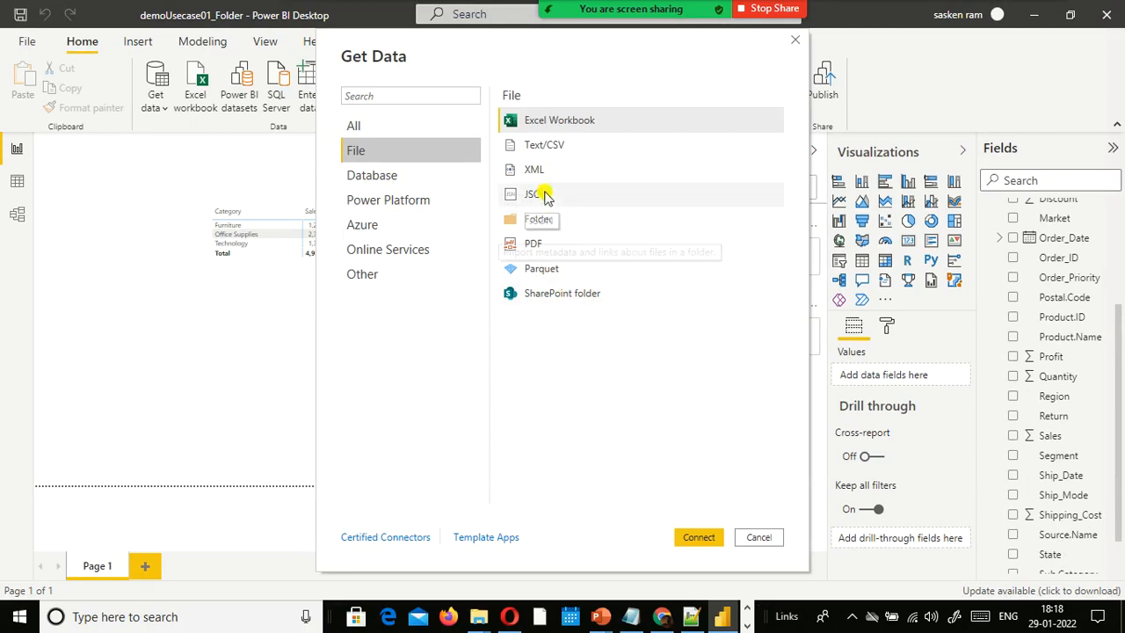
{"action": "left_click", "coordinate": [545, 221]}
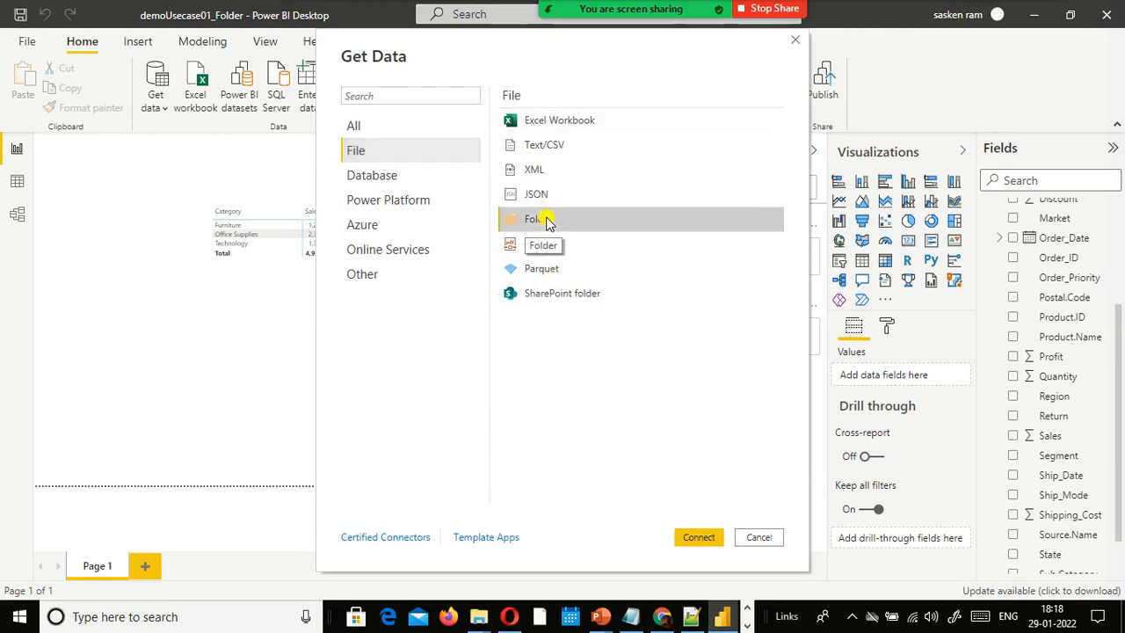
{"action": "left_click", "coordinate": [694, 538]}
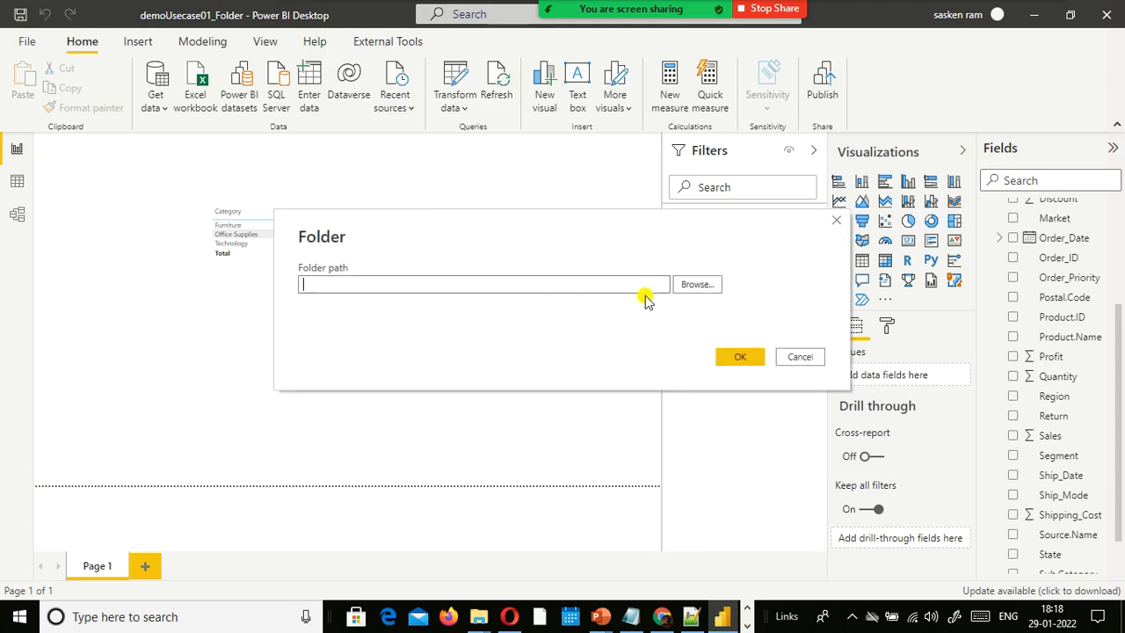
Browse to D:\MonthlyRevenue as the folder path and confirm it as the data source.
{"action": "left_click", "coordinate": [680, 286]}
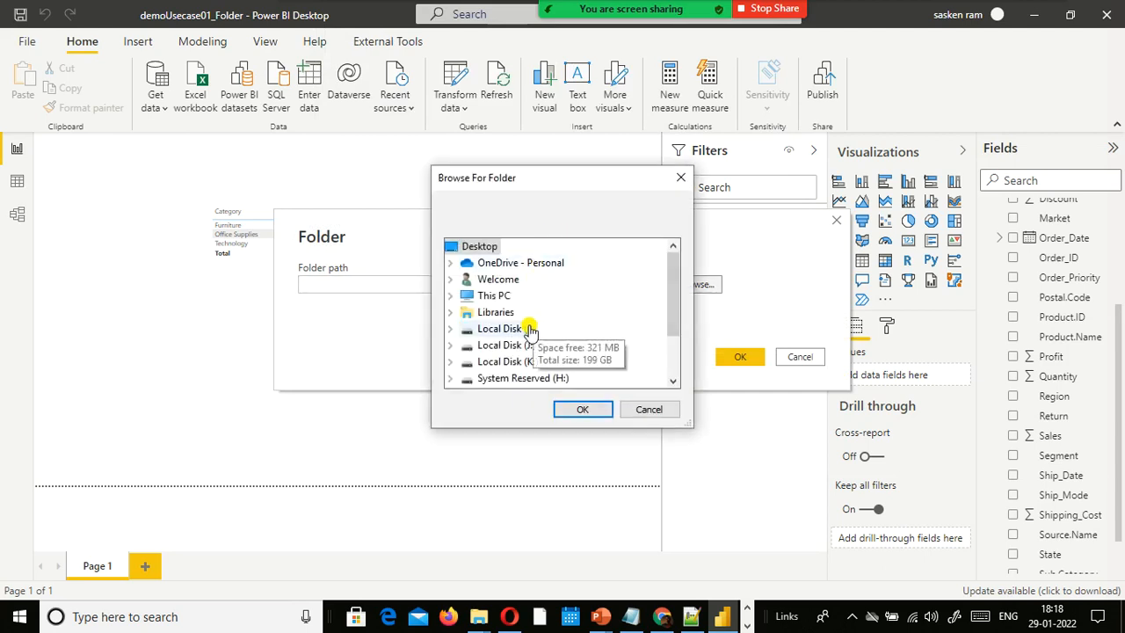
{"action": "double_click", "coordinate": [492, 280]}
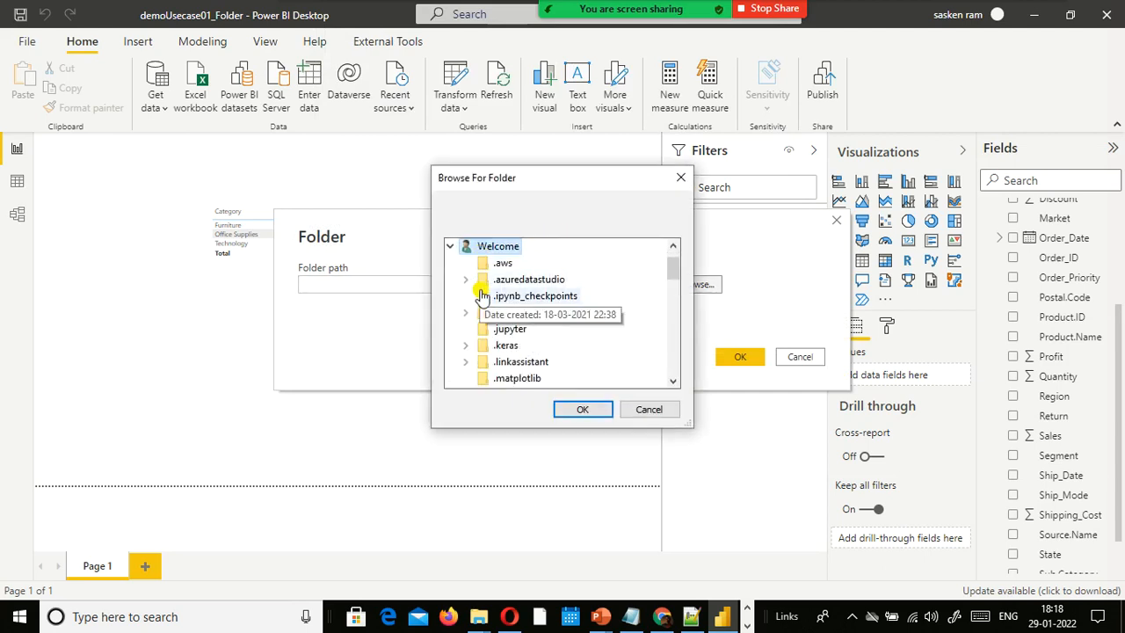
{"action": "left_click", "coordinate": [450, 249]}
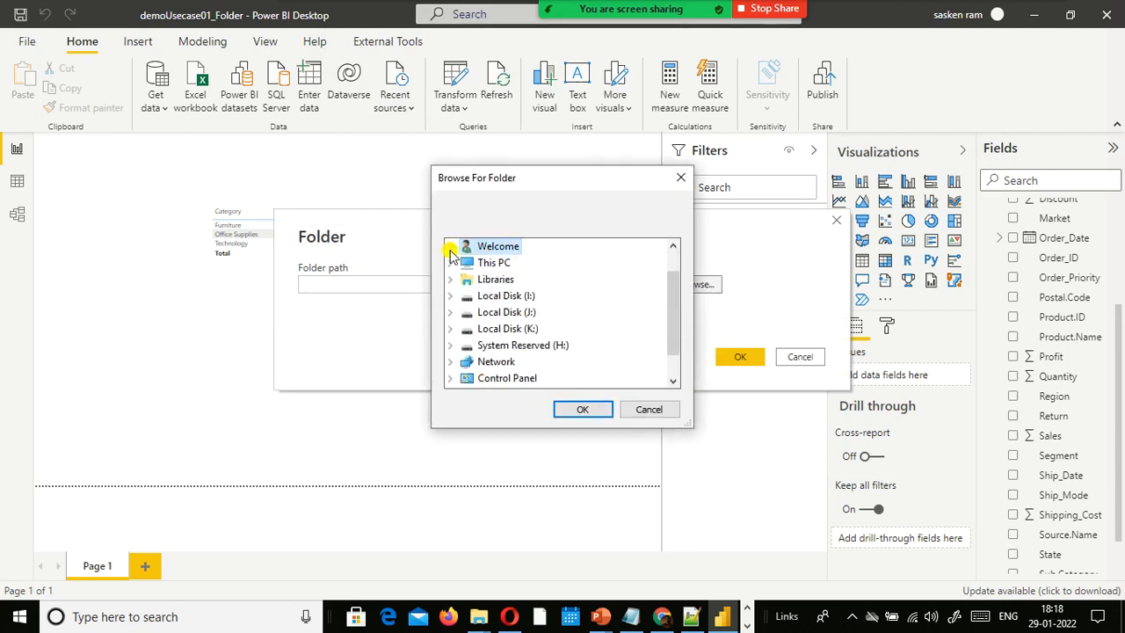
{"action": "double_click", "coordinate": [509, 262]}
{"action": "scroll", "coordinate": [568, 343], "scroll_direction": "down", "scroll_amount": 3}
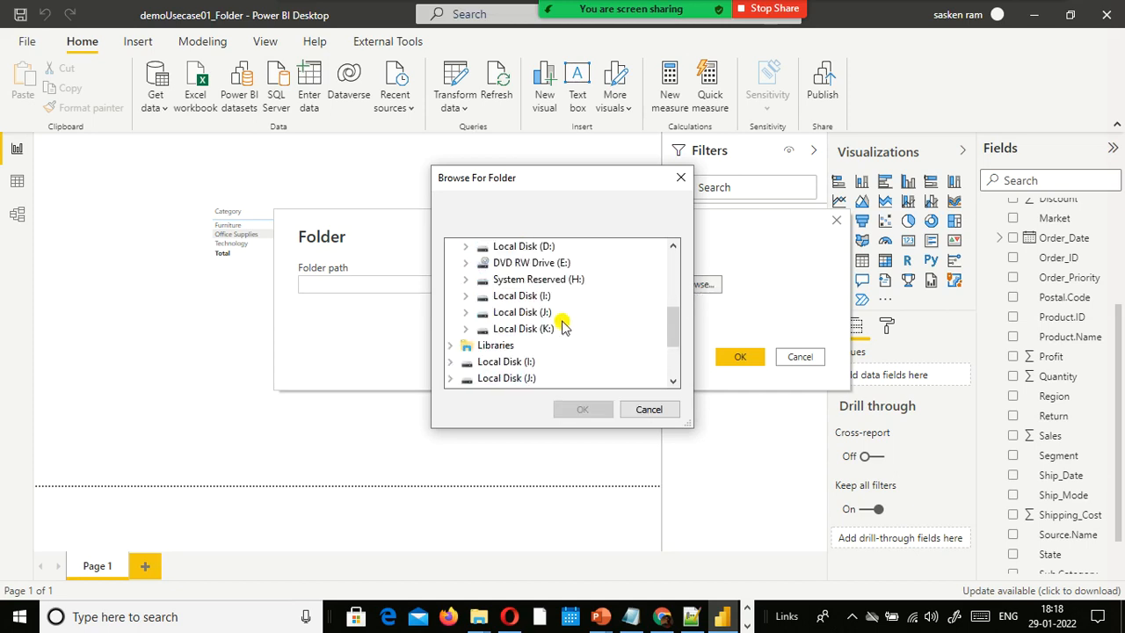
{"action": "double_click", "coordinate": [548, 246]}
{"action": "scroll", "coordinate": [578, 320], "scroll_direction": "down", "scroll_amount": 10}
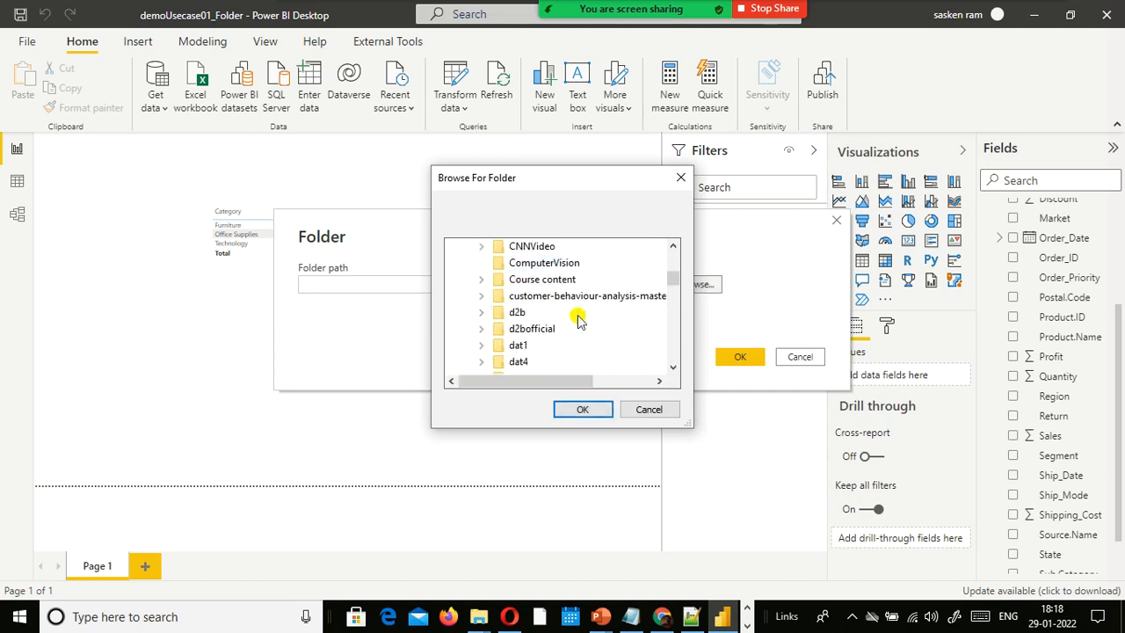
{"action": "scroll", "coordinate": [577, 319], "scroll_direction": "down", "scroll_amount": 15}
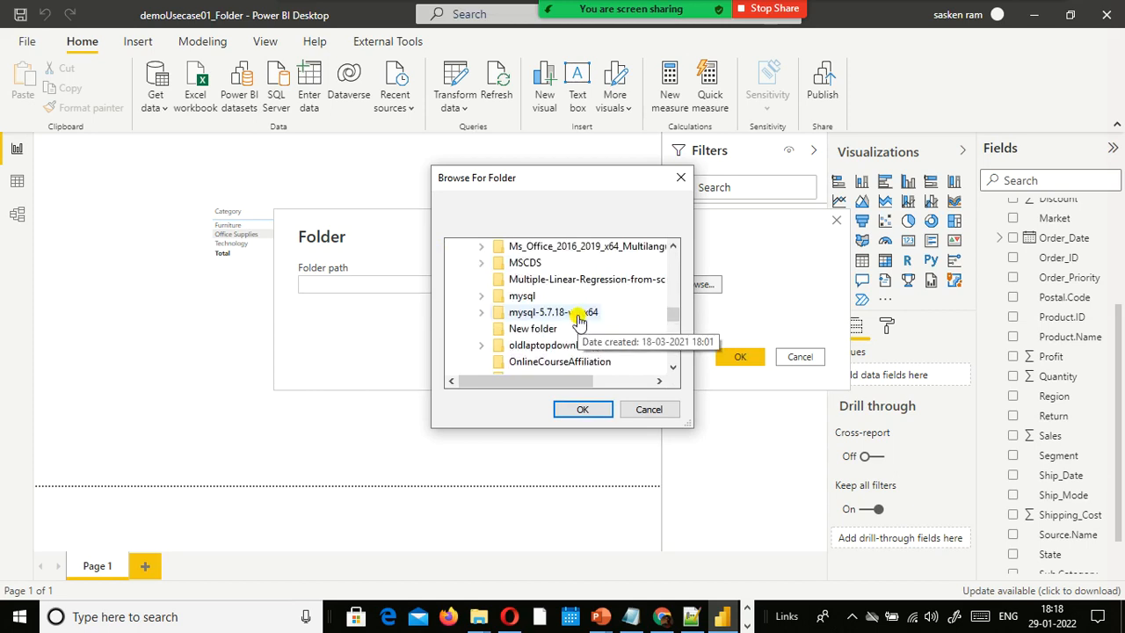
{"action": "left_click", "coordinate": [575, 314]}
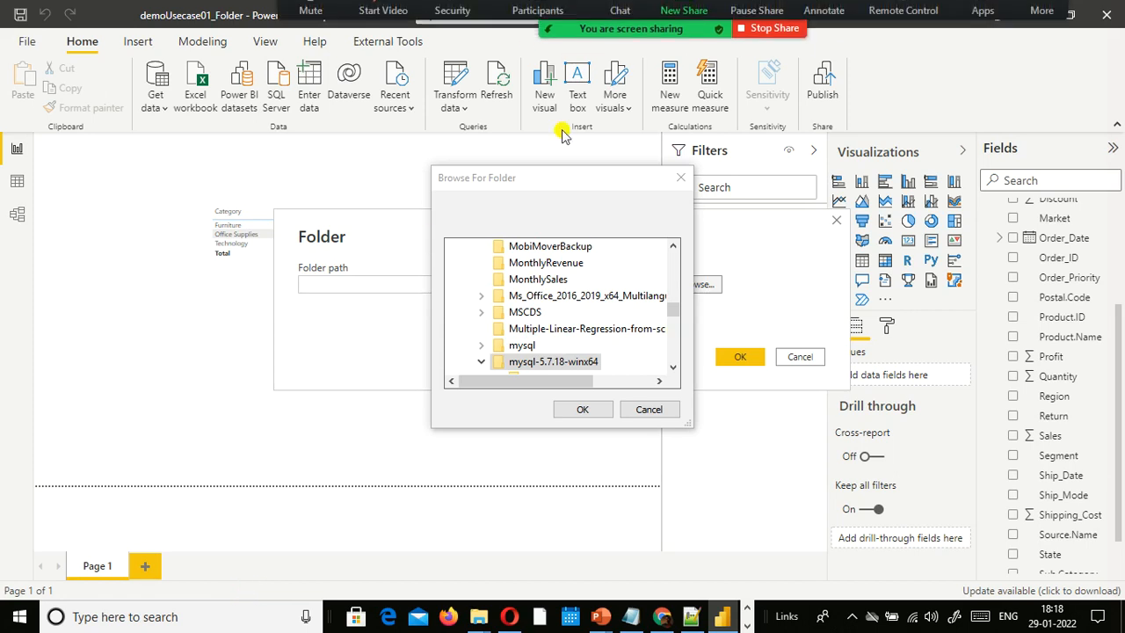
{"action": "left_click", "coordinate": [557, 277]}
{"action": "left_click", "coordinate": [555, 265]}
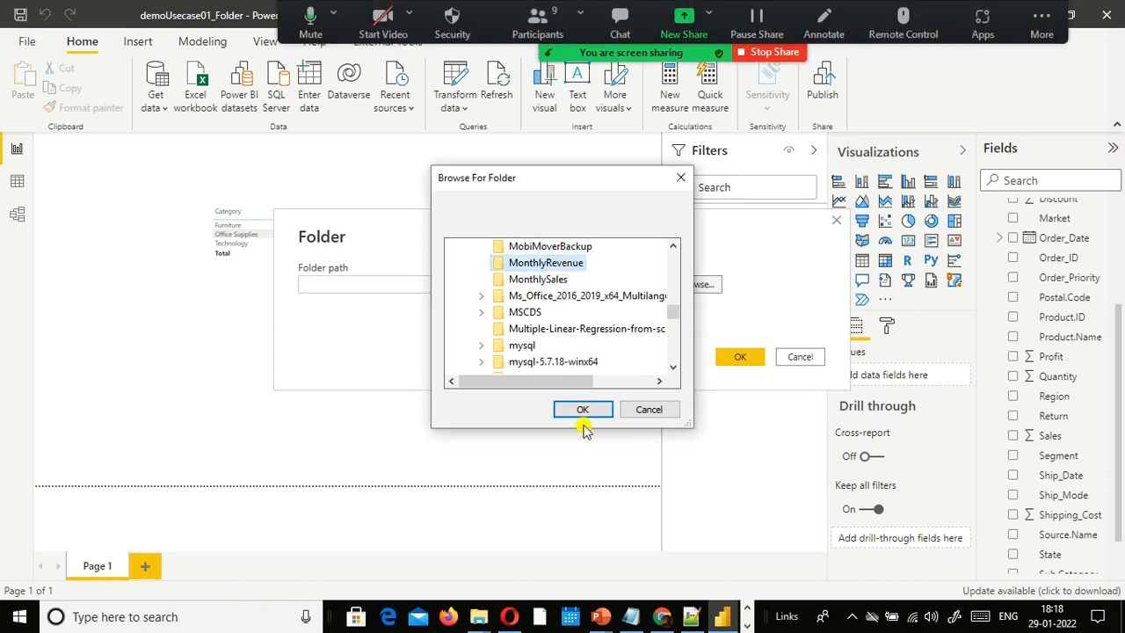
{"action": "left_click", "coordinate": [586, 409]}
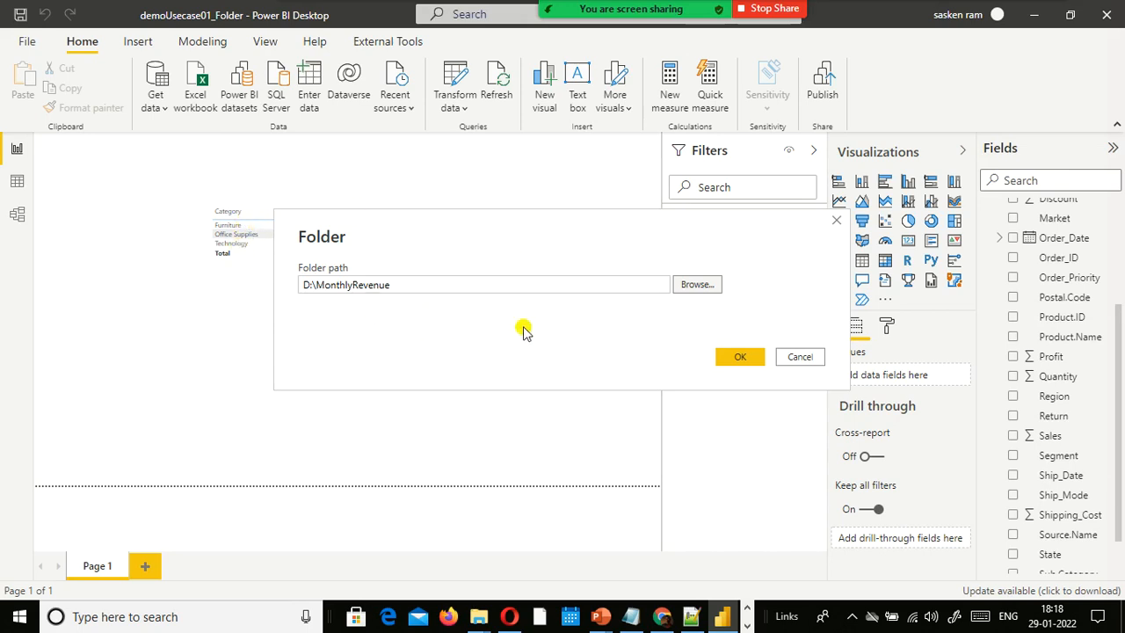
{"action": "left_click", "coordinate": [736, 360]}
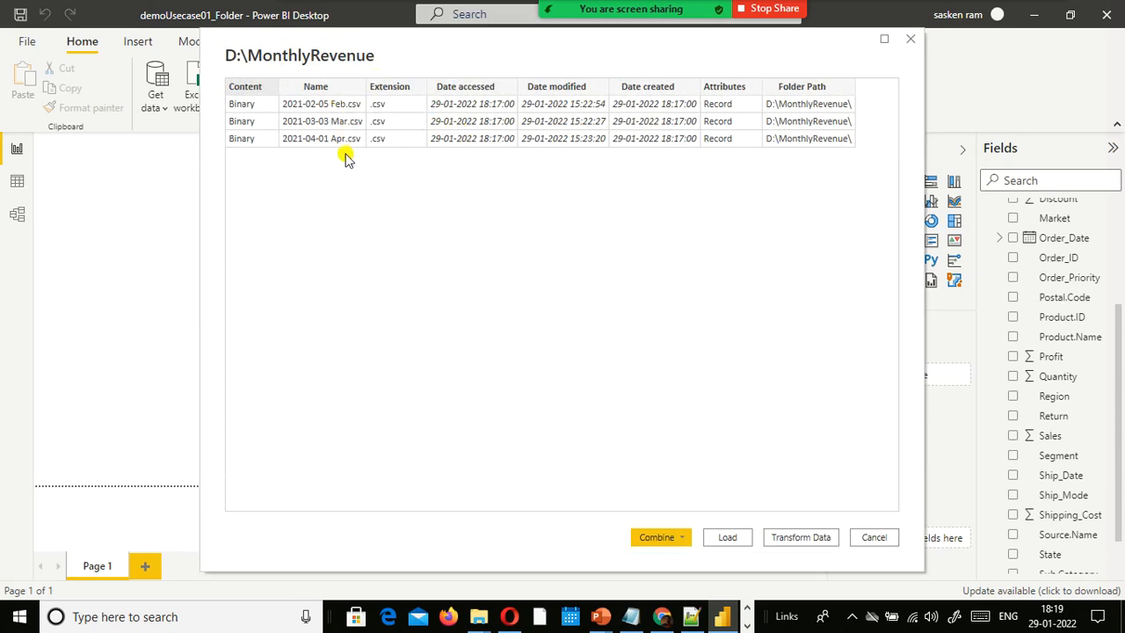
Open the MonthlyRevenue file list in Power Query for transformation and inspect its source formula.
{"action": "left_click", "coordinate": [797, 538]}
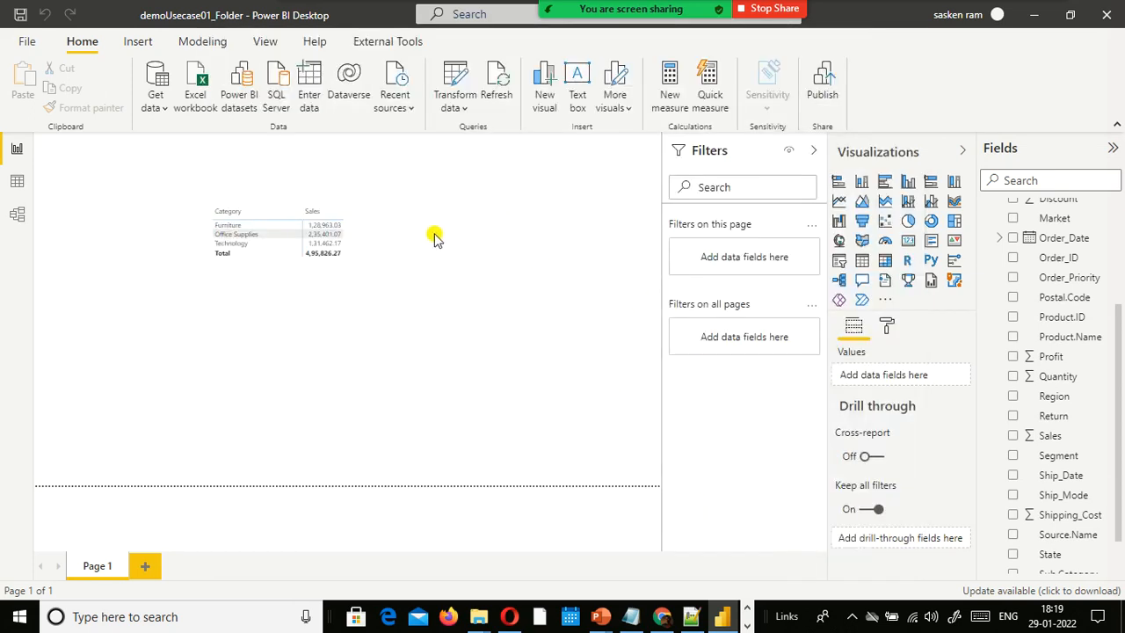
{"action": "mouse_move", "coordinate": [433, 237]}
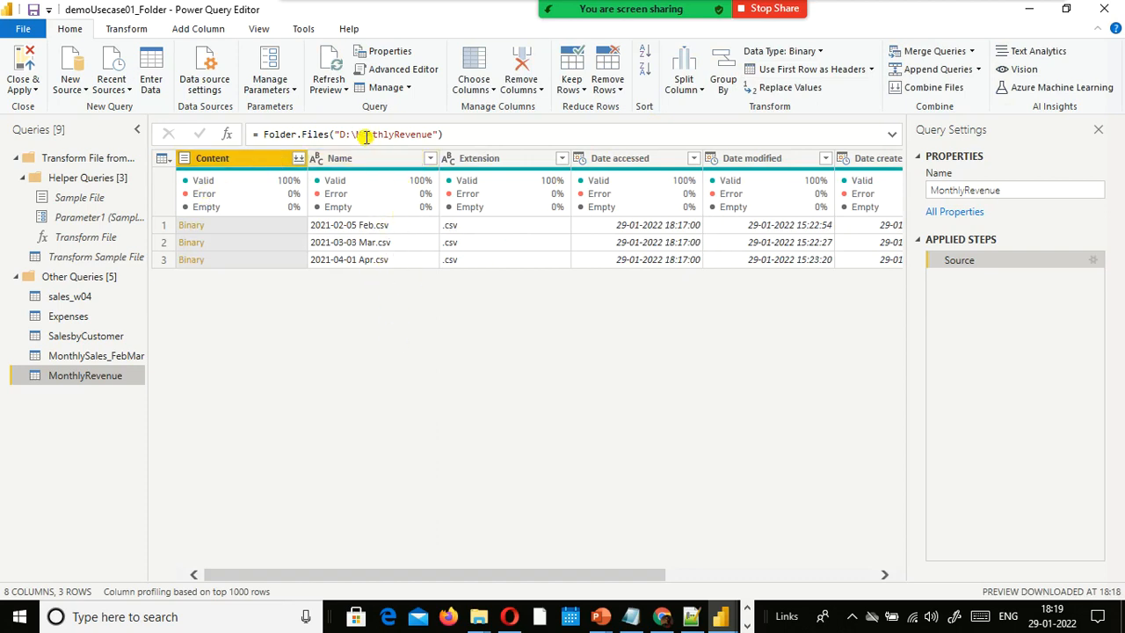
{"action": "left_click_drag", "start_coordinate": [366, 133], "coordinate": [450, 133]}
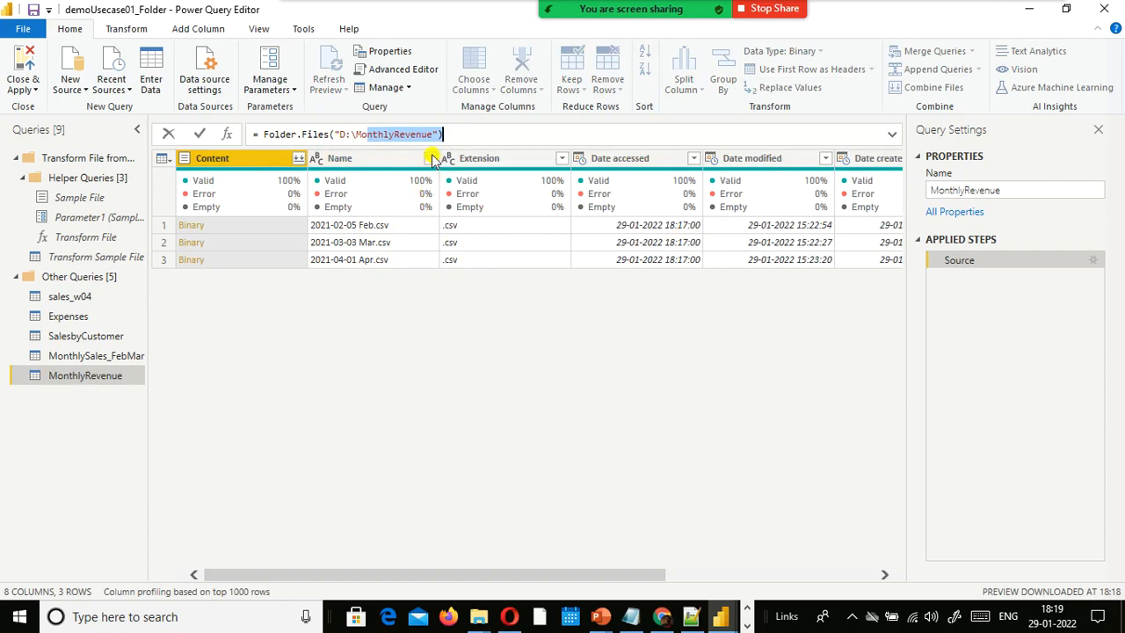
{"action": "key", "text": "Escape"}
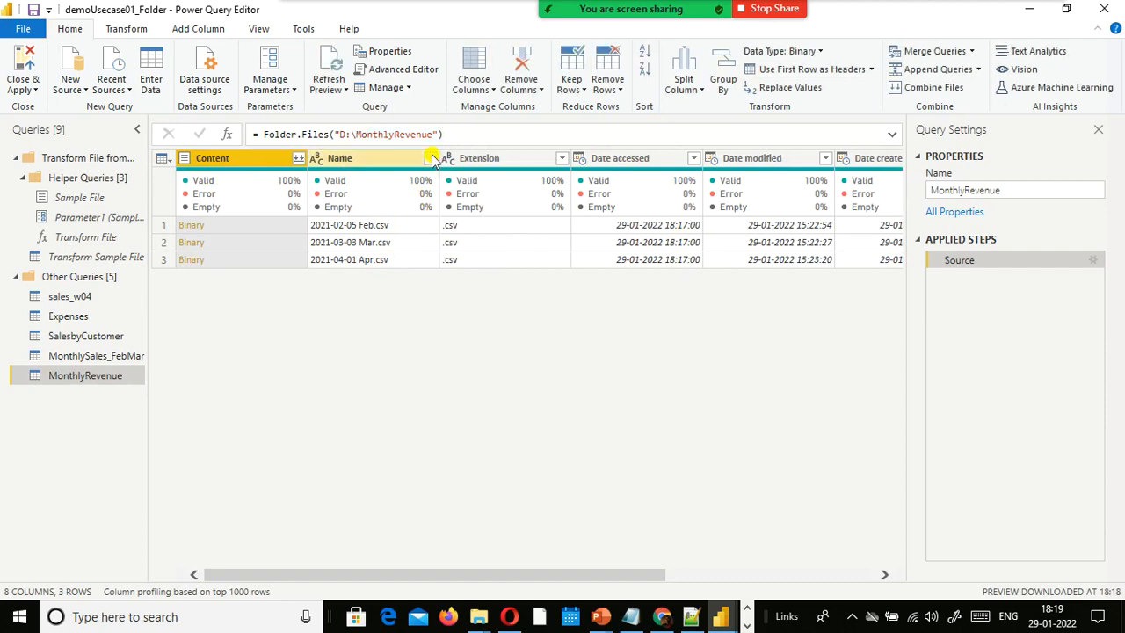
Sort the MonthlyRevenue files by Name in descending order and keep only the top 1 row.
{"action": "left_click", "coordinate": [430, 159]}
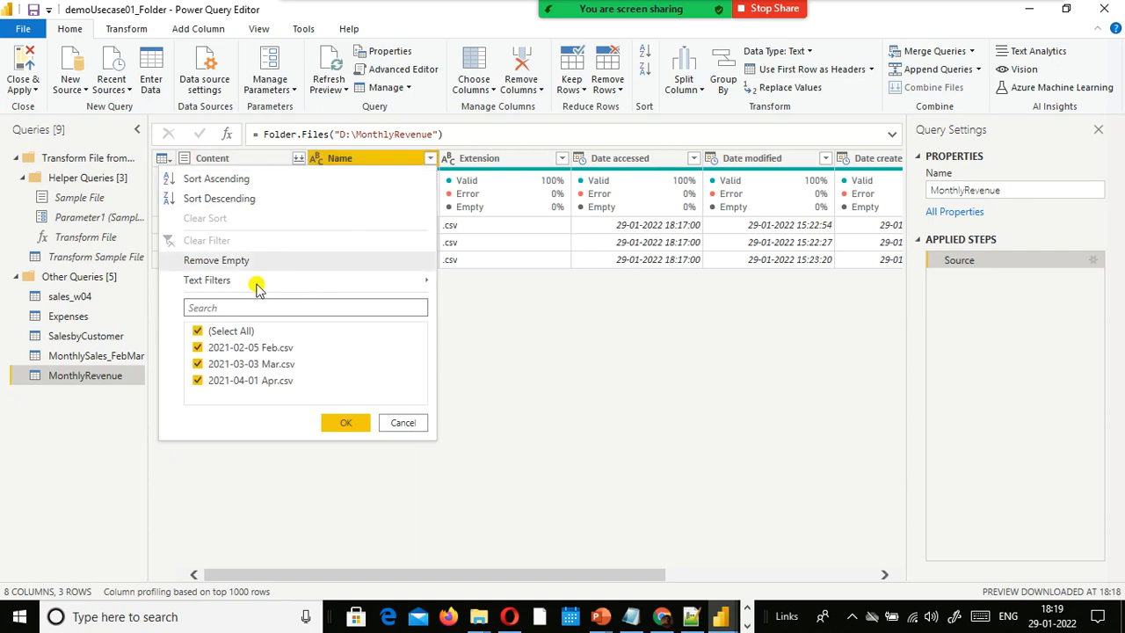
{"action": "left_click", "coordinate": [223, 203]}
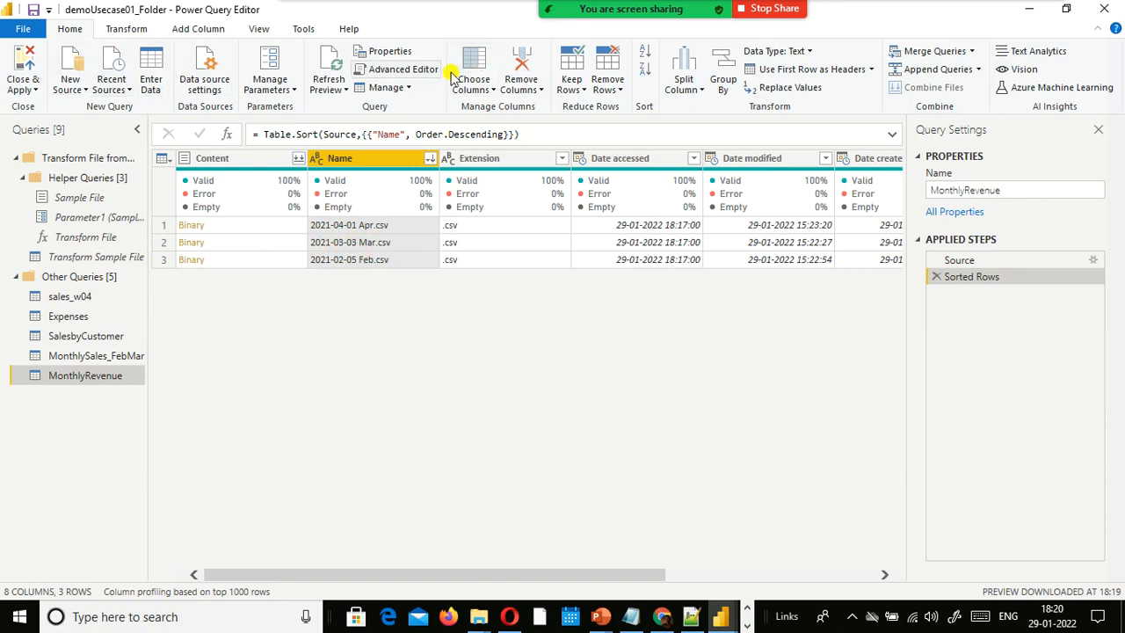
{"action": "left_click", "coordinate": [586, 92]}
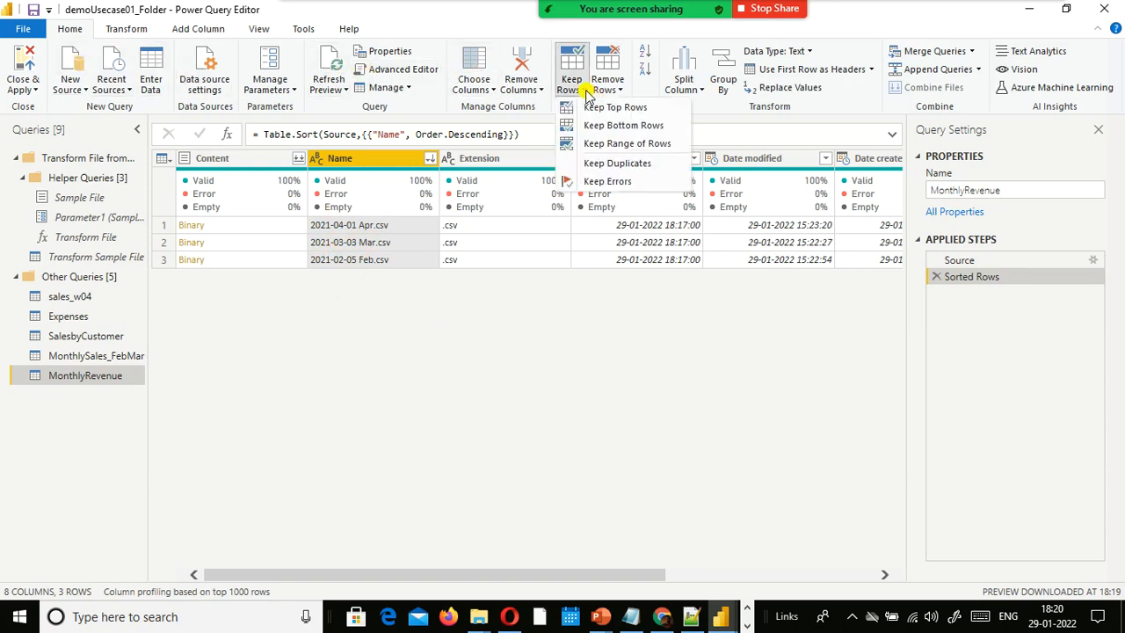
{"action": "left_click", "coordinate": [600, 107]}
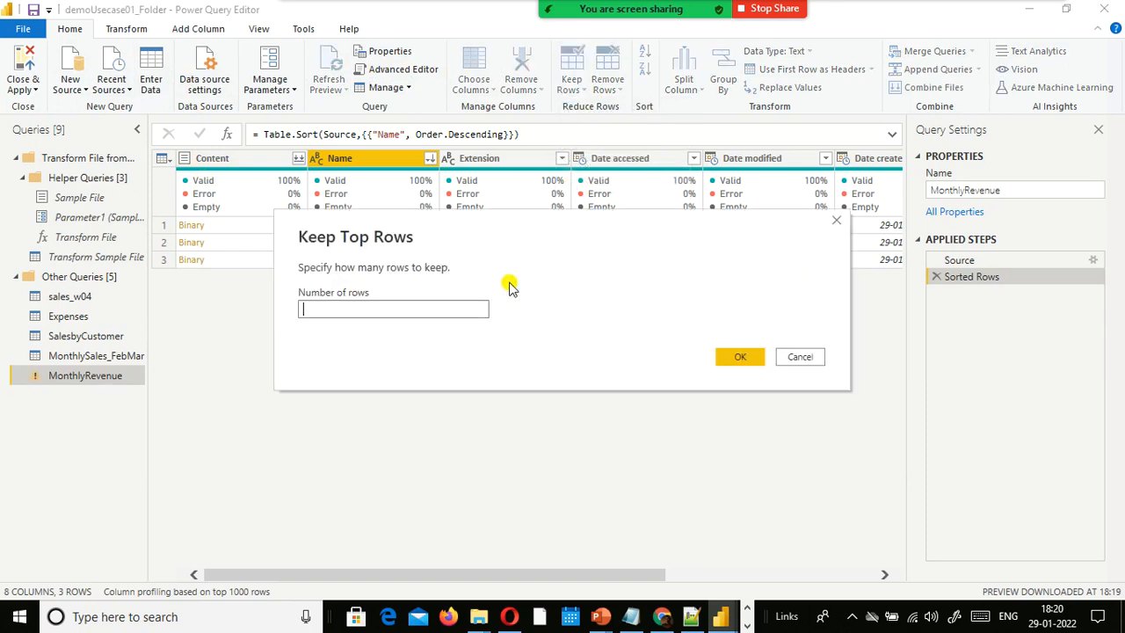
{"action": "left_click", "coordinate": [456, 307]}
{"action": "left_click", "coordinate": [736, 361]}
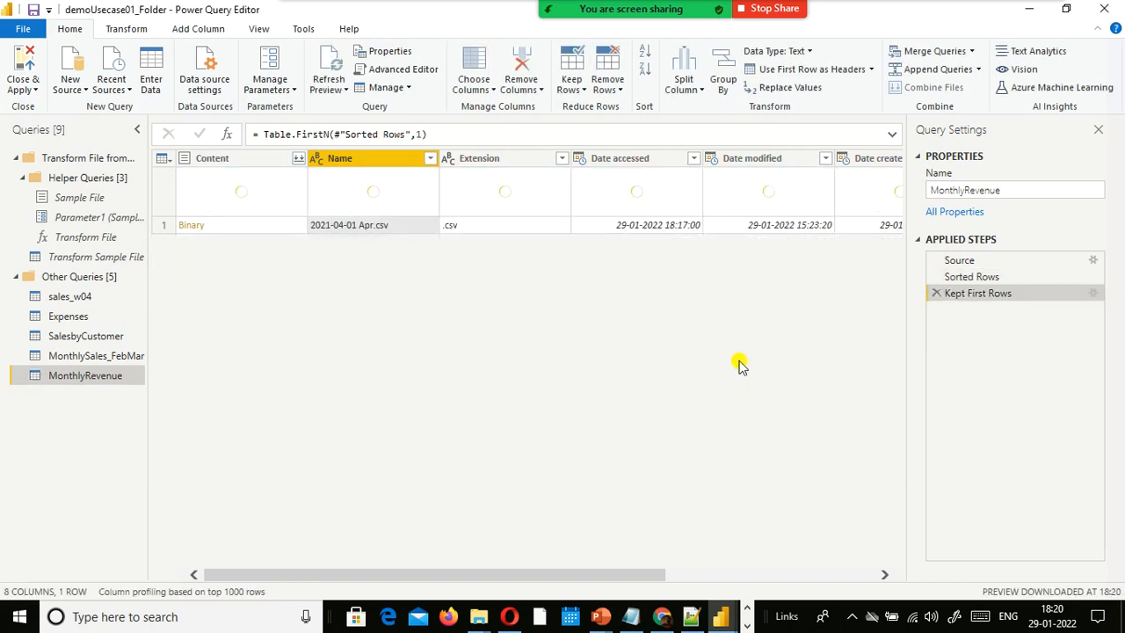
Reapply Keep Top Rows to the sorted file list with 1 as the number of rows.
{"action": "left_click", "coordinate": [582, 88]}
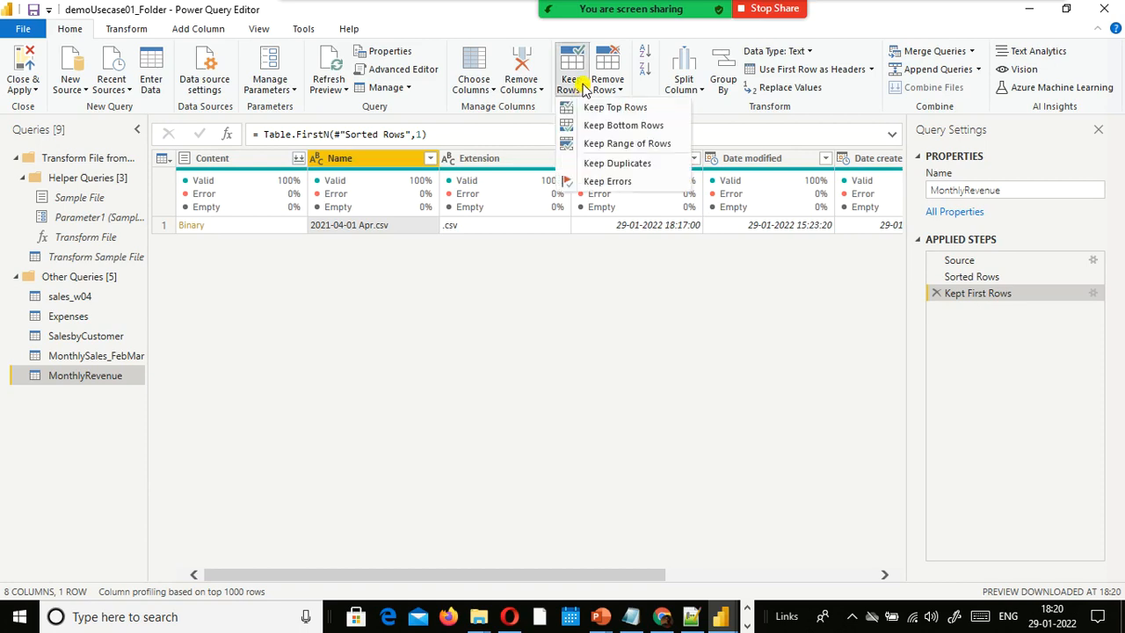
{"action": "left_click", "coordinate": [594, 114]}
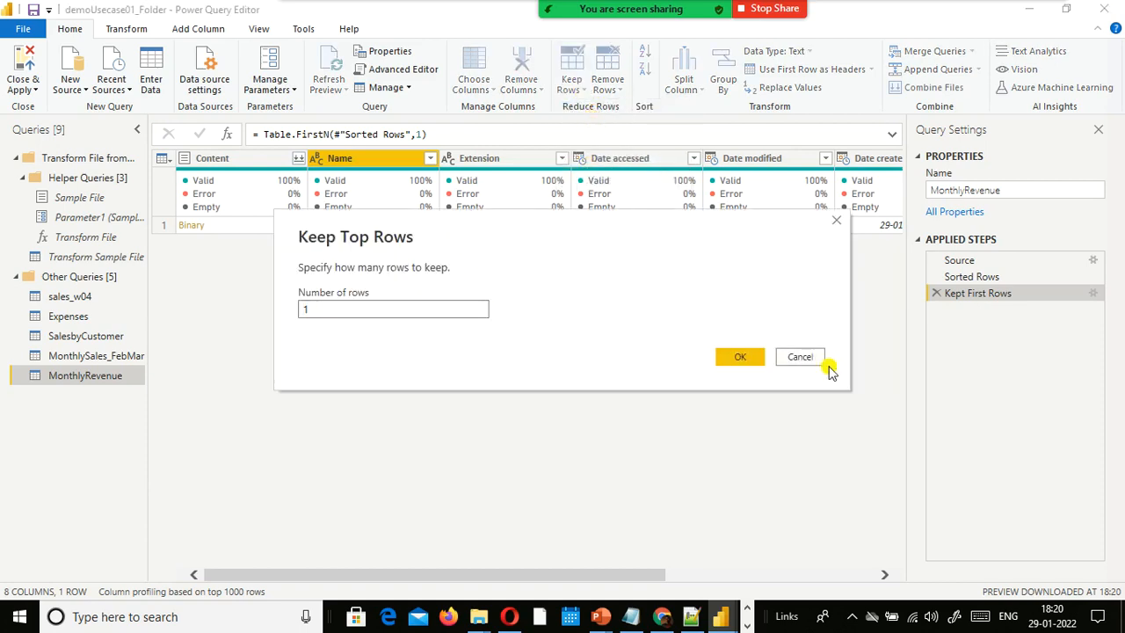
{"action": "left_click", "coordinate": [732, 358]}
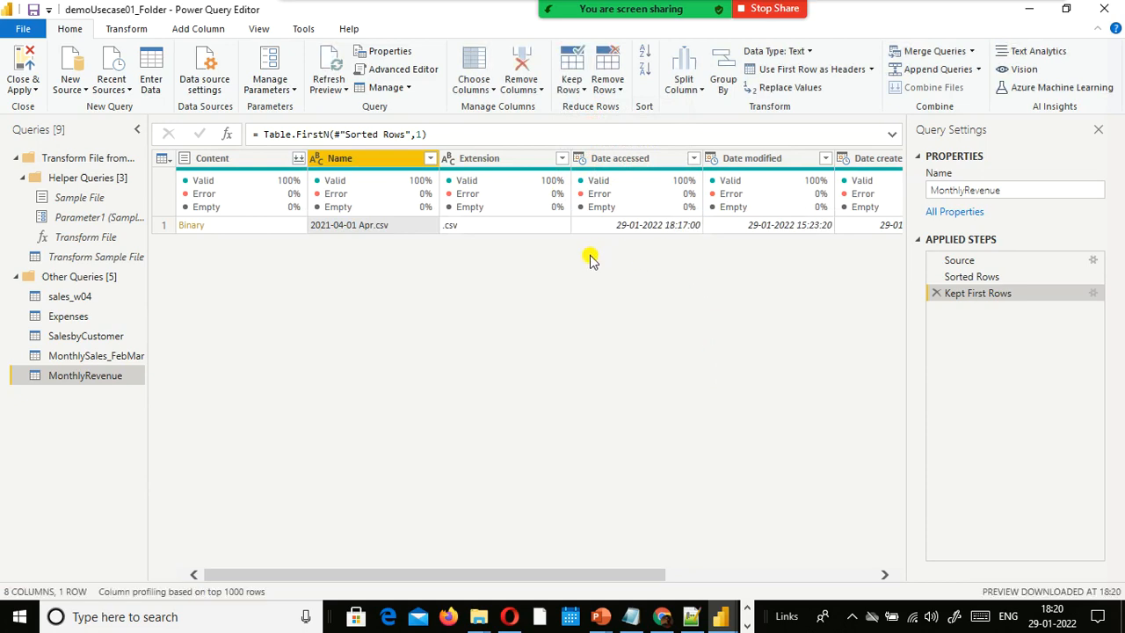
Combine the kept MonthlyRevenue file with the first file as sample and comma delimiter, and apply the queries to the report.
{"action": "left_click", "coordinate": [295, 159]}
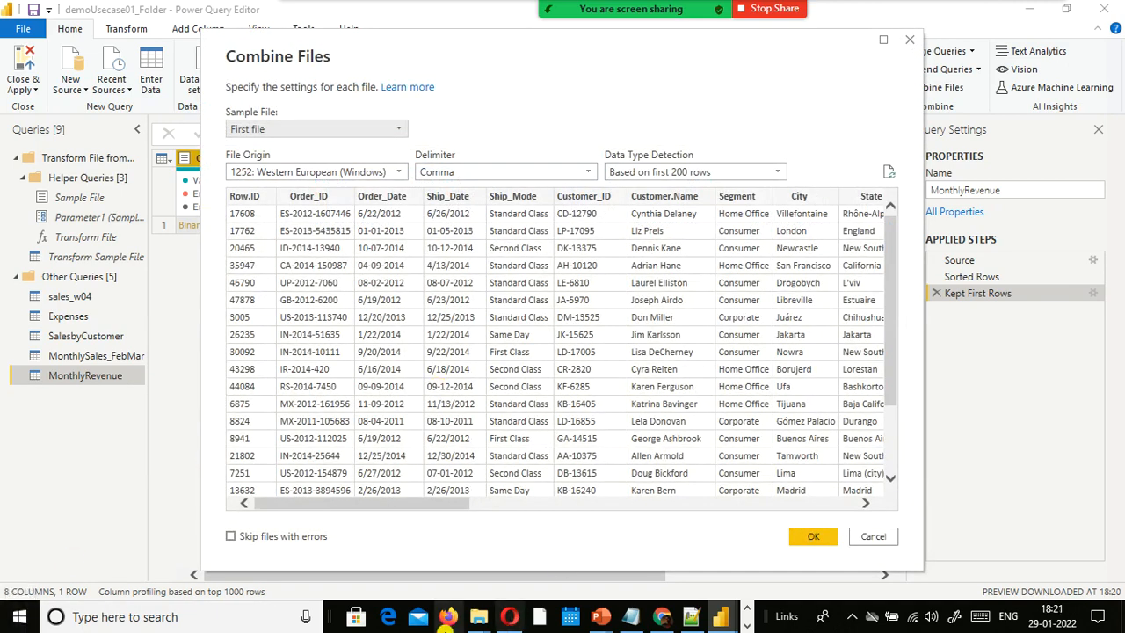
{"action": "left_click", "coordinate": [827, 537]}
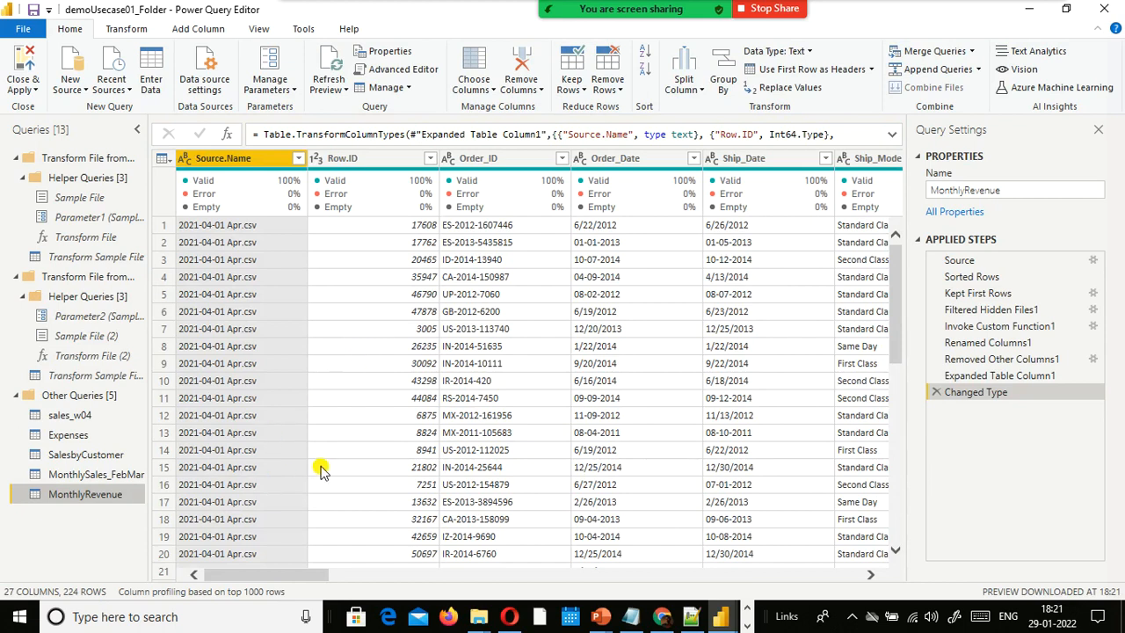
{"action": "left_click", "coordinate": [36, 91]}
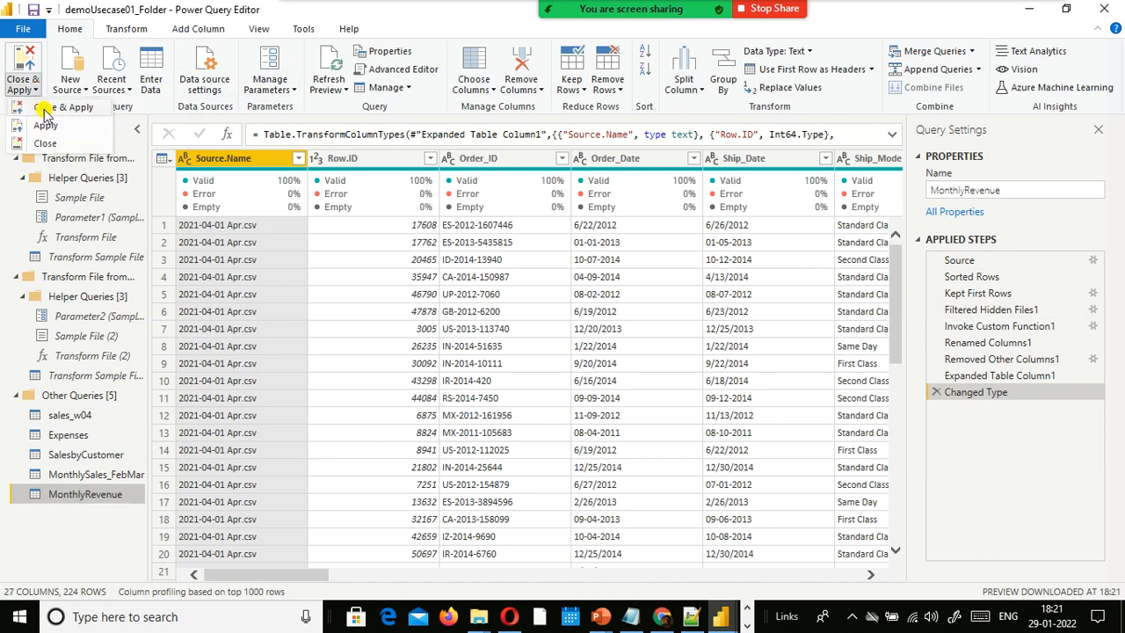
{"action": "left_click", "coordinate": [45, 109]}
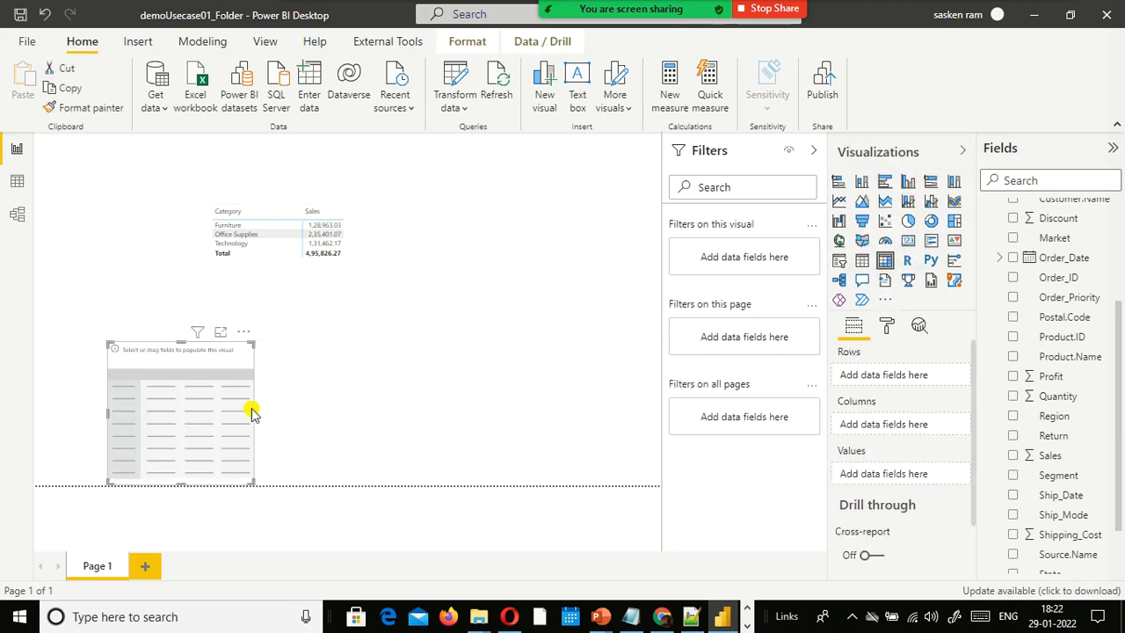
Move the empty matrix closer beneath the Category and Sales table and enlarge it.
{"action": "left_click_drag", "start_coordinate": [254, 411], "coordinate": [307, 395]}
{"action": "left_click_drag", "start_coordinate": [294, 343], "coordinate": [364, 317]}
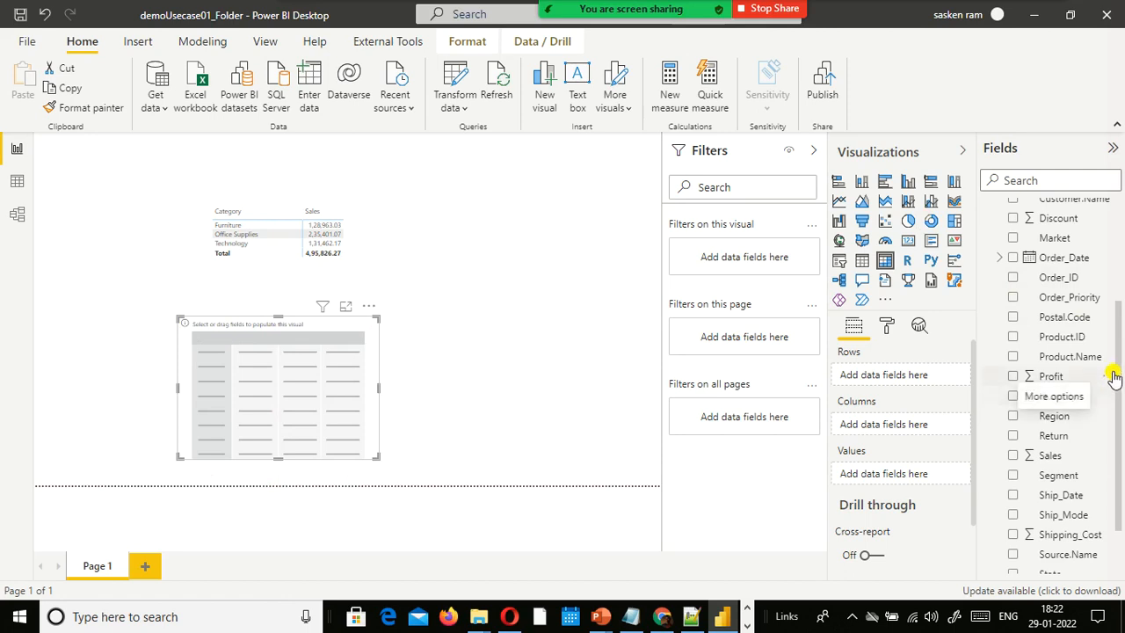
Populate the matrix with Category as rows and Sales as values from MonthlySales_FebMar, and refresh the data.
{"action": "scroll", "coordinate": [1123, 249], "scroll_direction": "up", "scroll_amount": 3}
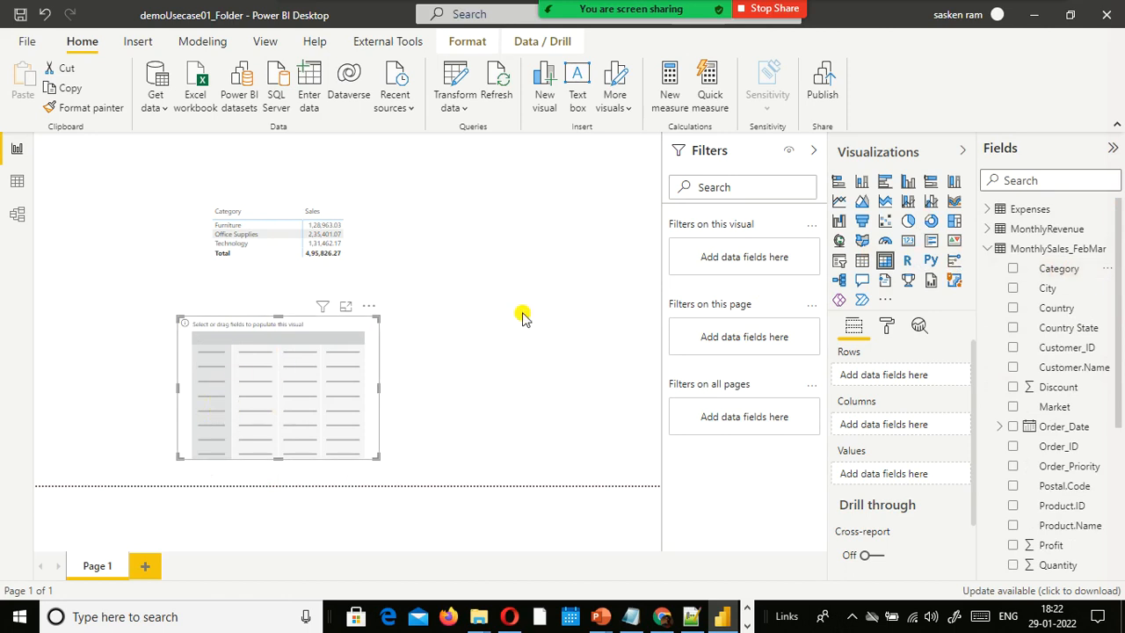
{"action": "left_click_drag", "start_coordinate": [1025, 277], "coordinate": [810, 287]}
{"action": "left_click_drag", "start_coordinate": [271, 402], "coordinate": [236, 382]}
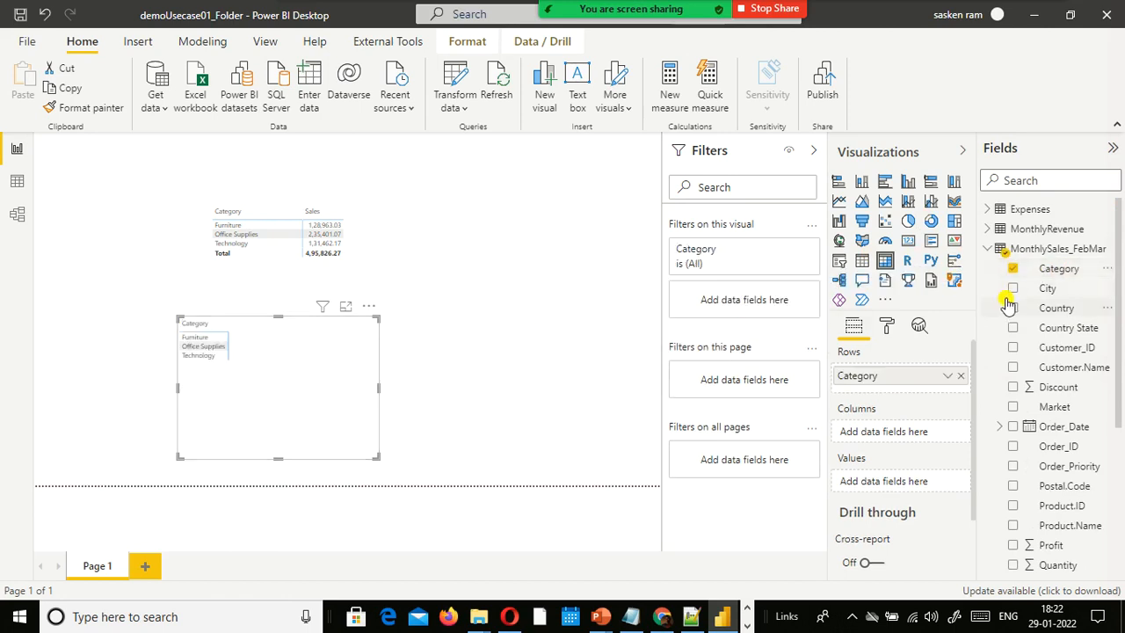
{"action": "left_click_drag", "start_coordinate": [1120, 364], "coordinate": [1121, 389]}
{"action": "scroll", "coordinate": [1119, 378], "scroll_direction": "down", "scroll_amount": 3}
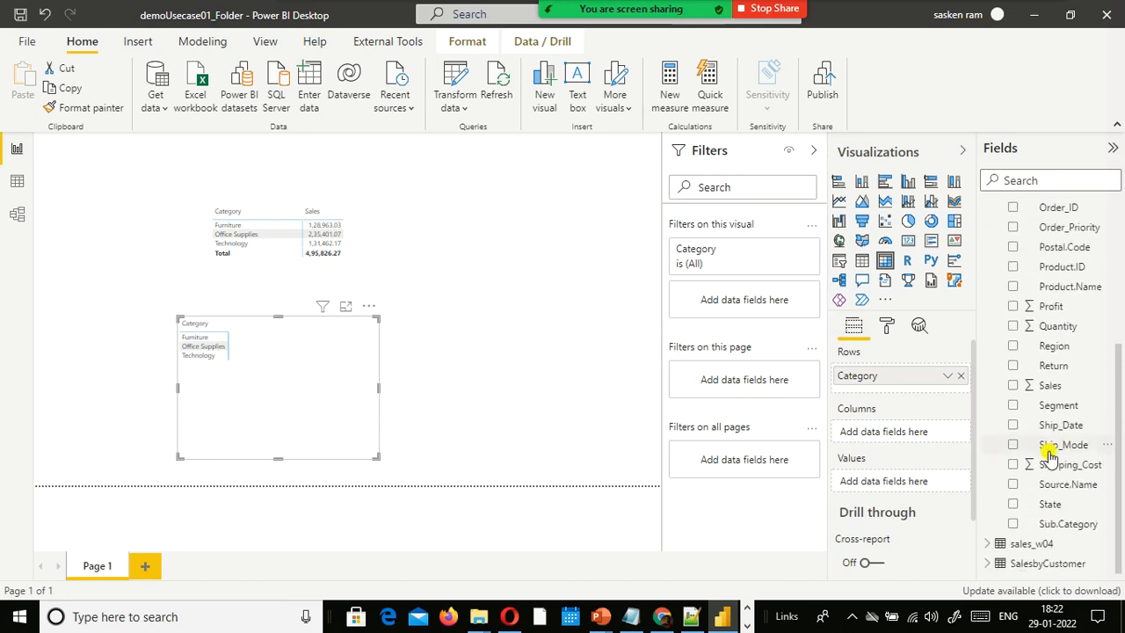
{"action": "left_click_drag", "start_coordinate": [1057, 389], "coordinate": [321, 340]}
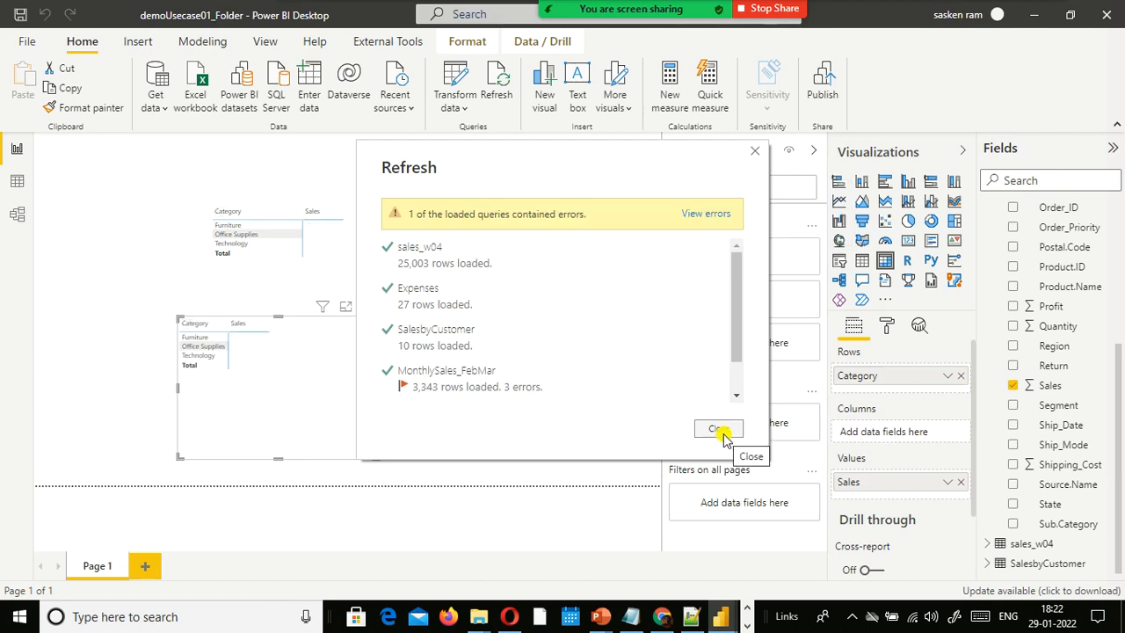
{"action": "left_click", "coordinate": [725, 435]}
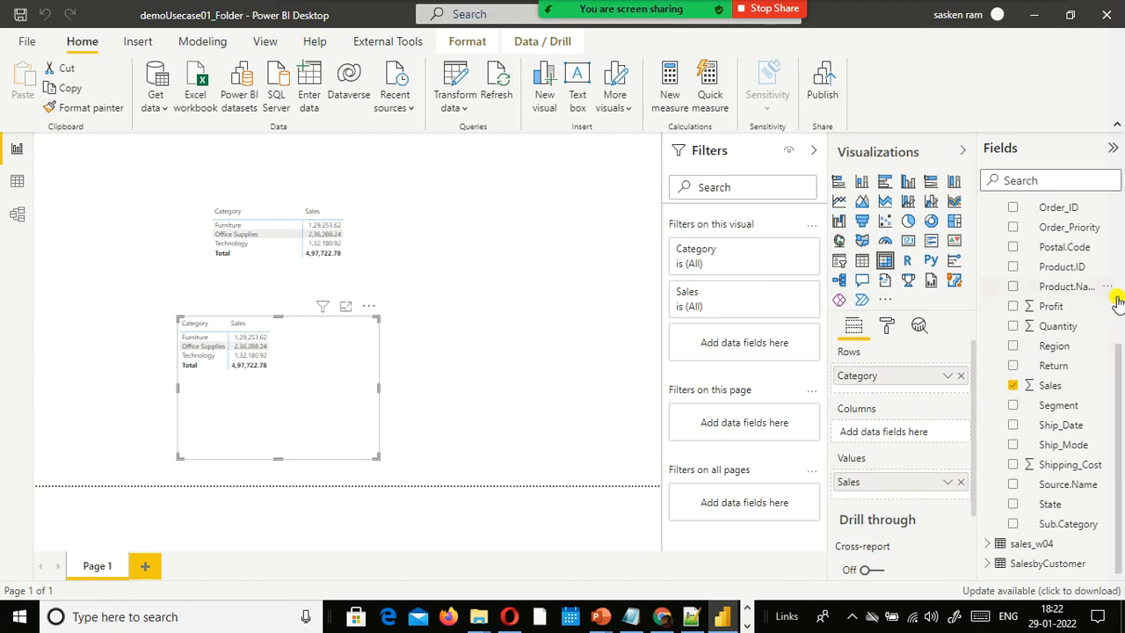
Remove the MonthlySales_FebMar Category and Sales fields from the matrix.
{"action": "left_click_drag", "start_coordinate": [1119, 352], "coordinate": [1120, 208]}
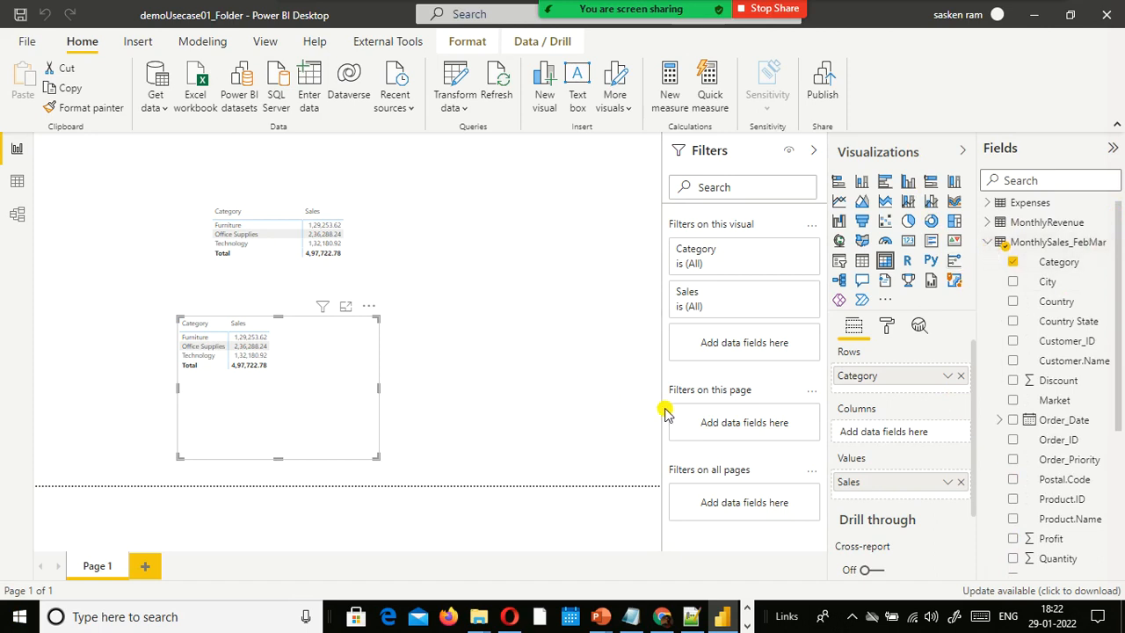
{"action": "left_click", "coordinate": [961, 376]}
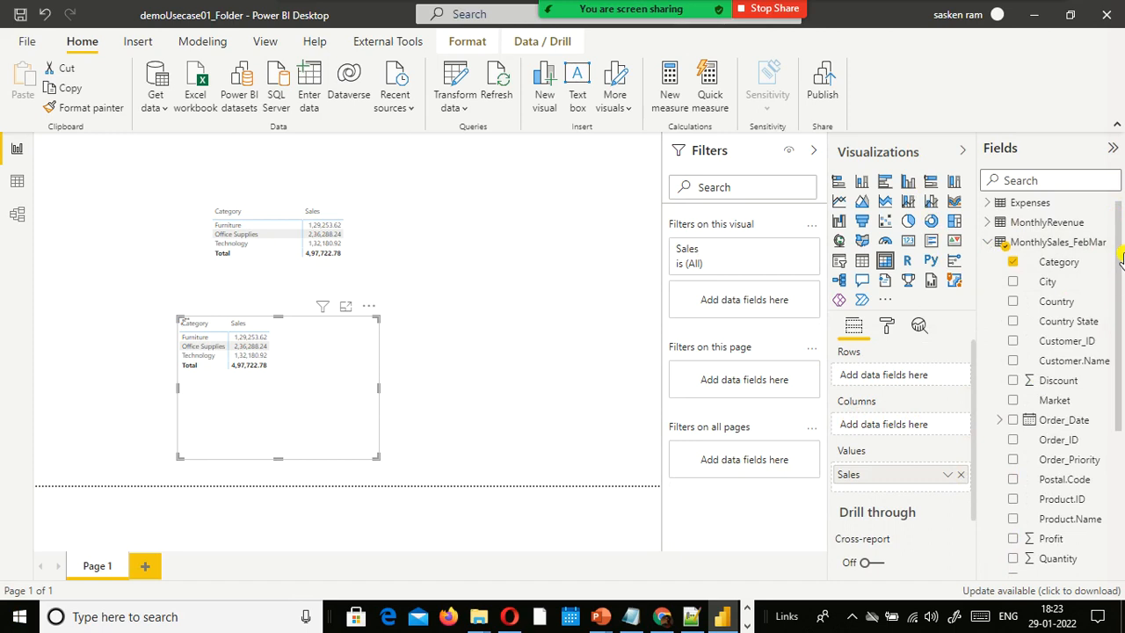
{"action": "left_click", "coordinate": [963, 475]}
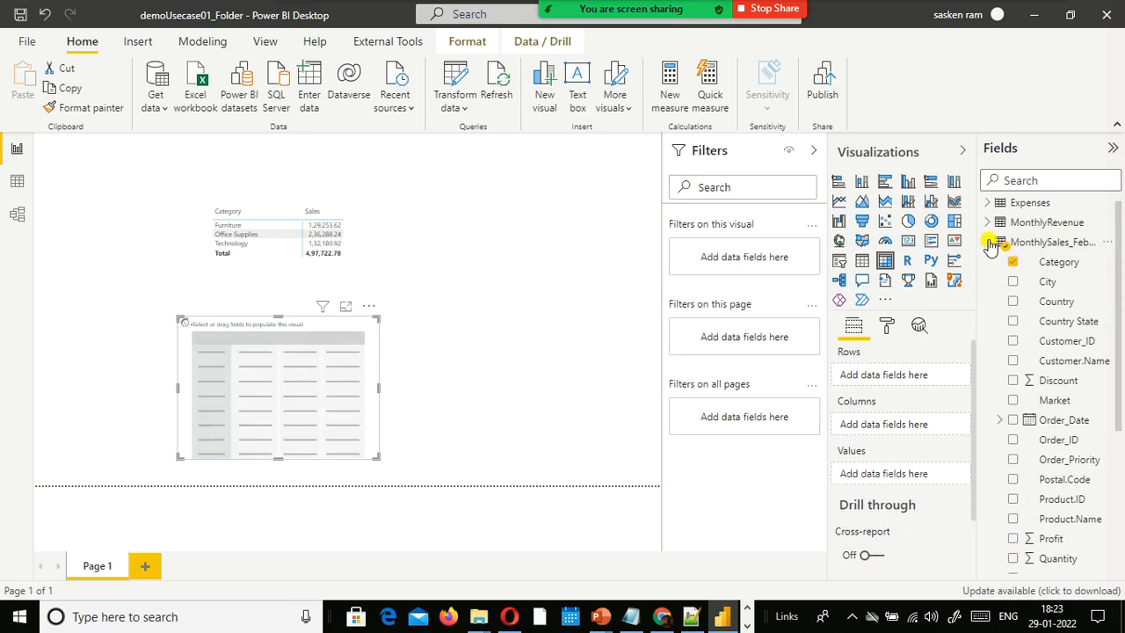
Populate the matrix with Category as rows and Sales as values from MonthlyRevenue, and widen its Category column.
{"action": "left_click", "coordinate": [990, 244]}
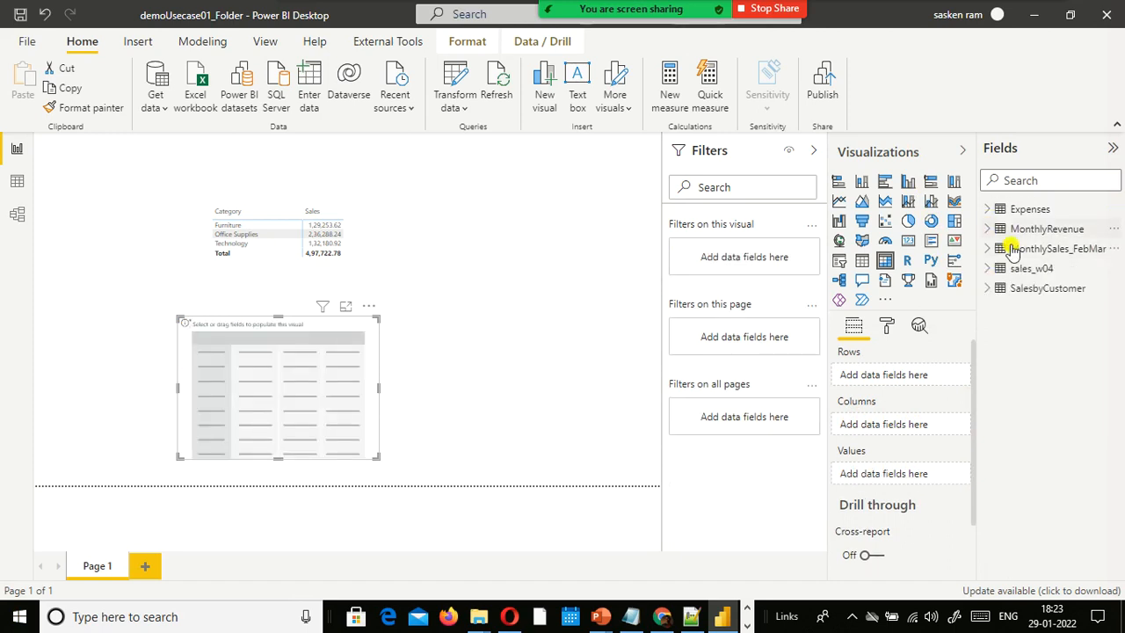
{"action": "left_click", "coordinate": [1074, 230]}
{"action": "left_click_drag", "start_coordinate": [1065, 250], "coordinate": [261, 364]}
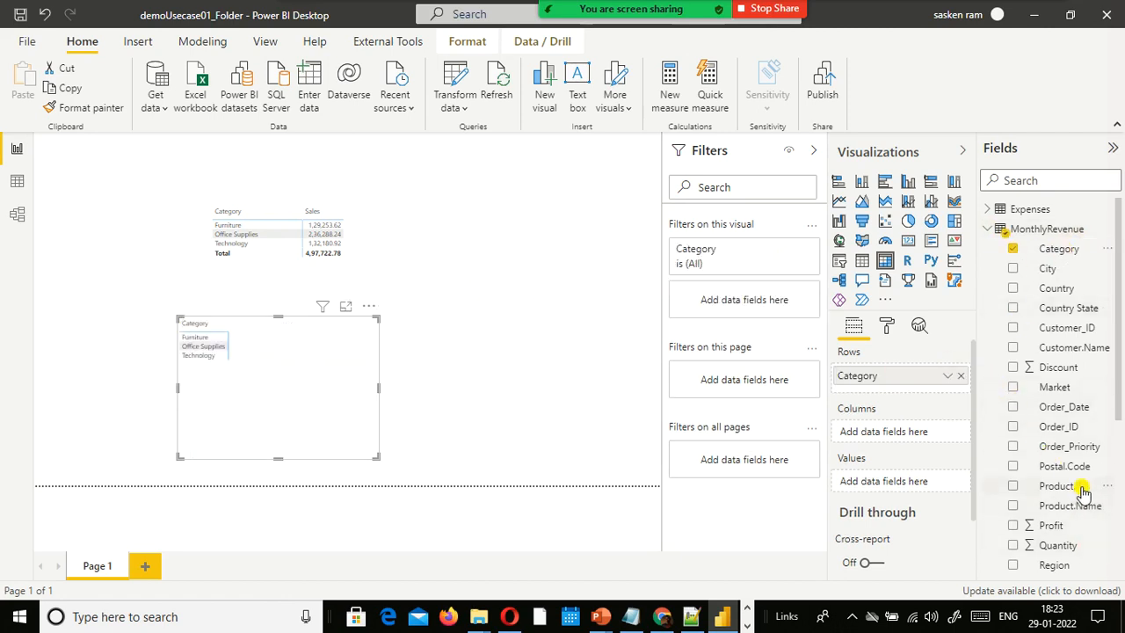
{"action": "scroll", "coordinate": [1081, 492], "scroll_direction": "down", "scroll_amount": 3}
{"action": "left_click_drag", "start_coordinate": [1046, 516], "coordinate": [296, 346]}
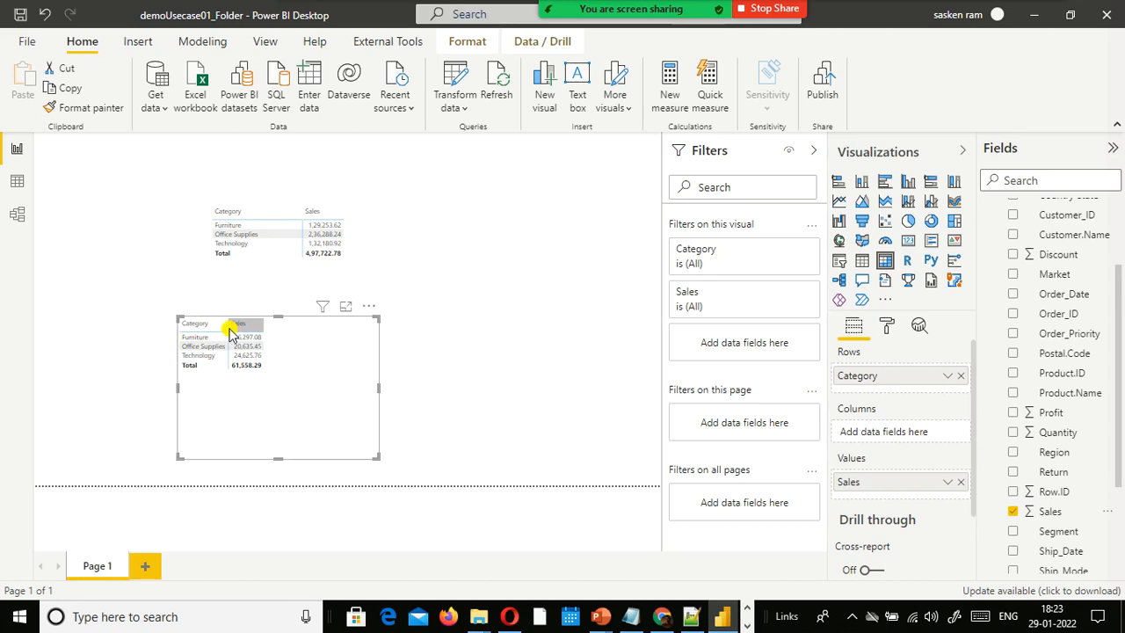
{"action": "left_click_drag", "start_coordinate": [228, 323], "coordinate": [262, 323]}
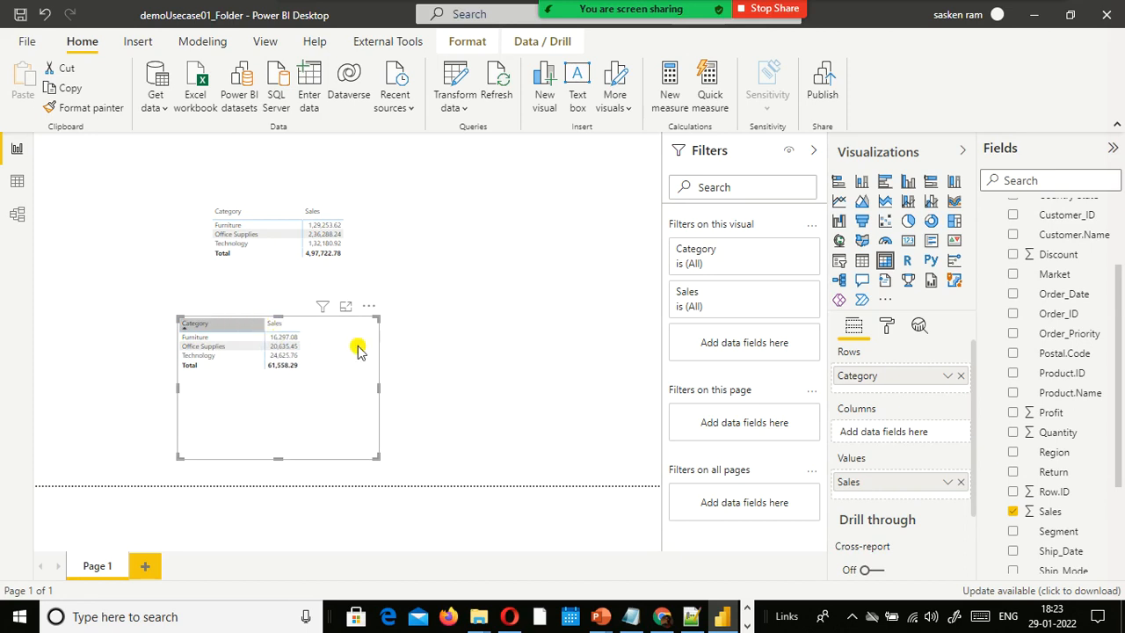
Deselect the matrix, refresh the report data and dismiss the load summary.
{"action": "left_click", "coordinate": [429, 356]}
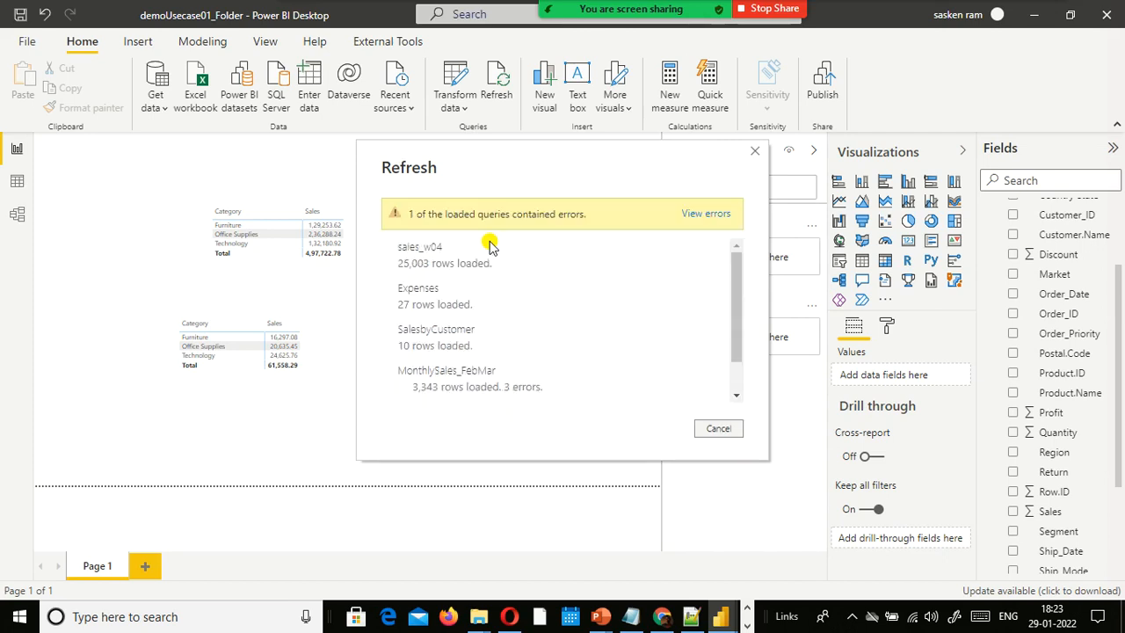
{"action": "left_click", "coordinate": [716, 430]}
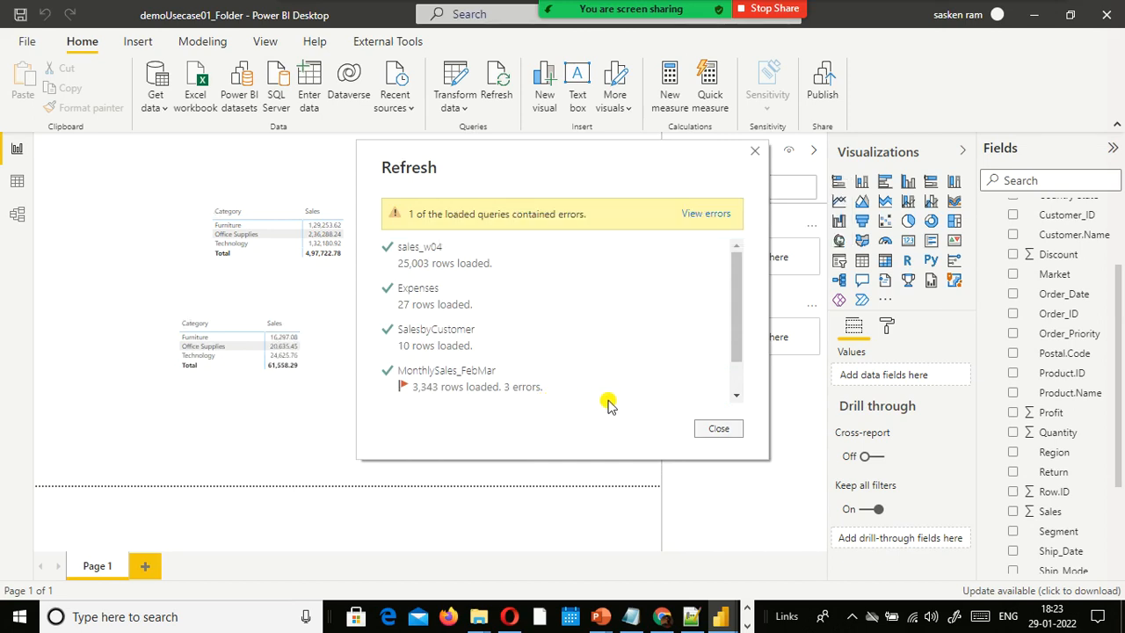
{"action": "left_click", "coordinate": [705, 431]}
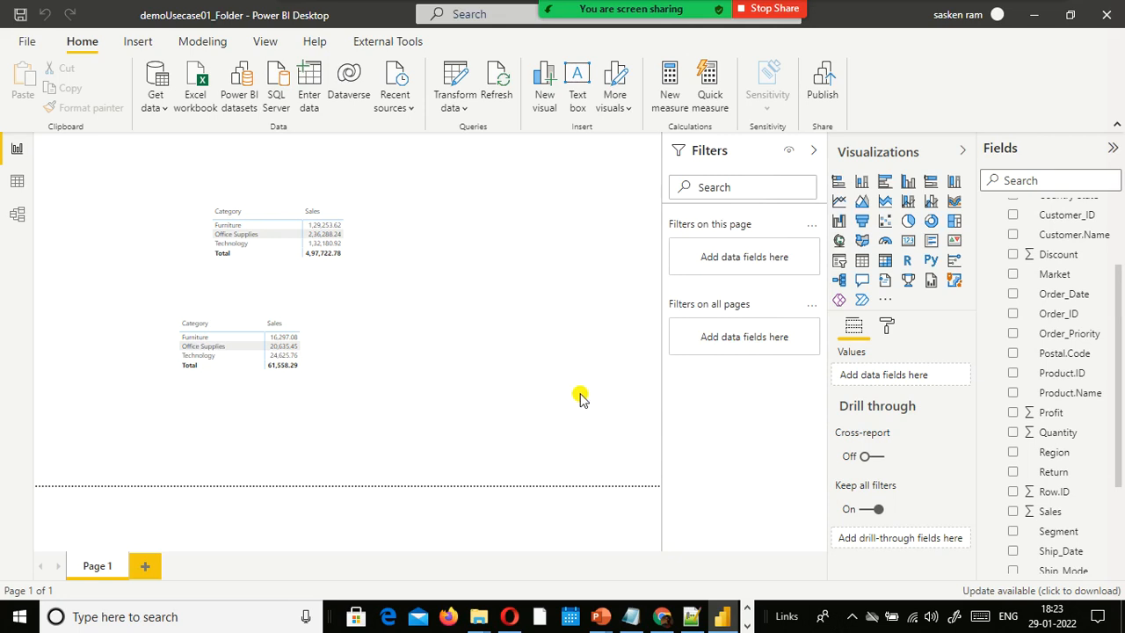
Switch to File Explorer and delete 2021-04-01 Apr.csv from the D:\MonthlyRevenue folder.
{"action": "key", "text": "alt+Tab"}
{"action": "key", "text": "alt+Tab"}
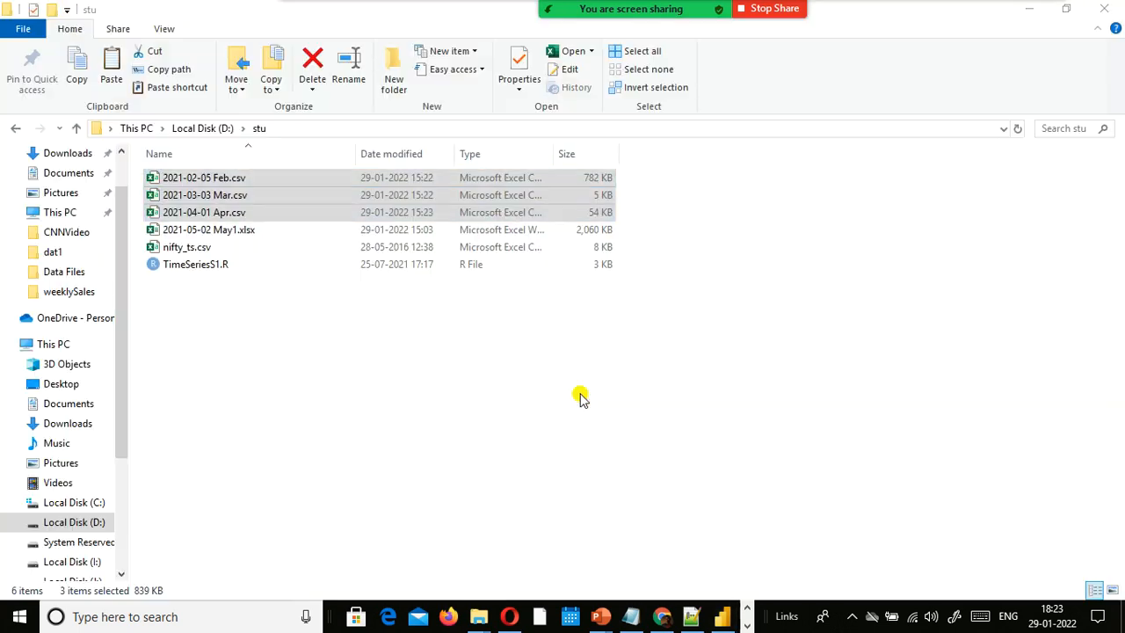
{"action": "key", "text": "alt+Tab"}
{"action": "key", "text": "alt+Tab"}
{"action": "key", "text": "Tab"}
{"action": "left_click", "coordinate": [209, 217]}
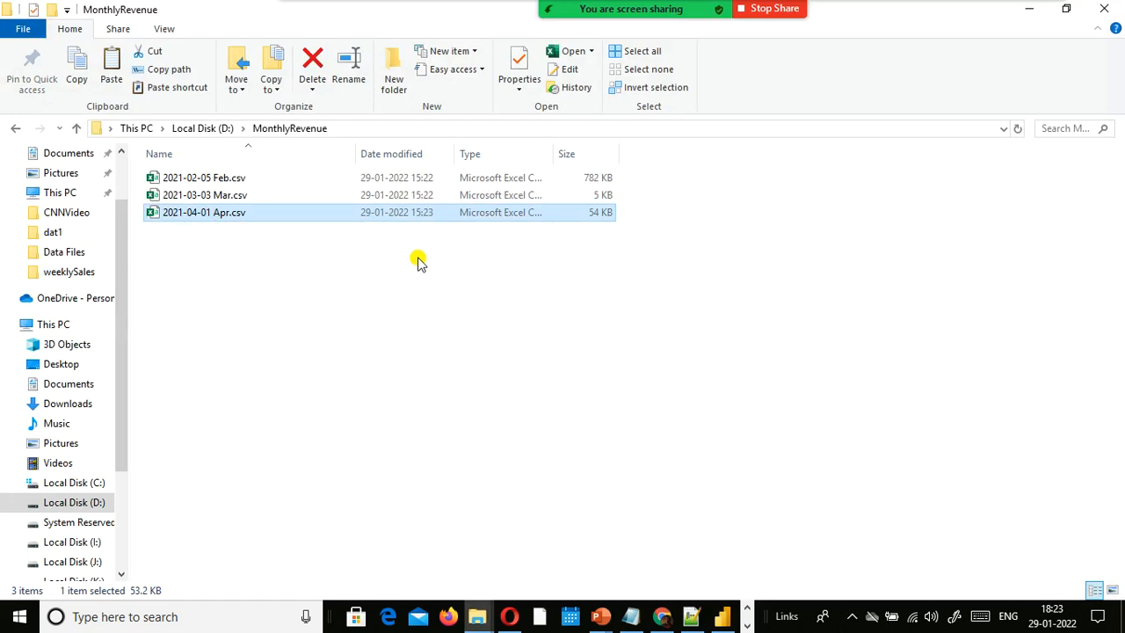
{"action": "key", "text": "Delete"}
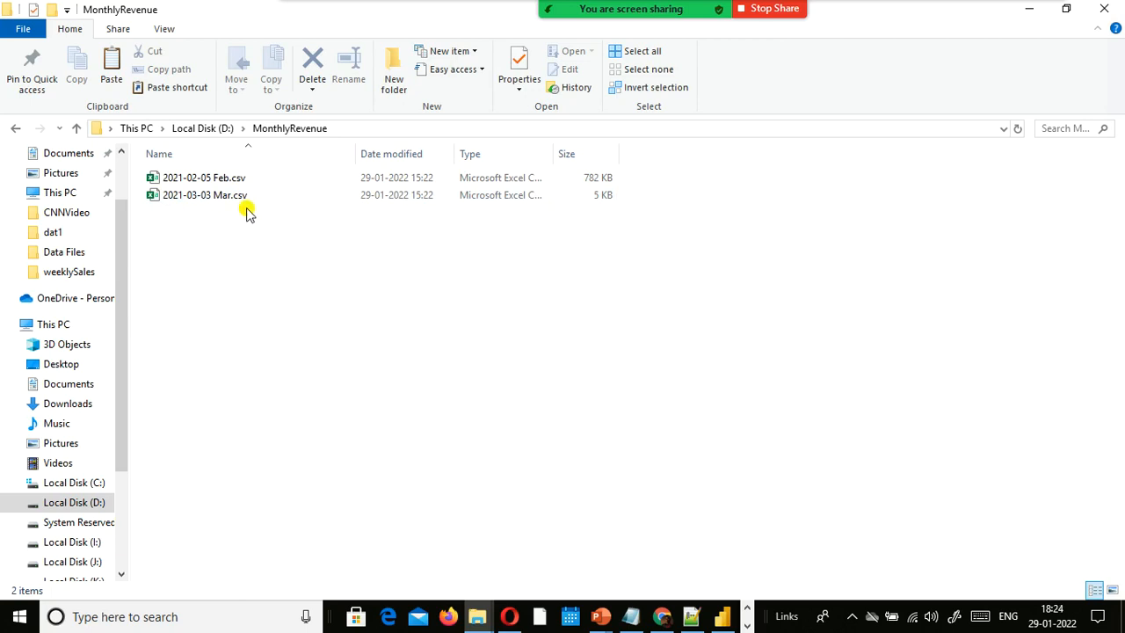
Return to Power BI Desktop, refresh all data and dismiss the load summary.
{"action": "key", "text": "alt+Tab"}
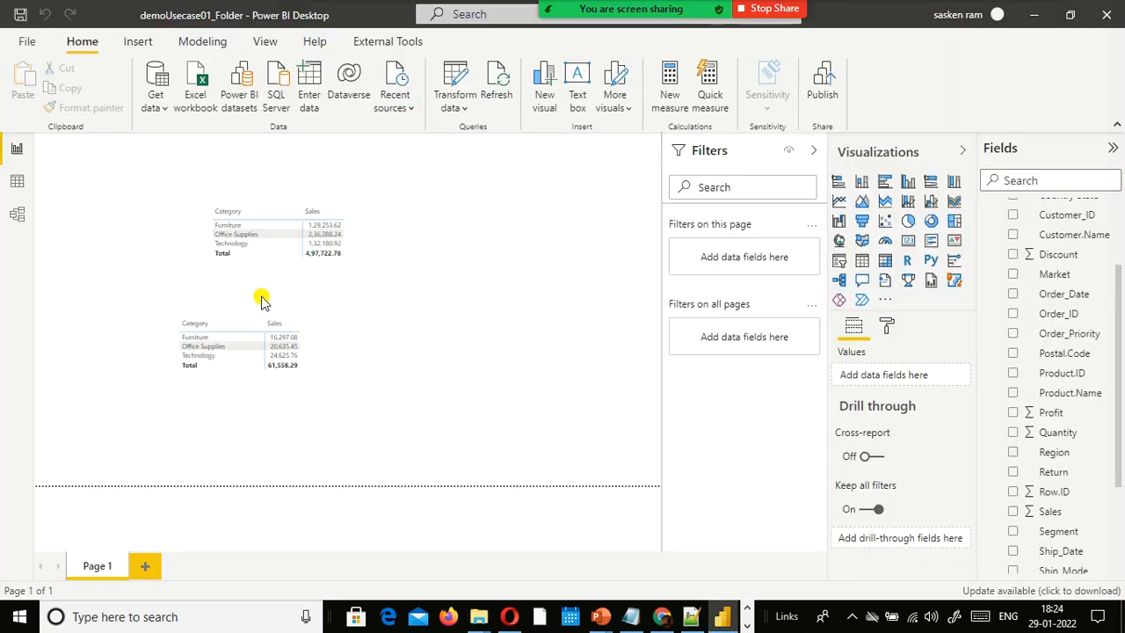
{"action": "left_click", "coordinate": [501, 88]}
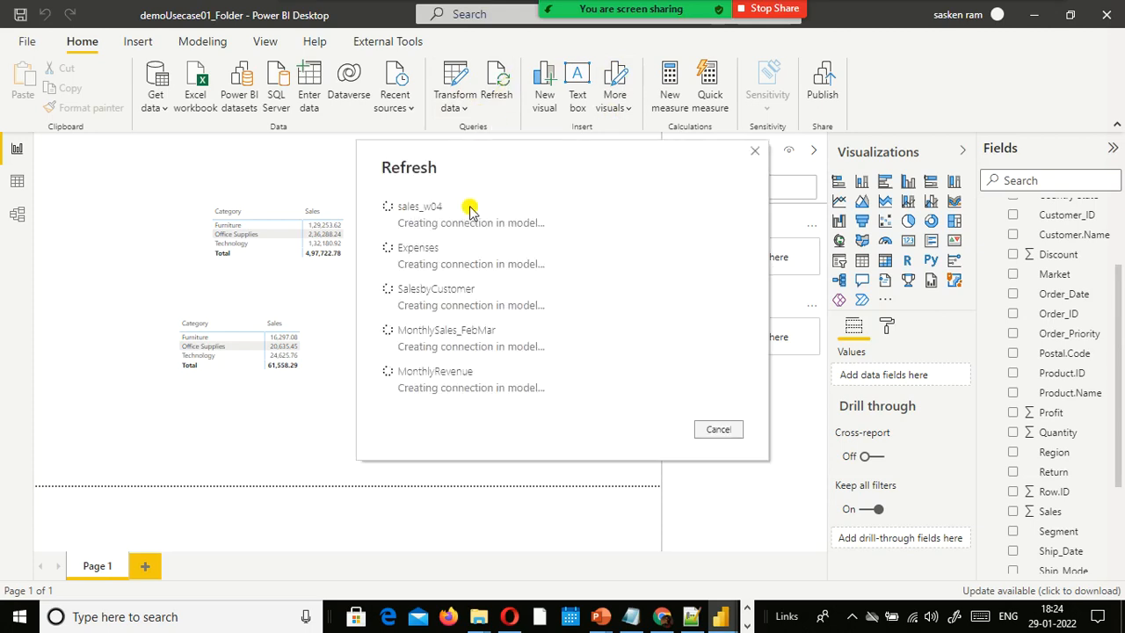
{"action": "key", "text": "alt+Tab"}
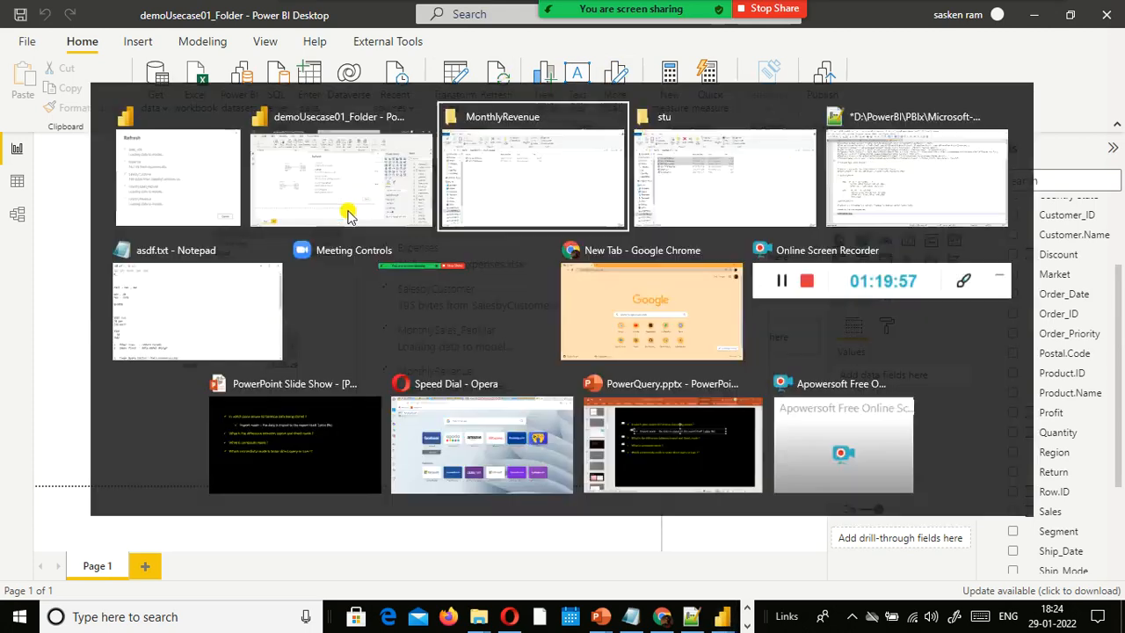
{"action": "key", "text": "alt+Tab"}
{"action": "key", "text": "alt+Tab"}
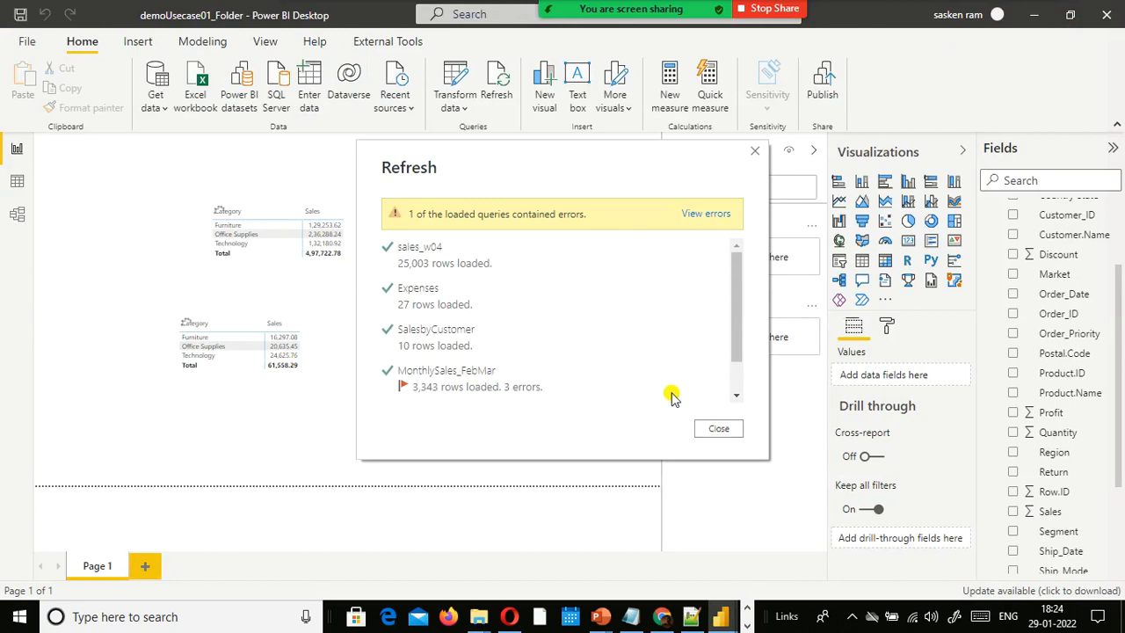
{"action": "left_click", "coordinate": [712, 429]}
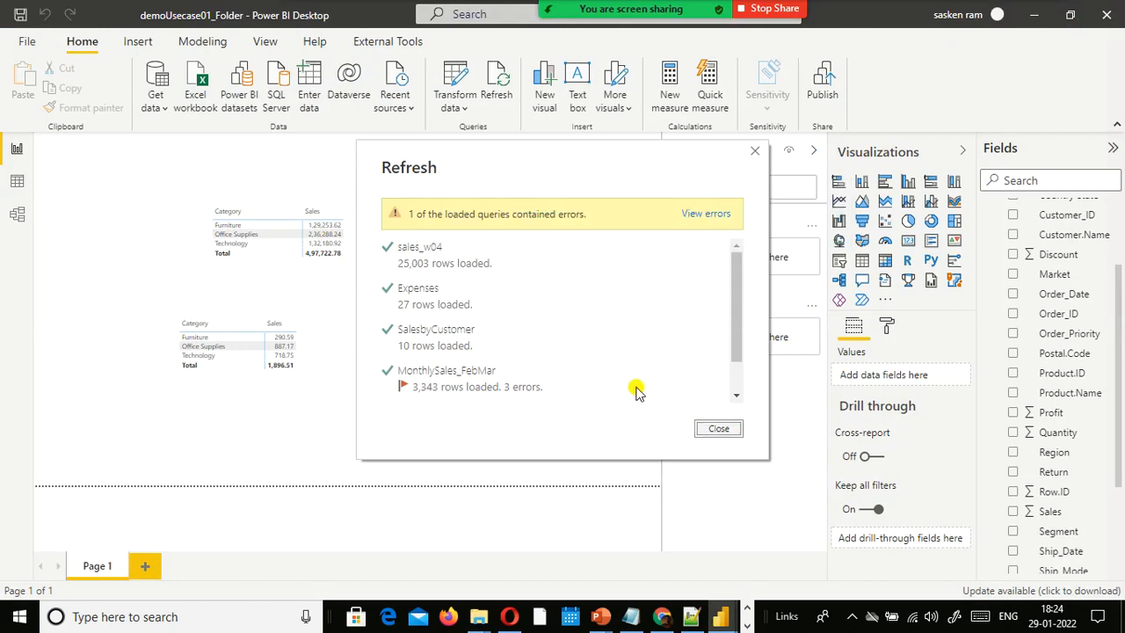
{"action": "left_click", "coordinate": [719, 429]}
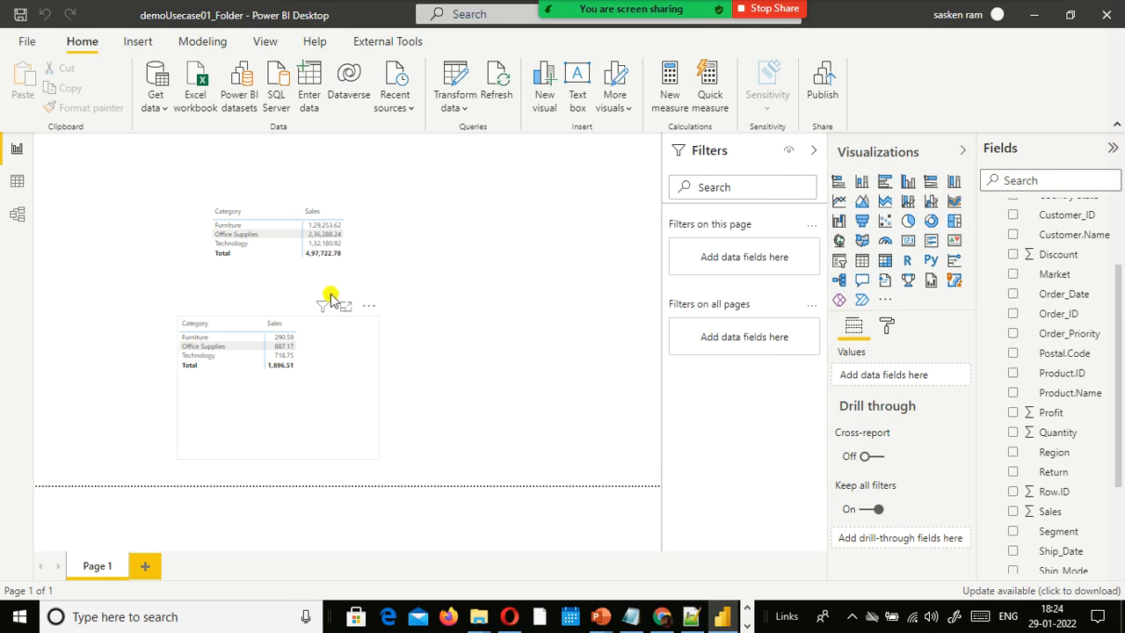
Check the remaining CSV files in the MonthlyRevenue folder in File Explorer and return to the Power BI report.
{"action": "key", "text": "alt+Tab"}
{"action": "left_click", "coordinate": [176, 201]}
{"action": "key", "text": "alt+Tab"}
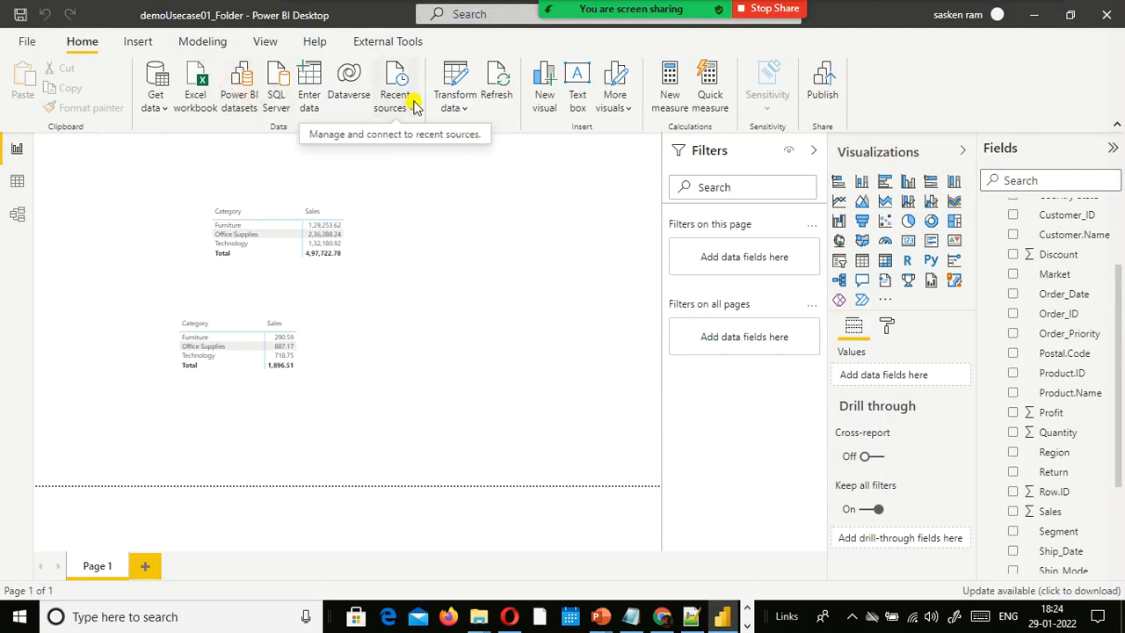
Inspect the MonthlyRevenue query's Kept First Rows step in Power Query with a refreshed preview, and return to the report.
{"action": "left_click", "coordinate": [464, 107]}
{"action": "left_click", "coordinate": [474, 135]}
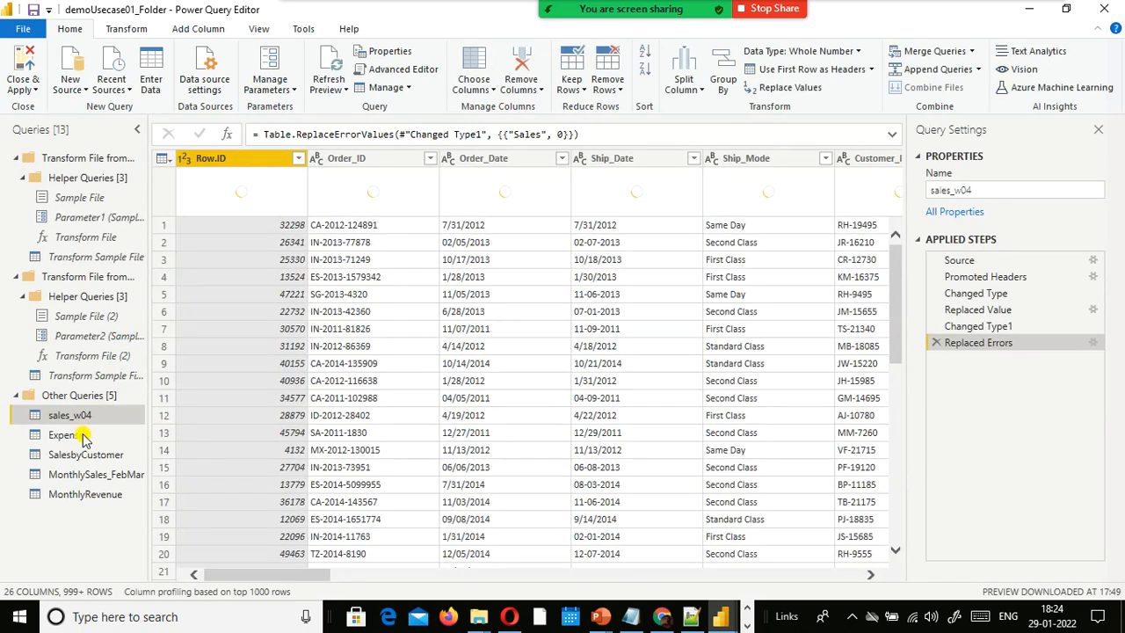
{"action": "left_click", "coordinate": [80, 494]}
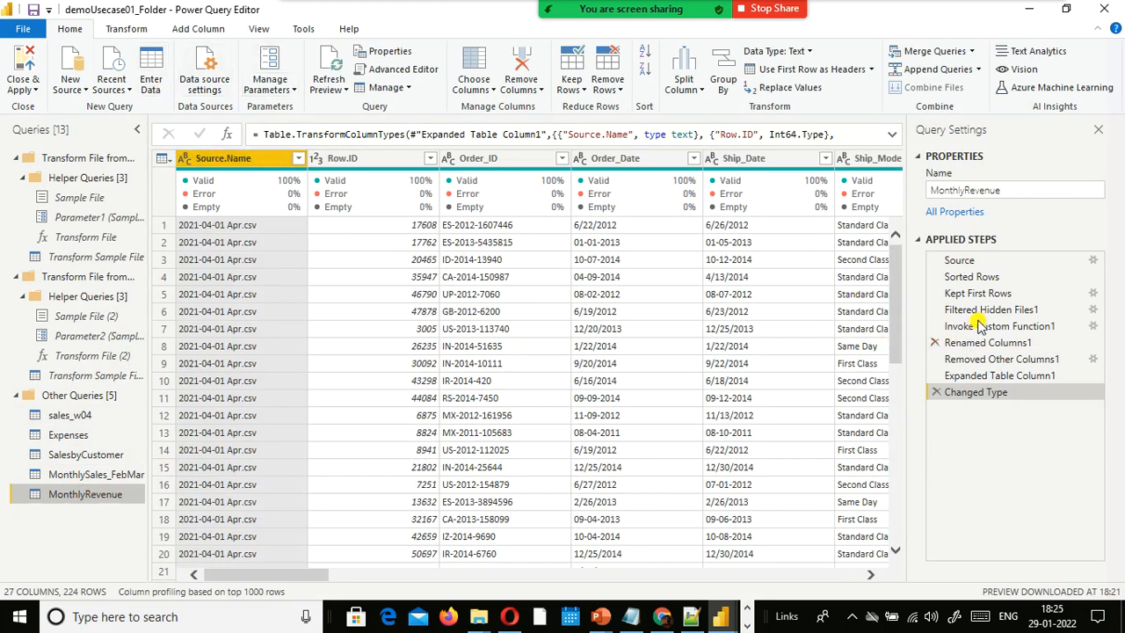
{"action": "left_click", "coordinate": [986, 295]}
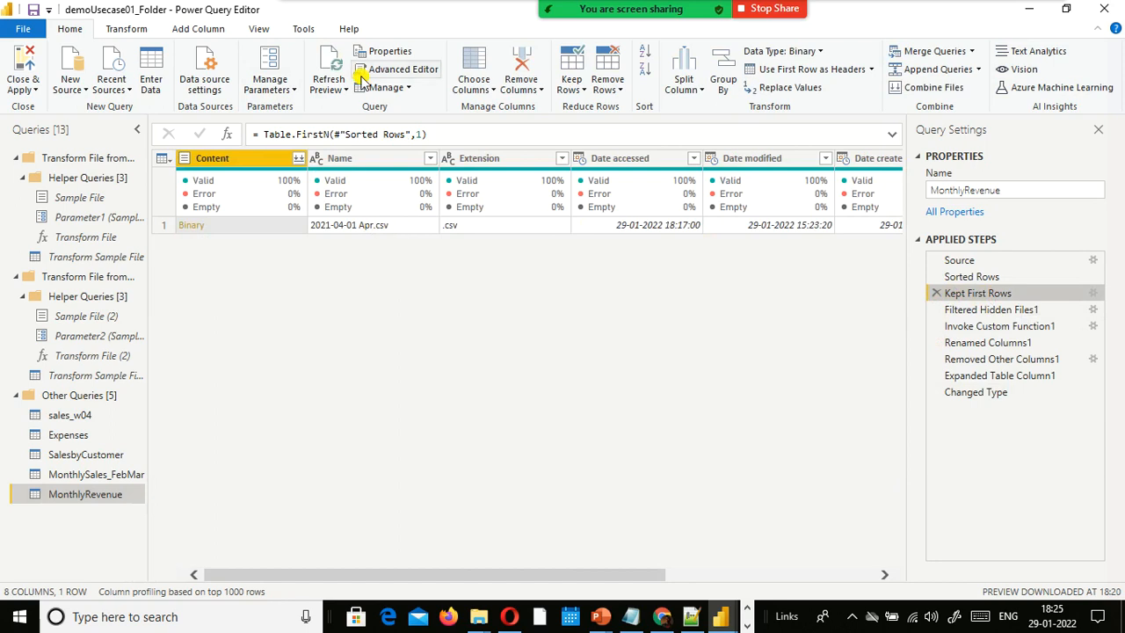
{"action": "left_click", "coordinate": [328, 86]}
{"action": "left_click", "coordinate": [345, 107]}
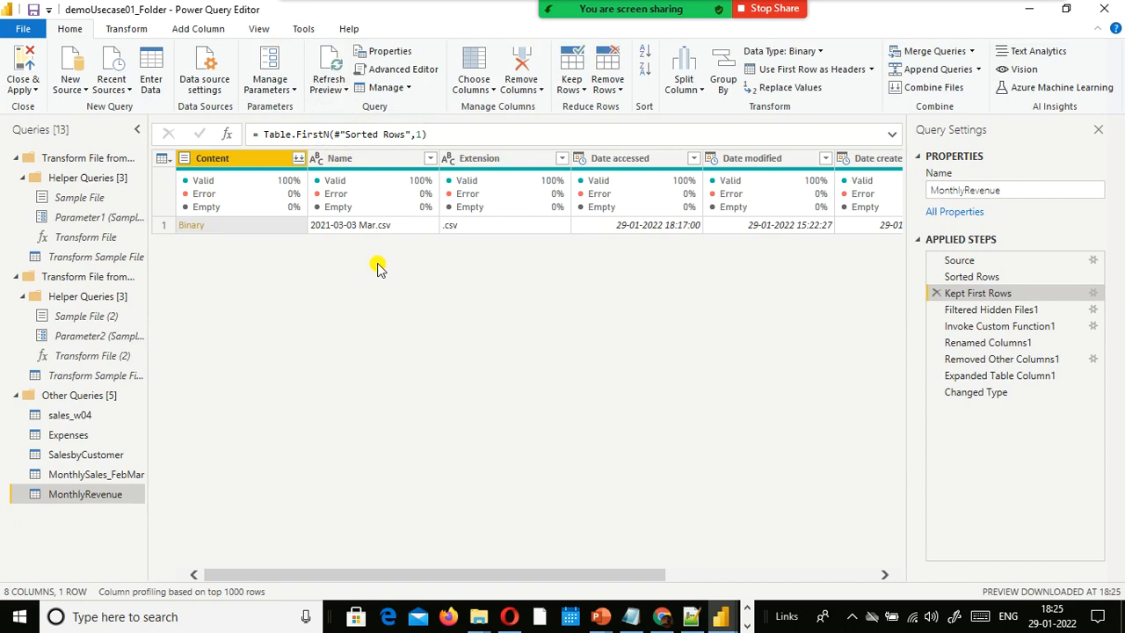
{"action": "left_click", "coordinate": [344, 89]}
{"action": "left_click", "coordinate": [427, 309]}
{"action": "key", "text": "alt+Tab"}
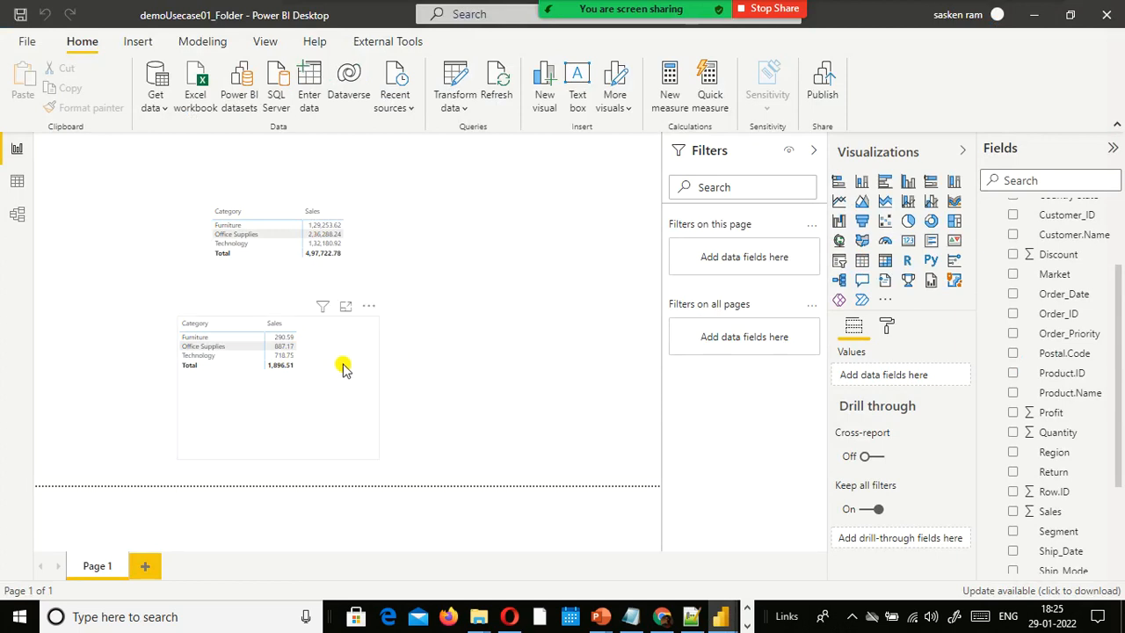
Compare the CSV files in the MonthlyRevenue folder with the MonthlyRevenue query's Kept First Rows preview, and return to the Power BI report.
{"action": "key", "text": "alt+Tab"}
{"action": "key", "text": "alt+Tab"}
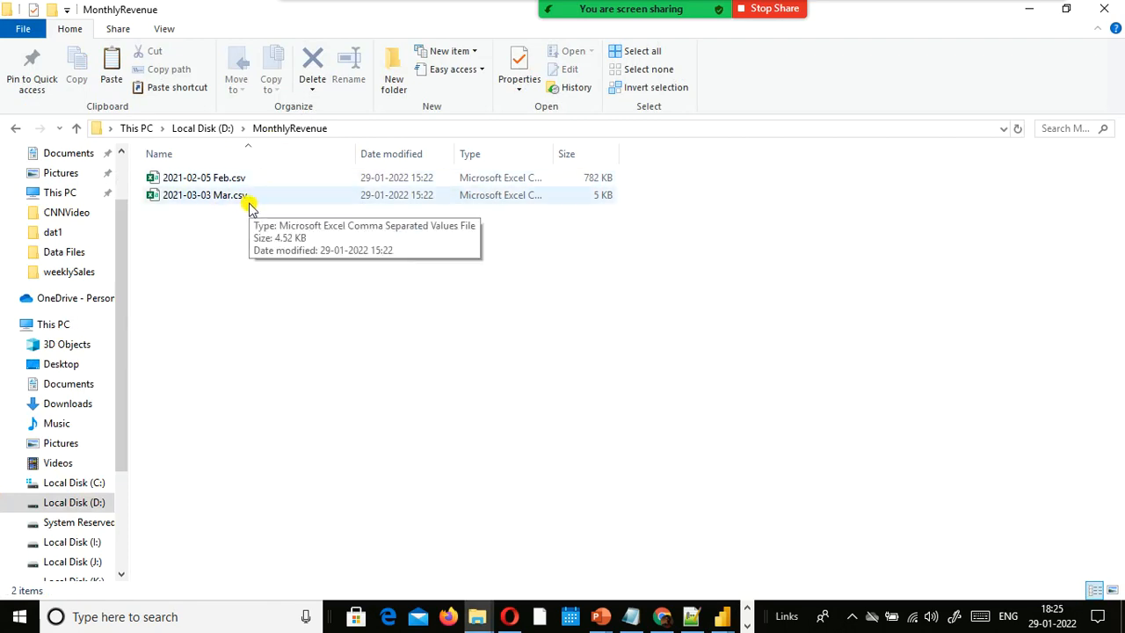
{"action": "key", "text": "alt+Tab"}
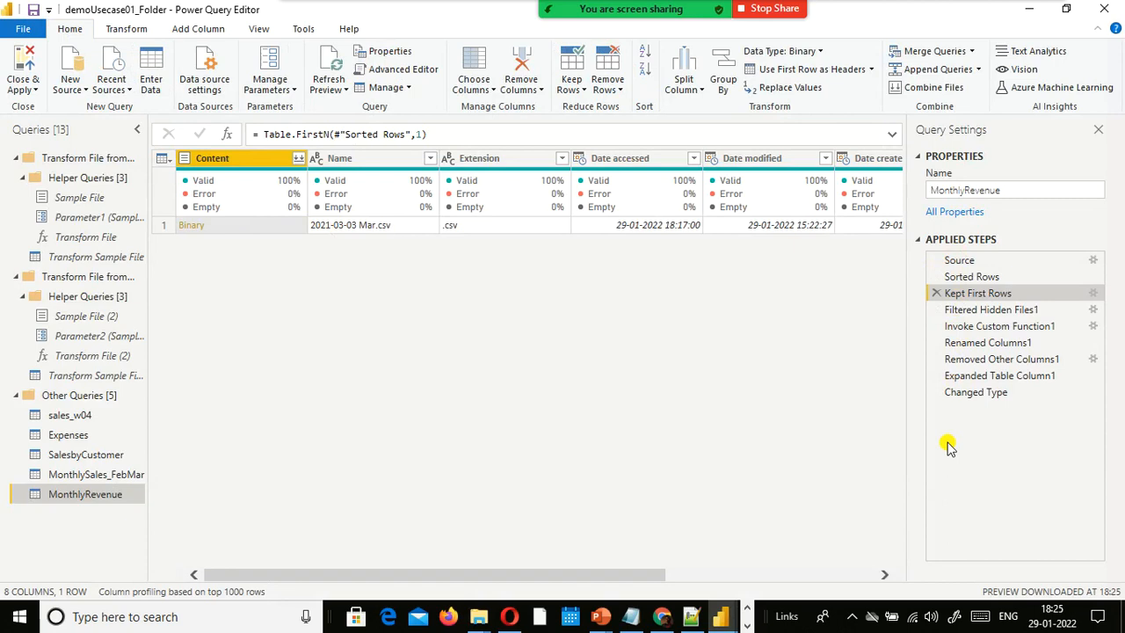
{"action": "key", "text": "alt+Tab"}
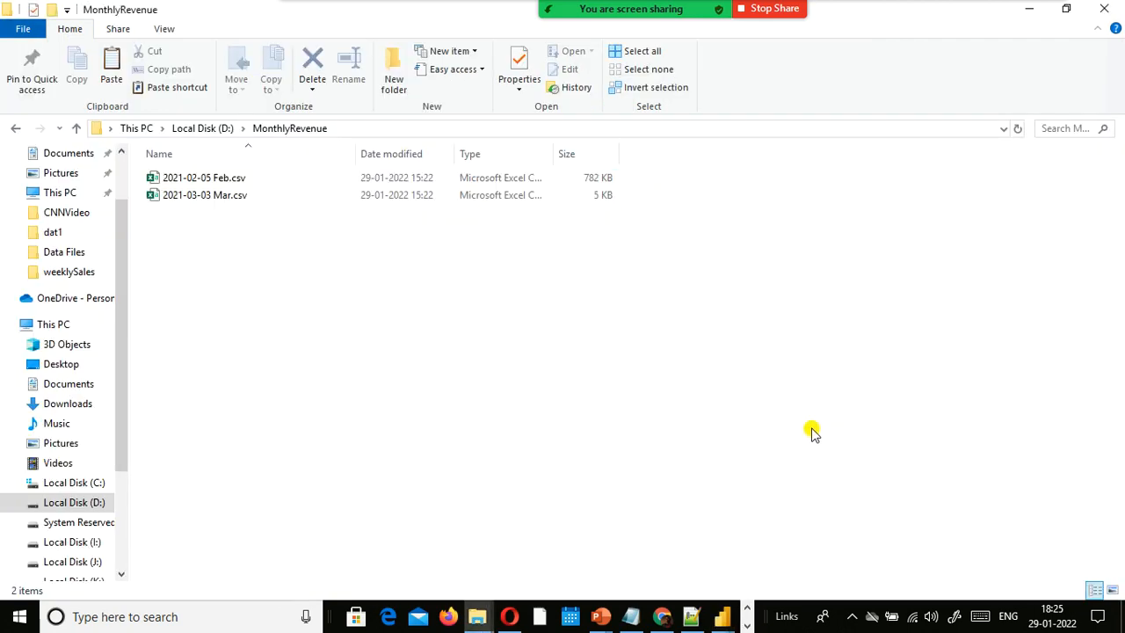
{"action": "key", "text": "alt+Tab"}
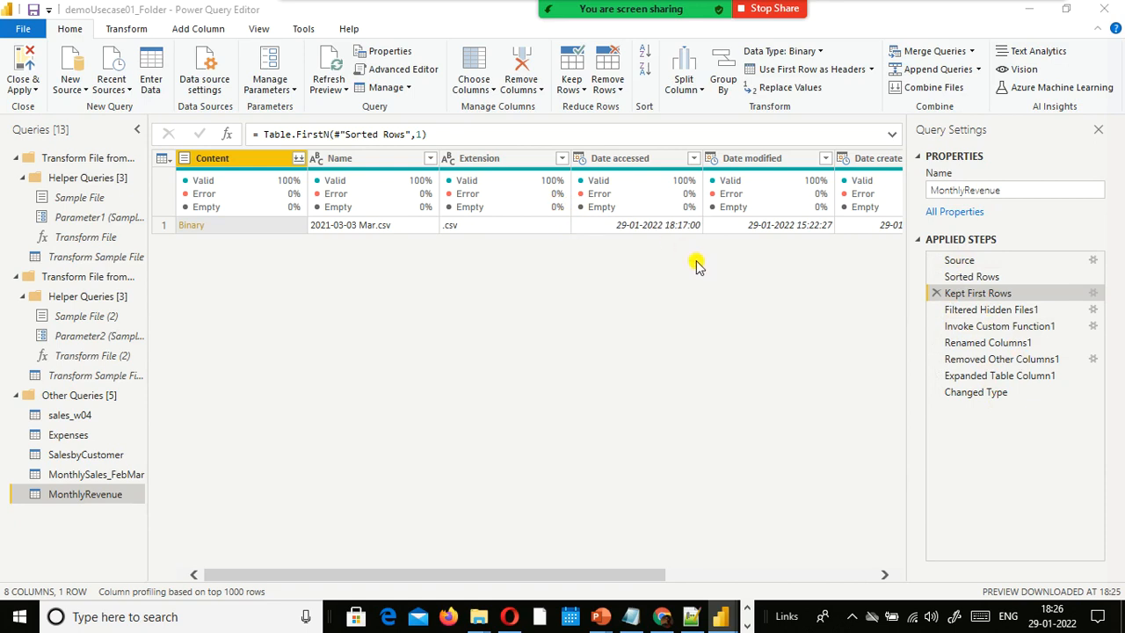
{"action": "key", "text": "alt+Tab"}
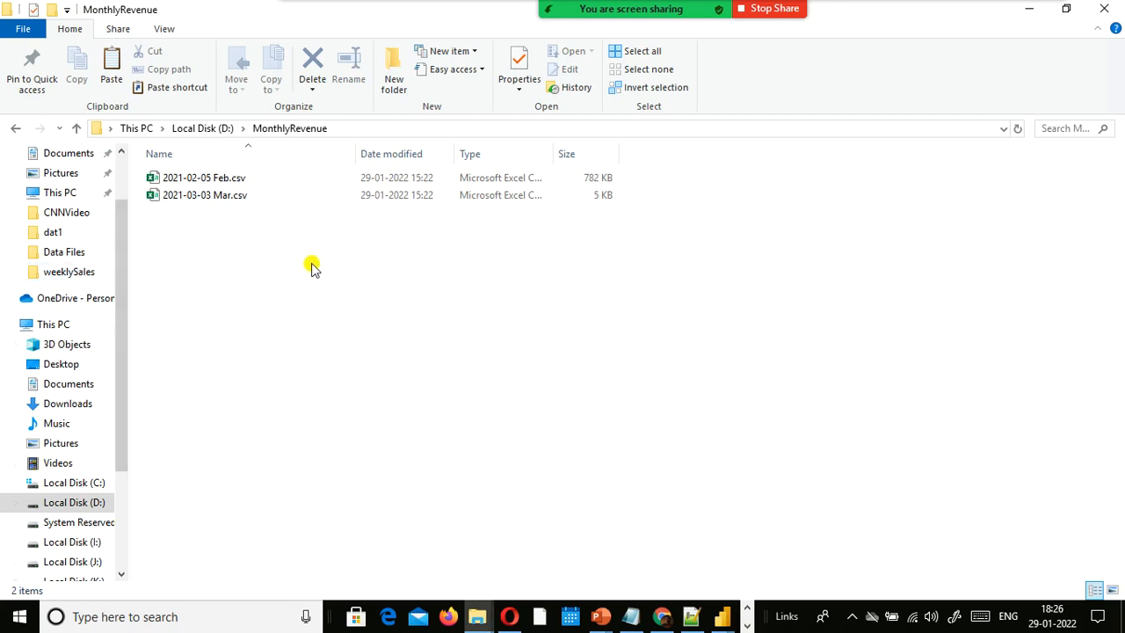
{"action": "key", "text": "alt+Tab"}
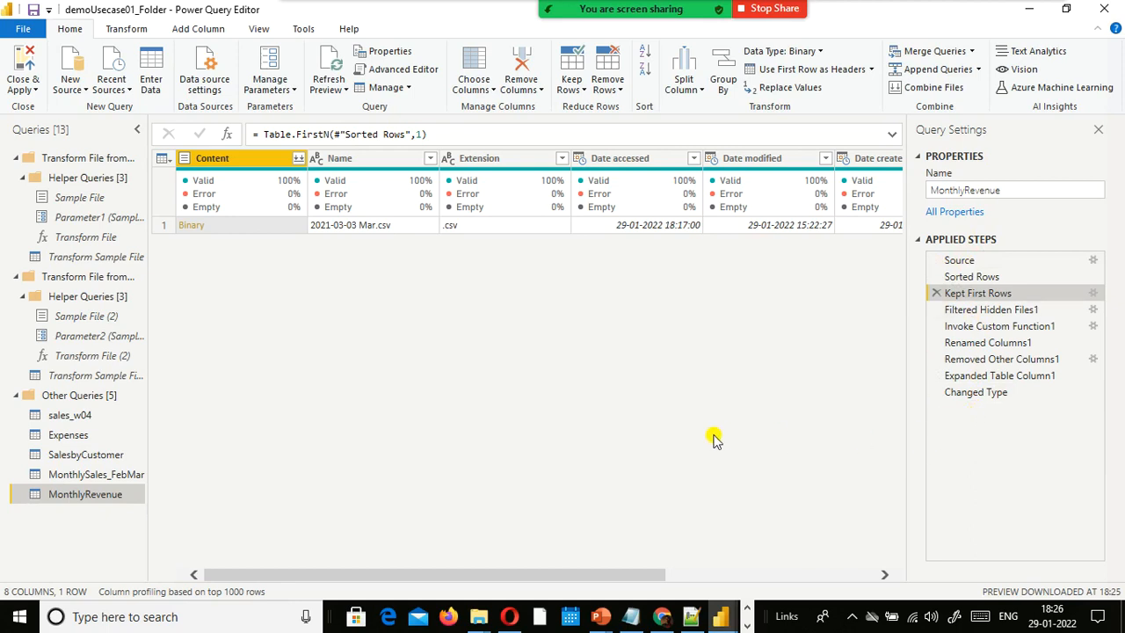
{"action": "key", "text": "alt+Tab"}
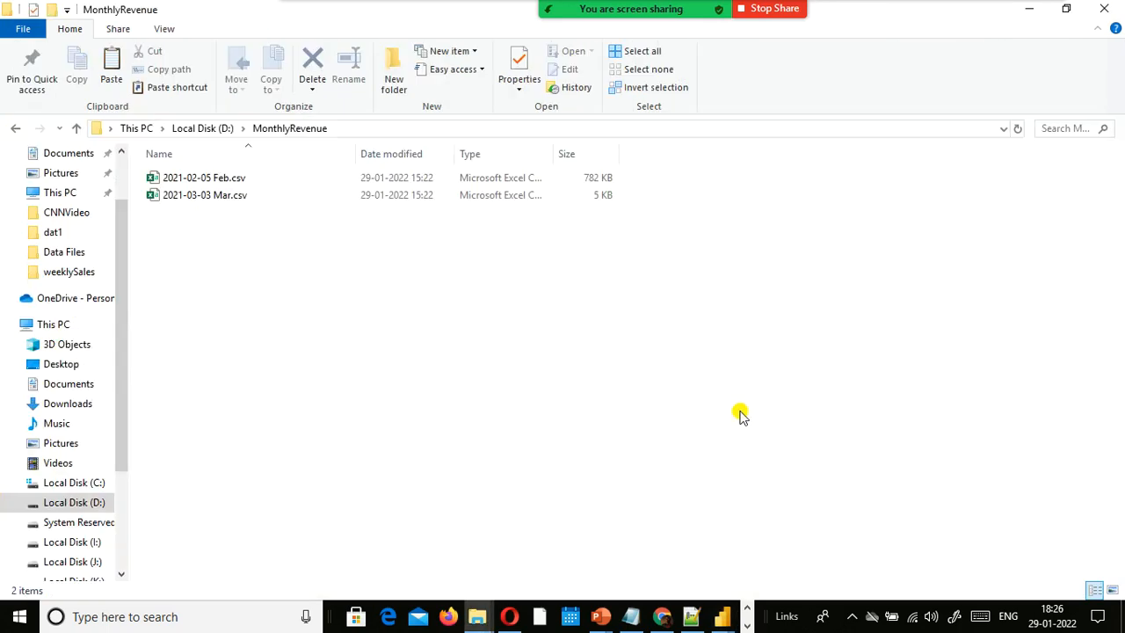
{"action": "key", "text": "alt+Tab"}
{"action": "key", "text": "Tab"}
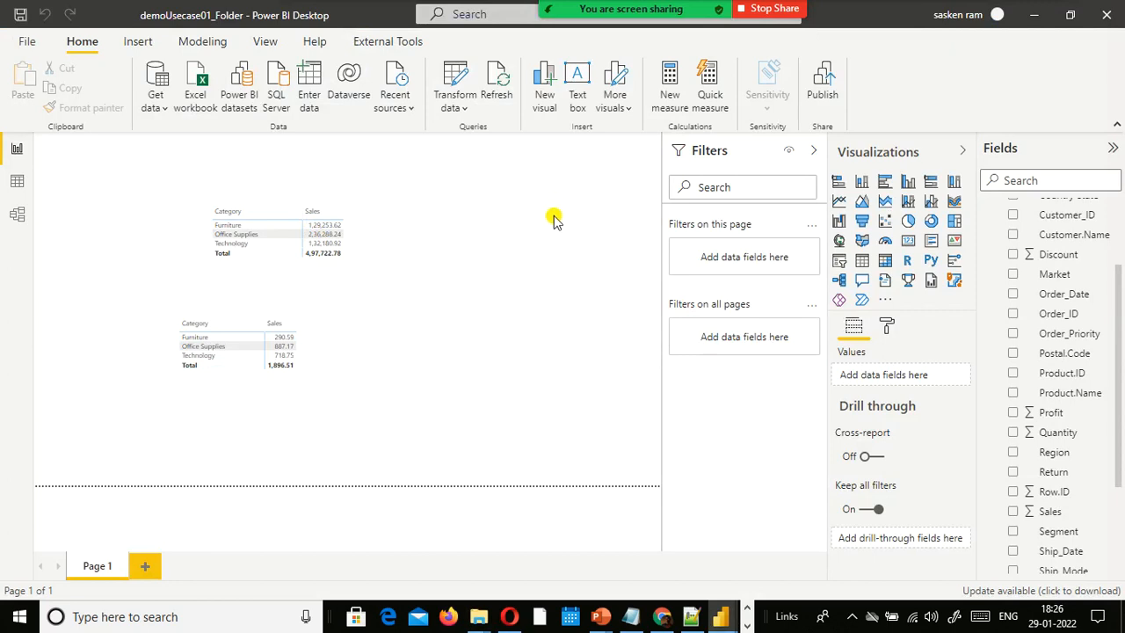
Switch to the Readme.md notes in Notepad++ and highlight the Scenario 2 line about displaying recent month data.
{"action": "key", "text": "alt+Tab"}
{"action": "key", "text": "Tab"}
{"action": "key", "text": "alt+Tab"}
{"action": "key", "text": "Tab"}
{"action": "key", "text": "Tab"}
{"action": "key", "text": "Tab"}
{"action": "left_click", "coordinate": [165, 496]}
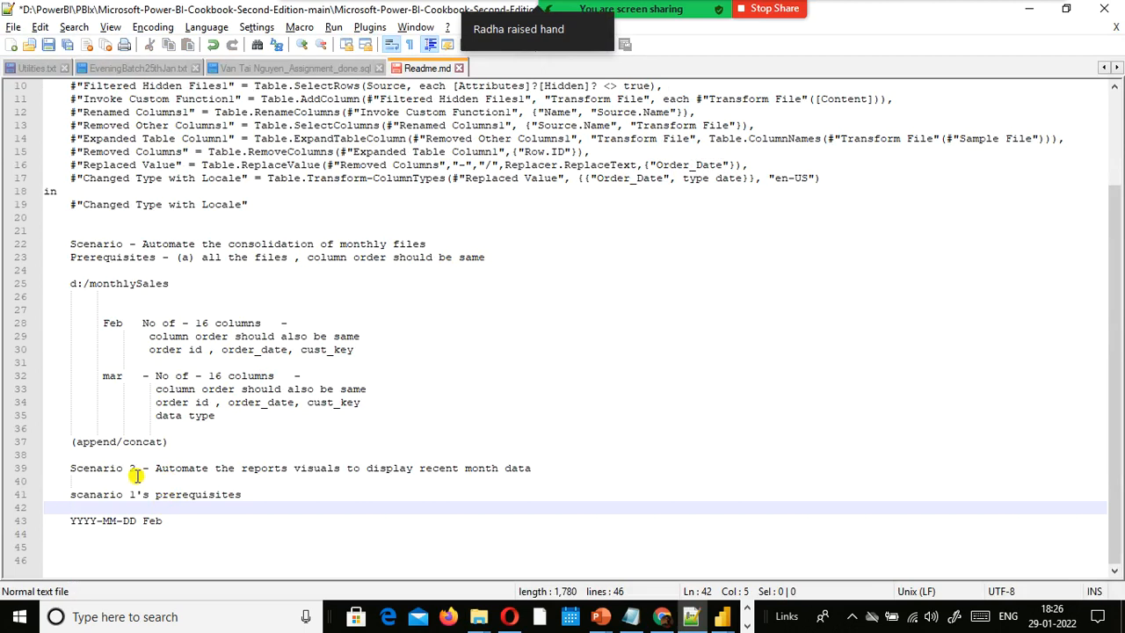
{"action": "left_click", "coordinate": [133, 475]}
{"action": "left_click", "coordinate": [151, 475]}
{"action": "left_click", "coordinate": [123, 470]}
{"action": "left_click", "coordinate": [351, 507]}
{"action": "left_click_drag", "start_coordinate": [550, 468], "coordinate": [3, 477]}
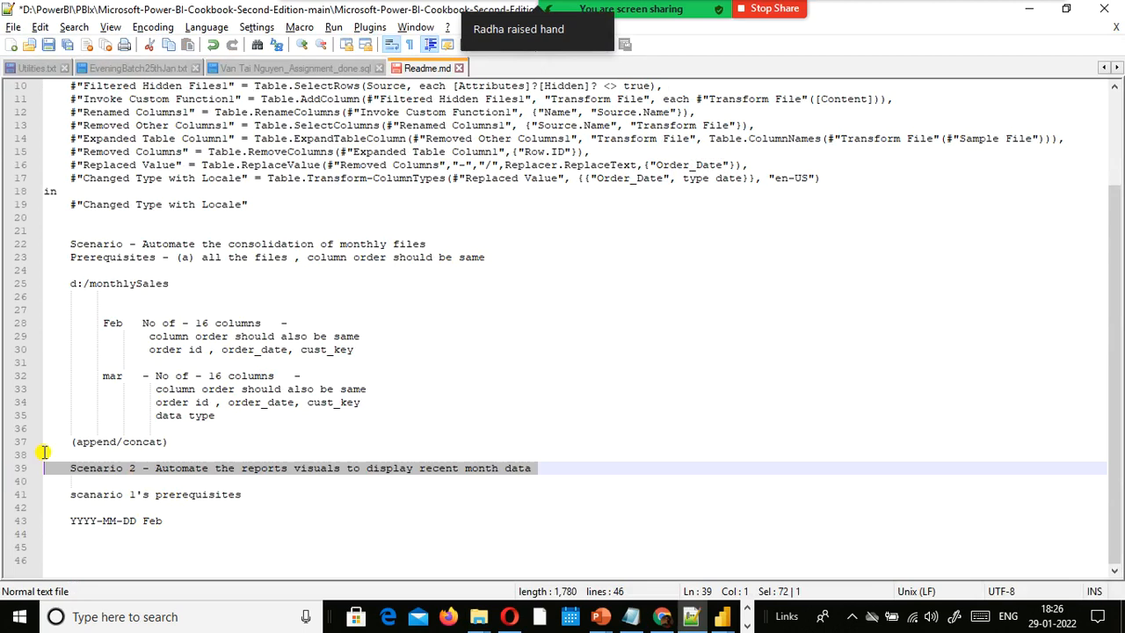
Review the d:/monthlySales column requirements and the Scenario 2 prerequisites in Readme.md, including the YYYY-MM-DD file naming.
{"action": "left_click", "coordinate": [352, 326]}
{"action": "left_click_drag", "start_coordinate": [274, 413], "coordinate": [3, 270]}
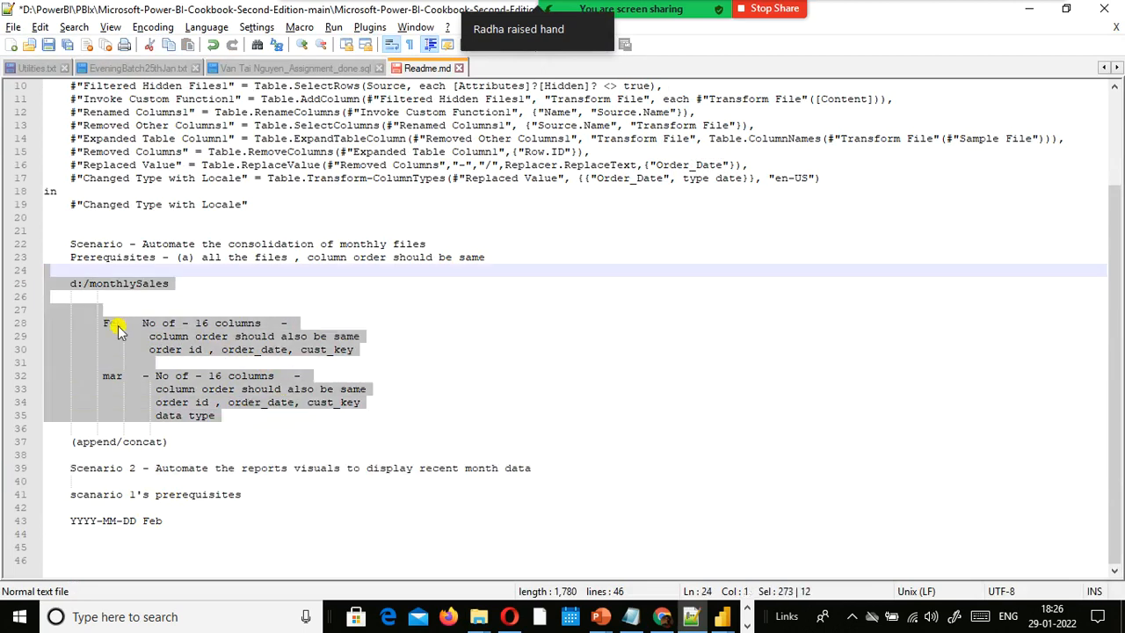
{"action": "left_click", "coordinate": [220, 351]}
{"action": "left_click", "coordinate": [210, 525]}
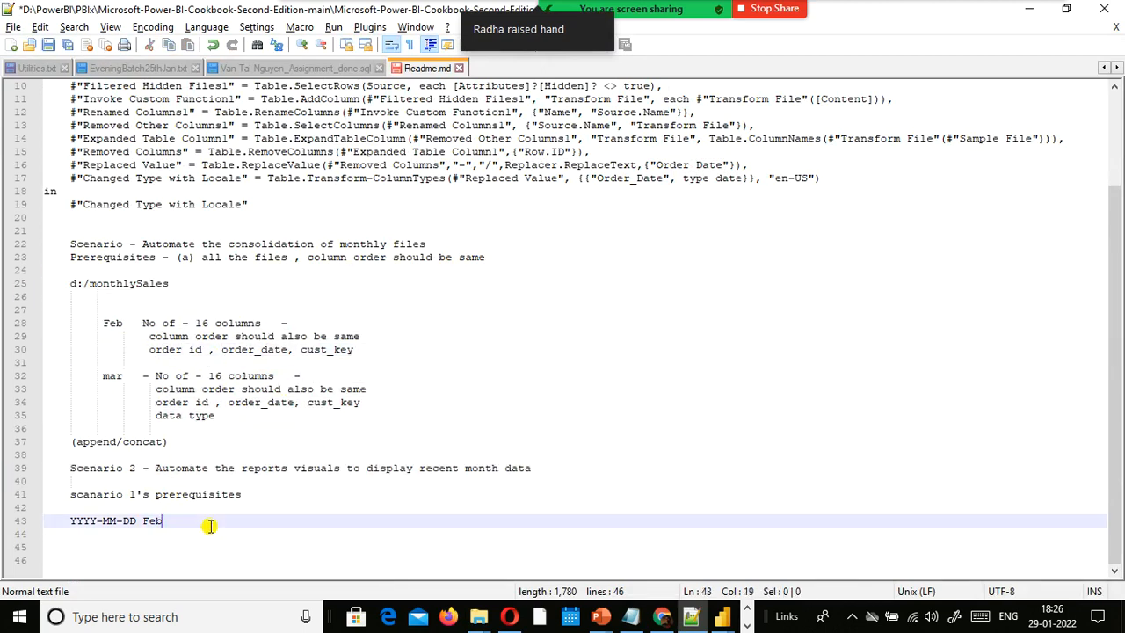
{"action": "left_click_drag", "start_coordinate": [221, 522], "coordinate": [64, 457]}
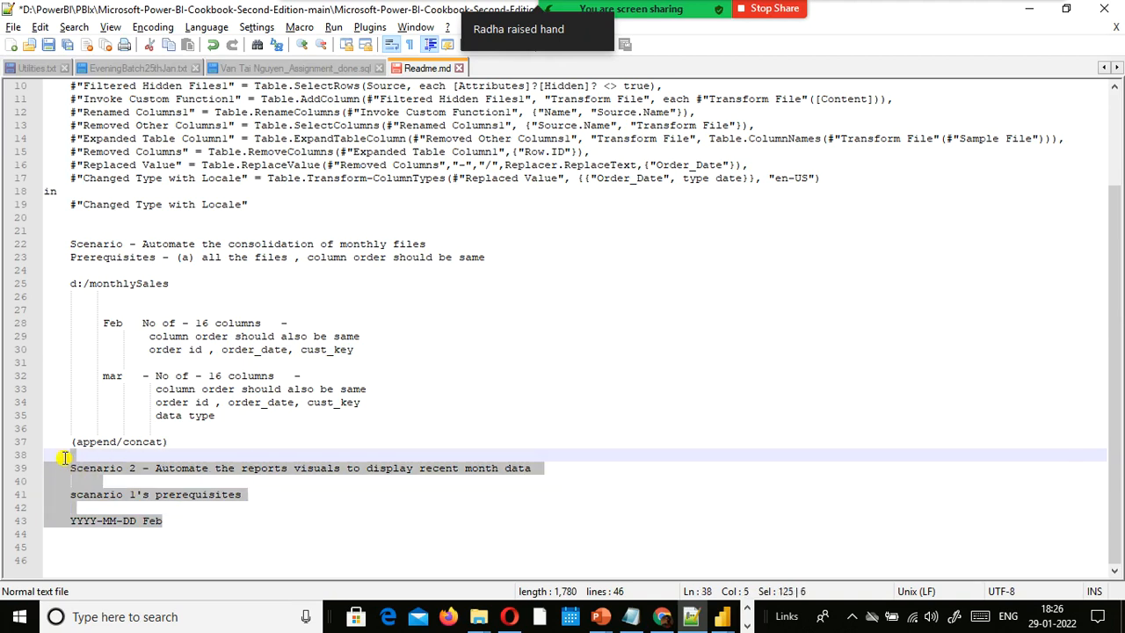
{"action": "left_click", "coordinate": [257, 453]}
{"action": "left_click", "coordinate": [247, 548]}
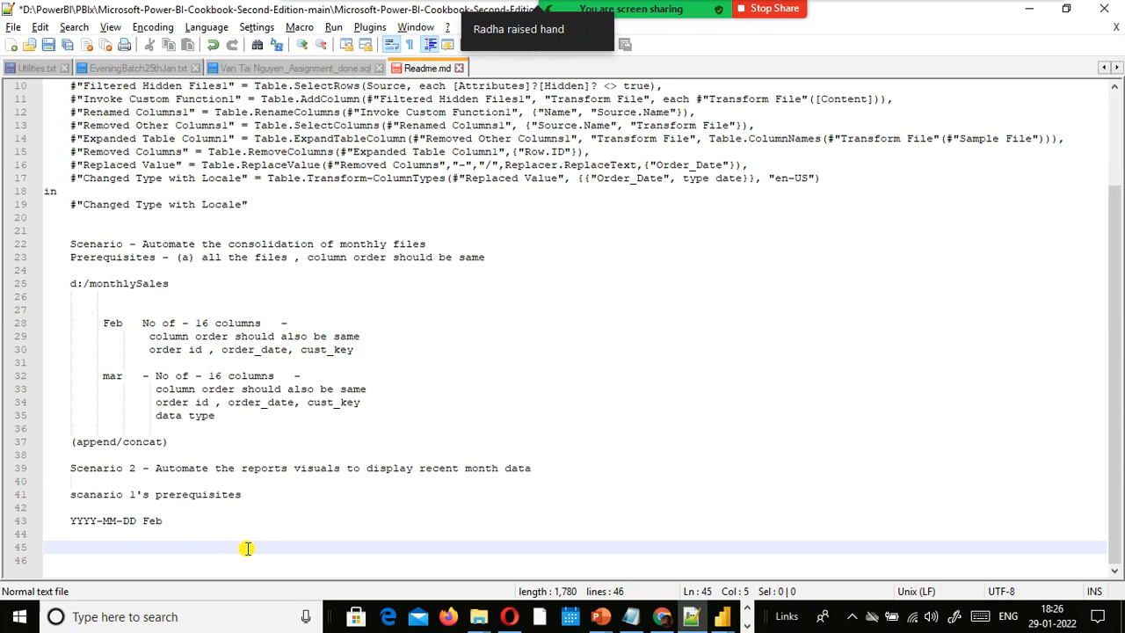
{"action": "key", "text": "alt+Tab"}
{"action": "key", "text": "alt+Tab"}
{"action": "left_click", "coordinate": [259, 530]}
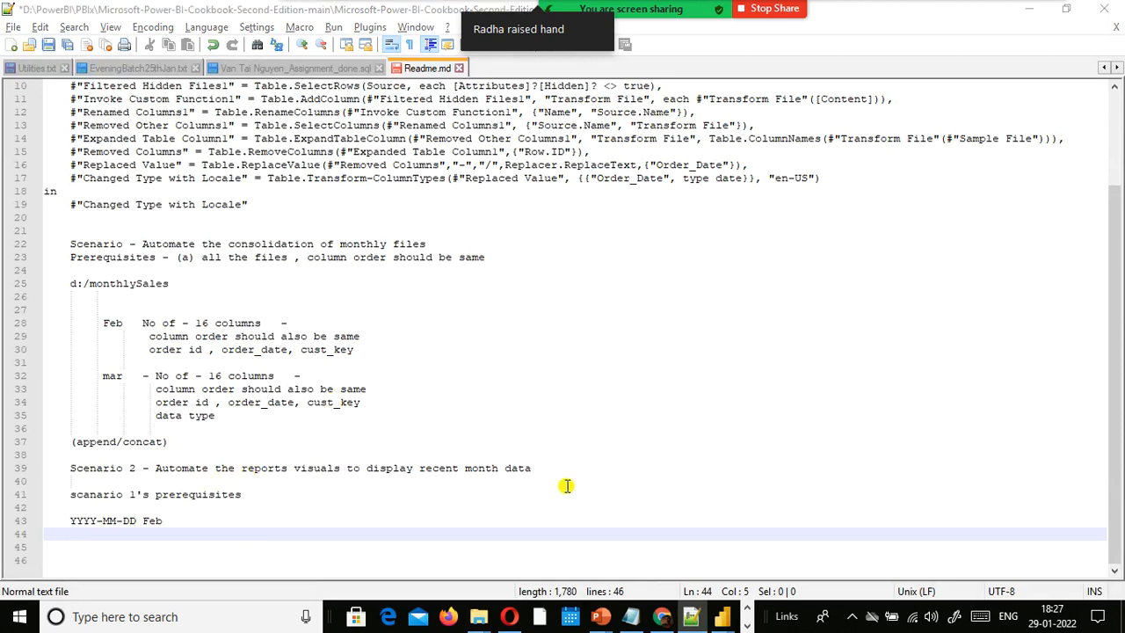
Switch to the D:\stu folder in File Explorer, check the Zoom meeting chat and close it.
{"action": "key", "text": "alt+Tab"}
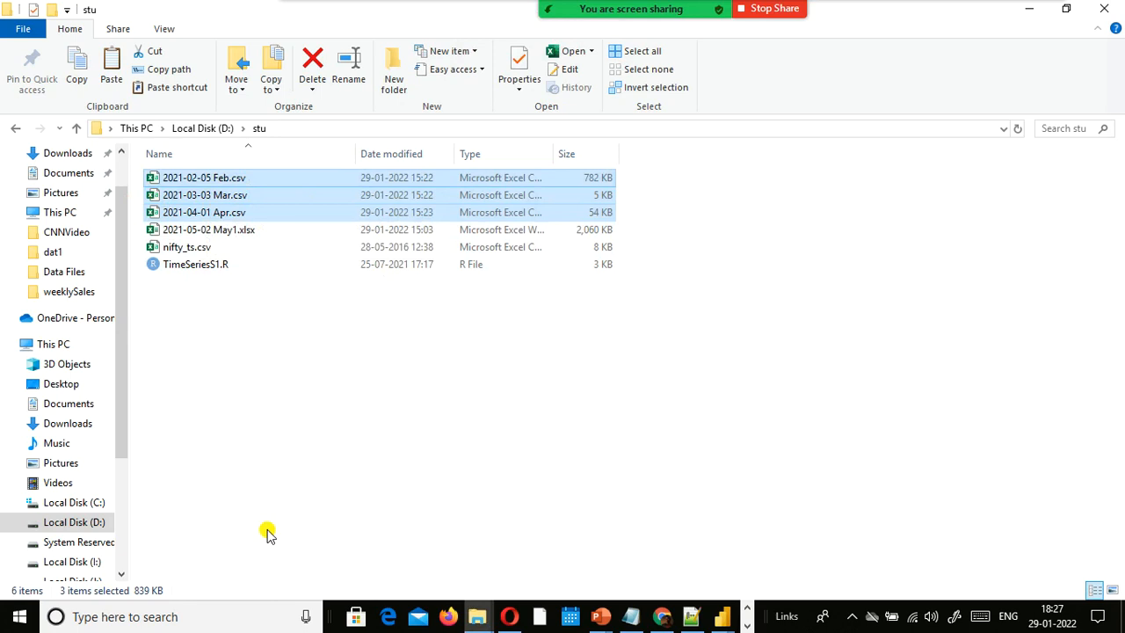
{"action": "mouse_move", "coordinate": [842, 21]}
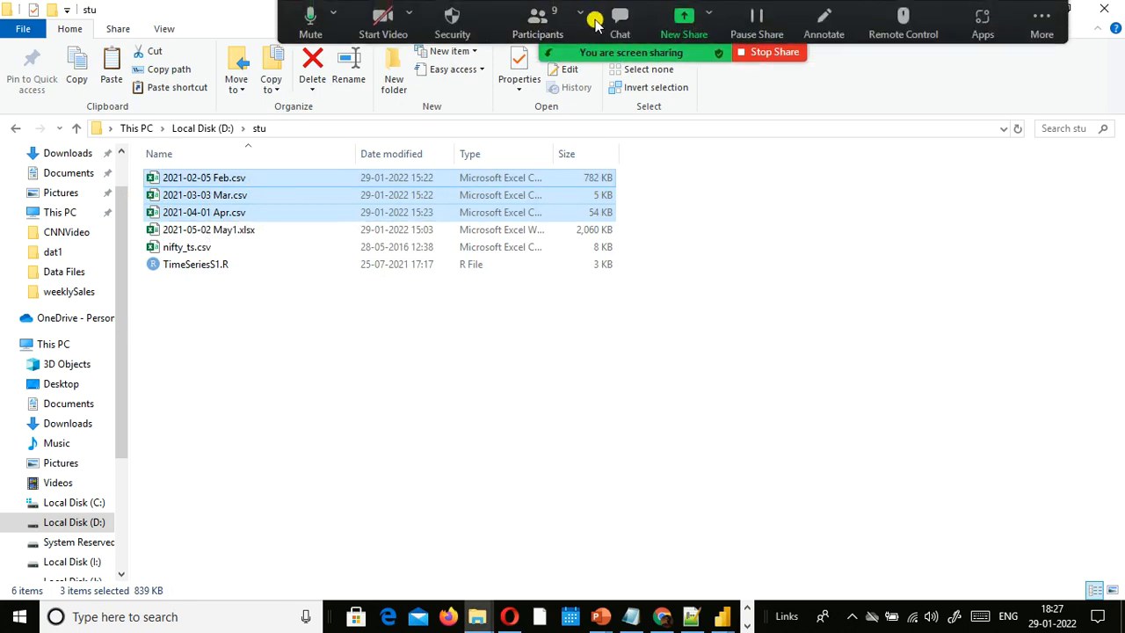
{"action": "left_click", "coordinate": [624, 19]}
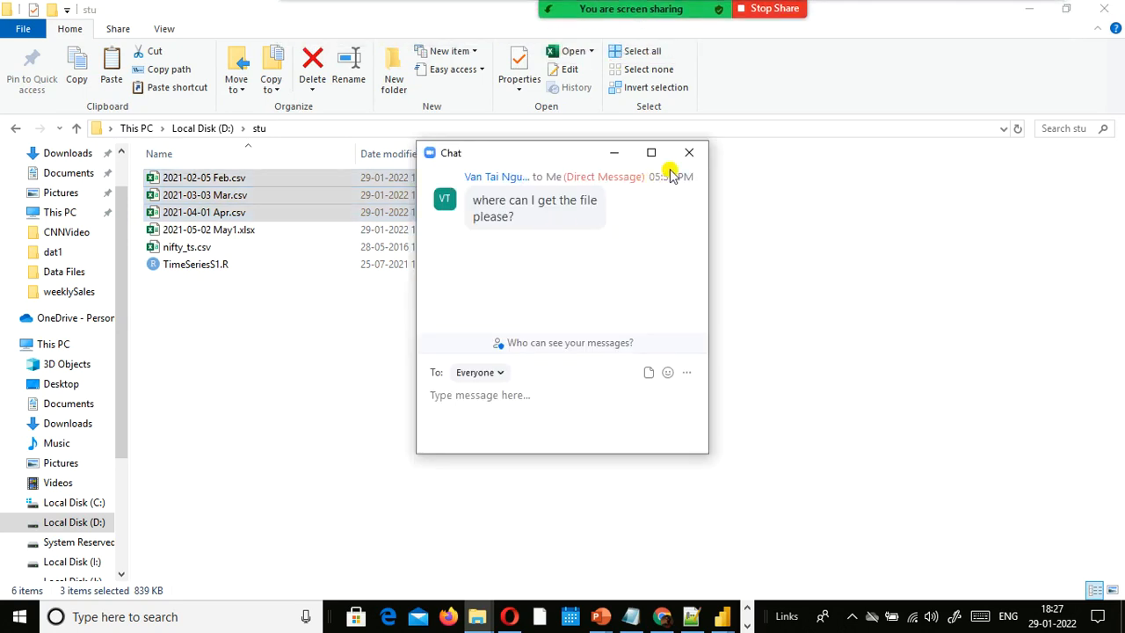
{"action": "left_click", "coordinate": [689, 152]}
Mute all current and new Zoom participants while allowing them to unmute themselves.
{"action": "mouse_move", "coordinate": [378, 13]}
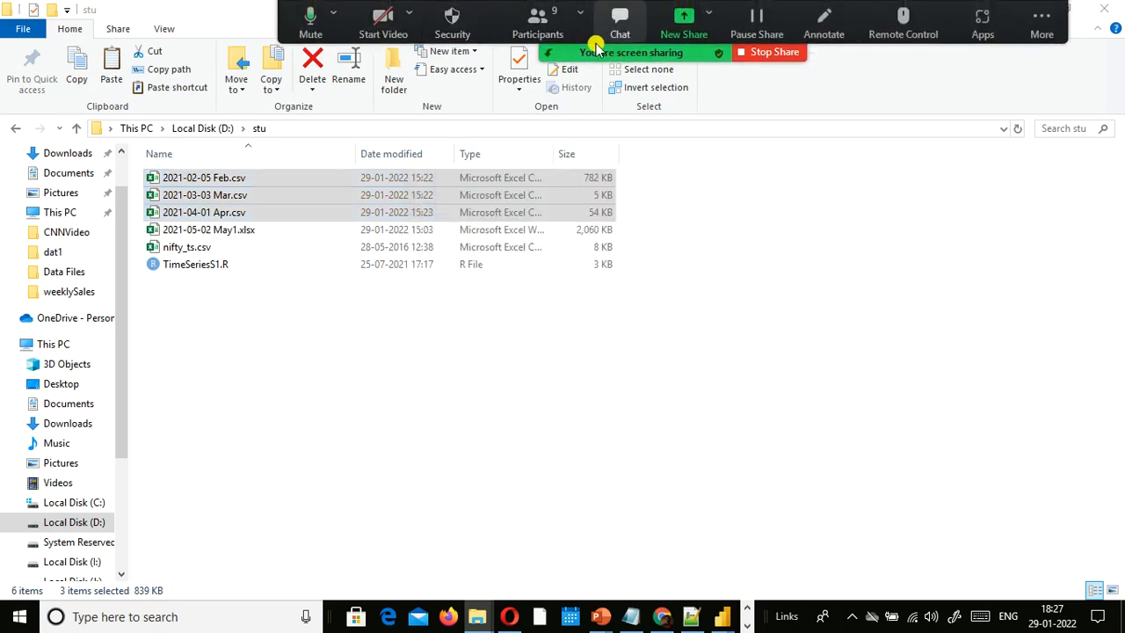
{"action": "left_click", "coordinate": [538, 26]}
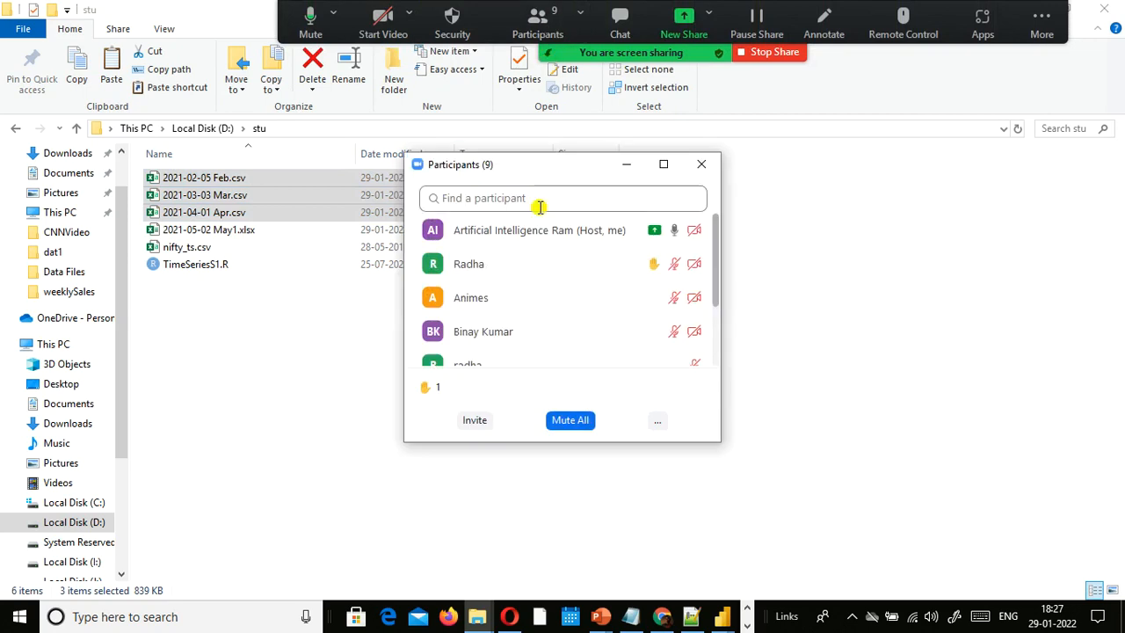
{"action": "left_click", "coordinate": [591, 422]}
{"action": "left_click", "coordinate": [400, 300]}
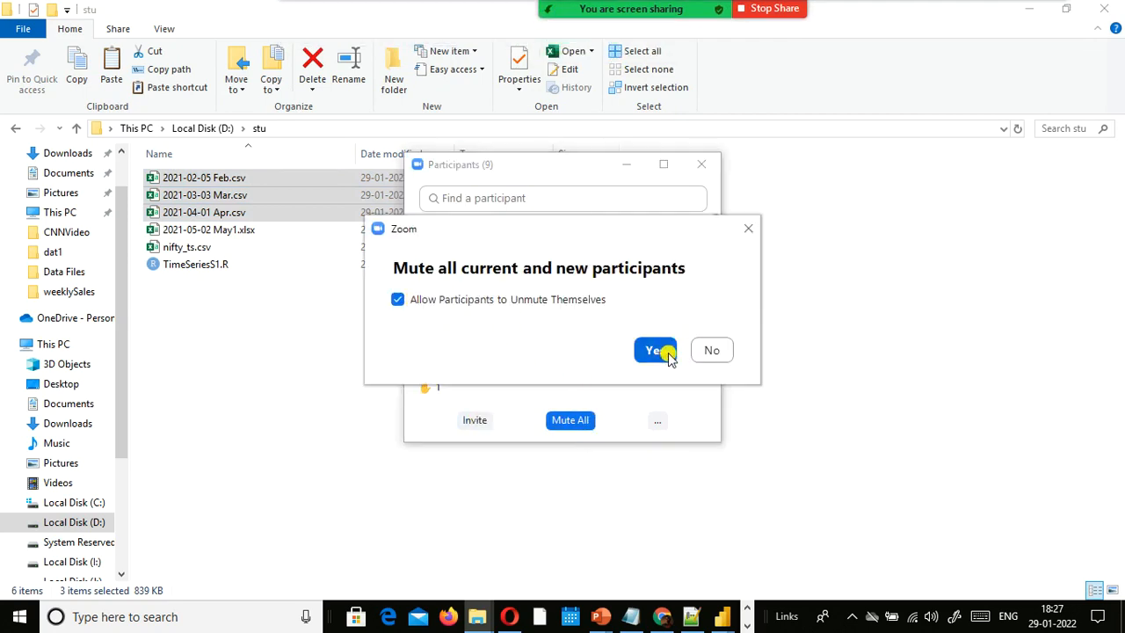
{"action": "left_click", "coordinate": [666, 352]}
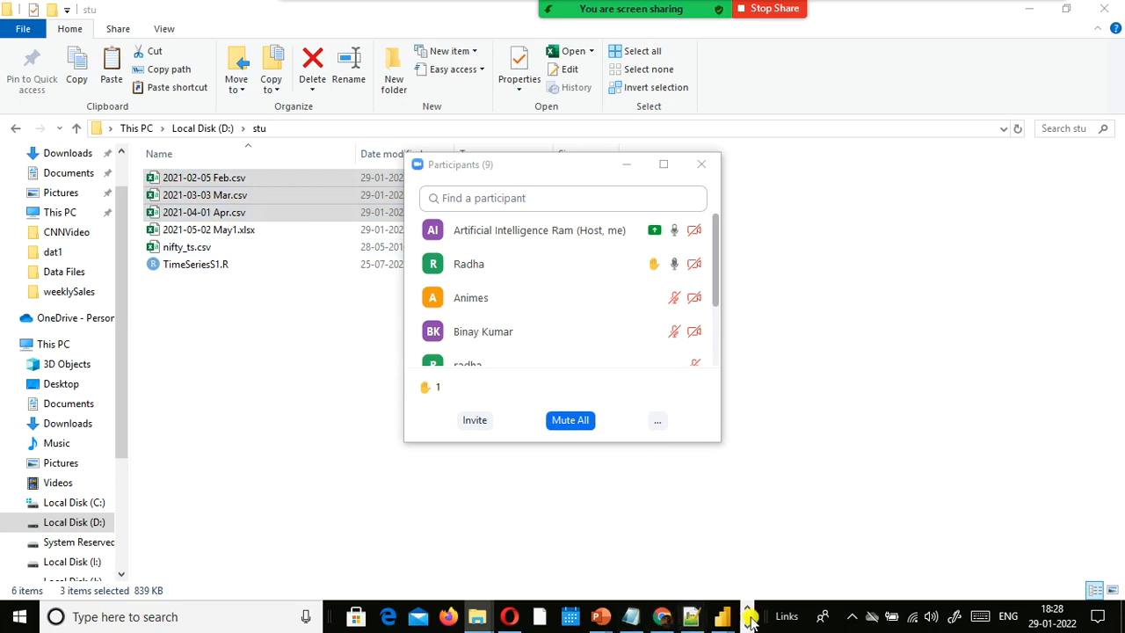
Switch to the Power Query Editor and close the Zoom participants window.
{"action": "mouse_move", "coordinate": [721, 618]}
{"action": "left_click", "coordinate": [787, 546]}
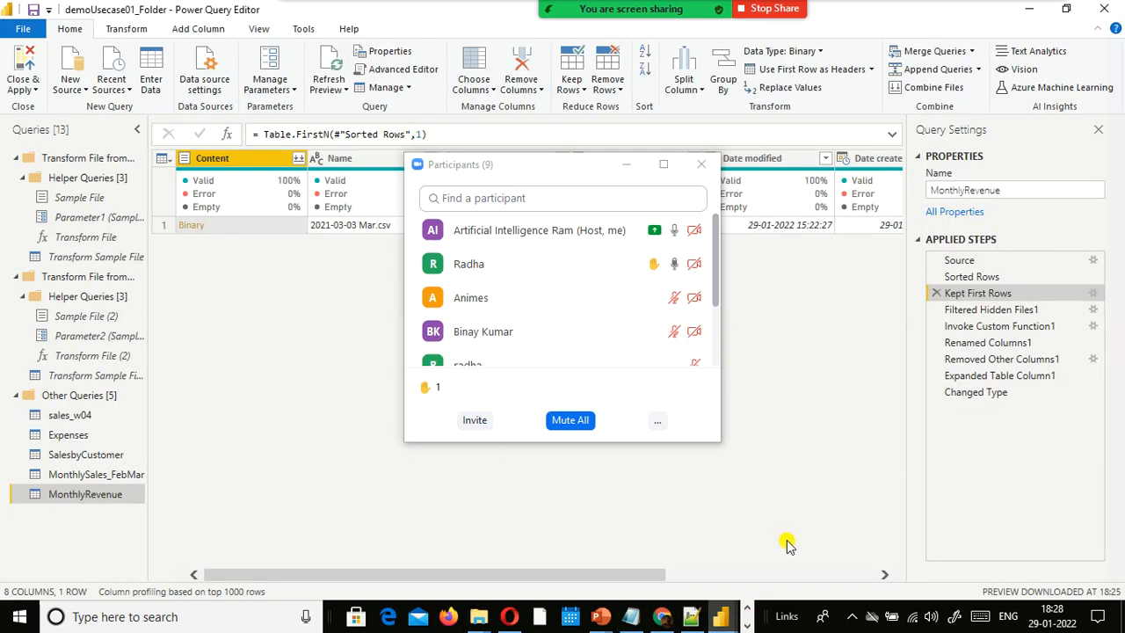
{"action": "left_click", "coordinate": [701, 164]}
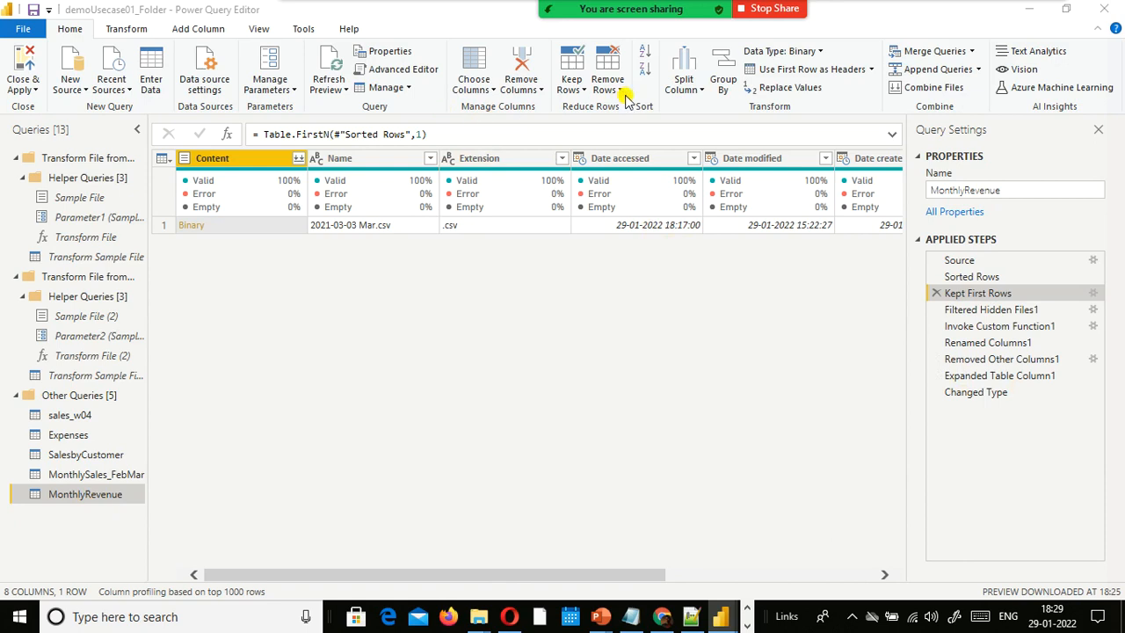
{"action": "left_click", "coordinate": [585, 88]}
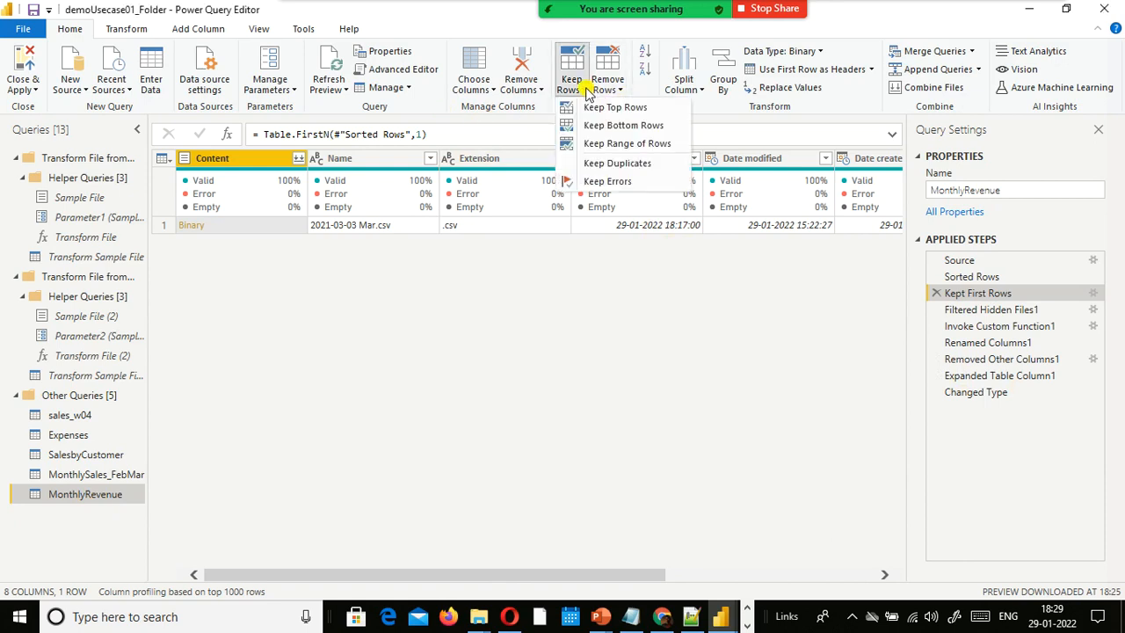
{"action": "left_click", "coordinate": [587, 107]}
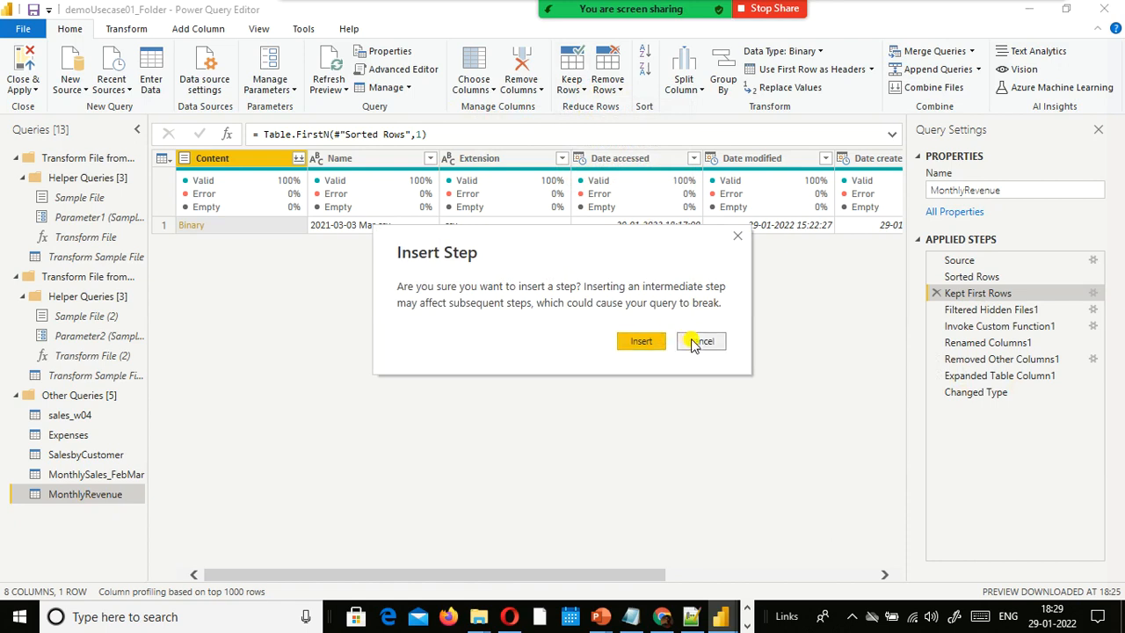
{"action": "left_click", "coordinate": [694, 342]}
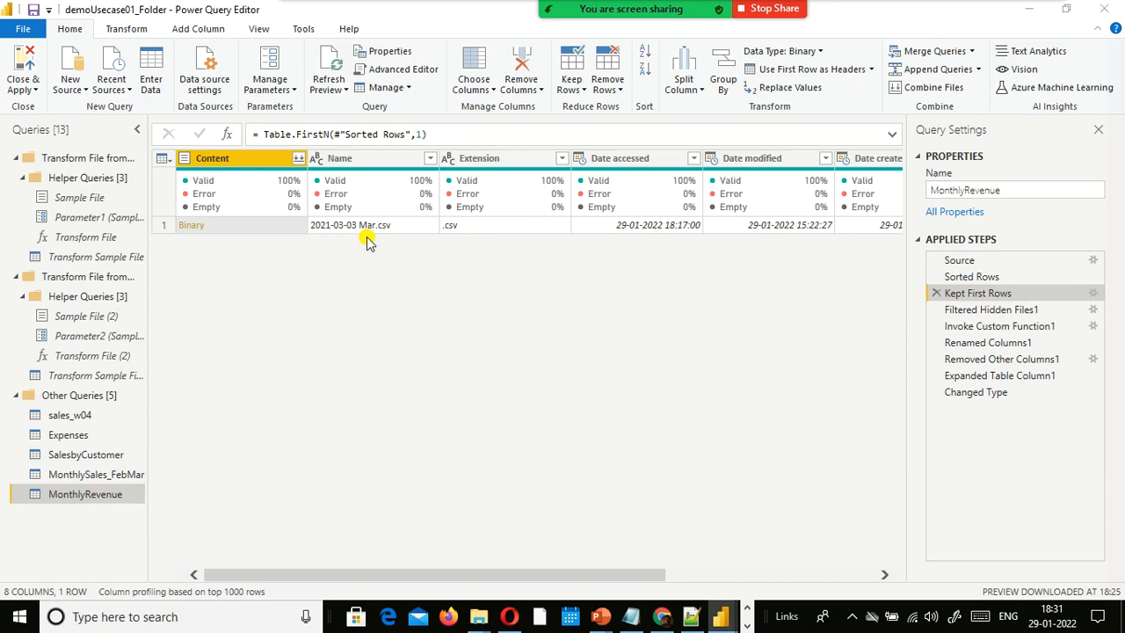
Review the report tables, the Kept First Rows preview in Power Query and the monthly files in the D:\stu folder.
{"action": "key", "text": "alt+Tab"}
{"action": "key", "text": "alt+Tab"}
{"action": "key", "text": "alt+Tab"}
{"action": "key", "text": "alt+Tab"}
{"action": "left_click", "coordinate": [363, 245]}
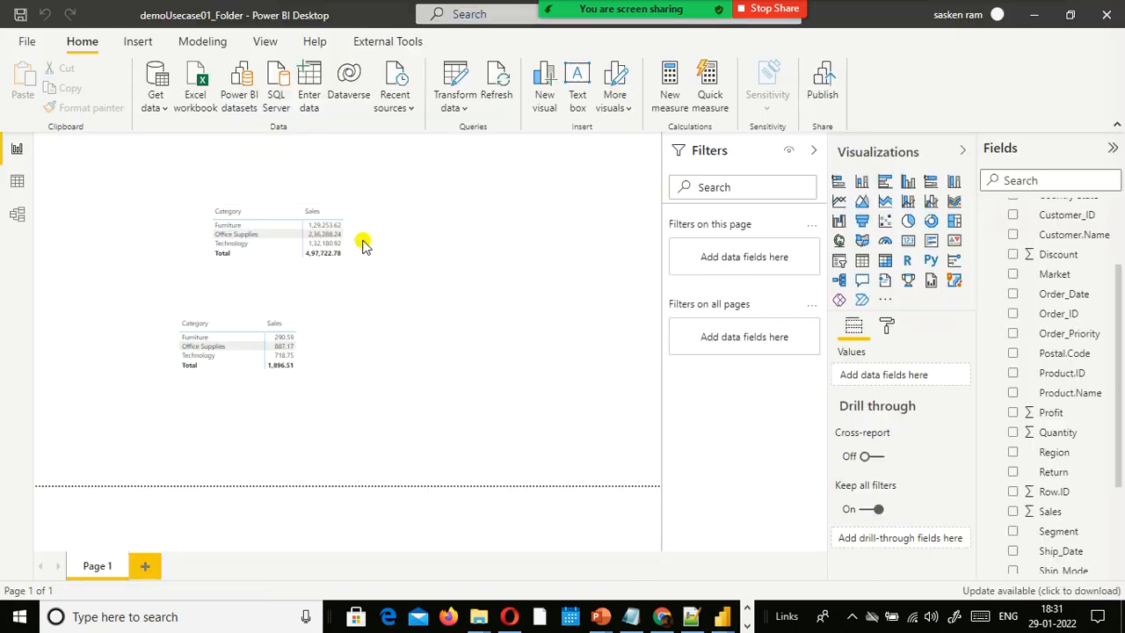
{"action": "key", "text": "alt+Tab"}
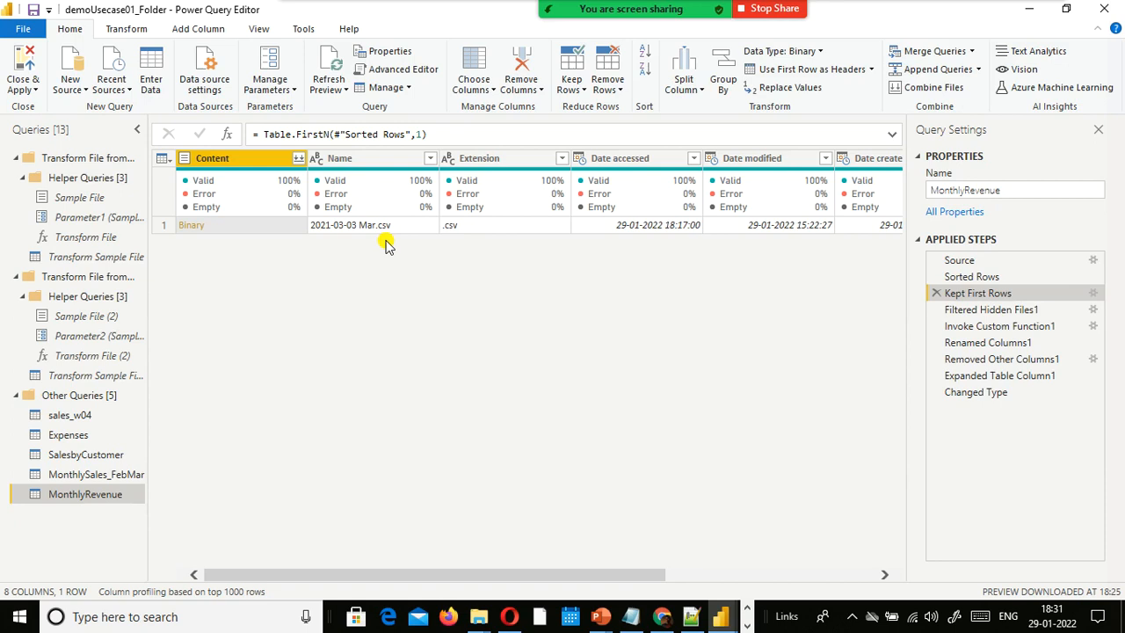
{"action": "key", "text": "alt+Tab"}
{"action": "key", "text": "alt+Tab"}
{"action": "key", "text": "alt+Tab"}
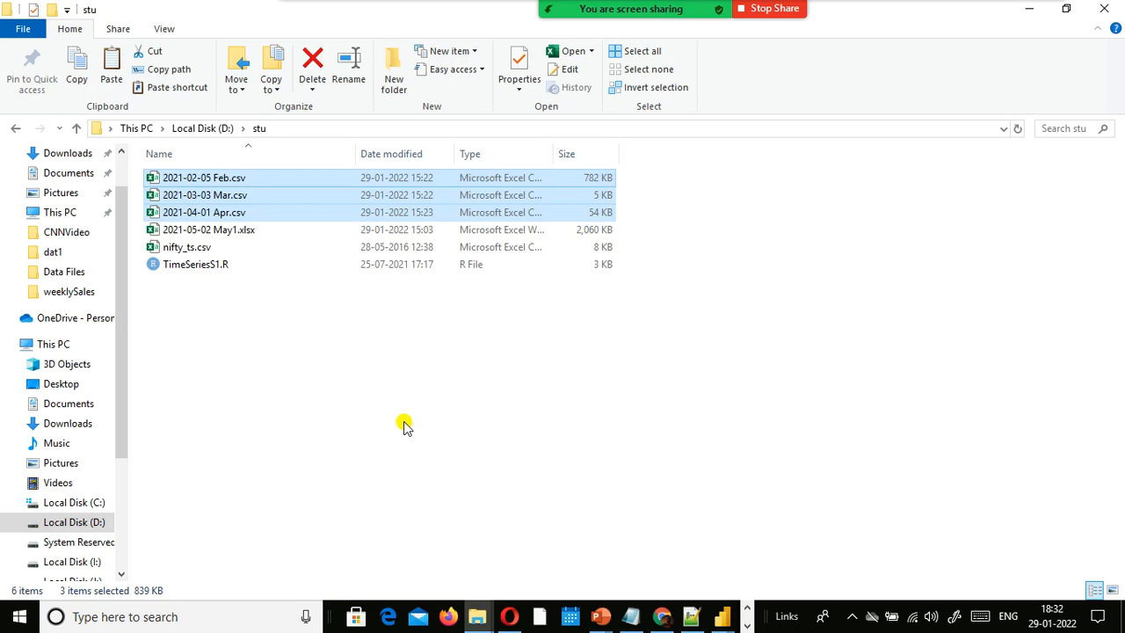
{"action": "key", "text": "alt+Tab"}
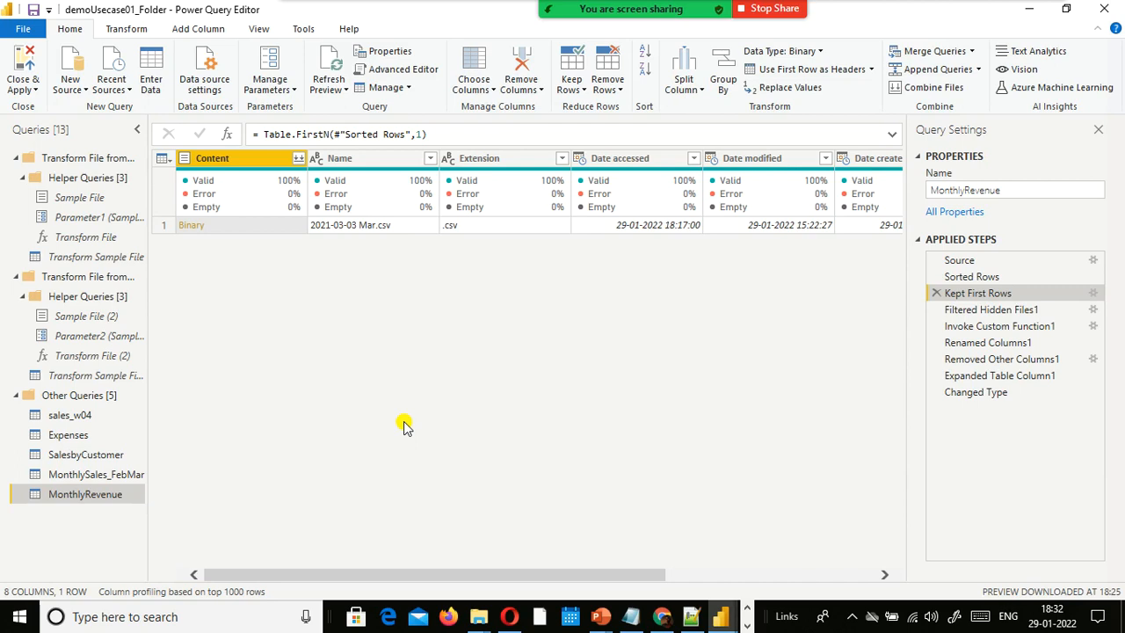
{"action": "key", "text": "alt+Tab"}
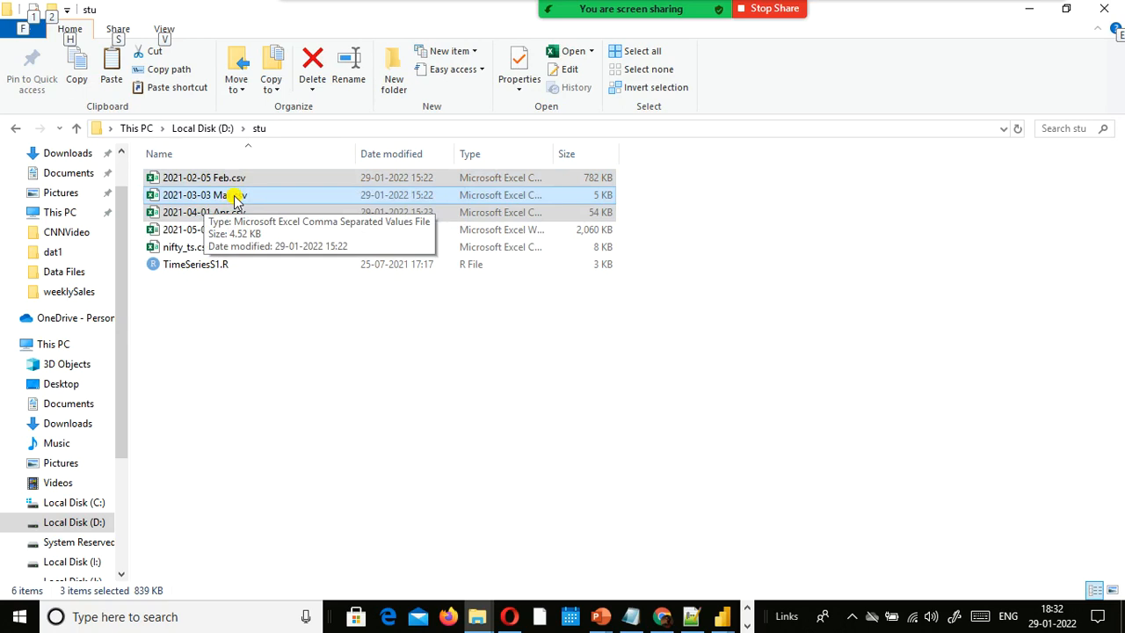
Switch to Readme.md in Notepad++ and review the Scenario 2 prerequisites and the Feb and mar column requirements.
{"action": "key", "text": "alt+Tab"}
{"action": "key", "text": "alt+Tab"}
{"action": "key", "text": "alt+Tab"}
{"action": "key", "text": "alt+Tab"}
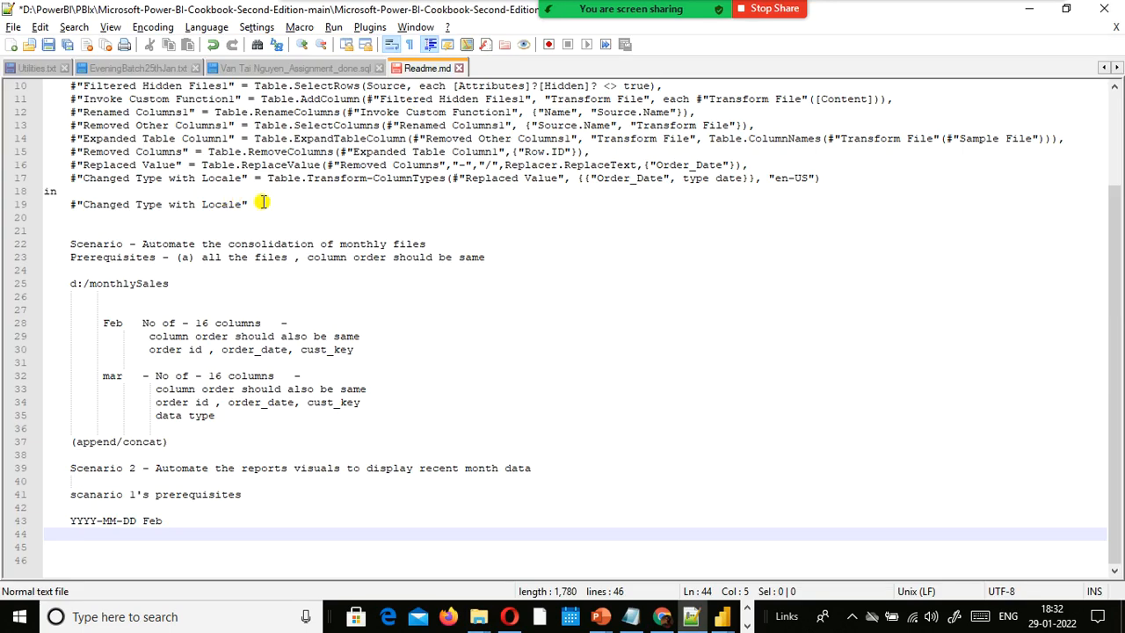
{"action": "left_click", "coordinate": [250, 493]}
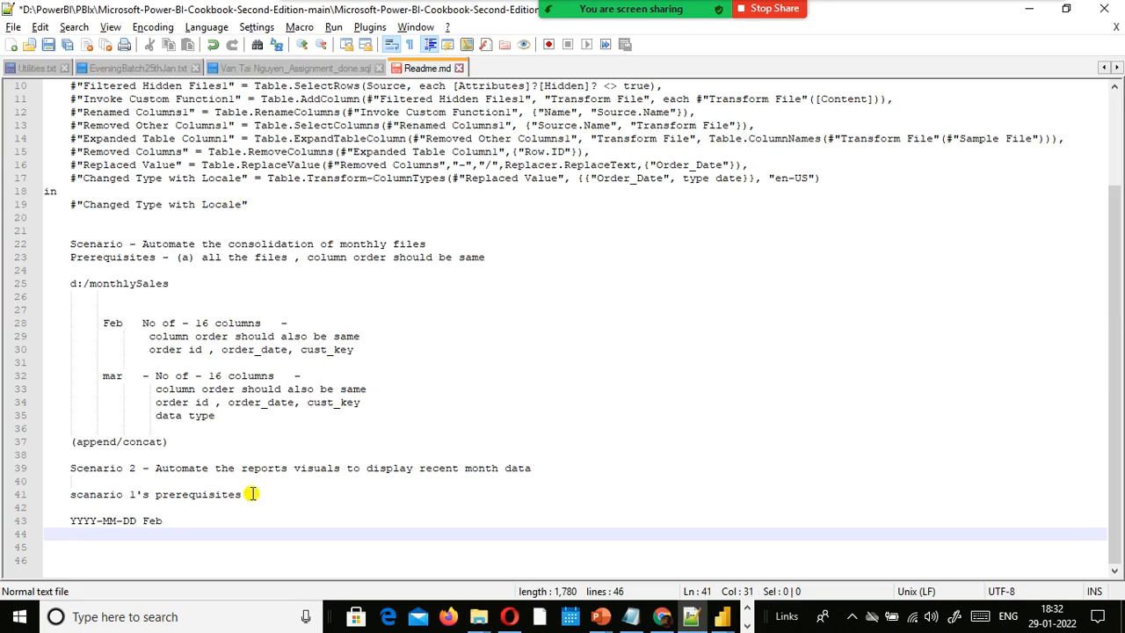
{"action": "left_click", "coordinate": [376, 387]}
{"action": "key", "text": "Up"}
{"action": "key", "text": "Up"}
{"action": "key", "text": "Up"}
{"action": "key", "text": "Up"}
{"action": "key", "text": "Up"}
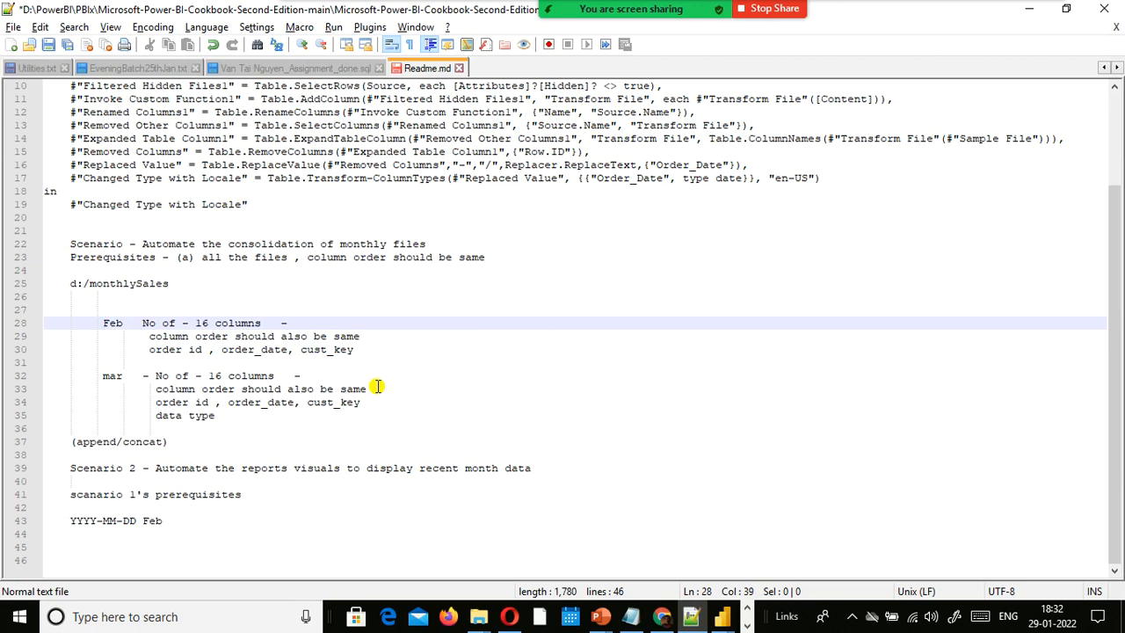
Review the Feb and mar column requirements in the Readme.md scenario notes.
{"action": "key", "text": "shift+Down"}
{"action": "key", "text": "shift+Down"}
{"action": "key", "text": "shift+Down"}
{"action": "key", "text": "shift+Down"}
{"action": "key", "text": "shift+Down"}
{"action": "key", "text": "shift+Down"}
{"action": "key", "text": "shift+Down"}
{"action": "key", "text": "shift+Down"}
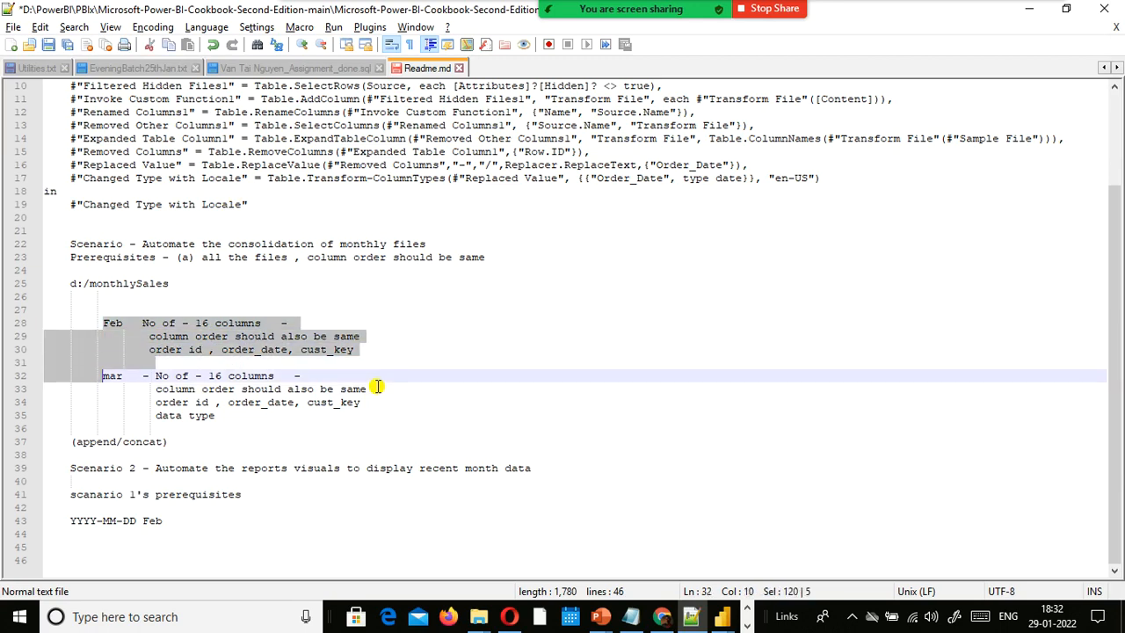
{"action": "key", "text": "Down"}
{"action": "key", "text": "Down"}
{"action": "key", "text": "Down"}
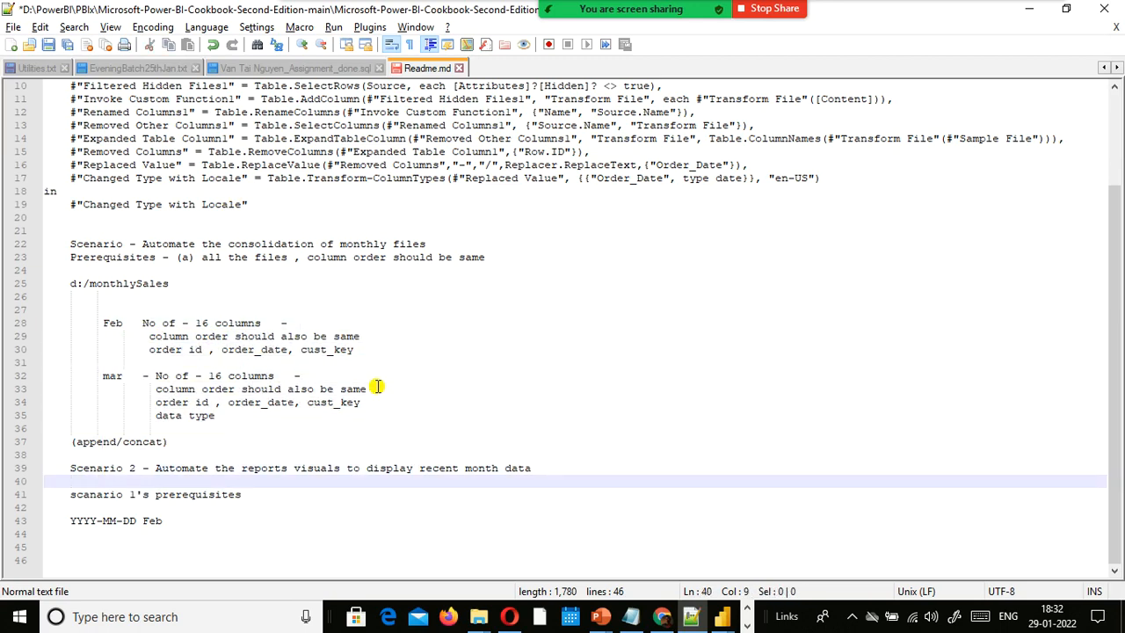
Review the Scenario 2 notes on displaying recent month data, including its prerequisites and the YYYY-MM-DD file naming format.
{"action": "key", "text": "Home"}
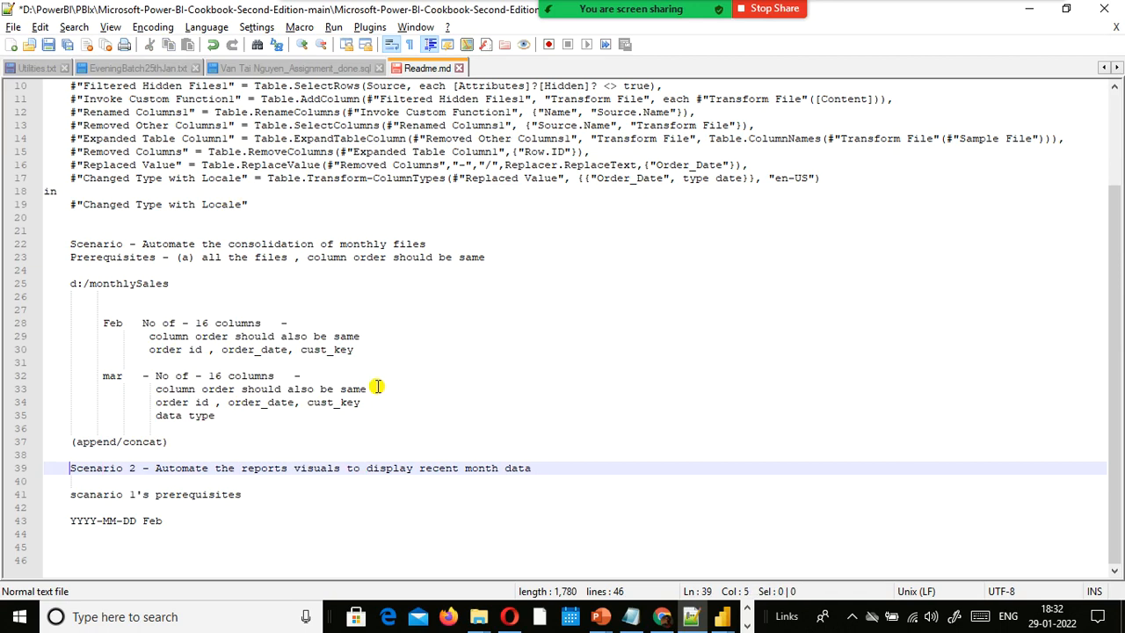
{"action": "key", "text": "shift+Down"}
{"action": "key", "text": "shift+Down"}
{"action": "key", "text": "shift+Down"}
{"action": "key", "text": "shift+Down"}
{"action": "key", "text": "shift+Down"}
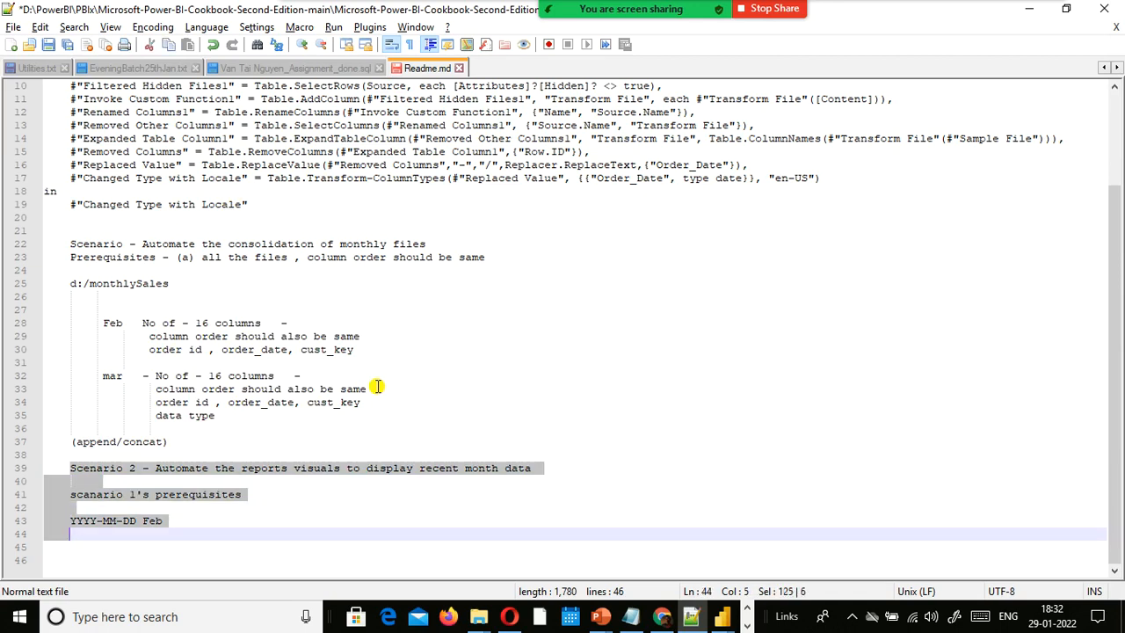
{"action": "key", "text": "Up"}
{"action": "key", "text": "Up"}
{"action": "key", "text": "Up"}
{"action": "key", "text": "Up"}
{"action": "key", "text": "Up"}
{"action": "key", "text": "Up"}
{"action": "key", "text": "Up"}
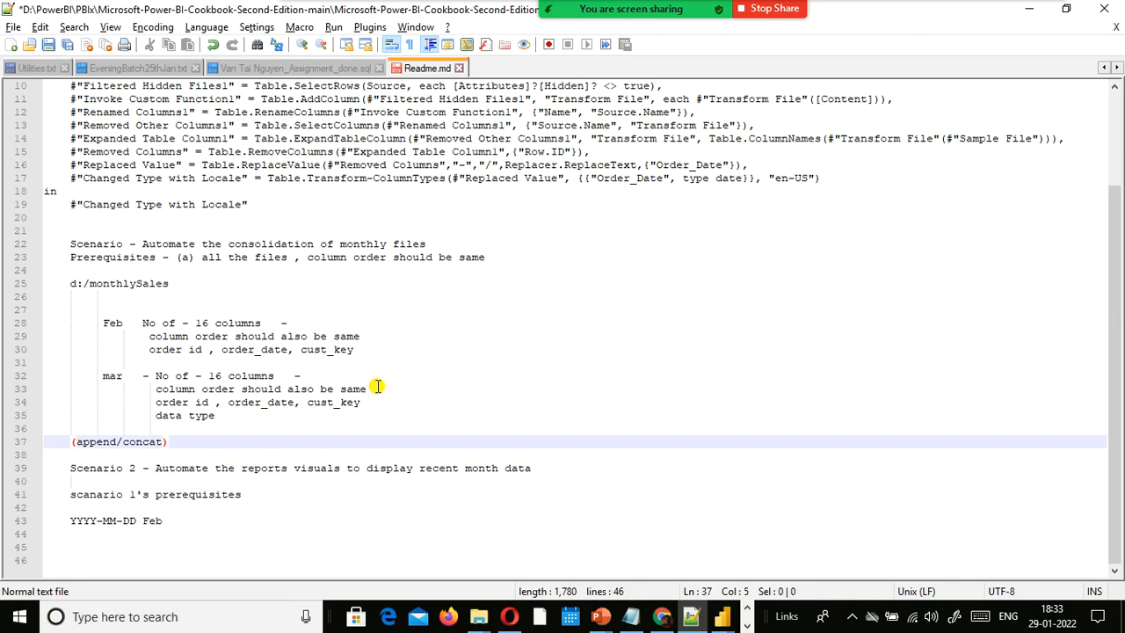
Switch to File Explorer and compare the monthly files in the D:\stu and D:\MonthlyRevenue folders.
{"action": "key", "text": "alt+Tab"}
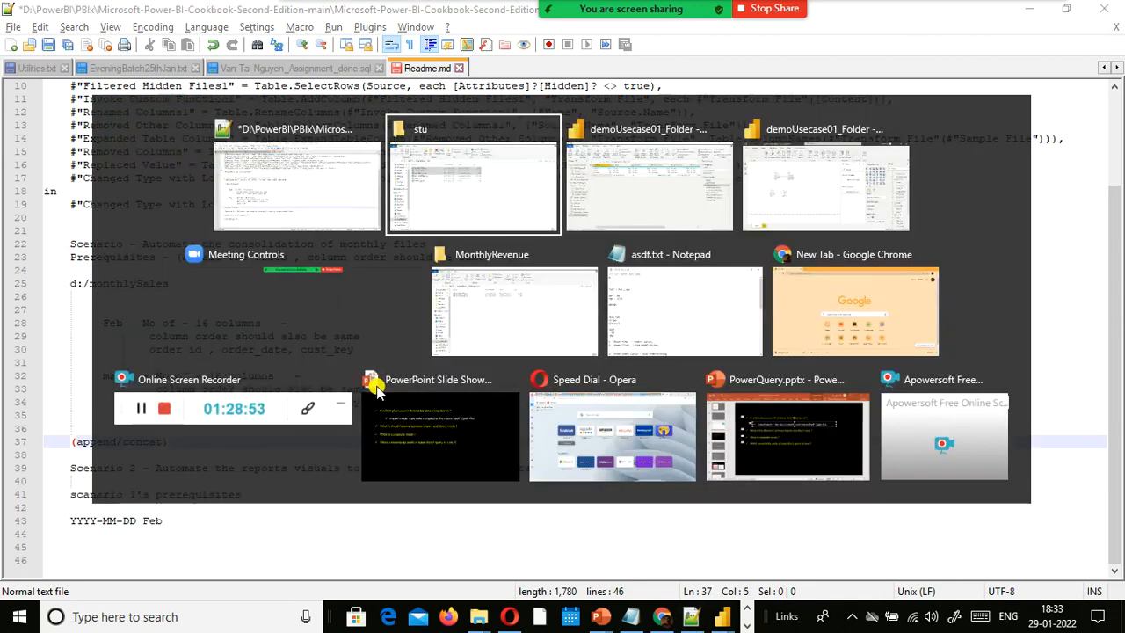
{"action": "key", "text": "alt+Tab"}
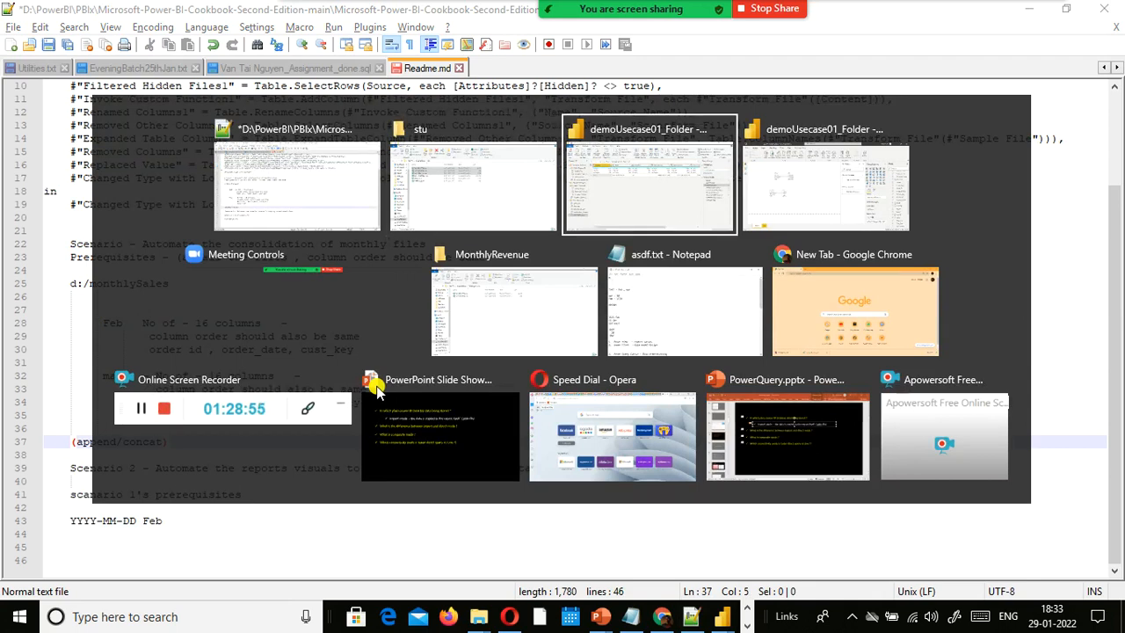
{"action": "key", "text": "alt+shift+Tab"}
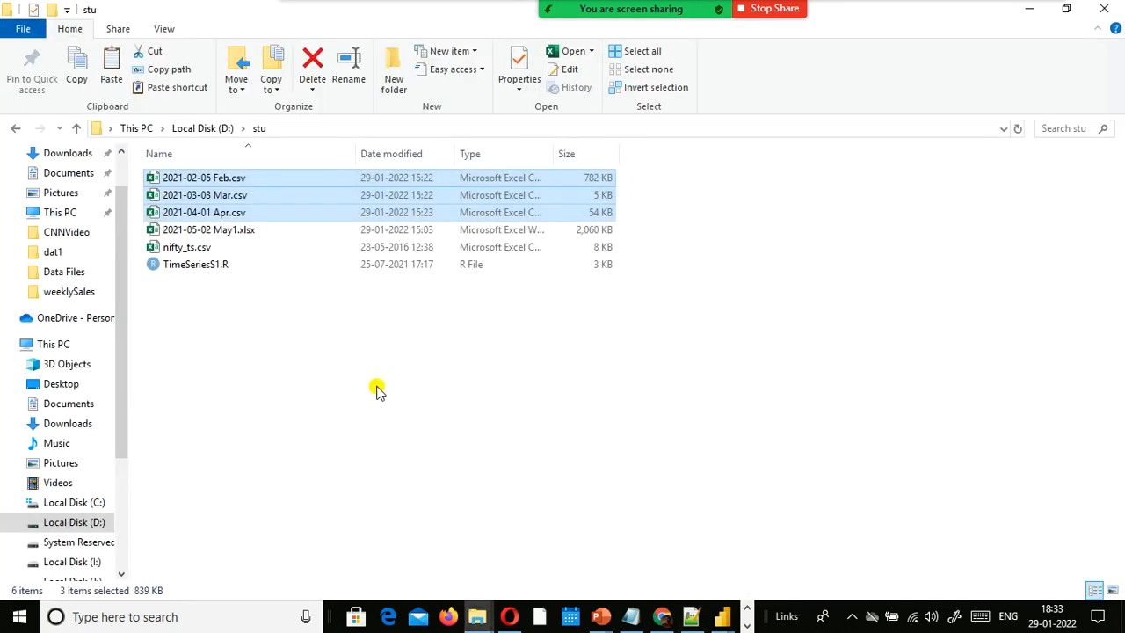
{"action": "key", "text": "alt+Tab"}
{"action": "key", "text": "alt+Tab"}
{"action": "key", "text": "alt+Tab"}
{"action": "key", "text": "alt+Tab"}
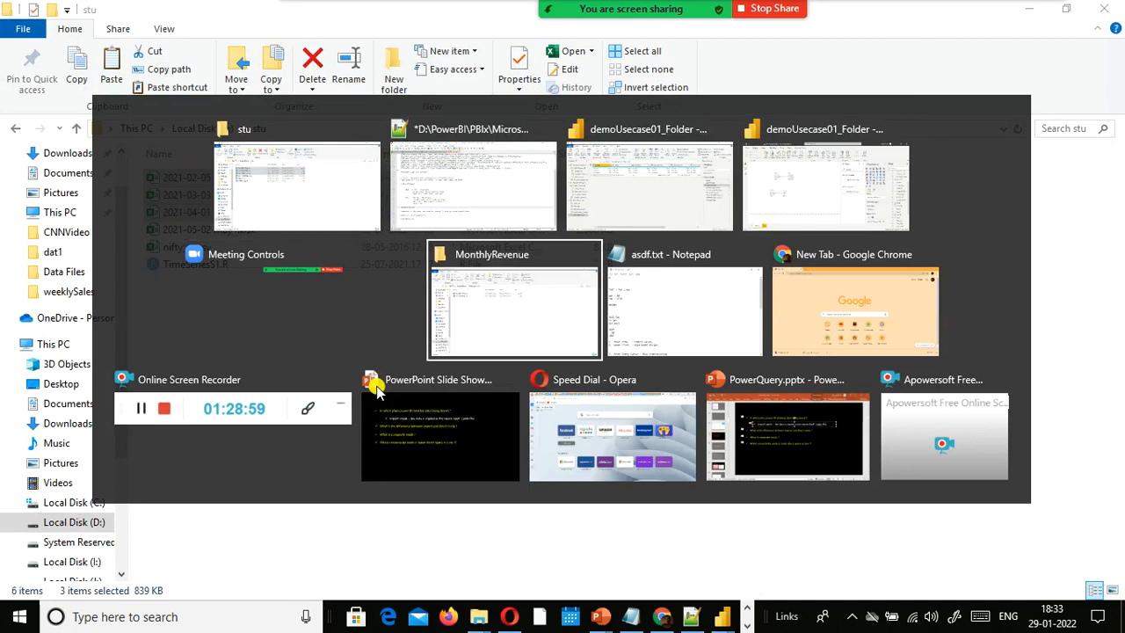
{"action": "key", "text": "alt+Tab"}
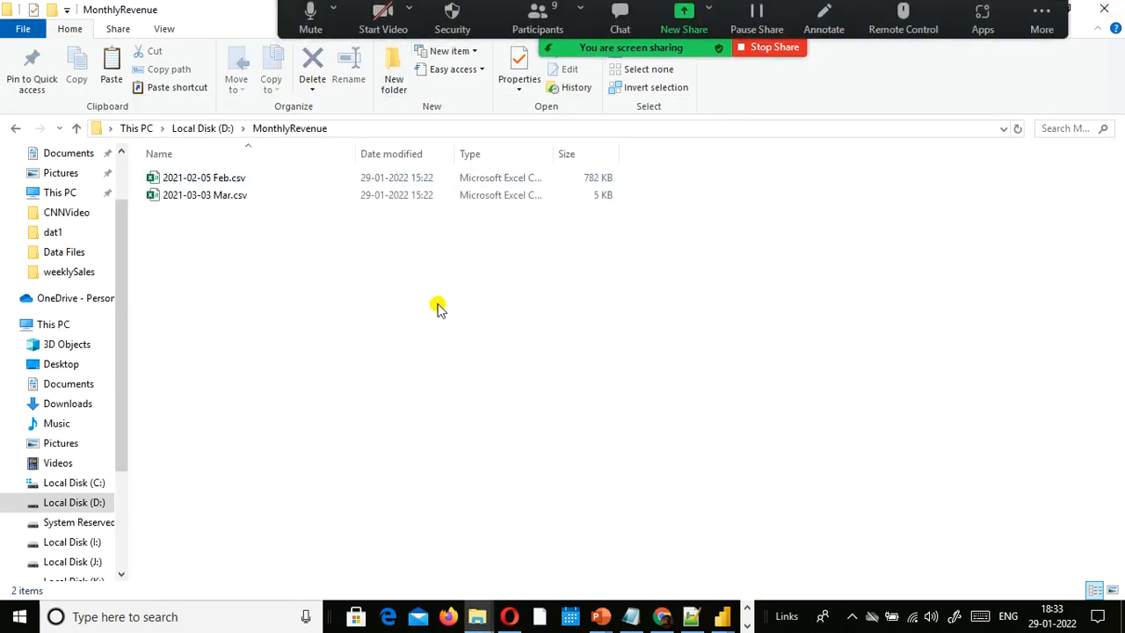
Move 2021-04-01 Apr.csv from the D:\stu folder into D:\MonthlyRevenue.
{"action": "key", "text": "alt+Tab"}
{"action": "key", "text": "alt+Tab"}
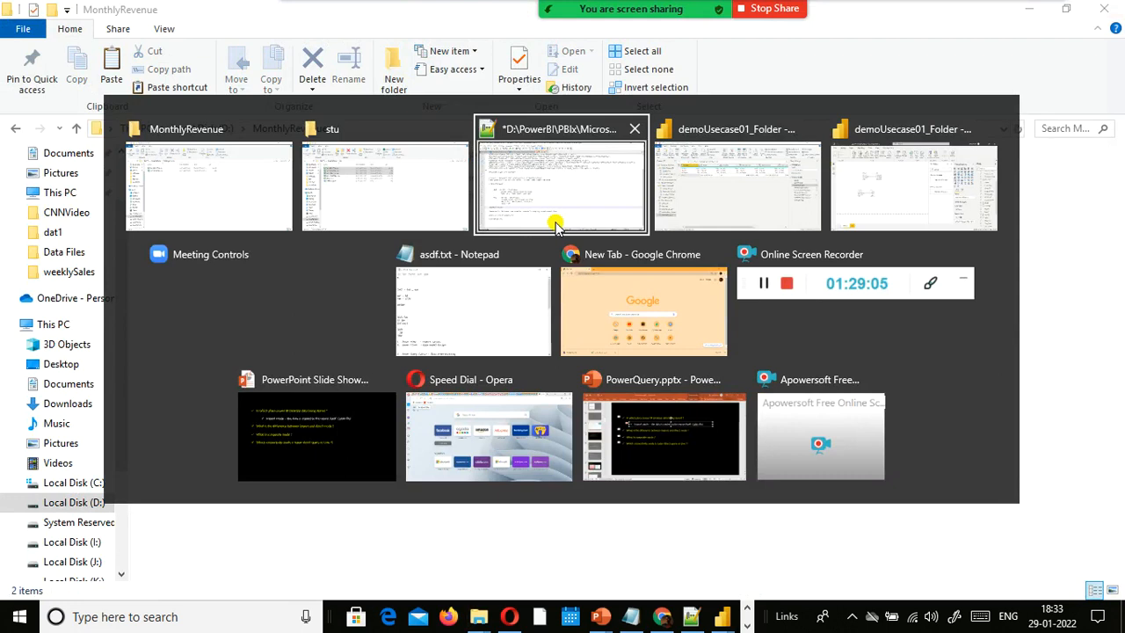
{"action": "key", "text": "alt+shift+Tab"}
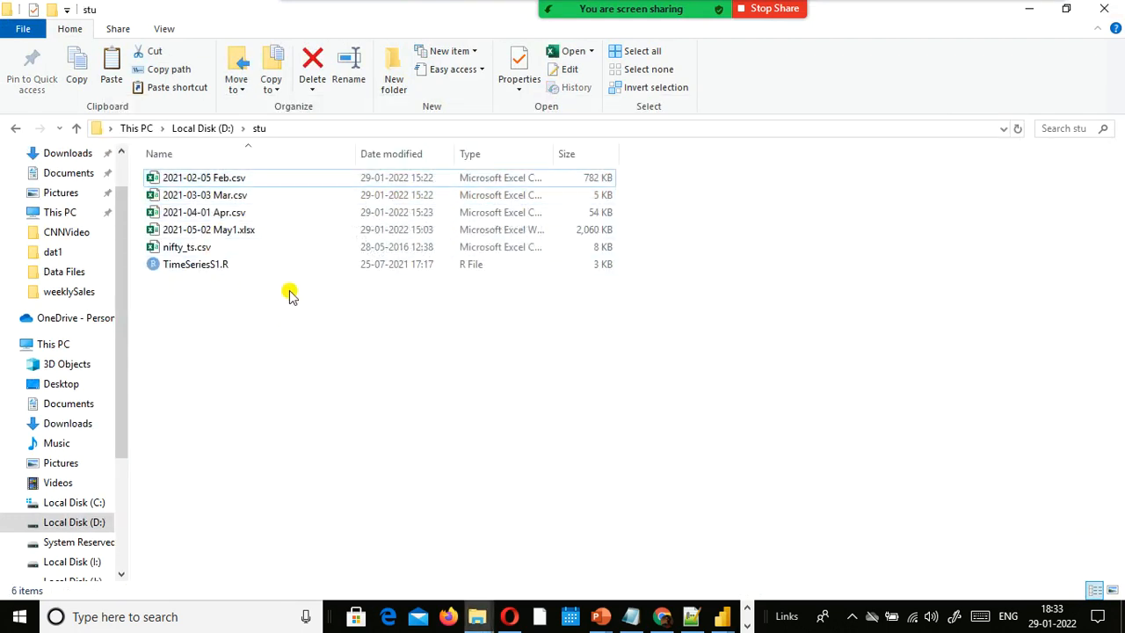
{"action": "left_click", "coordinate": [208, 213]}
{"action": "left_click_drag", "start_coordinate": [208, 214], "coordinate": [685, 286]}
{"action": "key", "text": "alt+Tab"}
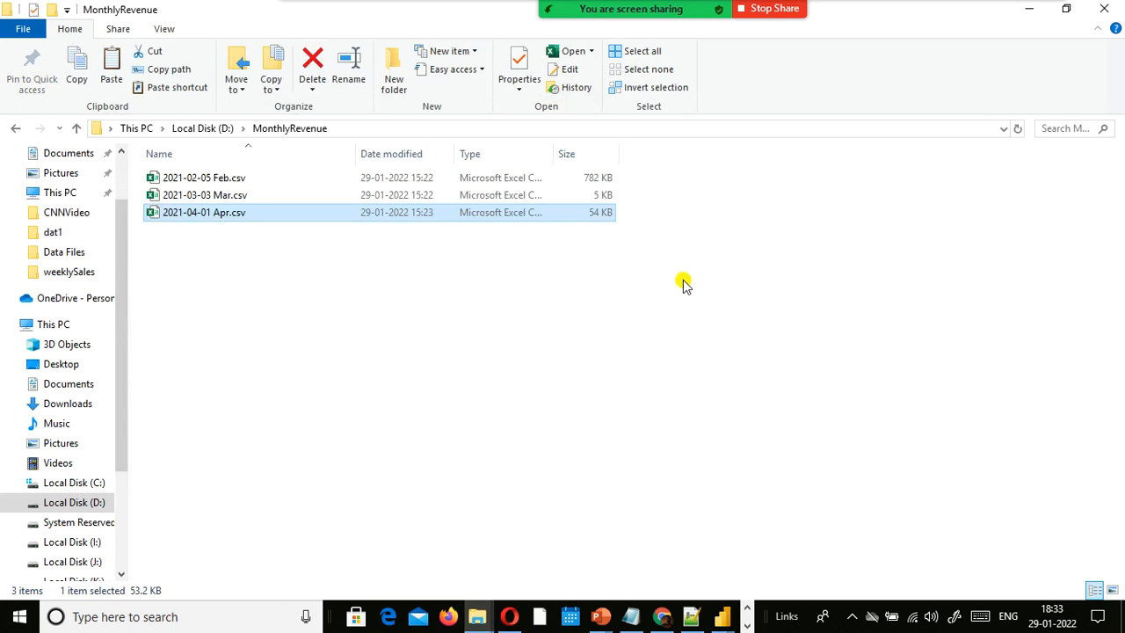
Switch to the Power BI Desktop report, refresh all the data and close the refresh summary.
{"action": "key", "text": "alt+Tab"}
{"action": "key", "text": "alt+Tab"}
{"action": "key", "text": "alt+Tab"}
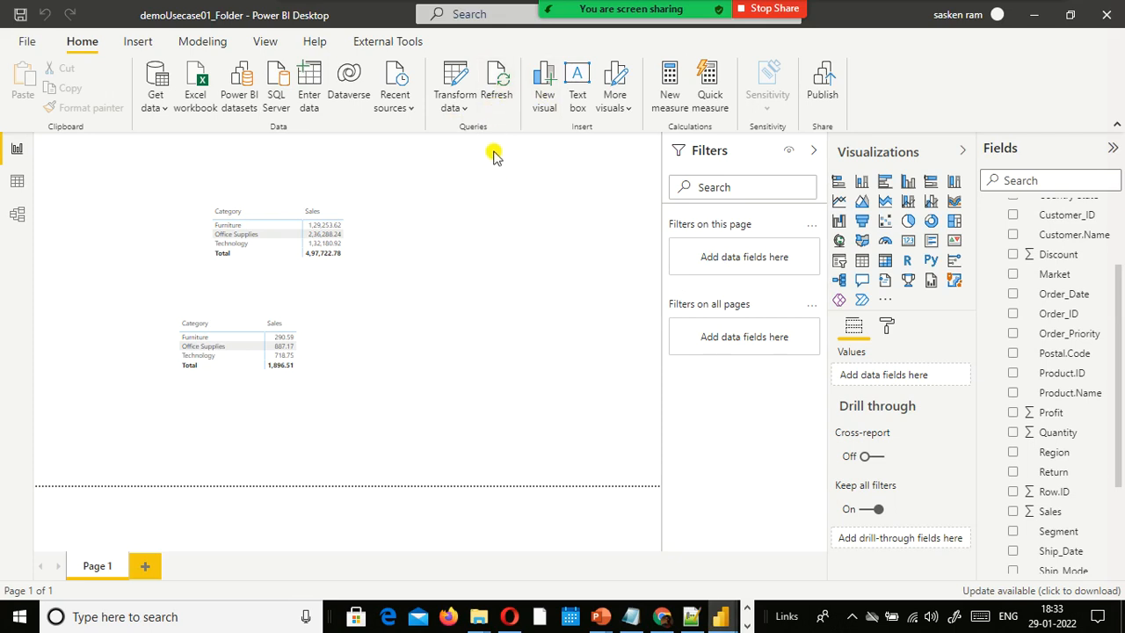
{"action": "left_click", "coordinate": [496, 95]}
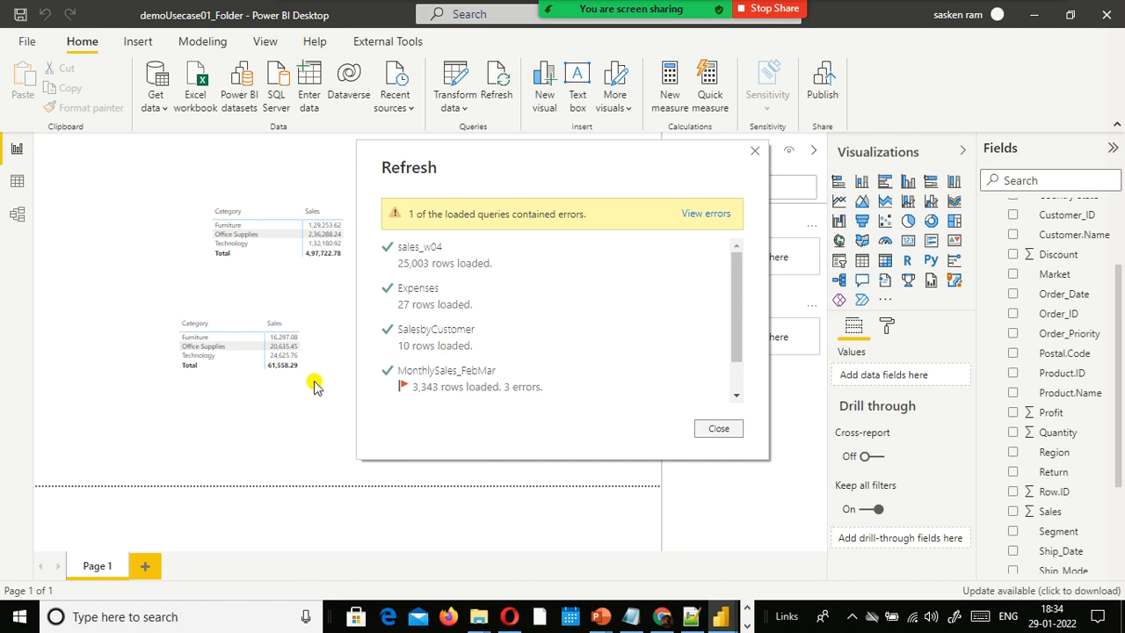
{"action": "left_click", "coordinate": [718, 428]}
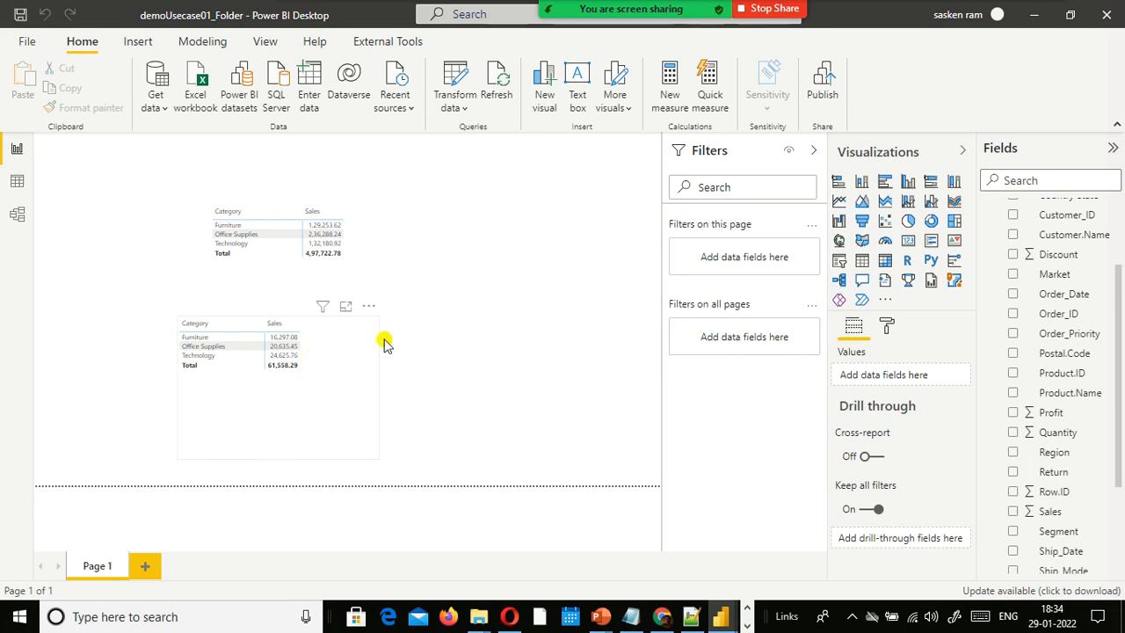
Check the MonthlyRevenue folder, then switch to the Power Query Editor and refresh the preview at the query's Source step.
{"action": "key", "text": "alt+Tab"}
{"action": "key", "text": "alt+Tab"}
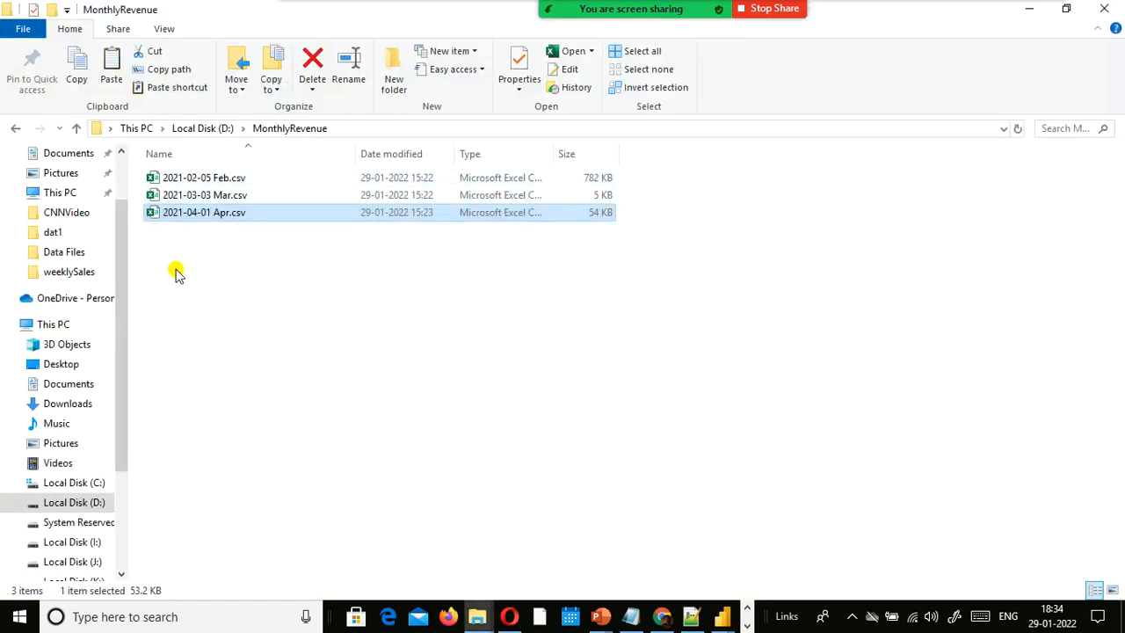
{"action": "key", "text": "alt+Tab"}
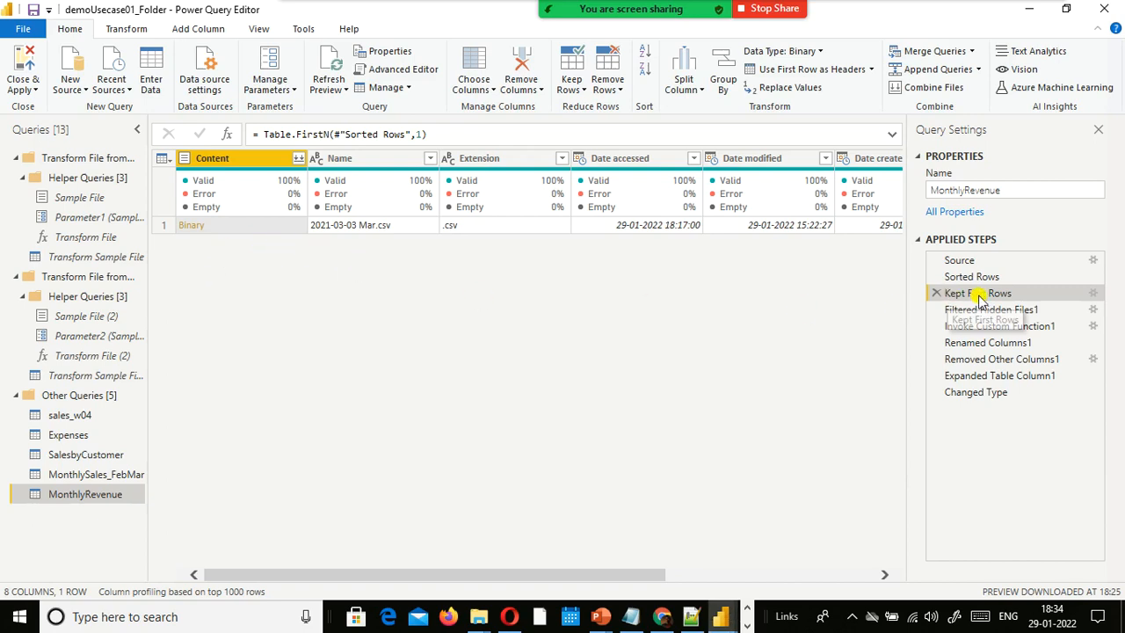
{"action": "left_click", "coordinate": [986, 260]}
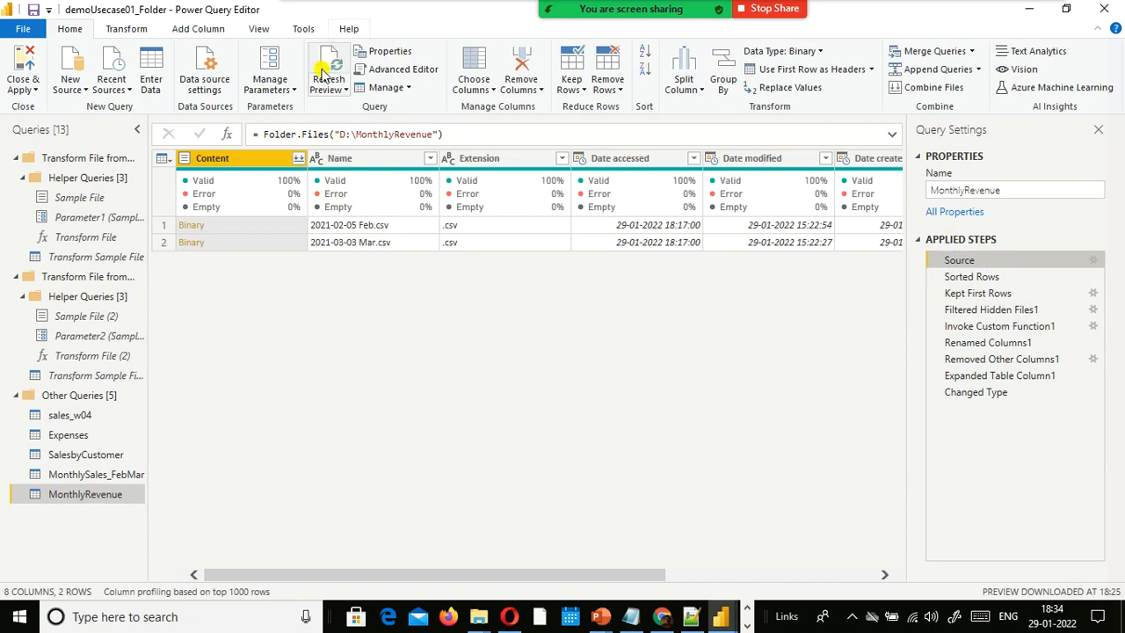
{"action": "left_click", "coordinate": [344, 91]}
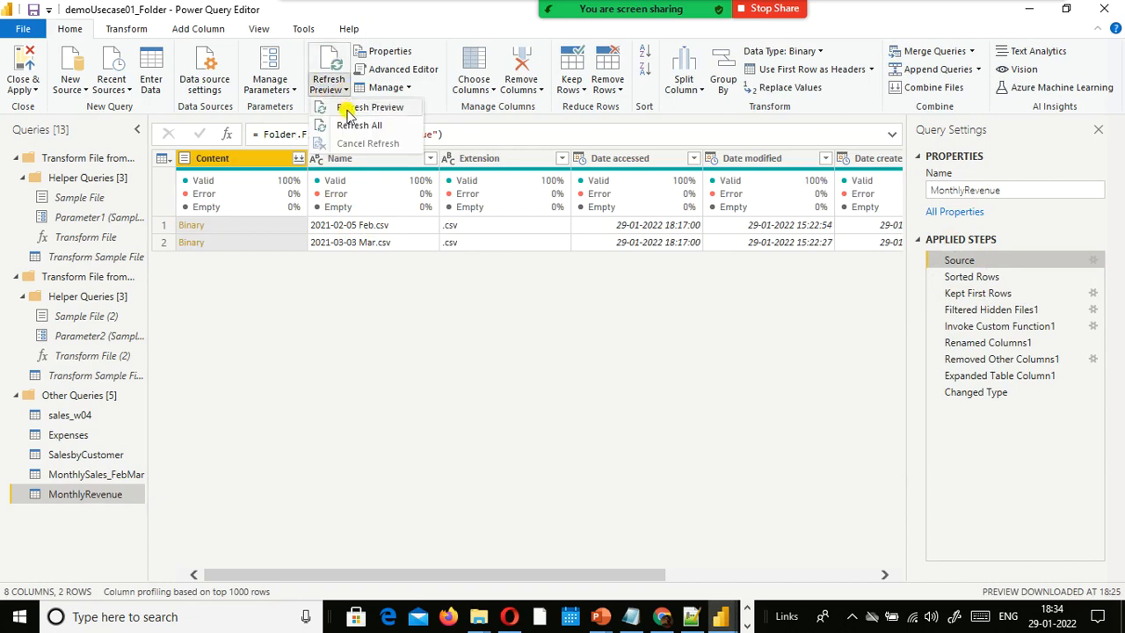
{"action": "left_click", "coordinate": [348, 110]}
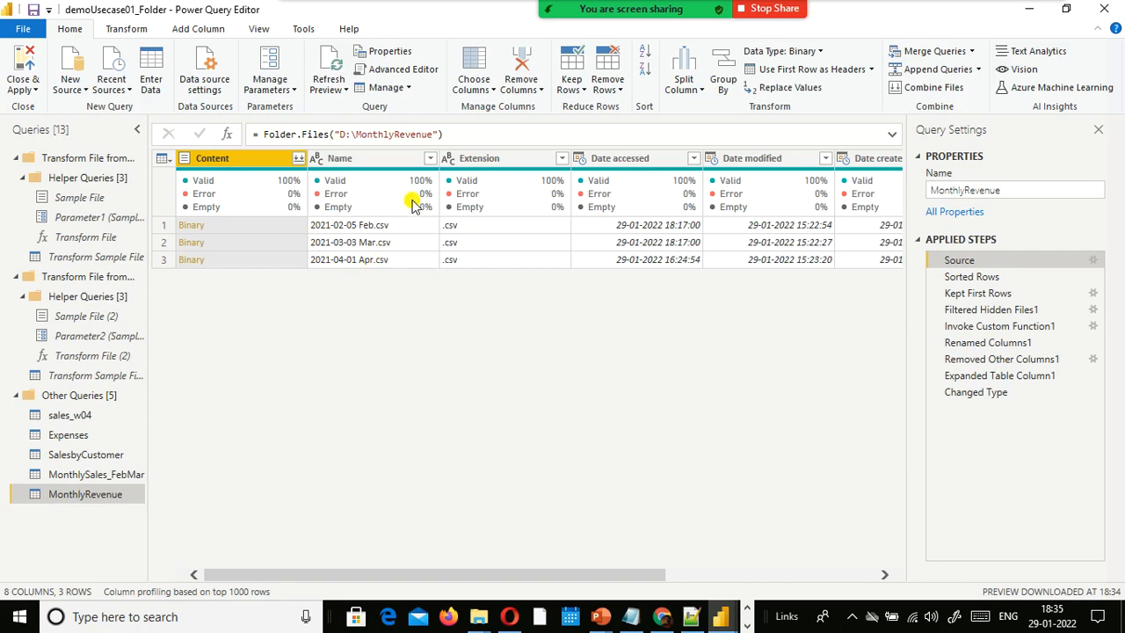
Sort the Name column in descending order as a step inserted directly after Source in the MonthlyRevenue query.
{"action": "left_click", "coordinate": [430, 159]}
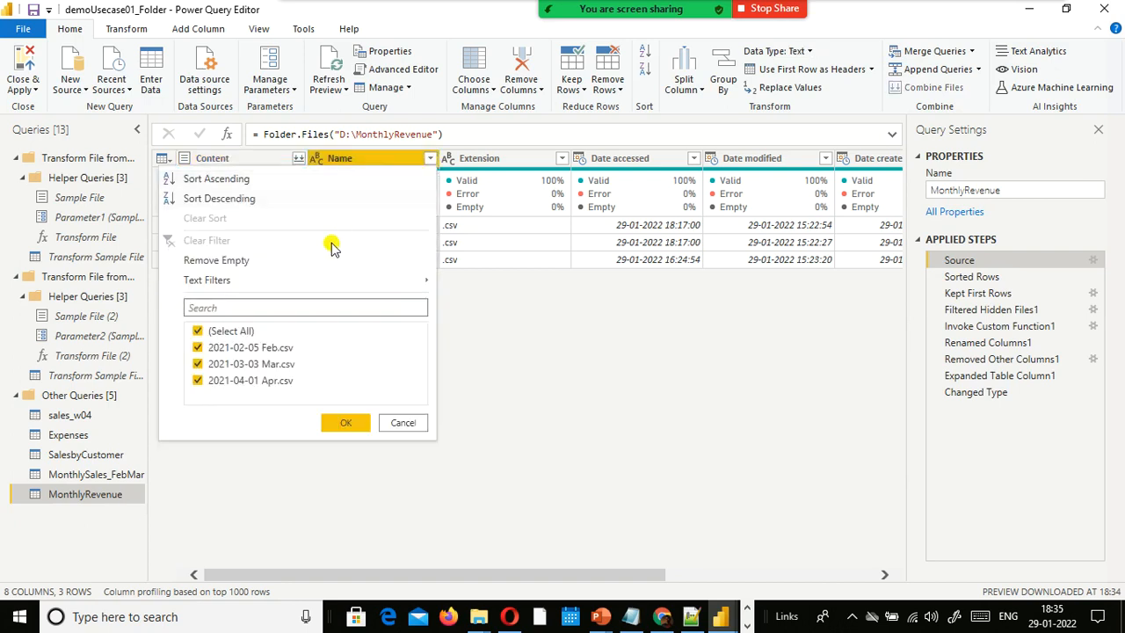
{"action": "left_click", "coordinate": [226, 198]}
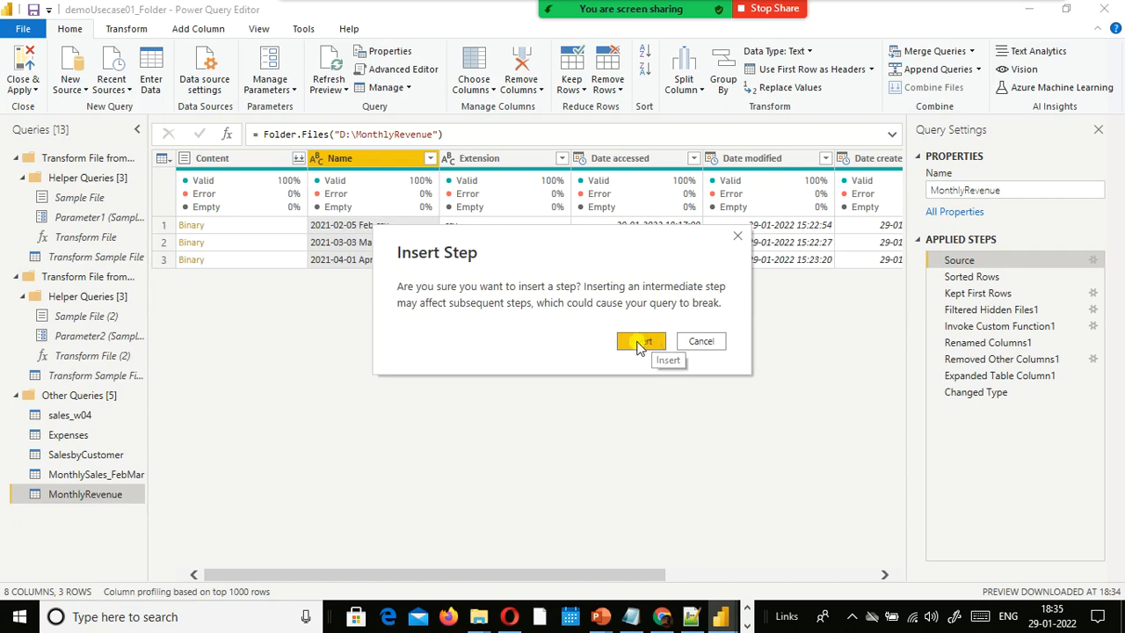
{"action": "left_click", "coordinate": [638, 343]}
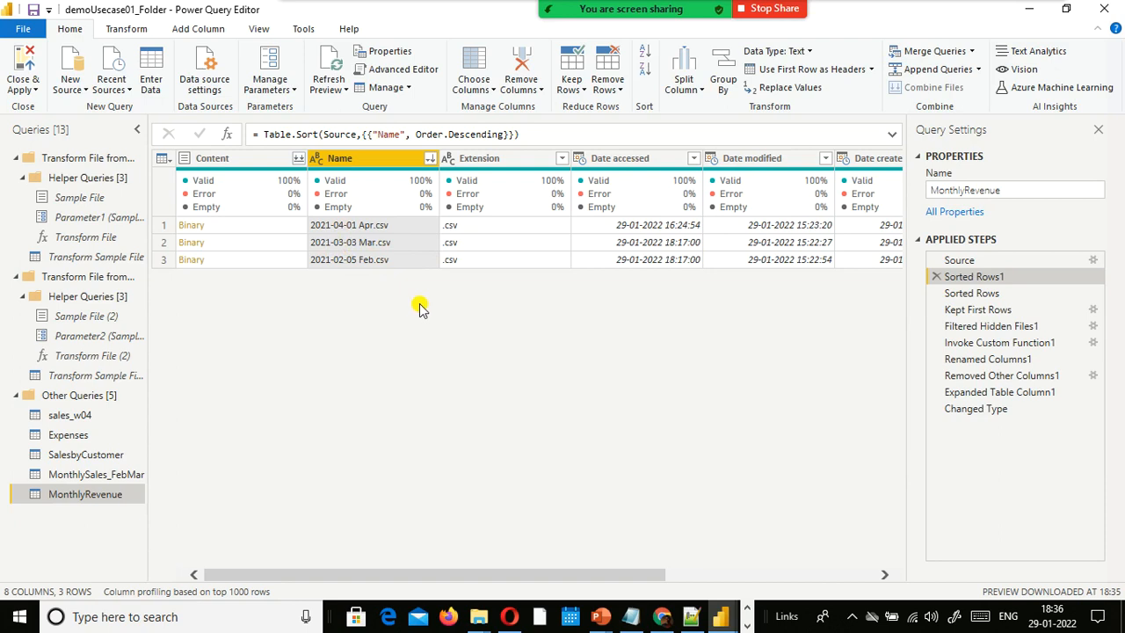
{"action": "left_click", "coordinate": [587, 89]}
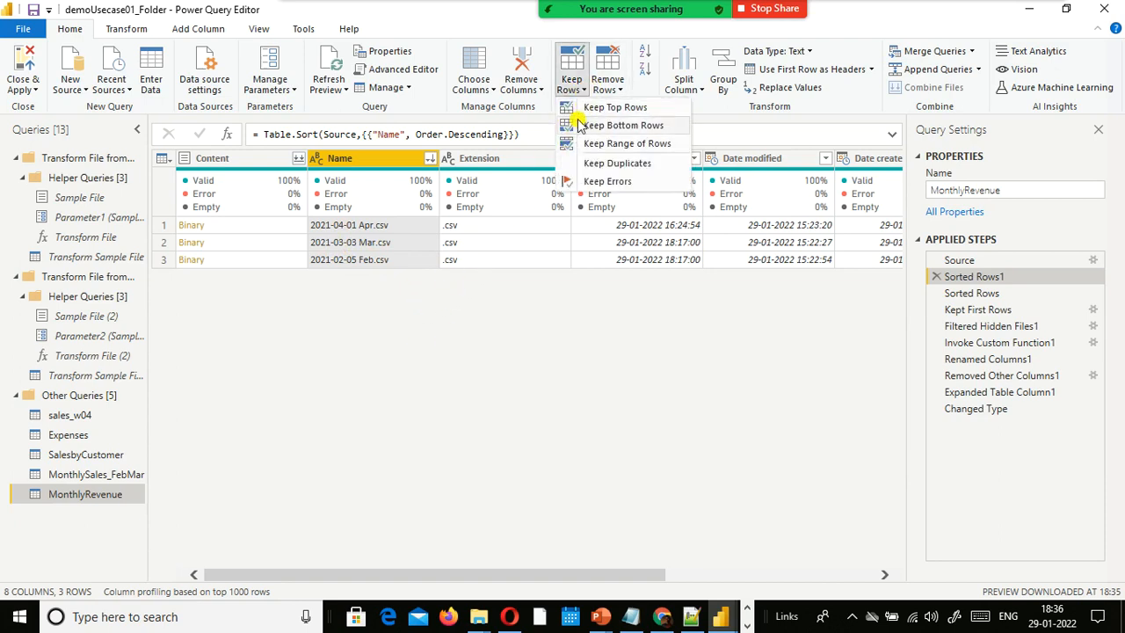
{"action": "left_click", "coordinate": [373, 378]}
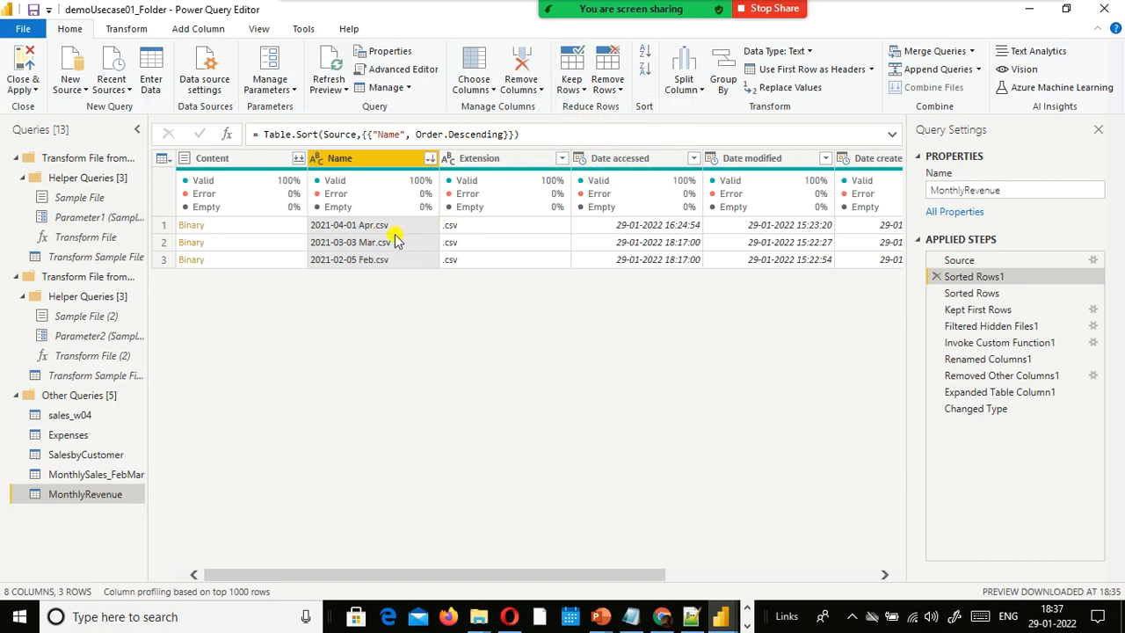
Compare the CSV files in the MonthlyRevenue folder with the report and the descending file list in the MonthlyRevenue query.
{"action": "key", "text": "alt+Tab"}
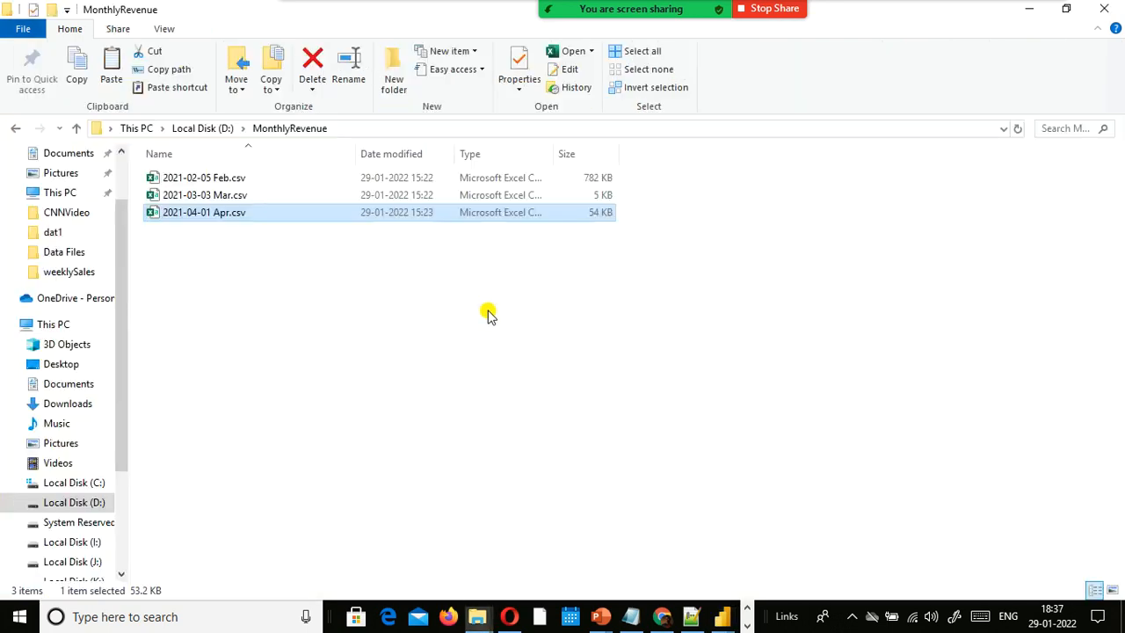
{"action": "key", "text": "alt+Tab"}
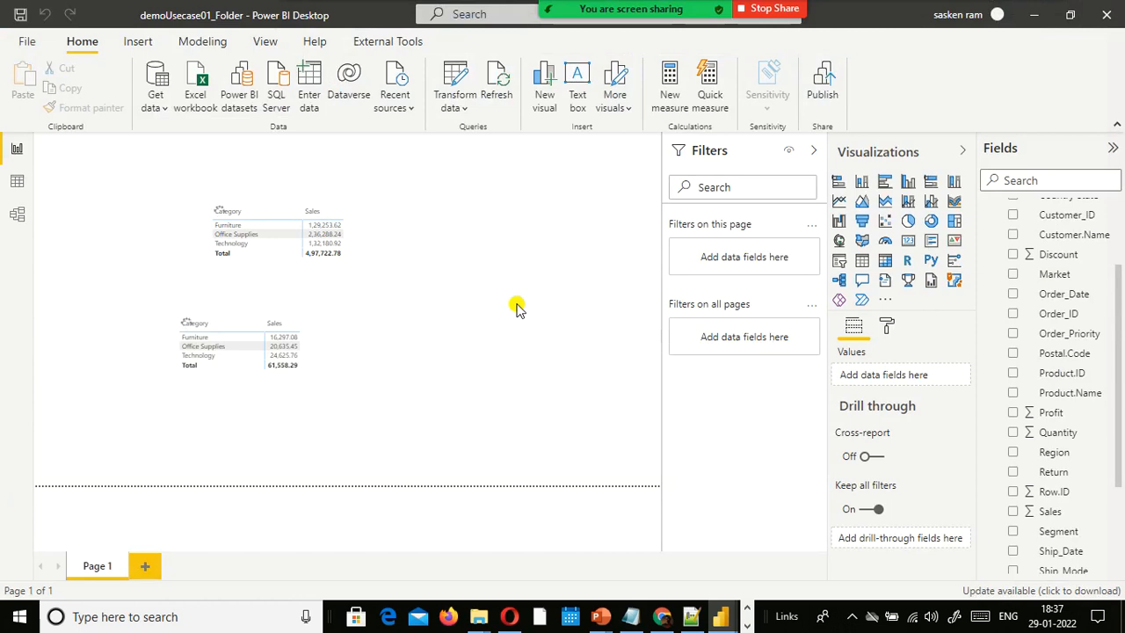
{"action": "key", "text": "alt+Tab"}
{"action": "key", "text": "alt+Tab"}
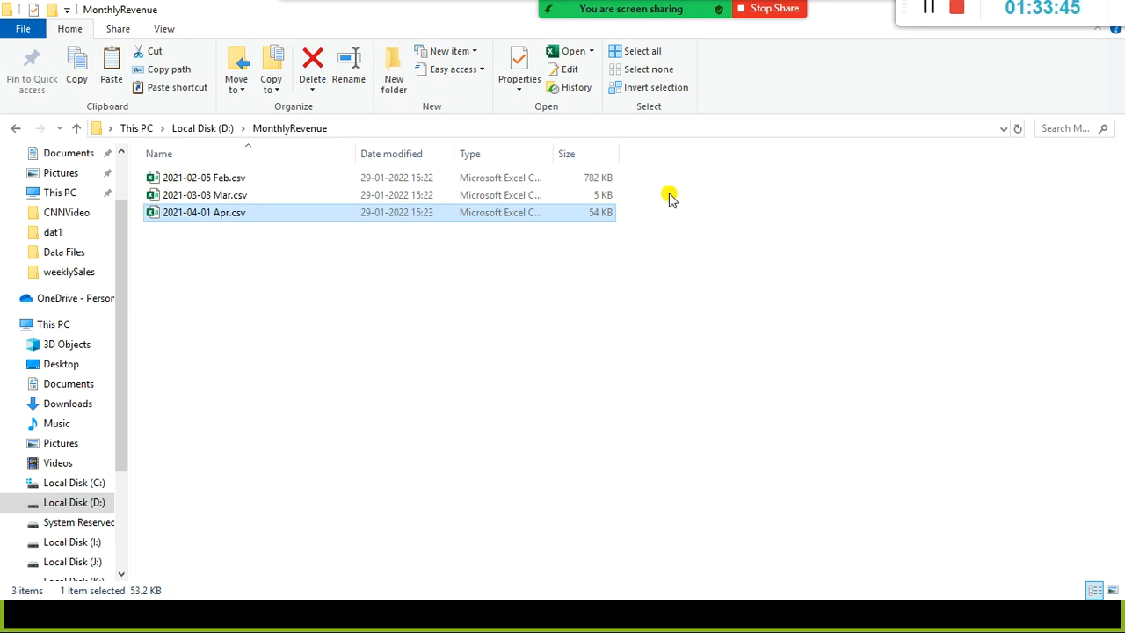
{"action": "key", "text": "alt+Tab"}
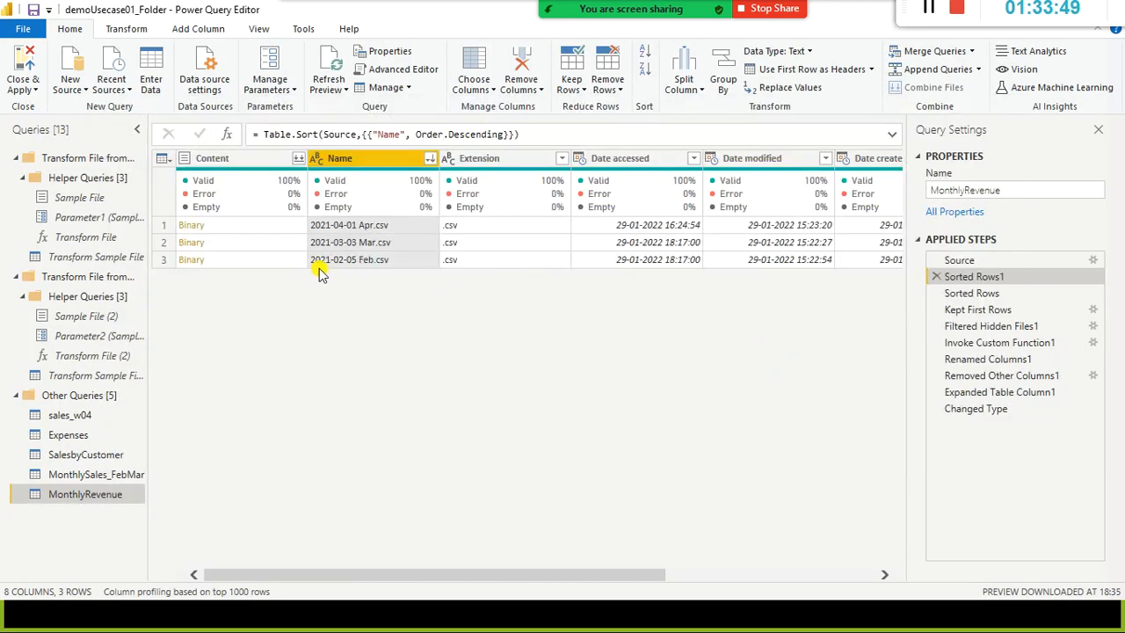
{"action": "key", "text": "alt+Tab"}
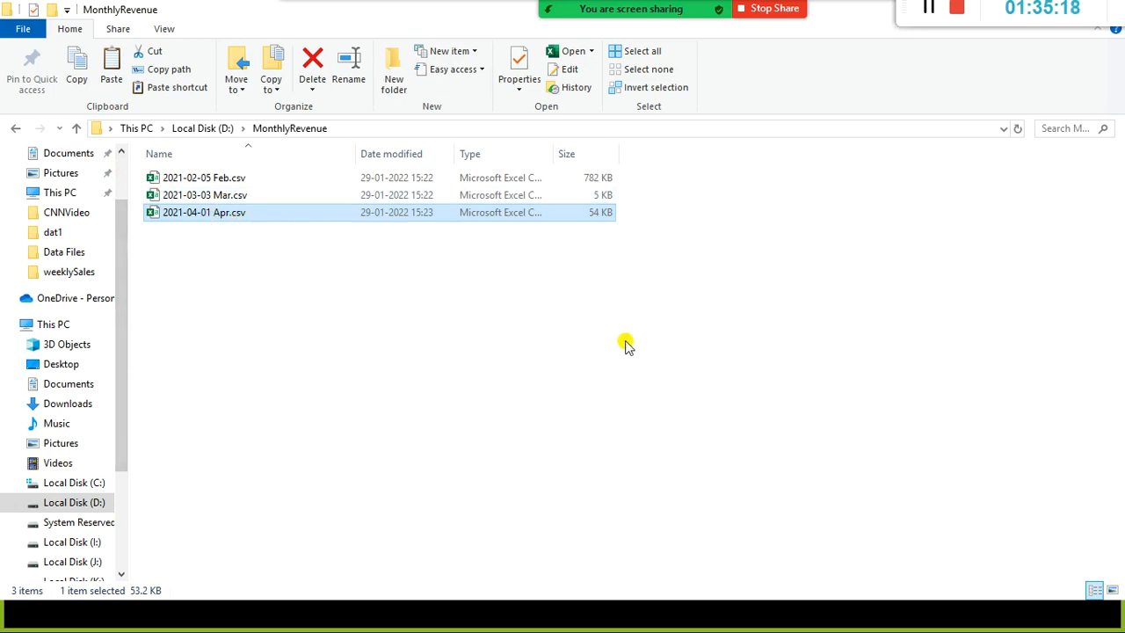
{"action": "key", "text": "alt+Tab"}
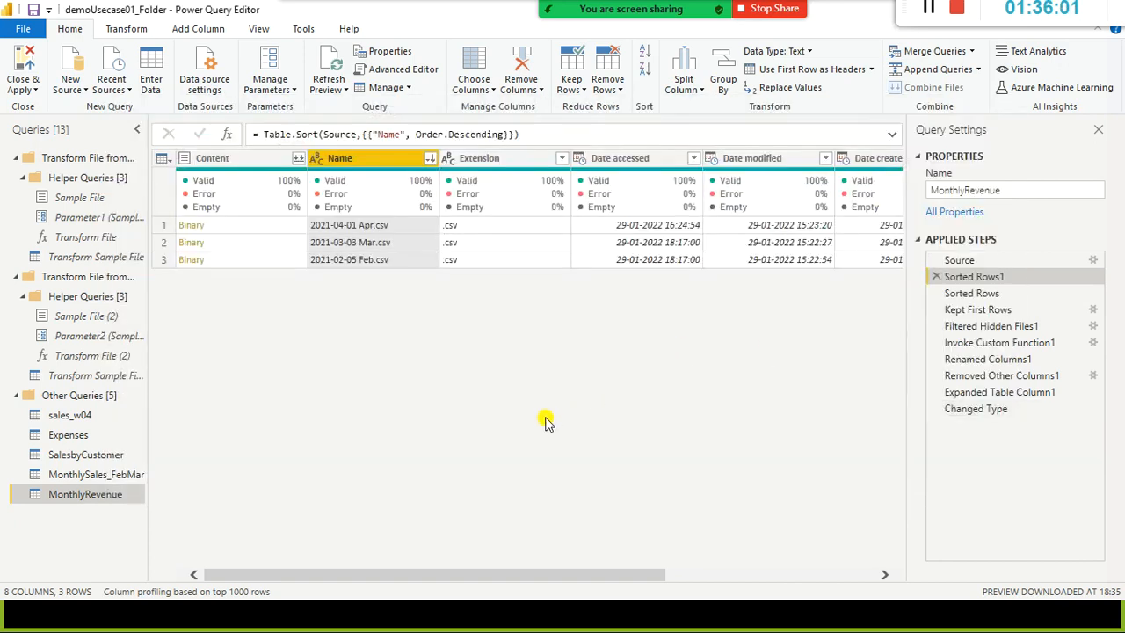
Check the files in the D:\stu folder and return to the Power Query Editor.
{"action": "key", "text": "alt+Tab"}
{"action": "key", "text": "alt+Tab"}
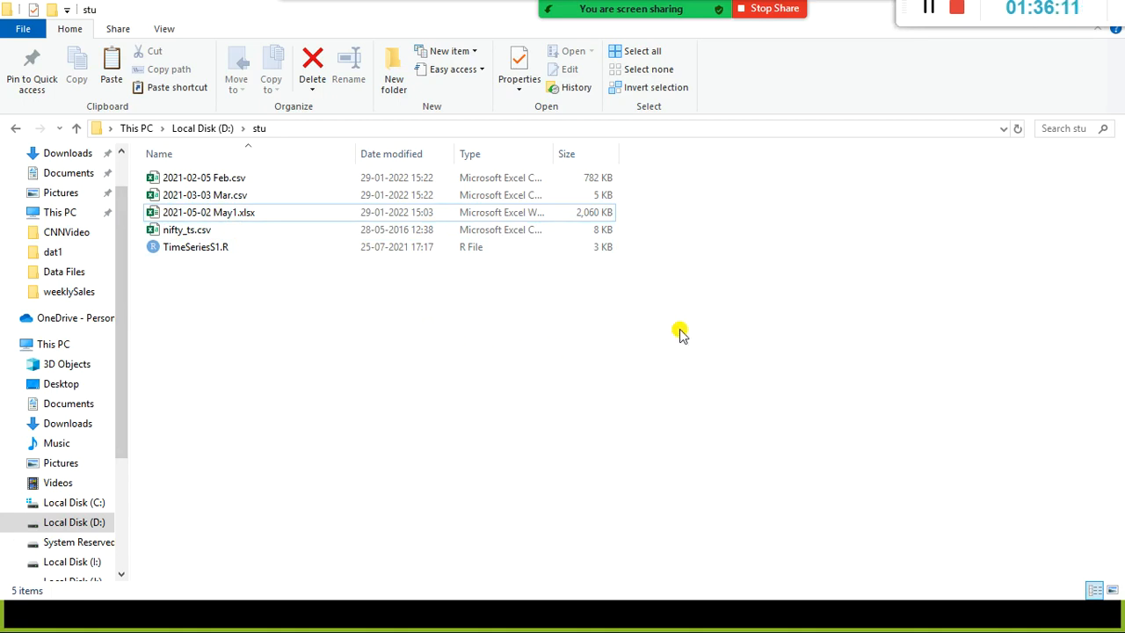
{"action": "key", "text": "alt+Tab"}
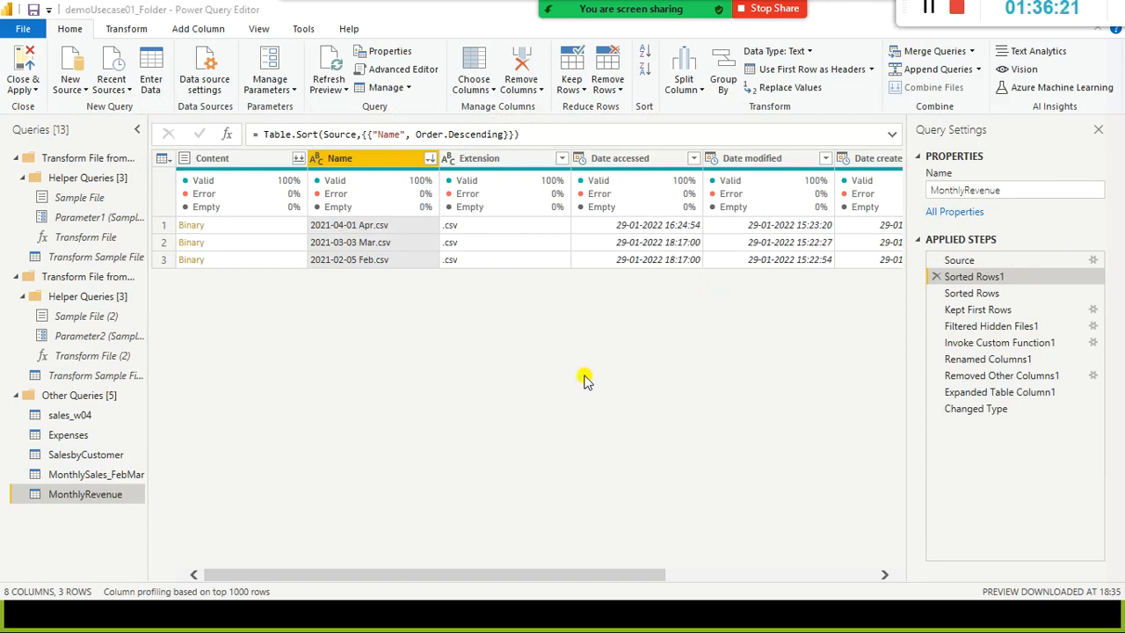
{"action": "key", "text": "alt+Tab"}
{"action": "key", "text": "alt+Tab"}
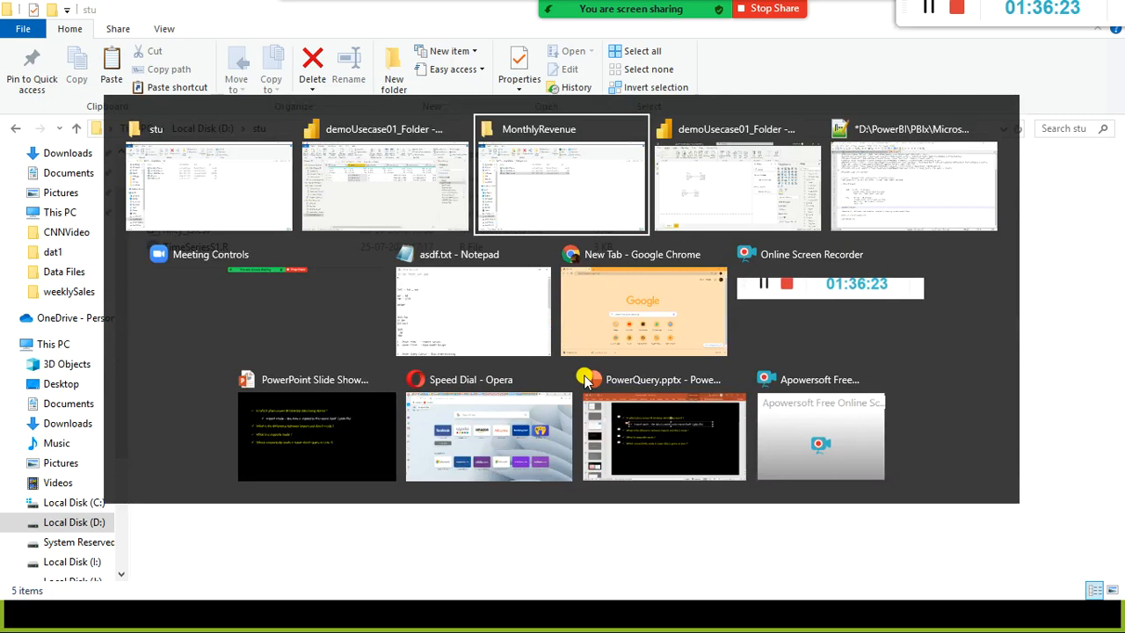
{"action": "key", "text": "alt+Tab"}
{"action": "key", "text": "alt+Tab"}
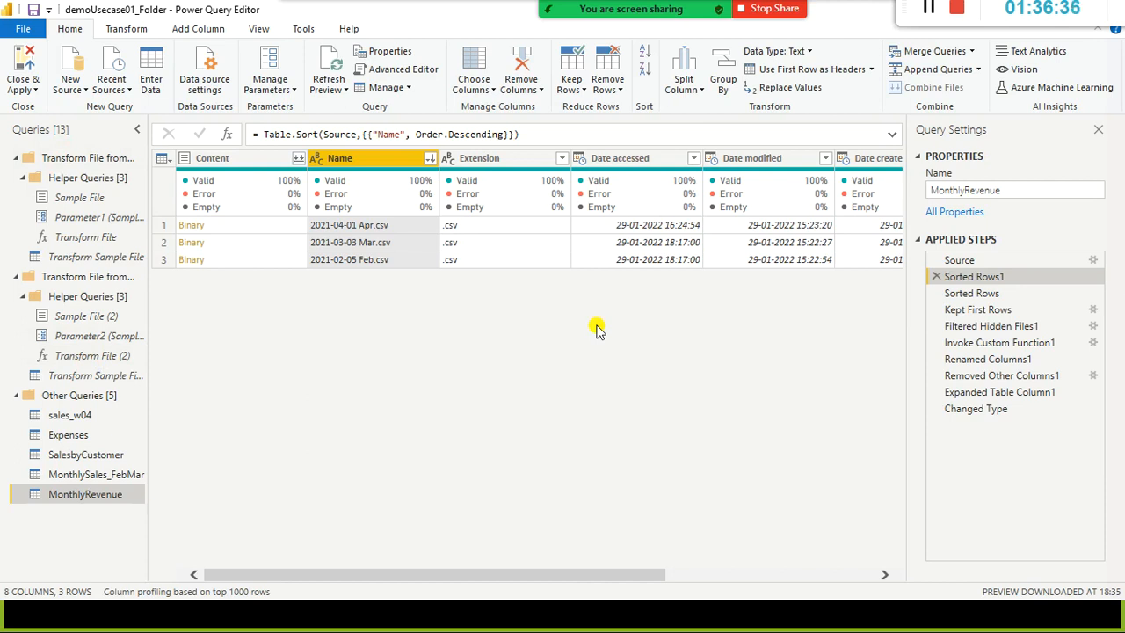
Check the MonthlyRevenue folder once more, then switch to the Power BI Desktop report.
{"action": "key", "text": "alt+Tab"}
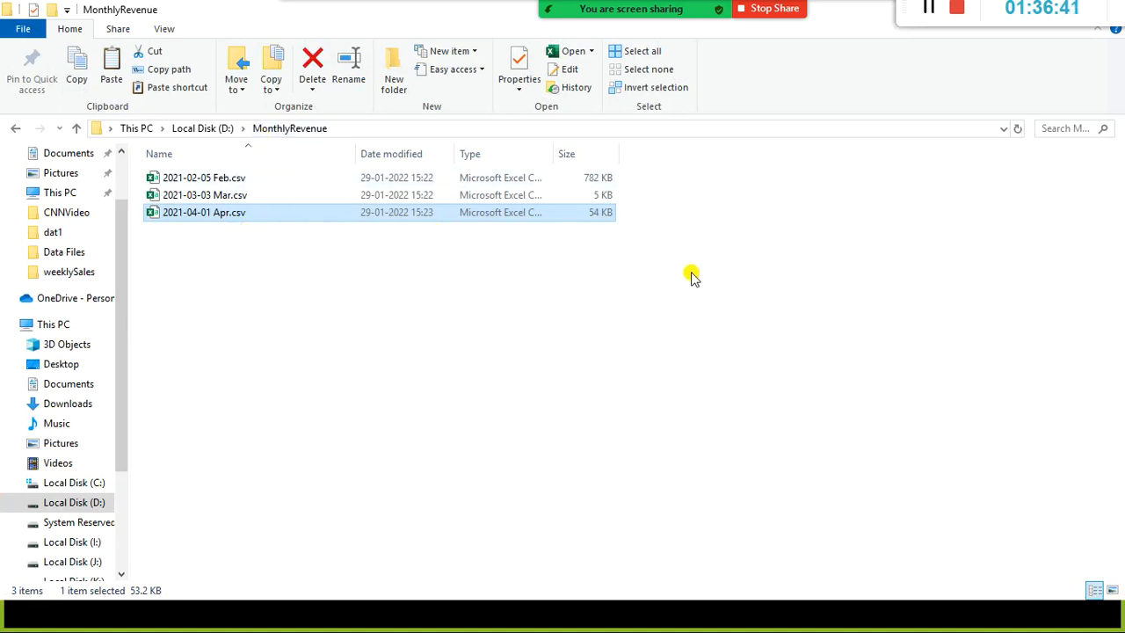
{"action": "key", "text": "alt+Tab"}
{"action": "key", "text": "alt+Tab"}
{"action": "key", "text": "alt+Tab"}
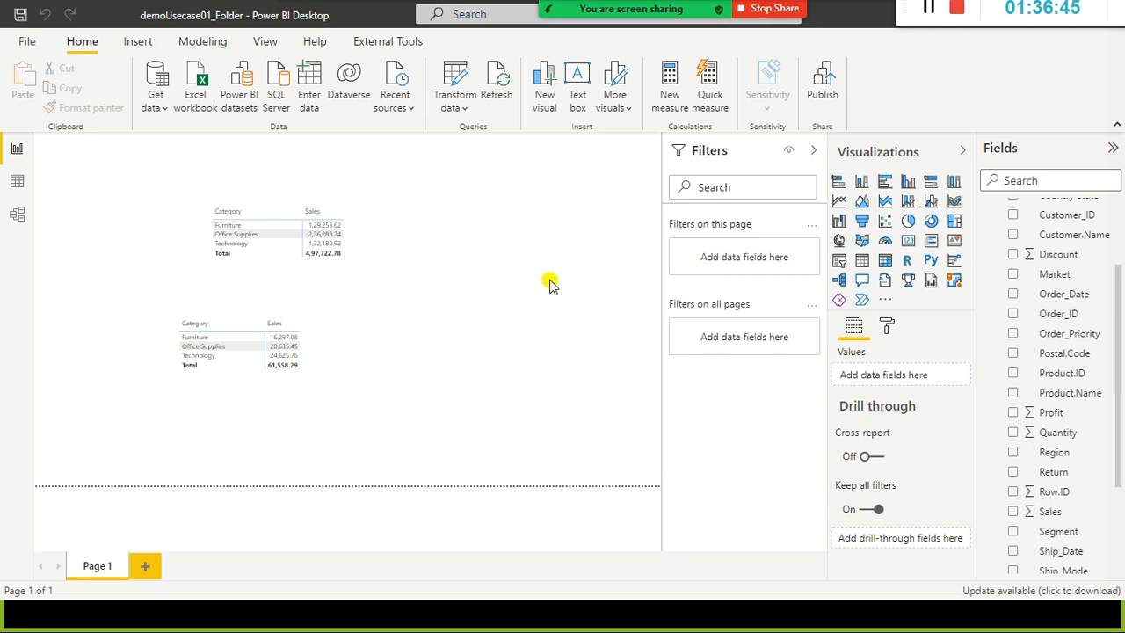
{"action": "key", "text": "alt+Tab"}
{"action": "key", "text": "alt+Tab"}
{"action": "key", "text": "alt+Tab"}
{"action": "key", "text": "Escape"}
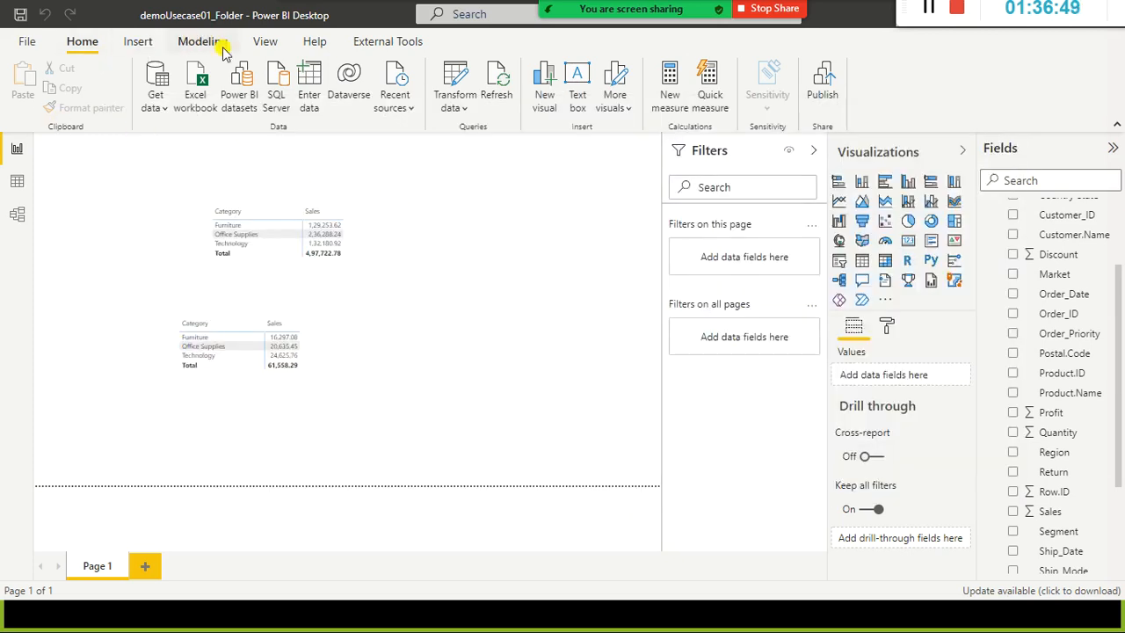
Go from the report back to the Power Query Editor and collapse the Other Queries group and the second Transform File group.
{"action": "left_click", "coordinate": [448, 107]}
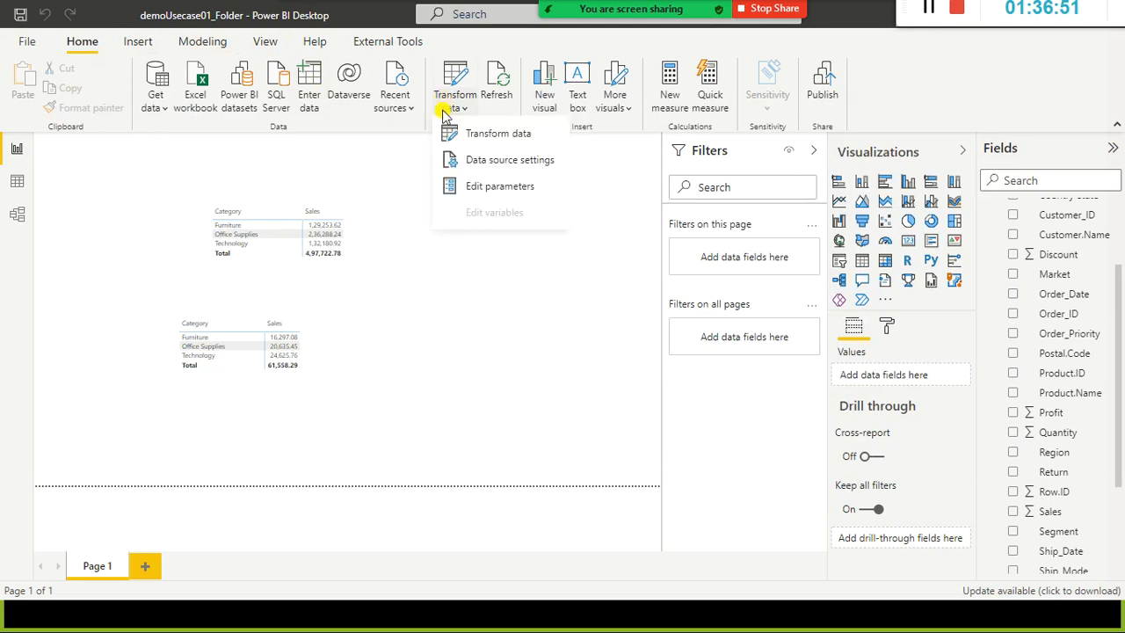
{"action": "left_click", "coordinate": [446, 133]}
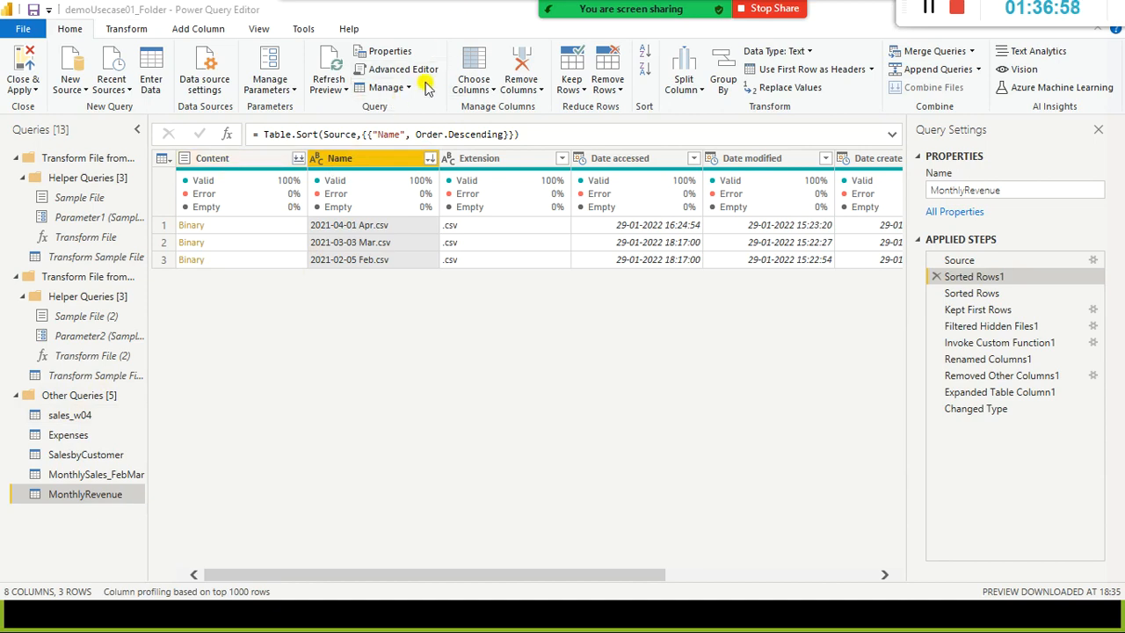
{"action": "left_click", "coordinate": [16, 396]}
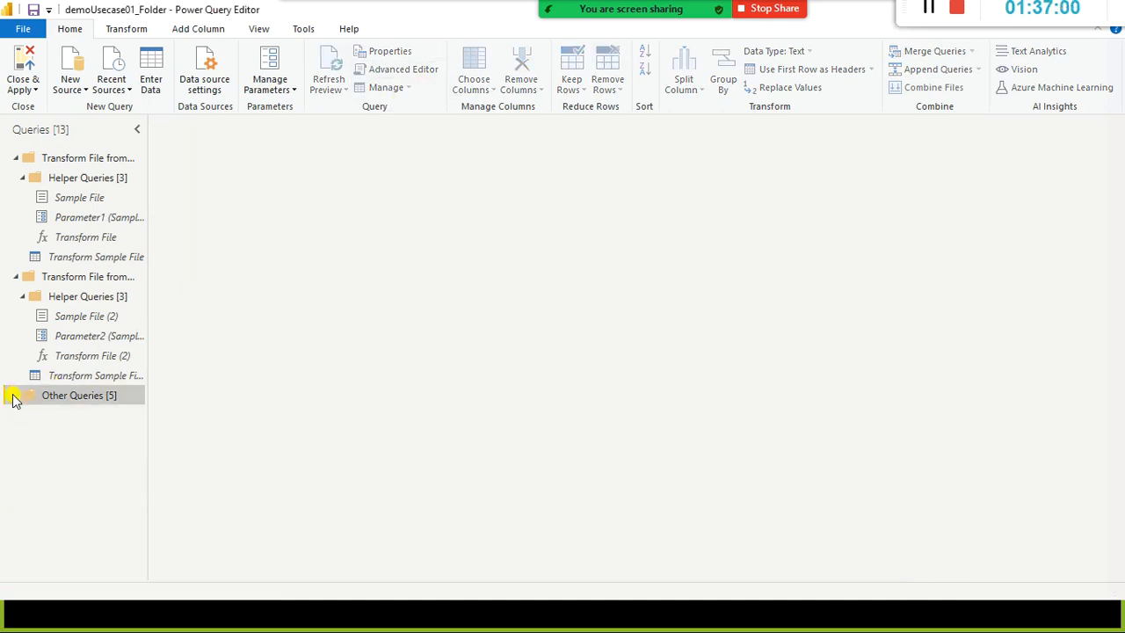
{"action": "left_click", "coordinate": [16, 279]}
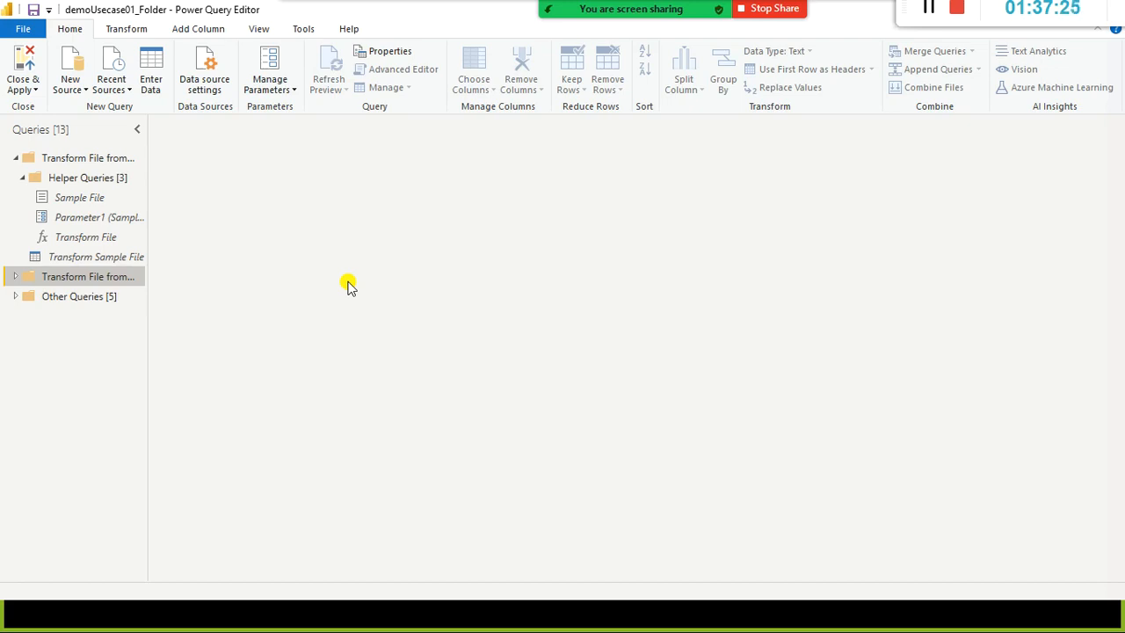
Switch to Readme.md in Notepad++ and review the column count, column order and data type prerequisites for the monthly files.
{"action": "key", "text": "alt+Tab"}
{"action": "key", "text": "alt+Tab"}
{"action": "key", "text": "alt+Tab"}
{"action": "key", "text": "alt+Tab"}
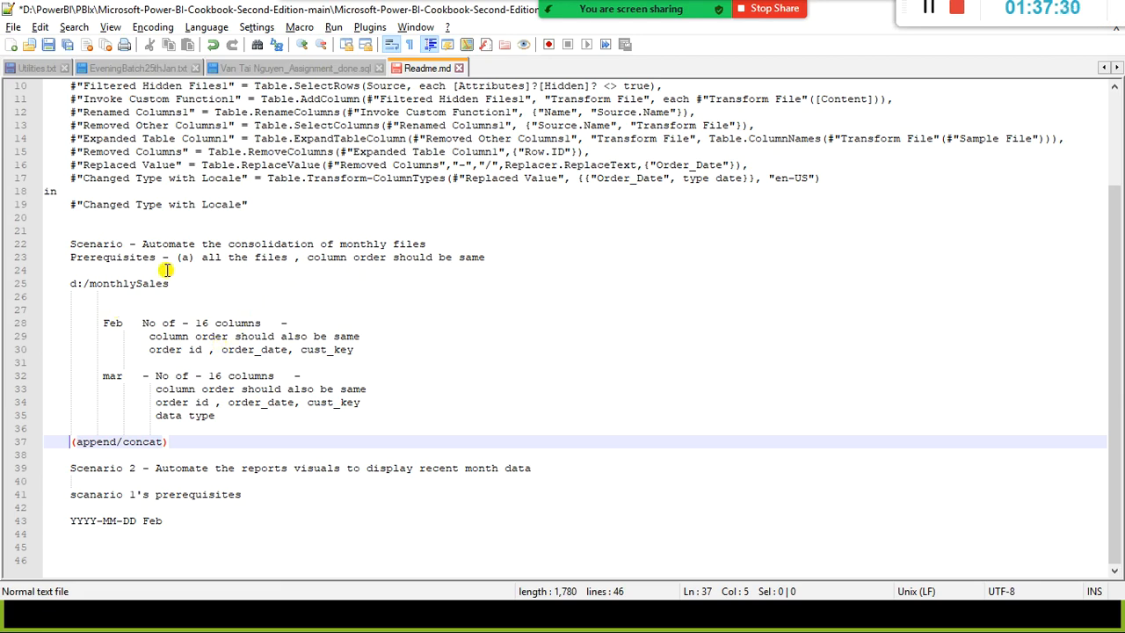
{"action": "left_click", "coordinate": [193, 324]}
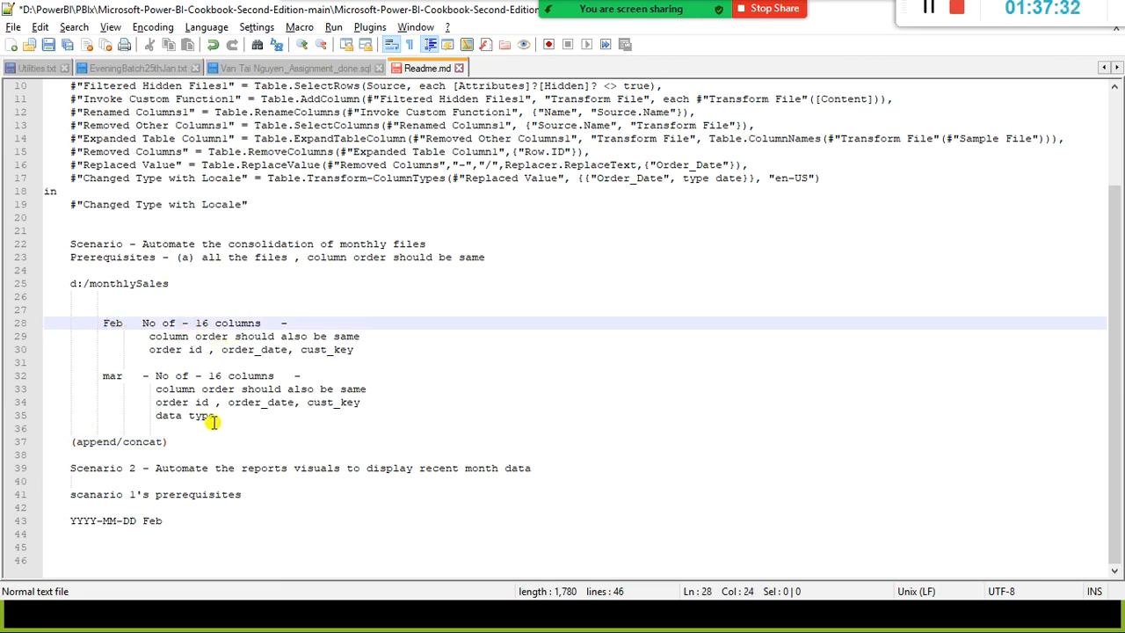
{"action": "left_click_drag", "start_coordinate": [217, 419], "coordinate": [167, 326]}
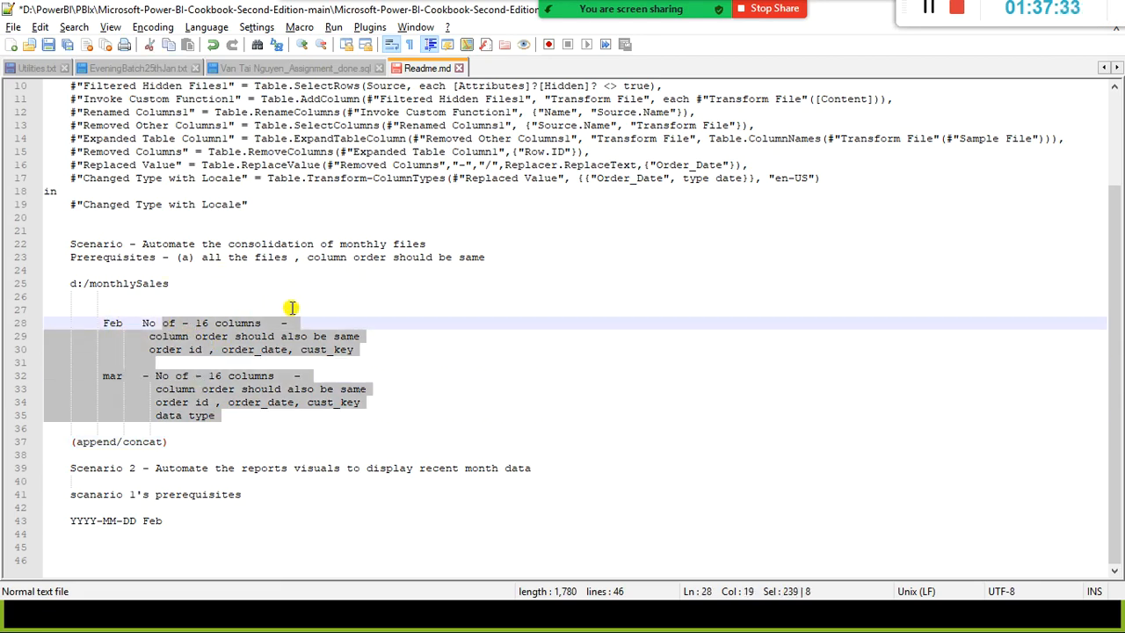
{"action": "left_click", "coordinate": [370, 310]}
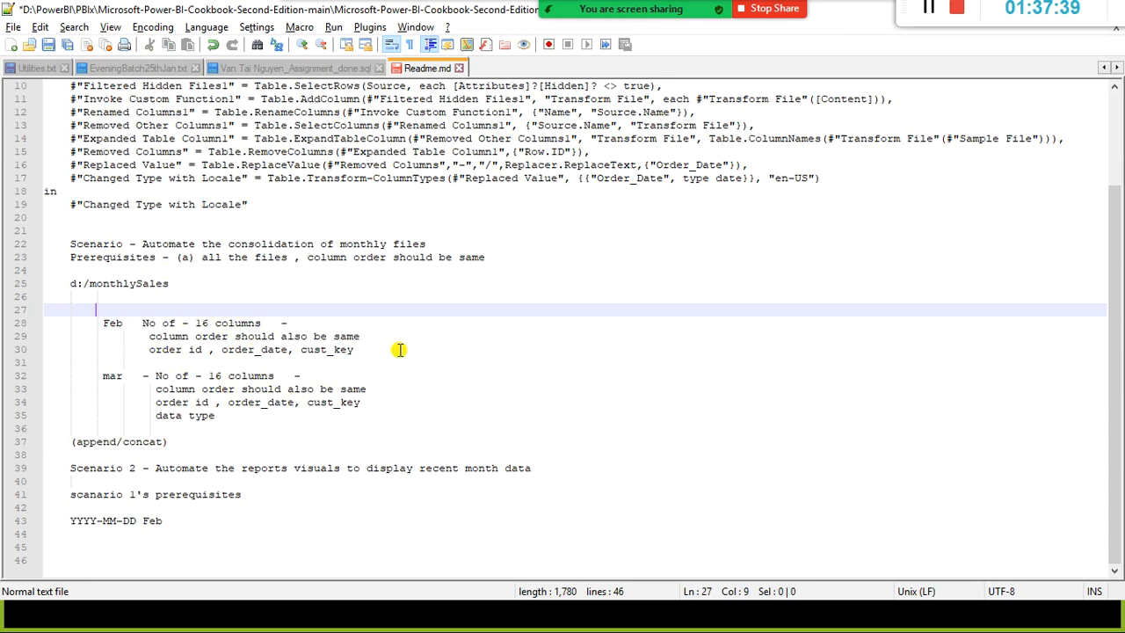
{"action": "left_click_drag", "start_coordinate": [143, 349], "coordinate": [334, 350]}
{"action": "left_click", "coordinate": [346, 350]}
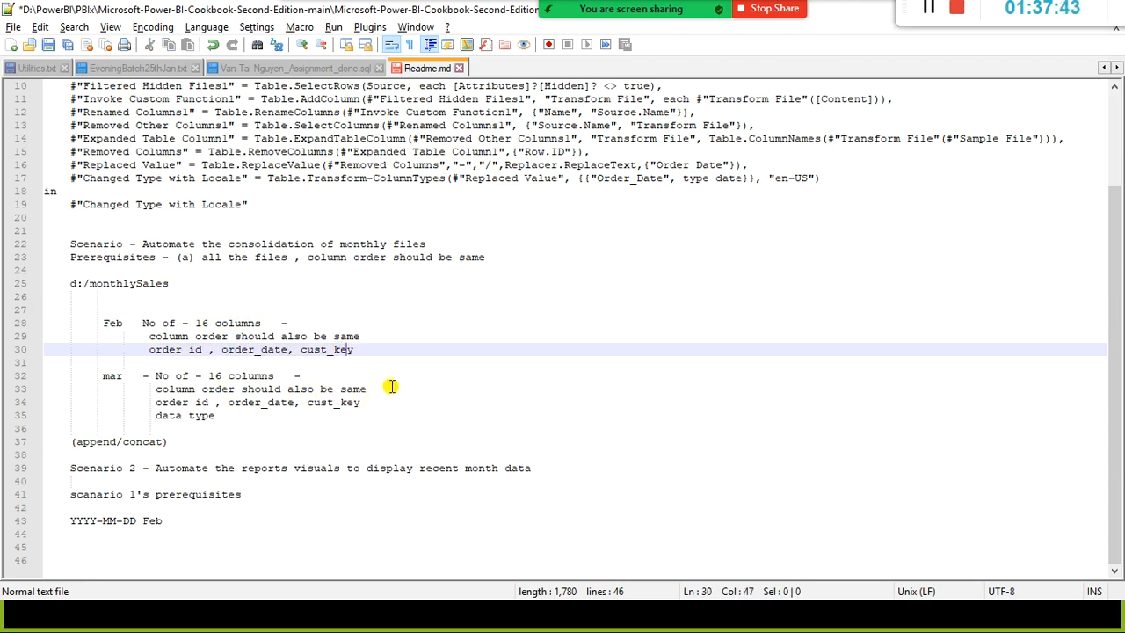
{"action": "left_click", "coordinate": [453, 350]}
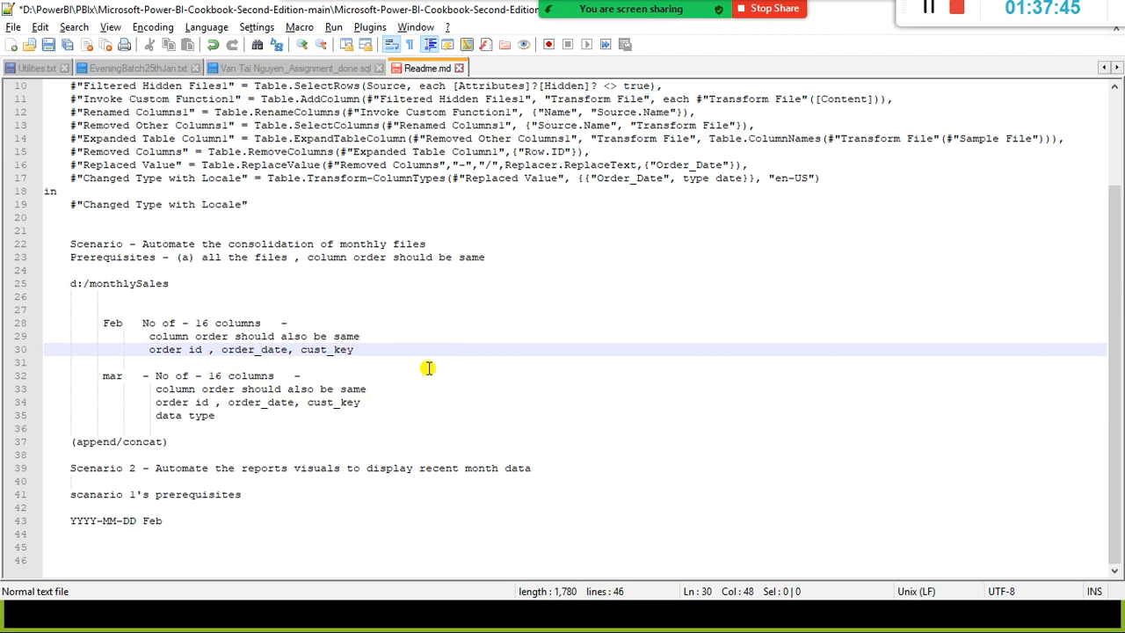
{"action": "left_click", "coordinate": [599, 417]}
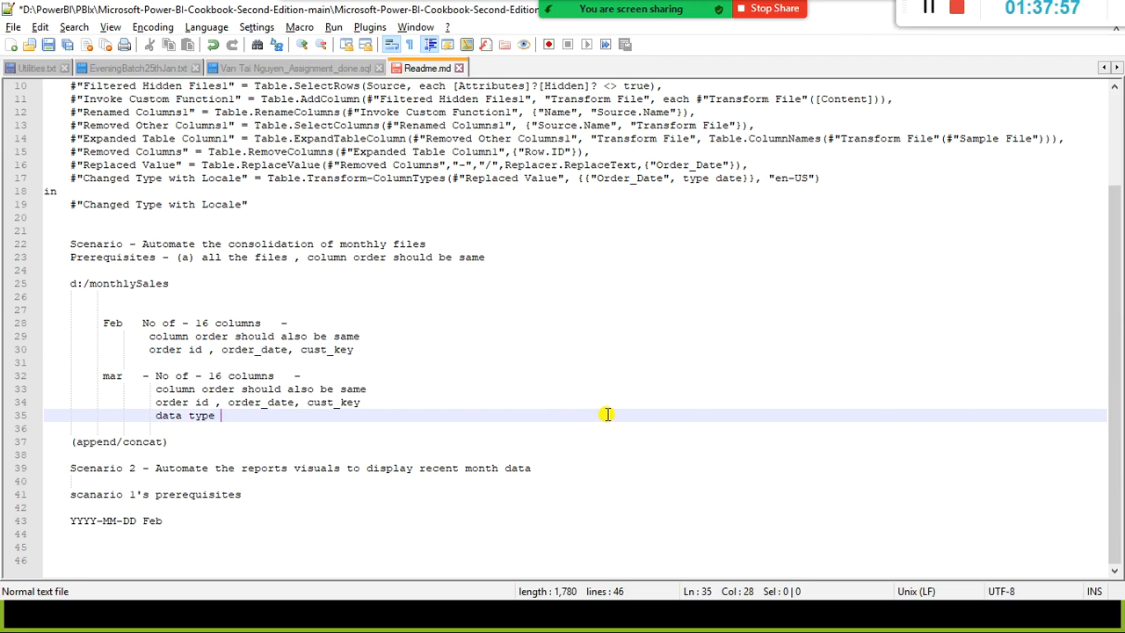
Return to the Power Query Editor, collapse Helper Queries in the first Transform File group and select that group.
{"action": "key", "text": "alt+Tab"}
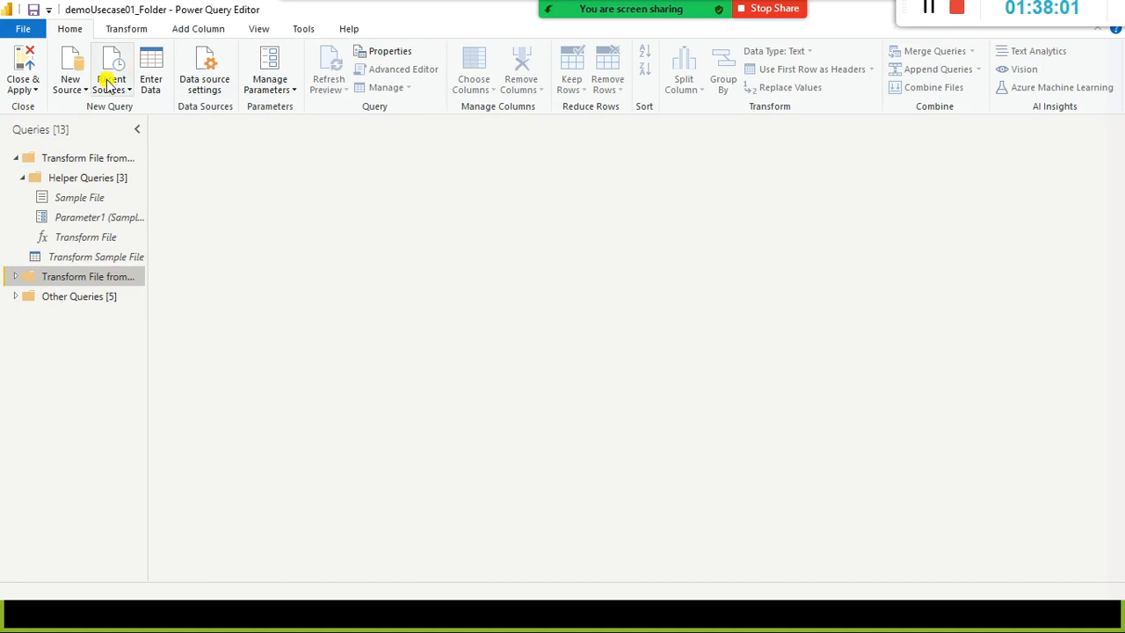
{"action": "left_click", "coordinate": [23, 179]}
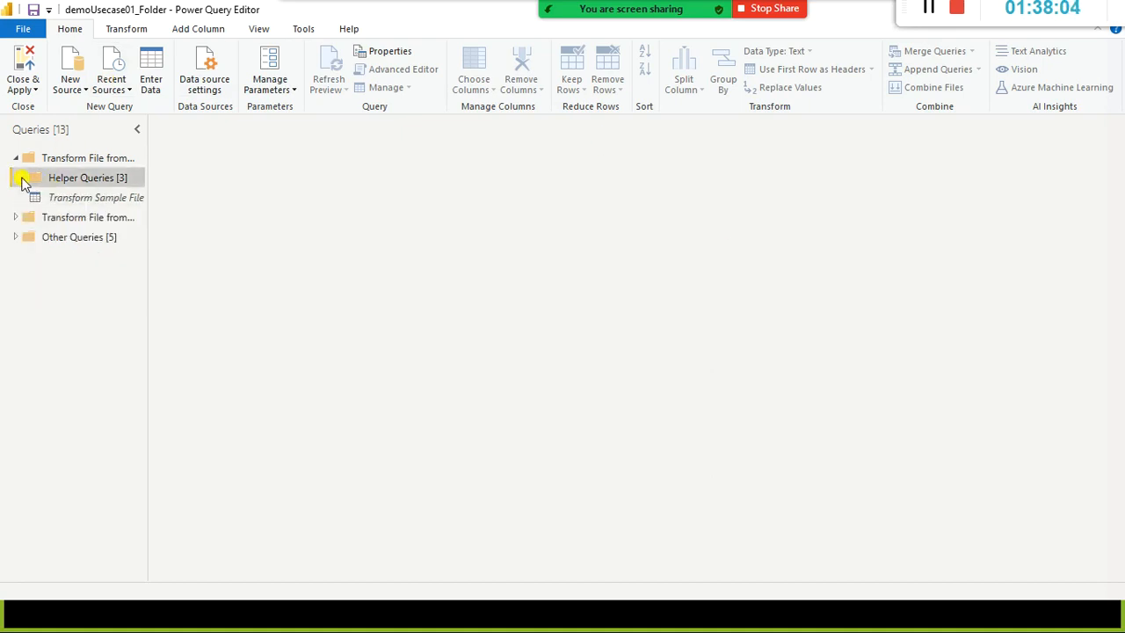
{"action": "left_click", "coordinate": [104, 159]}
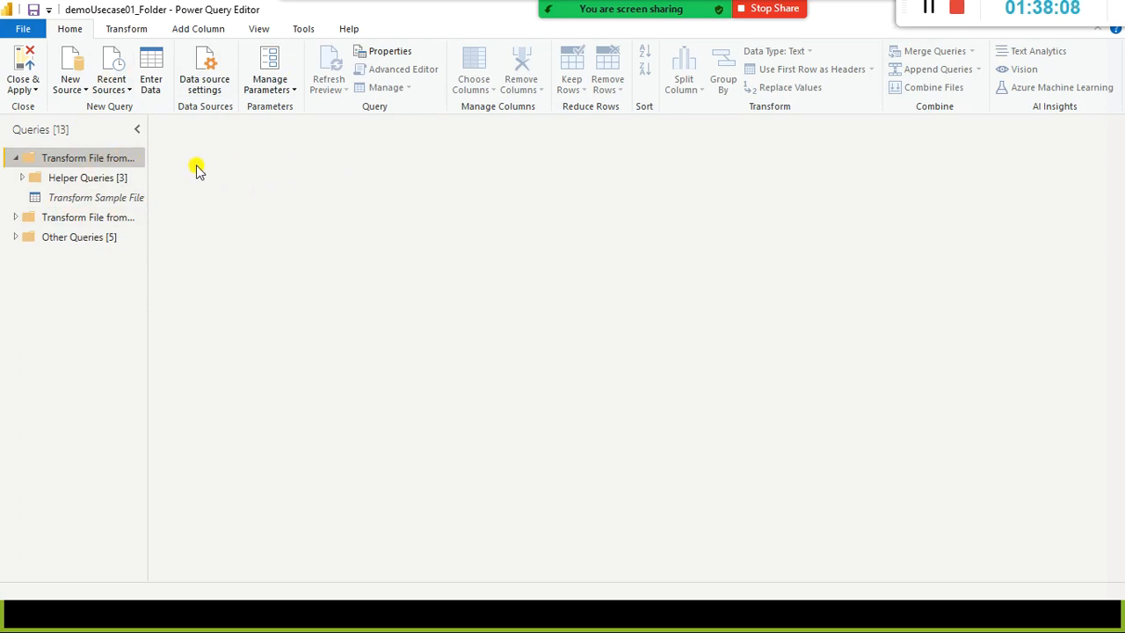
{"action": "left_click_drag", "start_coordinate": [148, 149], "coordinate": [324, 131]}
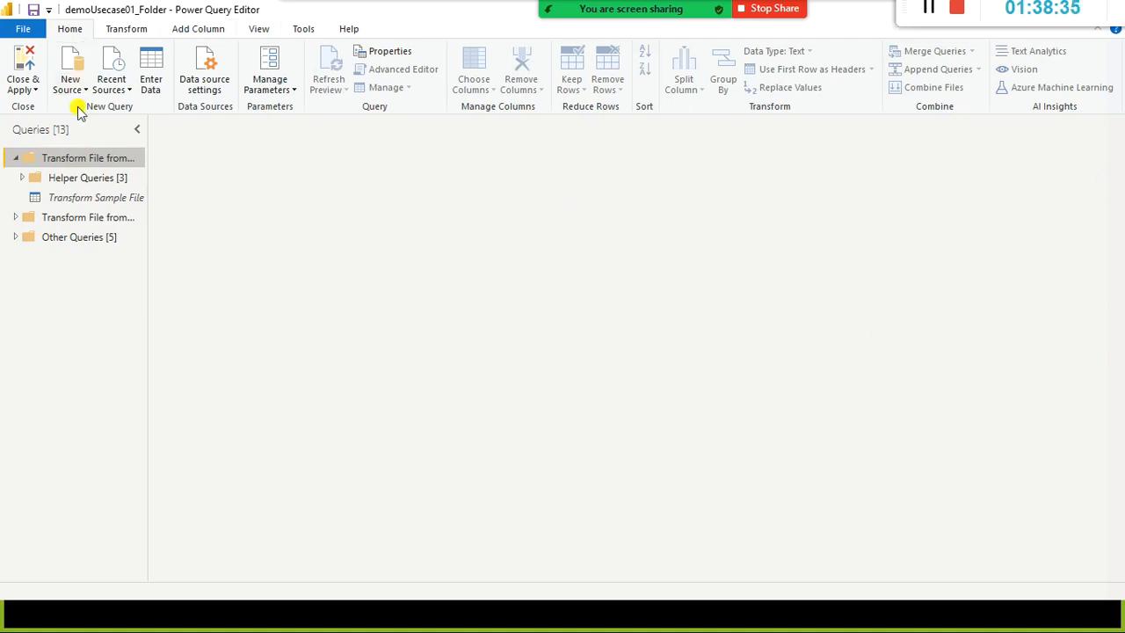
{"action": "key", "text": "alt+Tab"}
{"action": "key", "text": "alt+Tab"}
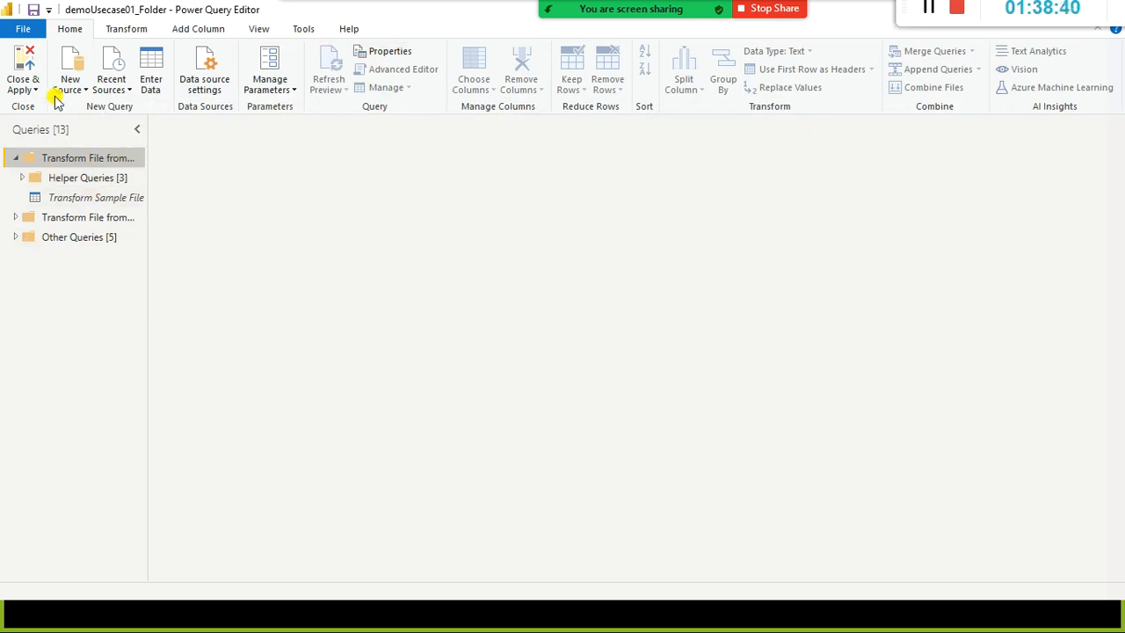
{"action": "key", "text": "alt+Tab"}
{"action": "left_click", "coordinate": [27, 29]}
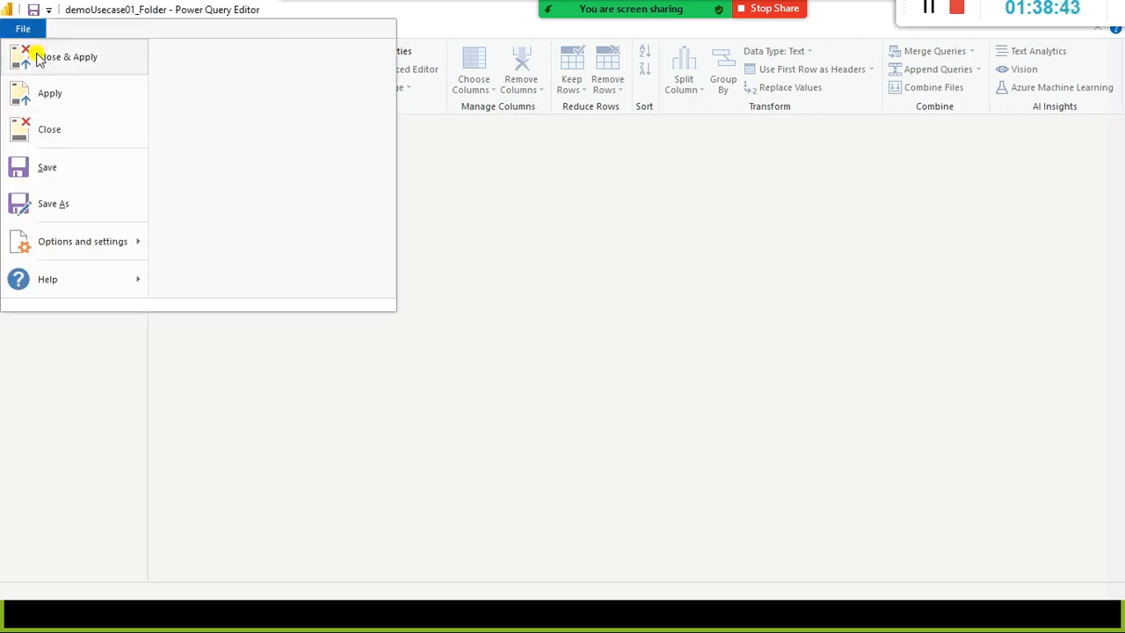
{"action": "left_click", "coordinate": [861, 312]}
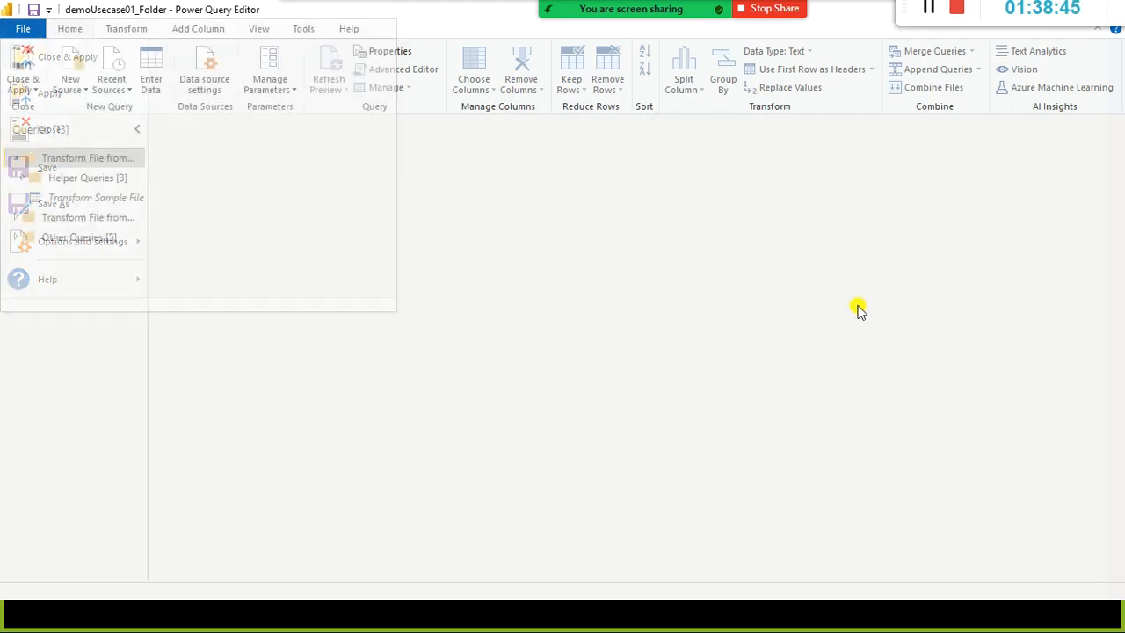
{"action": "left_click", "coordinate": [138, 130]}
{"action": "left_click", "coordinate": [10, 164]}
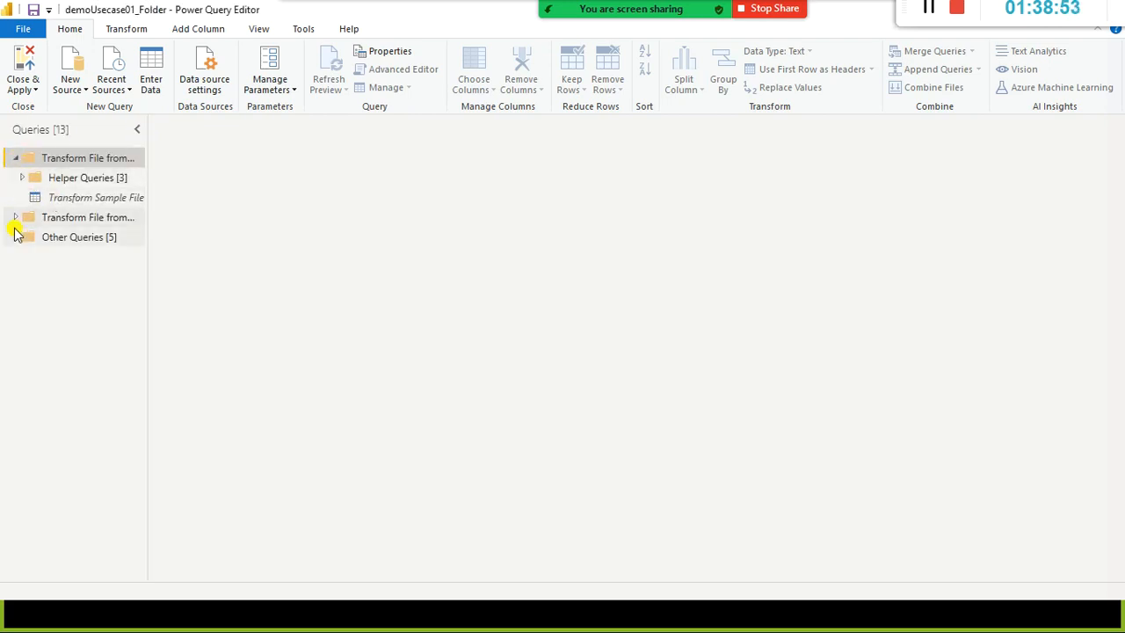
Expand the Other Queries group and open the Expenses query.
{"action": "left_click", "coordinate": [15, 237]}
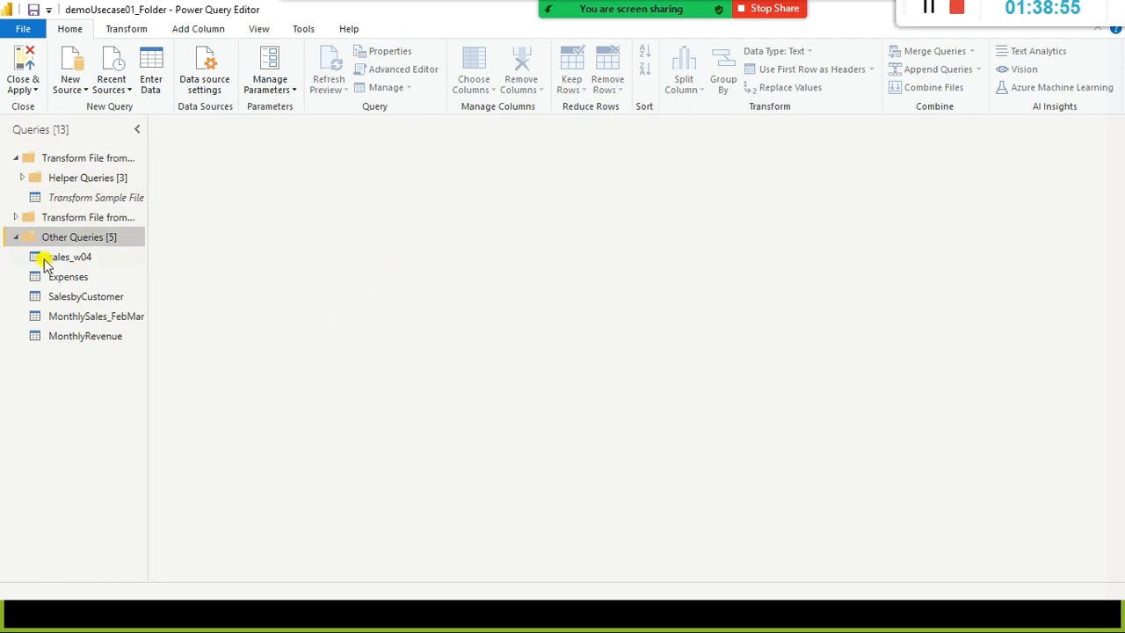
{"action": "left_click", "coordinate": [63, 279]}
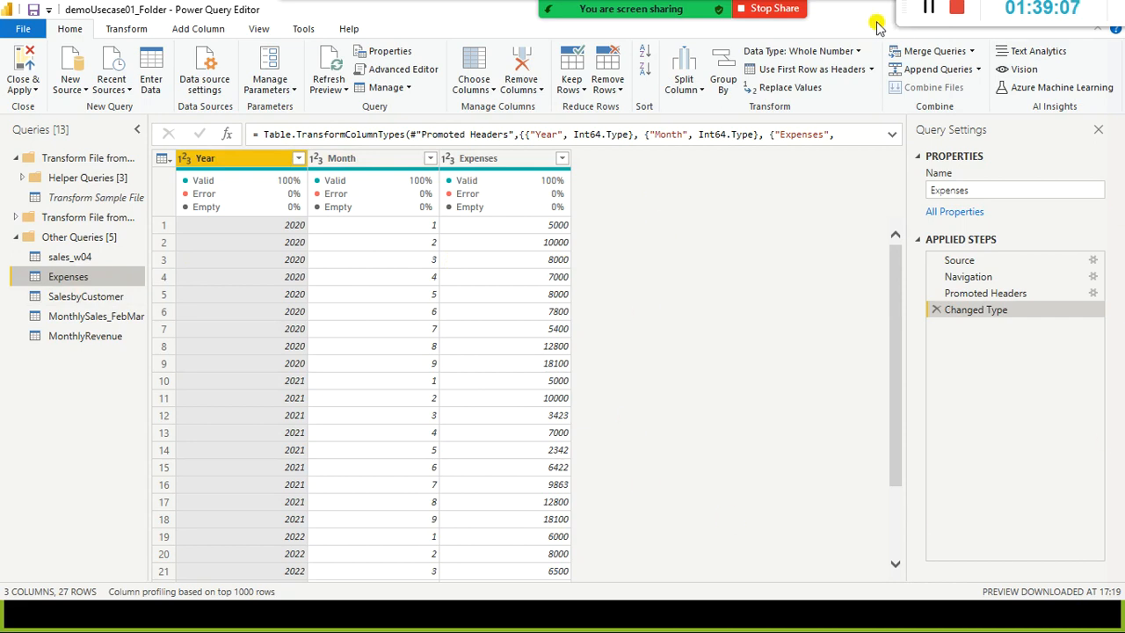
Pivot the Year column of the Expenses query, using Expenses as the values column.
{"action": "left_click", "coordinate": [126, 29]}
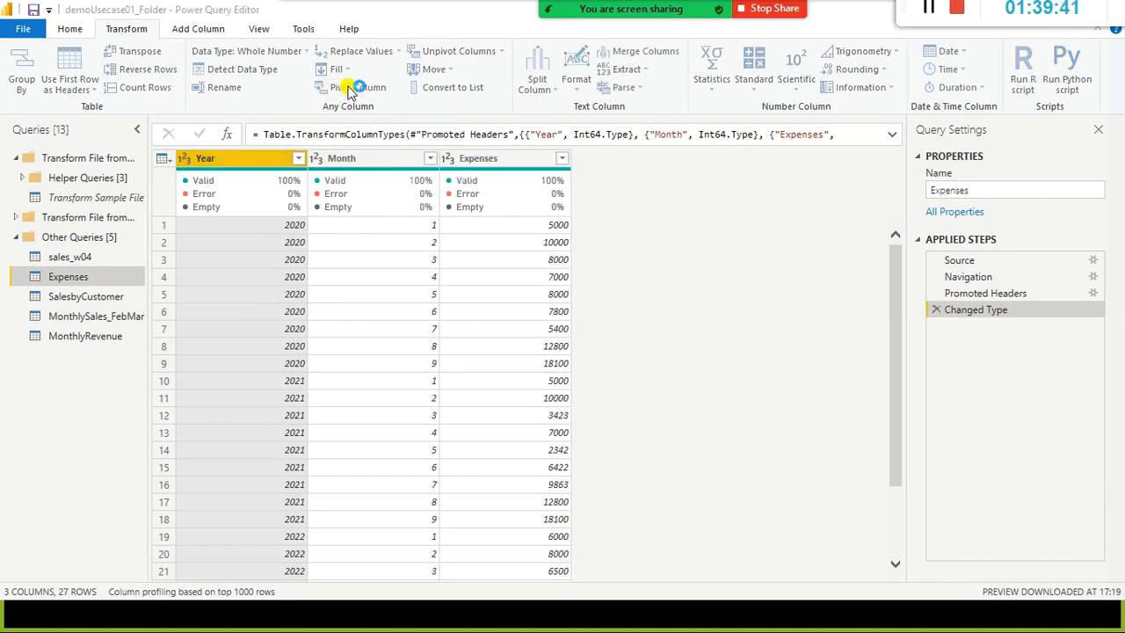
{"action": "left_click", "coordinate": [201, 161]}
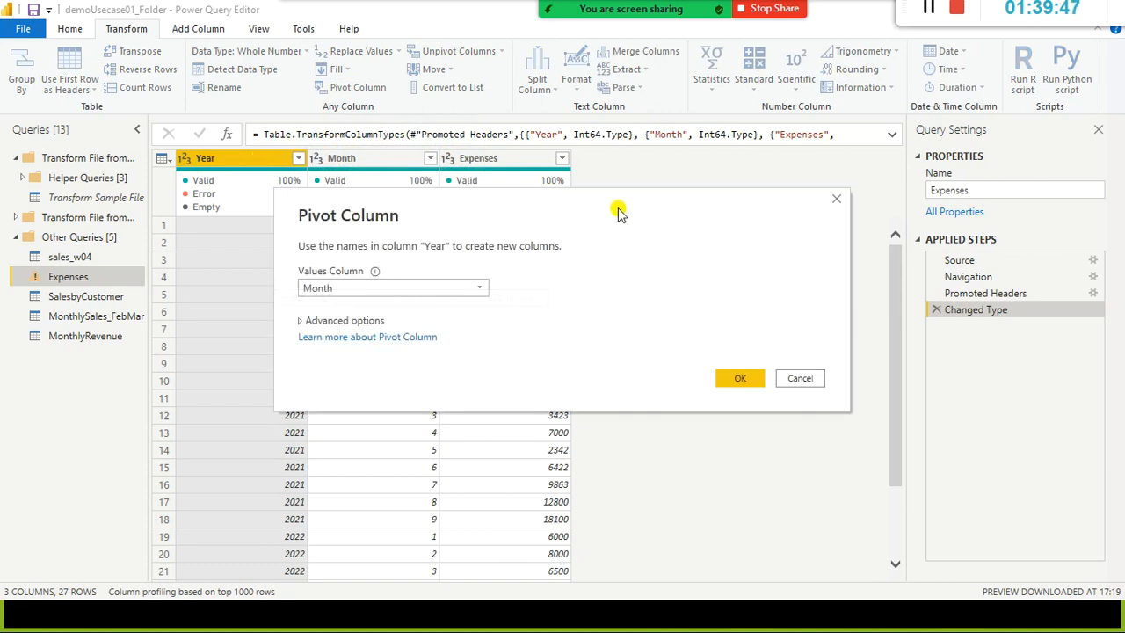
{"action": "left_click_drag", "start_coordinate": [620, 211], "coordinate": [619, 130]}
{"action": "left_click", "coordinate": [474, 207]}
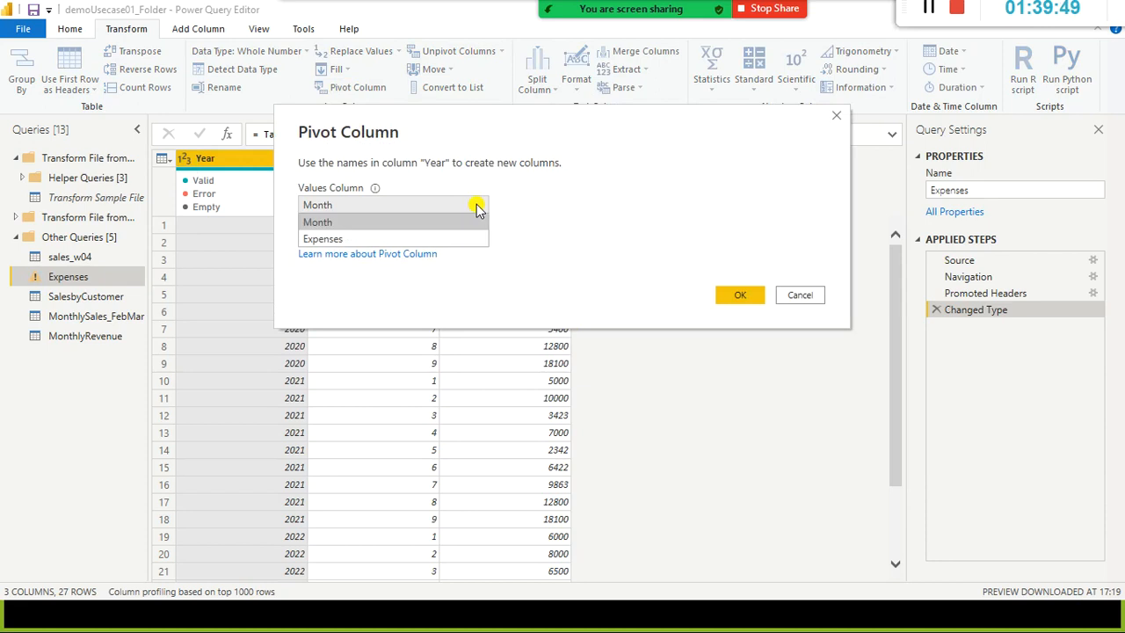
{"action": "left_click", "coordinate": [369, 245]}
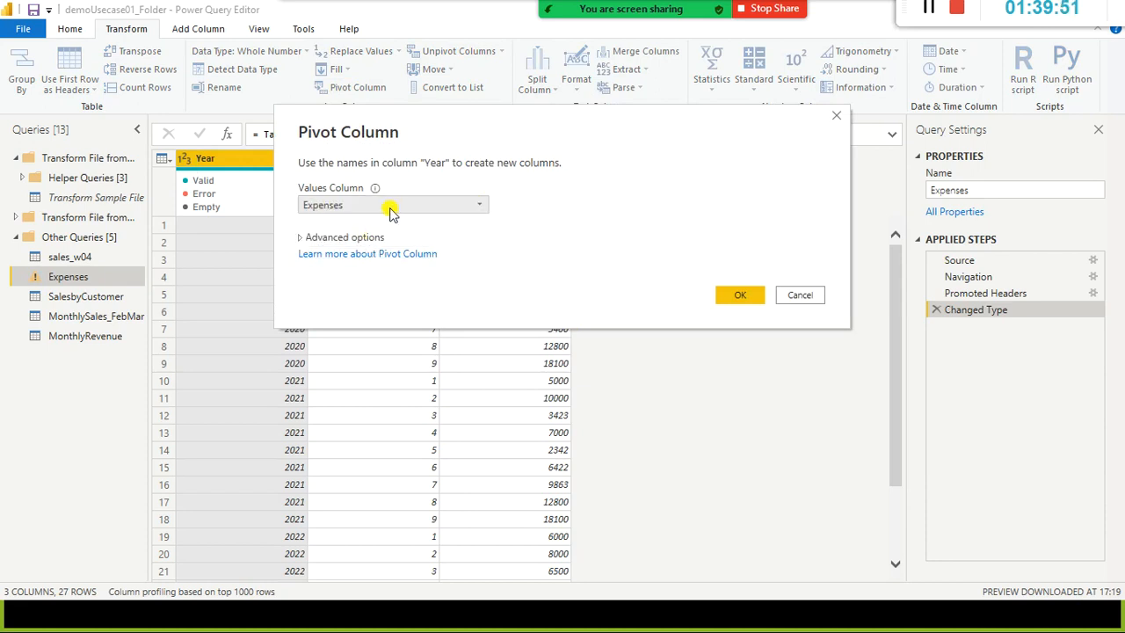
{"action": "left_click", "coordinate": [742, 298]}
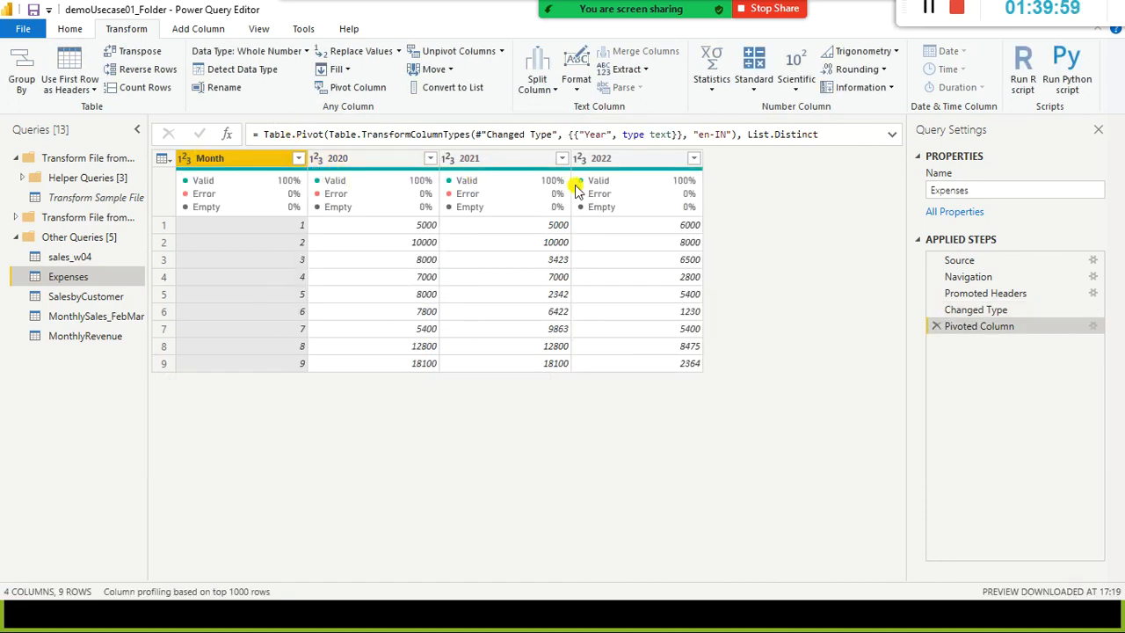
Unpivot the 2020, 2021 and 2022 columns back into rows.
{"action": "mouse_move", "coordinate": [619, 176]}
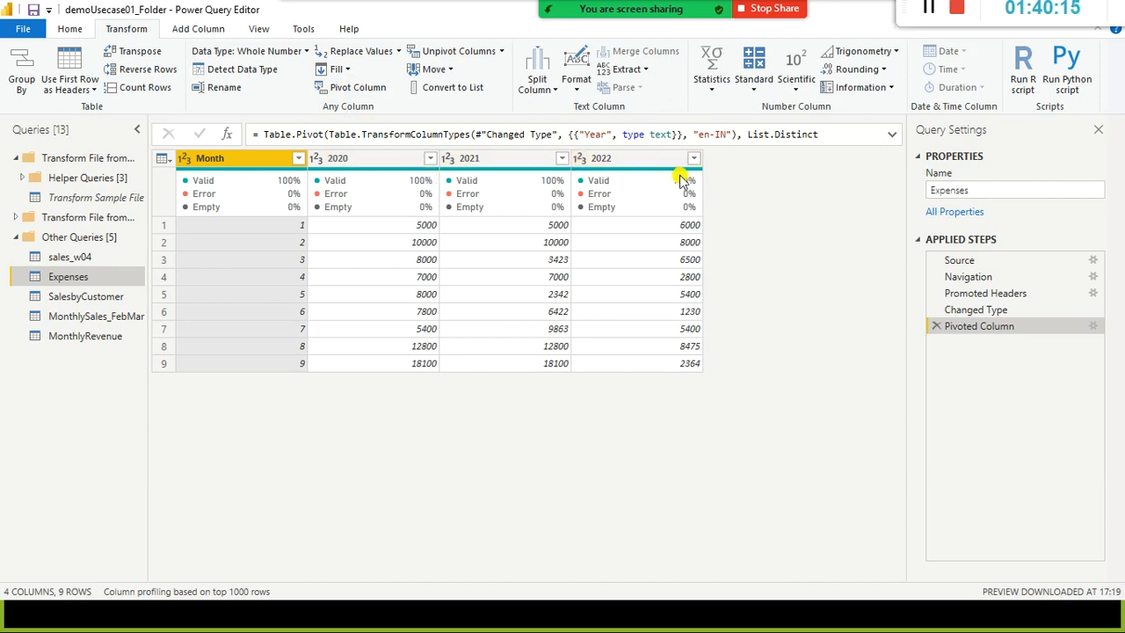
{"action": "mouse_move", "coordinate": [681, 180]}
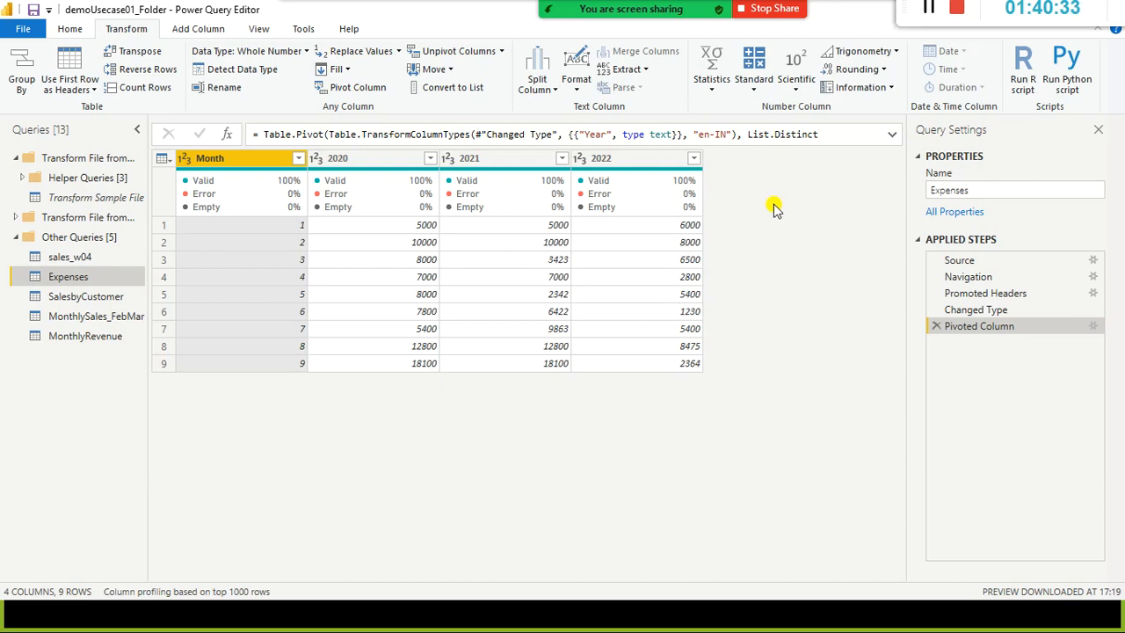
{"action": "left_click", "coordinate": [347, 160]}
{"action": "left_click", "coordinate": [641, 167], "text": "shift"}
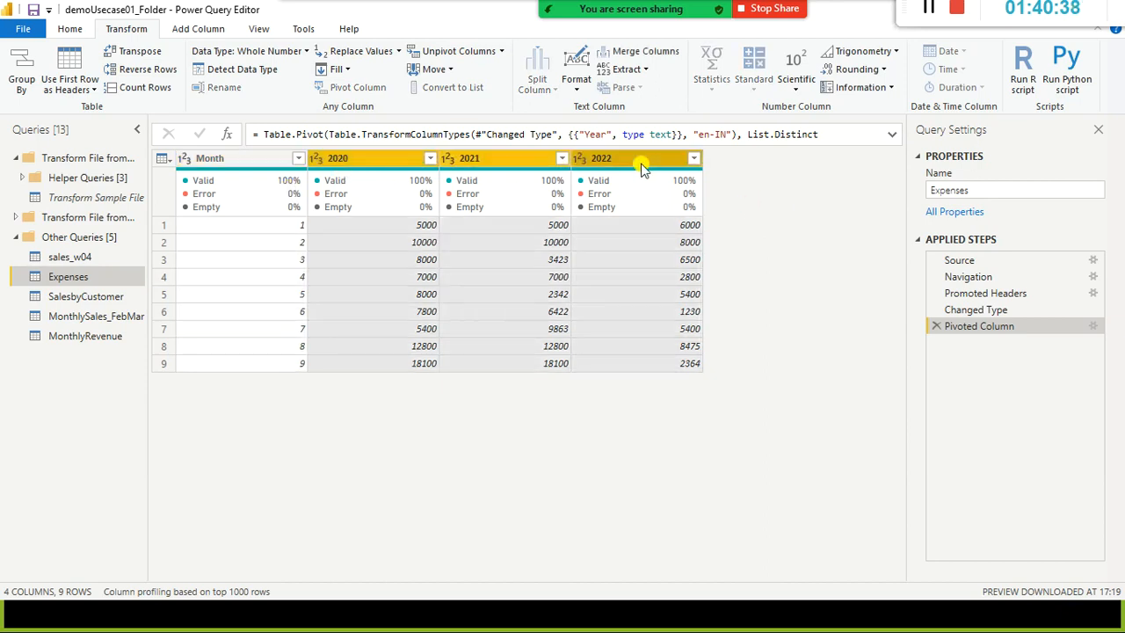
{"action": "left_click", "coordinate": [446, 51]}
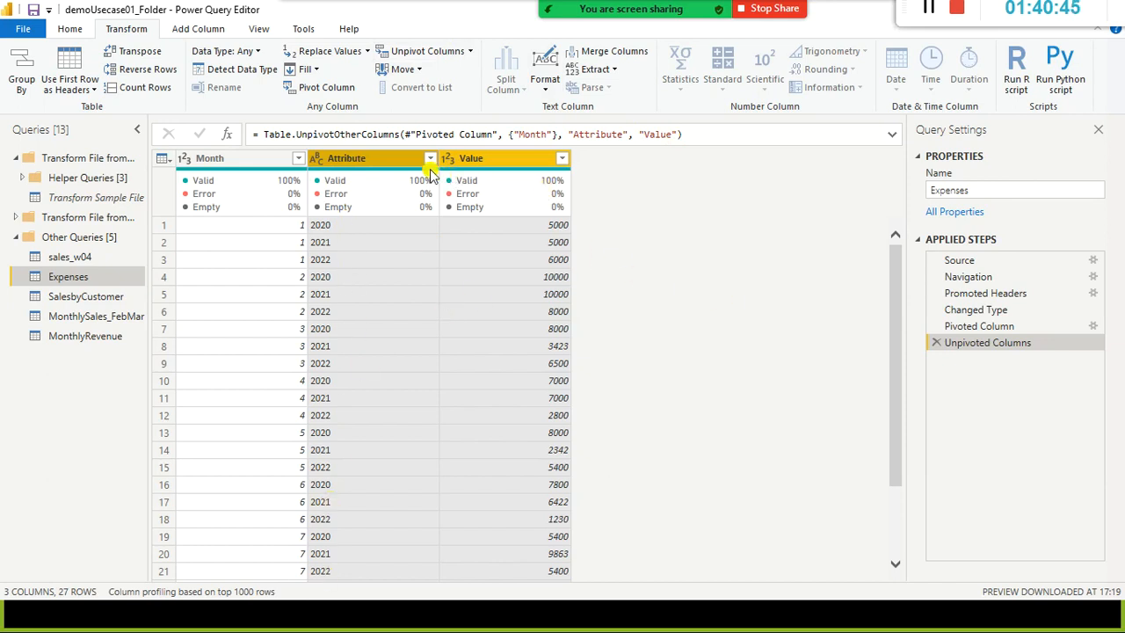
Rename the Attribute column to Year and the Value column to Expenses.
{"action": "double_click", "coordinate": [388, 157]}
{"action": "type", "text": "Year"}
{"action": "key", "text": "Return"}
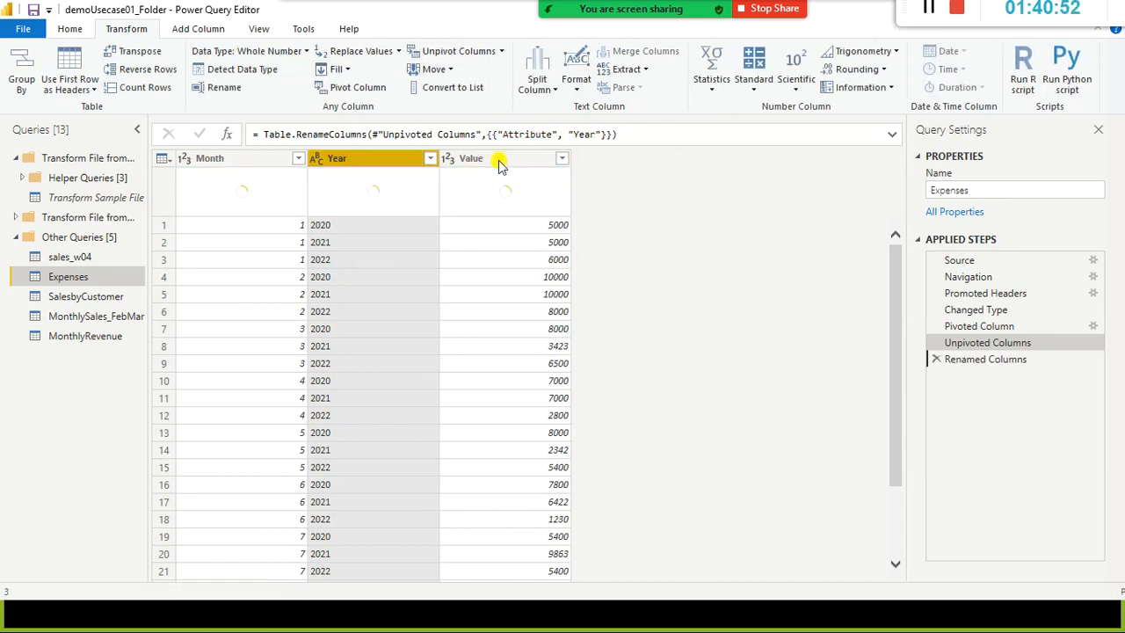
{"action": "left_click", "coordinate": [498, 159]}
{"action": "double_click", "coordinate": [498, 159]}
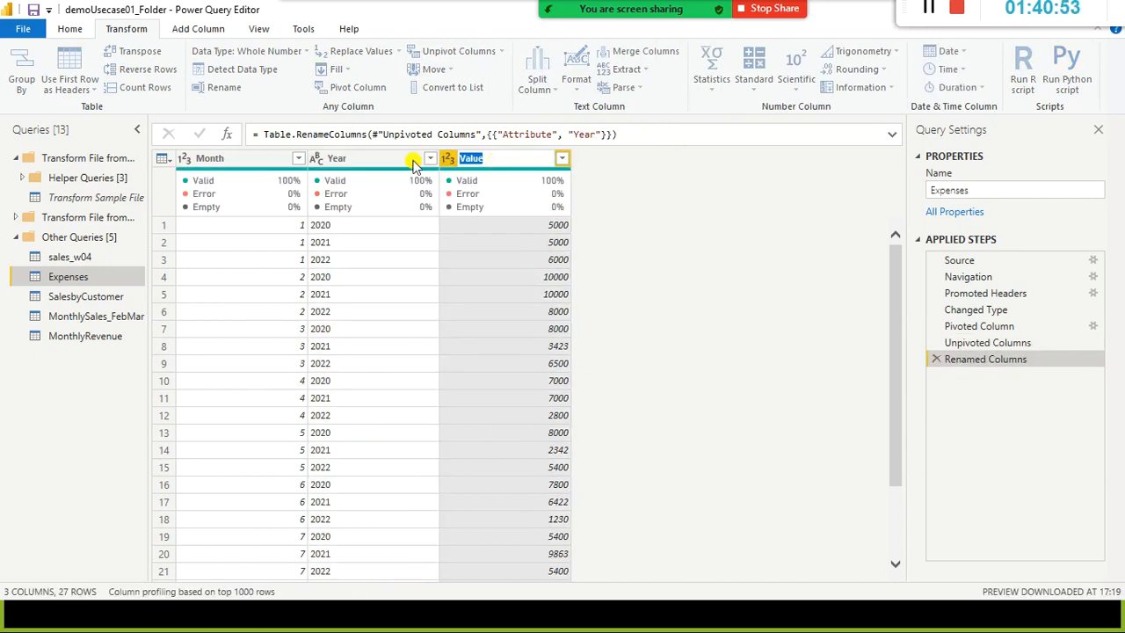
{"action": "type", "text": "enses"}
{"action": "key", "text": "Return"}
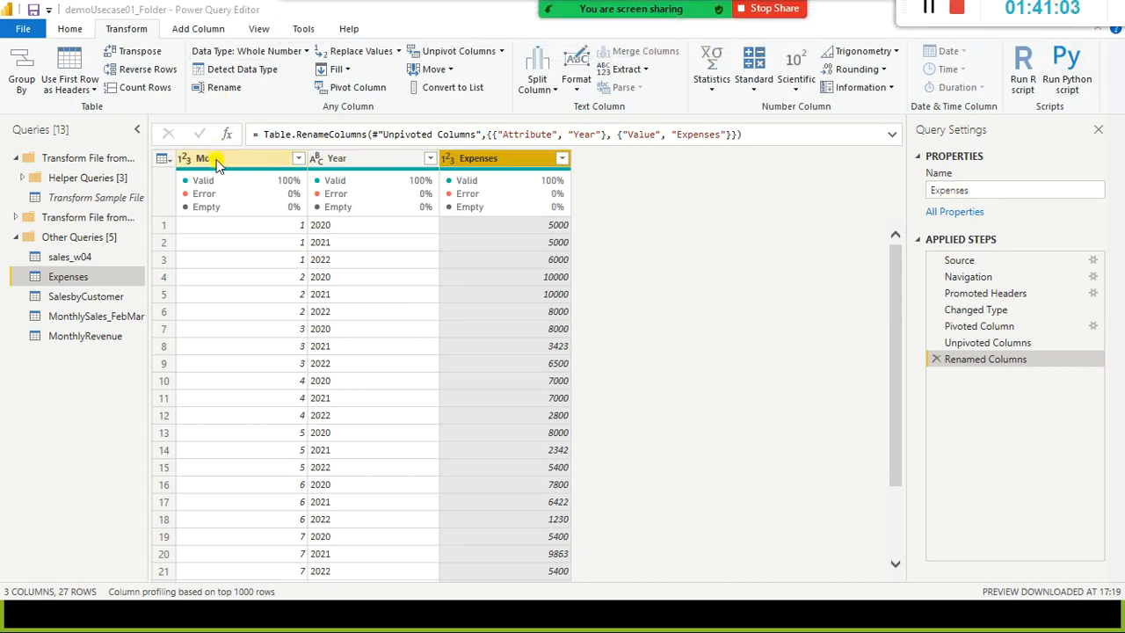
Remove the Renamed Columns, Unpivoted Columns and Pivoted Column steps from the Expenses query.
{"action": "left_click", "coordinate": [935, 360]}
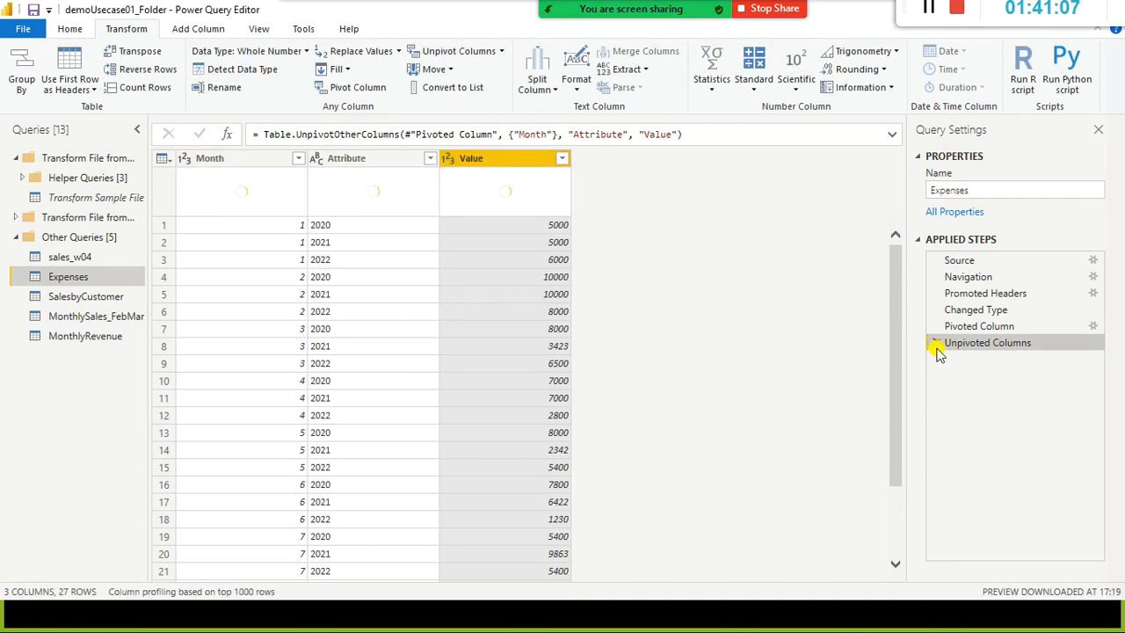
{"action": "left_click", "coordinate": [936, 342]}
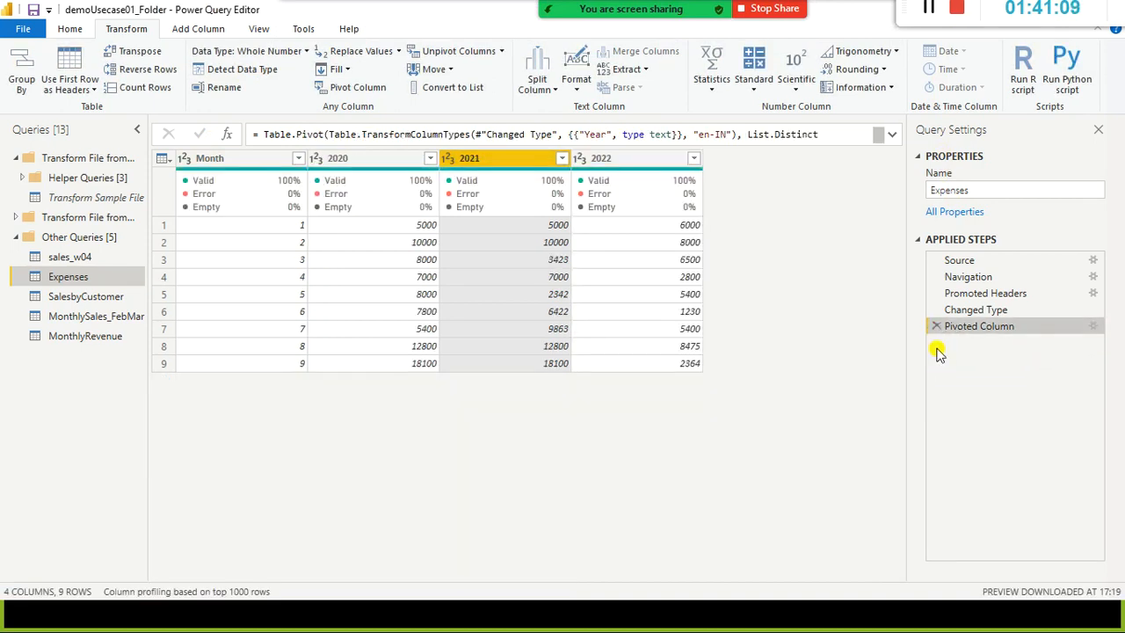
{"action": "left_click", "coordinate": [935, 326]}
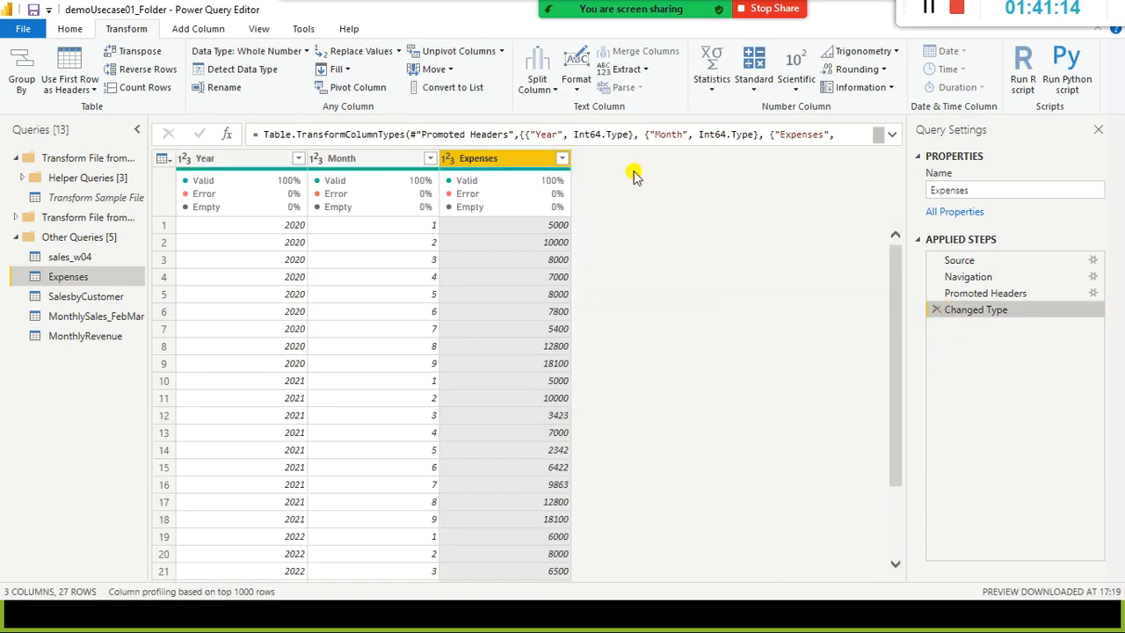
Pivot the Month column of the Expenses query, using Expenses as the values column.
{"action": "left_click", "coordinate": [348, 163]}
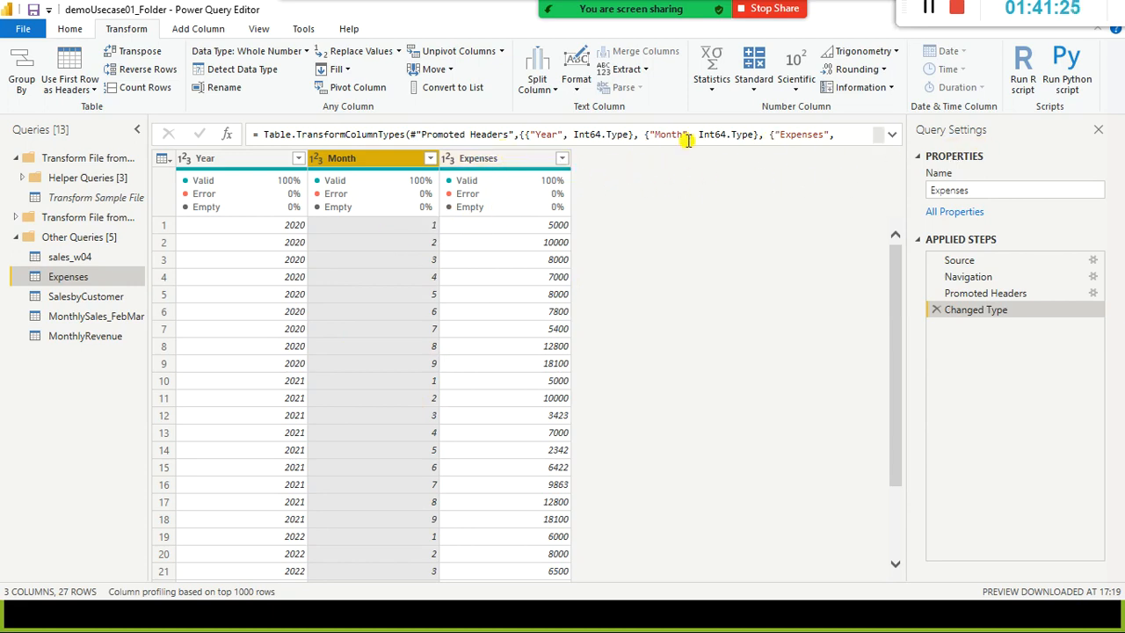
{"action": "left_click", "coordinate": [360, 88]}
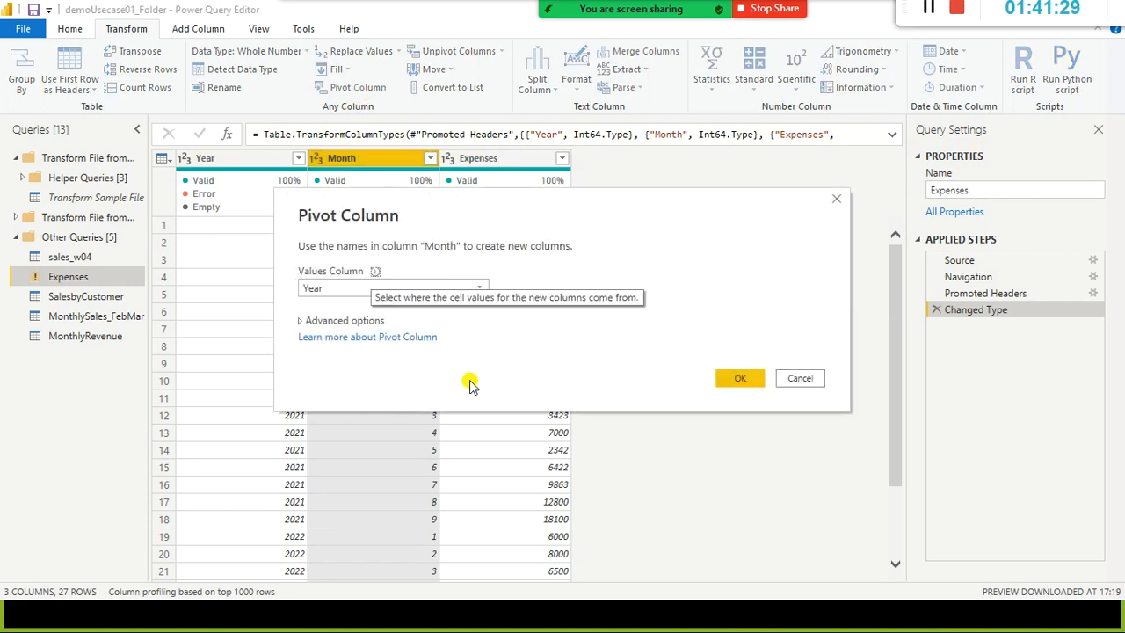
{"action": "left_click", "coordinate": [471, 288]}
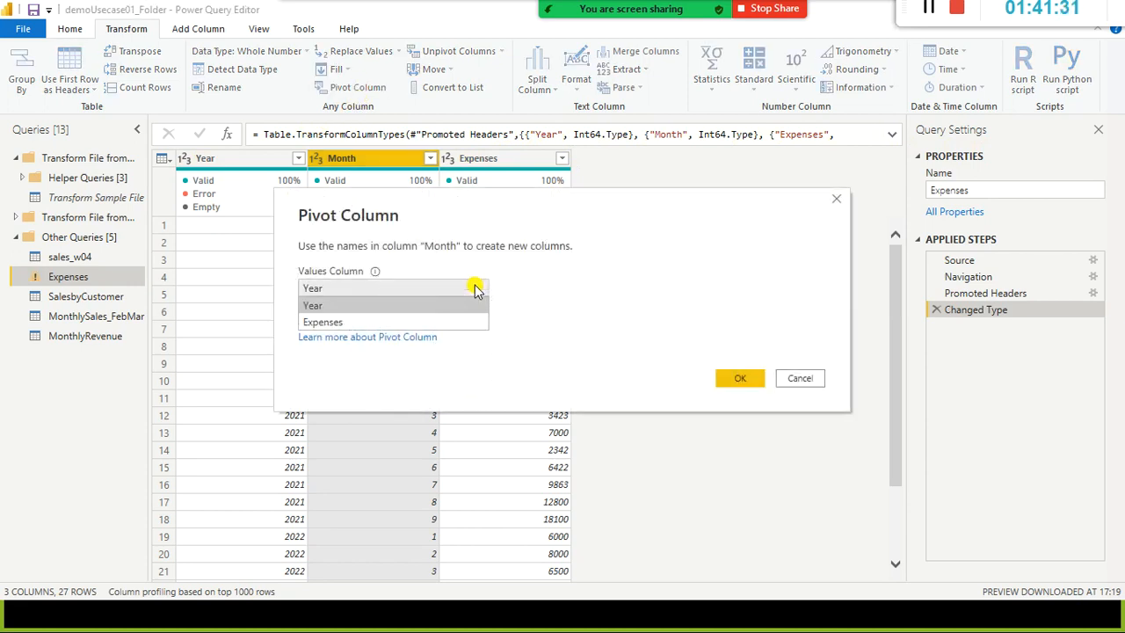
{"action": "left_click", "coordinate": [411, 322]}
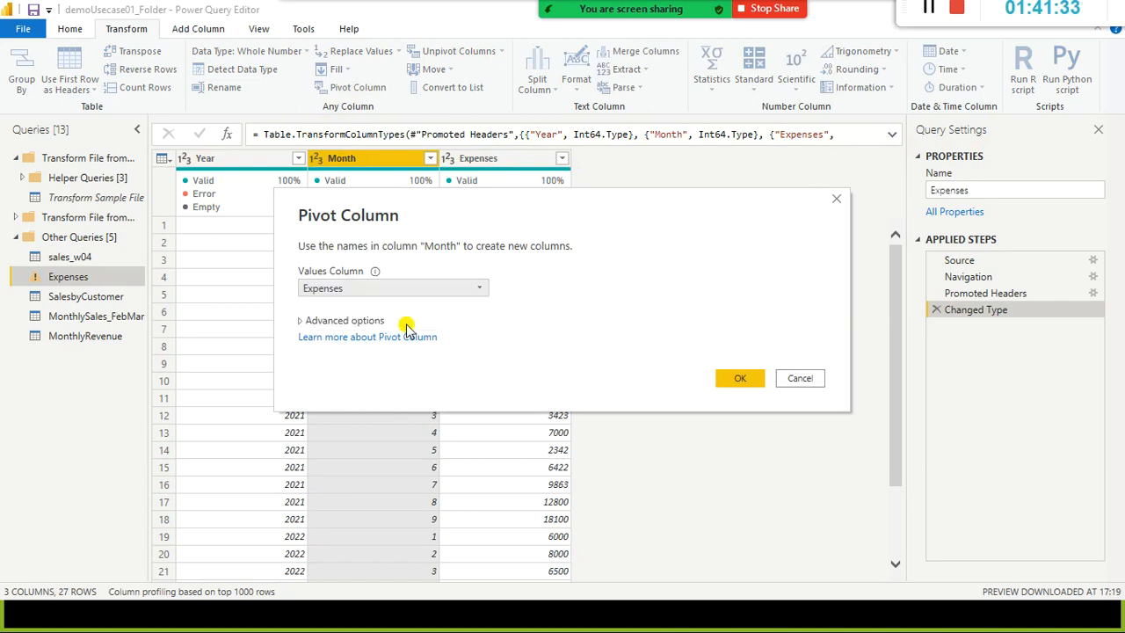
{"action": "left_click", "coordinate": [739, 377]}
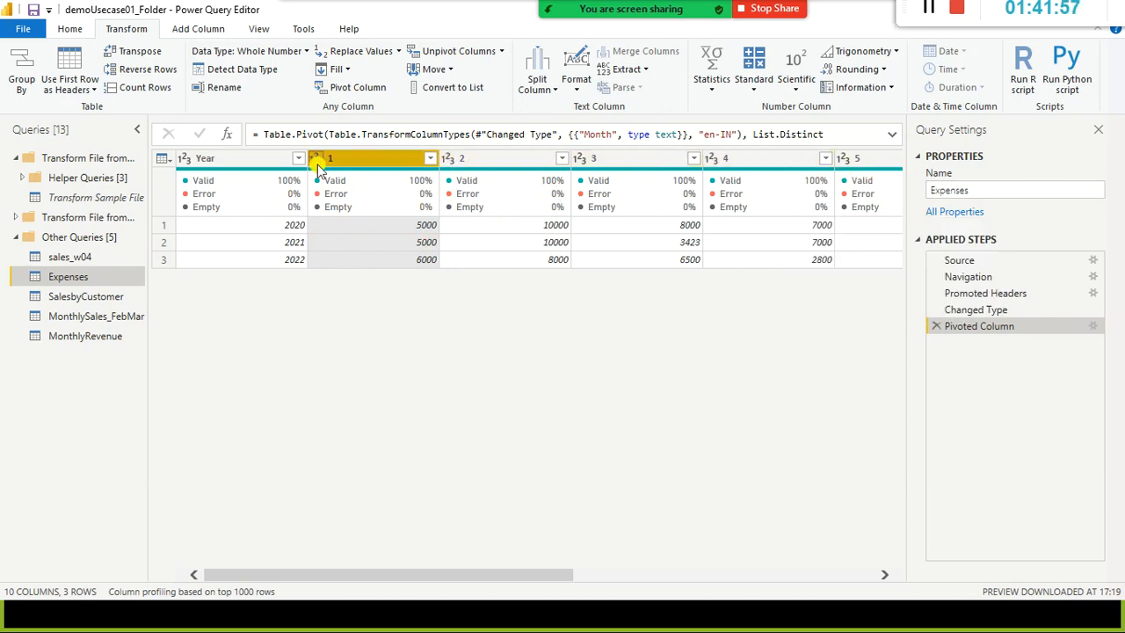
Unpivot the month columns 1 through 9 back into rows.
{"action": "left_click_drag", "start_coordinate": [403, 580], "coordinate": [283, 553]}
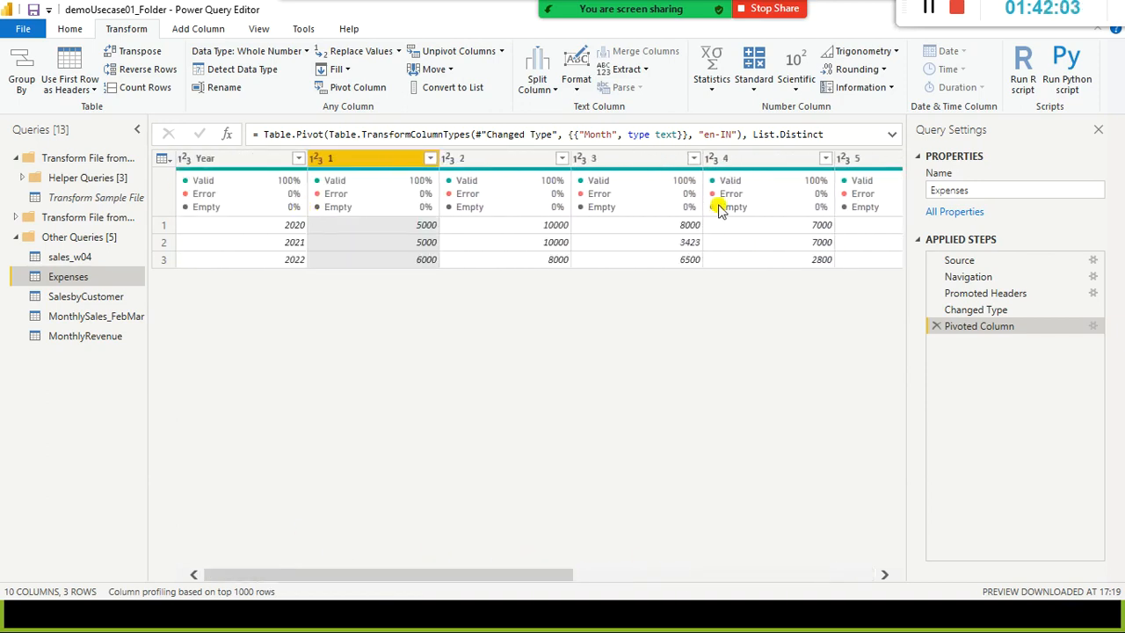
{"action": "left_click_drag", "start_coordinate": [304, 575], "coordinate": [687, 565]}
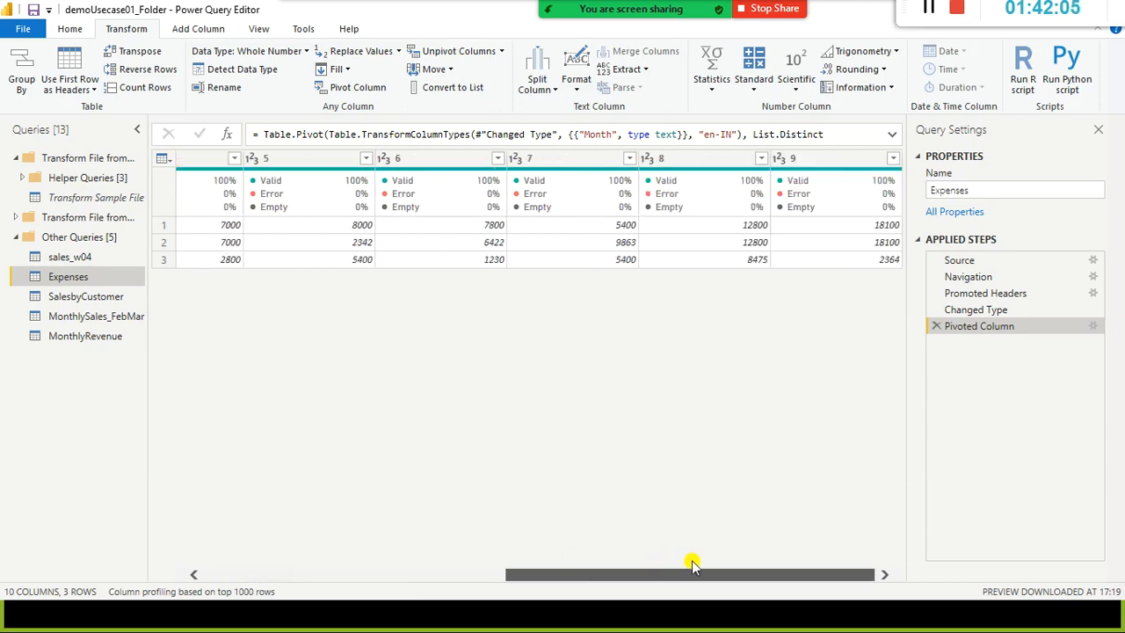
{"action": "left_click", "coordinate": [868, 158], "text": "shift"}
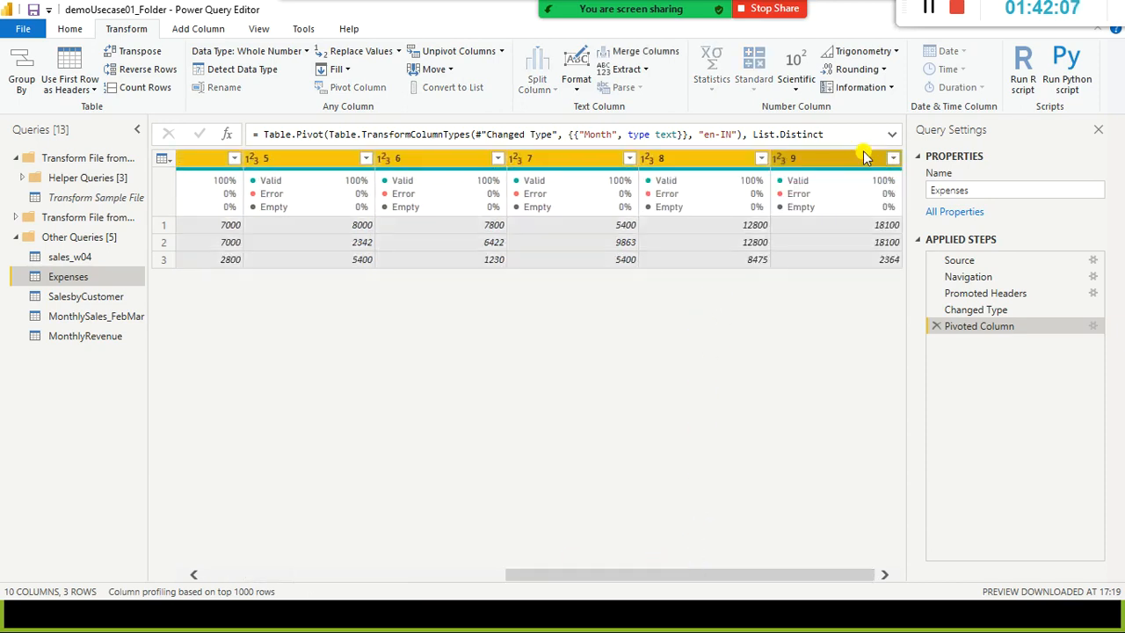
{"action": "left_click", "coordinate": [457, 51]}
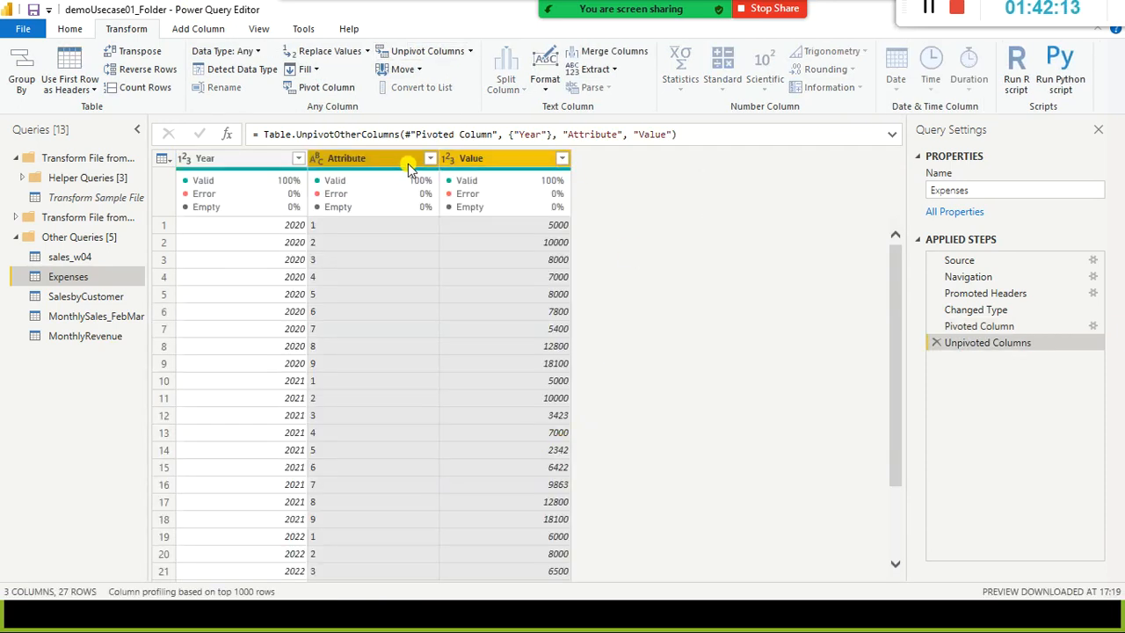
Rename the Attribute column to Month and the Value column to Expenses.
{"action": "double_click", "coordinate": [329, 158]}
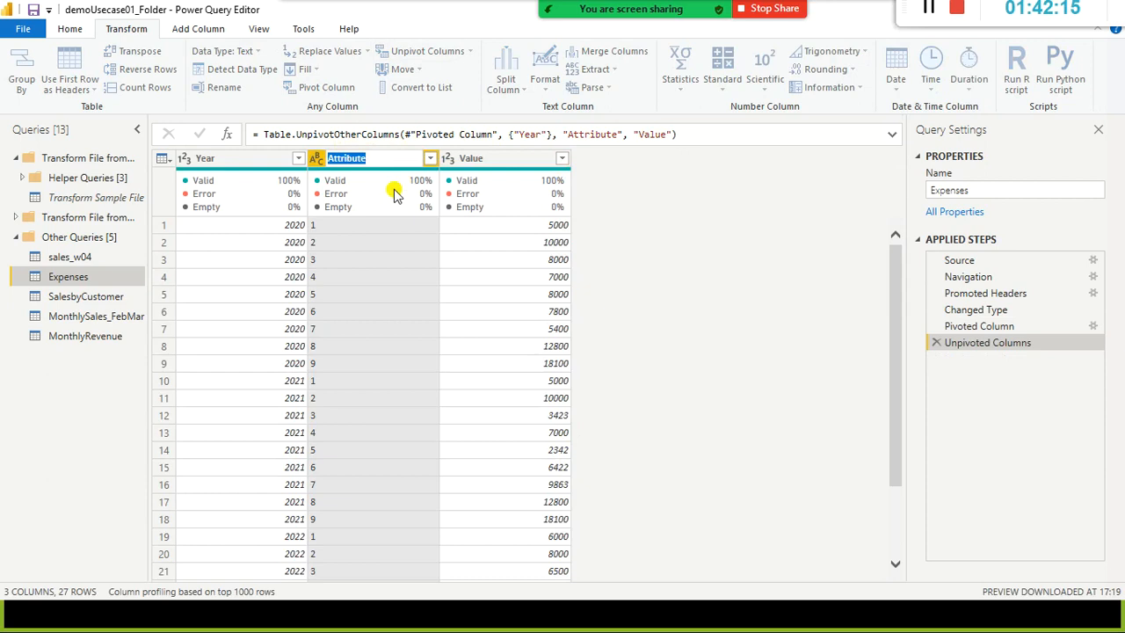
{"action": "type", "text": "Month"}
{"action": "key", "text": "Return"}
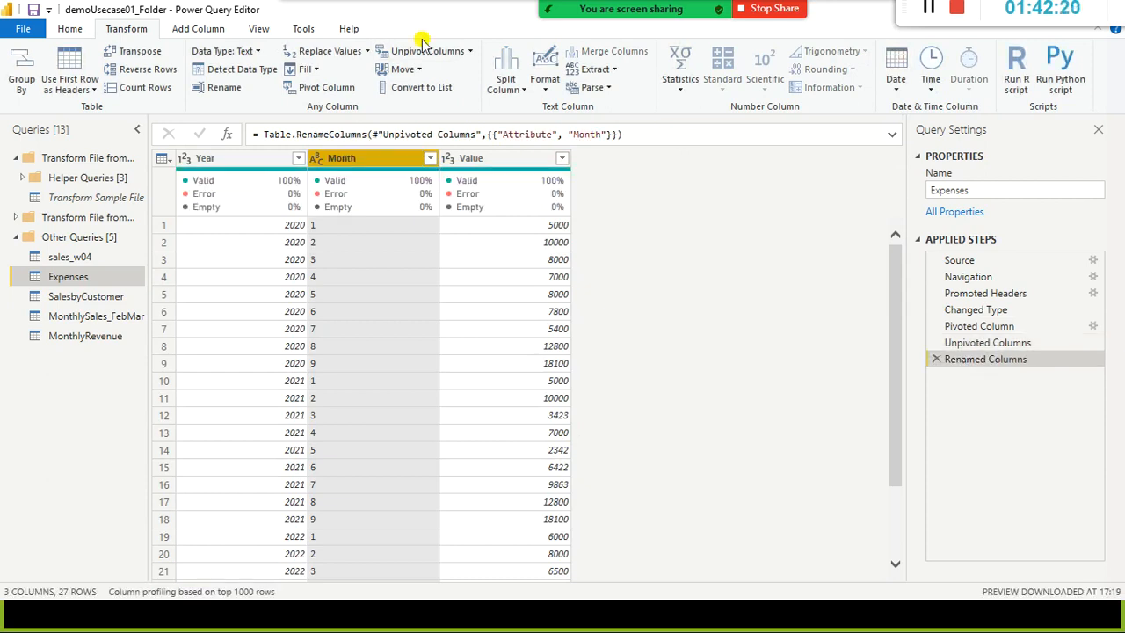
{"action": "double_click", "coordinate": [526, 159]}
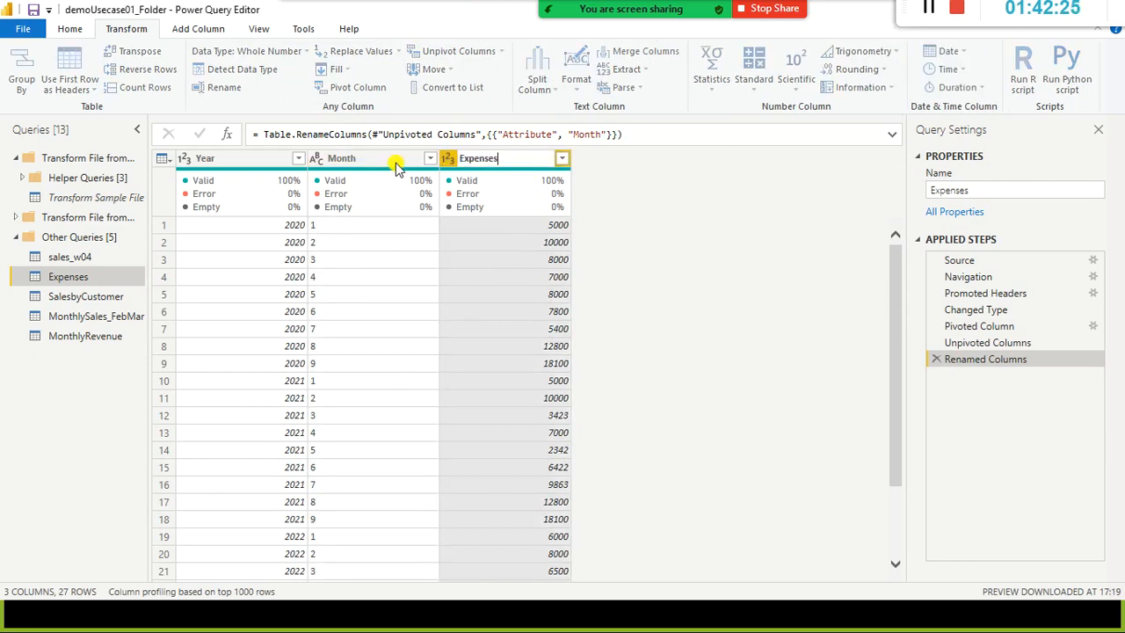
{"action": "left_click", "coordinate": [773, 290]}
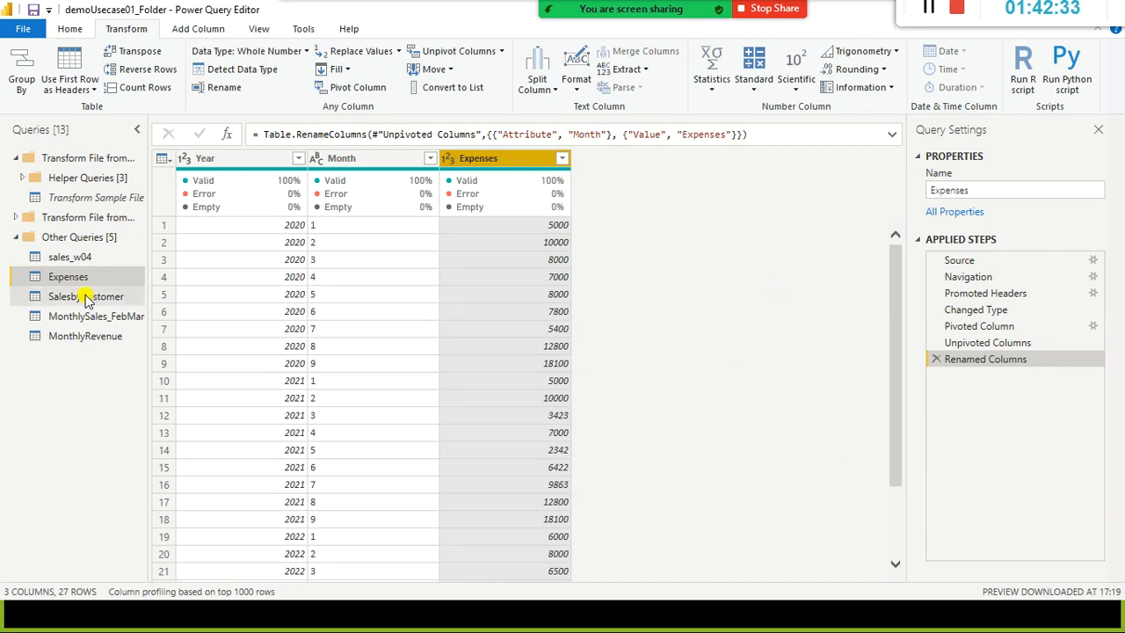
Create both a duplicate and a reference of the Expenses query, and reopen the original Expenses query.
{"action": "right_click", "coordinate": [70, 283]}
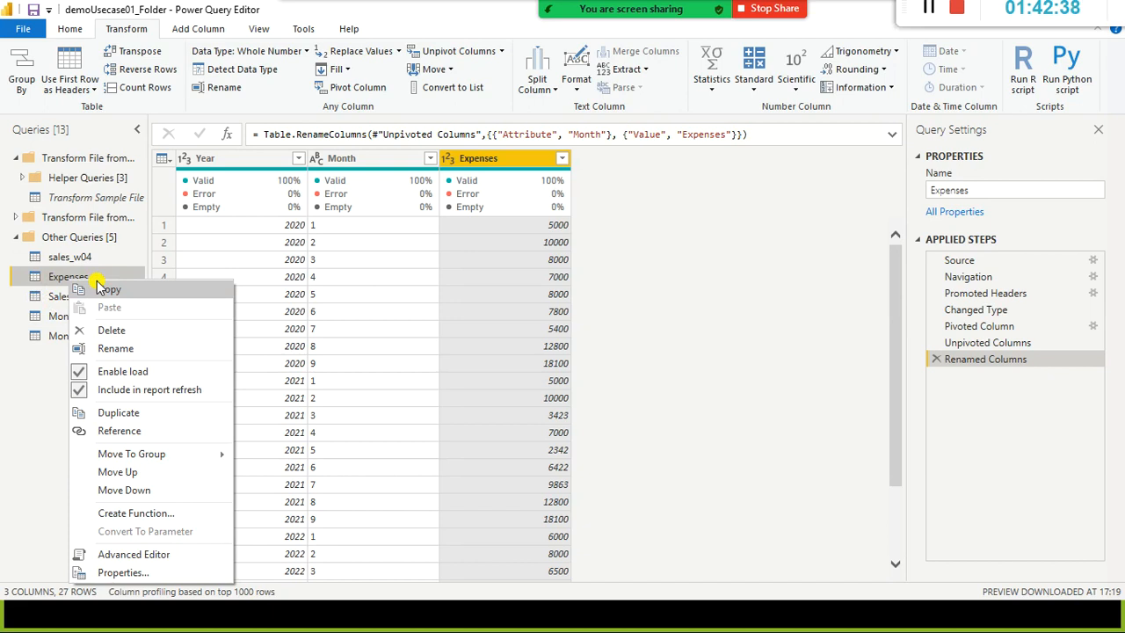
{"action": "left_click", "coordinate": [115, 413]}
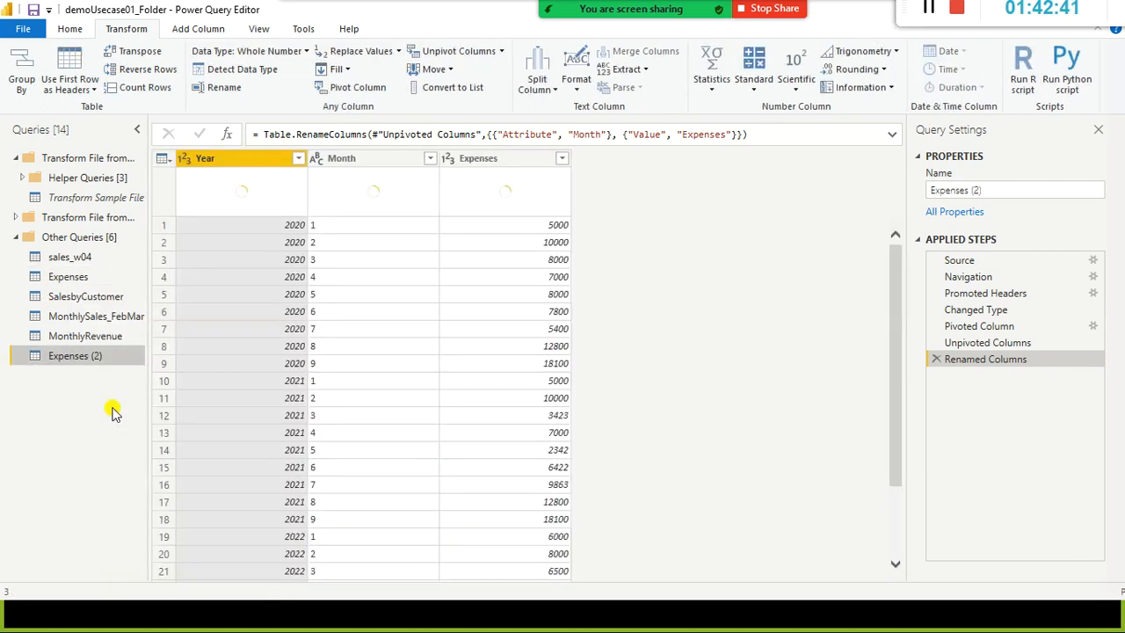
{"action": "right_click", "coordinate": [86, 280]}
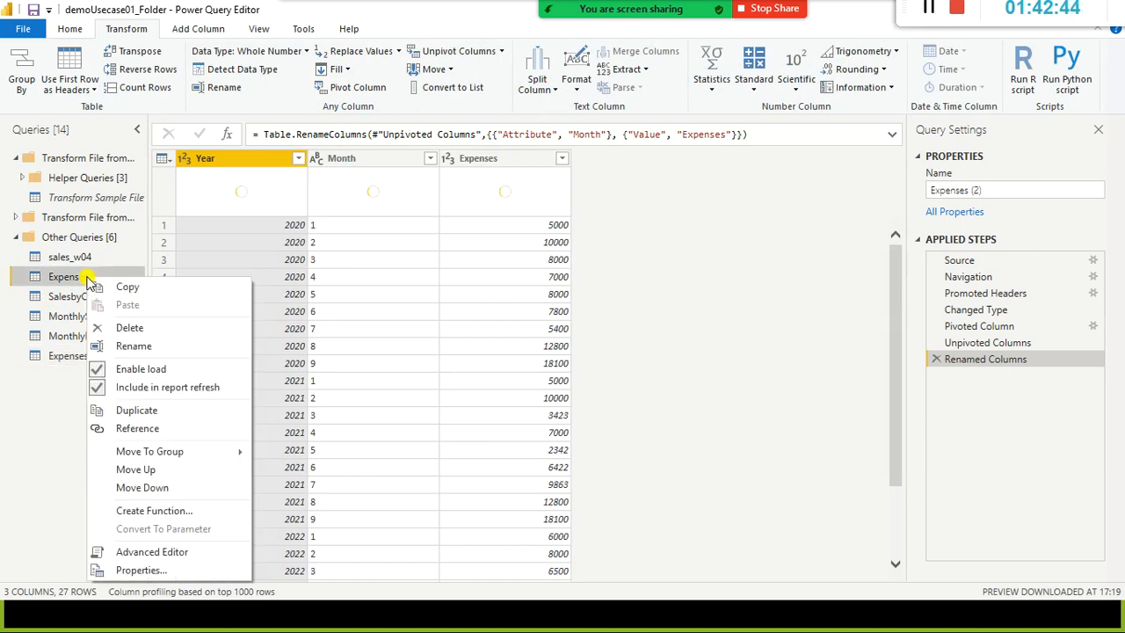
{"action": "left_click", "coordinate": [157, 431]}
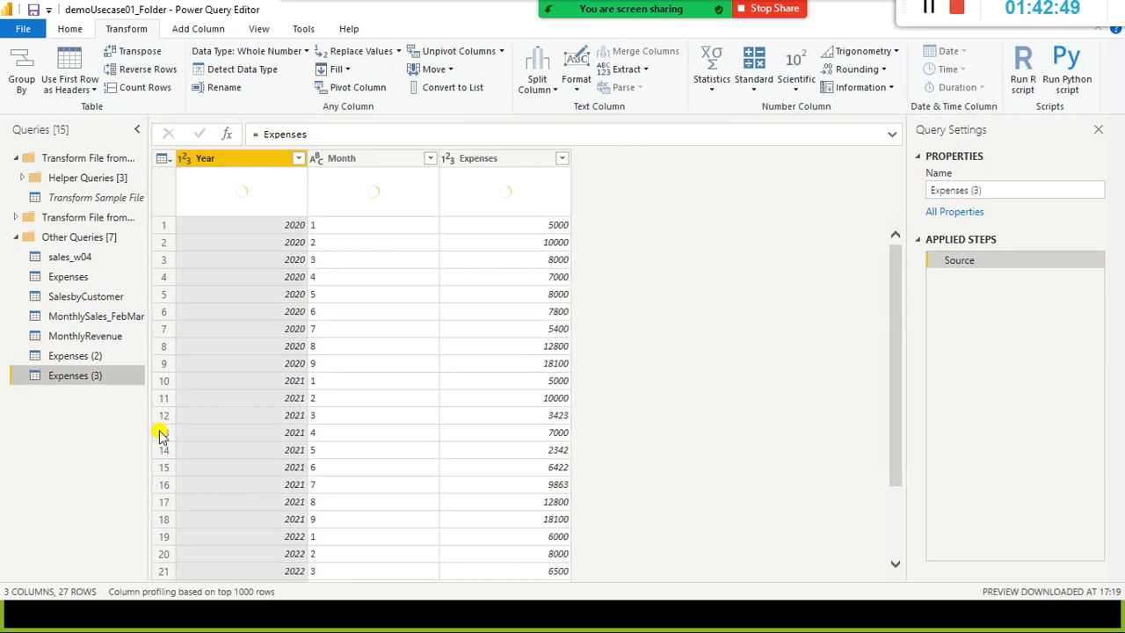
{"action": "left_click", "coordinate": [85, 278]}
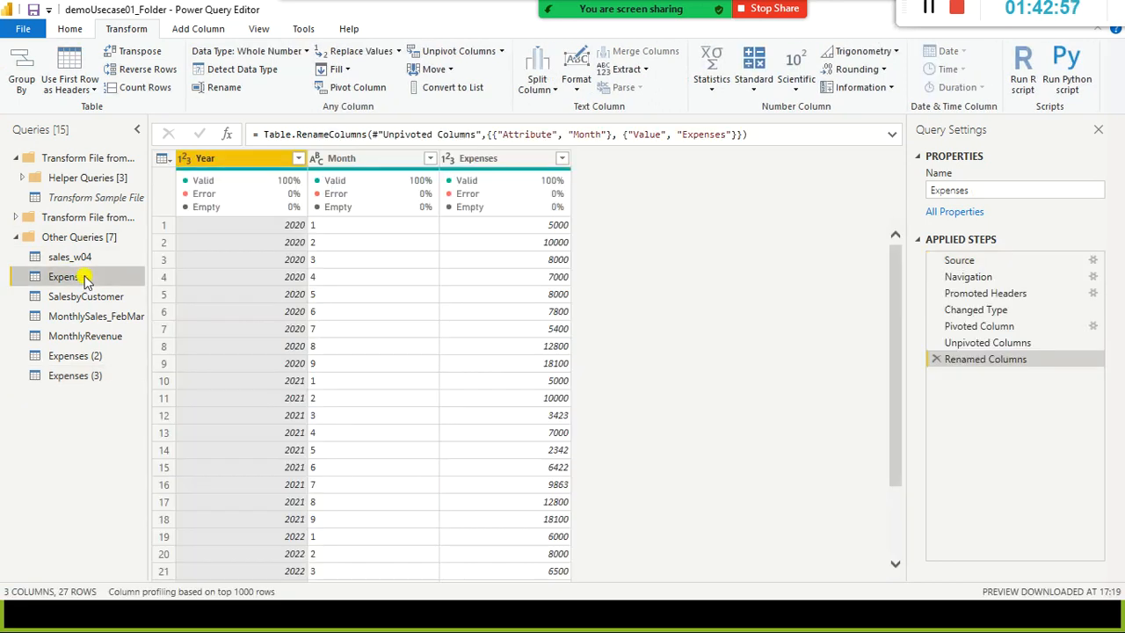
Examine in the query dependencies view how the duplicate and the reference of Expenses connect to their source, and close the view.
{"action": "left_click", "coordinate": [257, 30]}
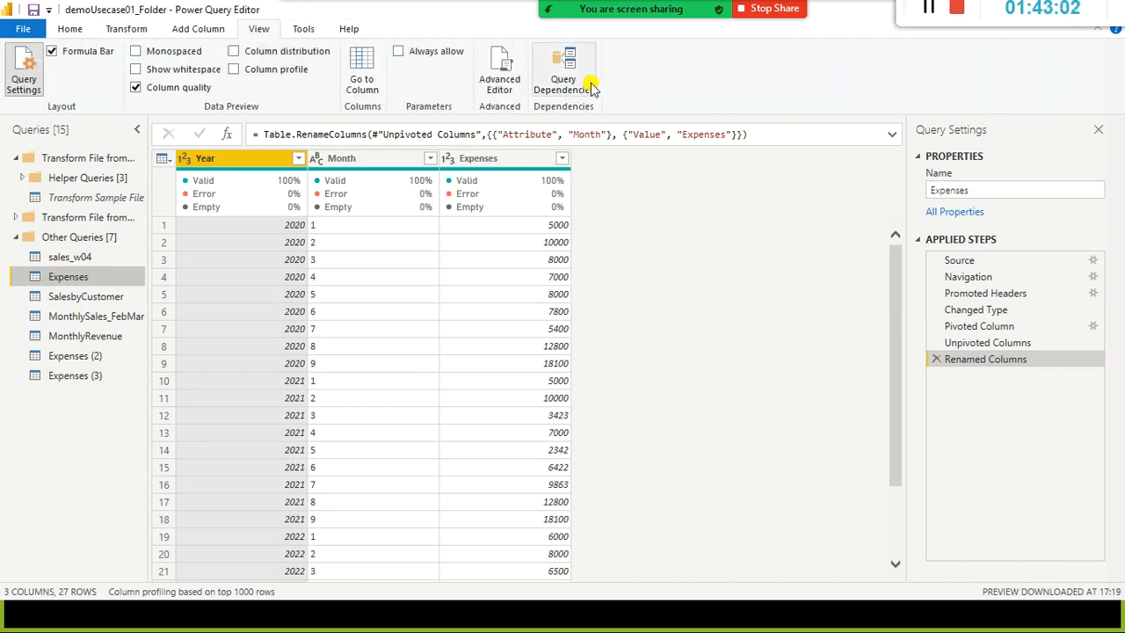
{"action": "left_click", "coordinate": [583, 90]}
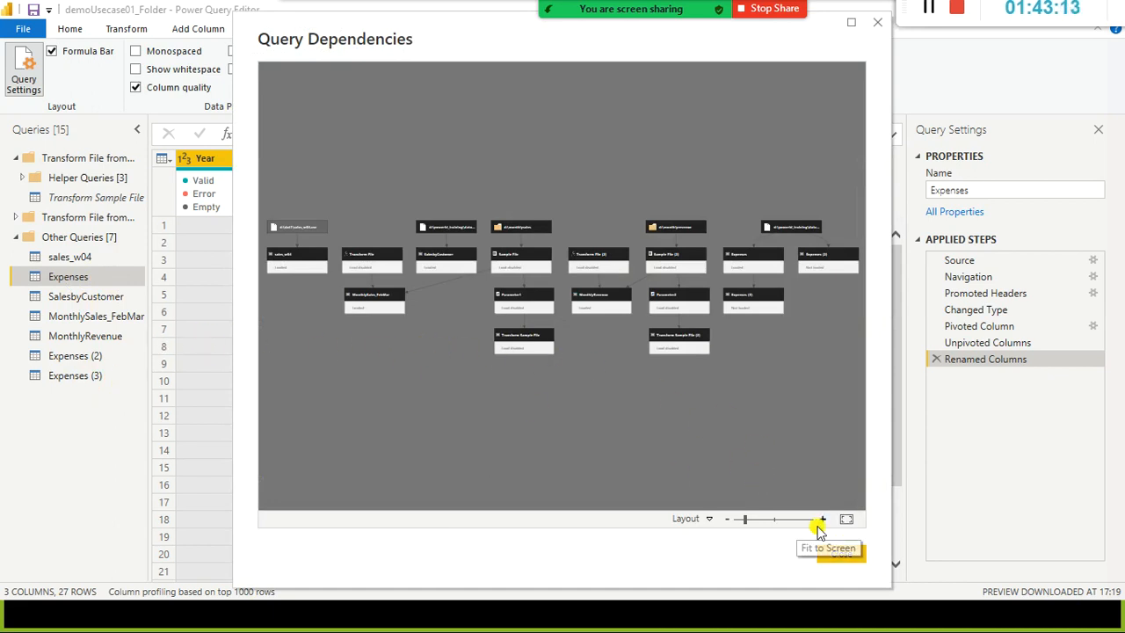
{"action": "left_click", "coordinate": [771, 520]}
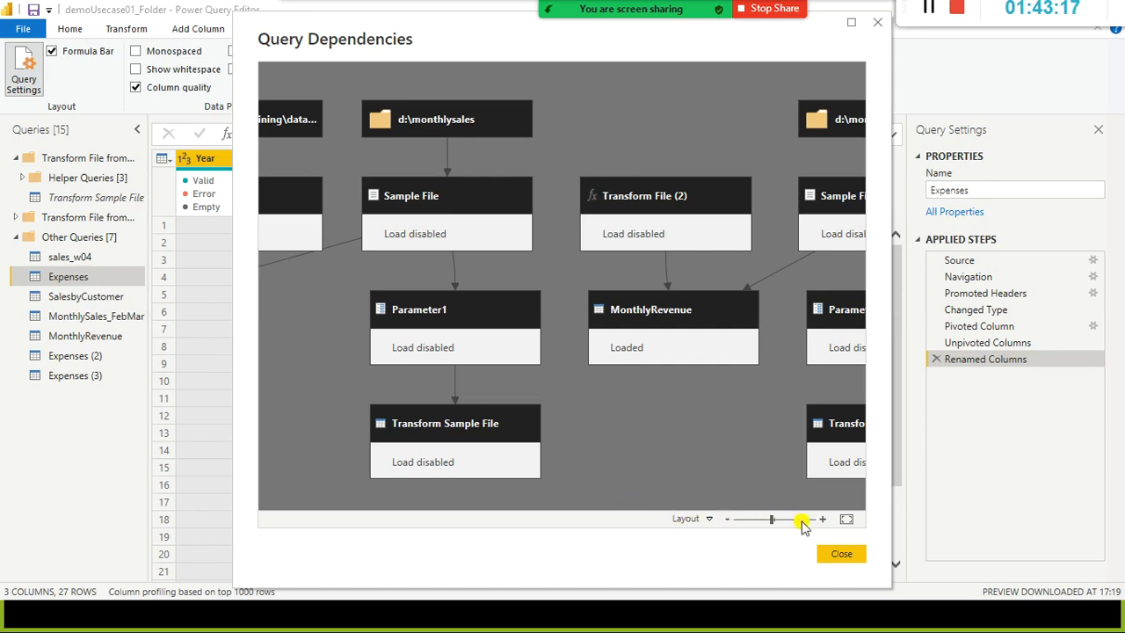
{"action": "left_click_drag", "start_coordinate": [770, 486], "coordinate": [73, 431]}
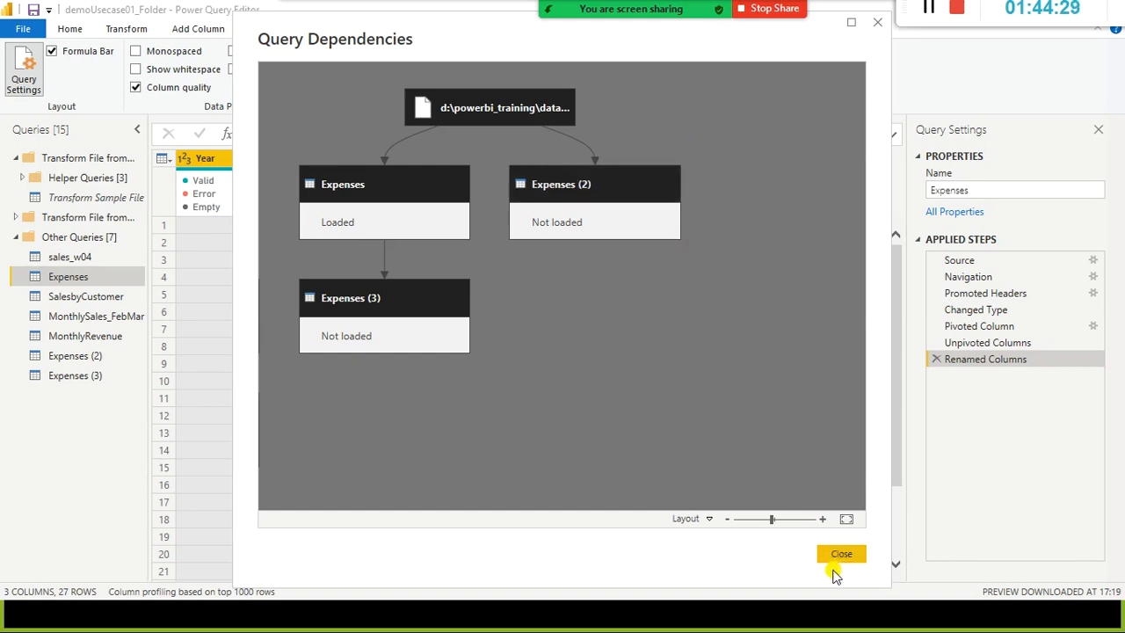
{"action": "key", "text": "alt+Tab"}
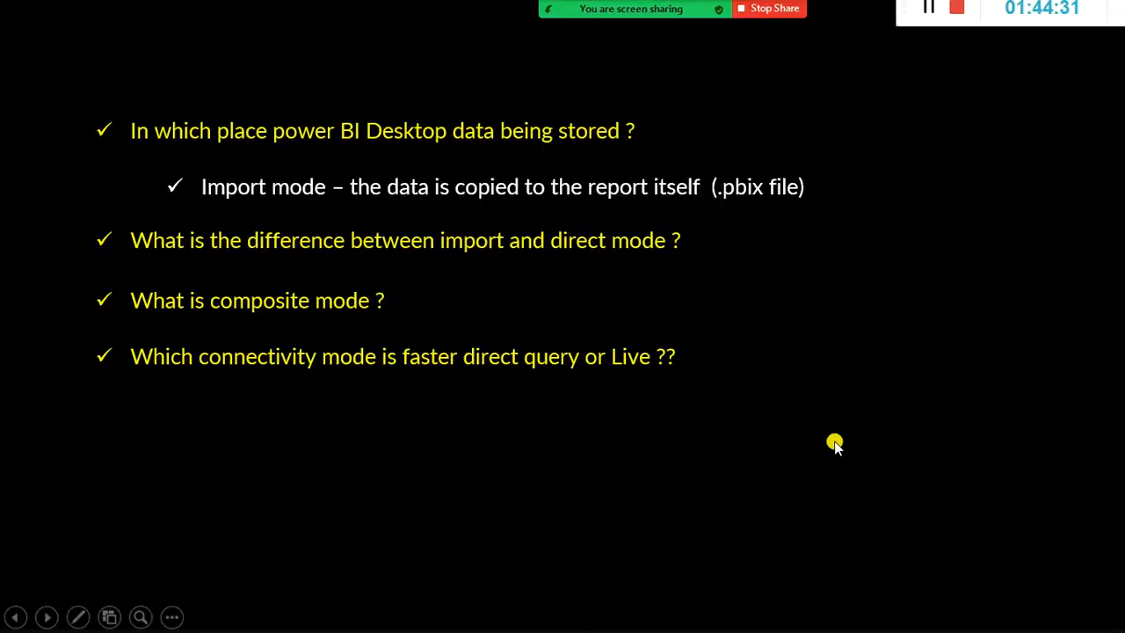
{"action": "key", "text": "alt+Tab"}
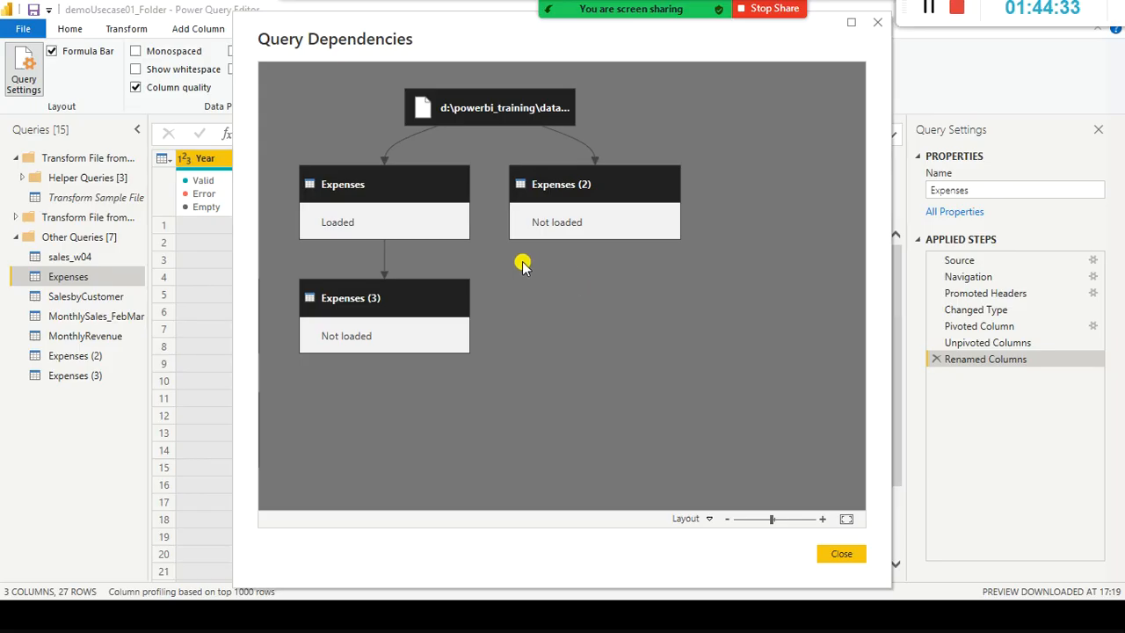
{"action": "left_click", "coordinate": [839, 556]}
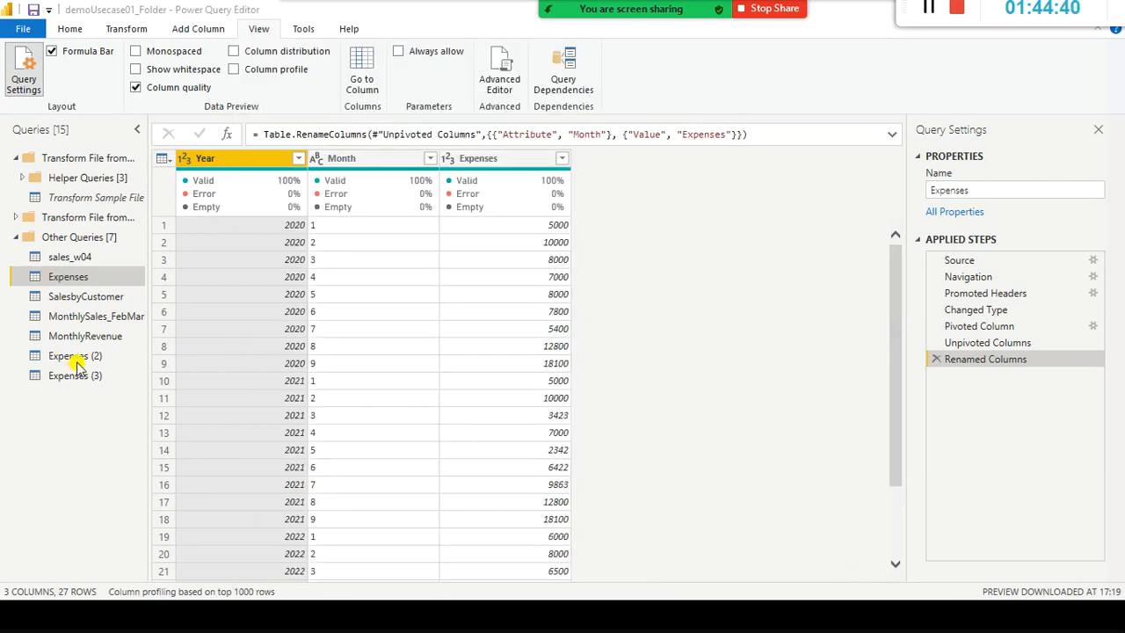
Pivot the Year column of the Expenses (2) query, using Expenses as the values column.
{"action": "left_click", "coordinate": [75, 277]}
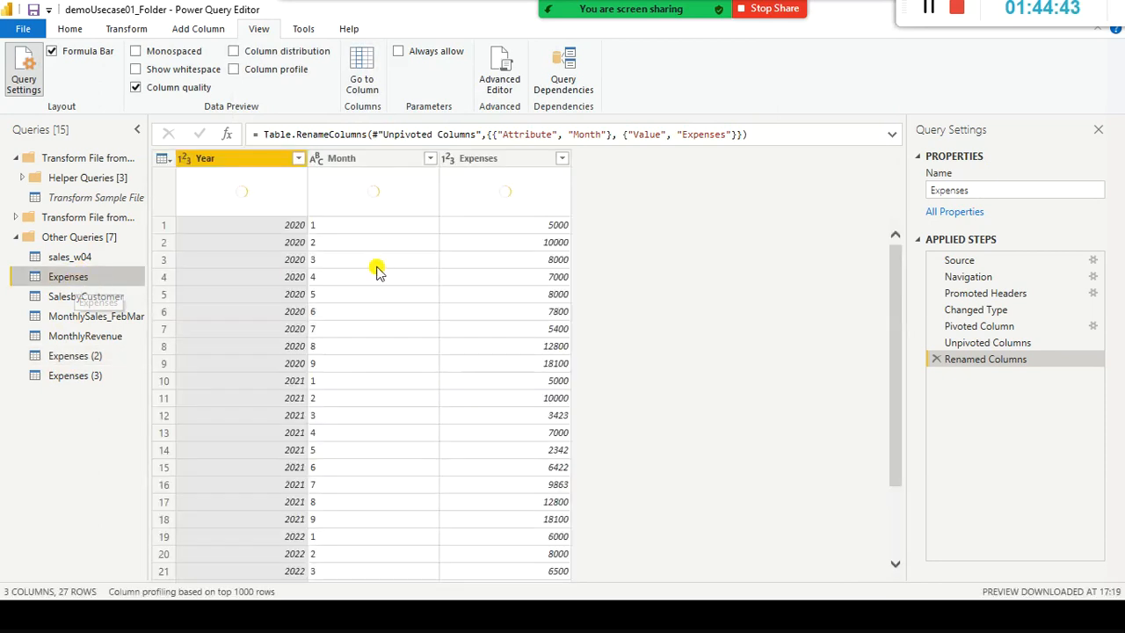
{"action": "left_click", "coordinate": [93, 356]}
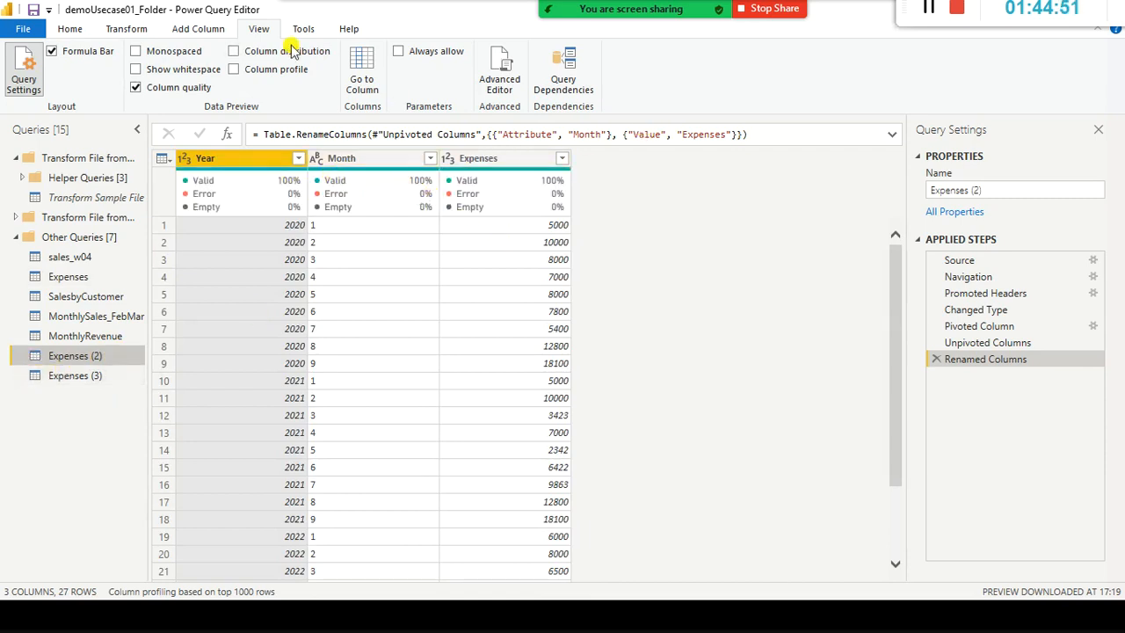
{"action": "left_click", "coordinate": [127, 29]}
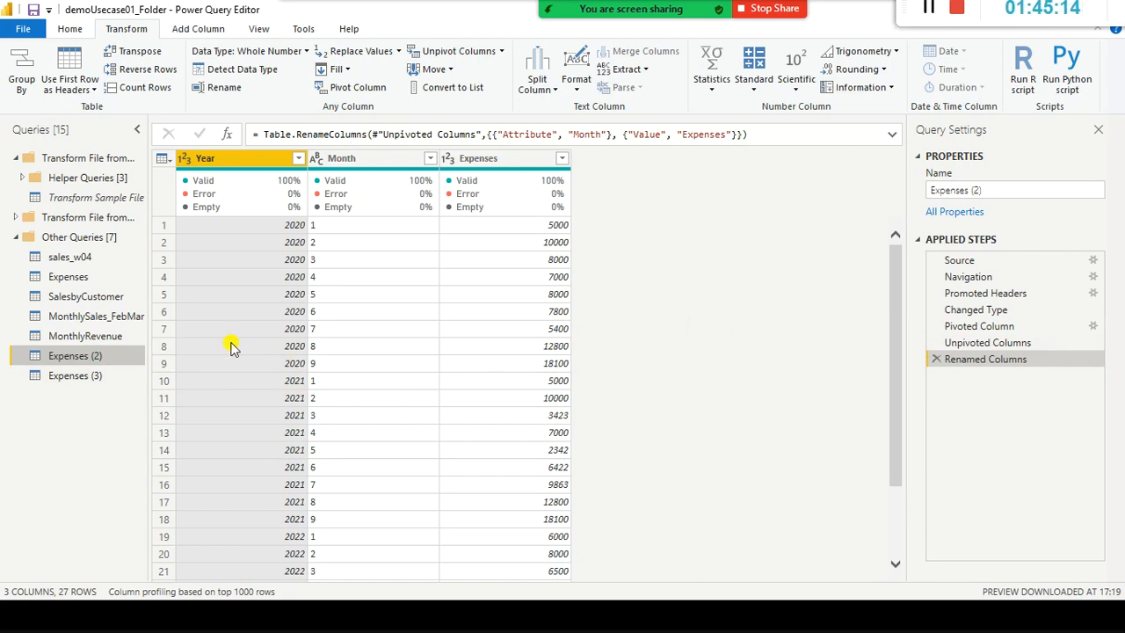
{"action": "left_click", "coordinate": [85, 378]}
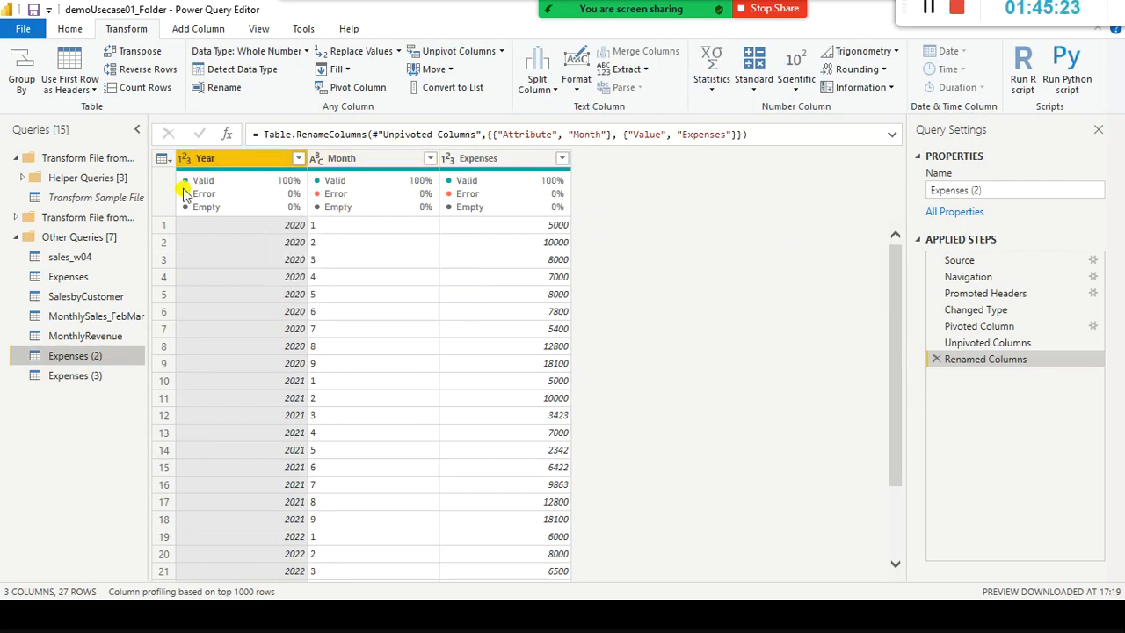
{"action": "mouse_move", "coordinate": [191, 182]}
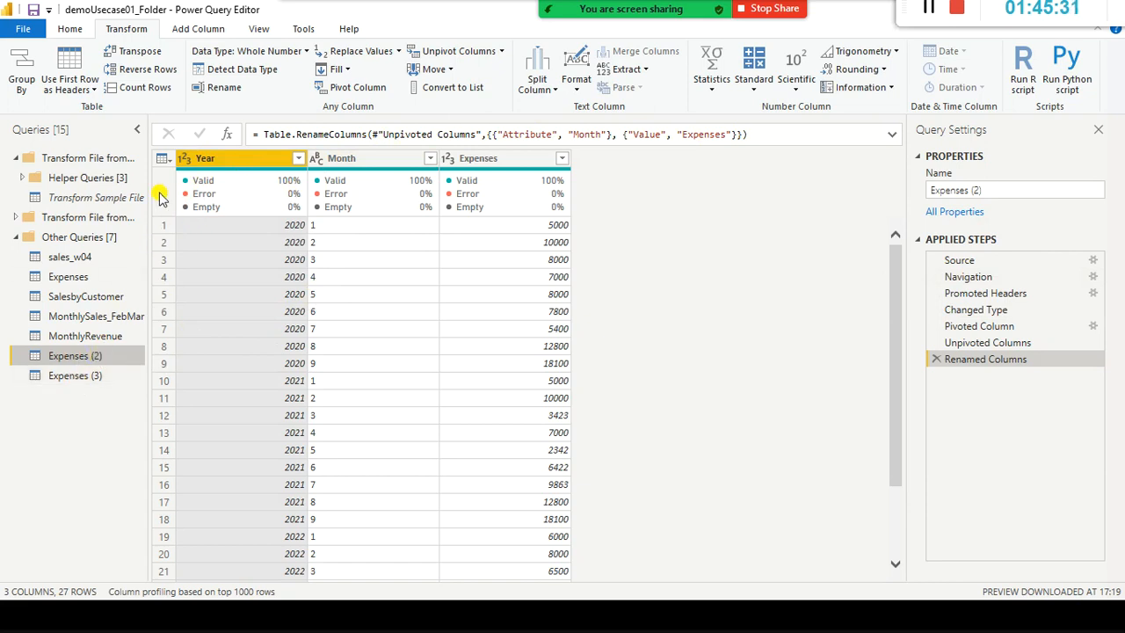
{"action": "left_click", "coordinate": [72, 277]}
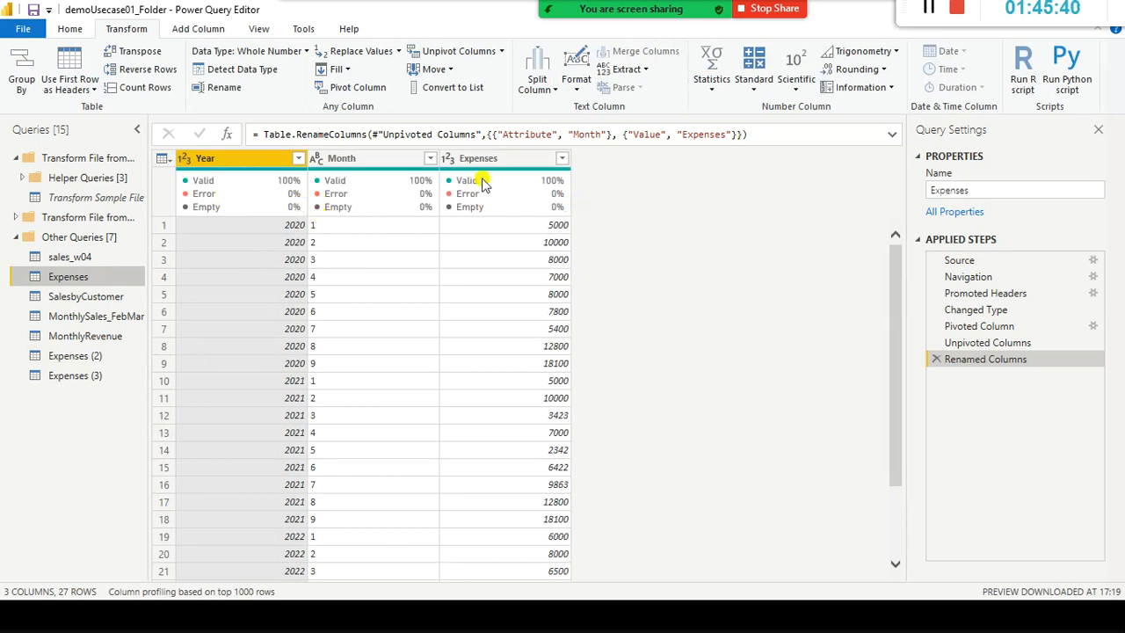
{"action": "left_click", "coordinate": [82, 356]}
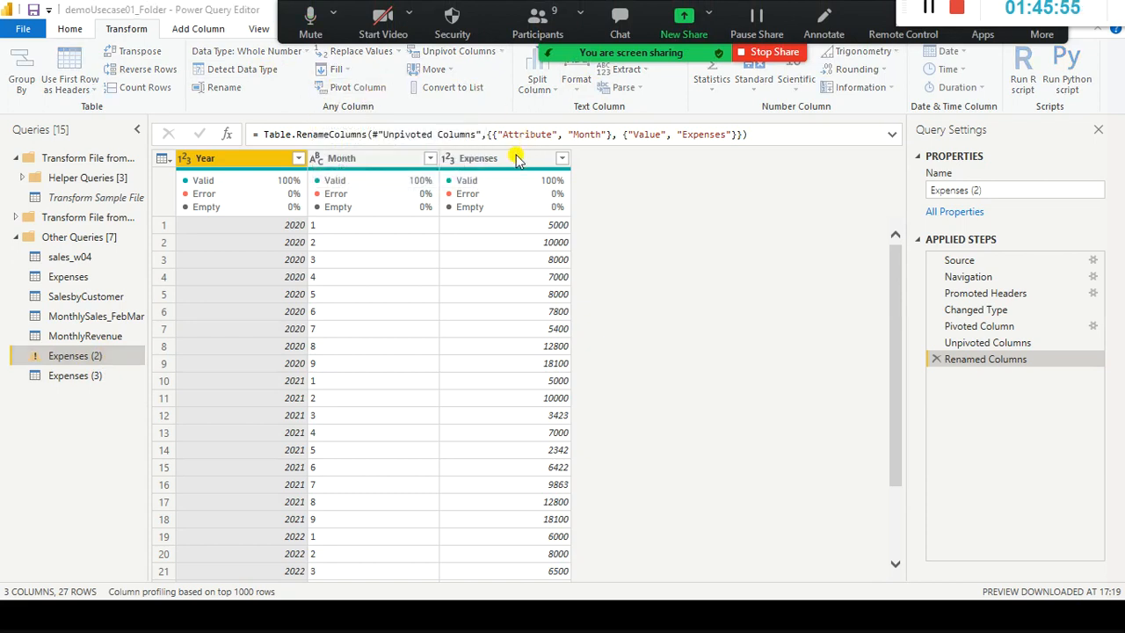
{"action": "left_click", "coordinate": [359, 290]}
{"action": "left_click", "coordinate": [334, 318]}
{"action": "left_click", "coordinate": [735, 377]}
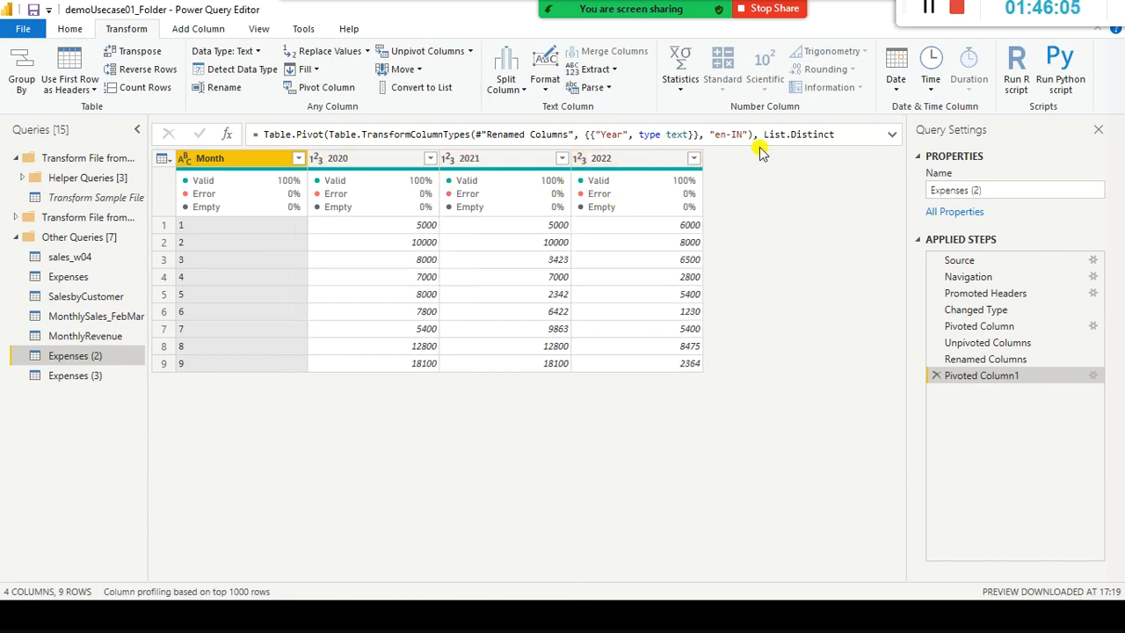
Rename the Expenses (2) query as "pivote by Year".
{"action": "right_click", "coordinate": [88, 360]}
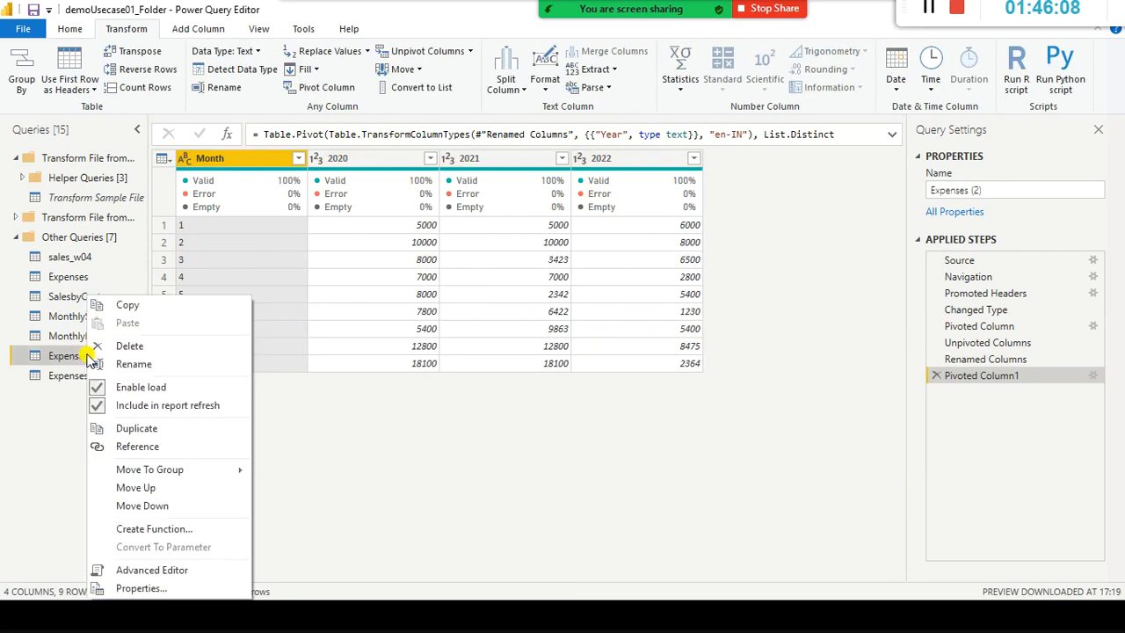
{"action": "left_click", "coordinate": [171, 364]}
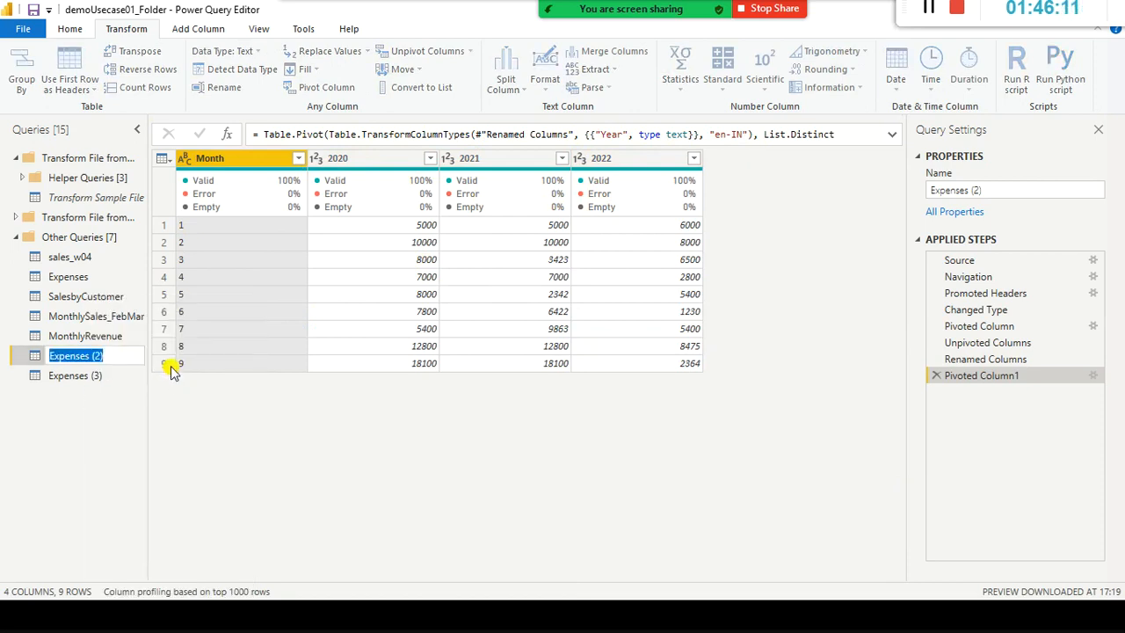
{"action": "type", "text": "pivote by Year"}
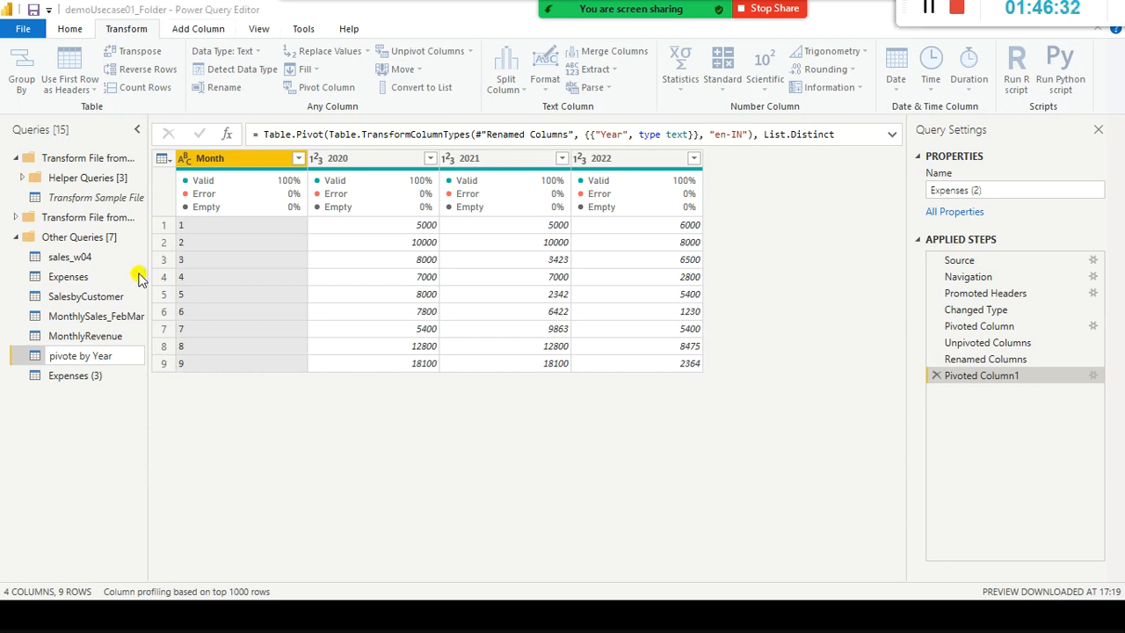
{"action": "key", "text": "Return"}
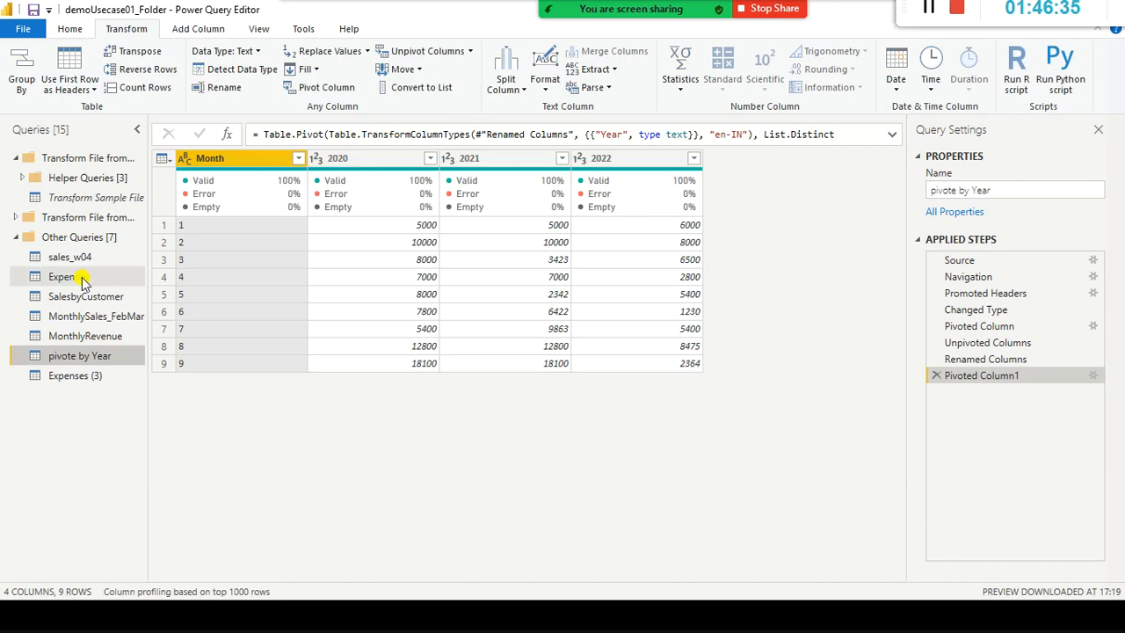
Pivot the Month column of the referenced query Expenses (3), using Expenses as the values column.
{"action": "left_click", "coordinate": [37, 278]}
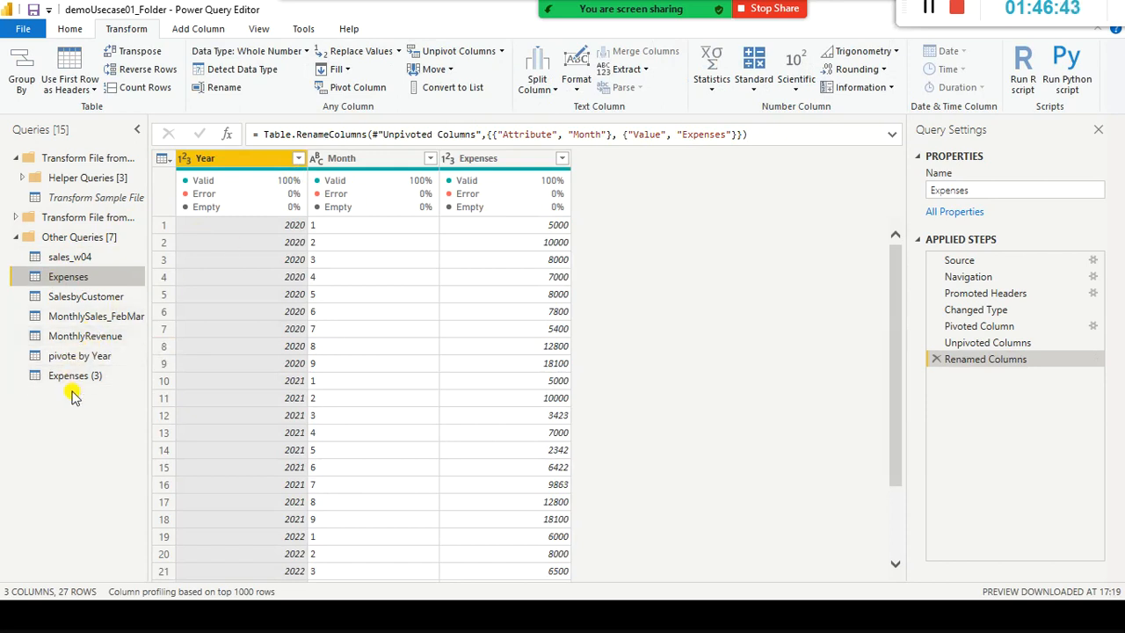
{"action": "left_click", "coordinate": [94, 357]}
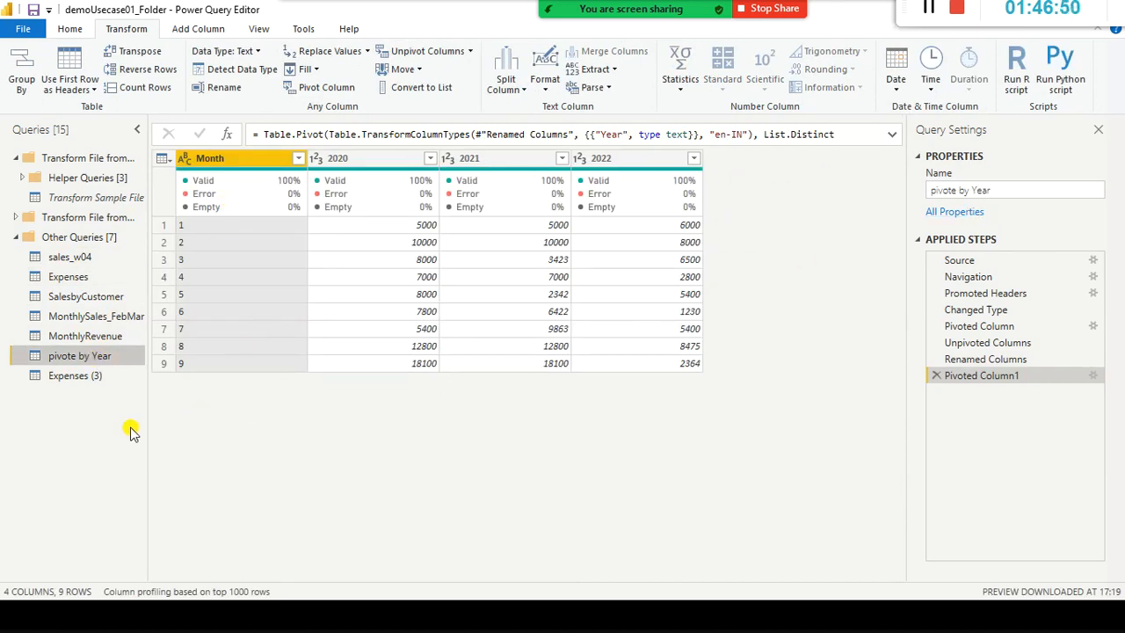
{"action": "left_click", "coordinate": [88, 376]}
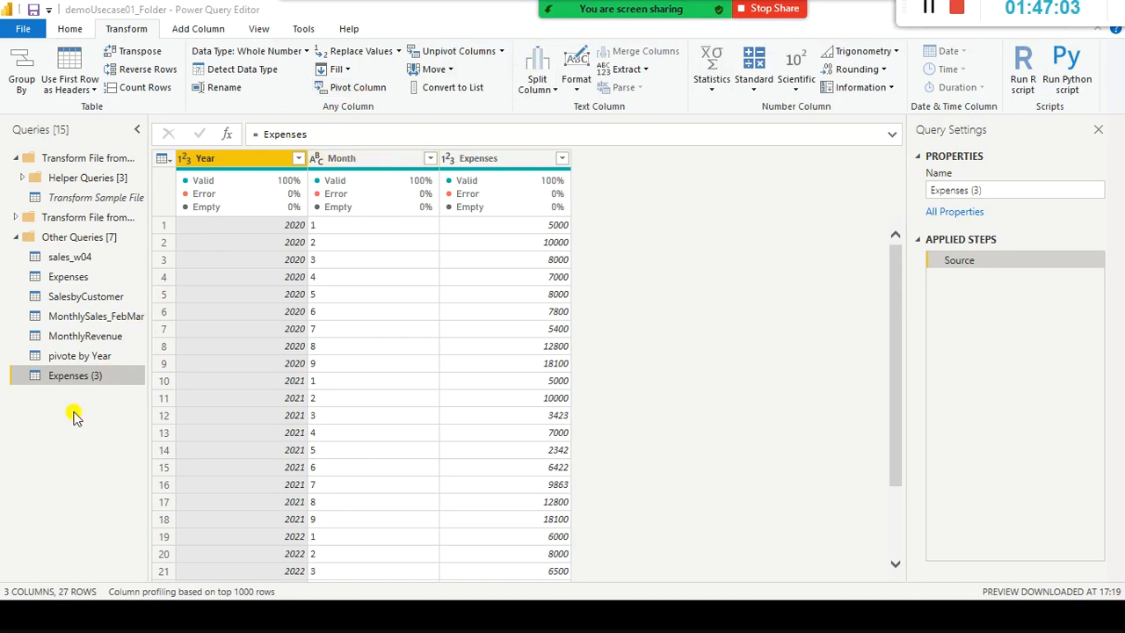
{"action": "left_click", "coordinate": [356, 158]}
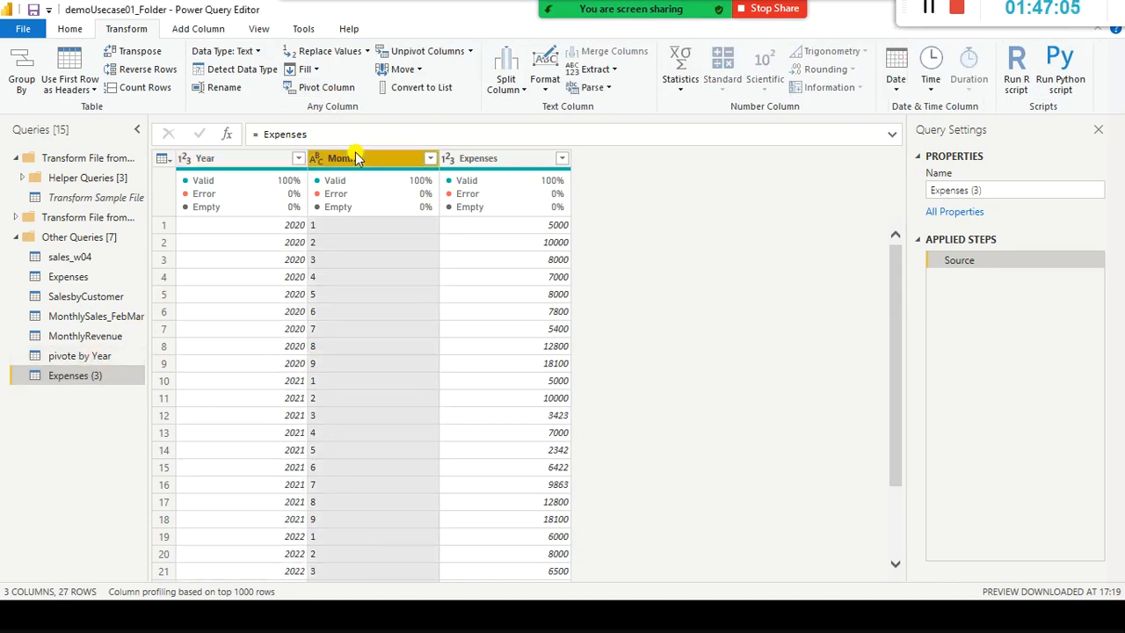
{"action": "left_click", "coordinate": [324, 87]}
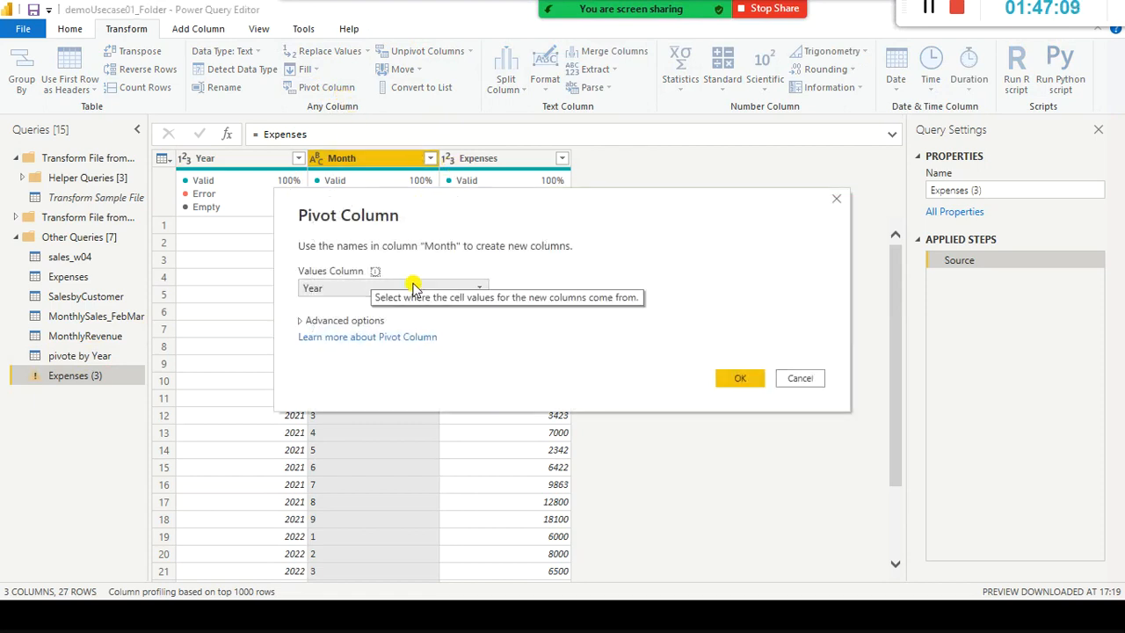
{"action": "left_click", "coordinate": [329, 288]}
{"action": "left_click", "coordinate": [327, 322]}
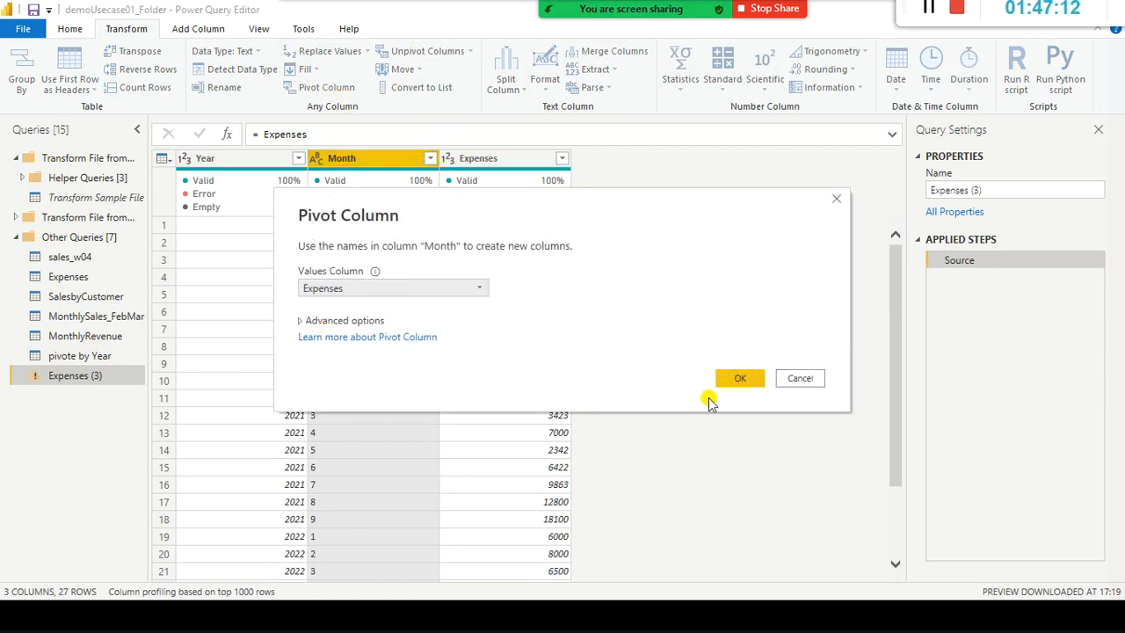
{"action": "left_click", "coordinate": [746, 385]}
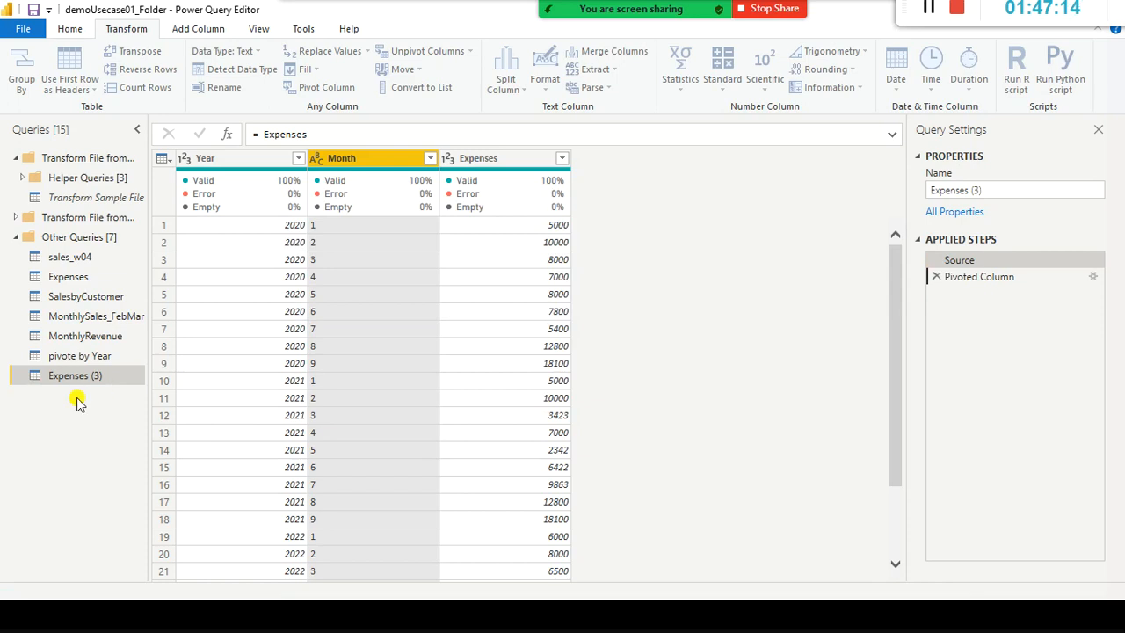
Rename the Expenses (3) query as "Pivot by Month".
{"action": "right_click", "coordinate": [81, 379]}
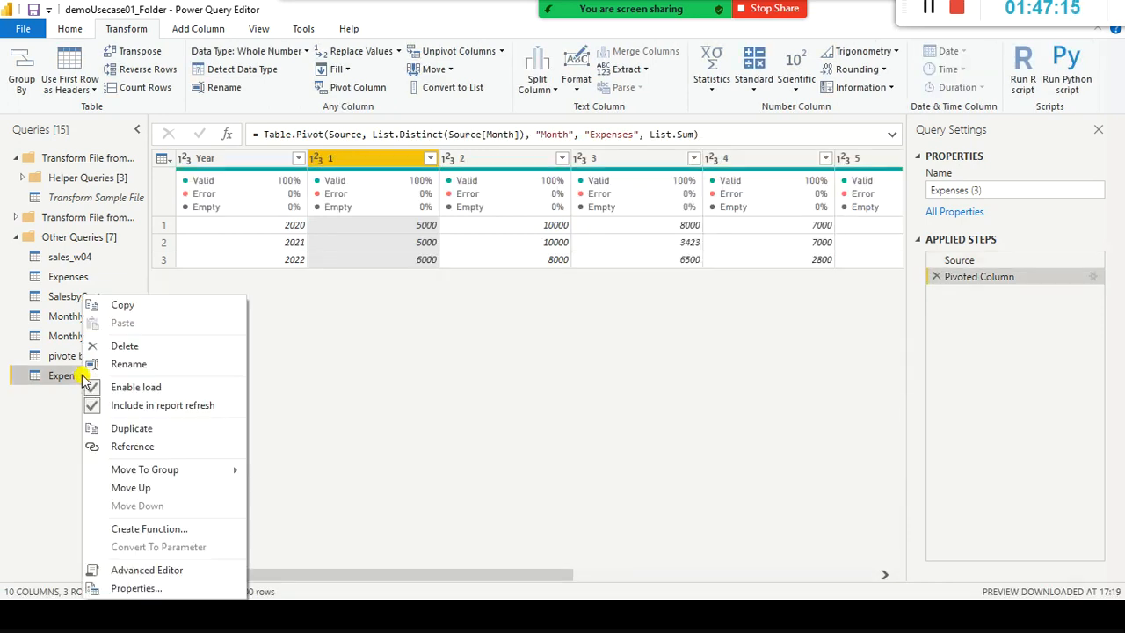
{"action": "left_click", "coordinate": [153, 365]}
{"action": "type", "text": "Pivot by Month"}
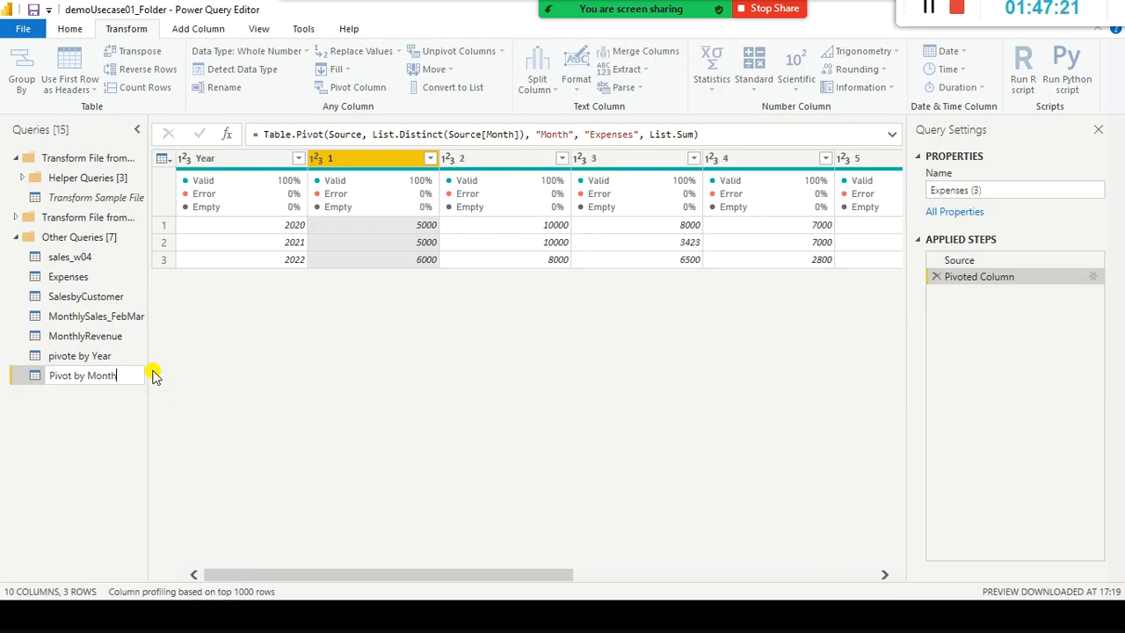
{"action": "key", "text": "Return"}
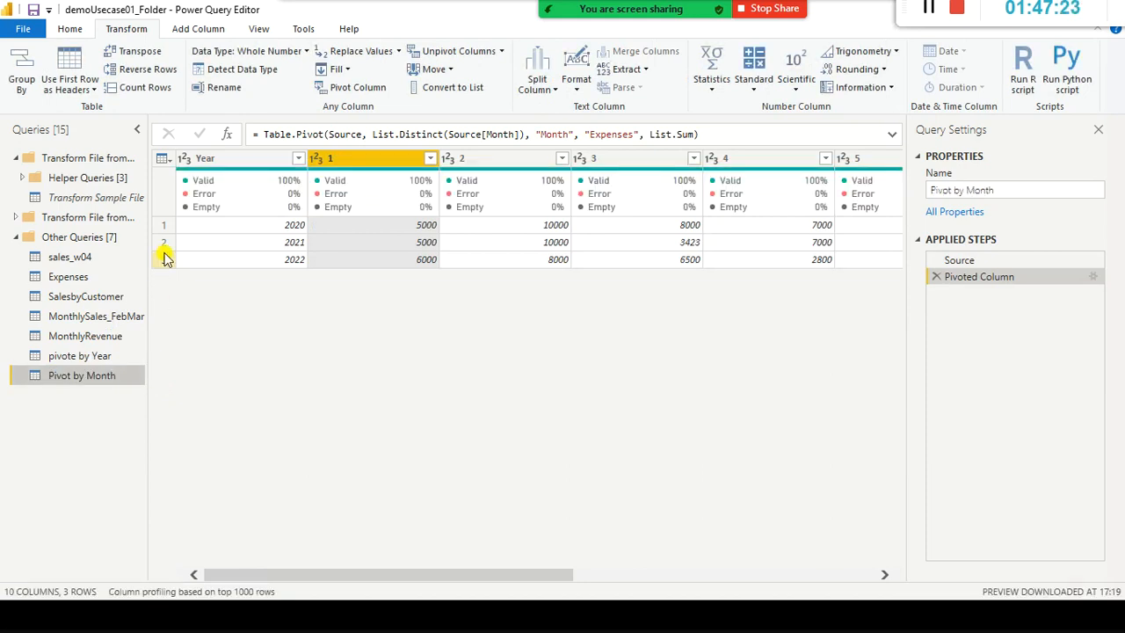
Correct the name of the "pivote by Year" query to "Pivot by Year" and compare it with the Pivot by Month query.
{"action": "left_click", "coordinate": [79, 360]}
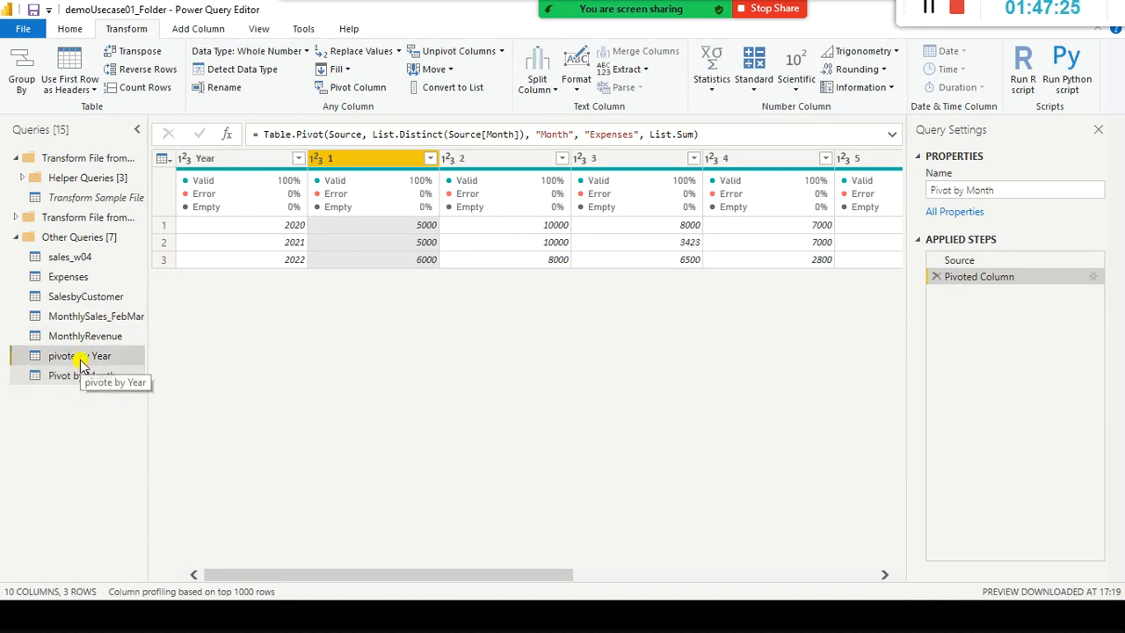
{"action": "left_click", "coordinate": [945, 190]}
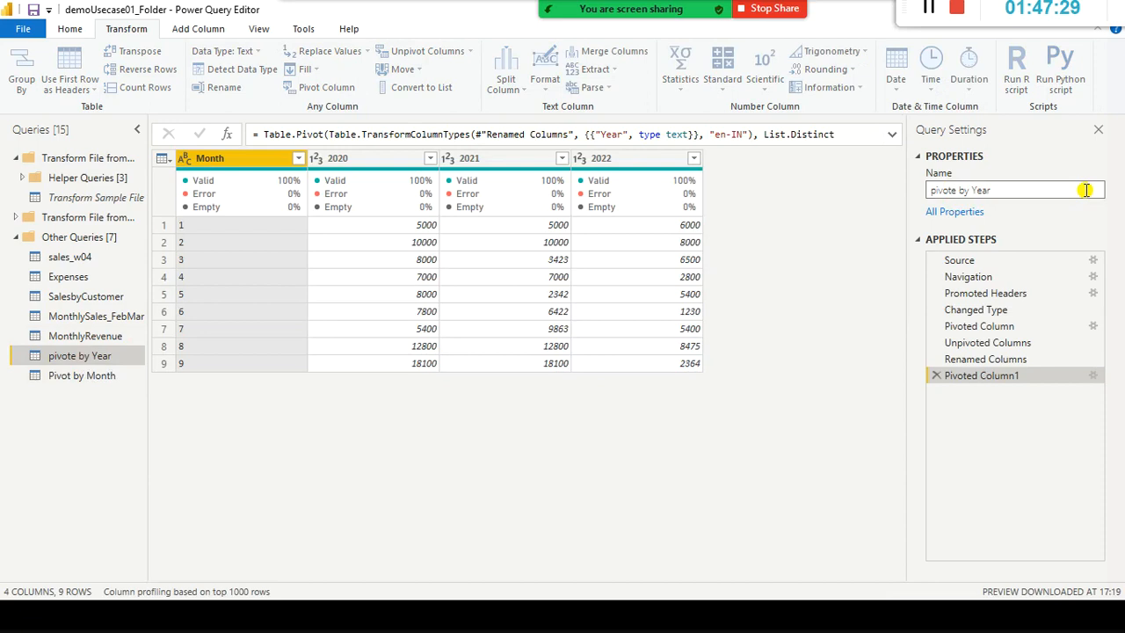
{"action": "type", "text": "Pivo"}
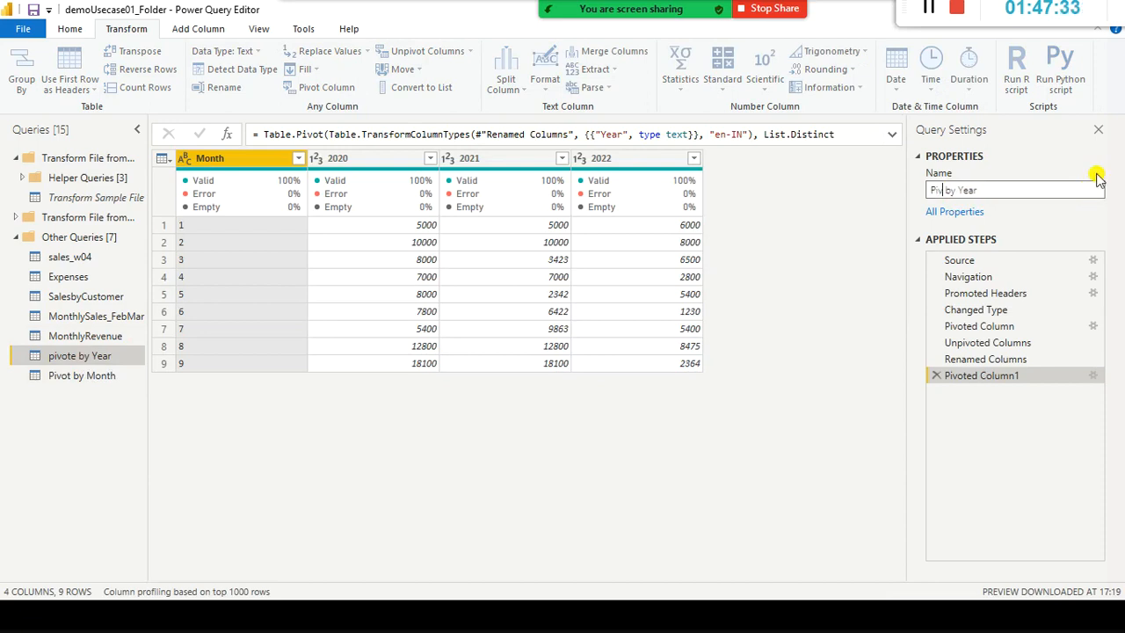
{"action": "key", "text": "Return"}
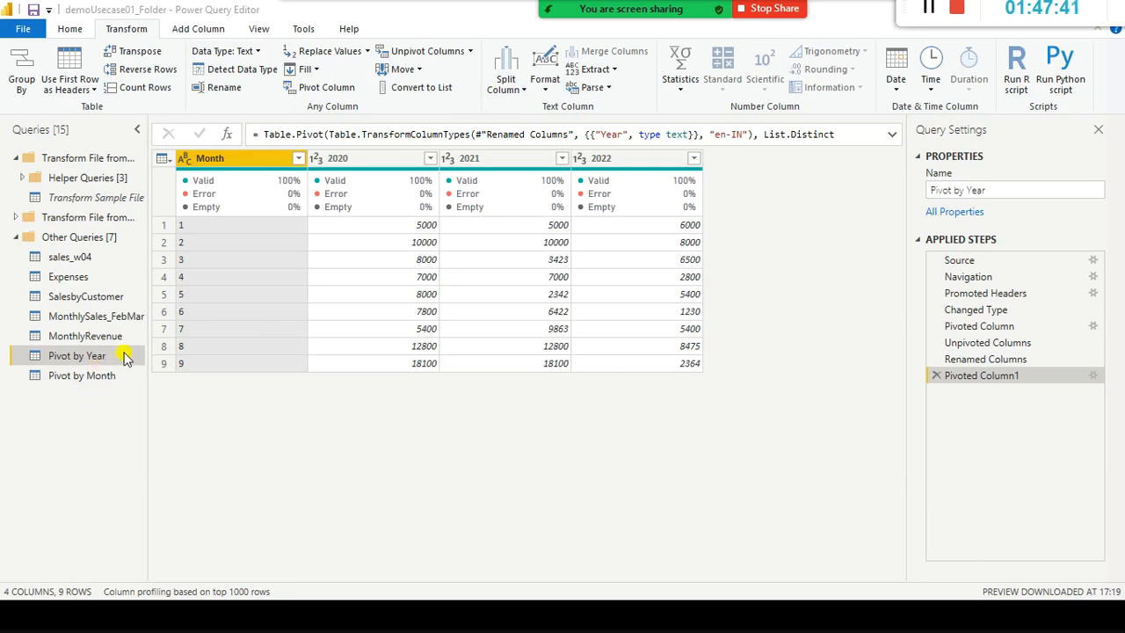
{"action": "left_click", "coordinate": [71, 375]}
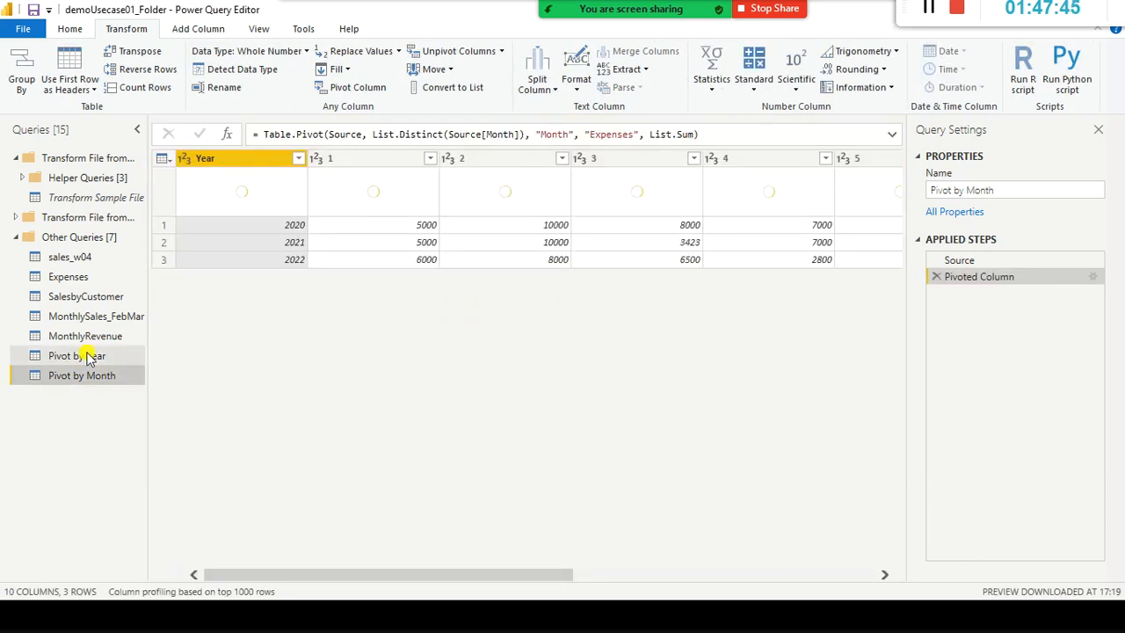
{"action": "left_click", "coordinate": [87, 356]}
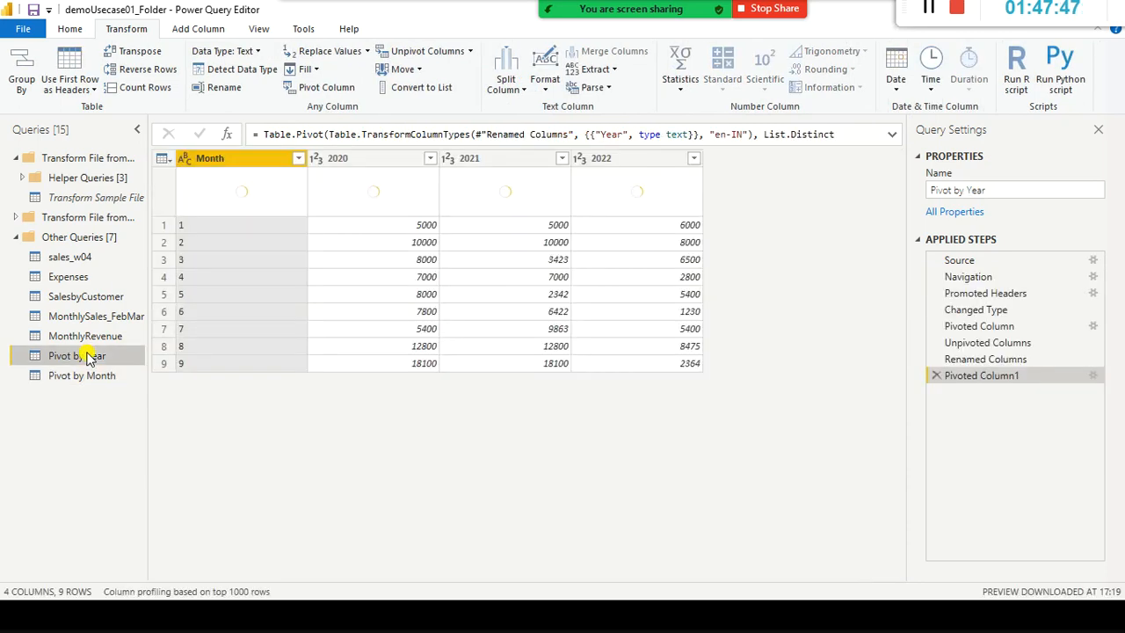
Try transposing the full table of the Expenses query, and remove the transposition from its applied steps.
{"action": "left_click", "coordinate": [58, 278]}
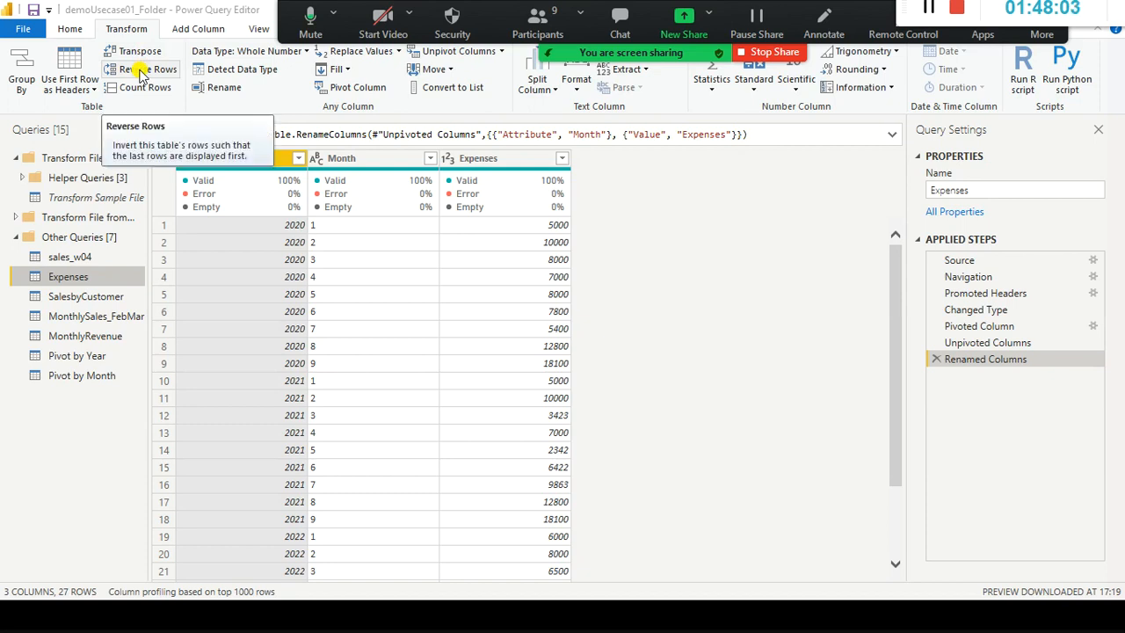
{"action": "left_click", "coordinate": [525, 171]}
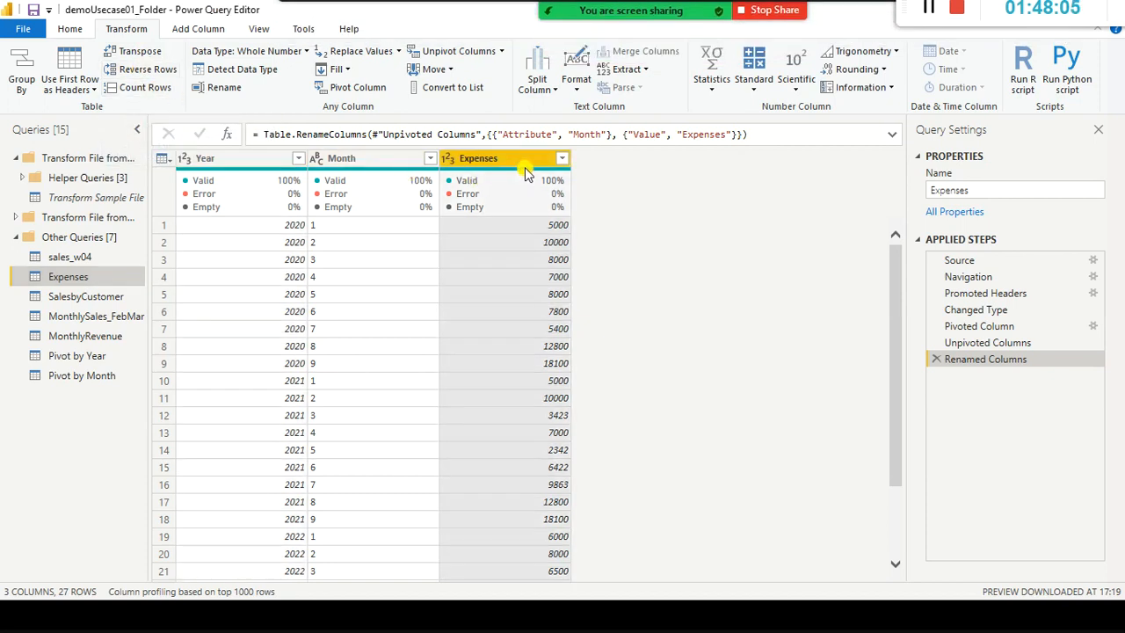
{"action": "left_click", "coordinate": [233, 170]}
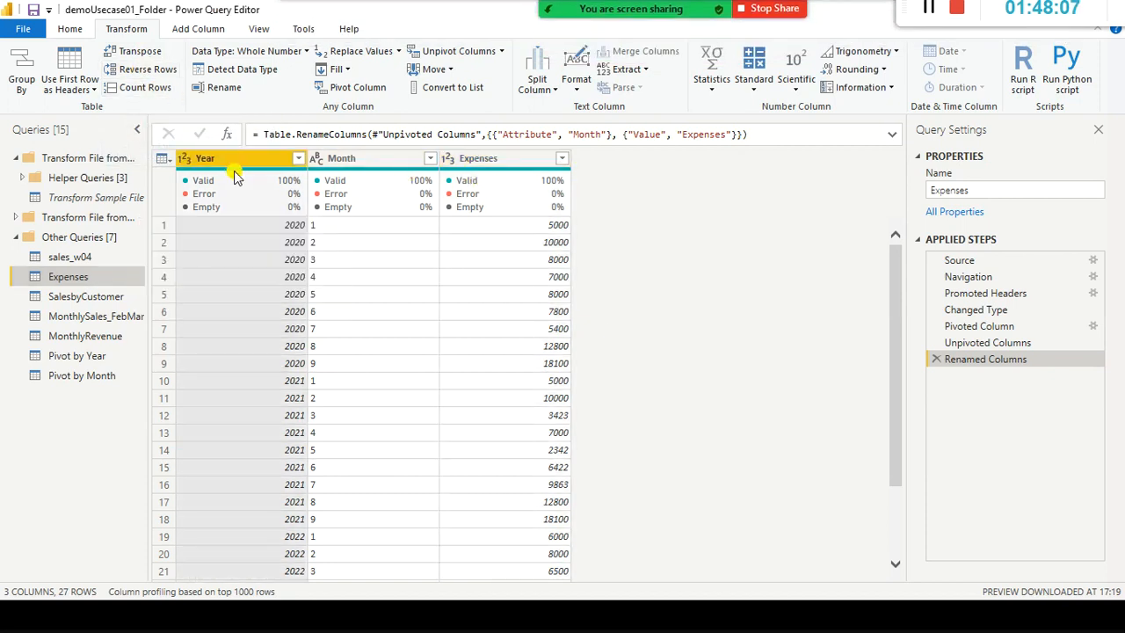
{"action": "left_click", "coordinate": [444, 164], "text": "shift"}
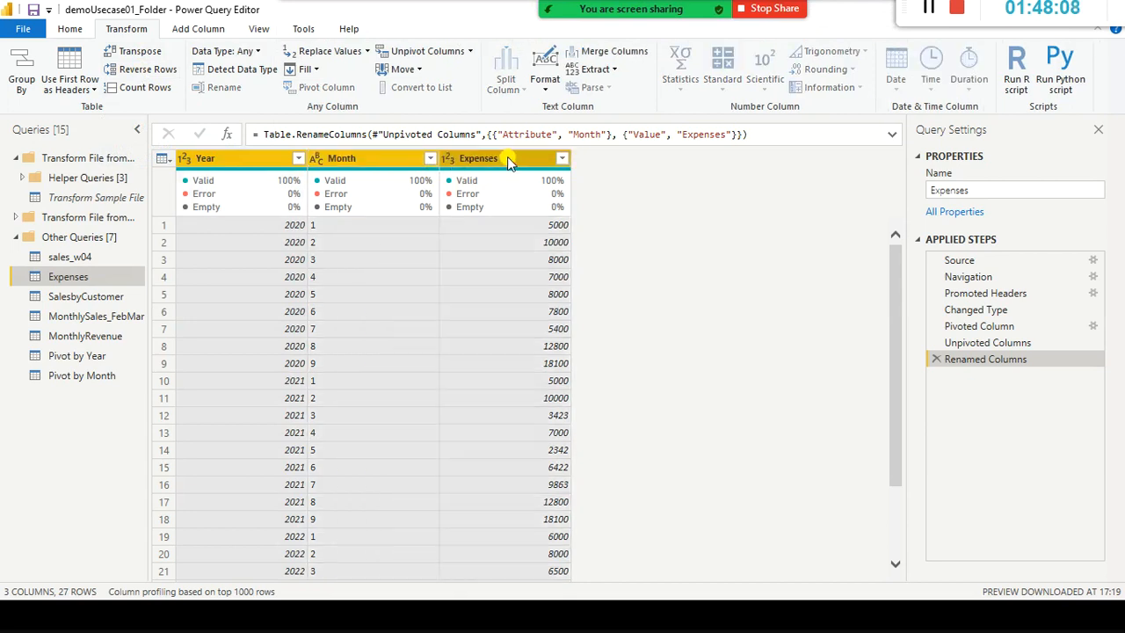
{"action": "left_click", "coordinate": [148, 52]}
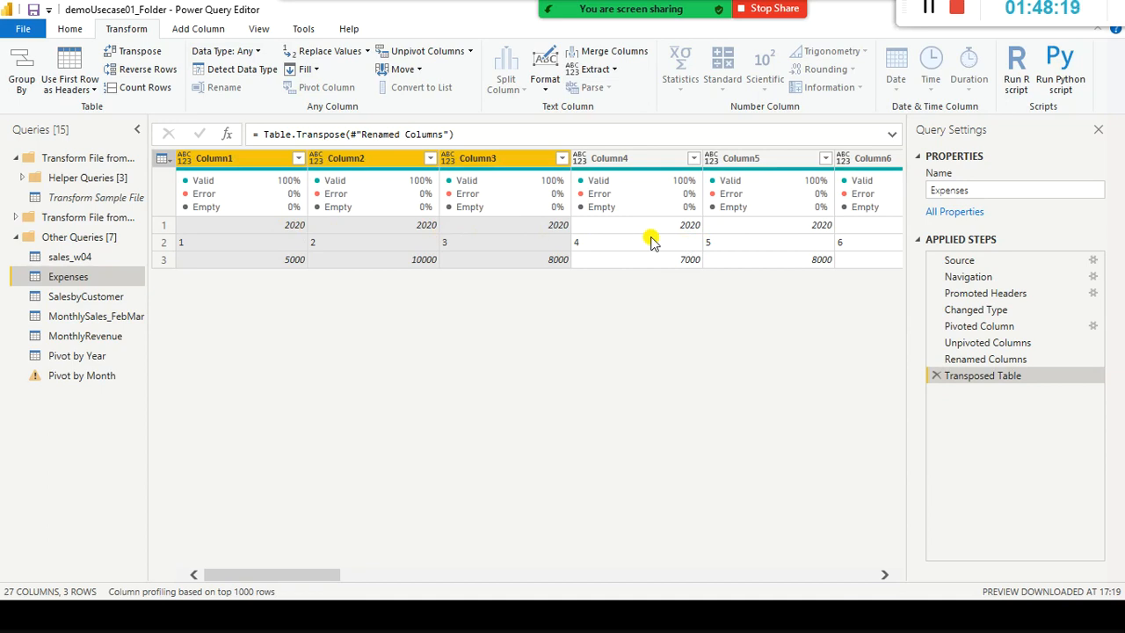
{"action": "left_click", "coordinate": [934, 377]}
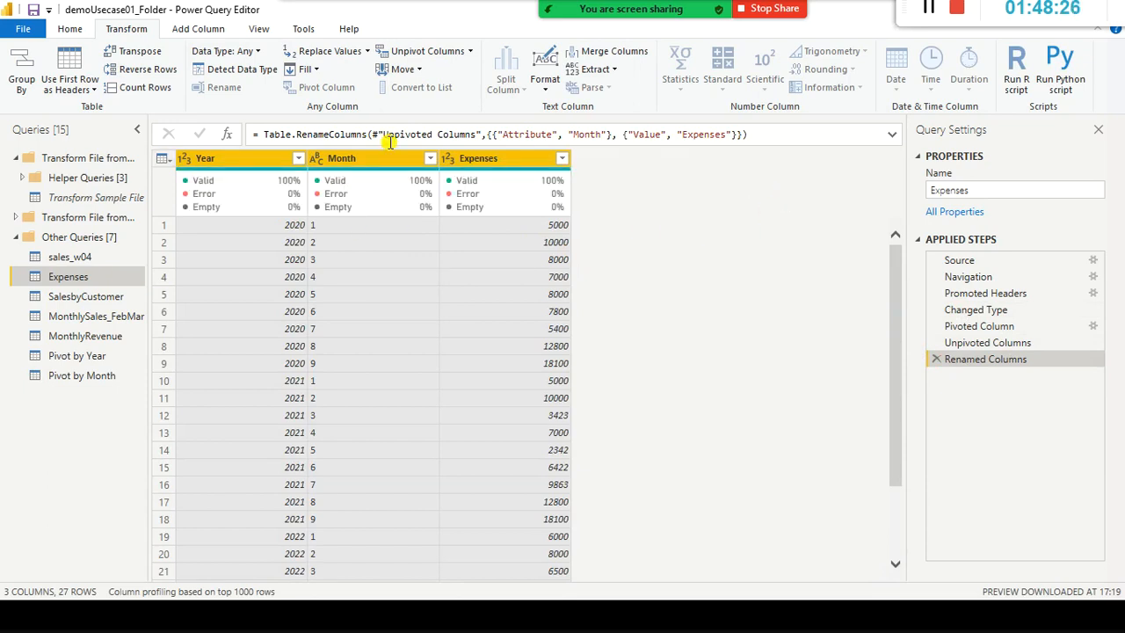
Reverse the row order of the Expenses table four times in succession with all three columns selected.
{"action": "left_click", "coordinate": [283, 163]}
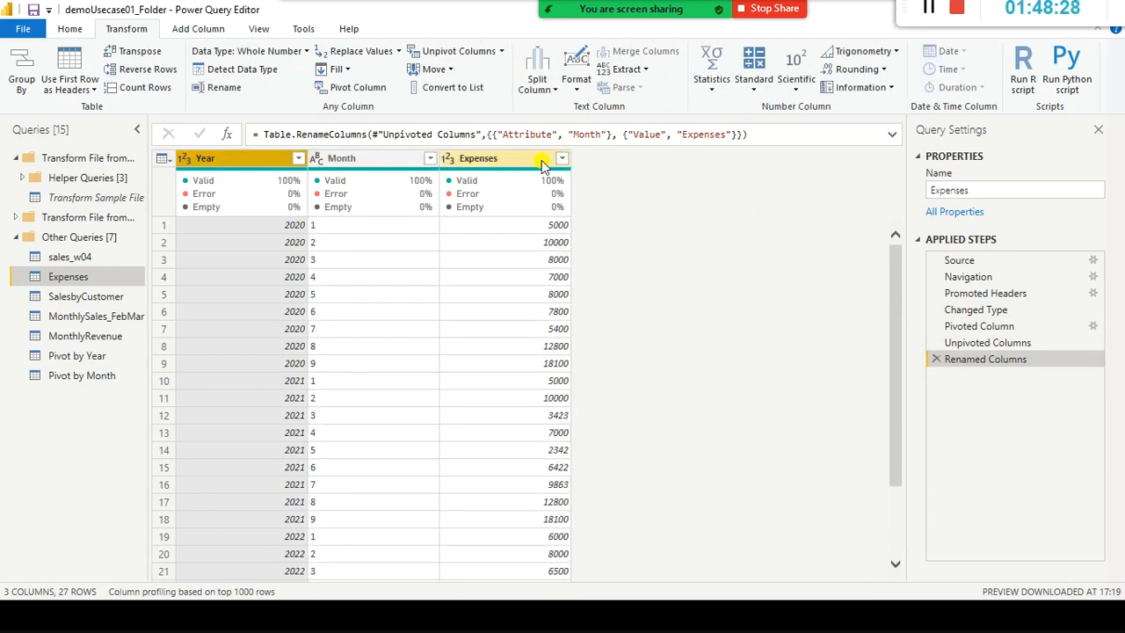
{"action": "left_click", "coordinate": [542, 160], "text": "shift"}
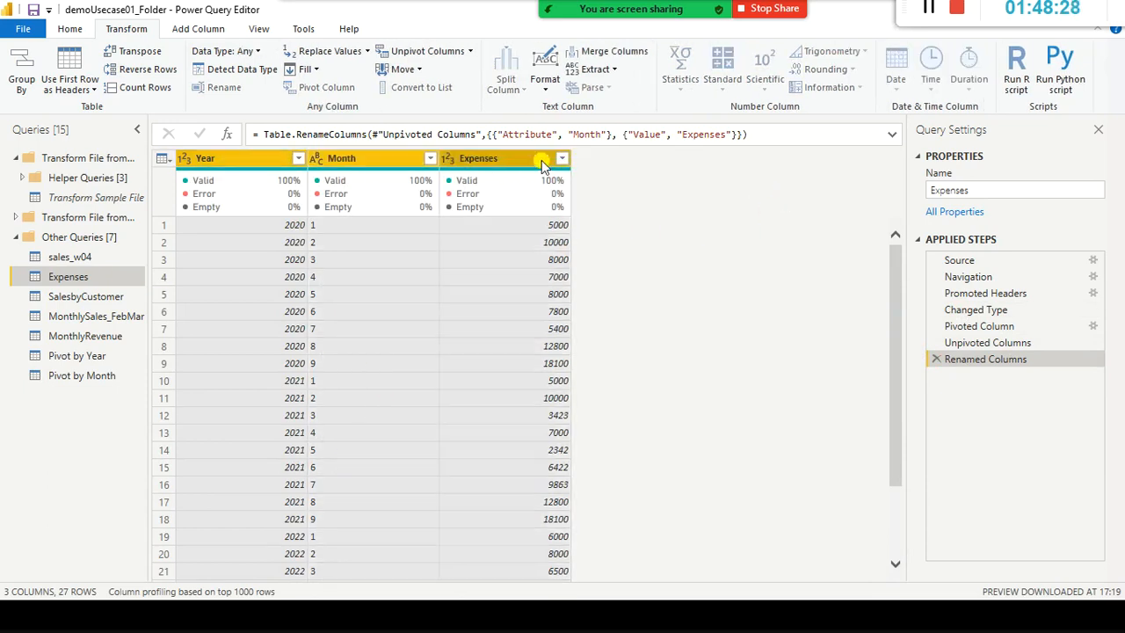
{"action": "left_click", "coordinate": [129, 70]}
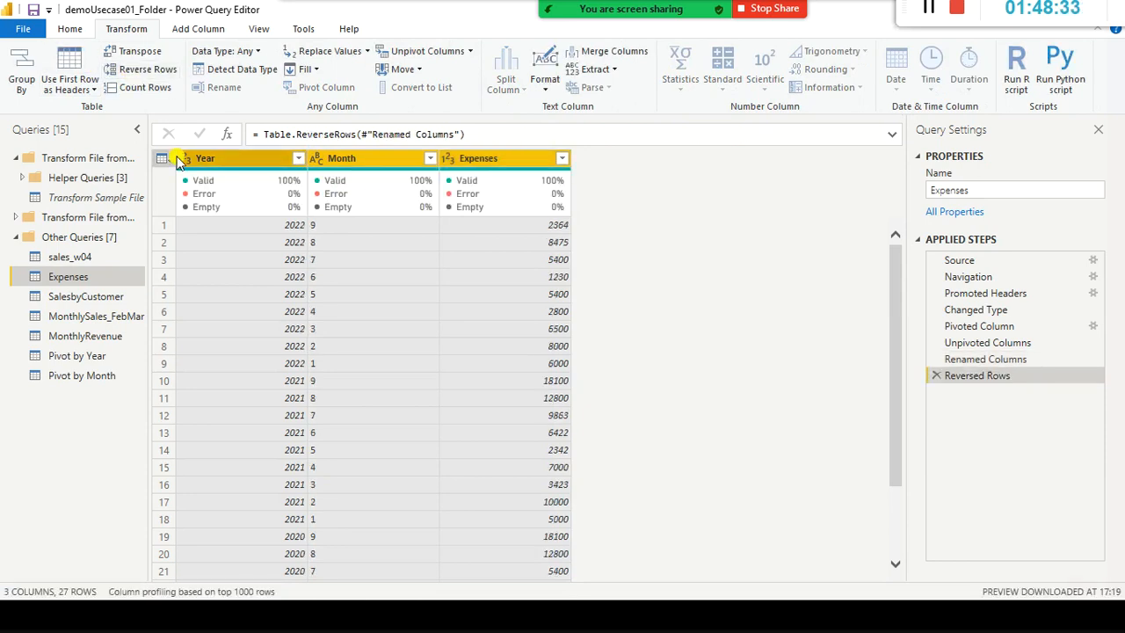
{"action": "left_click", "coordinate": [147, 70]}
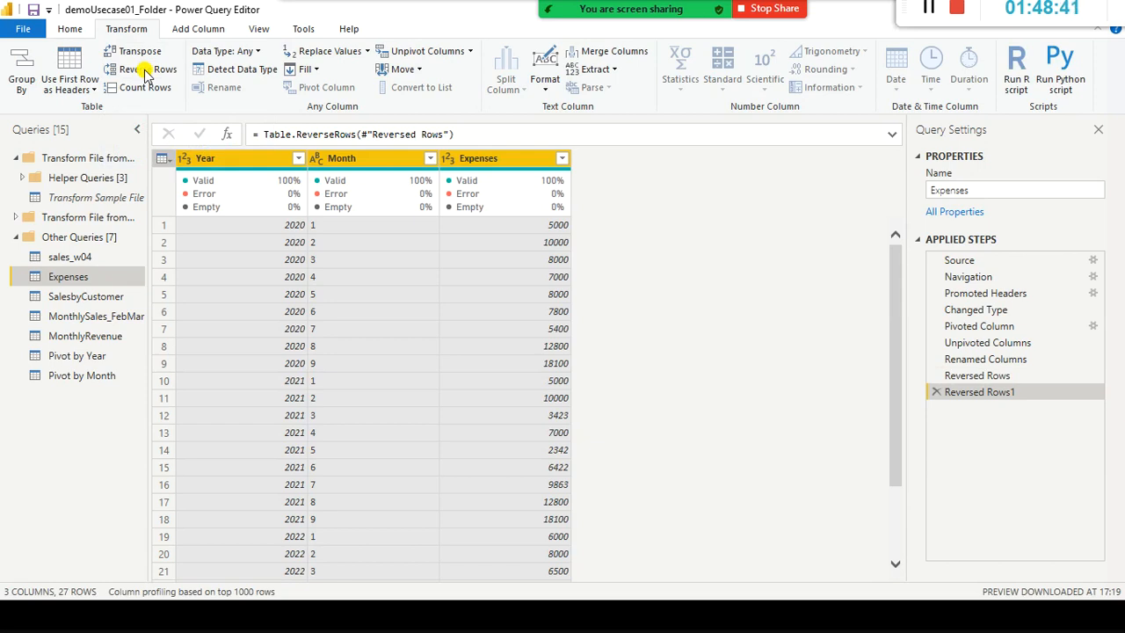
{"action": "left_click", "coordinate": [146, 69]}
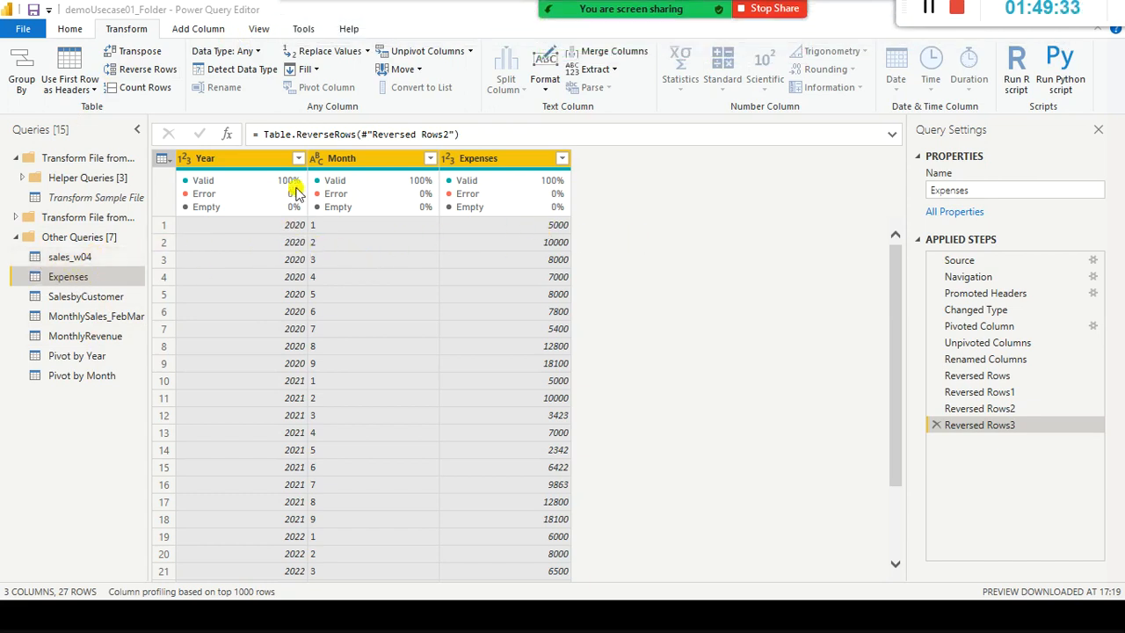
Filter the Year column of Expenses with all years kept, and replace the value 2020 with 2019 in that column.
{"action": "left_click", "coordinate": [298, 158]}
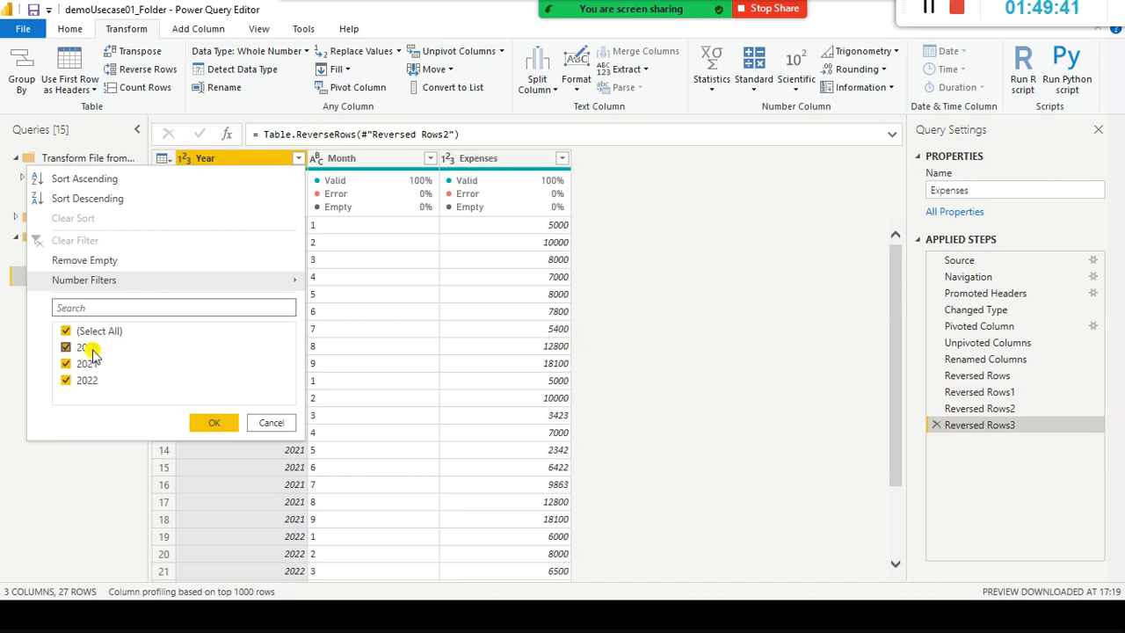
{"action": "left_click", "coordinate": [216, 422]}
{"action": "right_click", "coordinate": [244, 163]}
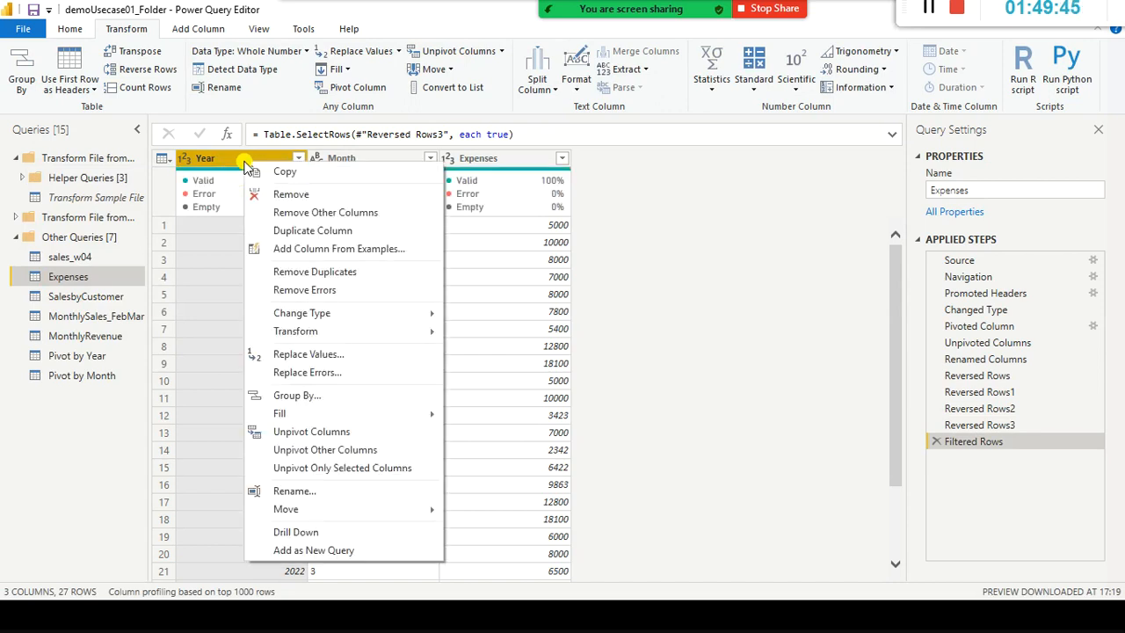
{"action": "key", "text": "Escape"}
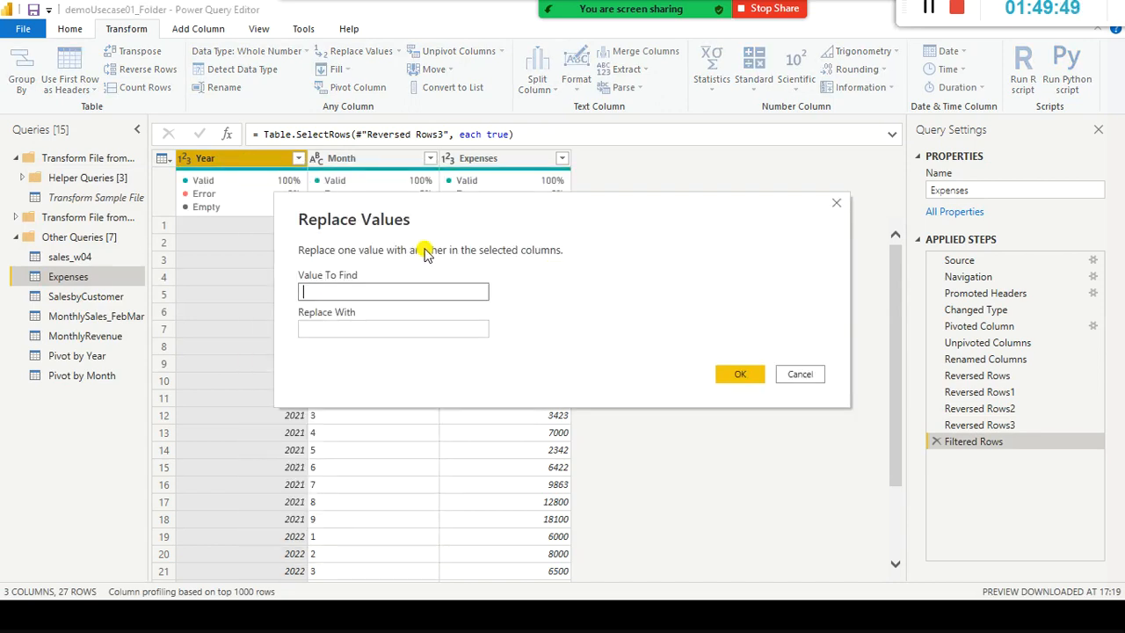
{"action": "key", "text": "Tab"}
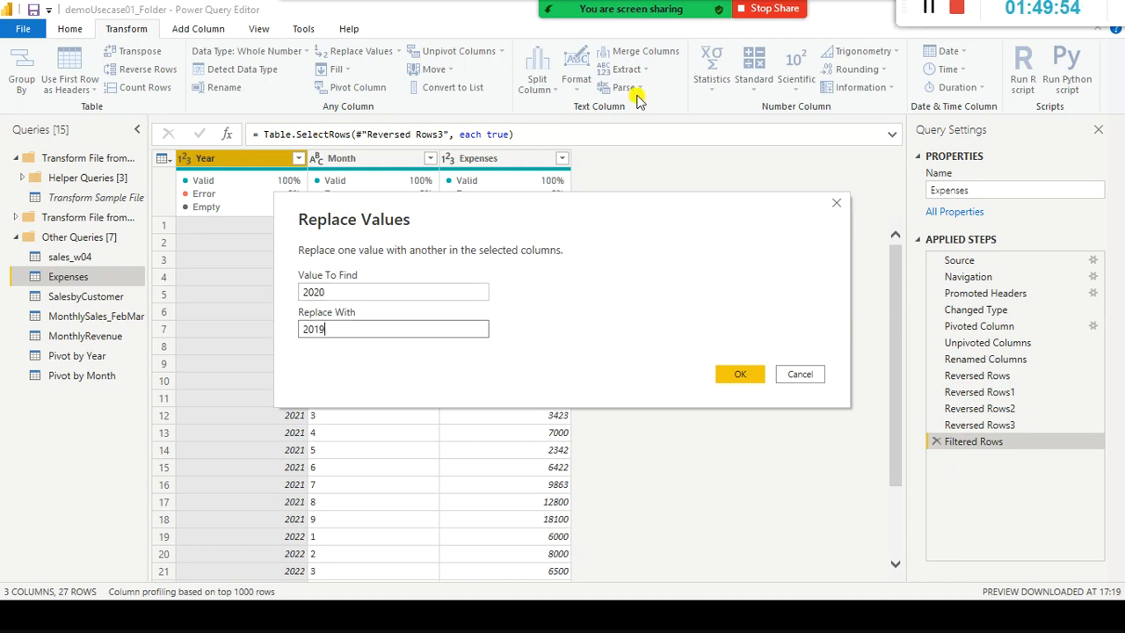
{"action": "left_click", "coordinate": [736, 375]}
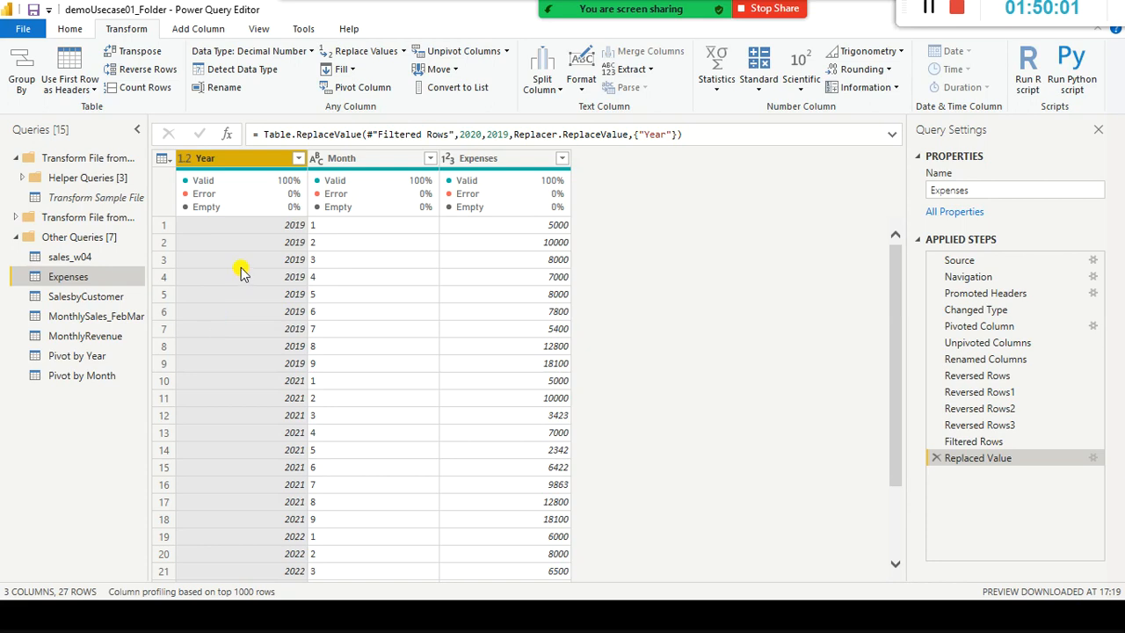
Compare the years in the Pivot by Month and Pivot by Year queries, and view the duplicate and reference options for Expenses.
{"action": "left_click", "coordinate": [83, 376]}
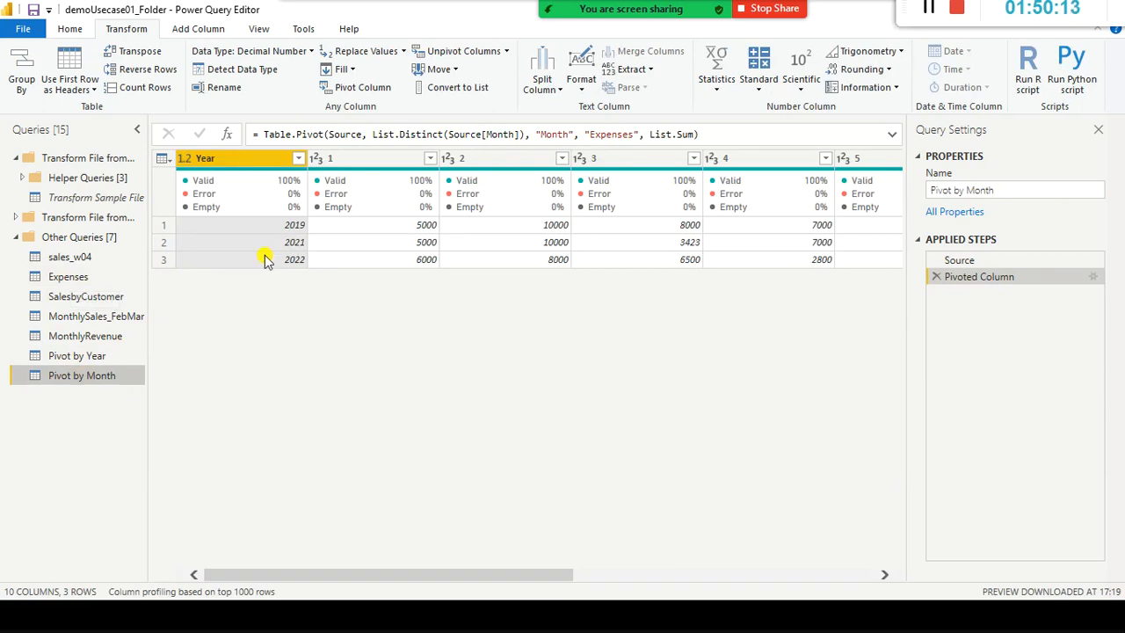
{"action": "left_click", "coordinate": [92, 356]}
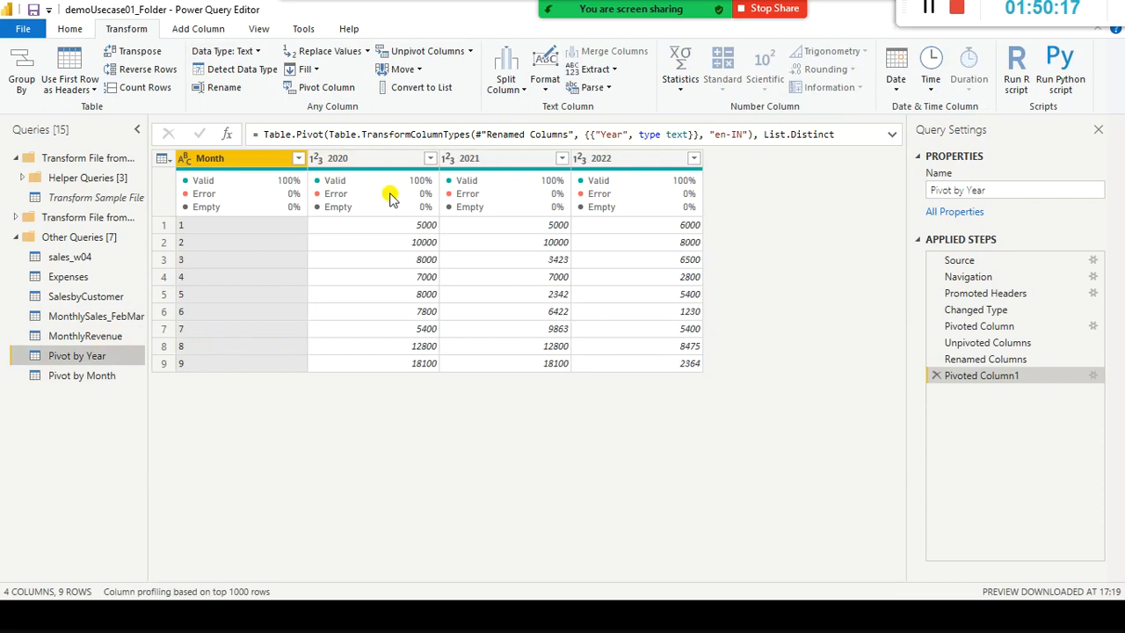
{"action": "mouse_move", "coordinate": [391, 198]}
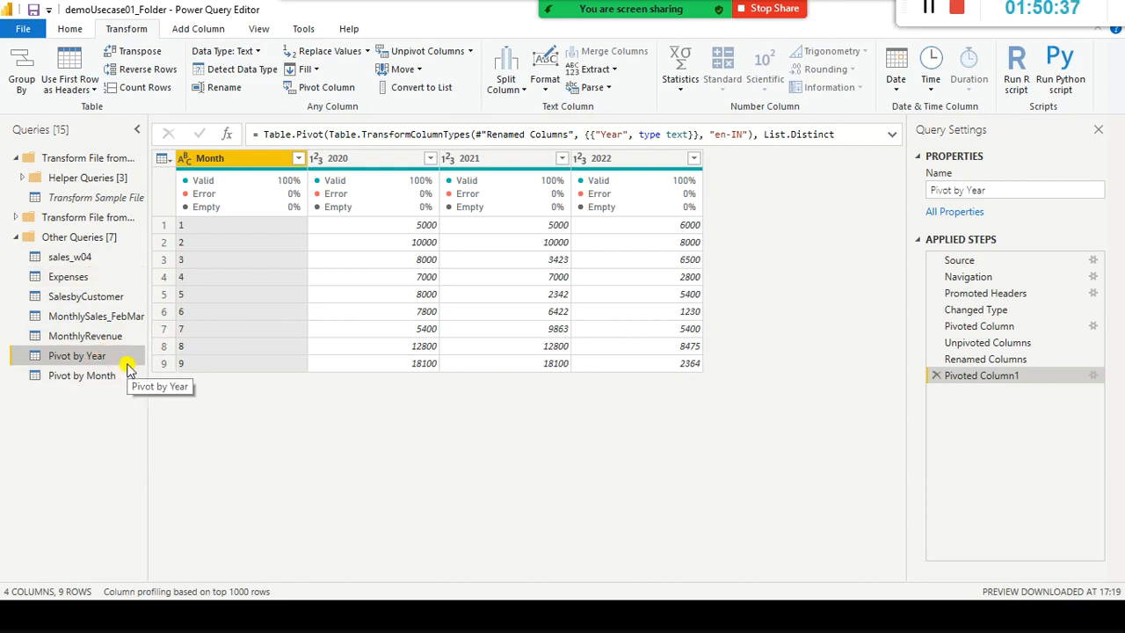
{"action": "left_click", "coordinate": [77, 378]}
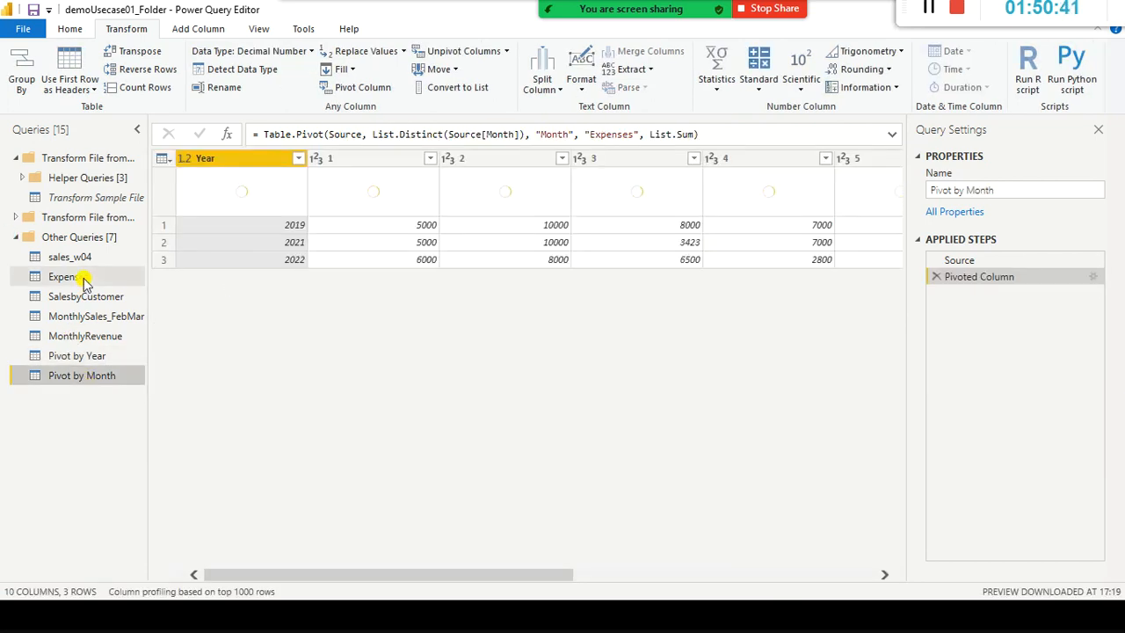
{"action": "right_click", "coordinate": [84, 280]}
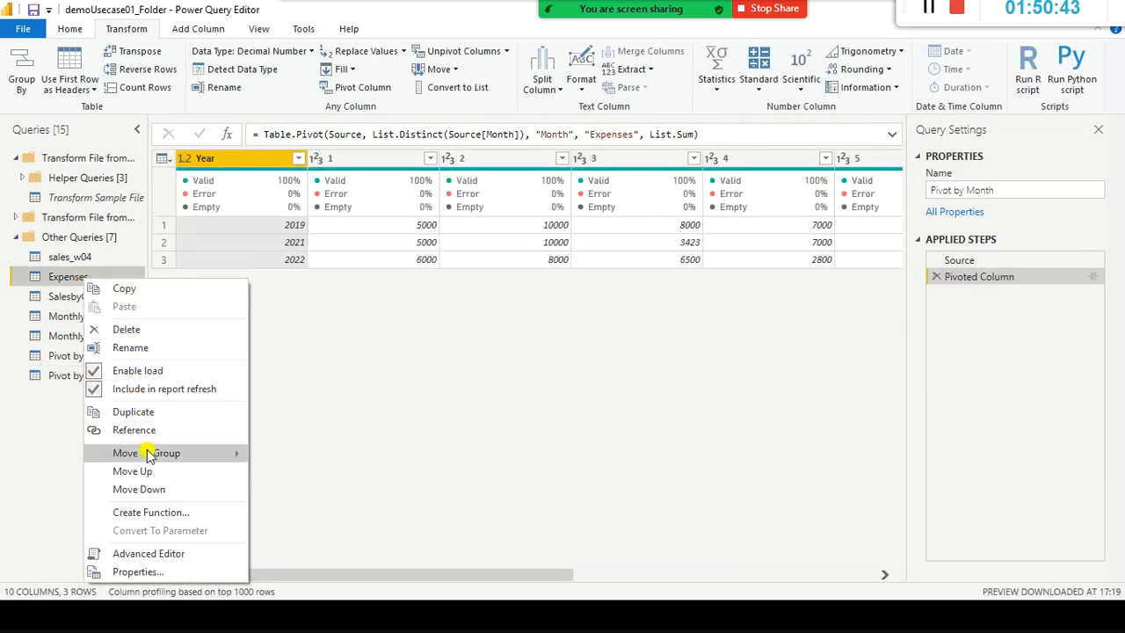
{"action": "left_click", "coordinate": [616, 422]}
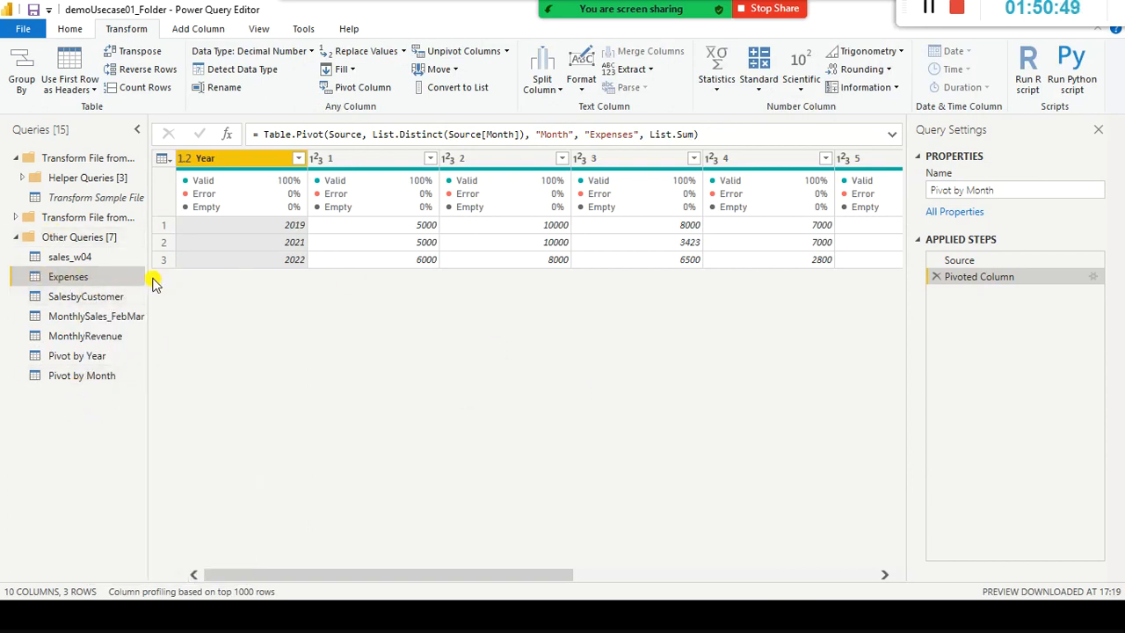
Check the Expenses query's replaced year against the referenced Pivot by Month query and the duplicated Pivot by Year query.
{"action": "left_click", "coordinate": [99, 378]}
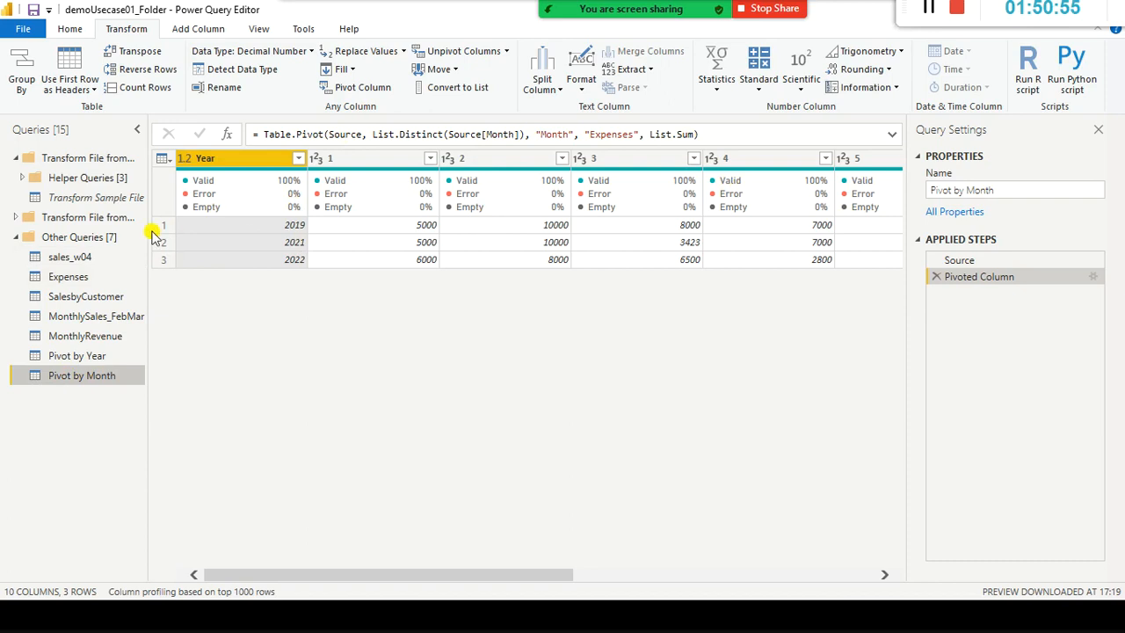
{"action": "left_click", "coordinate": [64, 277]}
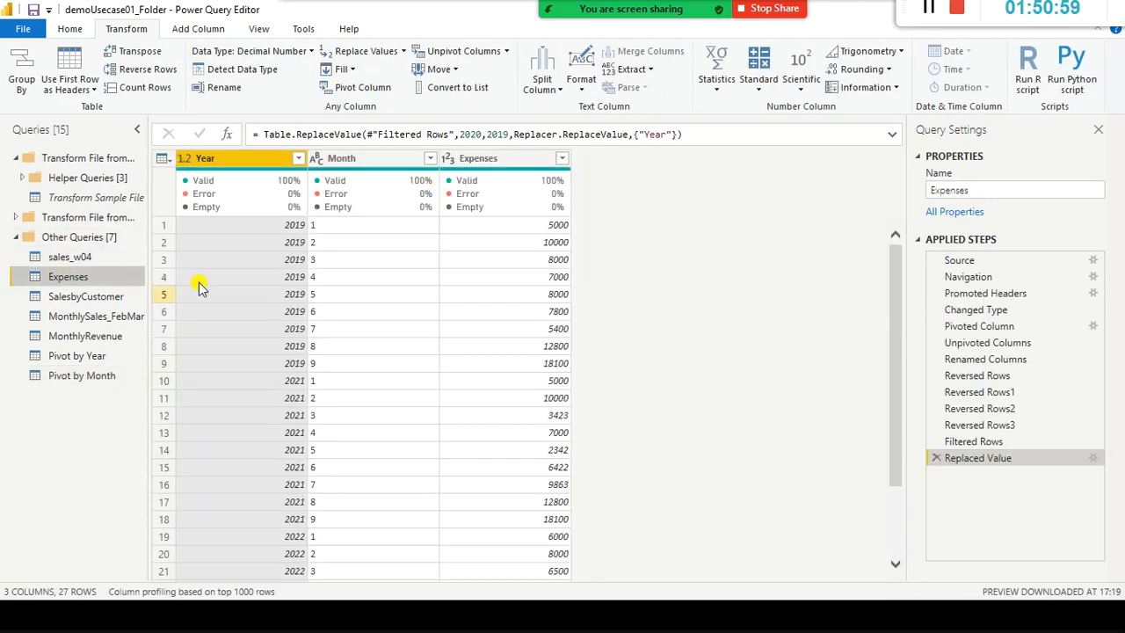
{"action": "left_click", "coordinate": [83, 373]}
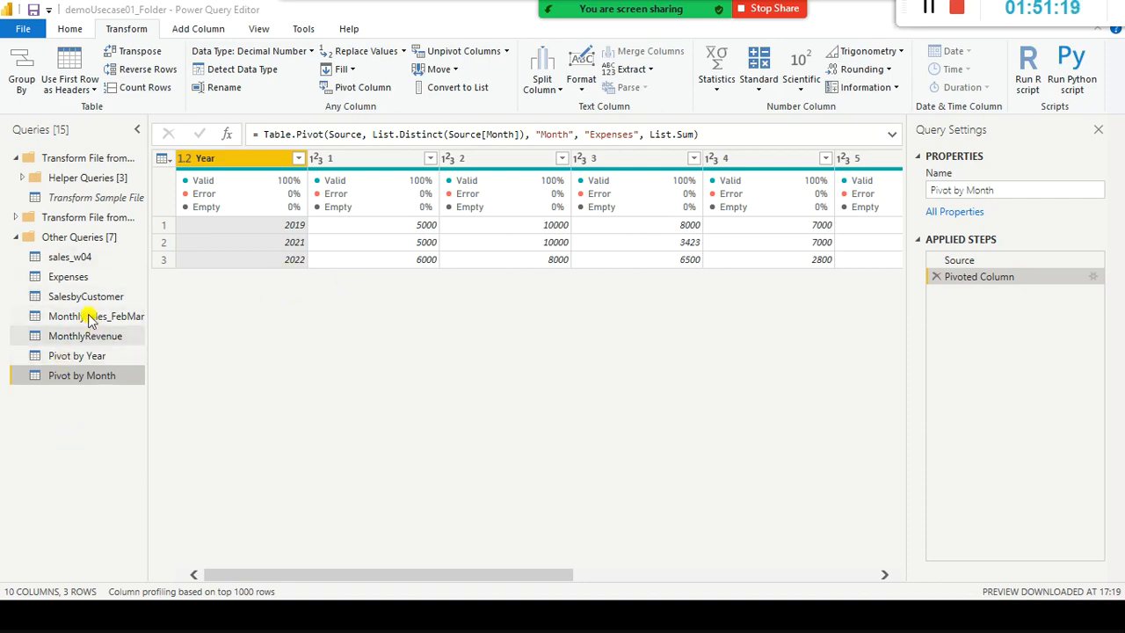
{"action": "left_click", "coordinate": [86, 279]}
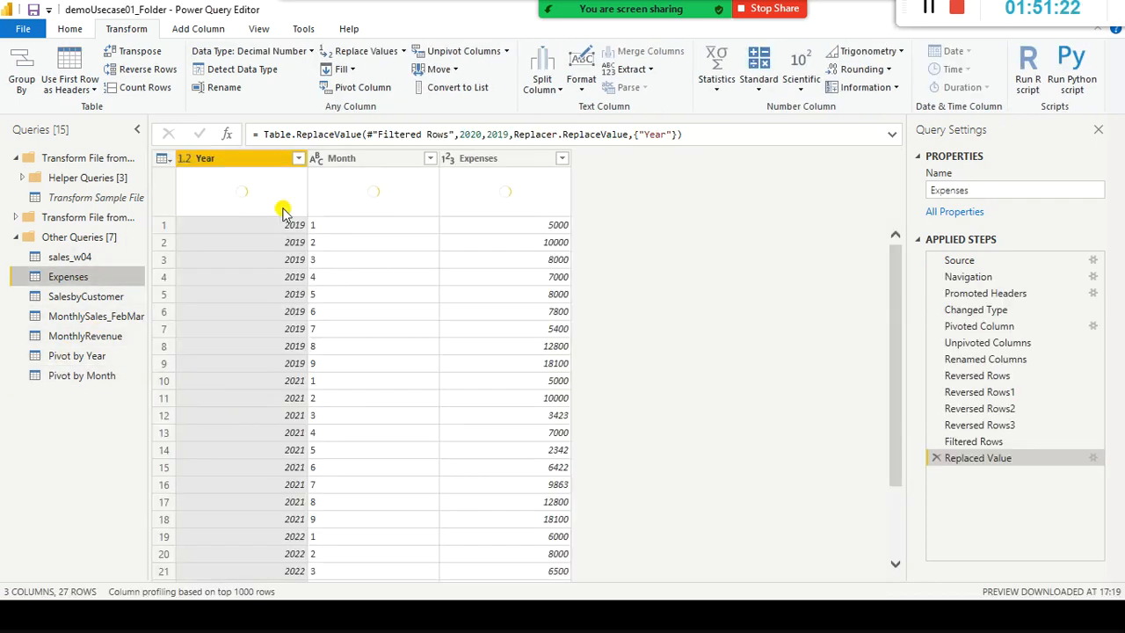
{"action": "left_click", "coordinate": [138, 367]}
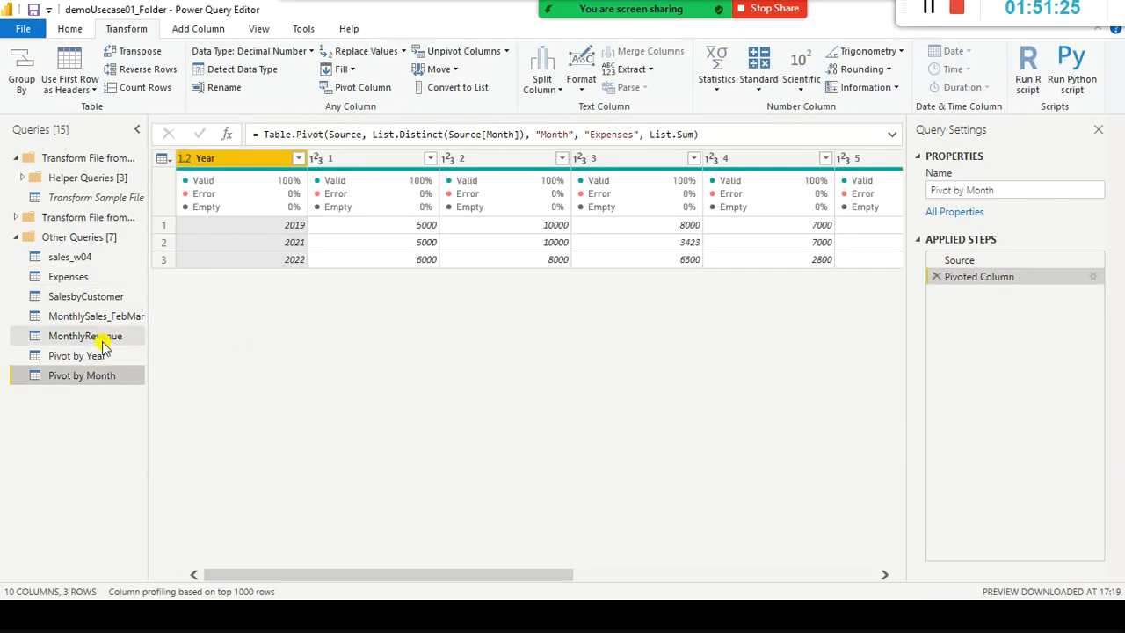
{"action": "left_click", "coordinate": [89, 356]}
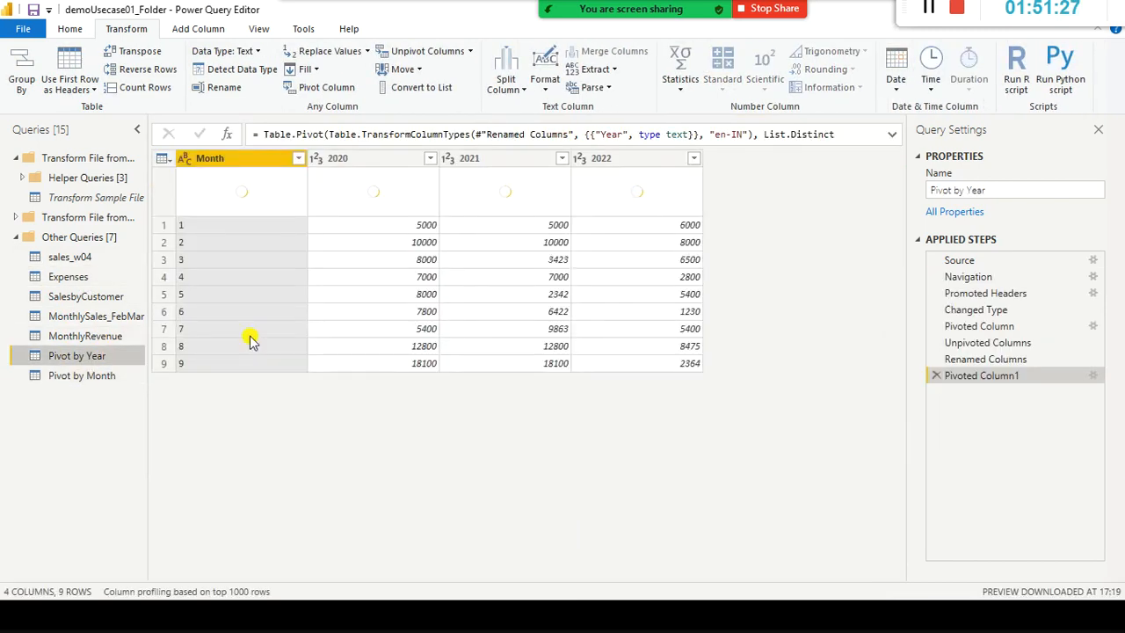
{"action": "left_click", "coordinate": [100, 376]}
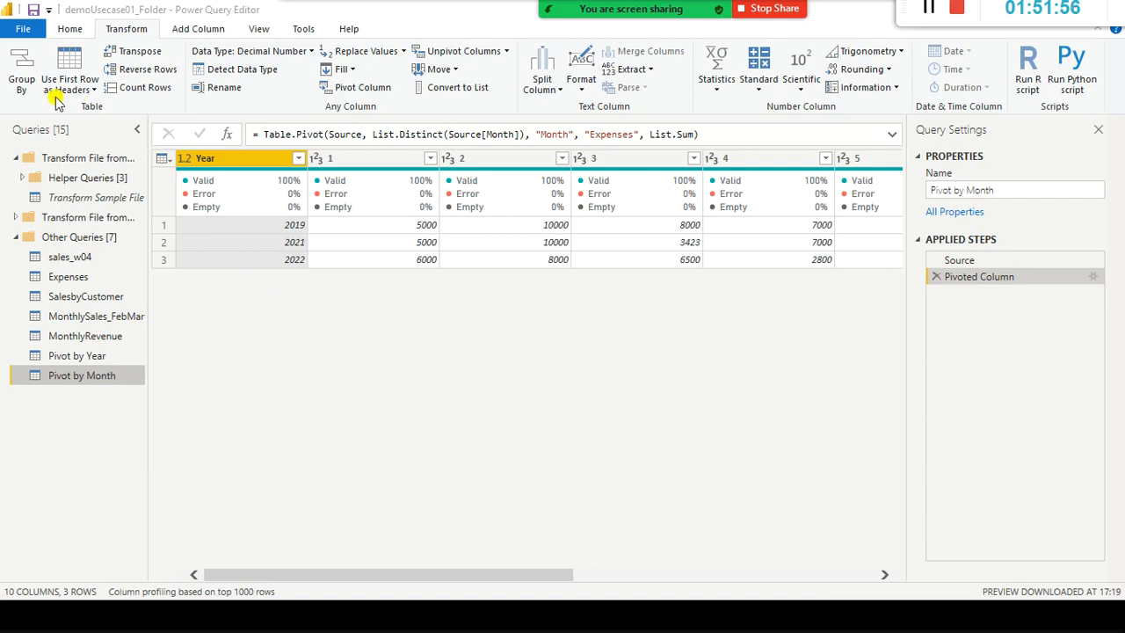
Close the query editor and apply its changes, and switch back to the demoUsecase01_Folder report in Power BI Desktop.
{"action": "left_click", "coordinate": [21, 30]}
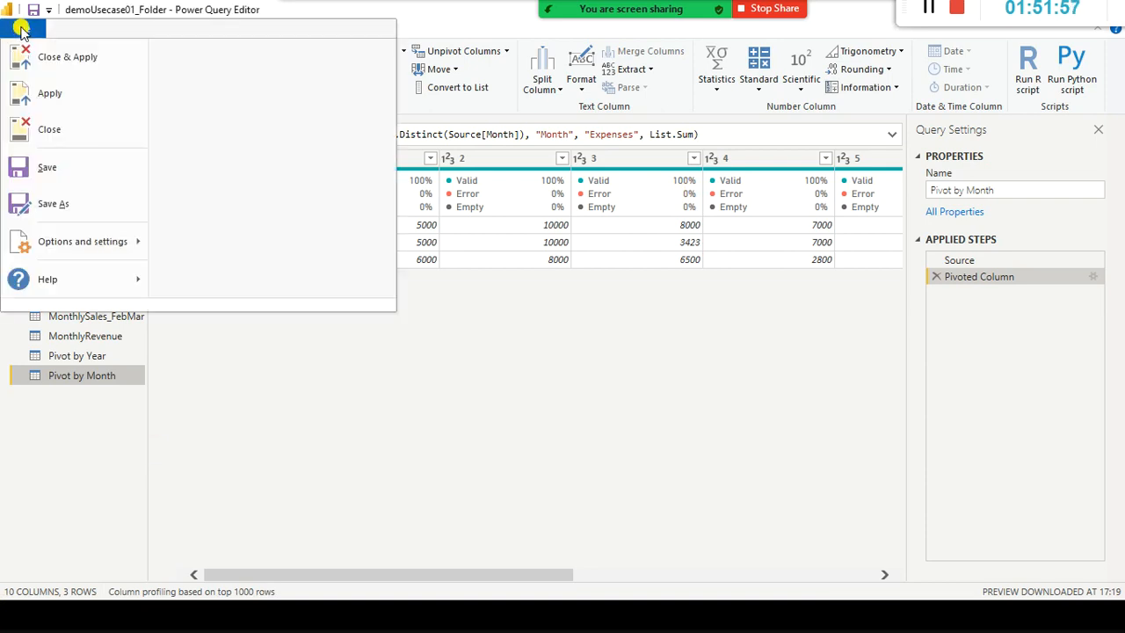
{"action": "left_click", "coordinate": [51, 66]}
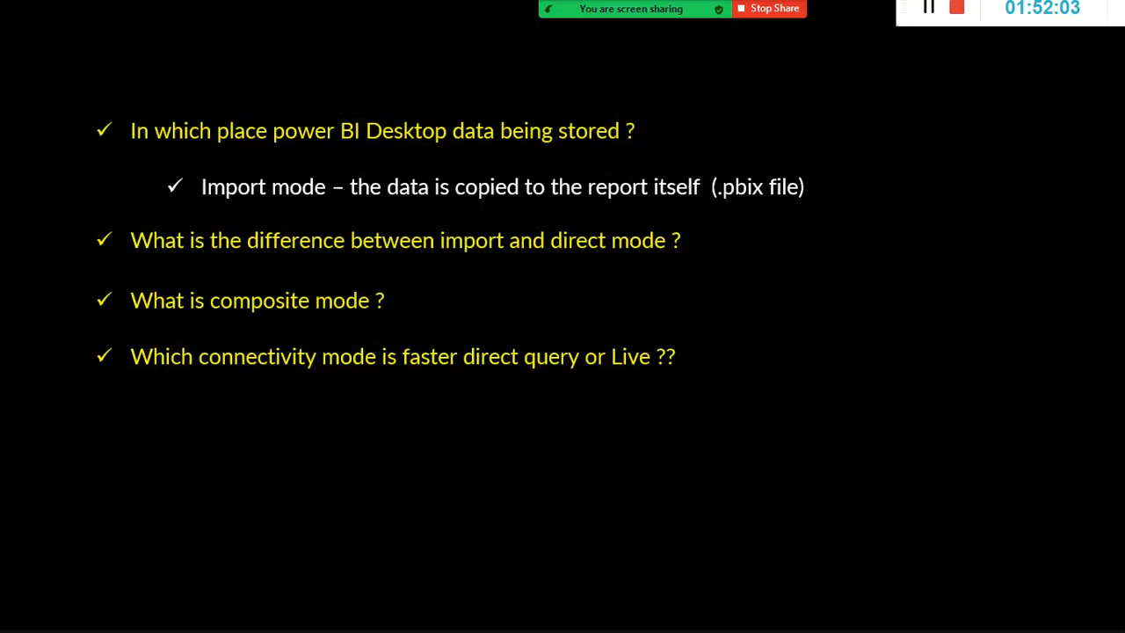
{"action": "key", "text": "alt+Tab"}
{"action": "key", "text": "alt+Tab"}
{"action": "key", "text": "alt+Tab"}
{"action": "key", "text": "alt+Tab"}
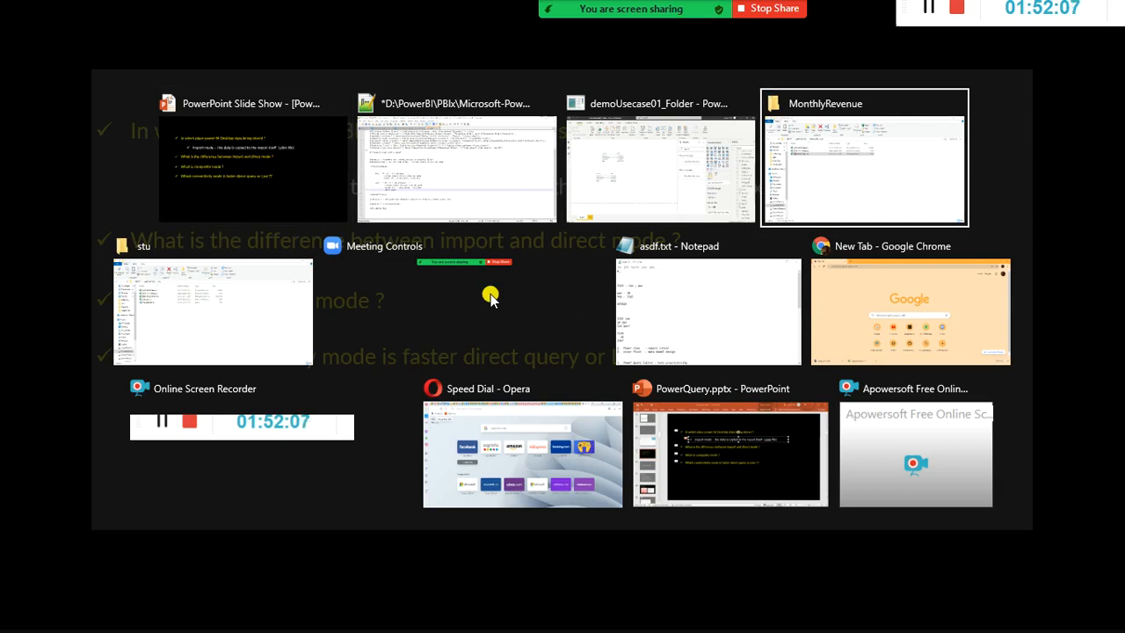
{"action": "key", "text": "super"}
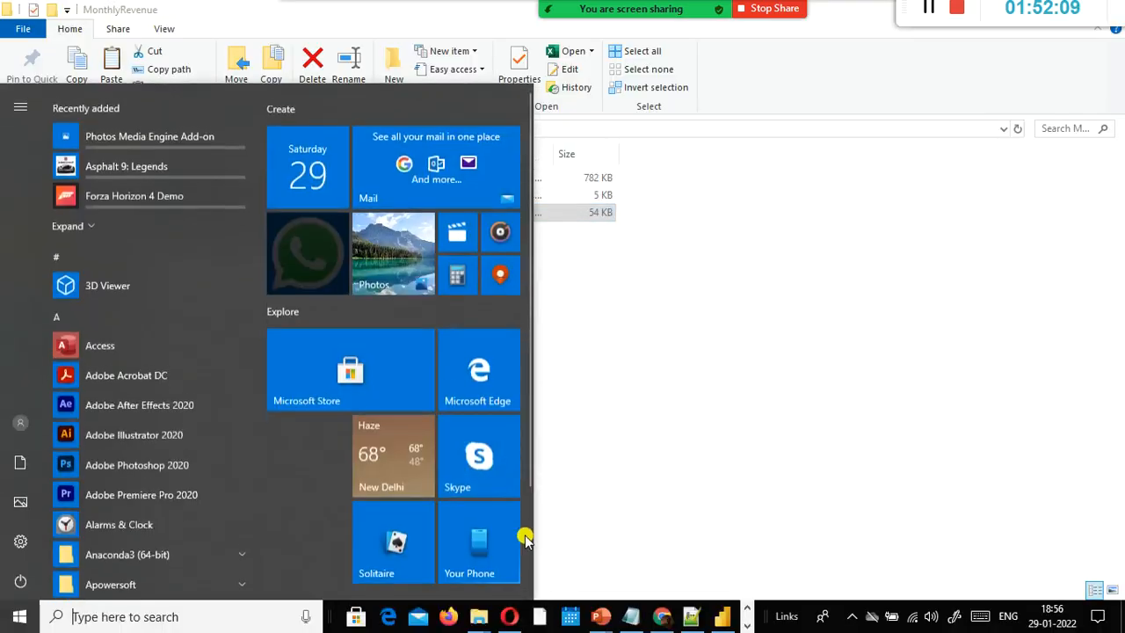
{"action": "left_click", "coordinate": [722, 614]}
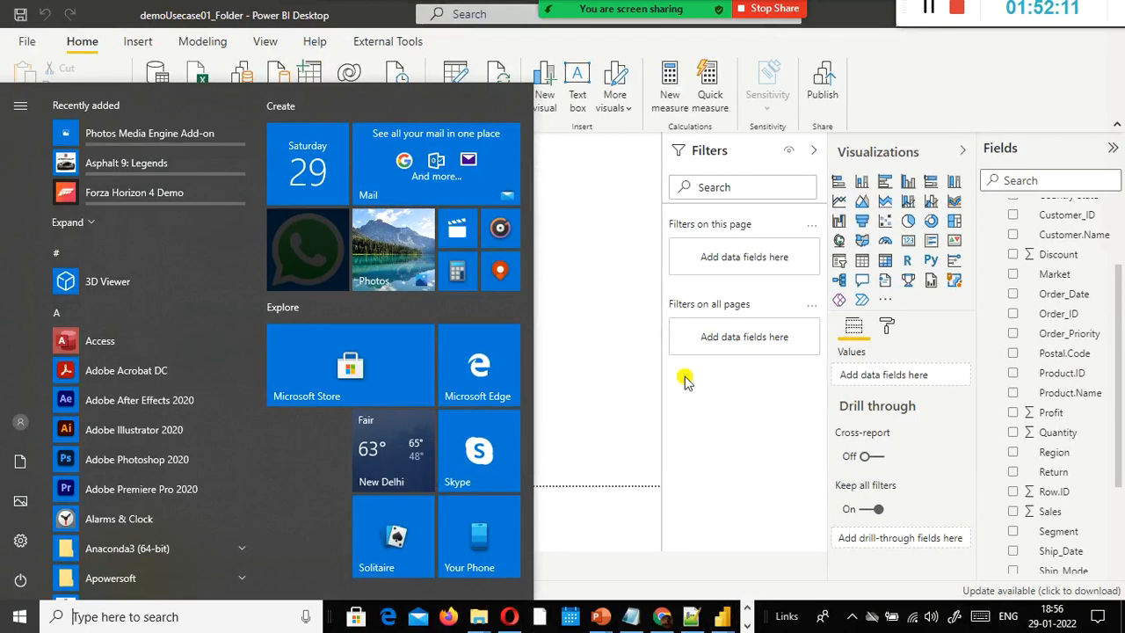
{"action": "left_click", "coordinate": [646, 284]}
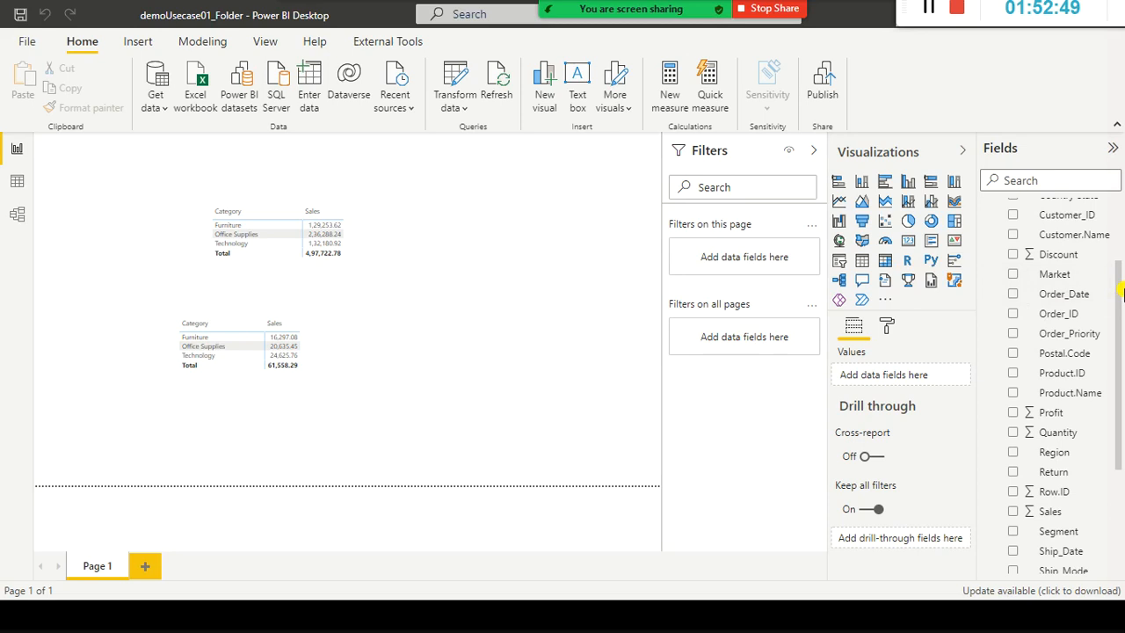
Expand the Pivot by Month and Pivot by Year tables in the field list to show their fields.
{"action": "left_click_drag", "start_coordinate": [1117, 314], "coordinate": [1122, 230]}
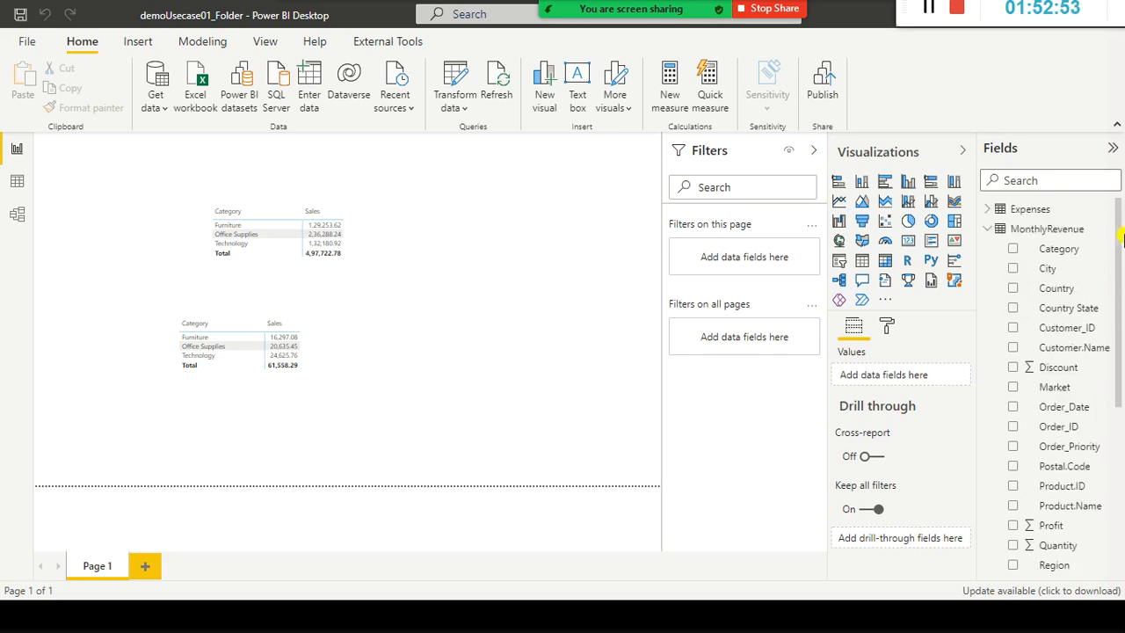
{"action": "left_click_drag", "start_coordinate": [1120, 301], "coordinate": [1122, 429]}
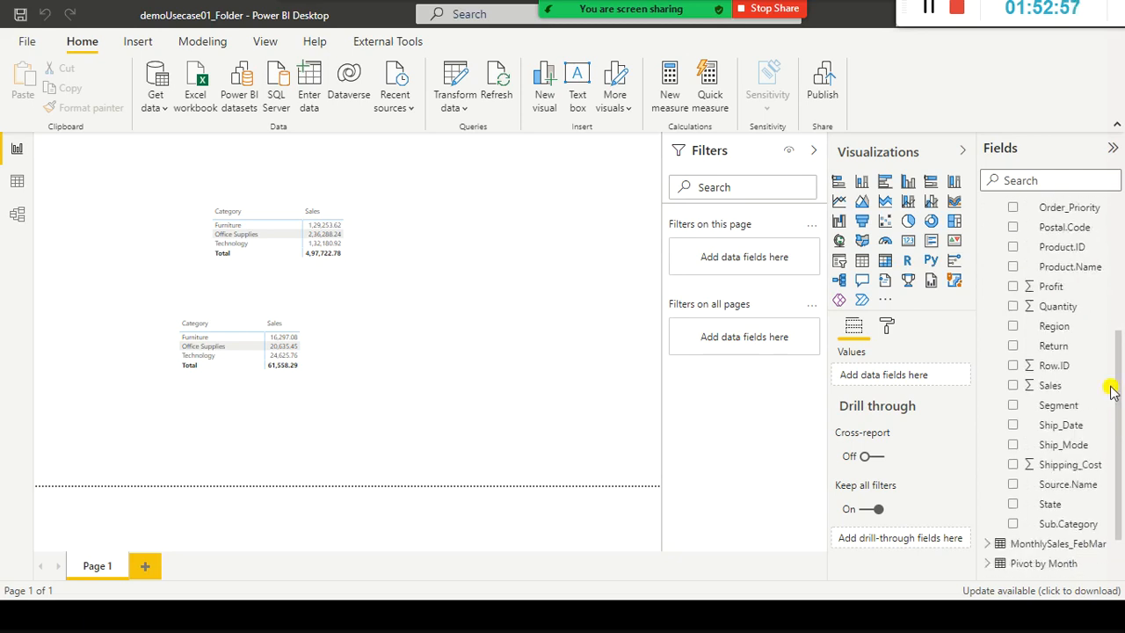
{"action": "scroll", "coordinate": [1090, 513], "scroll_direction": "down", "scroll_amount": 2}
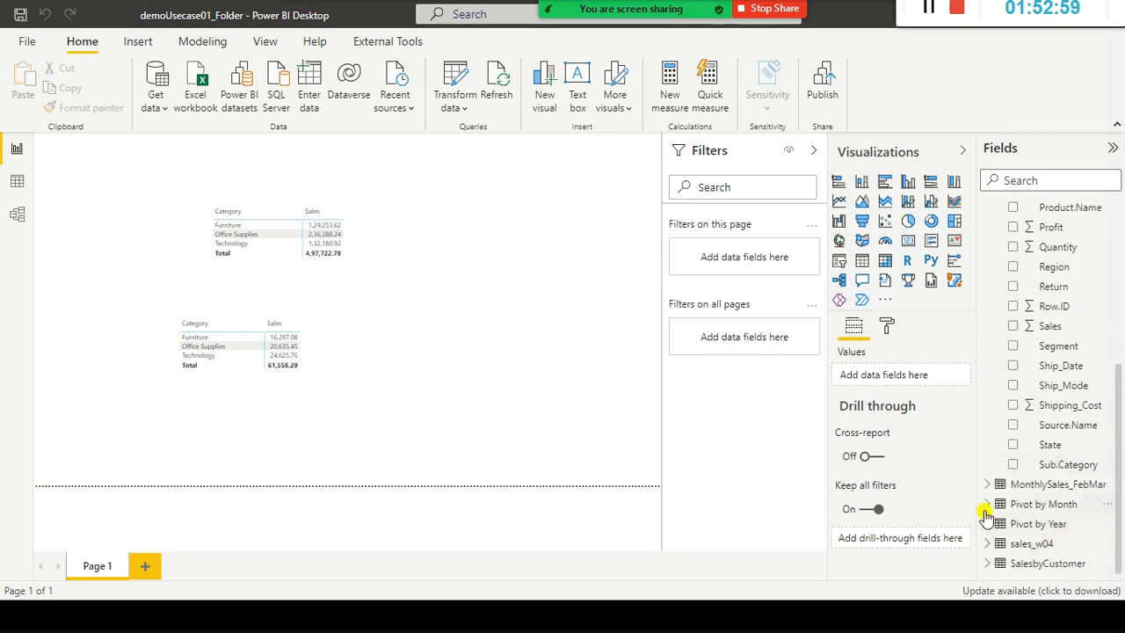
{"action": "left_click", "coordinate": [1080, 504]}
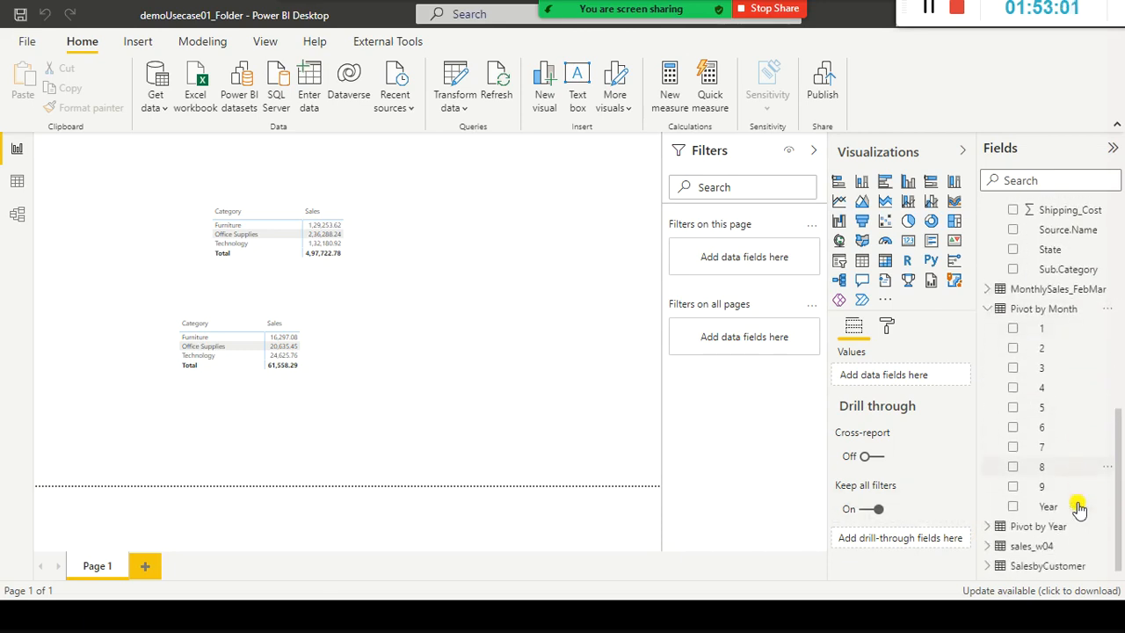
{"action": "left_click", "coordinate": [987, 525]}
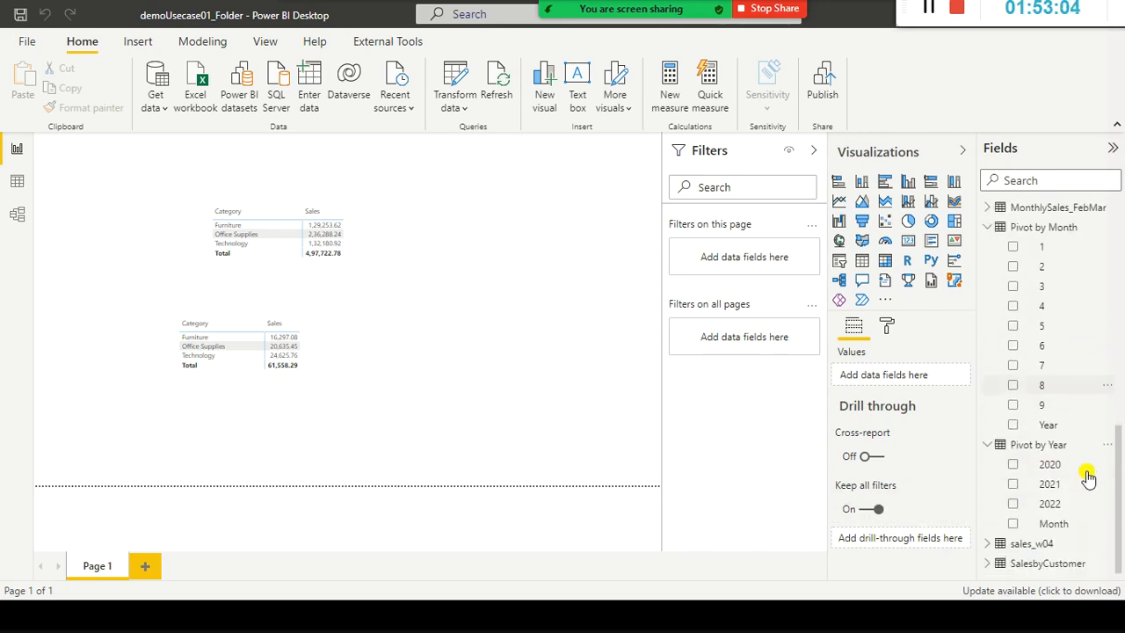
Add a widened matrix beside the lower Category sales visual, with Pivot by Year's 2020, 2021 and 2022 as rows and Month as columns.
{"action": "left_click", "coordinate": [886, 264]}
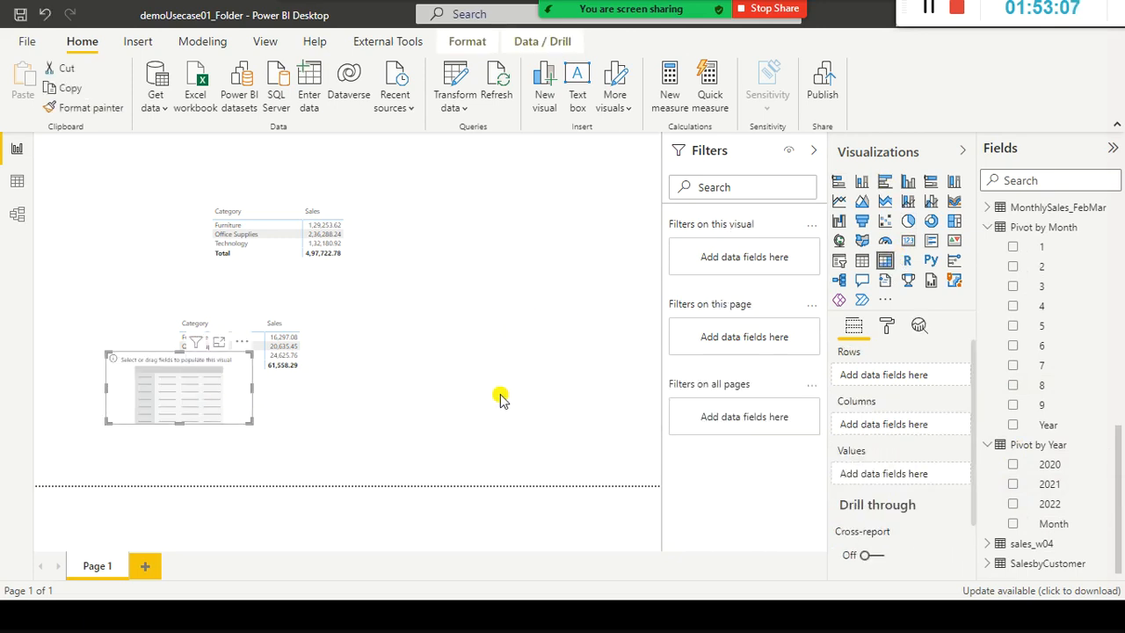
{"action": "left_click_drag", "start_coordinate": [544, 360], "coordinate": [446, 377]}
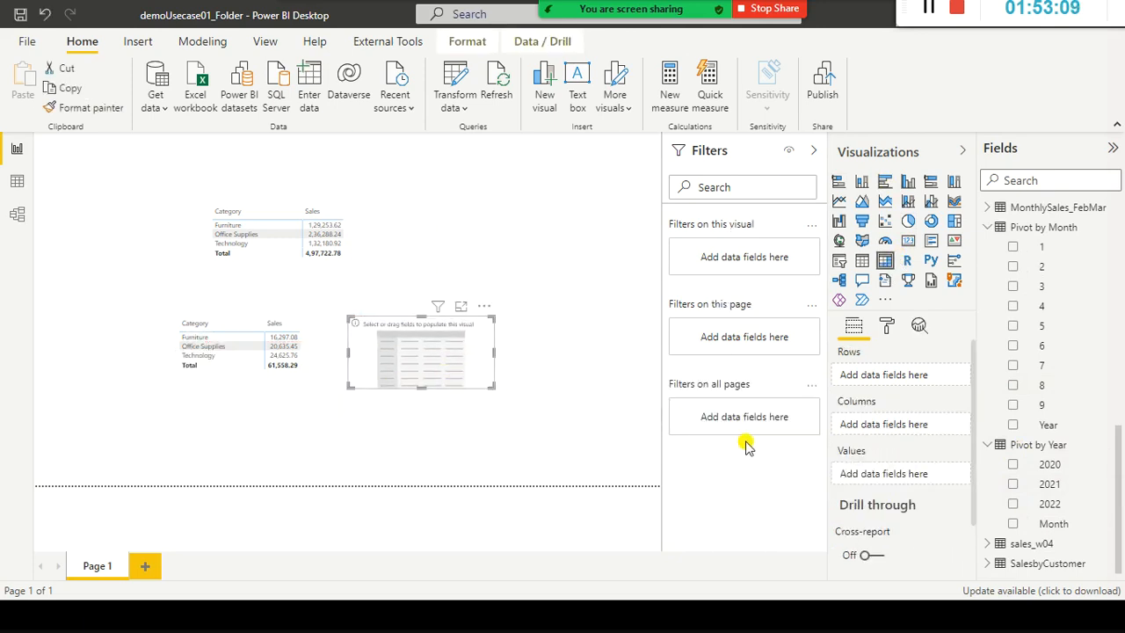
{"action": "left_click_drag", "start_coordinate": [1003, 461], "coordinate": [1012, 490]}
{"action": "left_click", "coordinate": [1013, 464]}
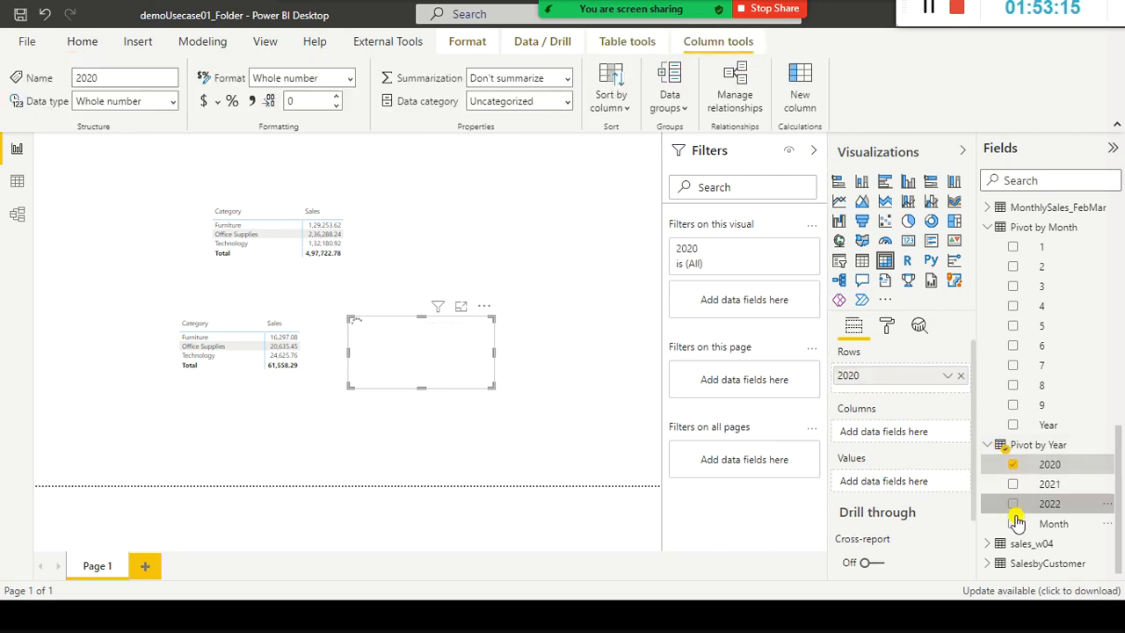
{"action": "left_click", "coordinate": [1014, 524]}
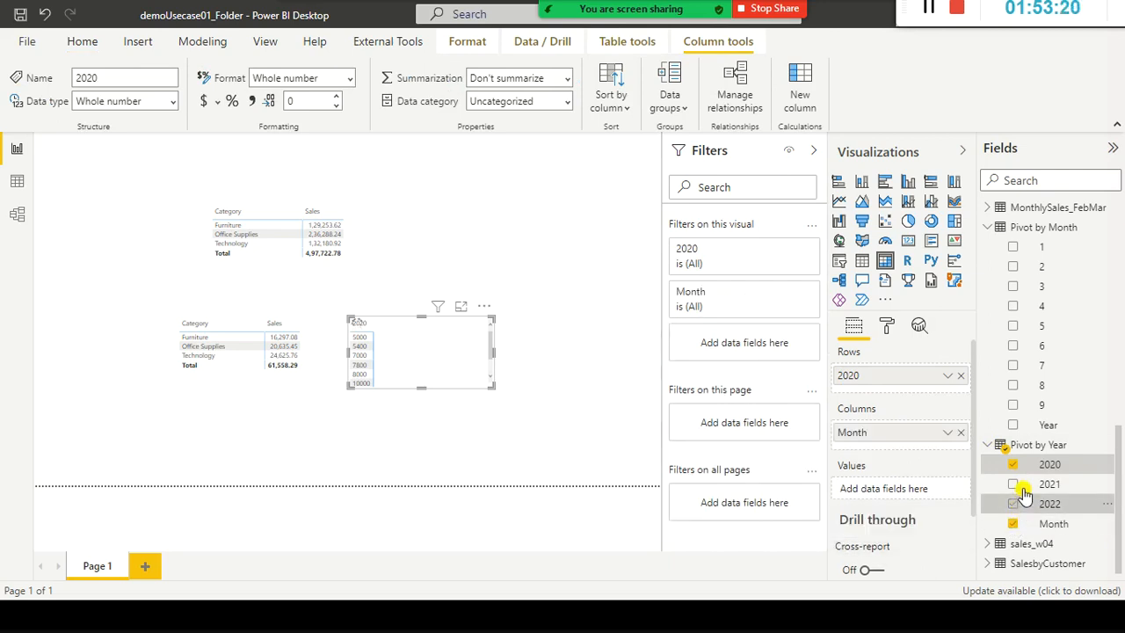
{"action": "left_click", "coordinate": [1015, 485]}
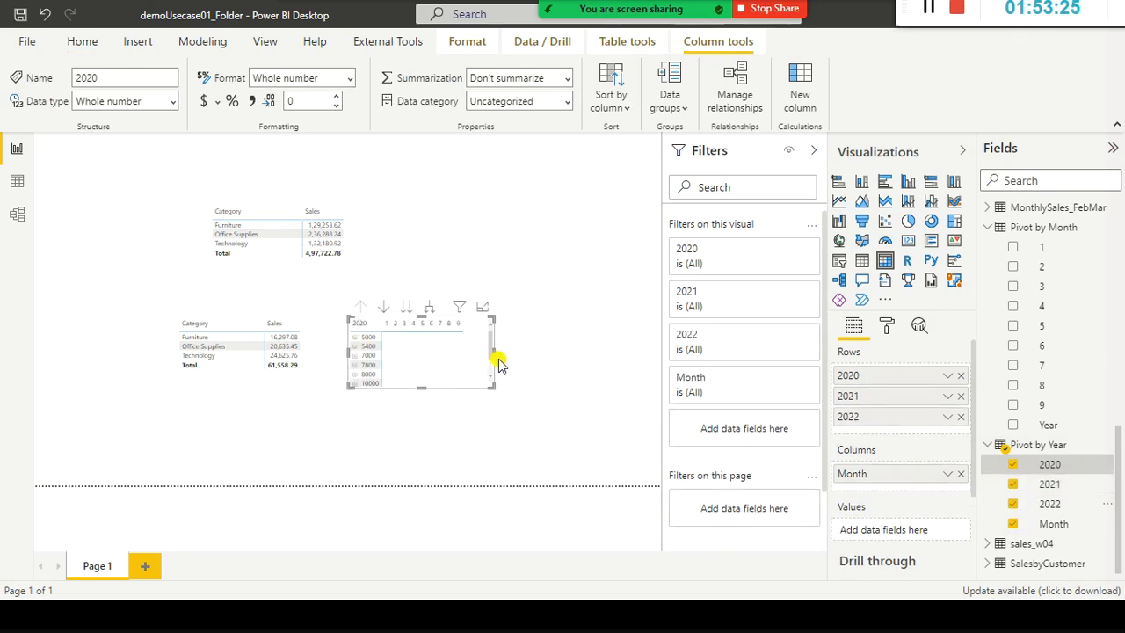
{"action": "left_click_drag", "start_coordinate": [493, 353], "coordinate": [577, 347]}
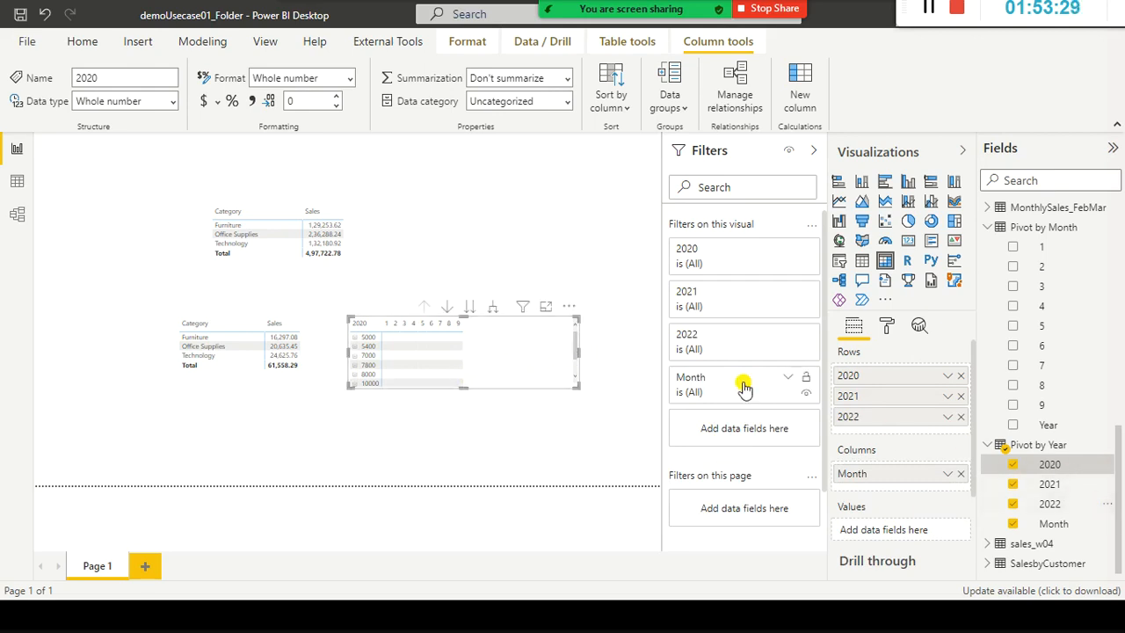
Convert the matrix to a table, make it taller, and place Month ahead of 2020, 2021 and 2022.
{"action": "left_click", "coordinate": [862, 260]}
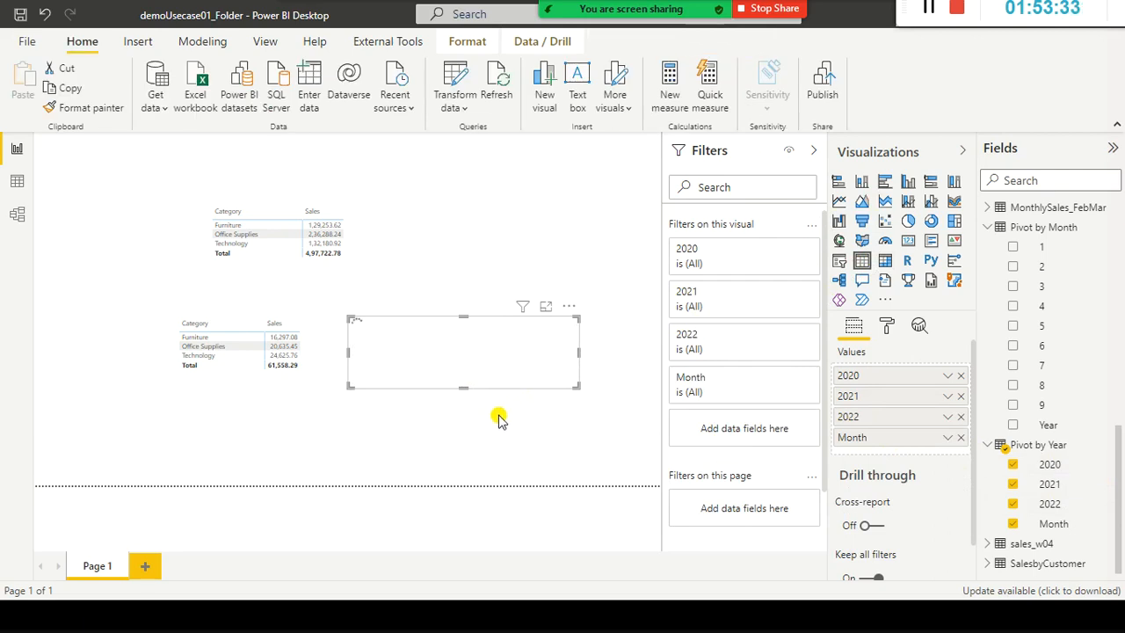
{"action": "left_click_drag", "start_coordinate": [463, 387], "coordinate": [458, 456]}
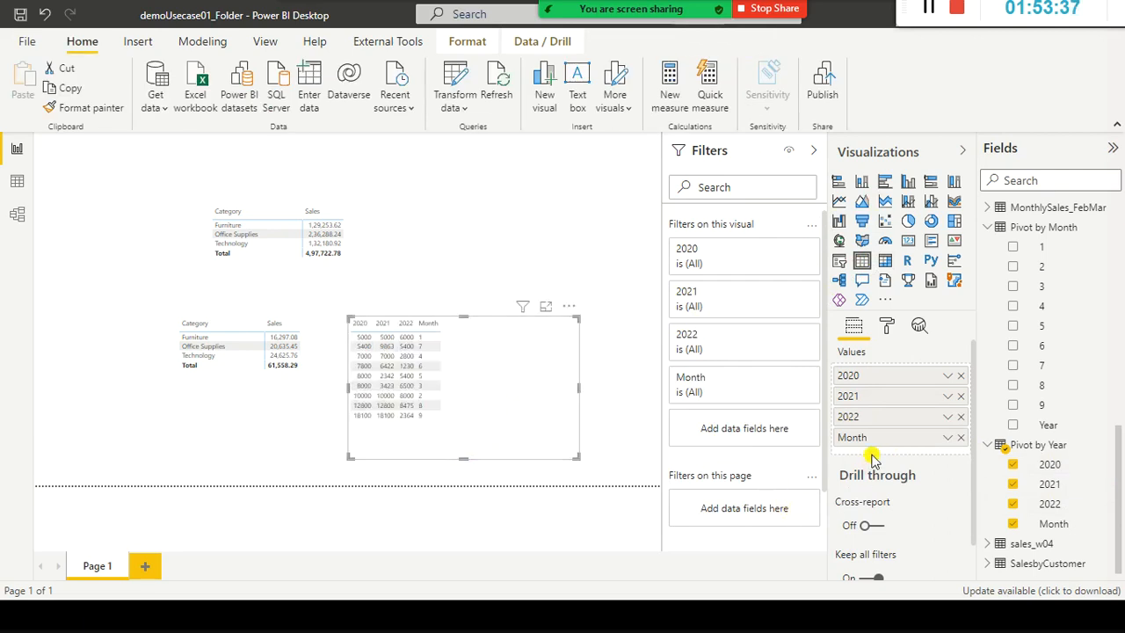
{"action": "left_click_drag", "start_coordinate": [884, 440], "coordinate": [902, 375]}
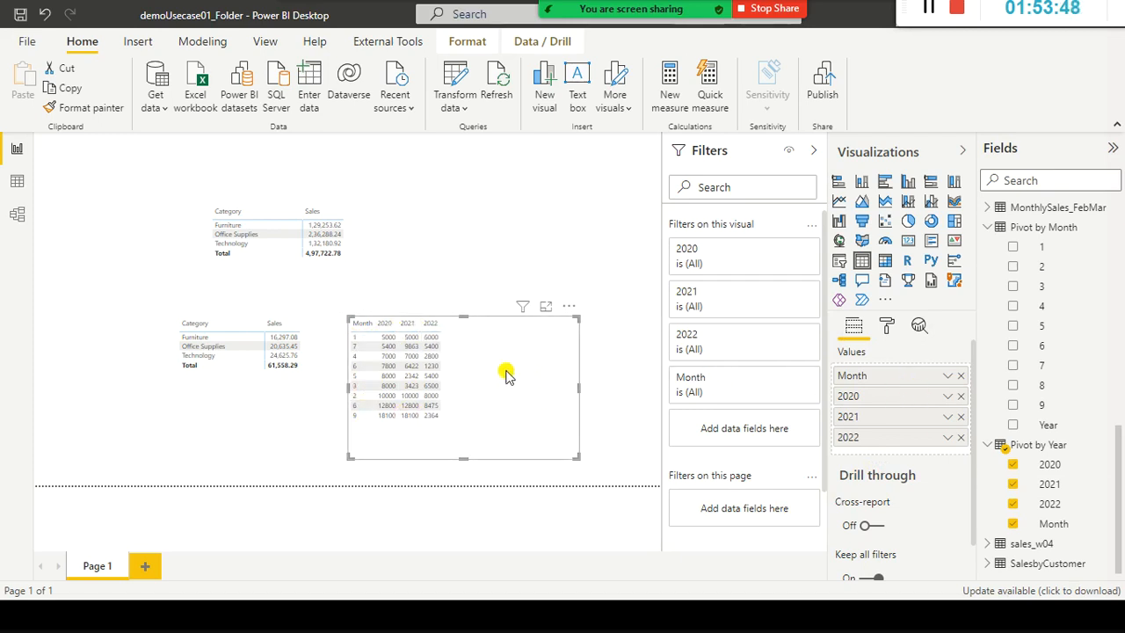
Sort the new table by Month in ascending order and narrow it closer to its columns.
{"action": "left_click", "coordinate": [569, 307]}
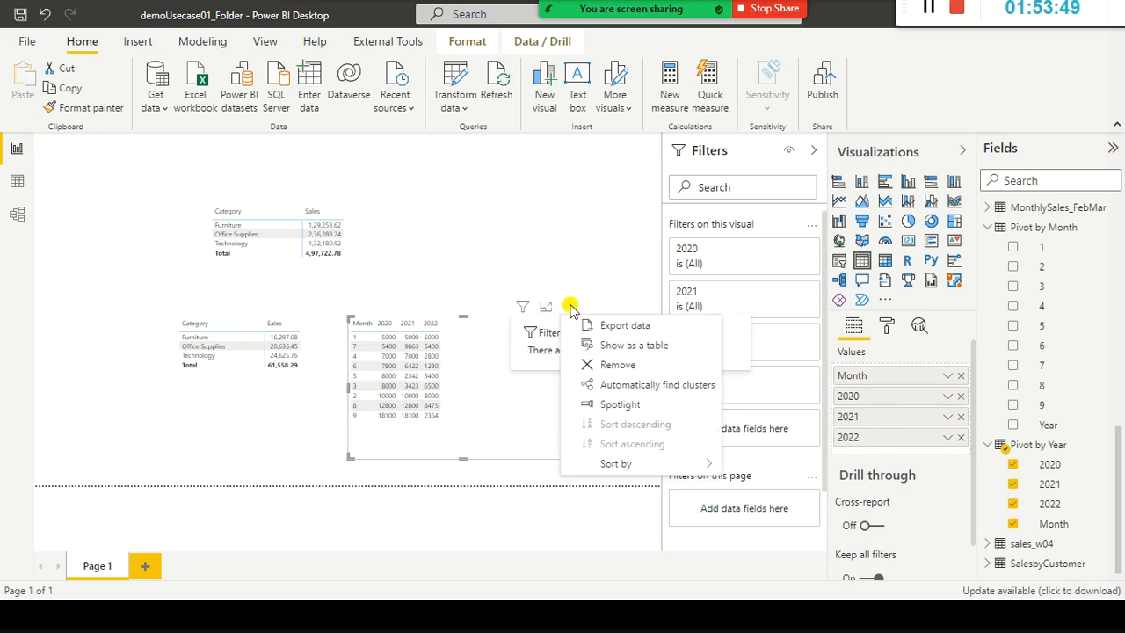
{"action": "mouse_move", "coordinate": [632, 467]}
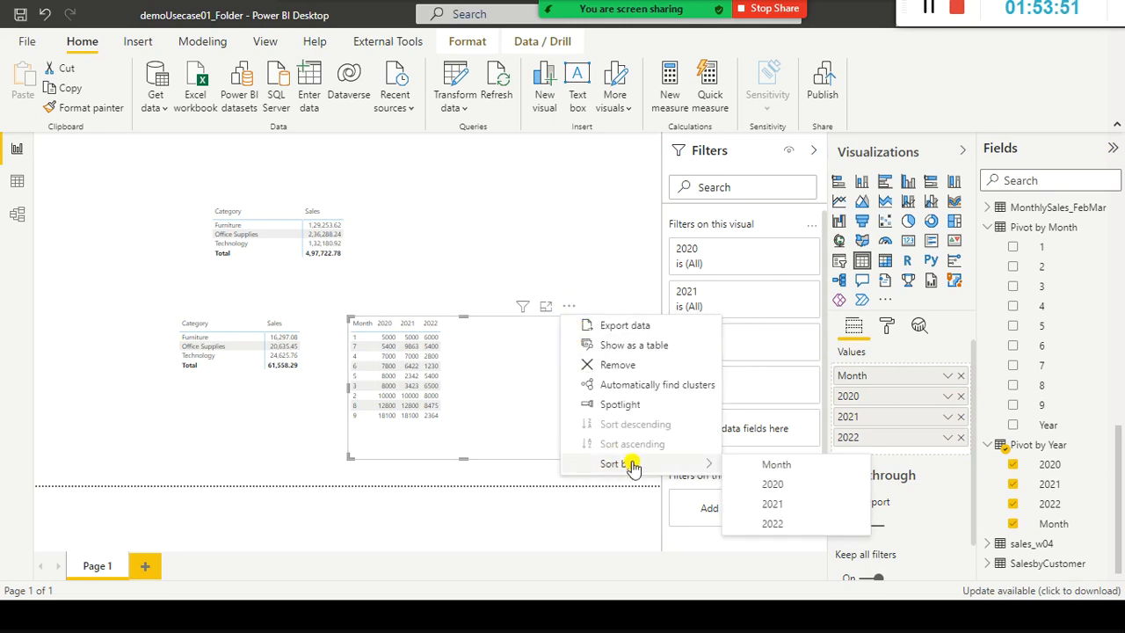
{"action": "left_click", "coordinate": [776, 466]}
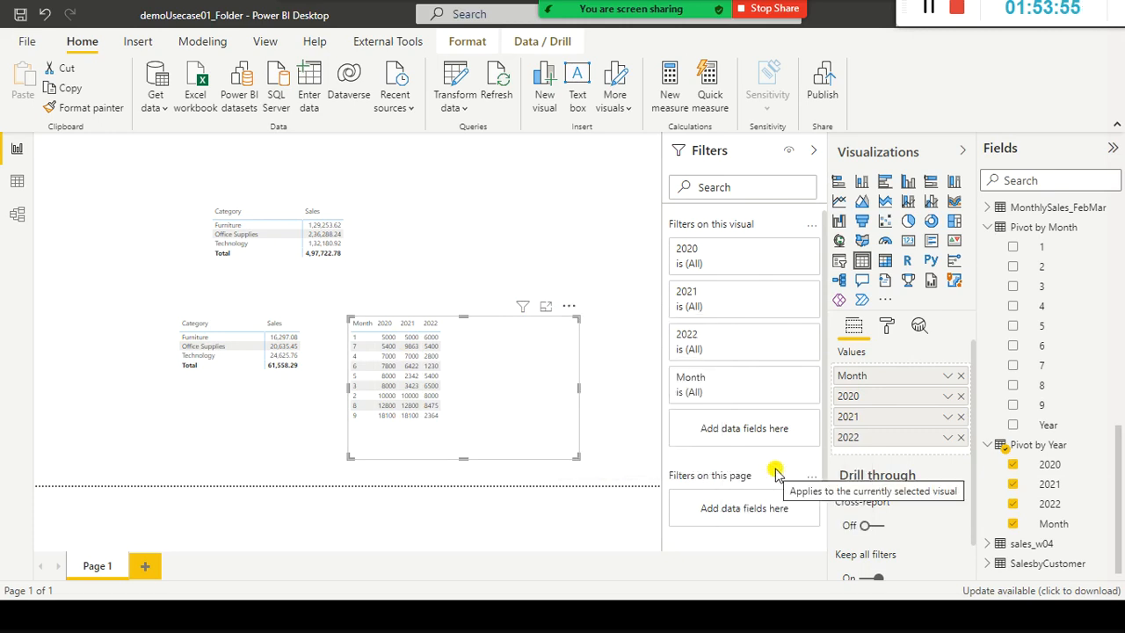
{"action": "left_click", "coordinate": [569, 306]}
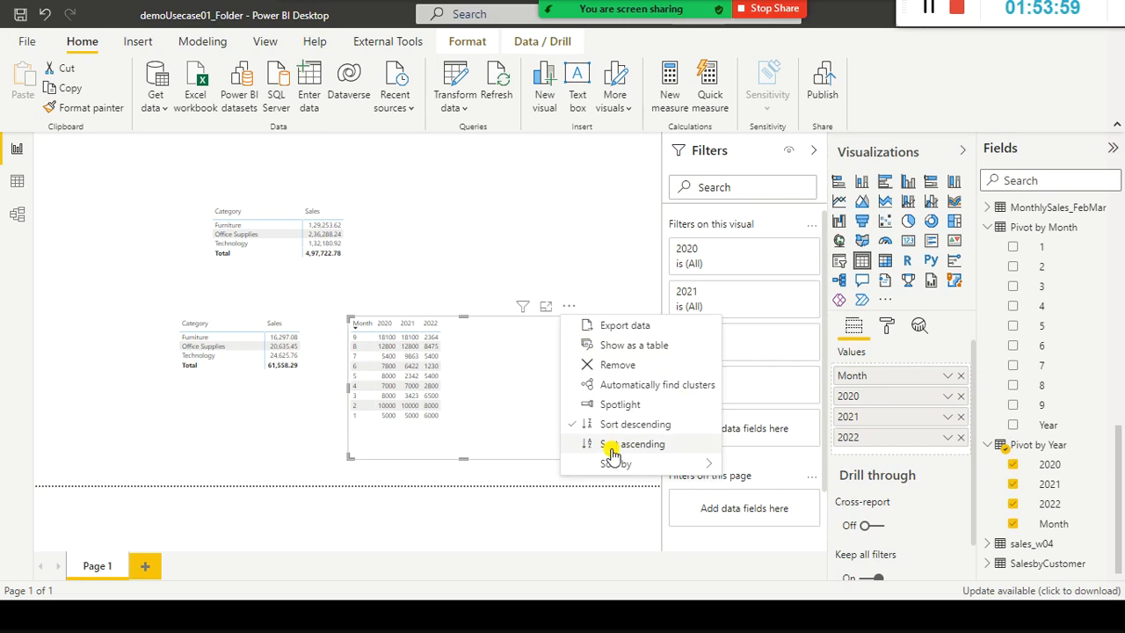
{"action": "mouse_move", "coordinate": [674, 463]}
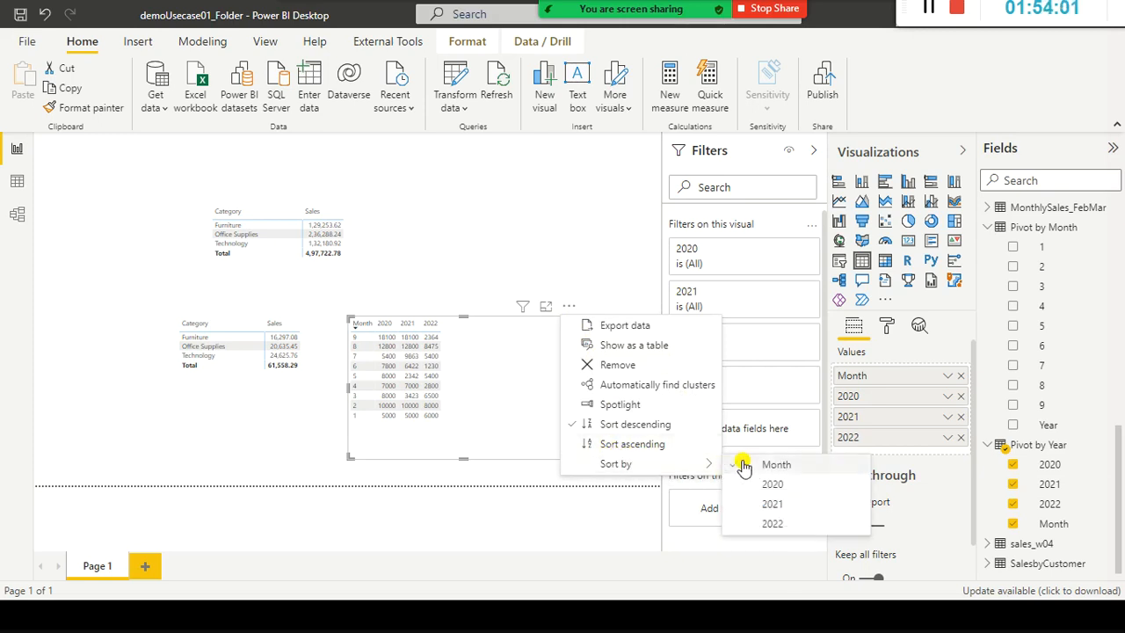
{"action": "left_click", "coordinate": [674, 444]}
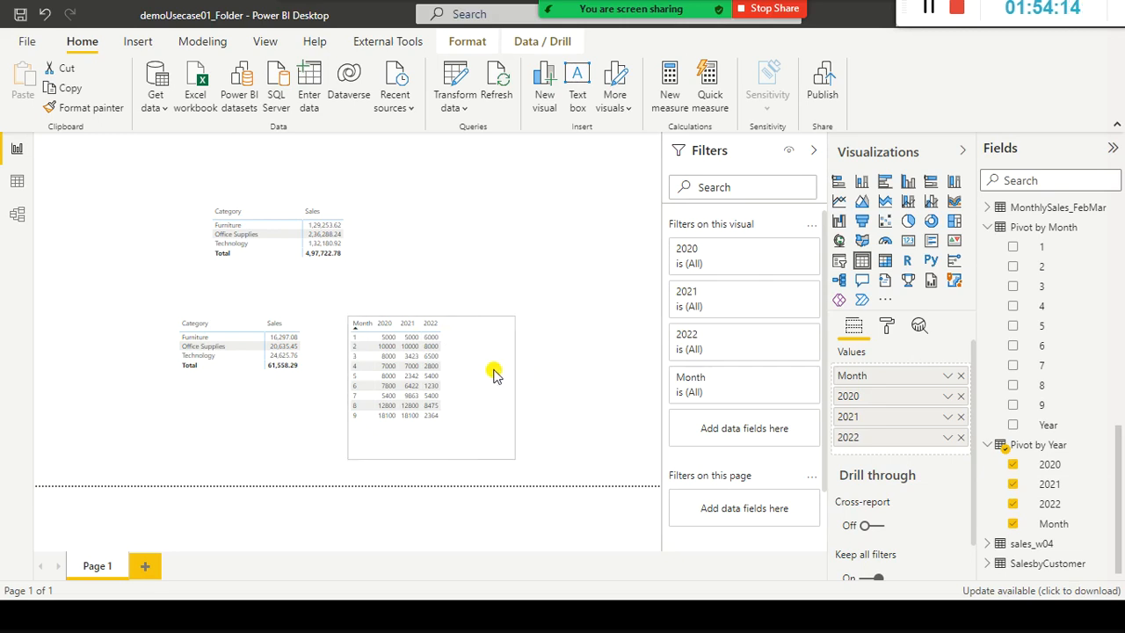
{"action": "left_click", "coordinate": [613, 327]}
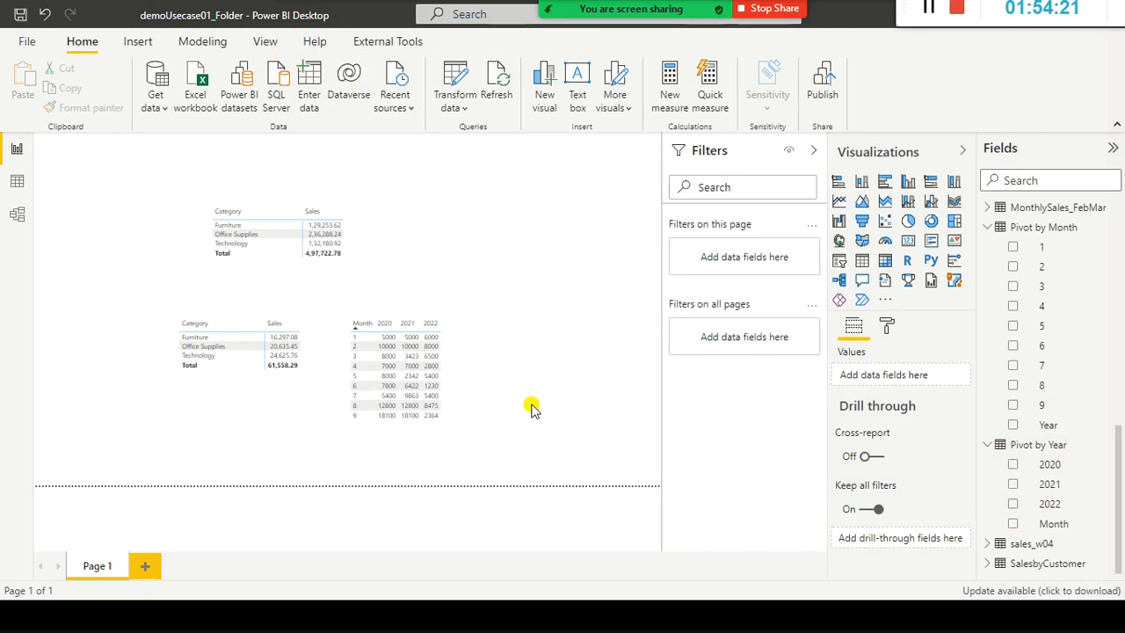
{"action": "left_click", "coordinate": [466, 413]}
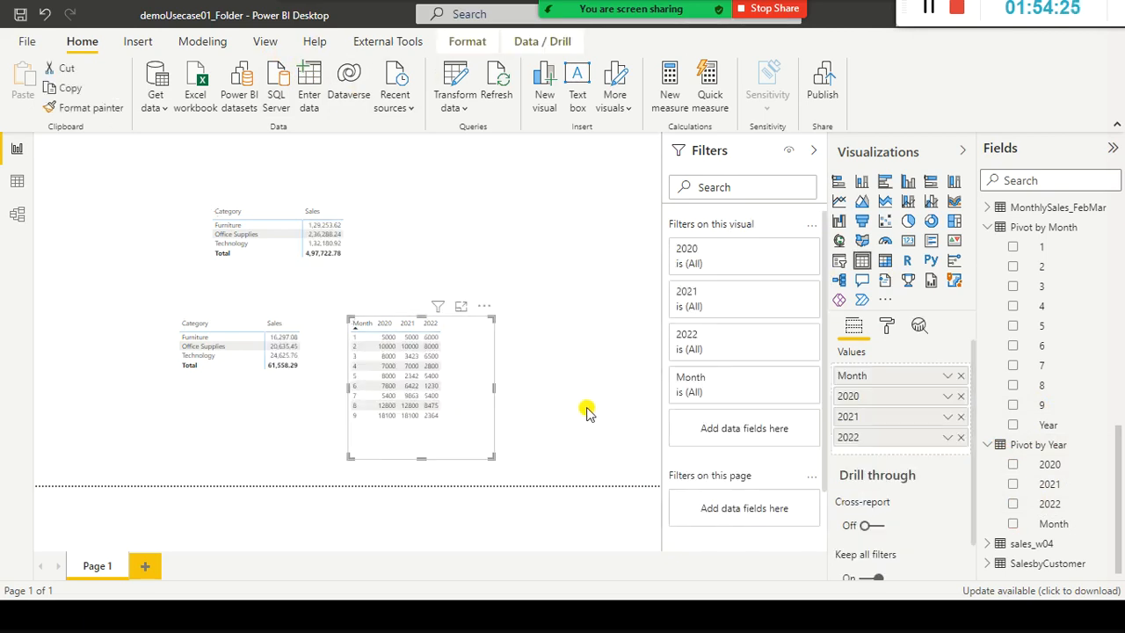
{"action": "left_click", "coordinate": [587, 413]}
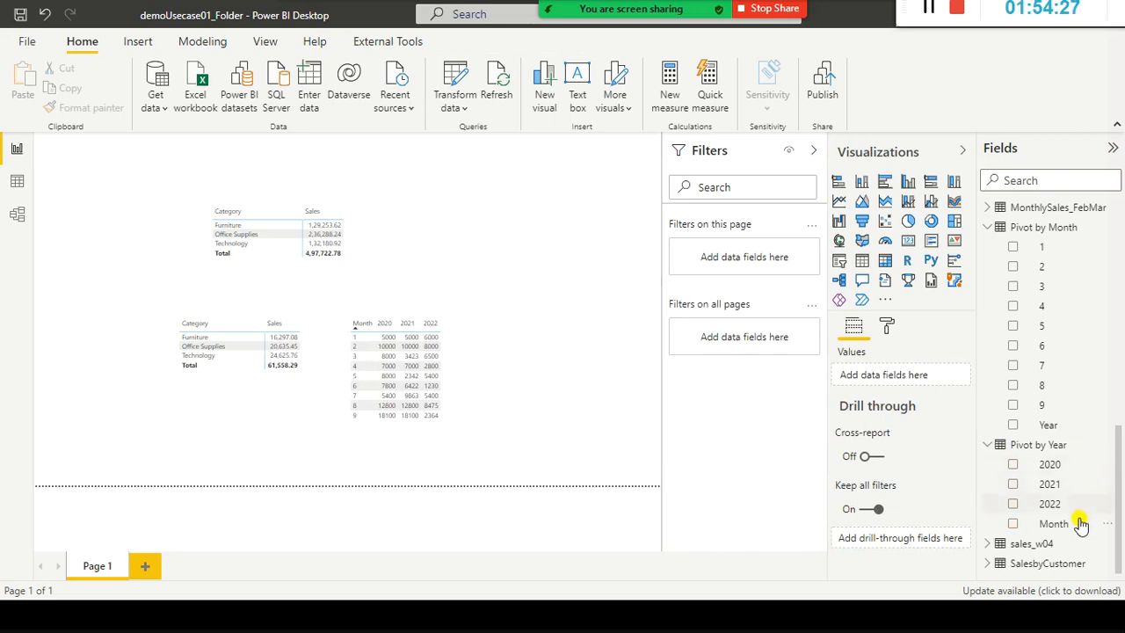
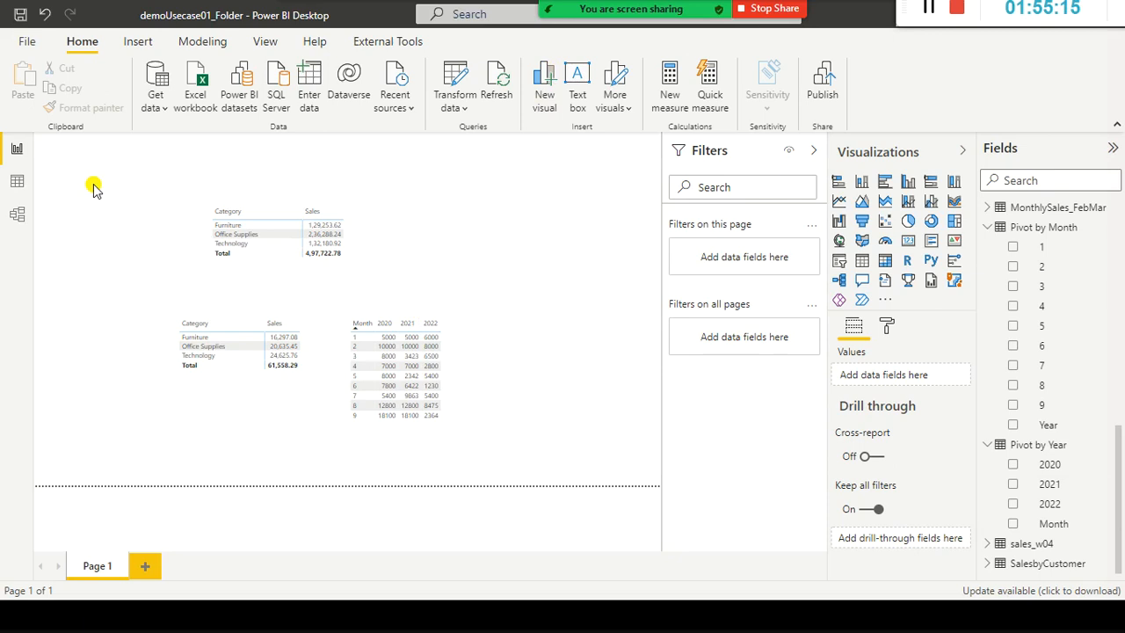
Export the month table's data to the Data Files folder as pivotbymonth.csv, without overwriting data.csv.
{"action": "left_click", "coordinate": [465, 350]}
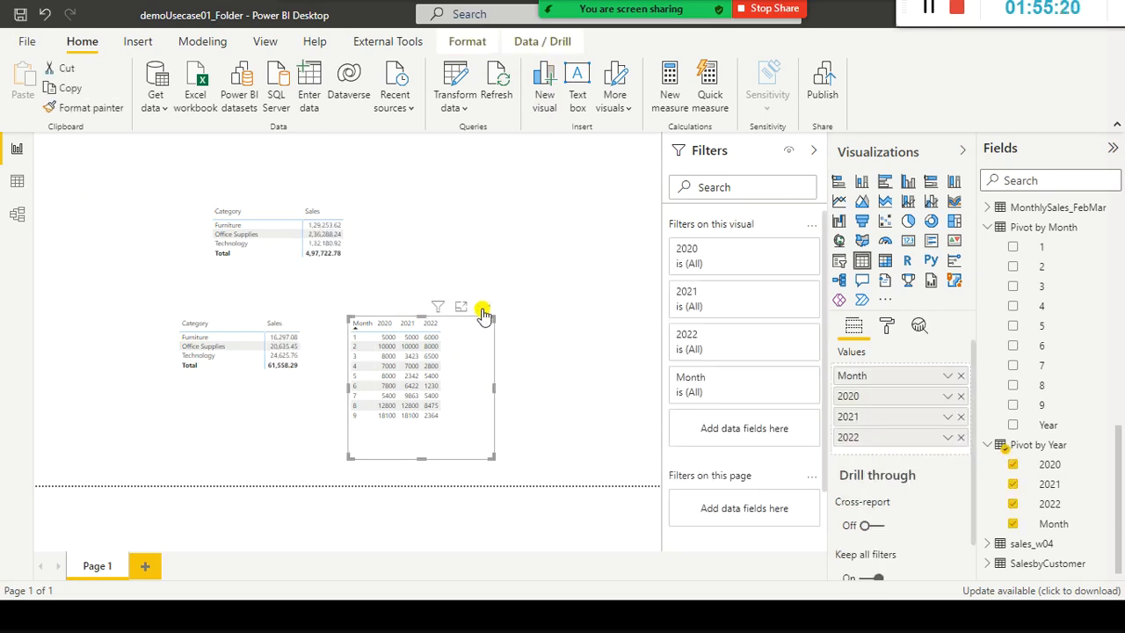
{"action": "left_click", "coordinate": [485, 308]}
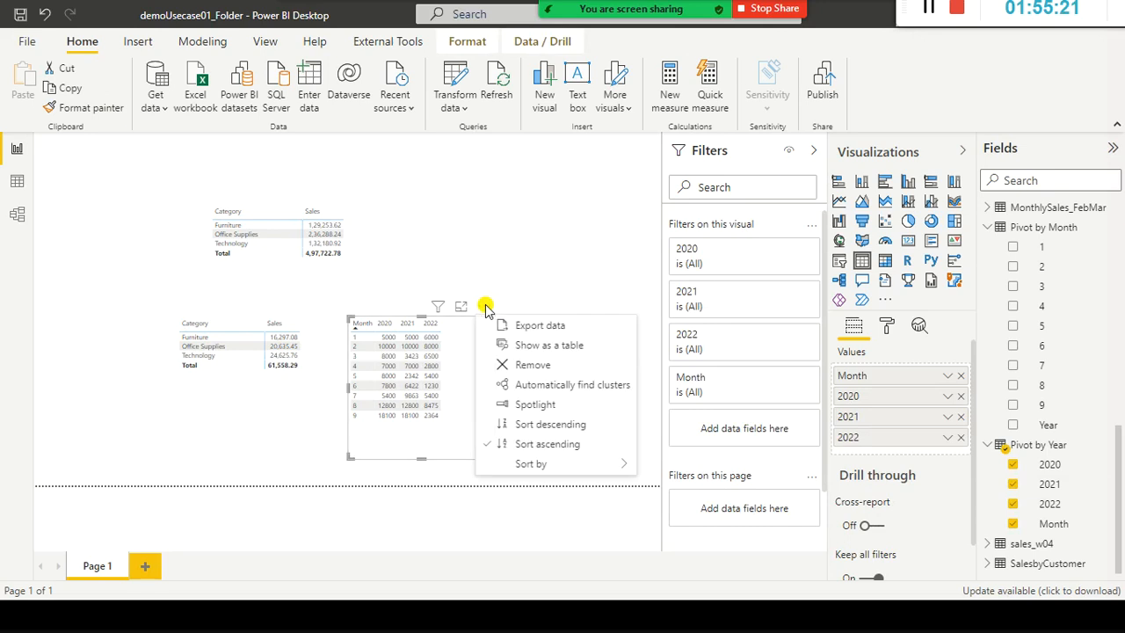
{"action": "left_click", "coordinate": [538, 326]}
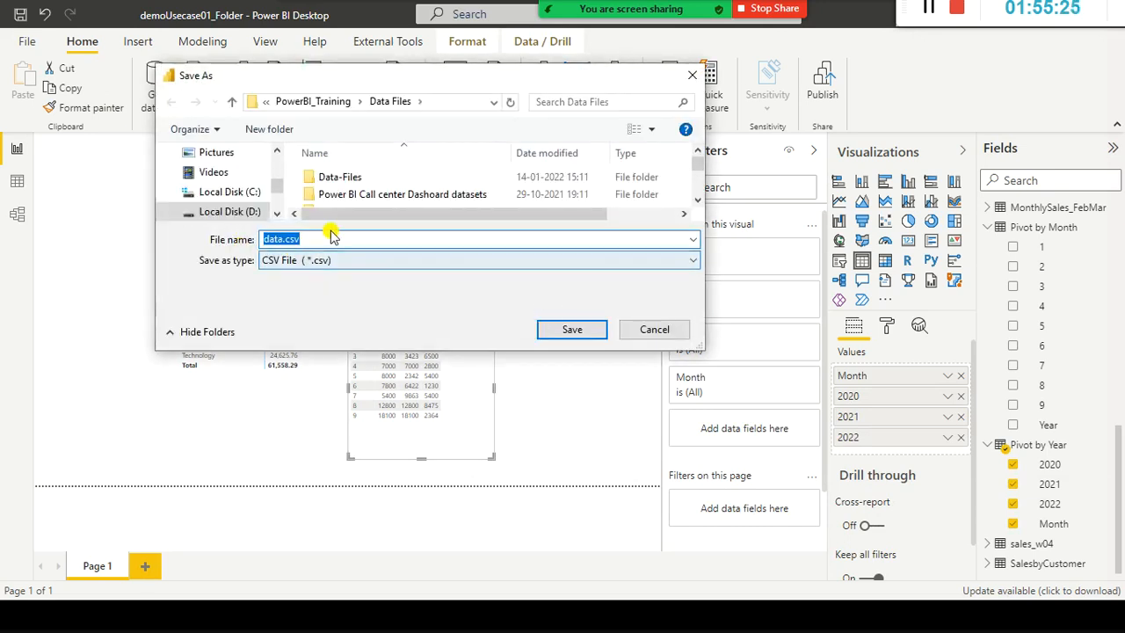
{"action": "left_click", "coordinate": [574, 331]}
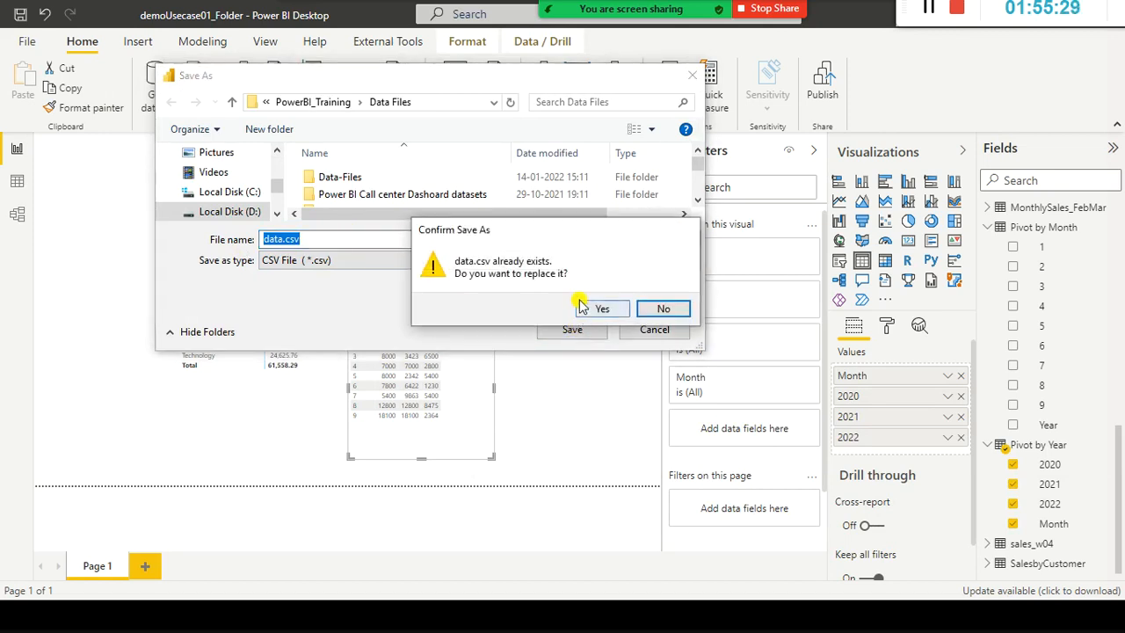
{"action": "left_click", "coordinate": [663, 311]}
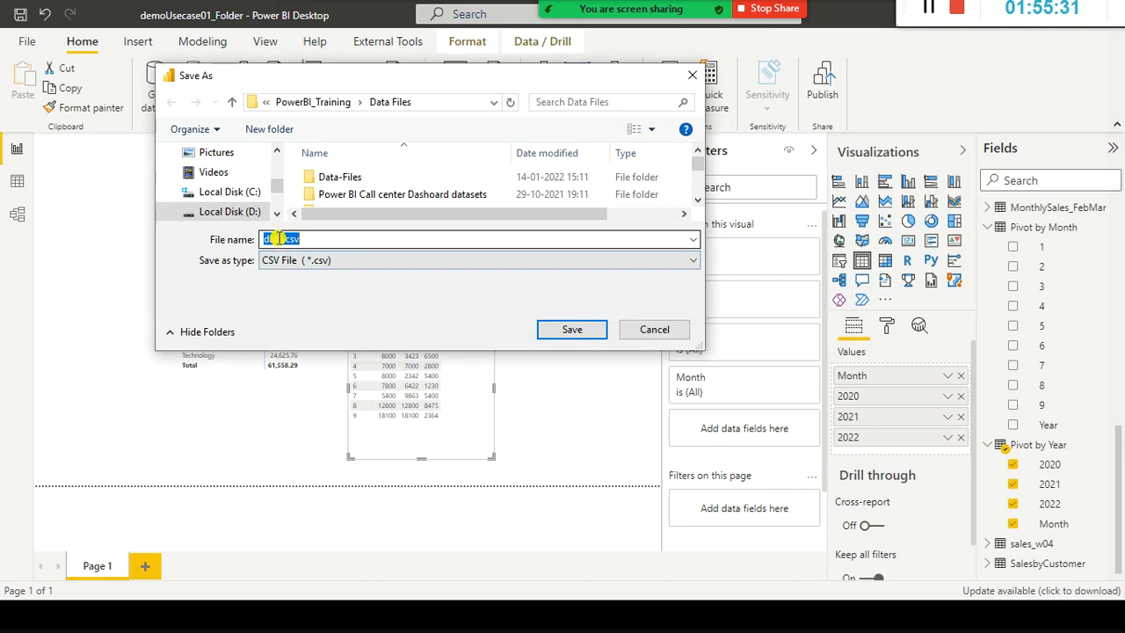
{"action": "left_click_drag", "start_coordinate": [282, 239], "coordinate": [211, 239]}
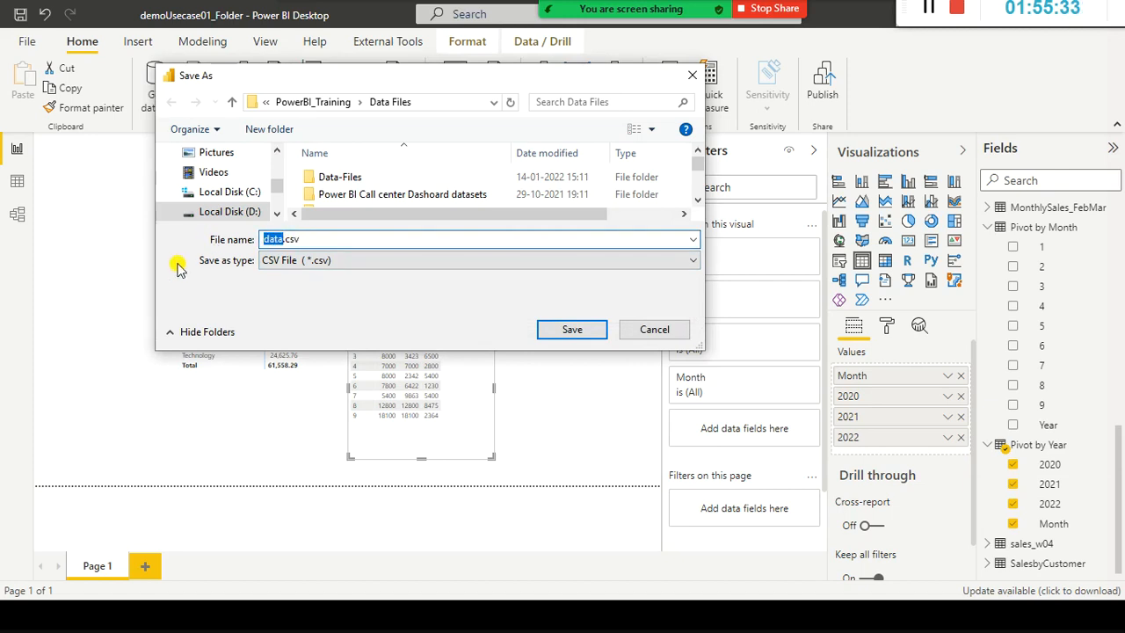
{"action": "type", "text": "pivotb"}
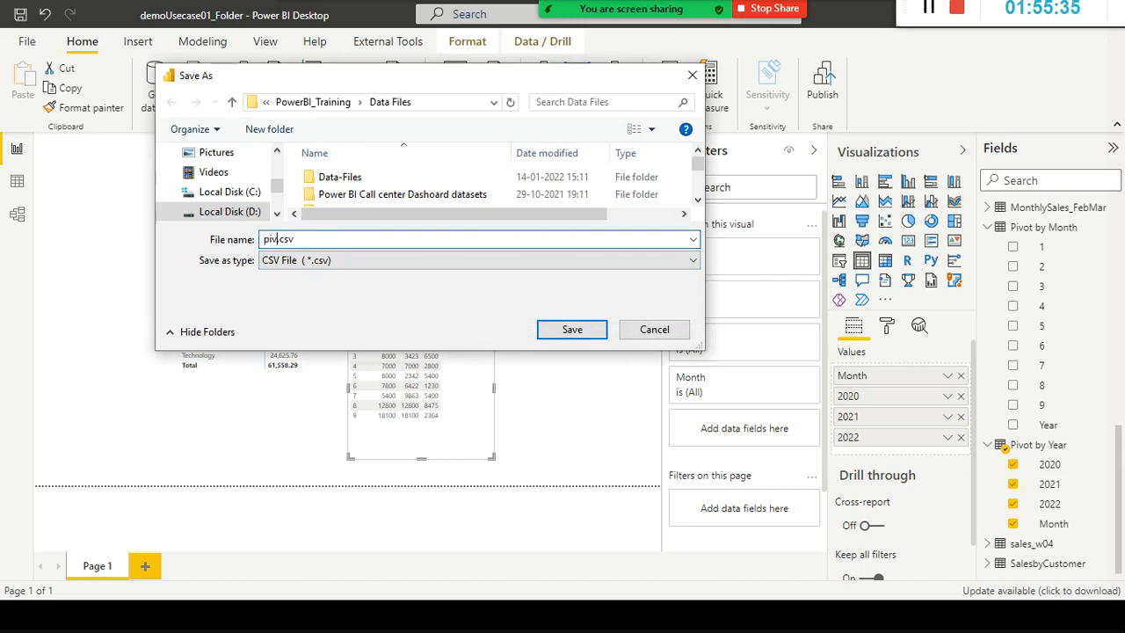
{"action": "type", "text": "ymonth"}
{"action": "key", "text": "Return"}
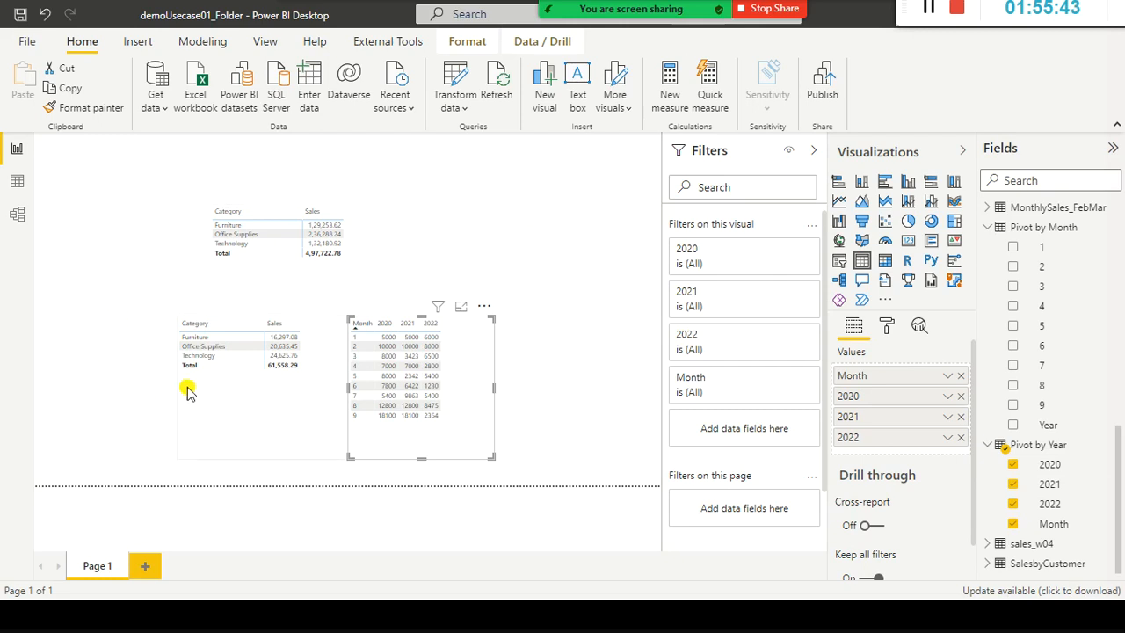
Move the month table up beside the upper sales visual, and shorten the lower Category matrix and move it just beneath that visual.
{"action": "left_click_drag", "start_coordinate": [469, 342], "coordinate": [587, 253]}
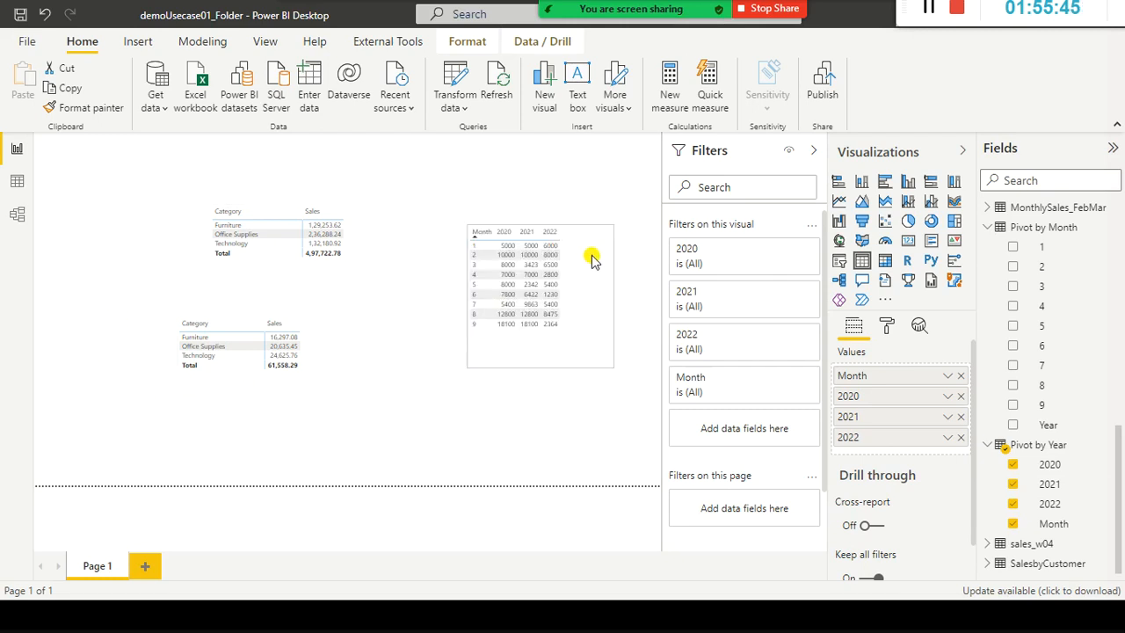
{"action": "left_click", "coordinate": [244, 341]}
{"action": "left_click_drag", "start_coordinate": [277, 387], "coordinate": [222, 341]}
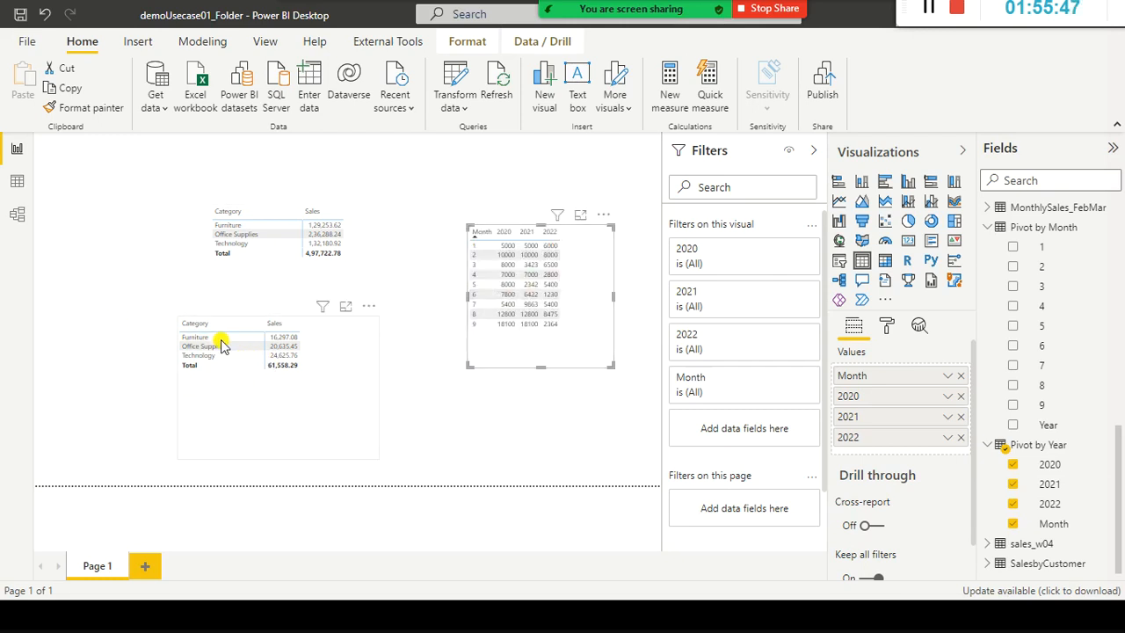
{"action": "left_click_drag", "start_coordinate": [218, 409], "coordinate": [221, 354]}
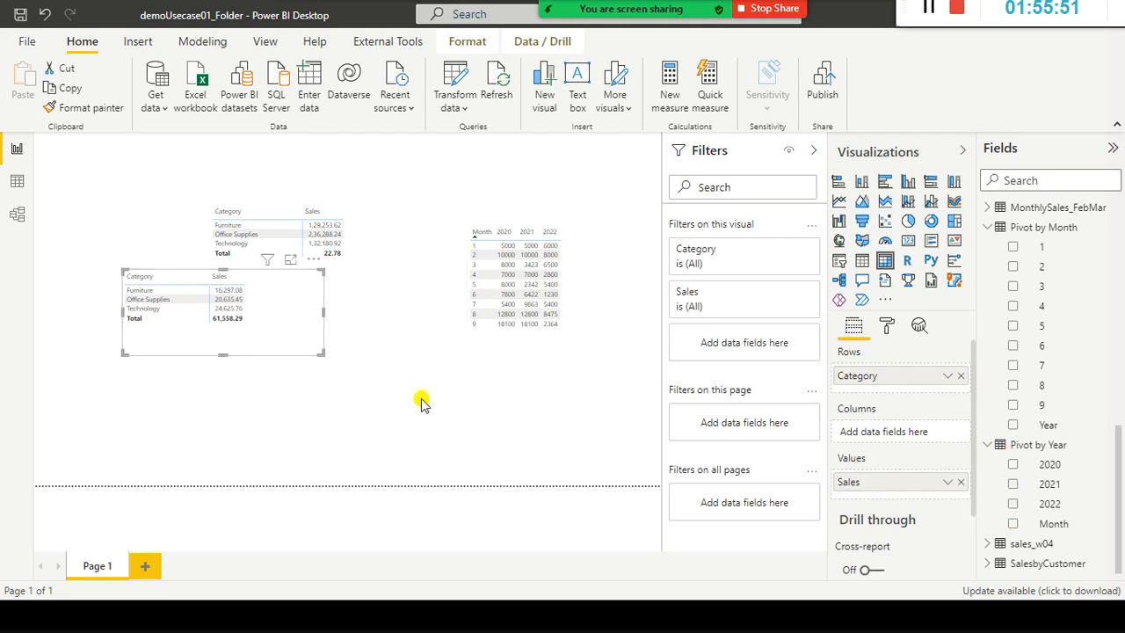
Move the lower Category matrix down to leave a clear gap beneath the upper sales visual.
{"action": "left_click", "coordinate": [395, 412]}
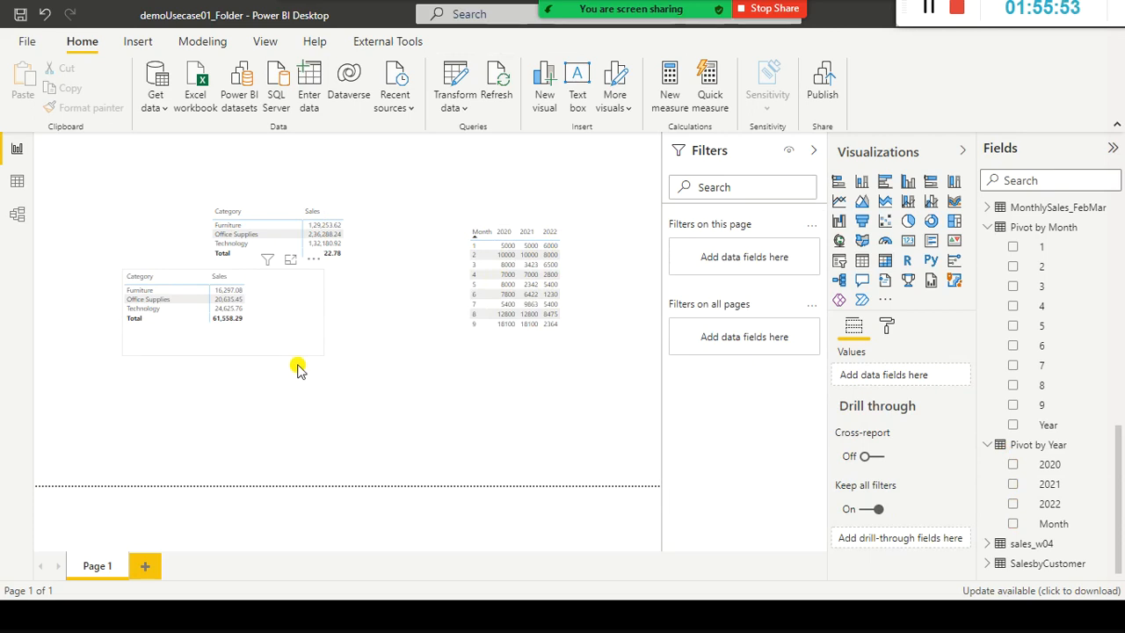
{"action": "left_click_drag", "start_coordinate": [300, 347], "coordinate": [299, 388]}
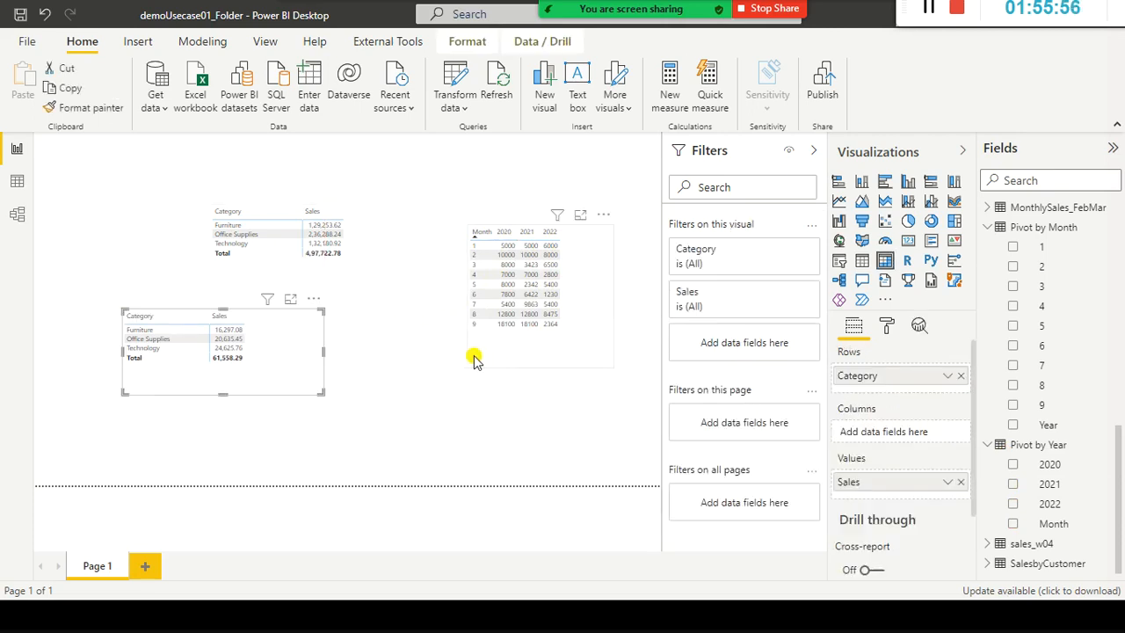
Switch to the MonthlyRevenue folder in File Explorer, admit the waiting participant to the Zoom meeting and check the participants list.
{"action": "key", "text": "alt+Tab"}
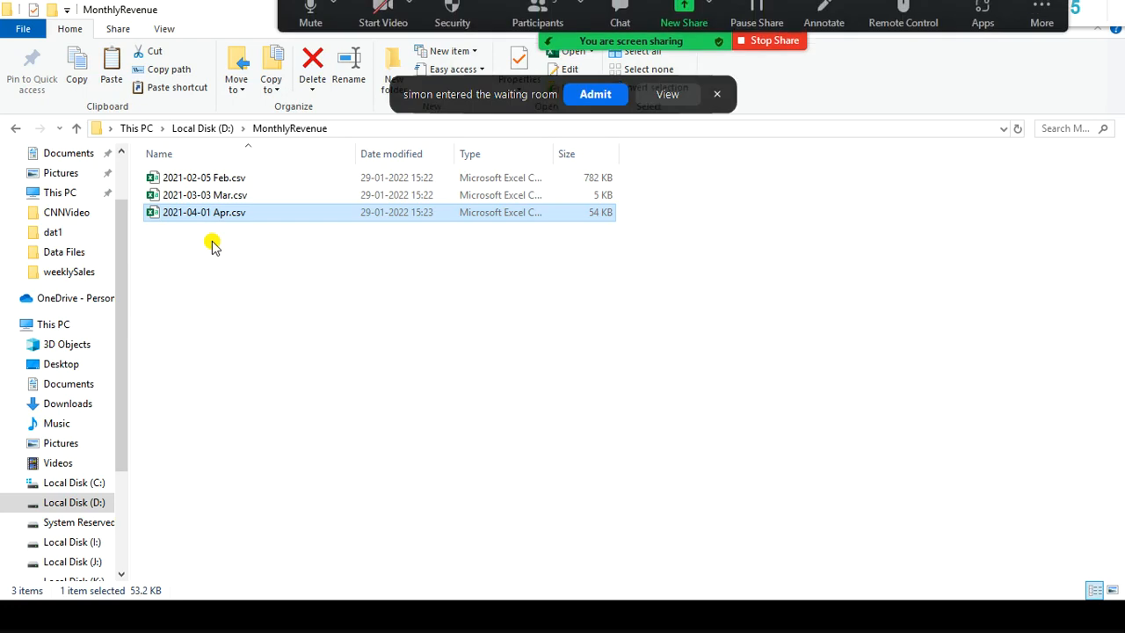
{"action": "left_click", "coordinate": [603, 97]}
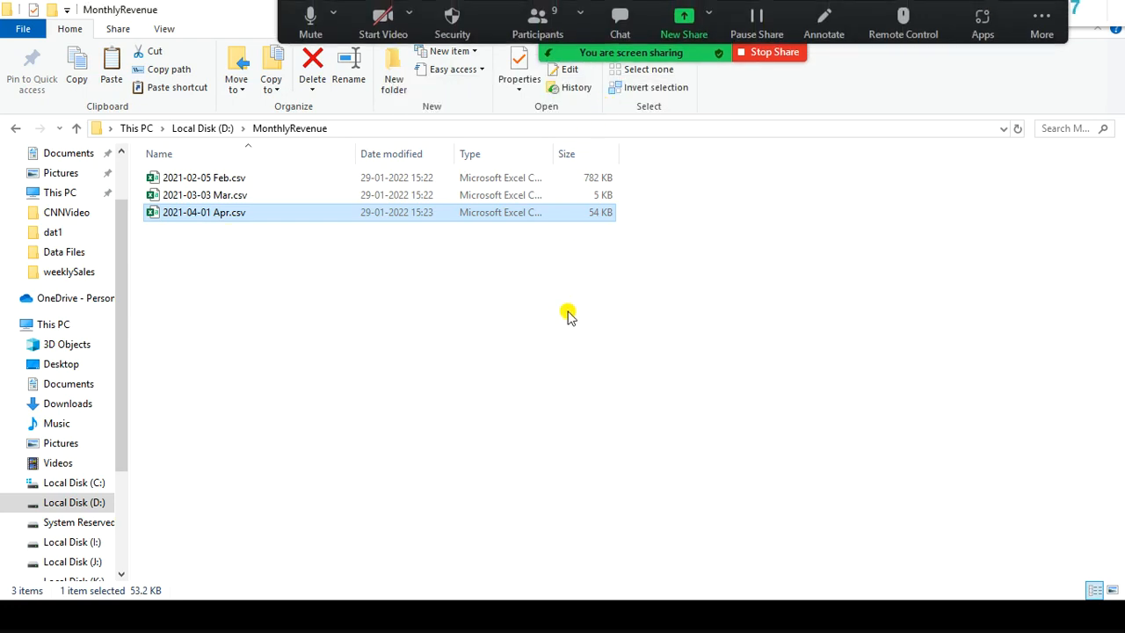
{"action": "left_click", "coordinate": [556, 26]}
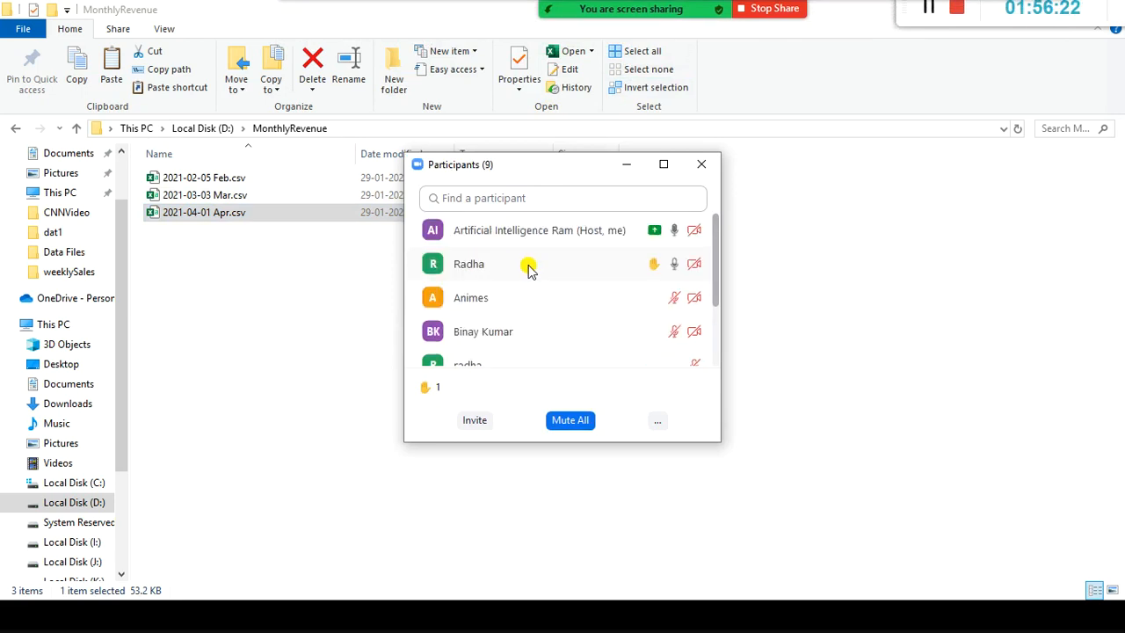
{"action": "left_click", "coordinate": [701, 164]}
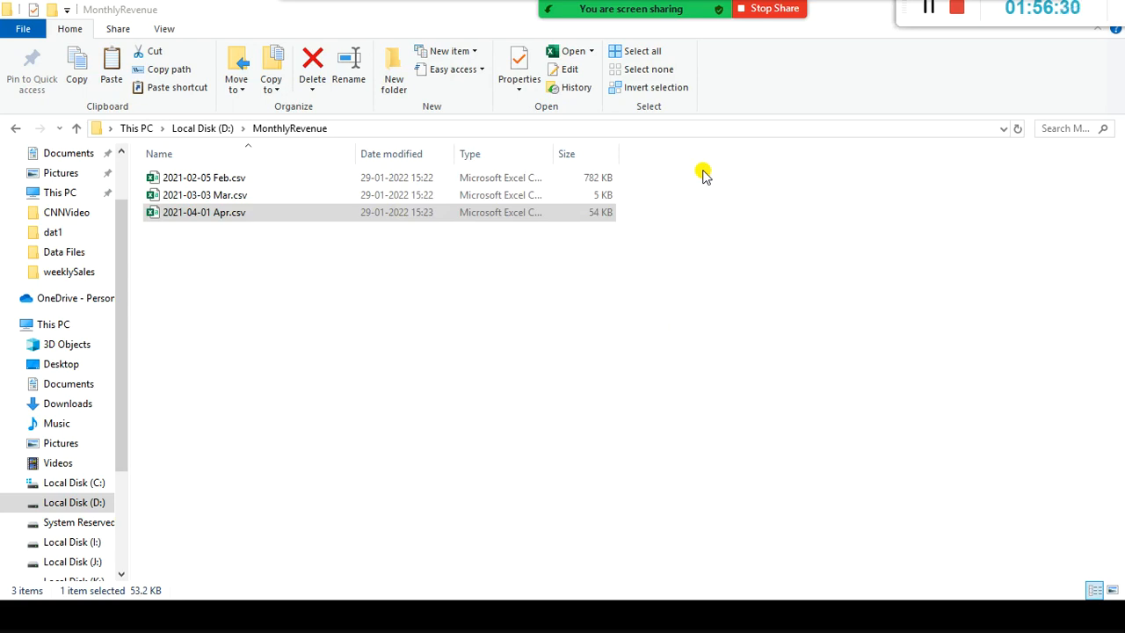
{"action": "left_click", "coordinate": [273, 214]}
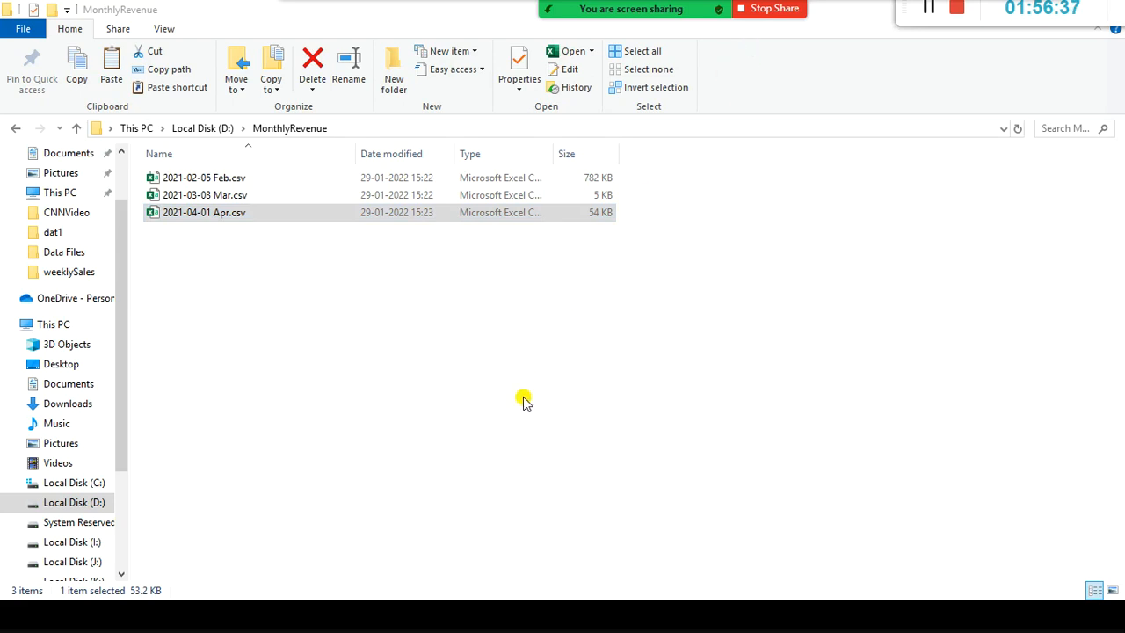
{"action": "key", "text": "alt+Tab"}
Stop sharing the screen in Zoom and open the options for ending the meeting.
{"action": "mouse_move", "coordinate": [521, 3]}
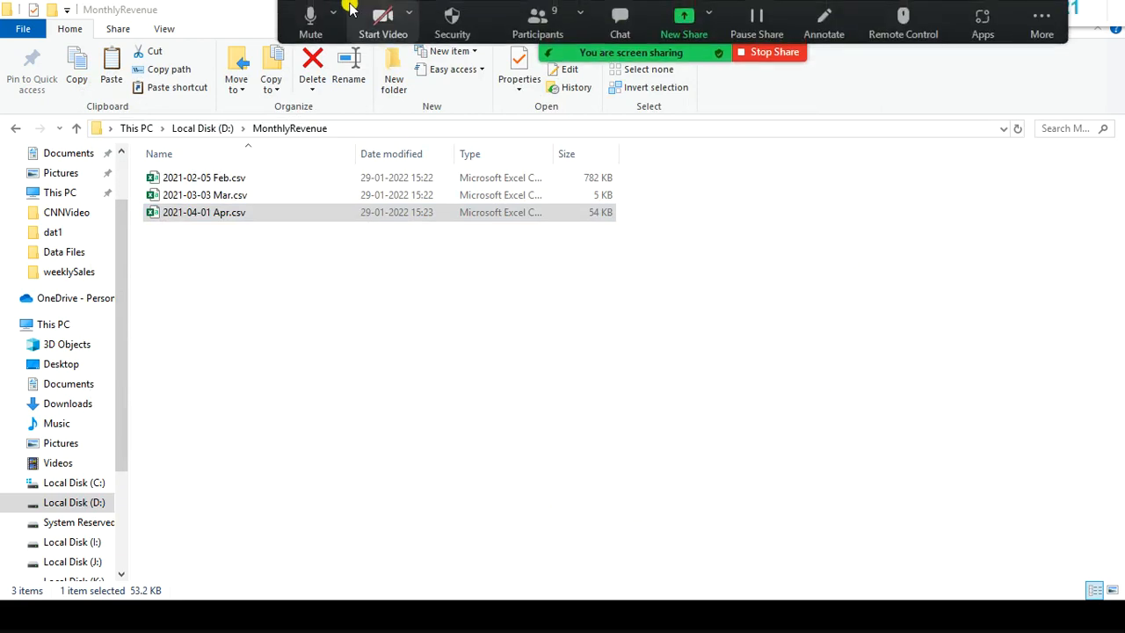
{"action": "left_click_drag", "start_coordinate": [303, 12], "coordinate": [230, 188]}
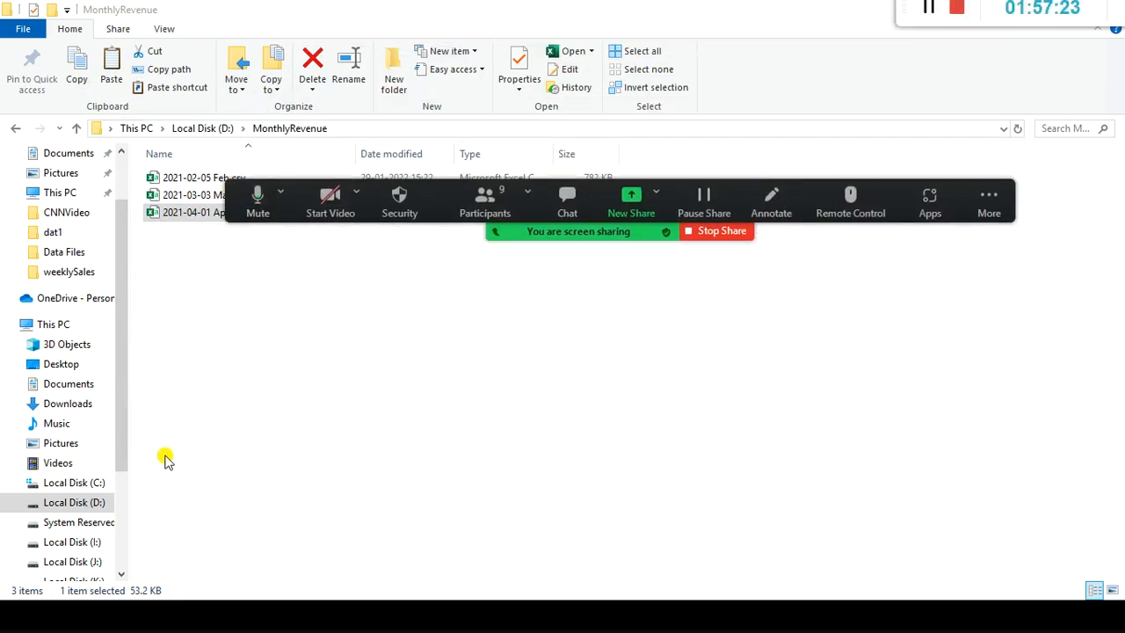
{"action": "mouse_move", "coordinate": [639, 242]}
{"action": "left_click", "coordinate": [742, 231]}
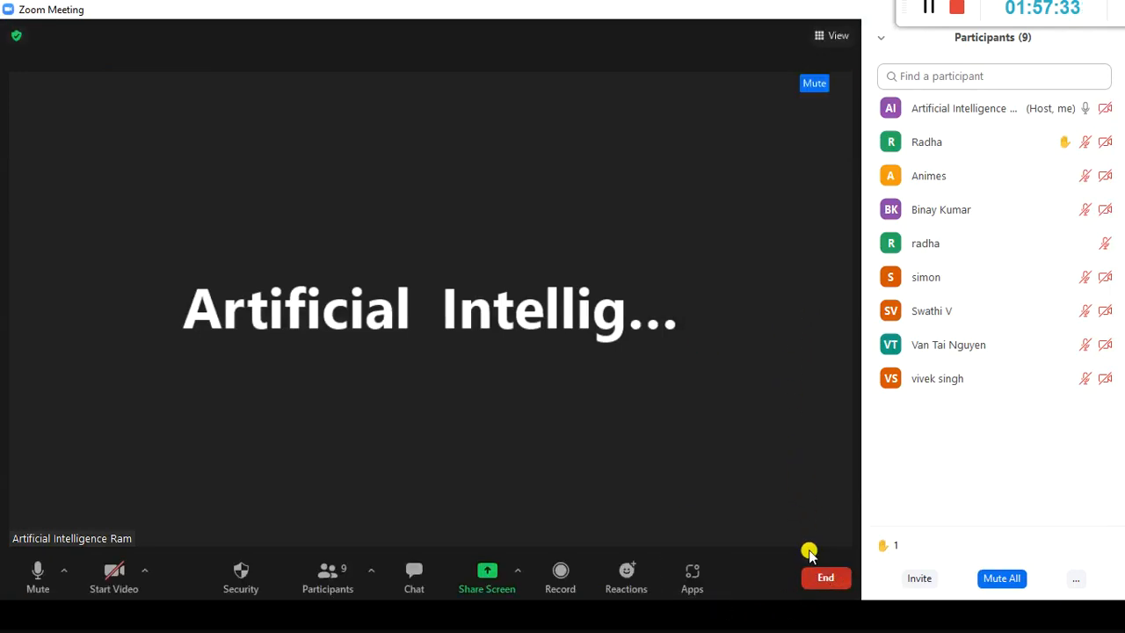
{"action": "left_click", "coordinate": [811, 577]}
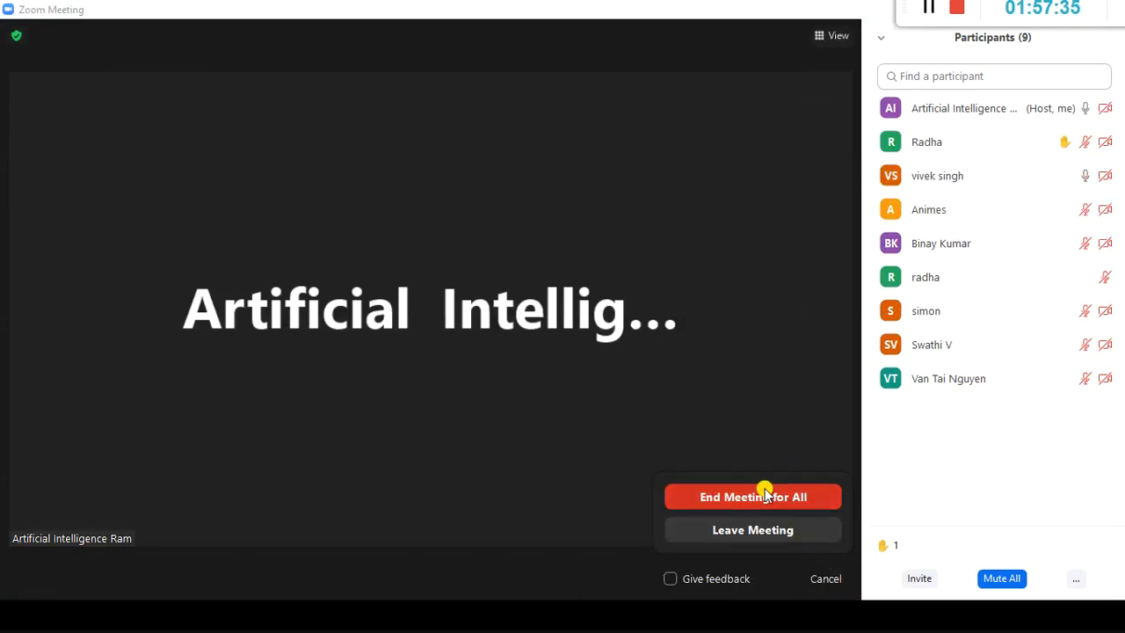